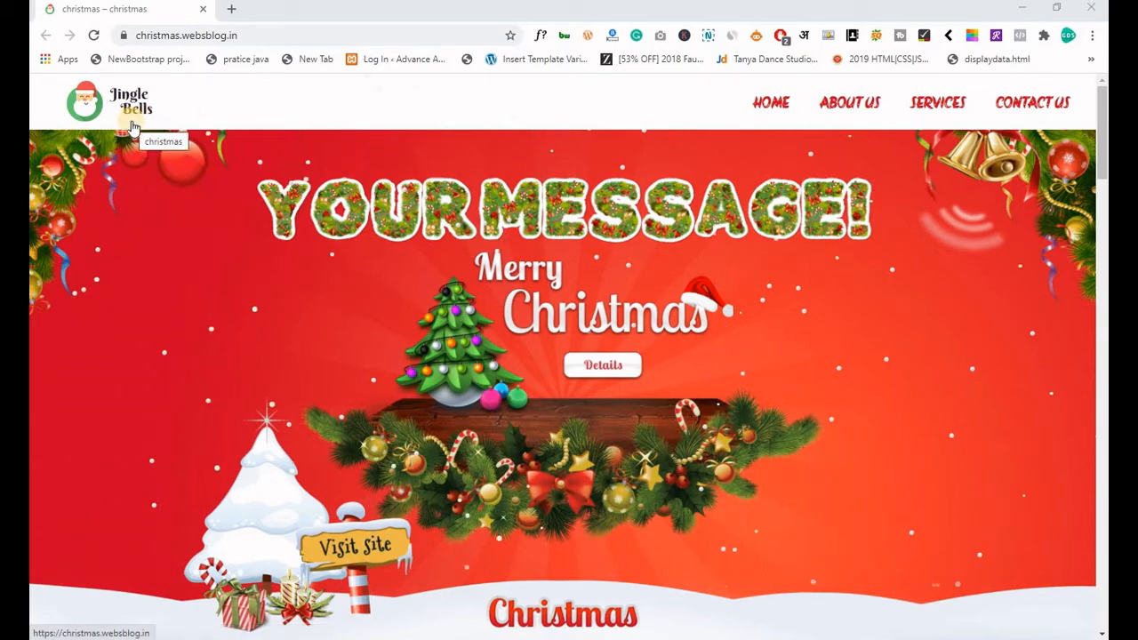
Examine the Christmas demo homepage from the hero banner down to the footer gallery, and return to the page top.
click(151, 248)
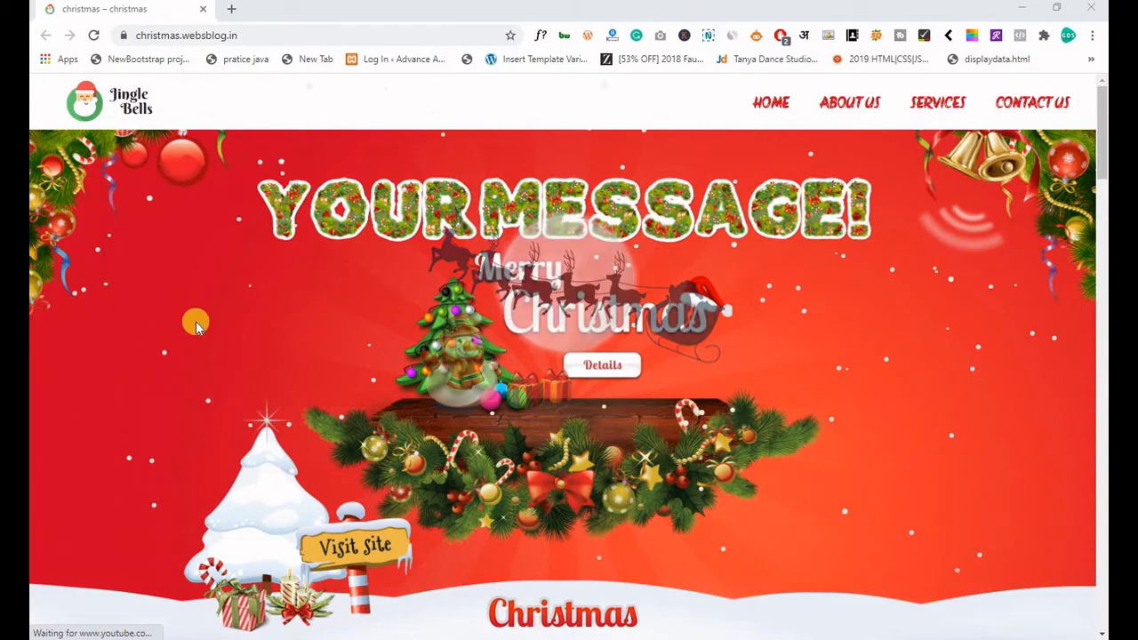
scroll(140, 300, down, 4)
scroll(133, 338, down, 1)
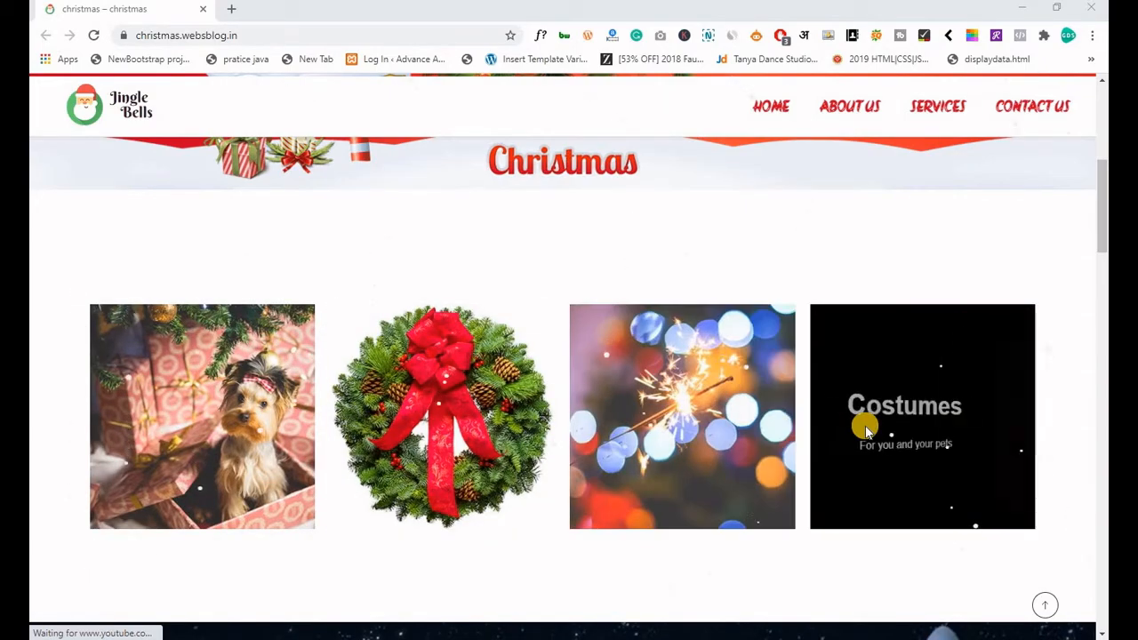
scroll(32, 367, down, 2)
scroll(31, 367, down, 5)
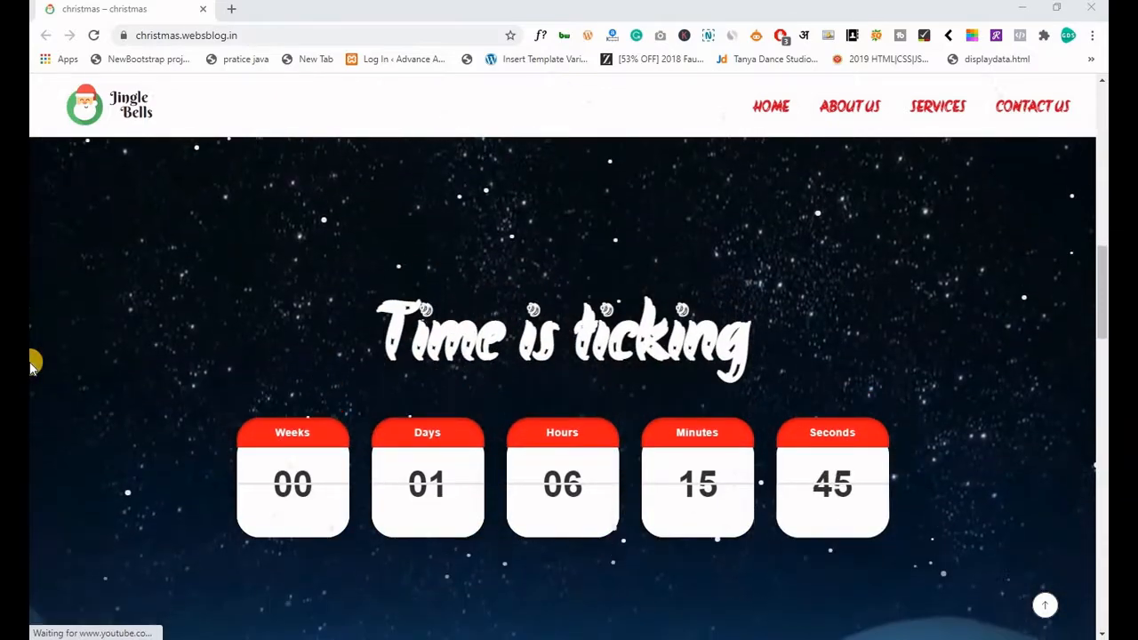
scroll(40, 360, down, 1)
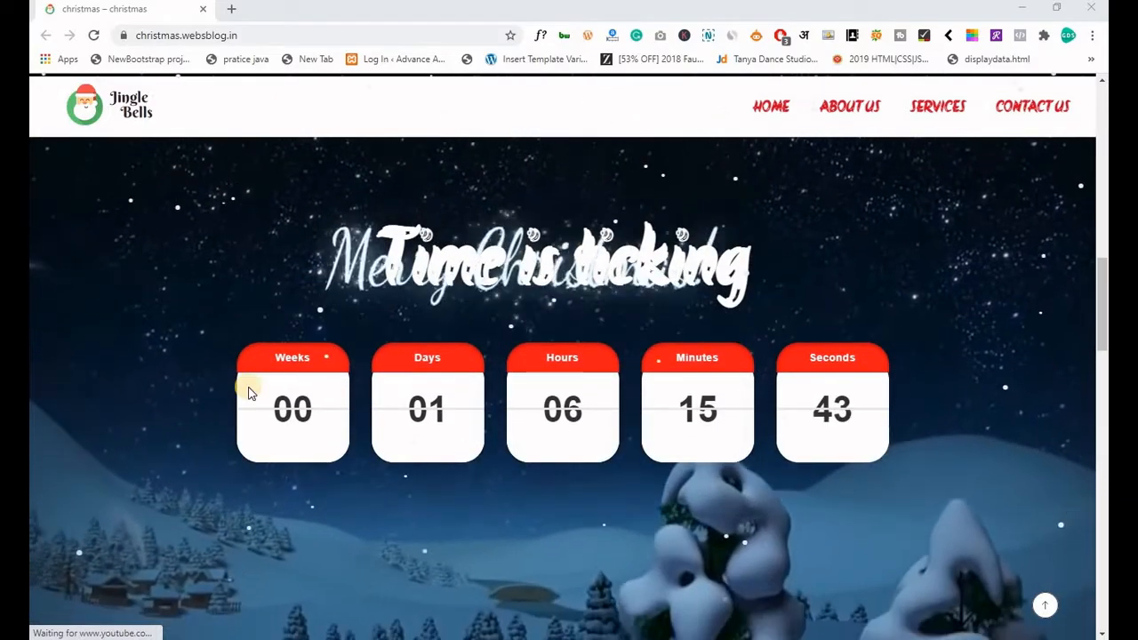
scroll(125, 382, down, 3)
scroll(124, 384, down, 2)
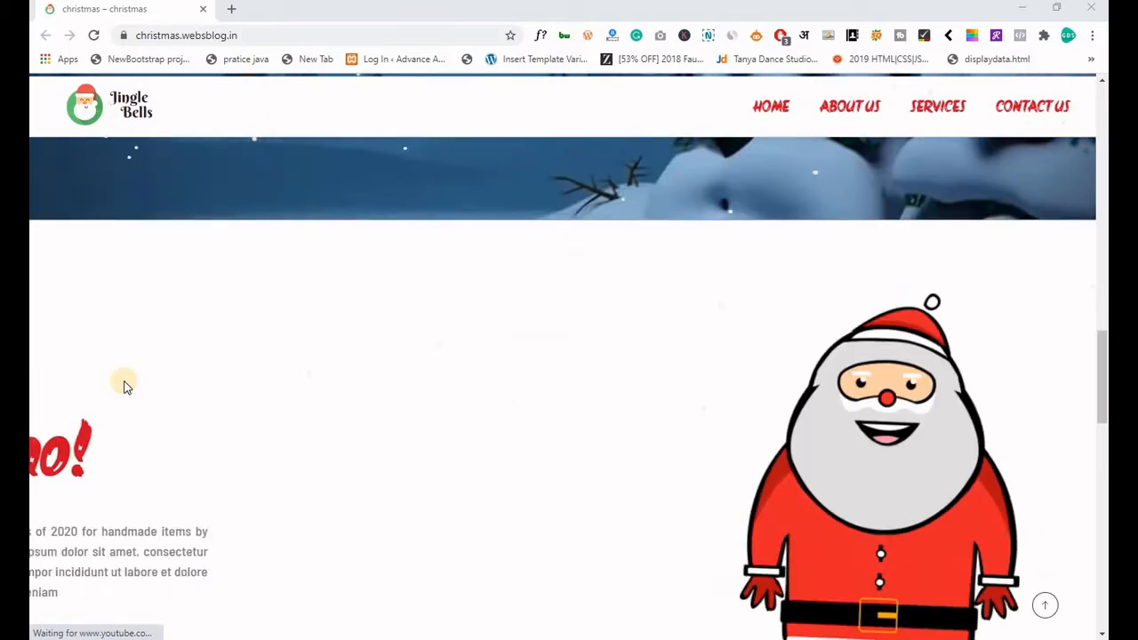
scroll(124, 384, down, 3)
scroll(125, 384, down, 4)
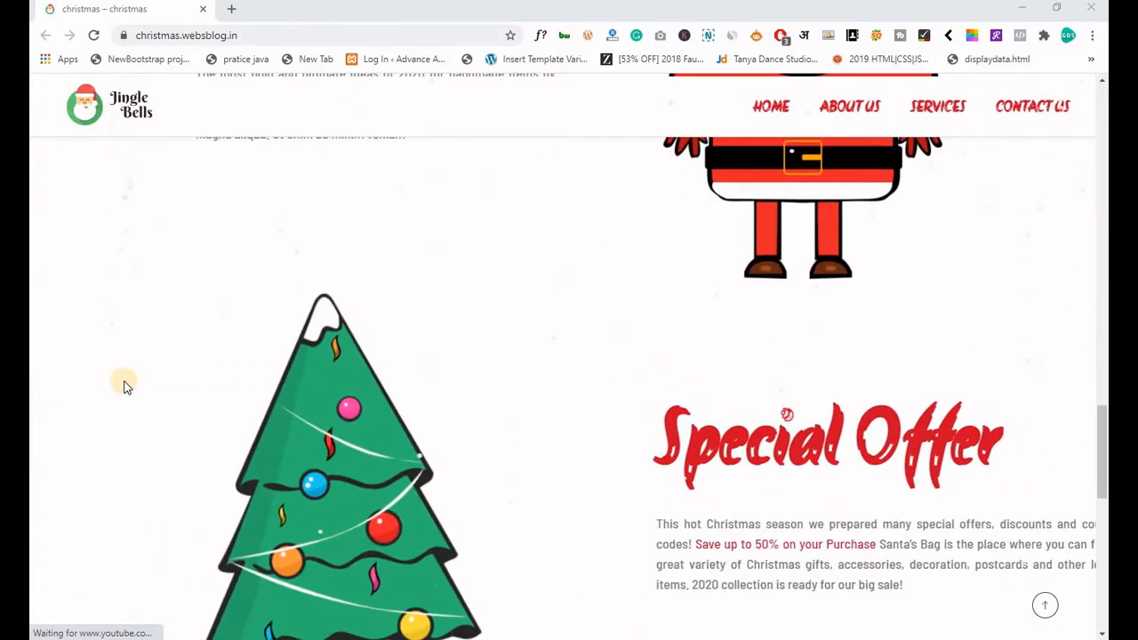
scroll(125, 384, down, 2)
scroll(125, 386, down, 3)
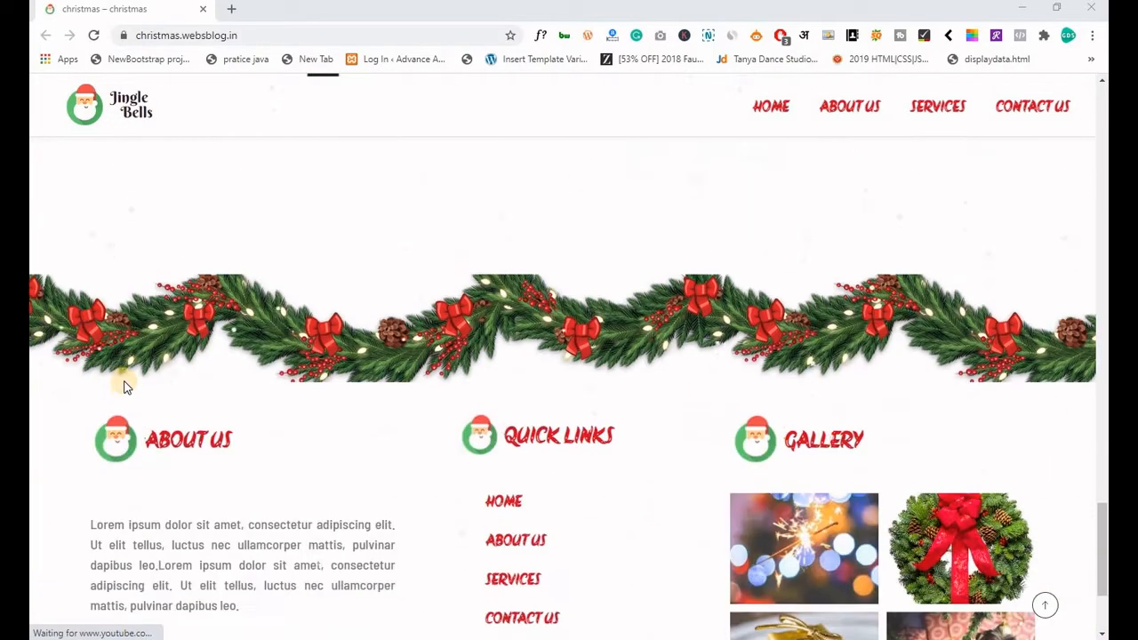
scroll(125, 386, down, 3)
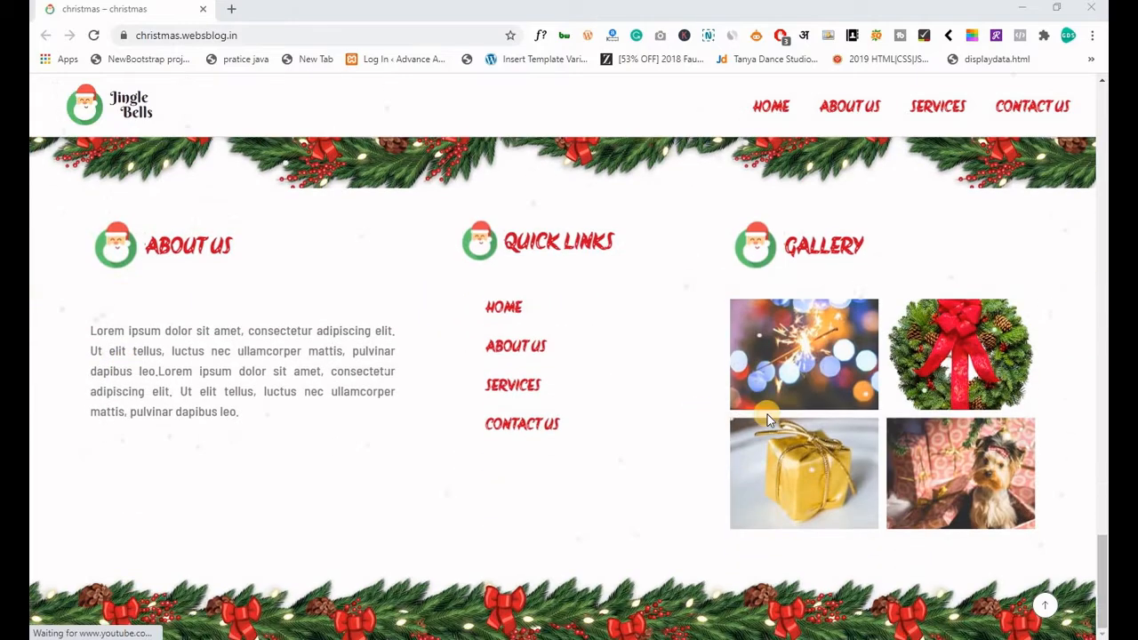
scroll(529, 466, up, 4)
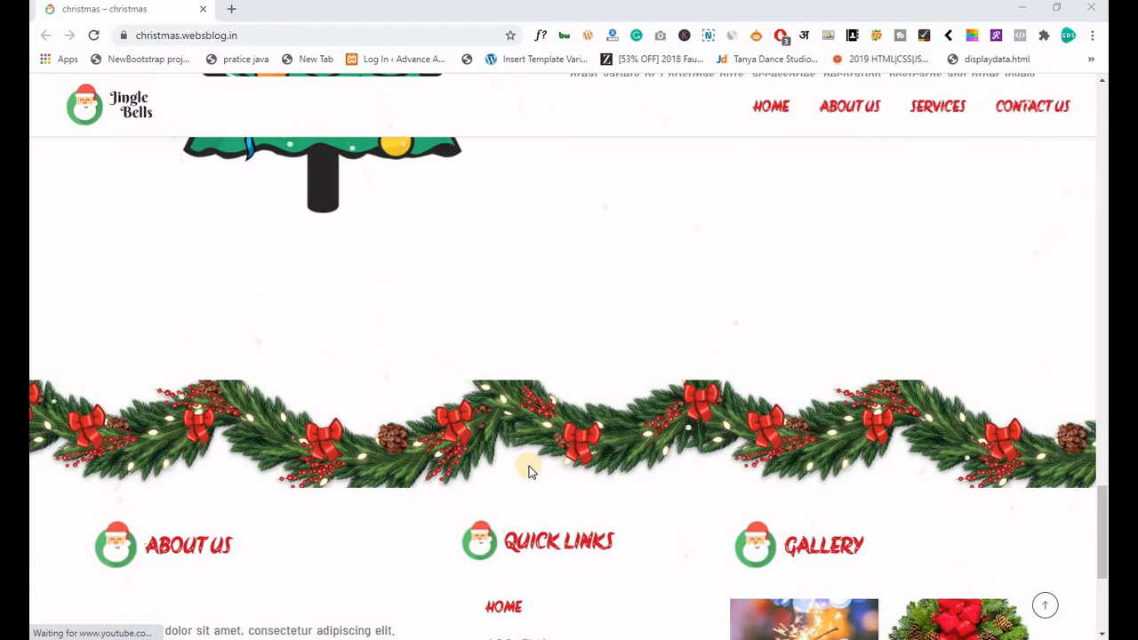
click(1044, 605)
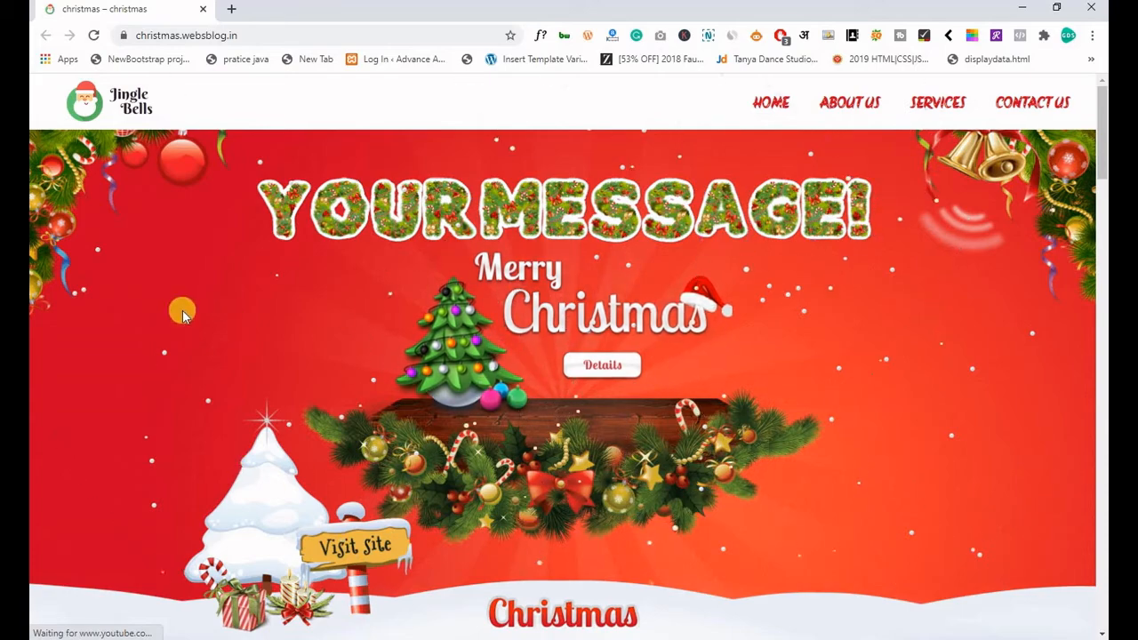
Review the demo homepage's image cards, countdown, ho ho ho and Special Offer sections down to the footer links.
scroll(182, 309, down, 5)
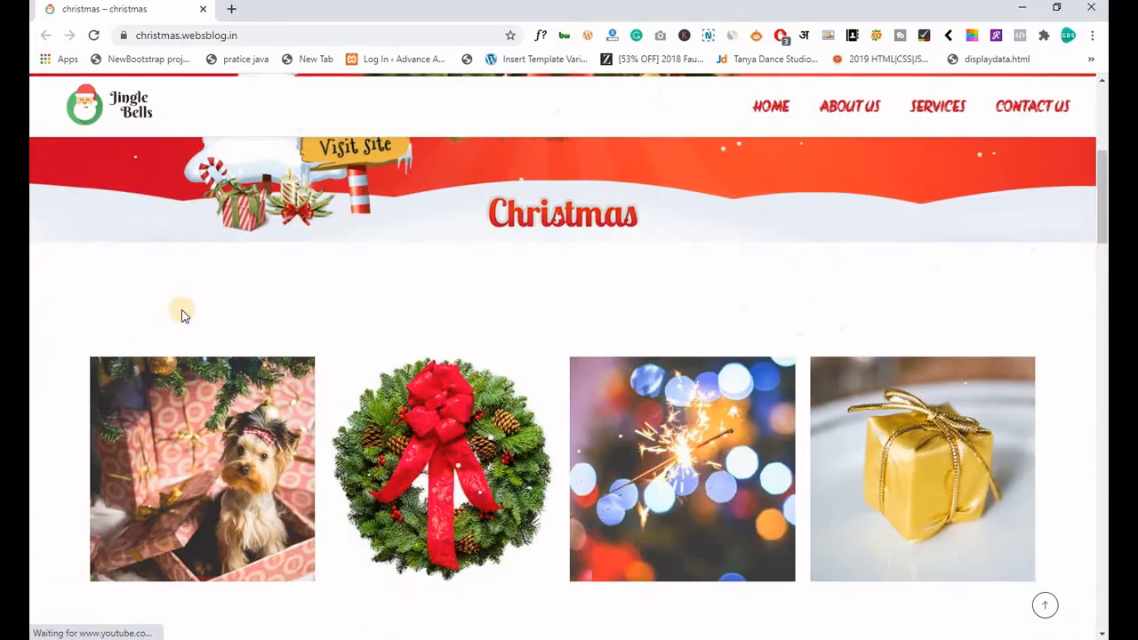
scroll(38, 317, down, 4)
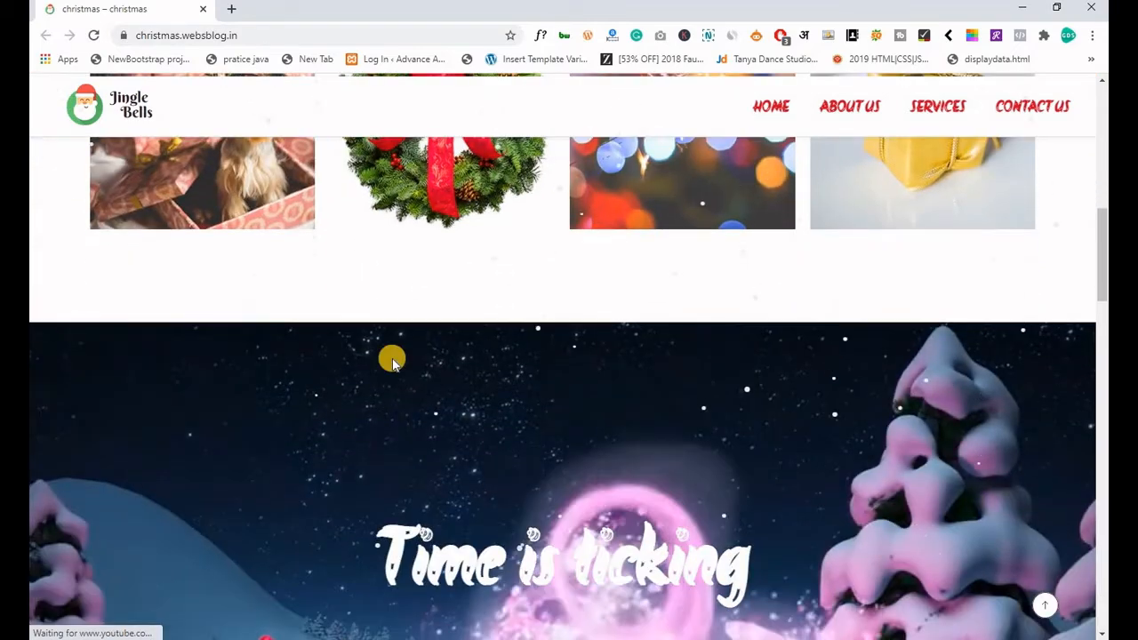
scroll(361, 345, down, 9)
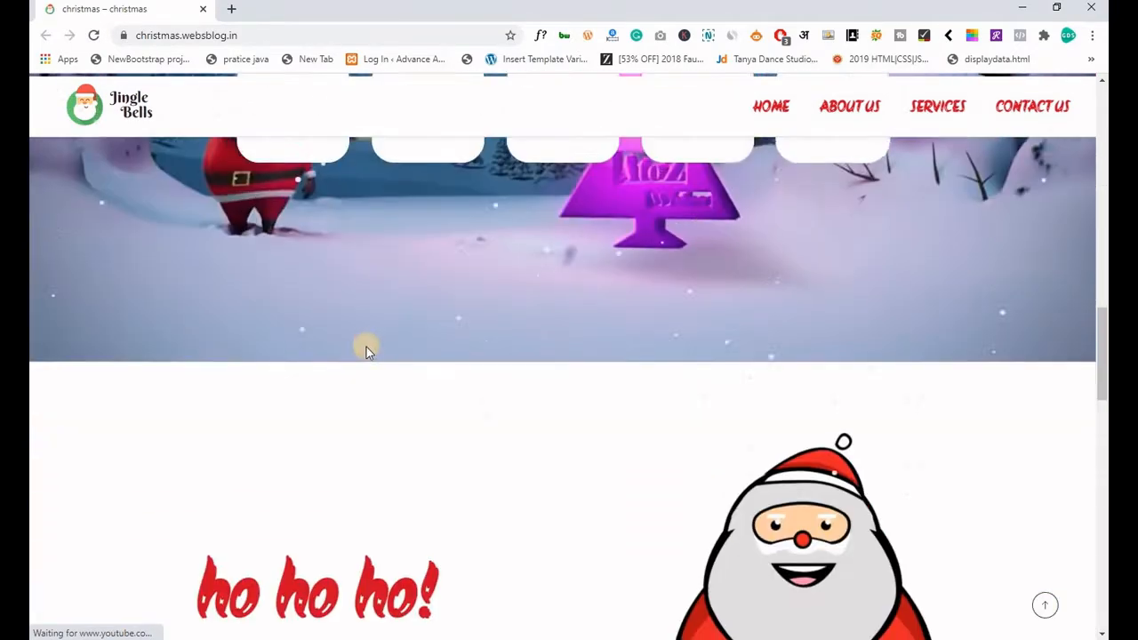
scroll(365, 346, down, 1)
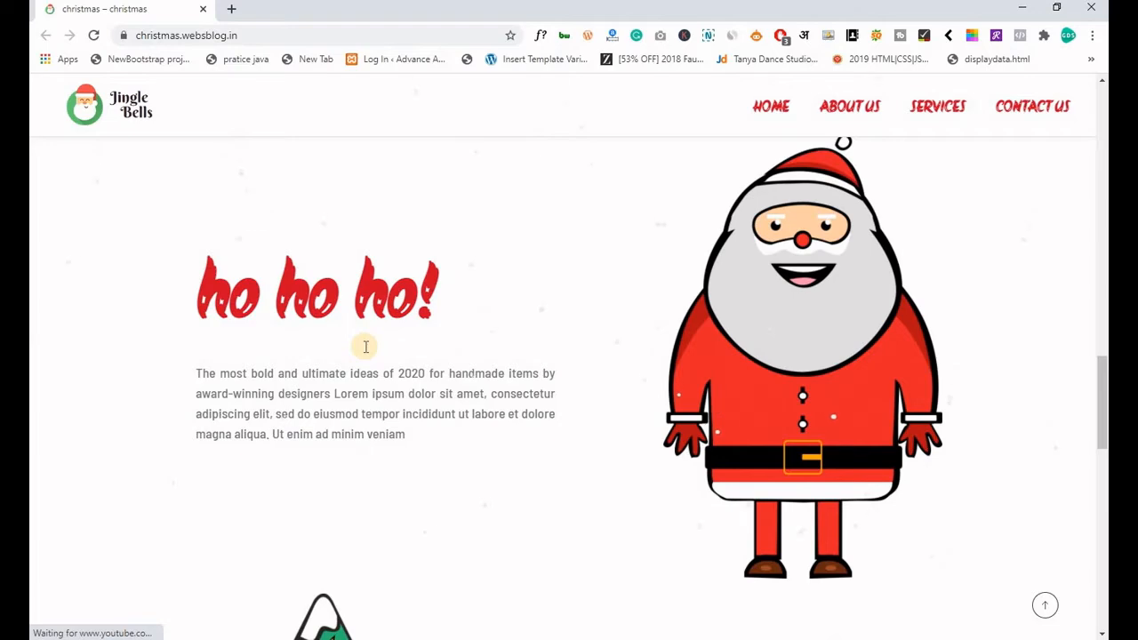
scroll(198, 376, down, 5)
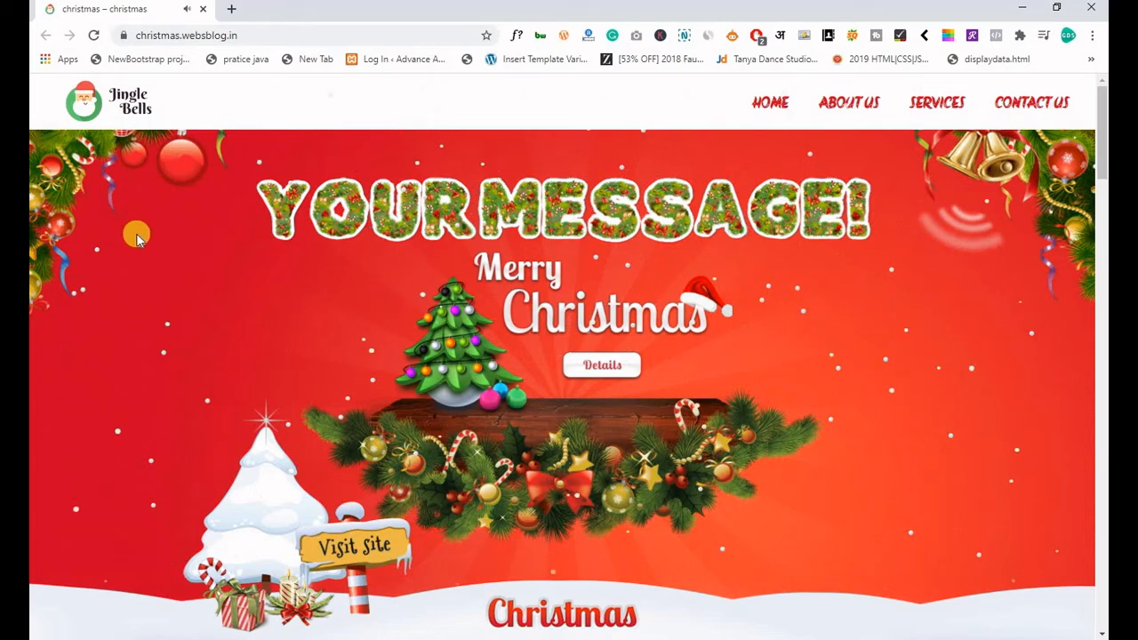
scroll(128, 267, down, 4)
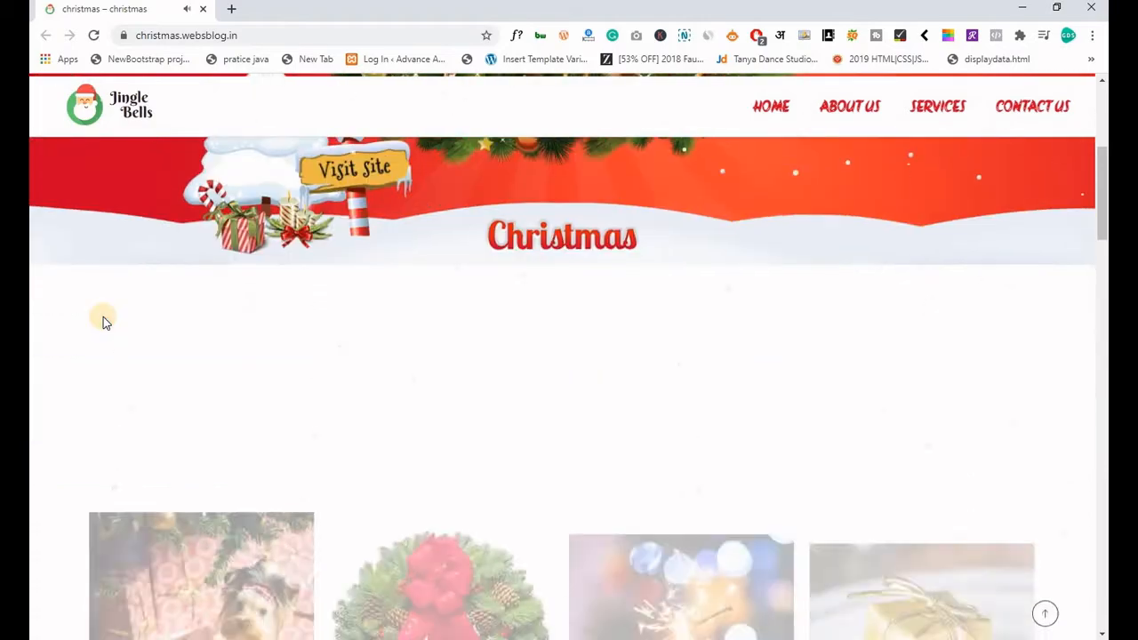
scroll(49, 349, down, 6)
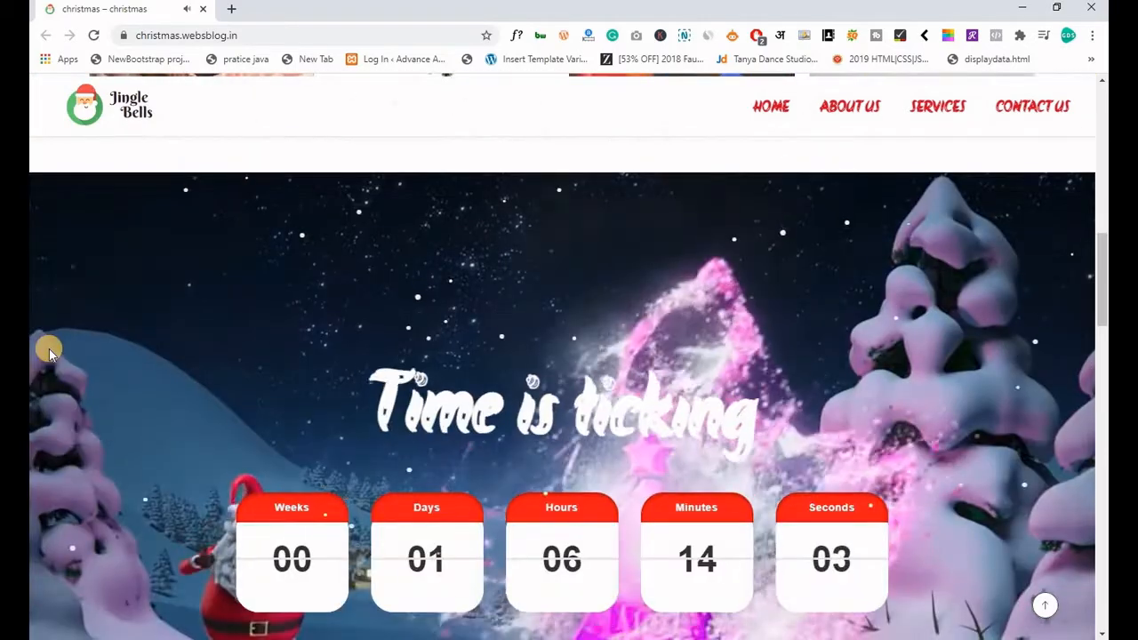
scroll(50, 350, down, 3)
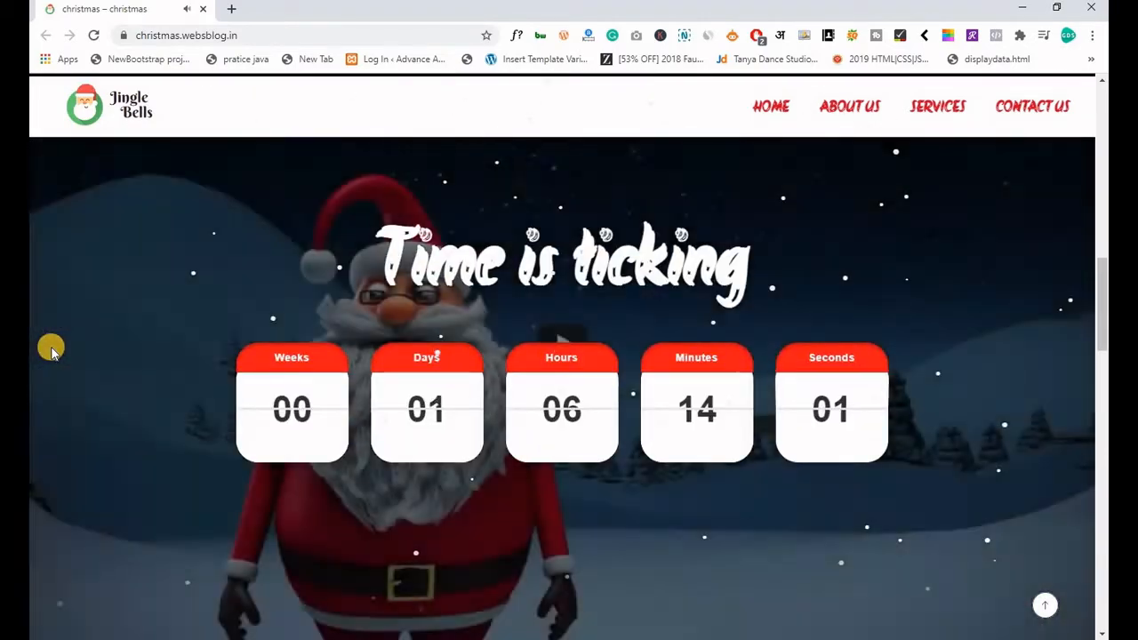
scroll(50, 350, down, 2)
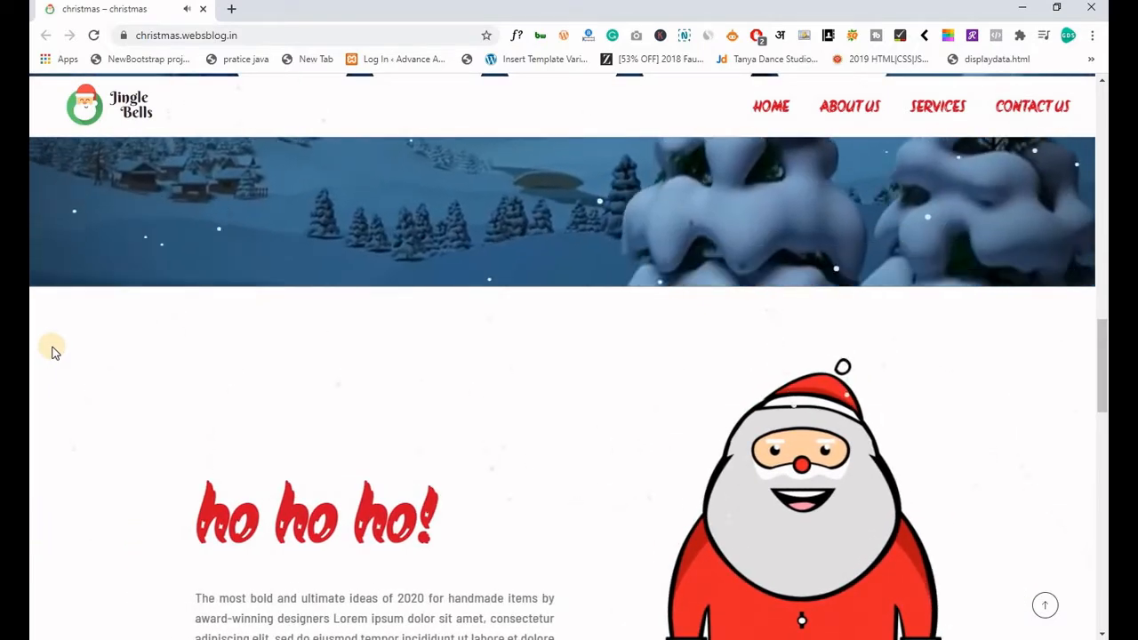
scroll(51, 349, down, 2)
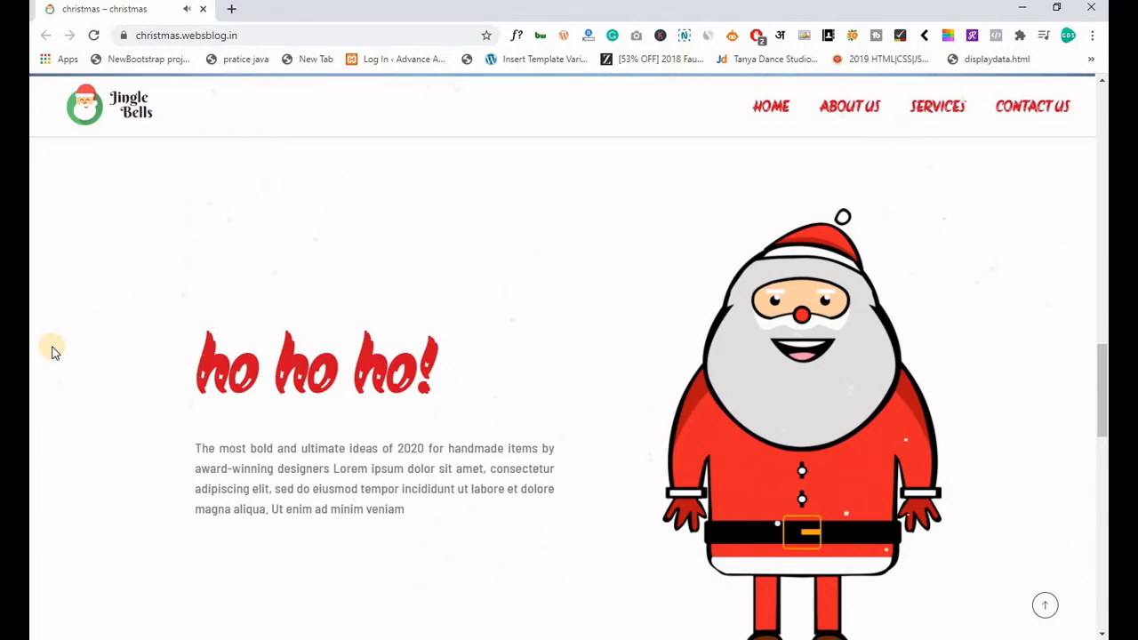
scroll(50, 352, down, 3)
scroll(51, 352, down, 1)
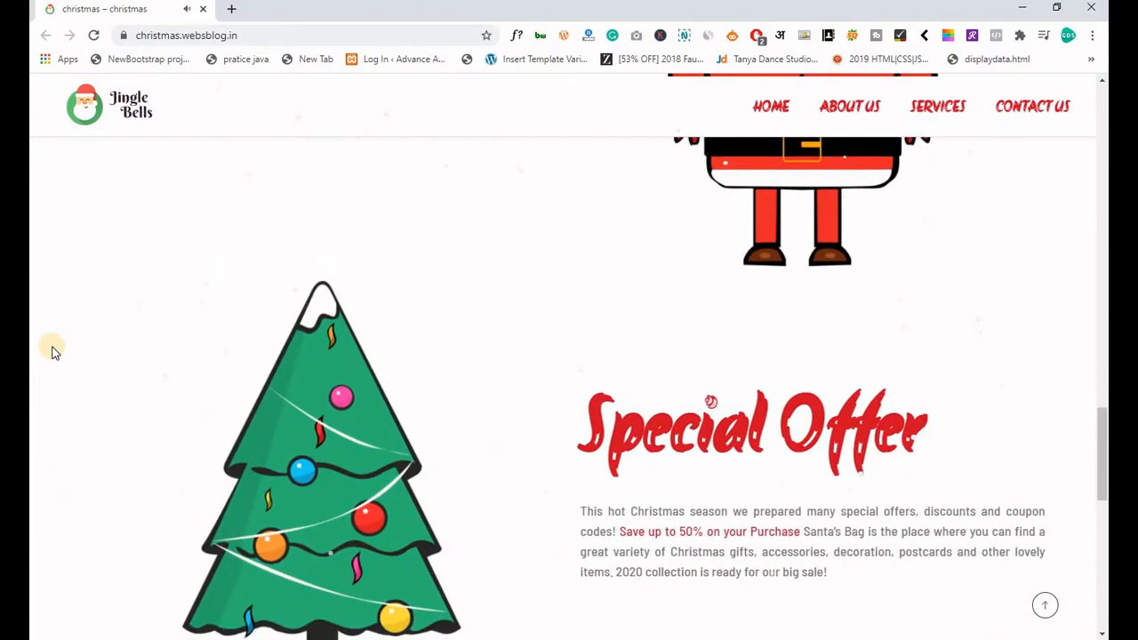
scroll(51, 352, down, 6)
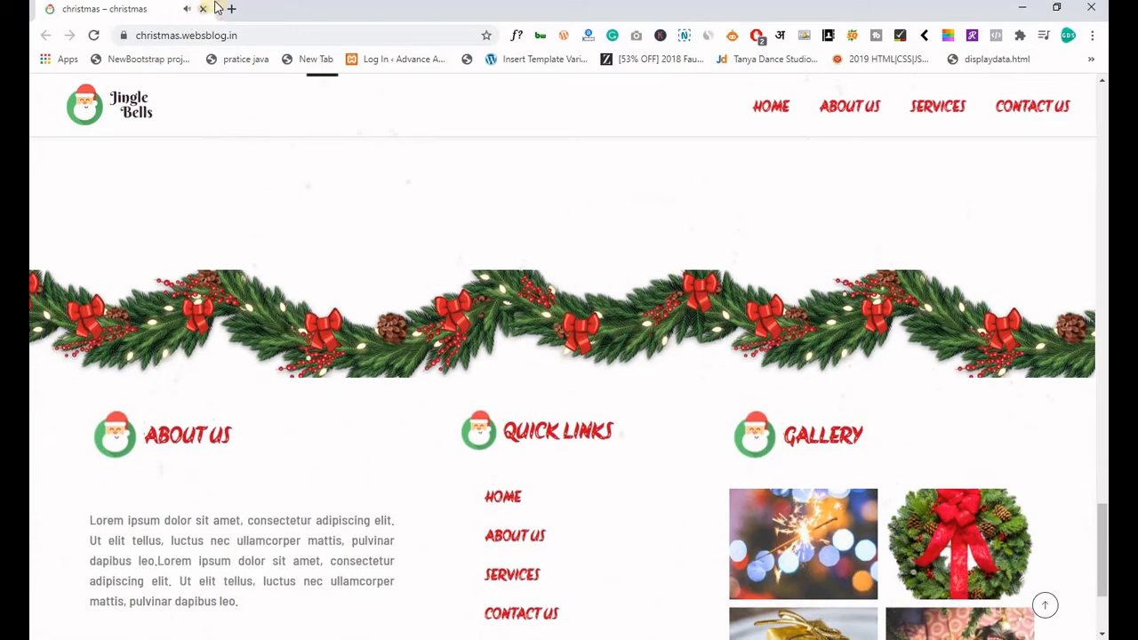
Open the WordPress Posts, Pages and Plugins screens in separate browser tabs and load General Settings in the dashboard's tab.
click(230, 10)
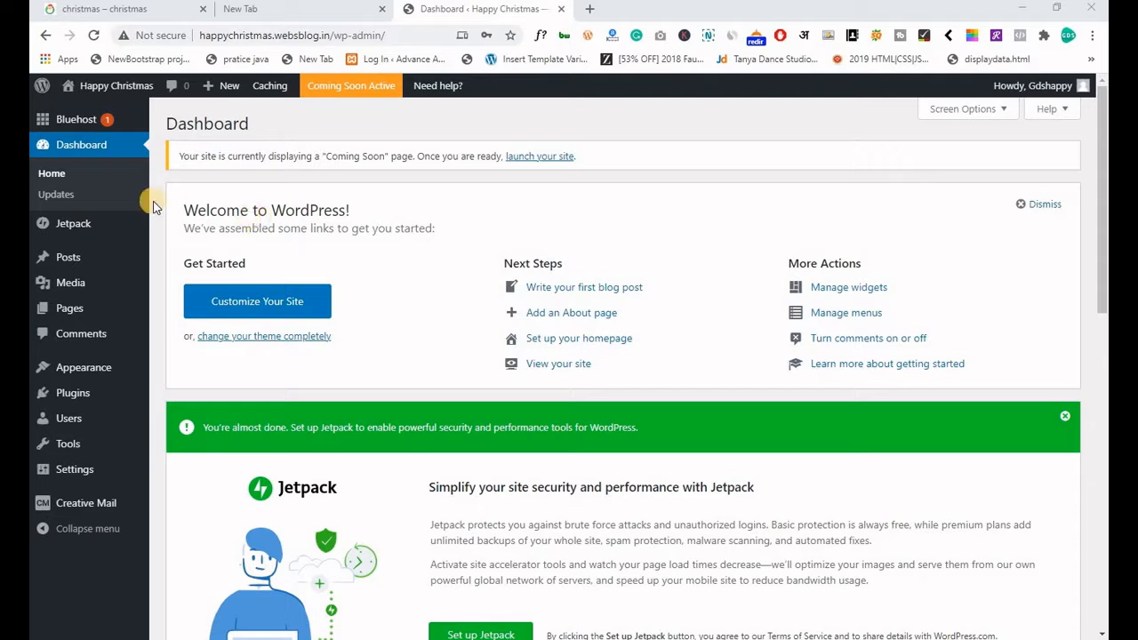
middle_click(82, 259)
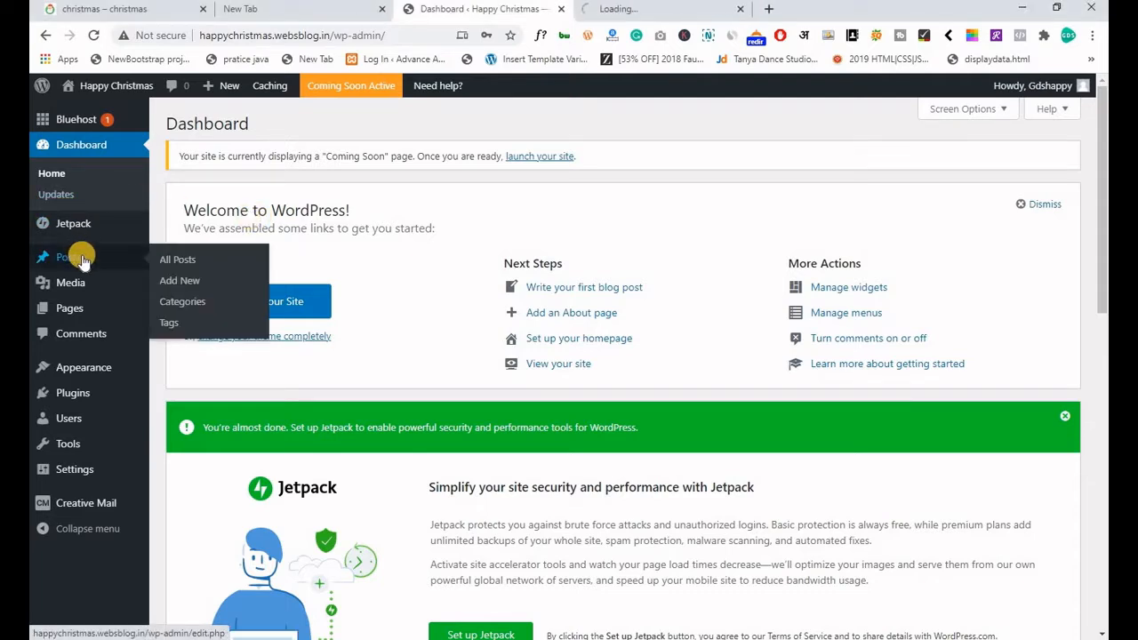
middle_click(85, 315)
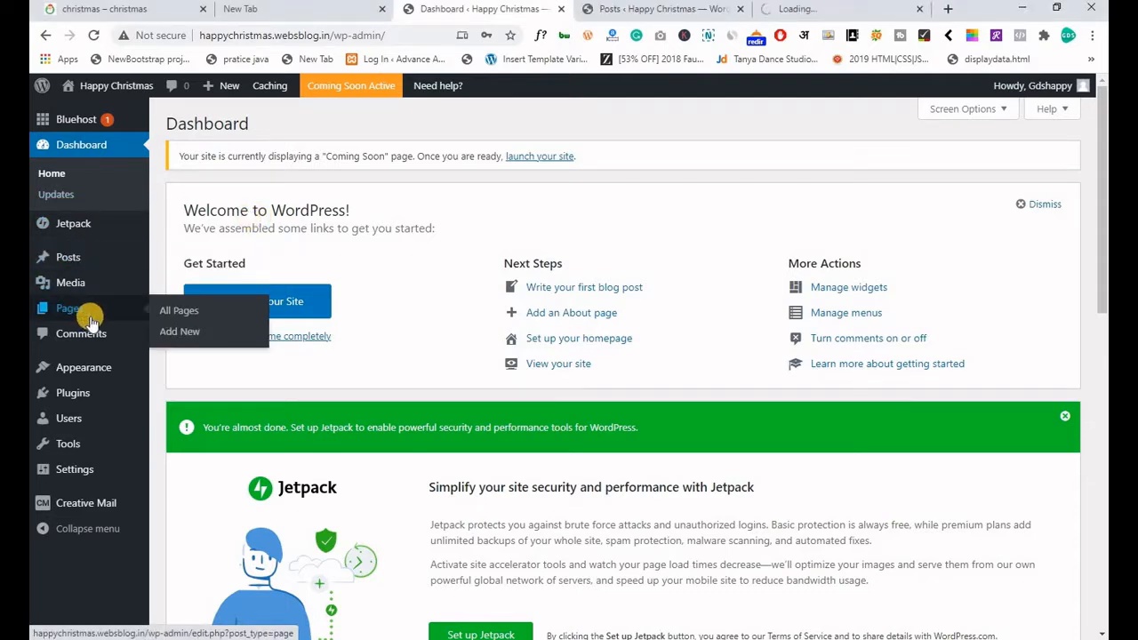
middle_click(96, 391)
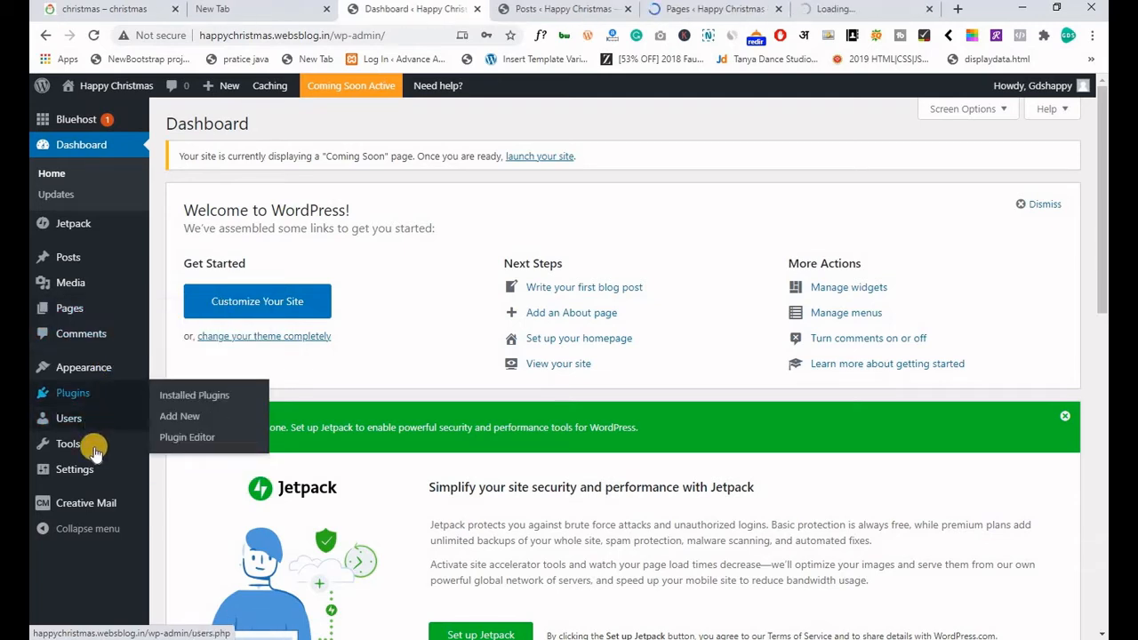
click(71, 470)
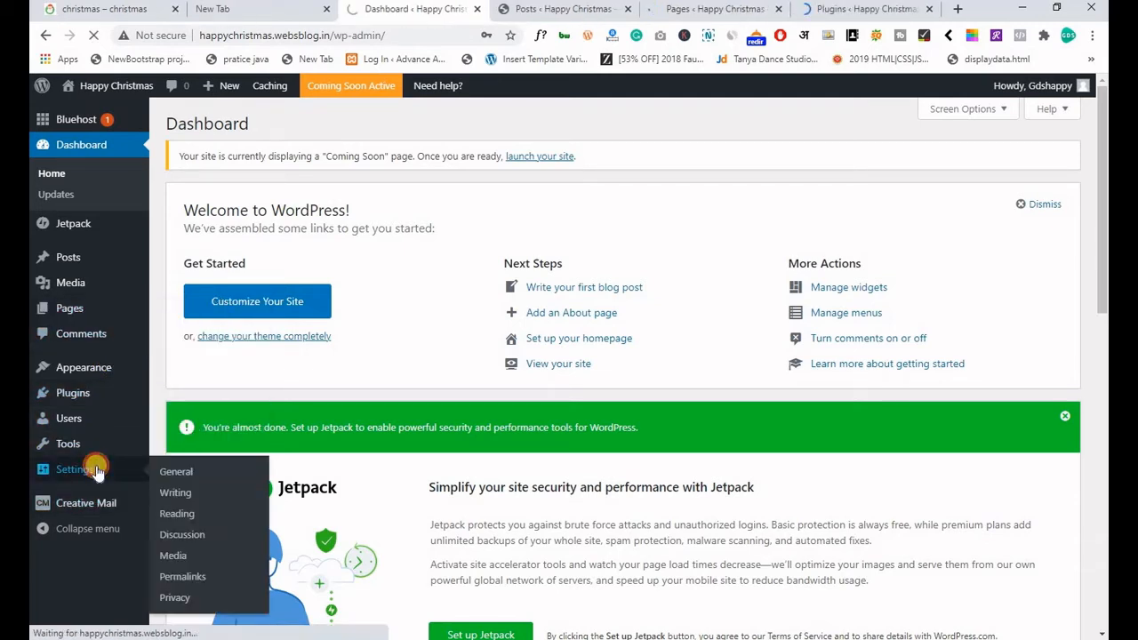
Trash the default "Hello world!" post and the "Sample Page" page.
click(524, 10)
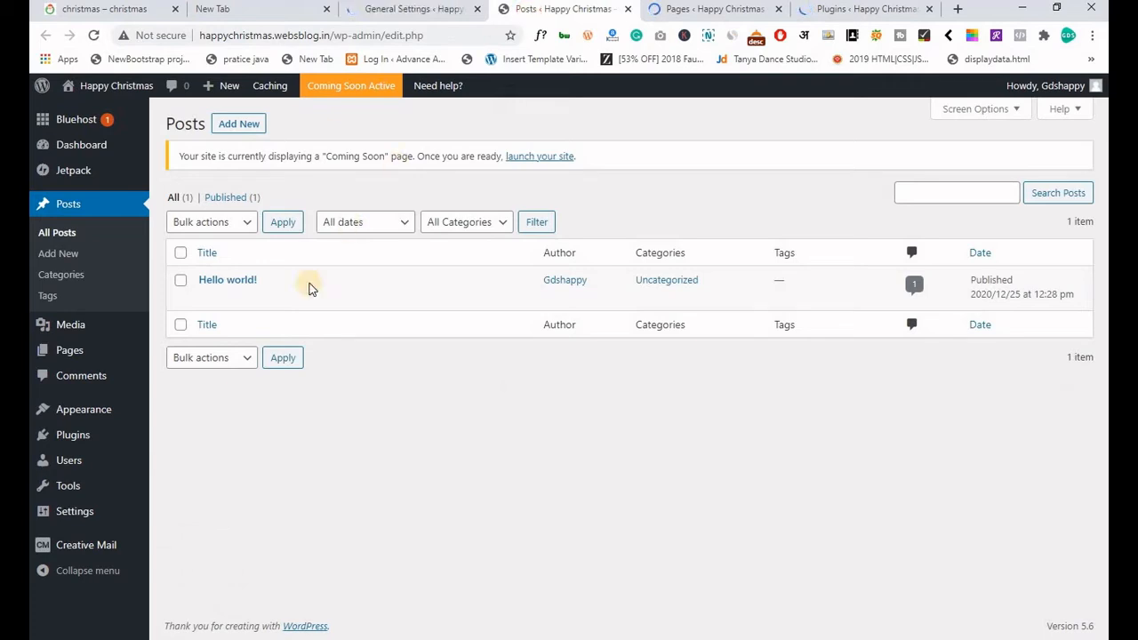
click(284, 298)
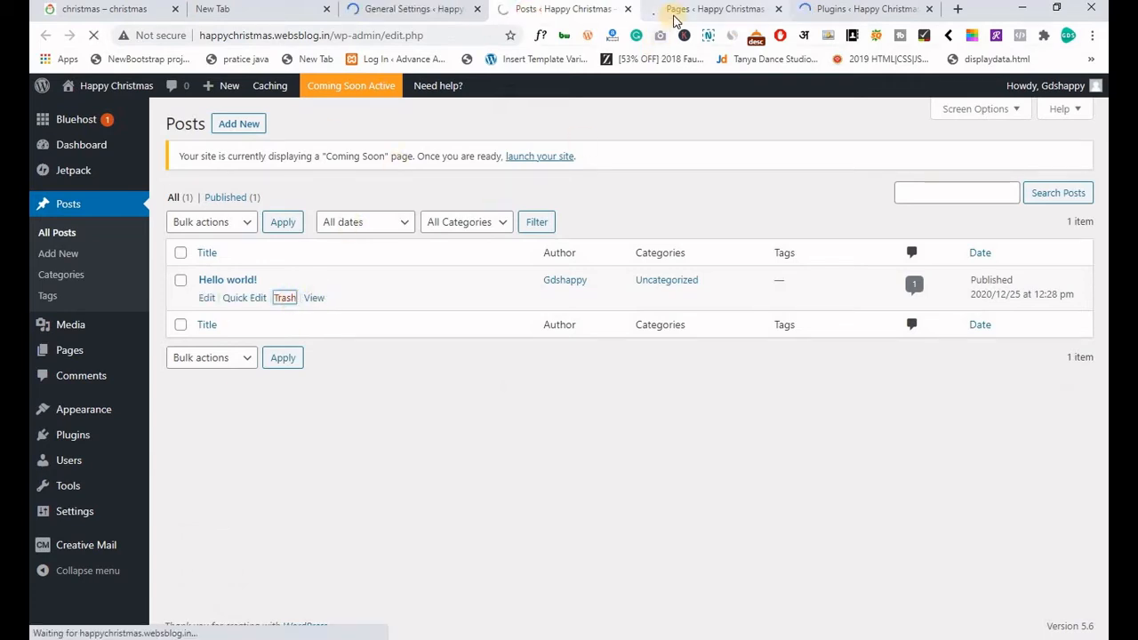
click(702, 11)
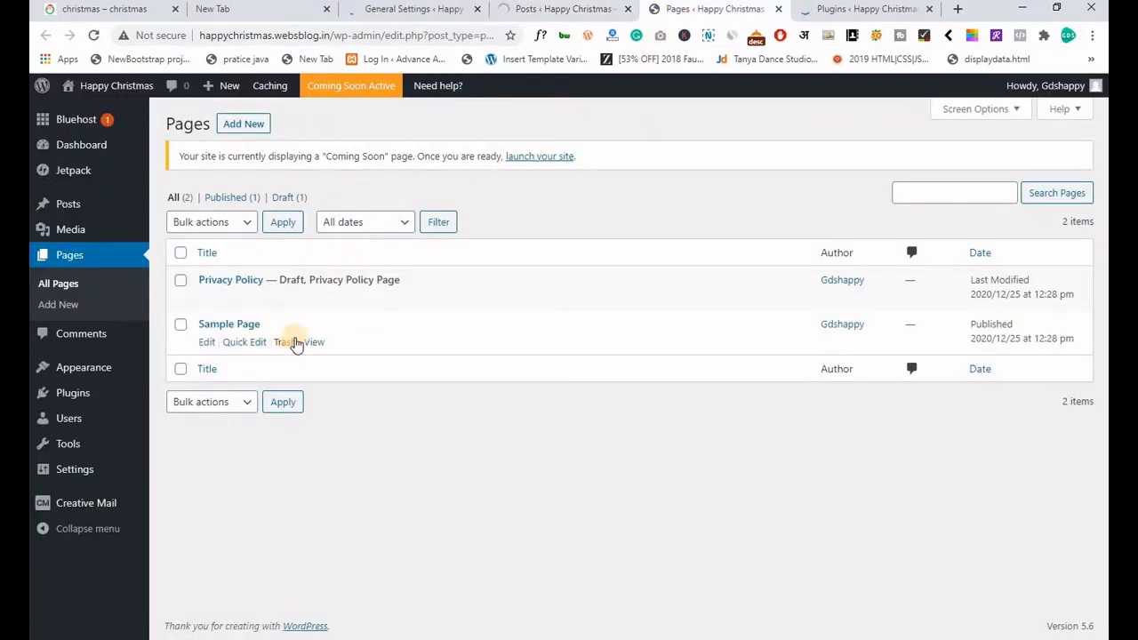
click(291, 345)
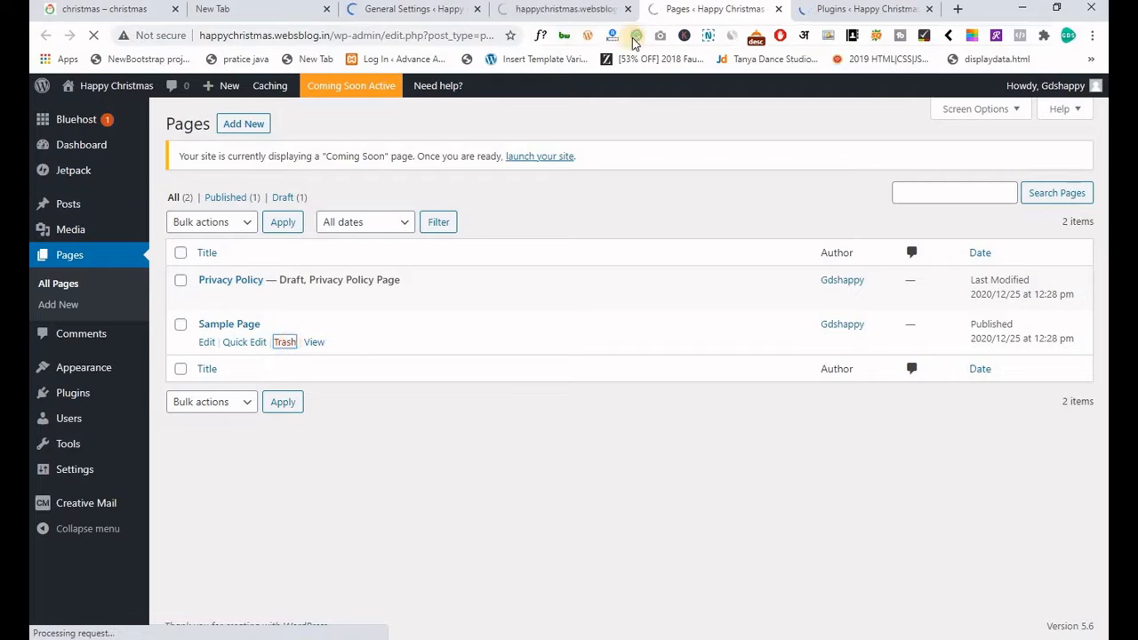
Select all installed plugins and apply the Deactivate bulk action to them.
click(835, 12)
scroll(340, 363, down, 5)
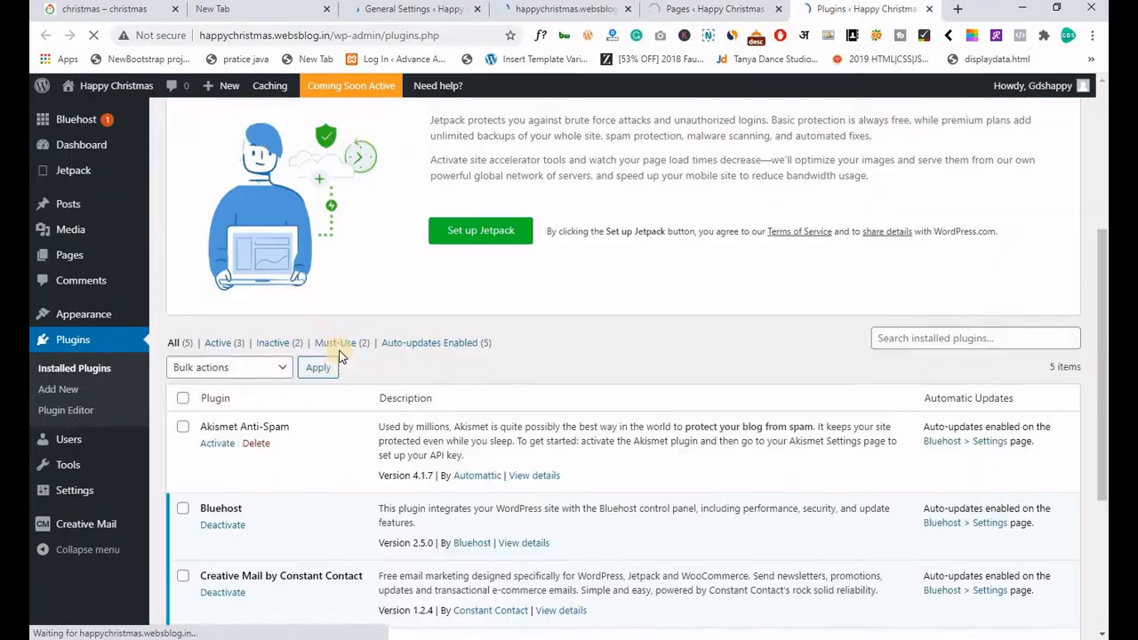
scroll(320, 329, down, 2)
scroll(221, 272, up, 3)
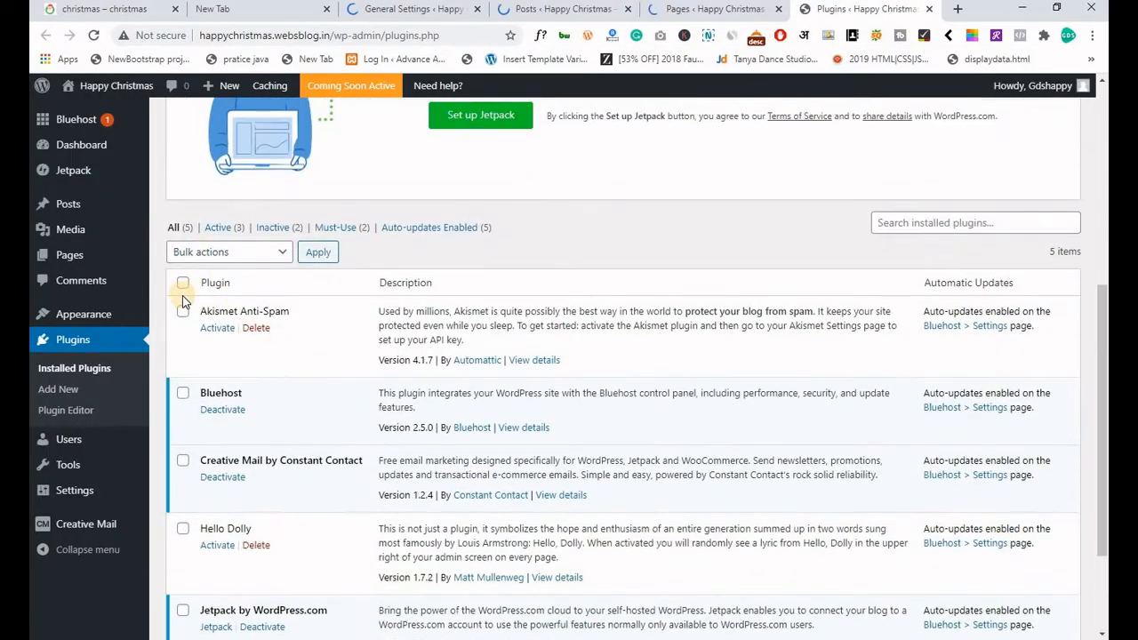
click(210, 258)
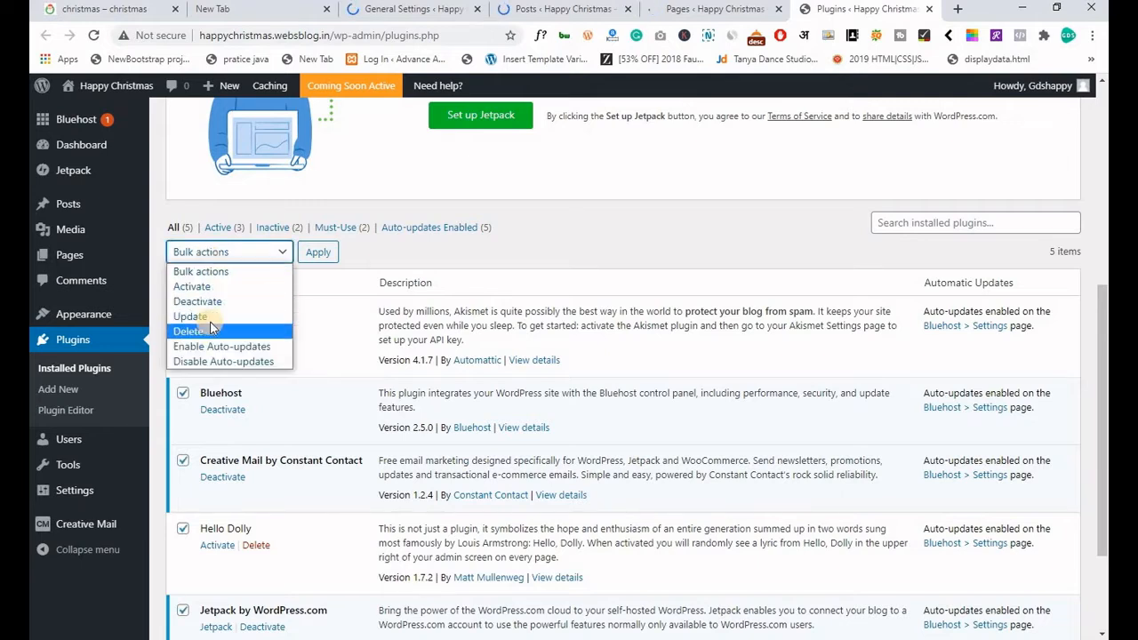
click(200, 305)
click(319, 252)
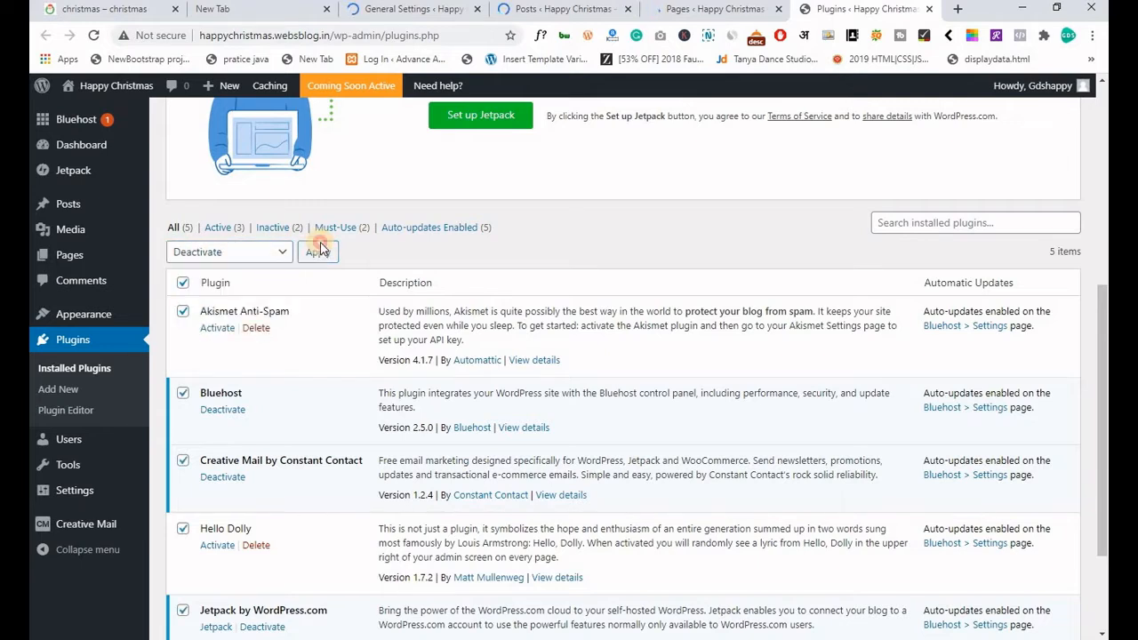
Permanently delete the trashed "Sample Page" page and "Hello world!" post, and close the Pages tab.
click(674, 14)
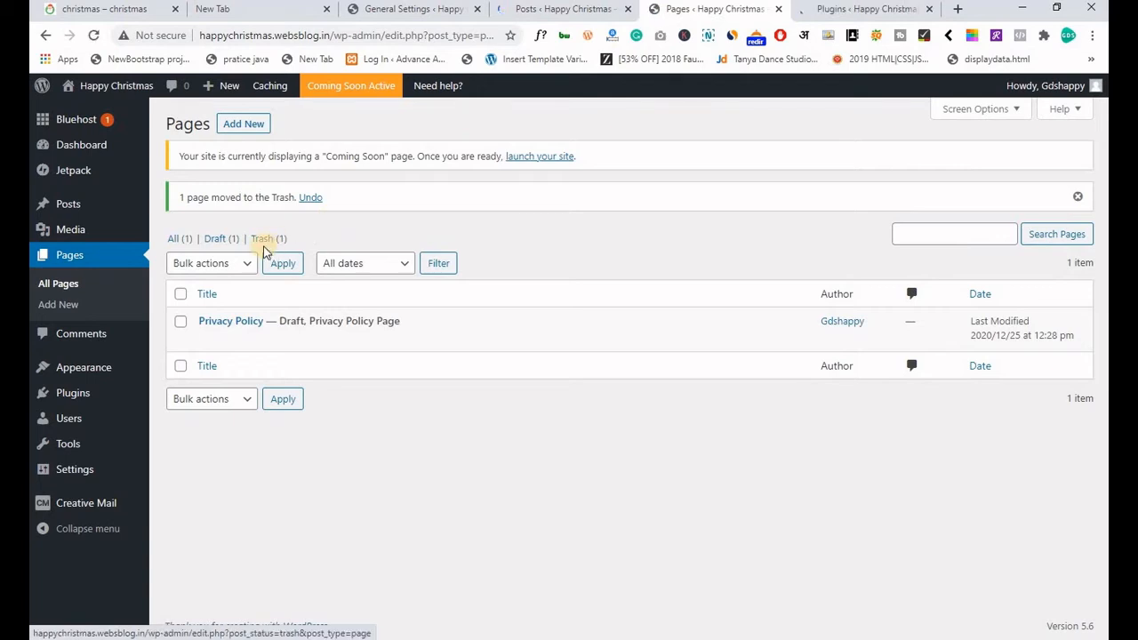
click(264, 240)
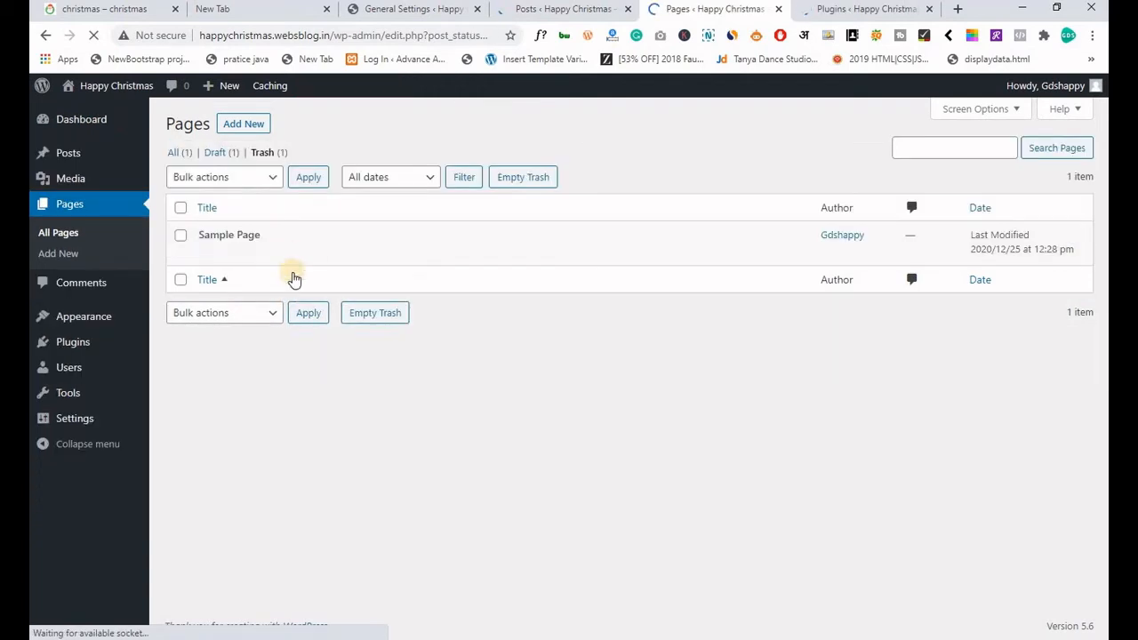
click(289, 253)
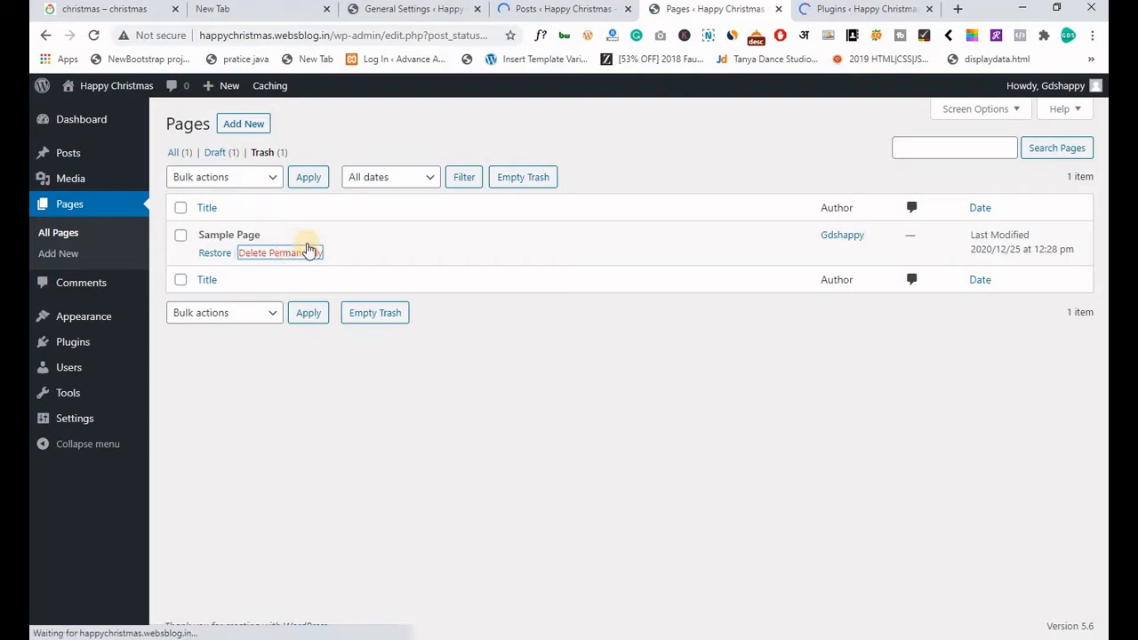
click(553, 11)
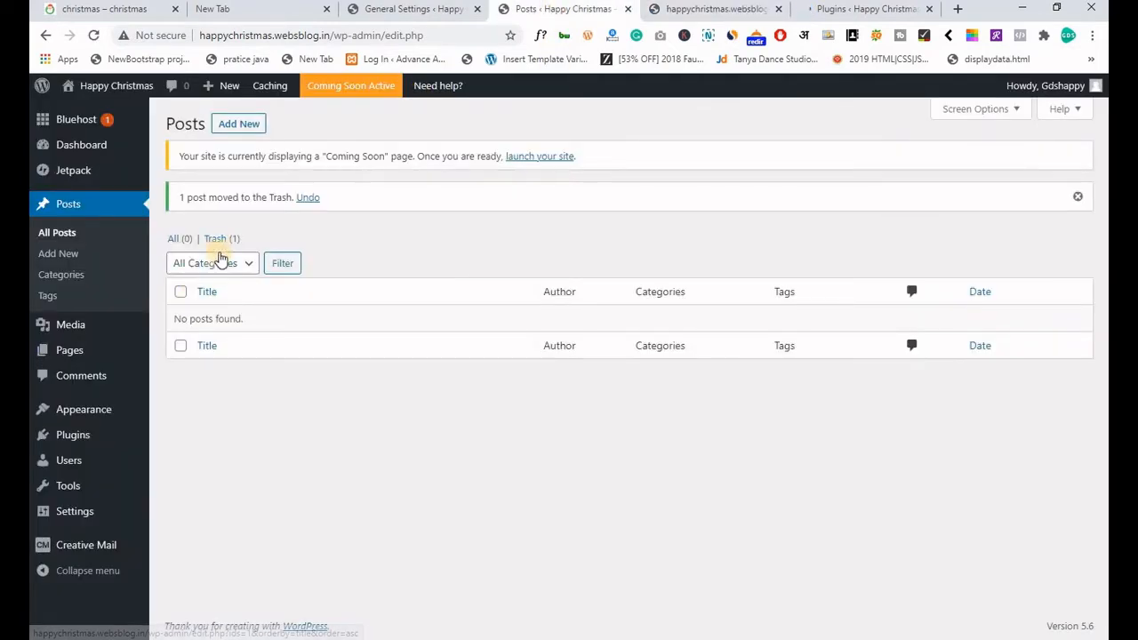
click(219, 241)
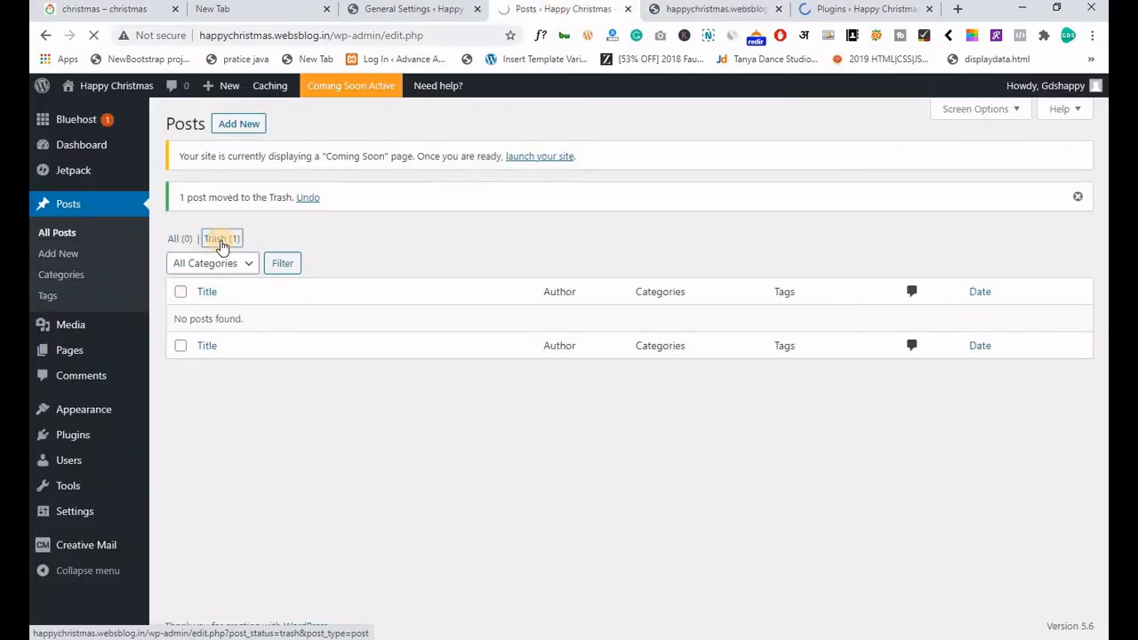
click(288, 256)
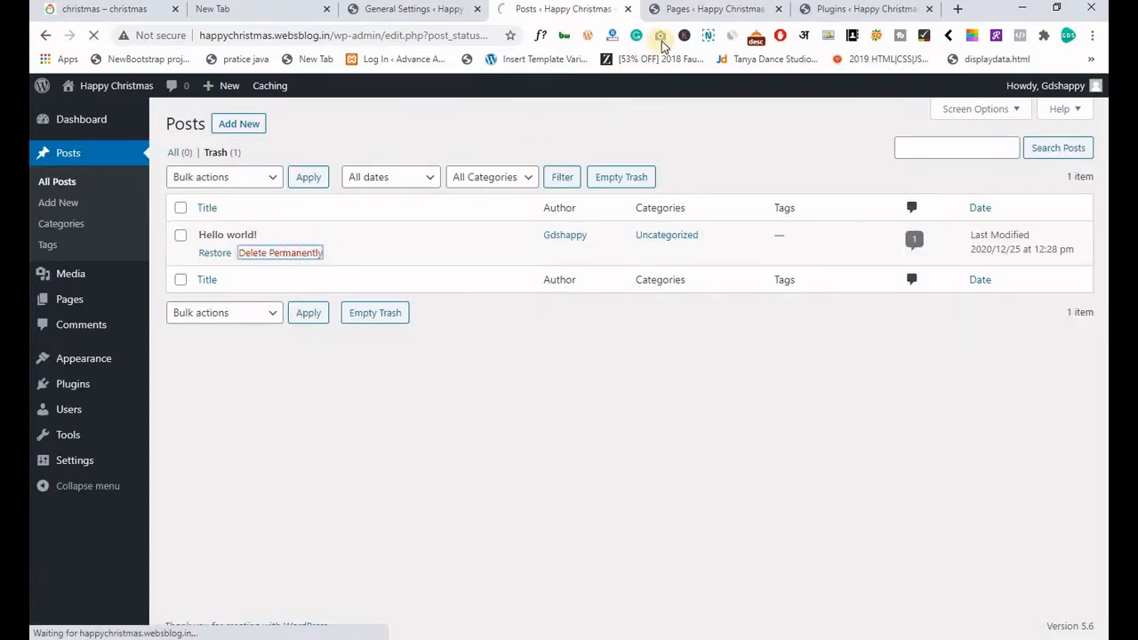
click(690, 10)
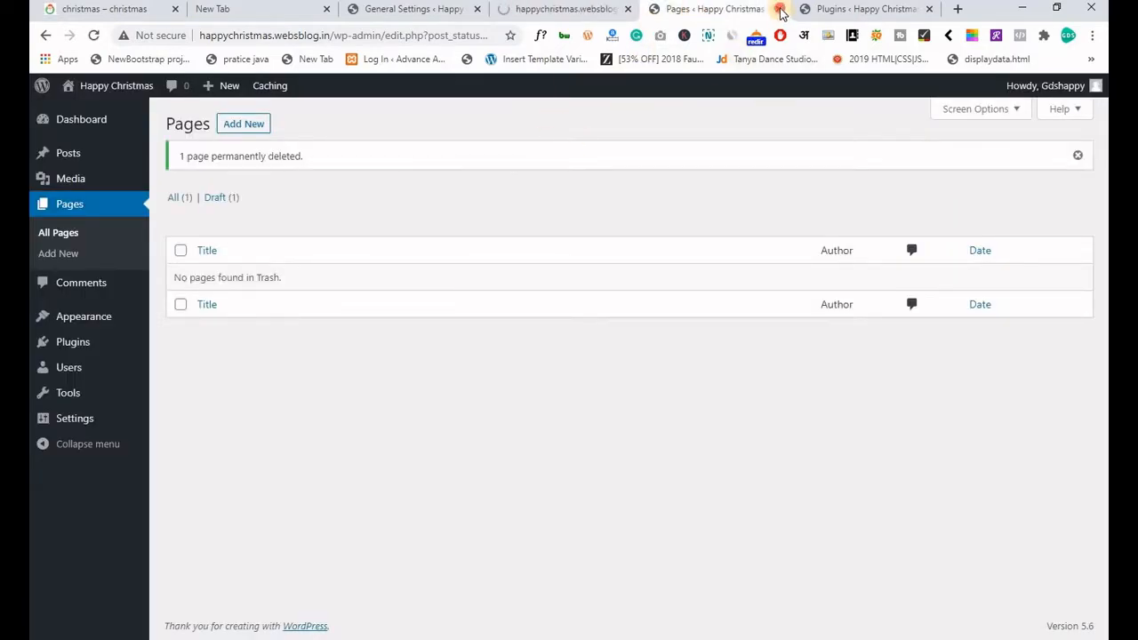
click(778, 9)
Select all the deactivated plugins and remove them with the Delete bulk action, confirming the deletion.
click(181, 256)
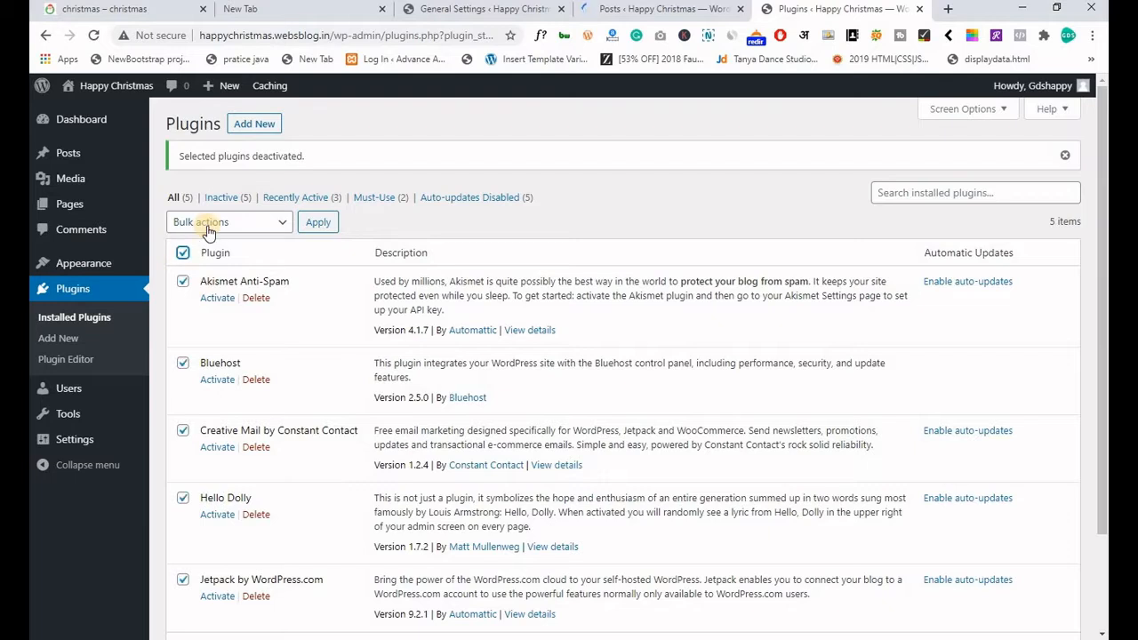
click(204, 223)
click(192, 296)
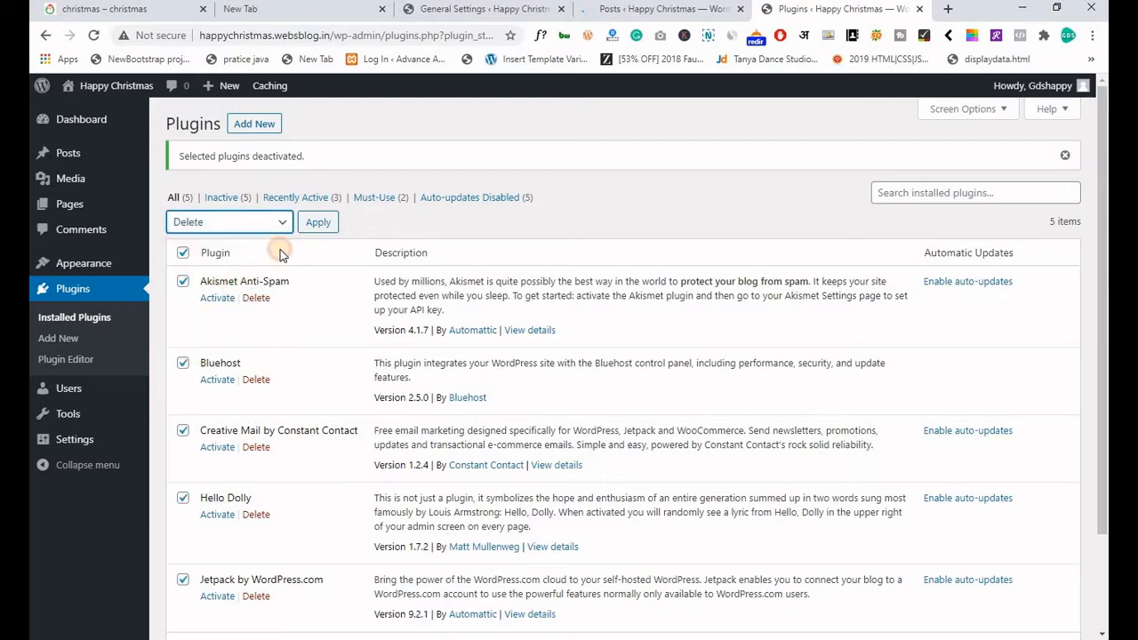
click(318, 222)
click(641, 137)
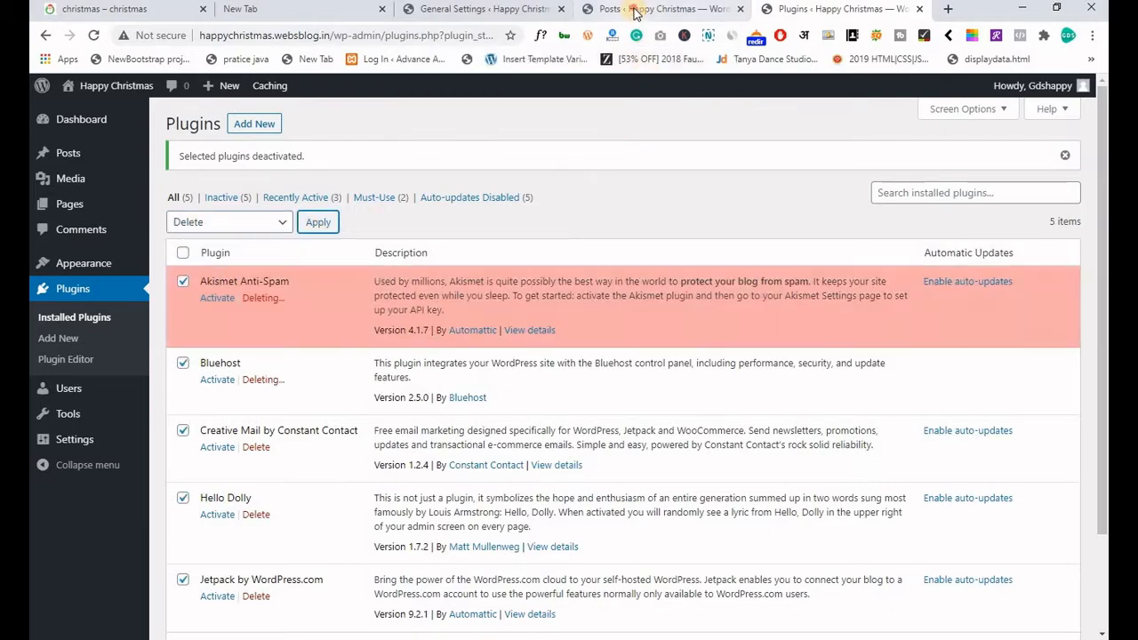
Close the Posts tab and set the site's permalink structure to Post name, saving the changes.
click(644, 11)
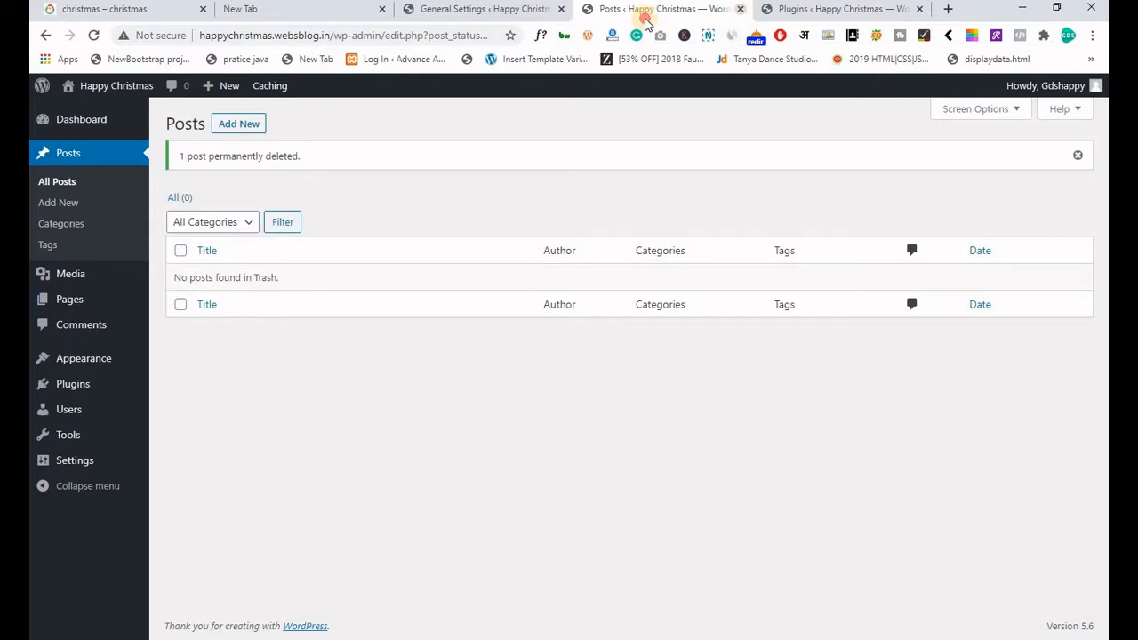
key(ctrl+w)
click(448, 16)
scroll(102, 480, down, 3)
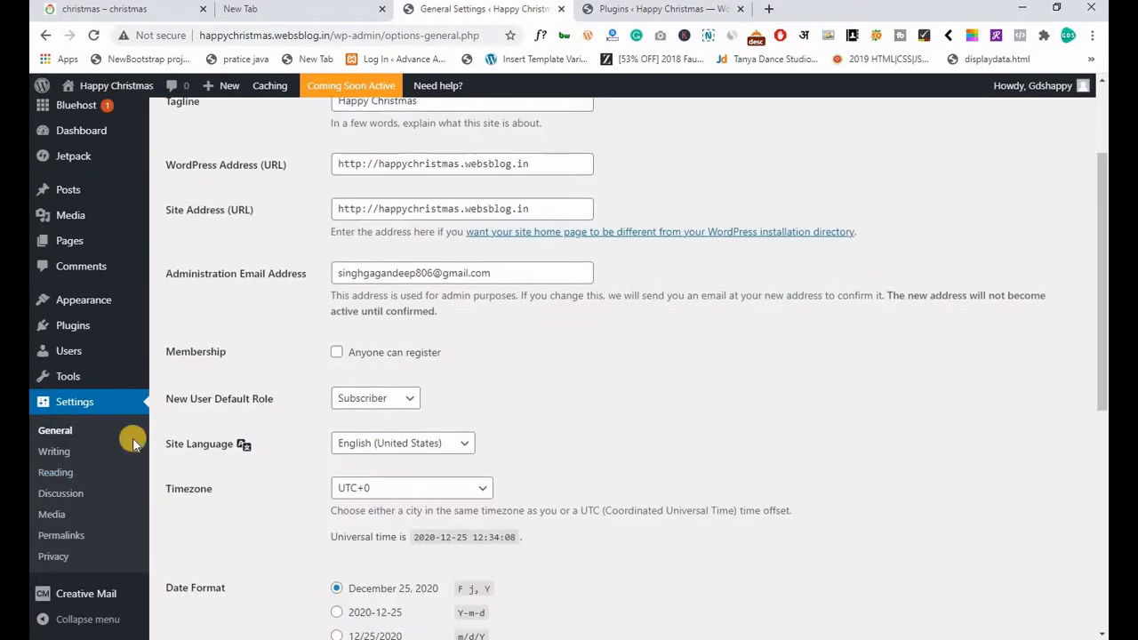
click(82, 535)
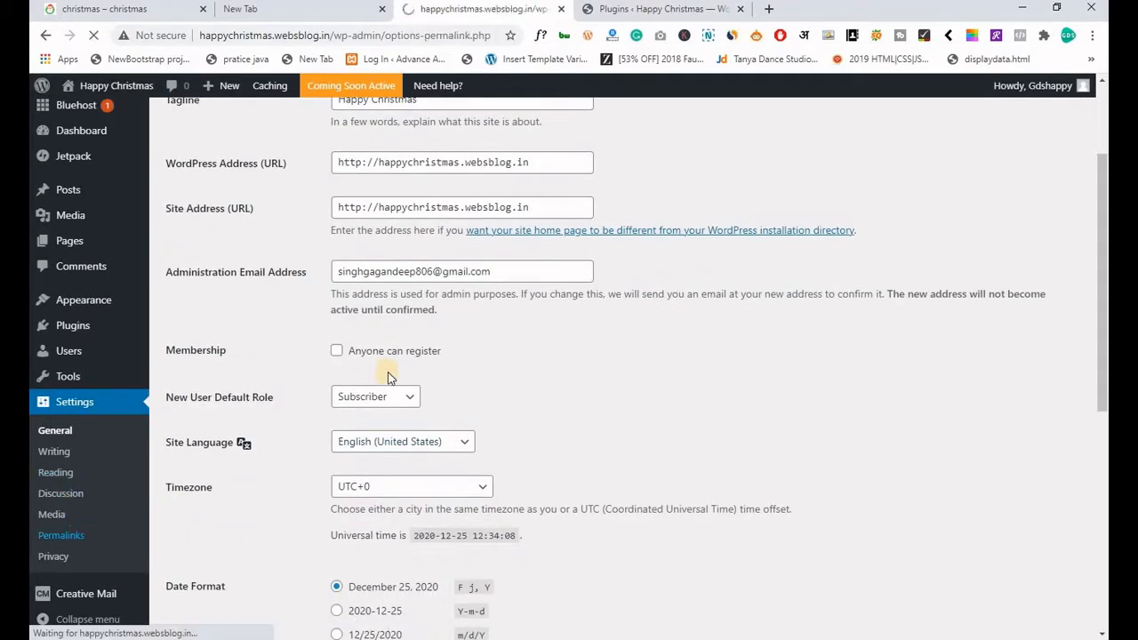
scroll(388, 347, down, 3)
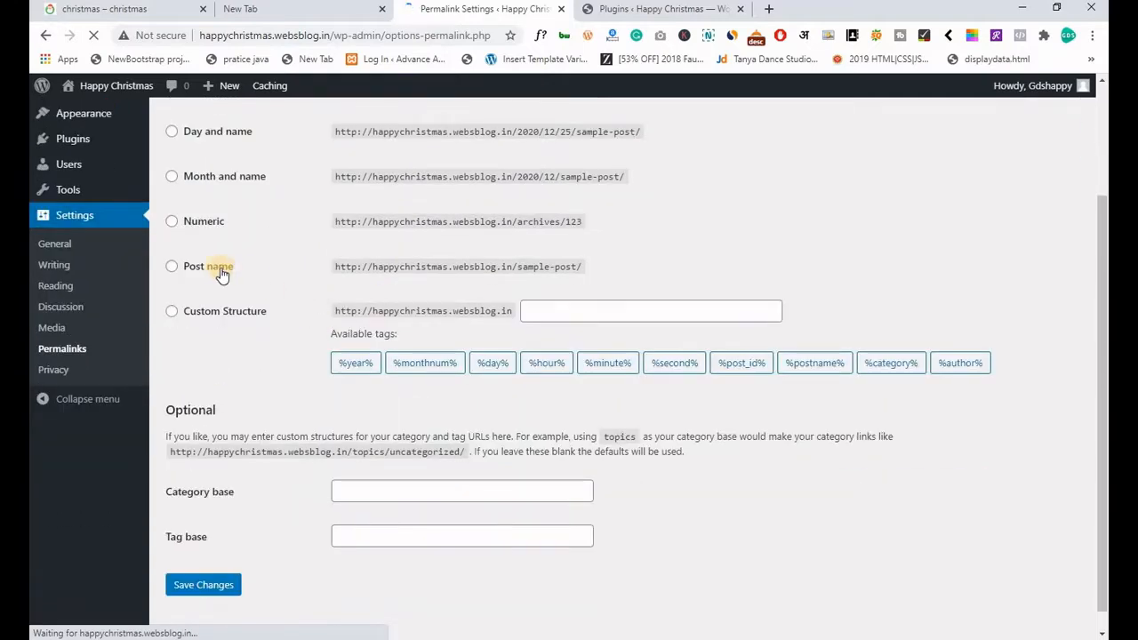
click(173, 268)
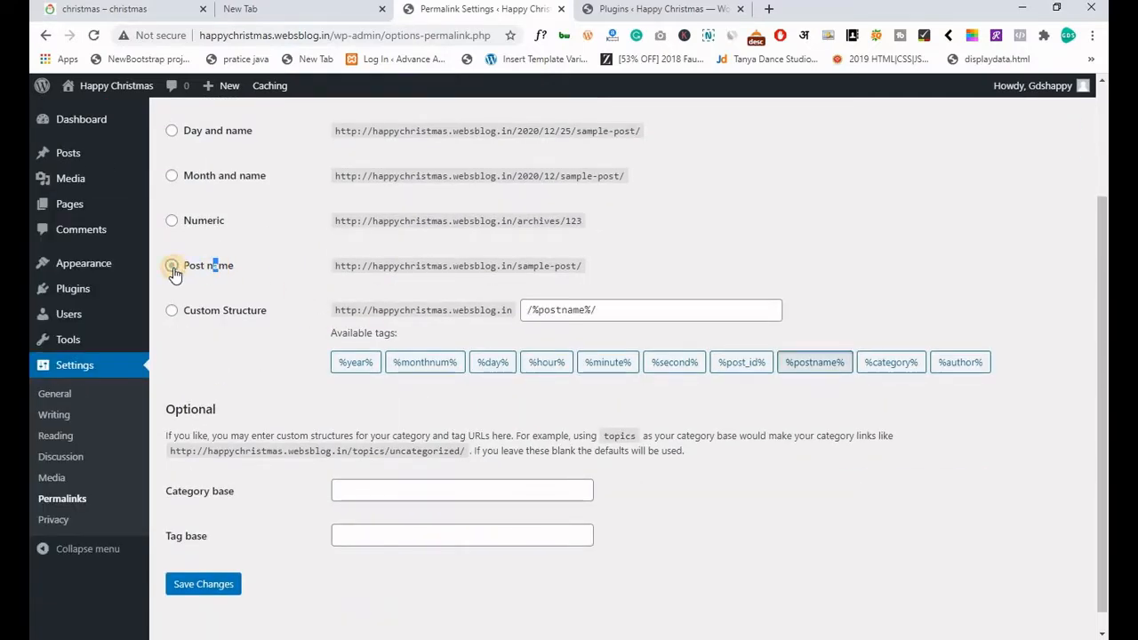
click(207, 583)
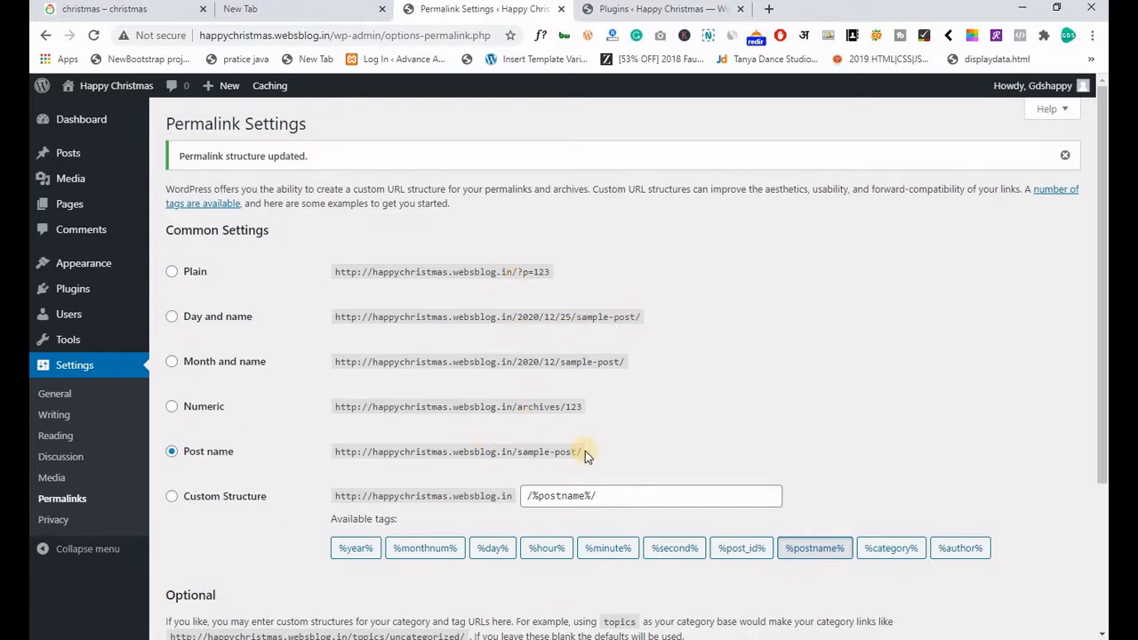
scroll(412, 416, down, 2)
scroll(412, 416, up, 2)
Check that the plugins are gone, close the Plugins tab and delete the Sinatra theme.
click(655, 9)
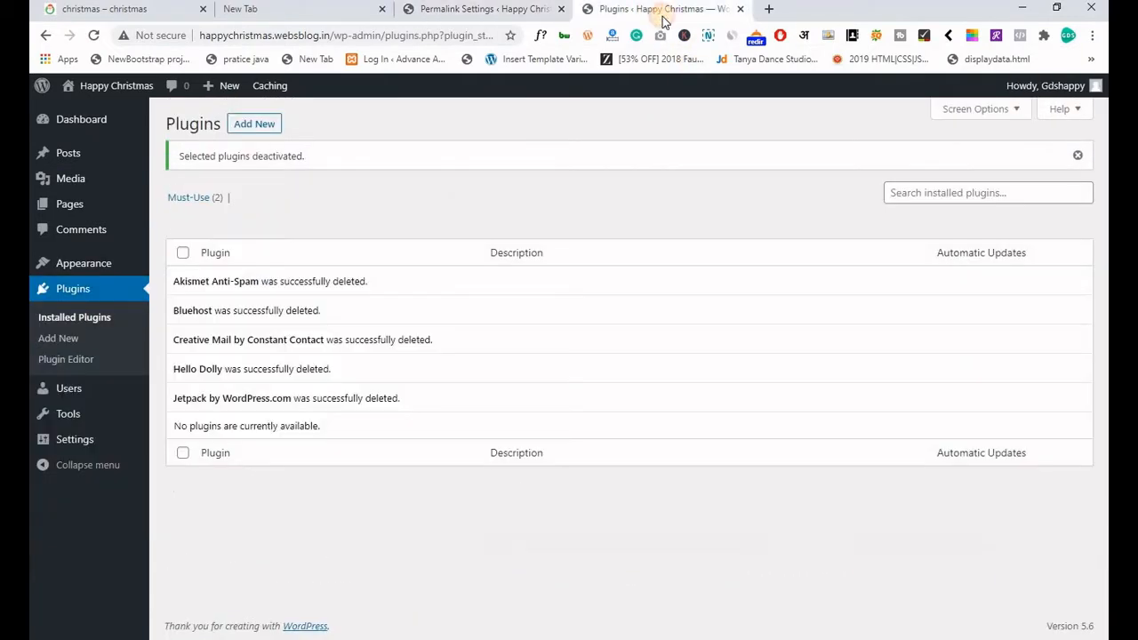
click(739, 9)
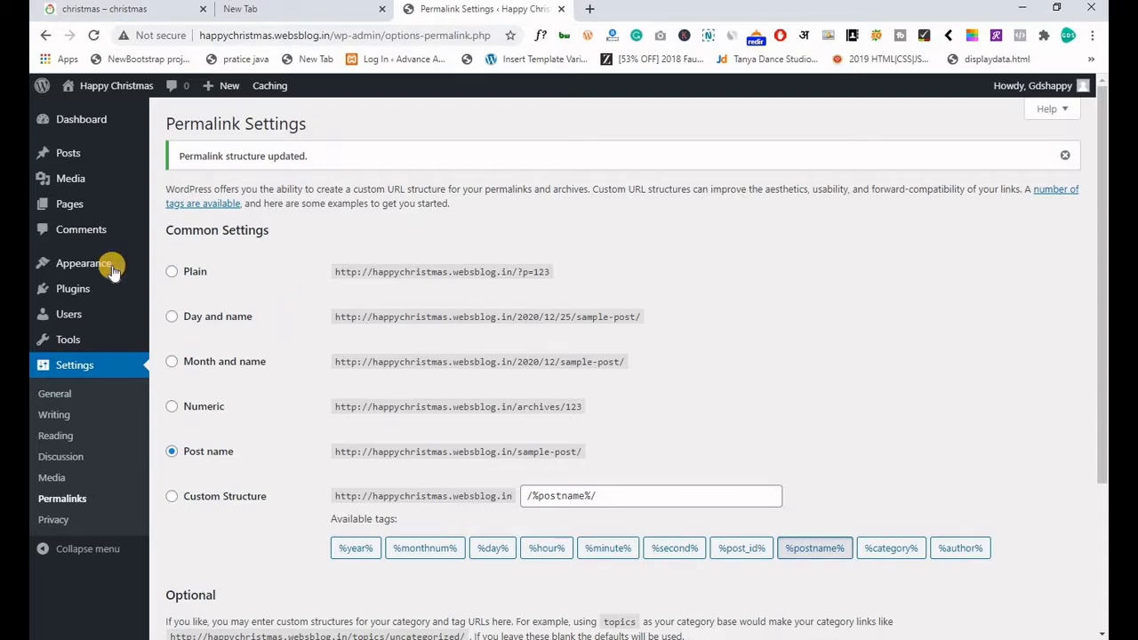
mouse_move(95, 264)
click(182, 271)
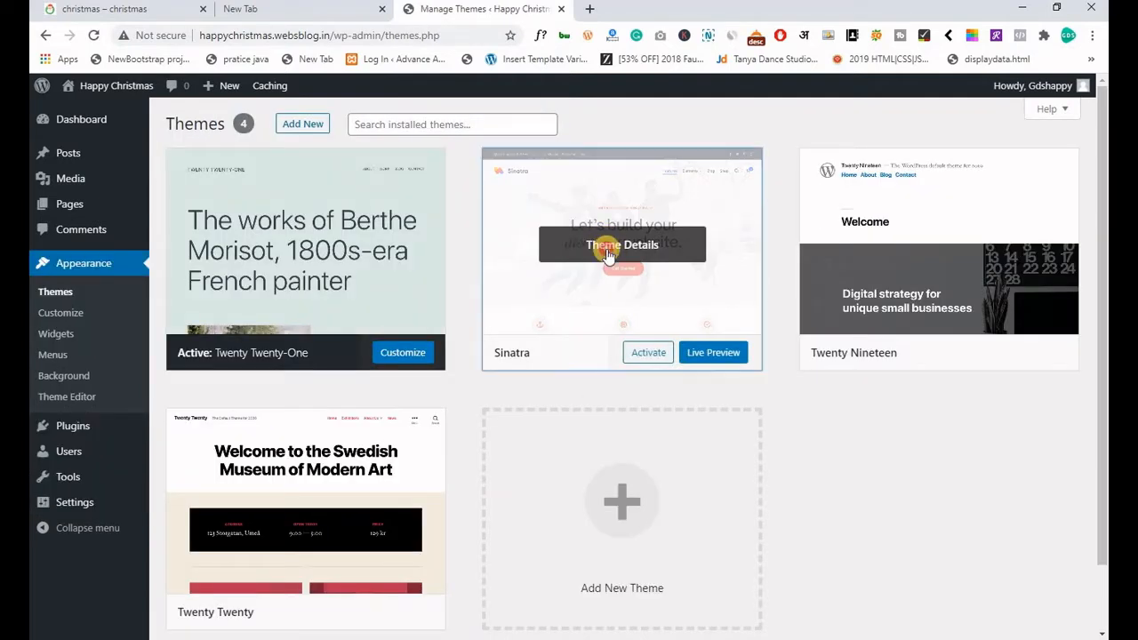
click(607, 253)
click(1052, 604)
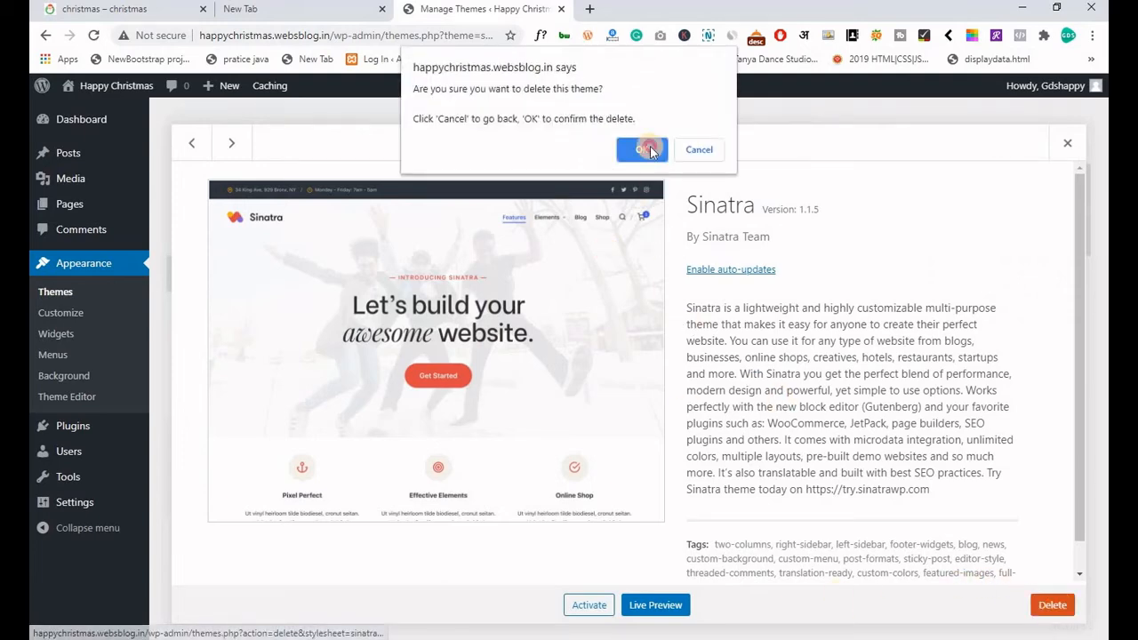
click(641, 150)
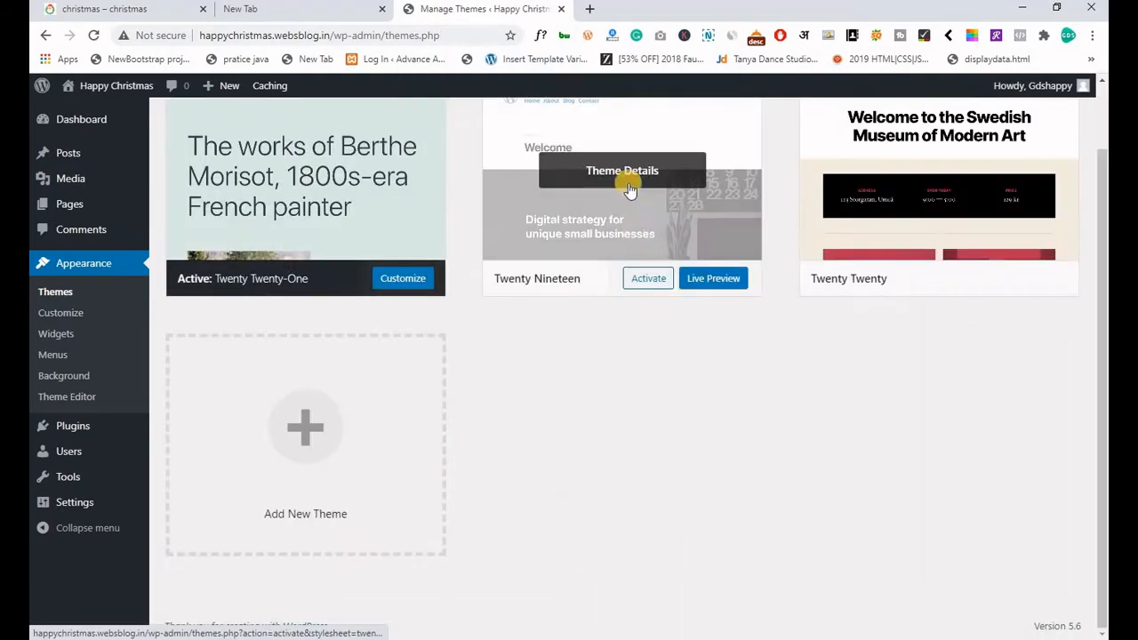
Delete the unused Twenty Nineteen and Twenty Twenty themes.
click(604, 174)
click(1052, 605)
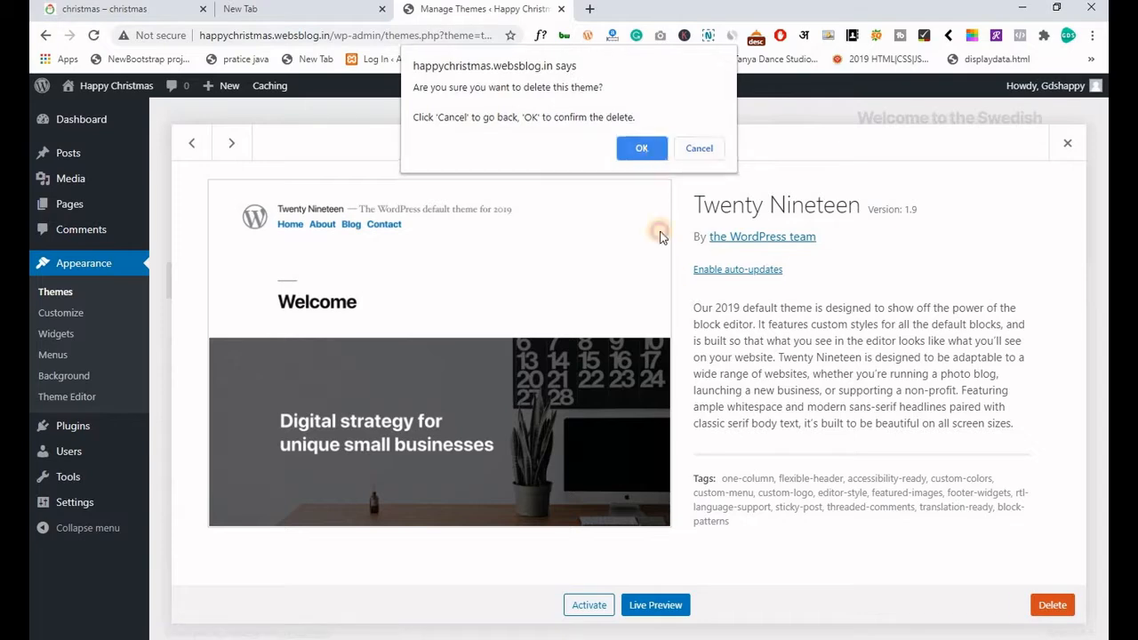
click(646, 150)
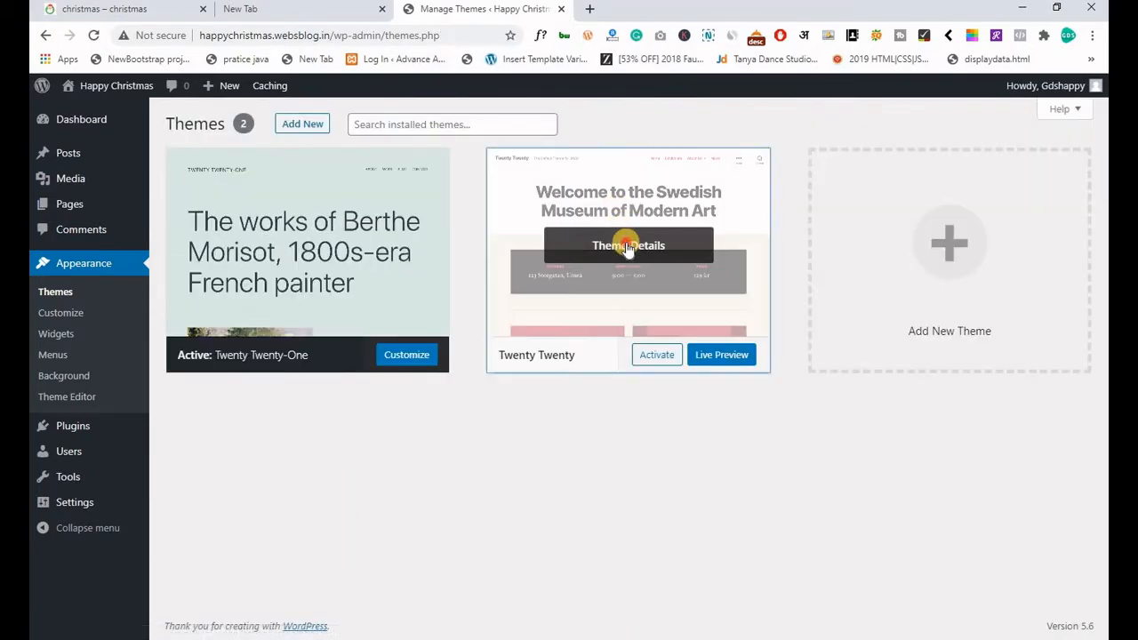
click(622, 244)
click(1052, 604)
click(638, 147)
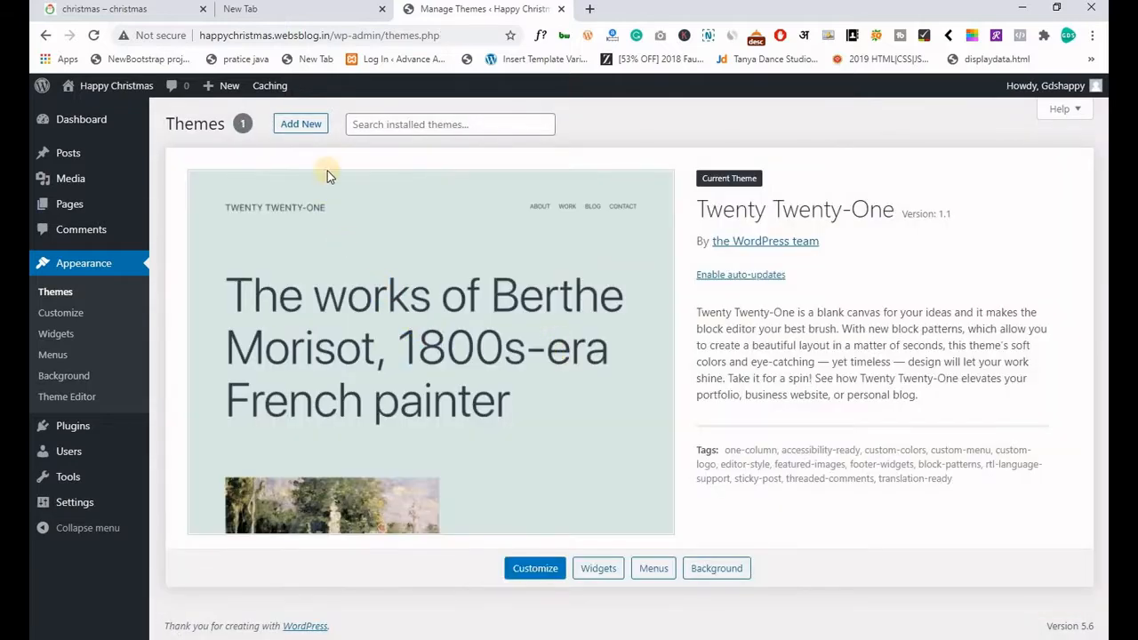
Search the theme directory for "phlox" and install and activate the Phlox theme.
click(301, 125)
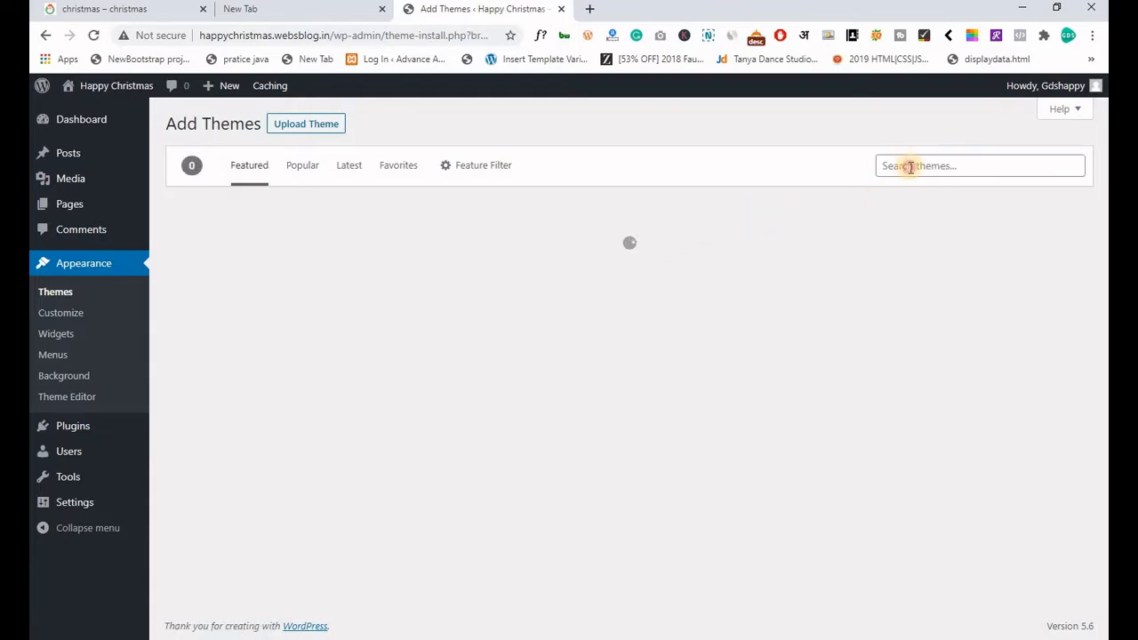
click(910, 167)
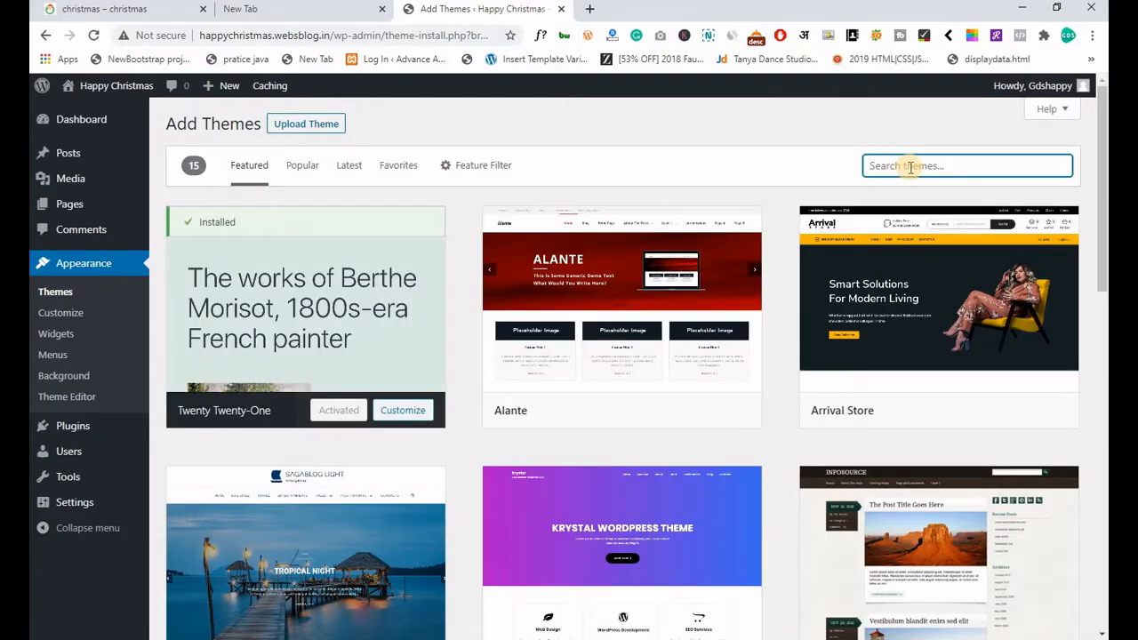
text(phlo)
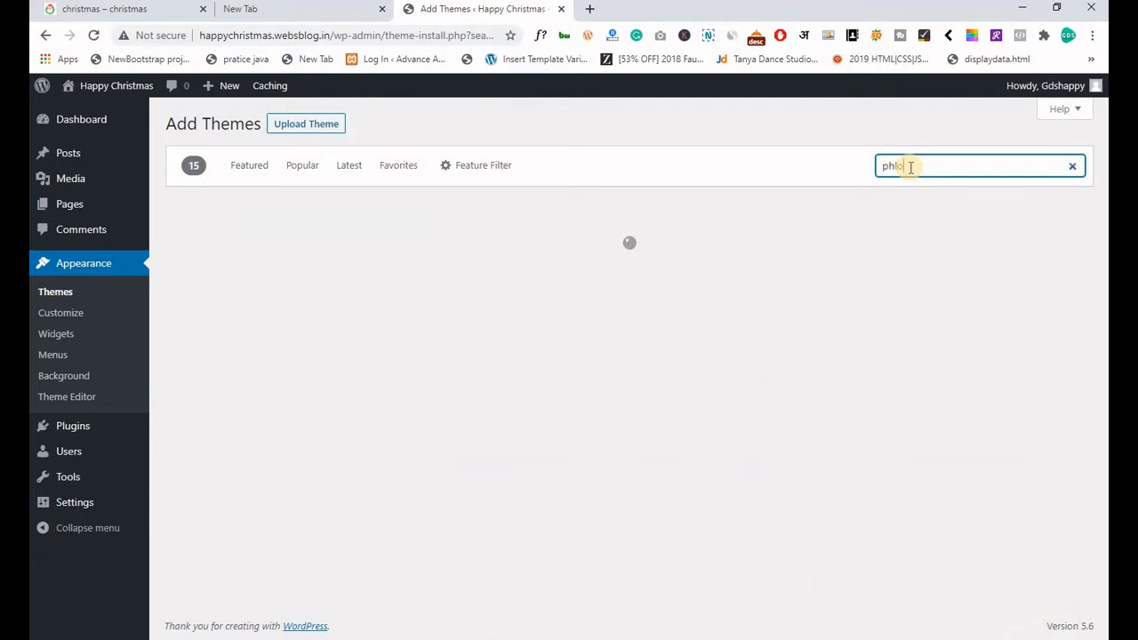
text(x)
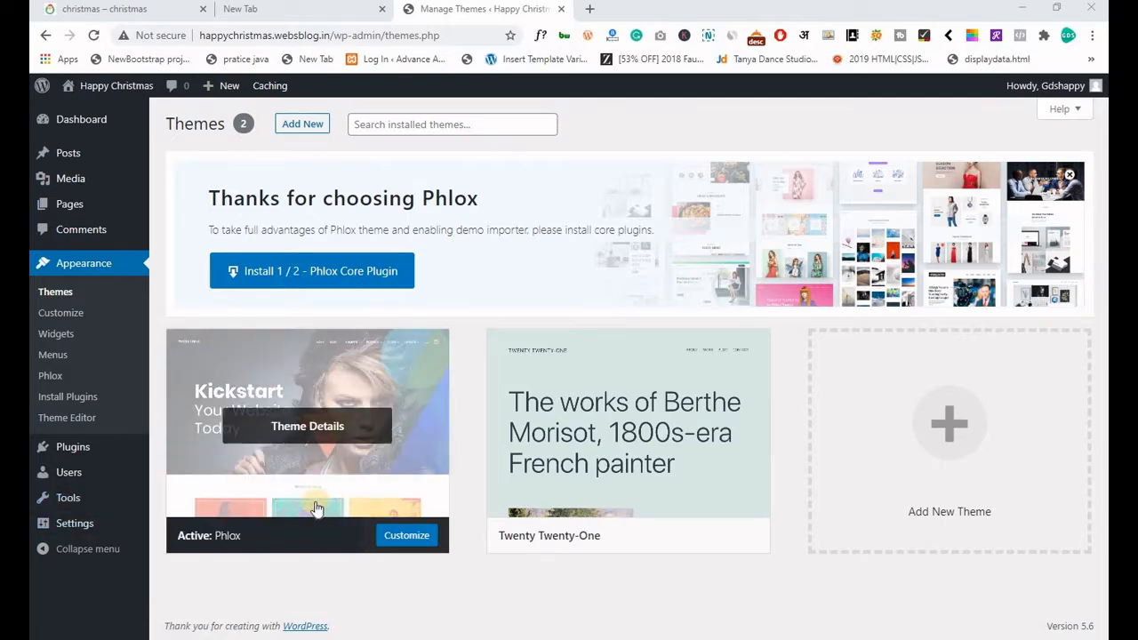
Upload the child theme file phlox-child.zip, install it and activate the Phlox Child theme.
click(287, 129)
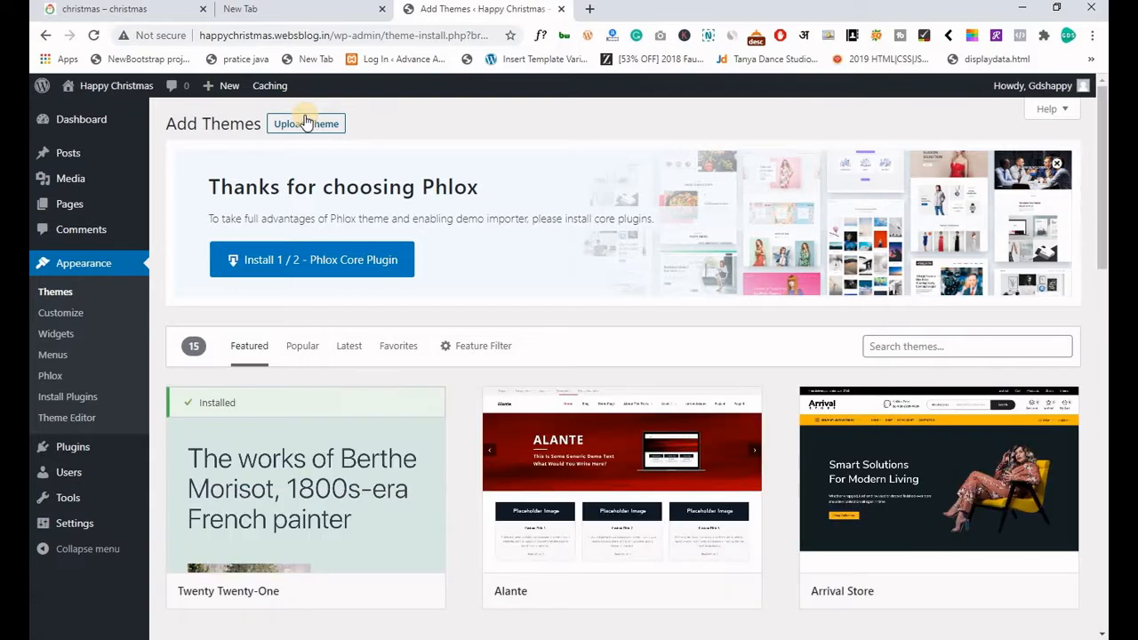
click(306, 124)
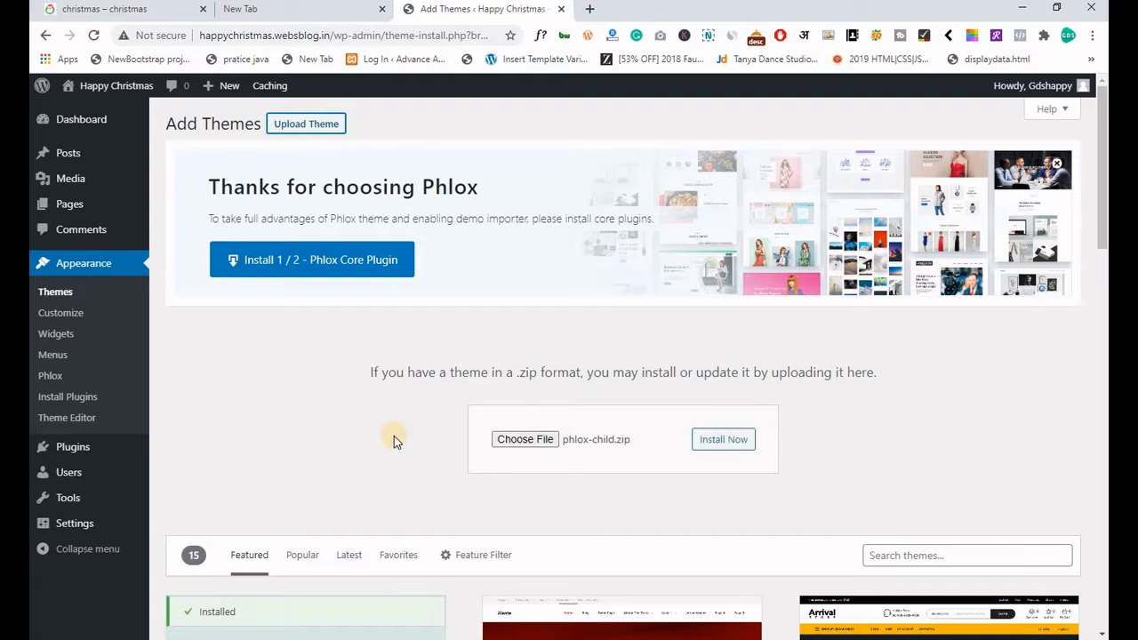
click(717, 445)
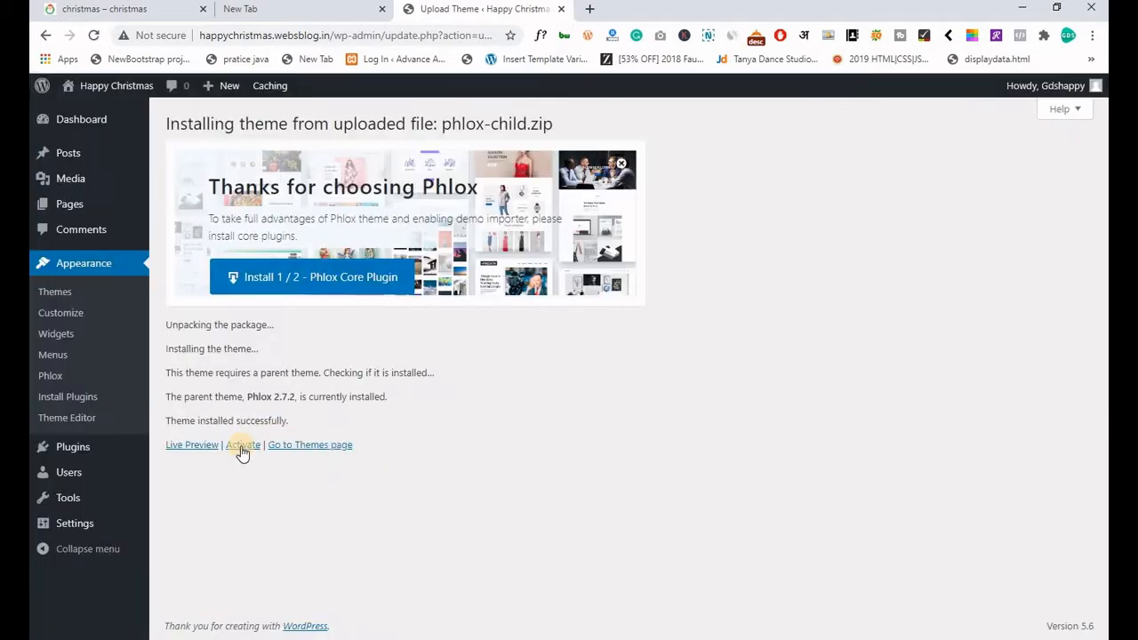
click(241, 446)
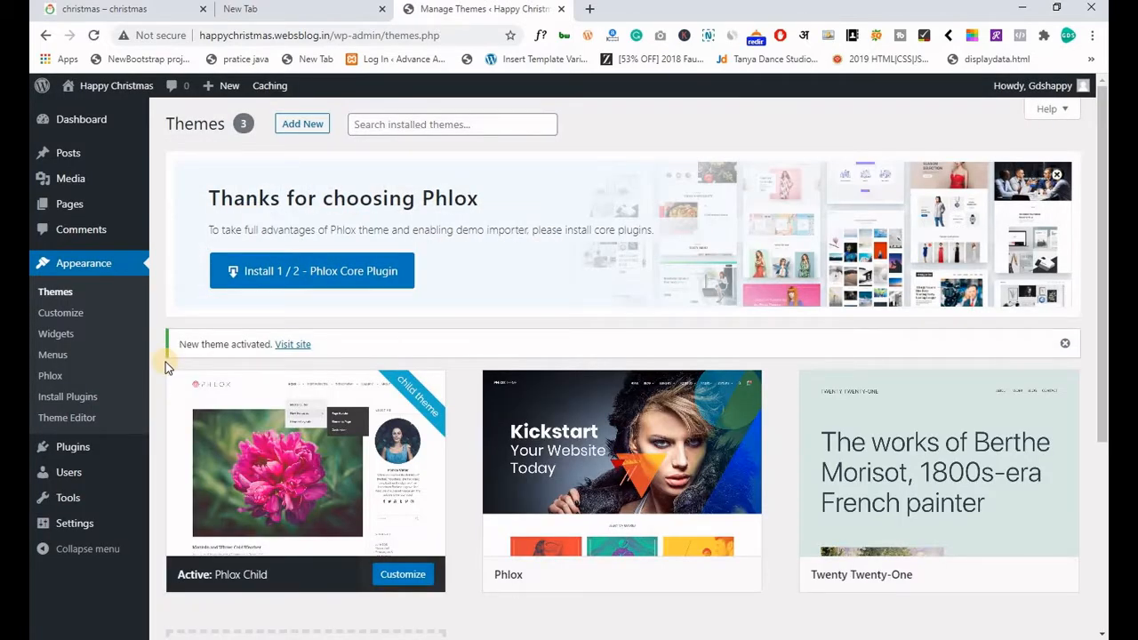
Install the Phlox theme's core plugins, Phlox Core Elements and Elementor, and add the Classic Editor plugin.
click(256, 284)
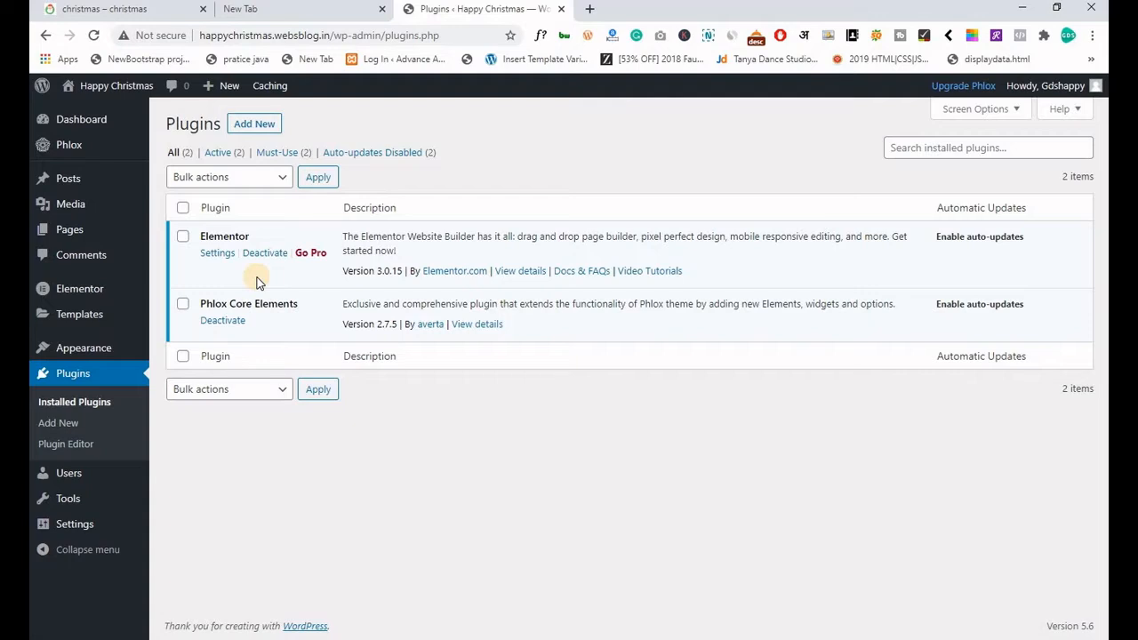
click(253, 128)
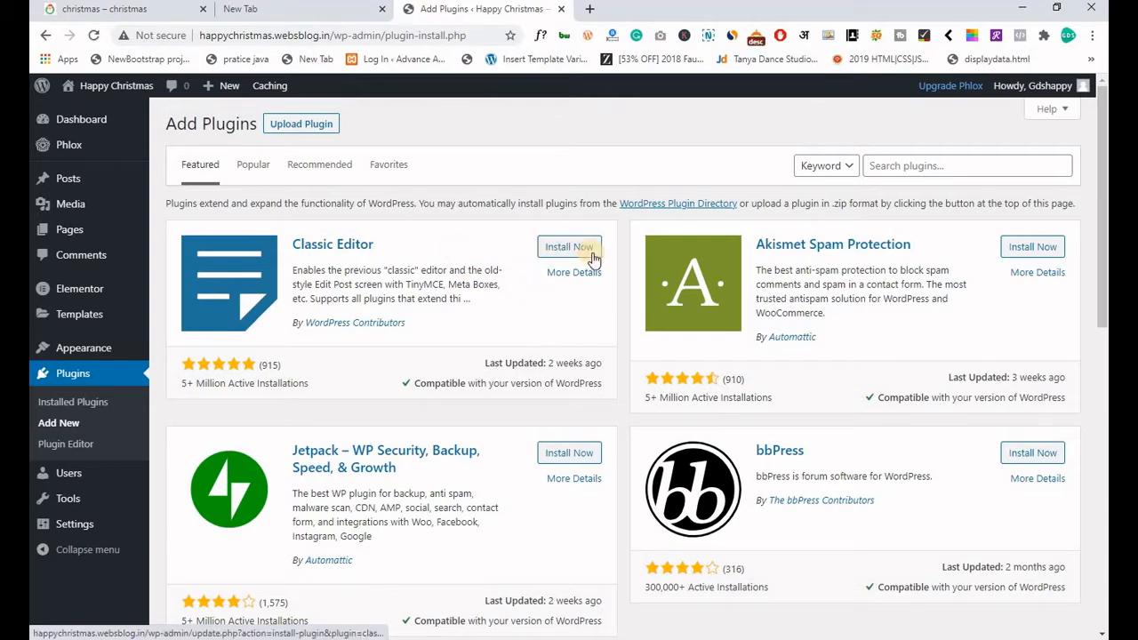
click(569, 256)
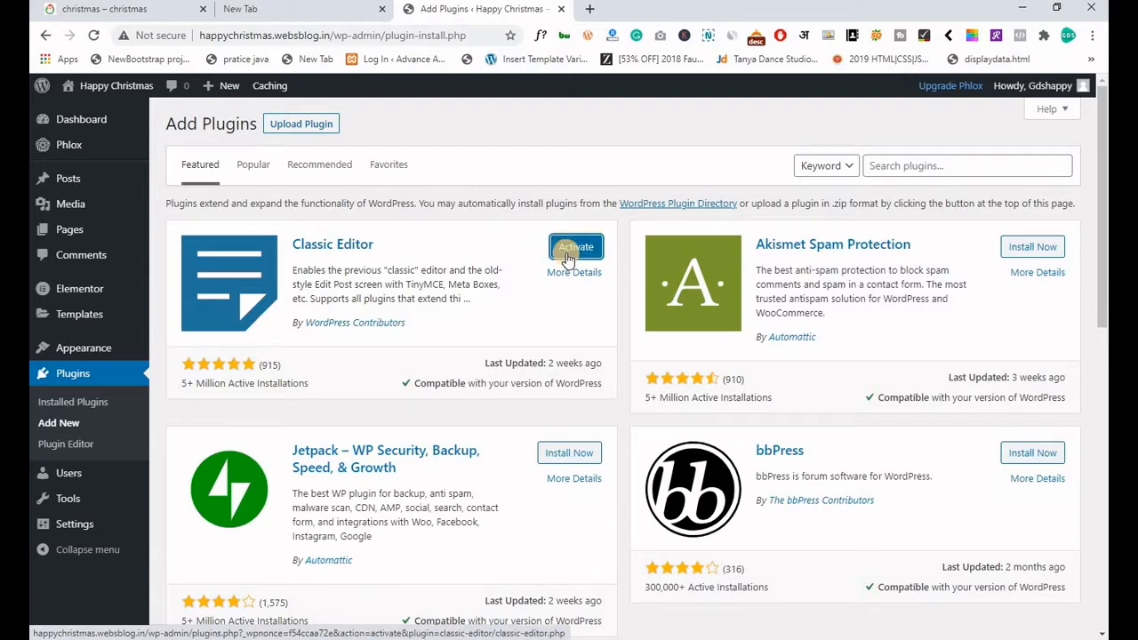
Search the plugin directory for "elementor" and install the Elements kit Elementor addons plugin.
click(908, 169)
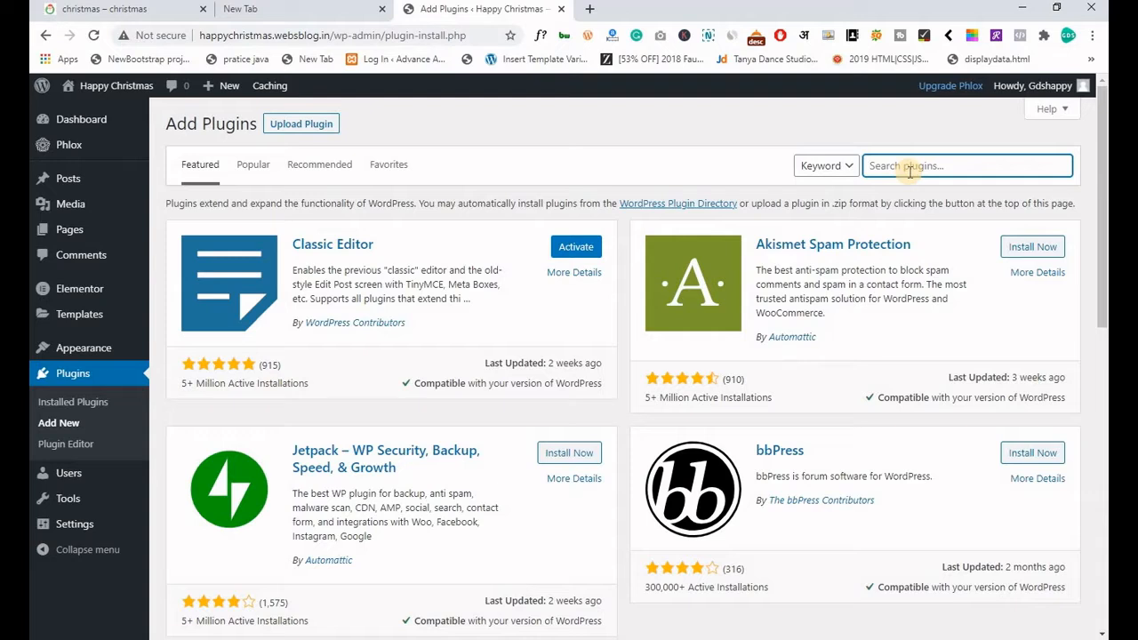
text(elementor)
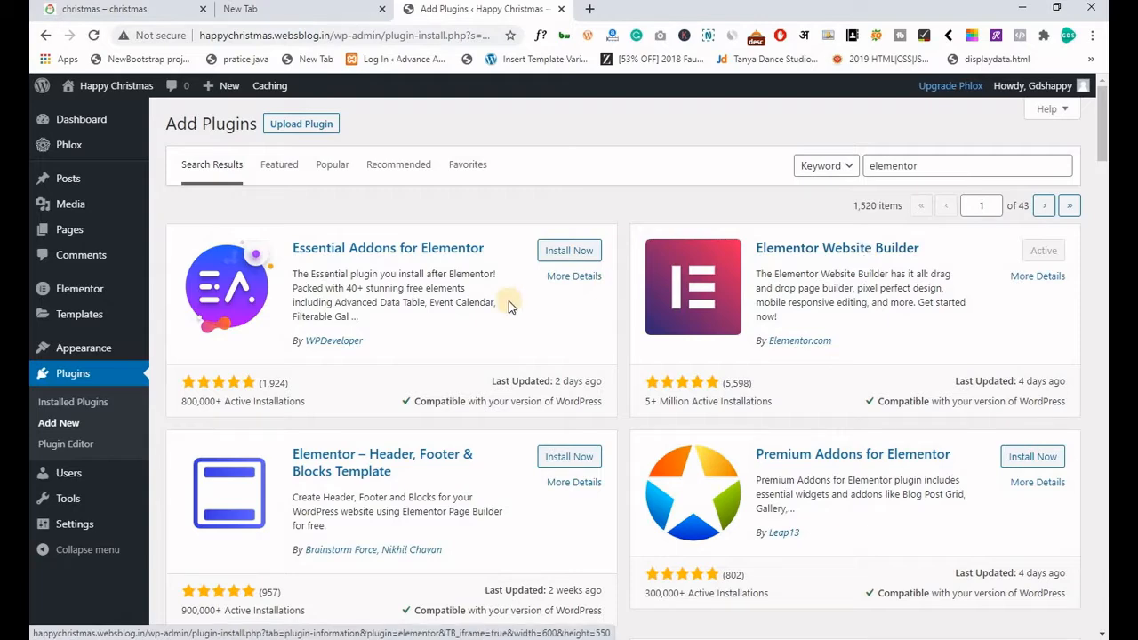
scroll(509, 300, down, 4)
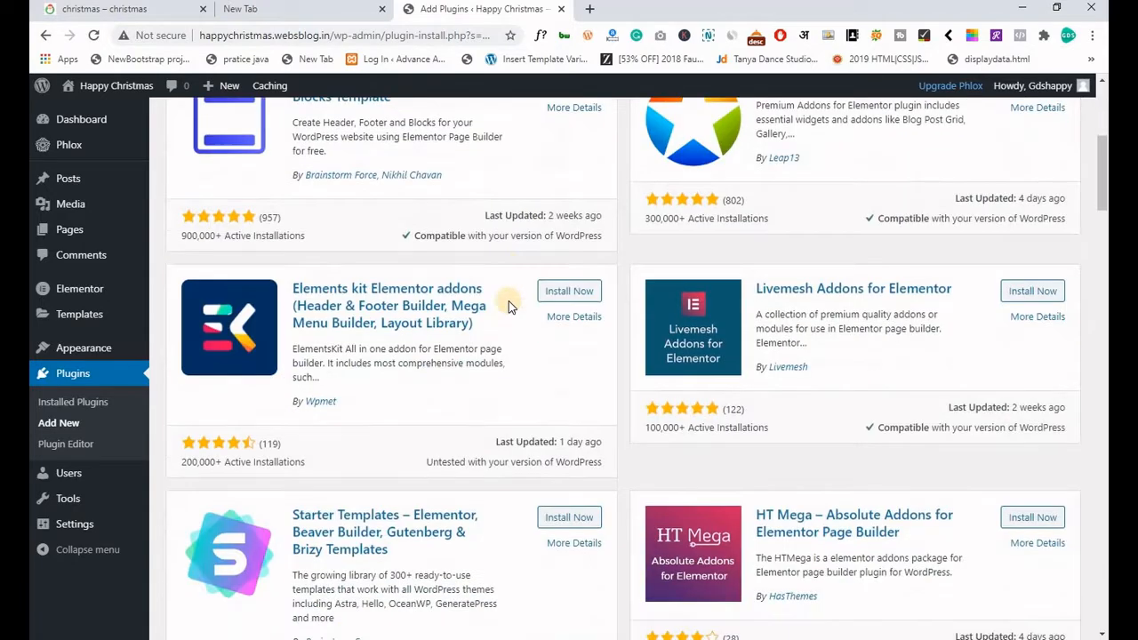
click(582, 294)
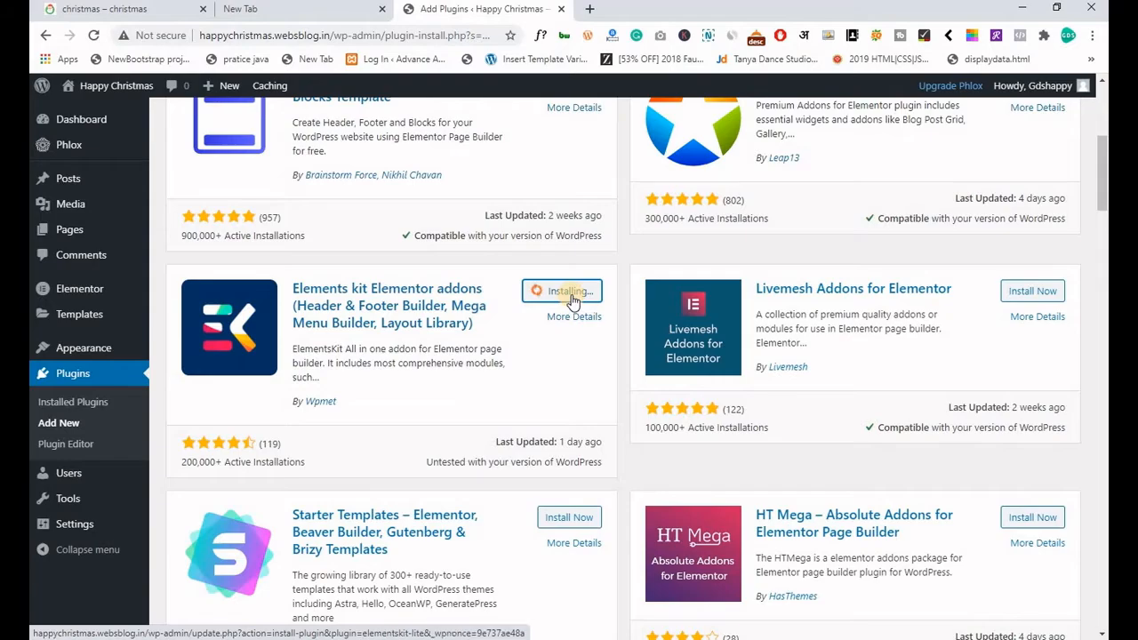
Install the Image Hover Effects – Elementor Addon plugin from the same search results.
scroll(560, 377, down, 2)
scroll(555, 377, down, 7)
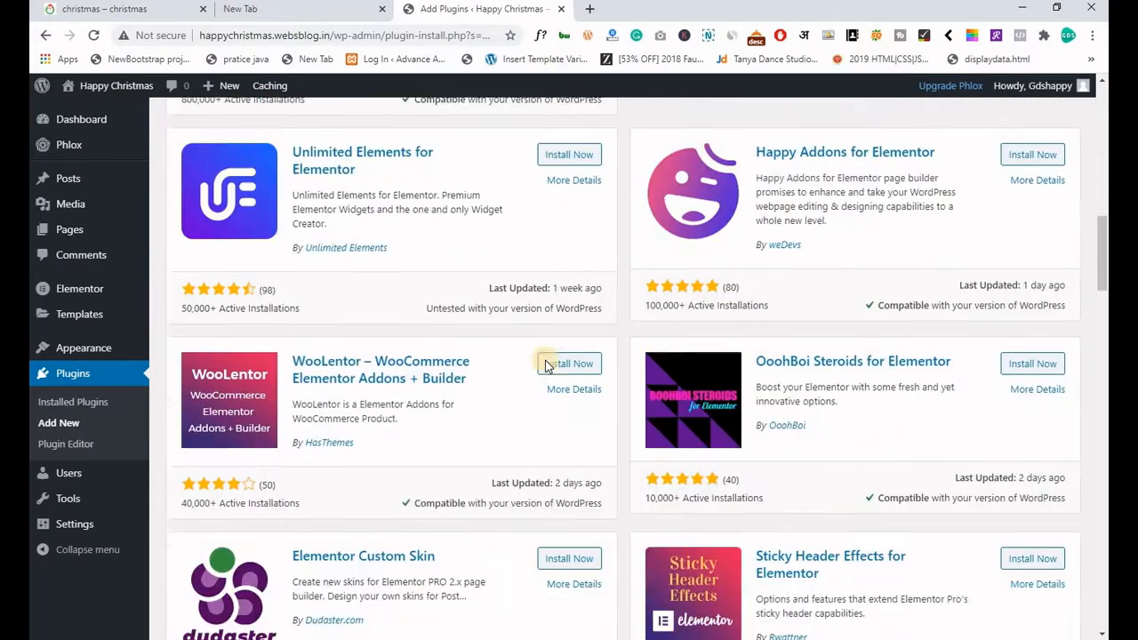
scroll(547, 364, down, 7)
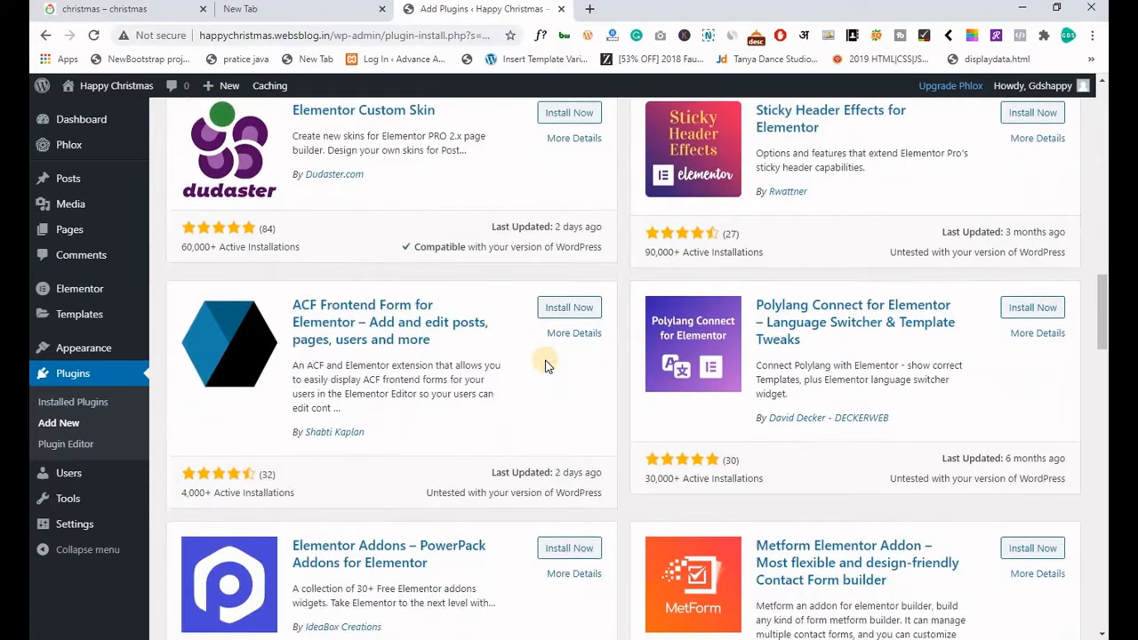
scroll(547, 364, down, 8)
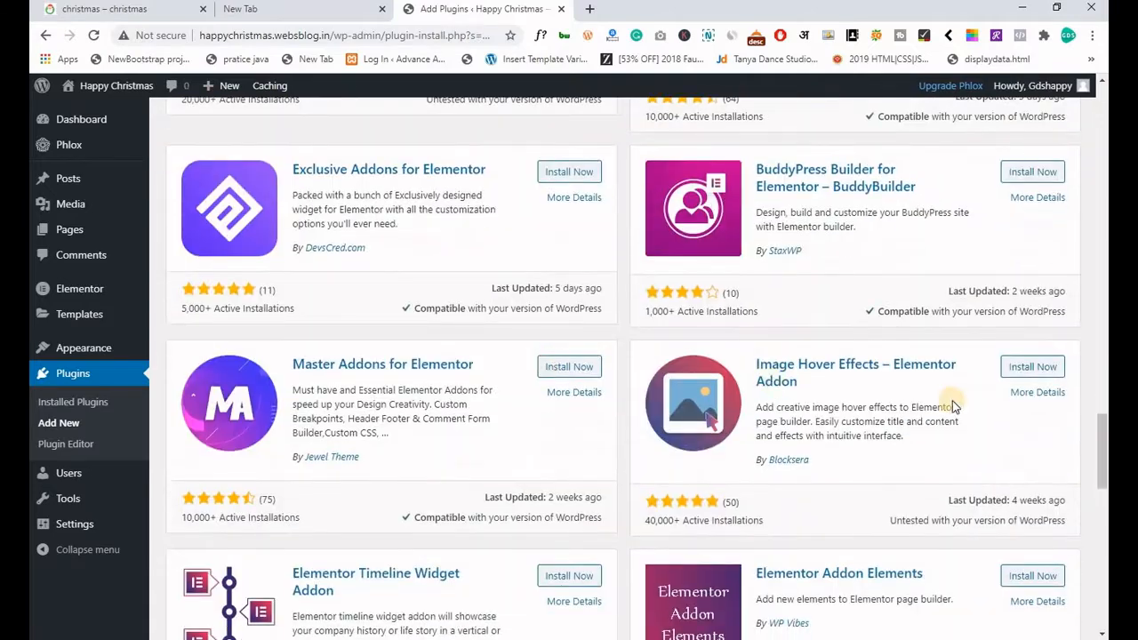
click(1033, 368)
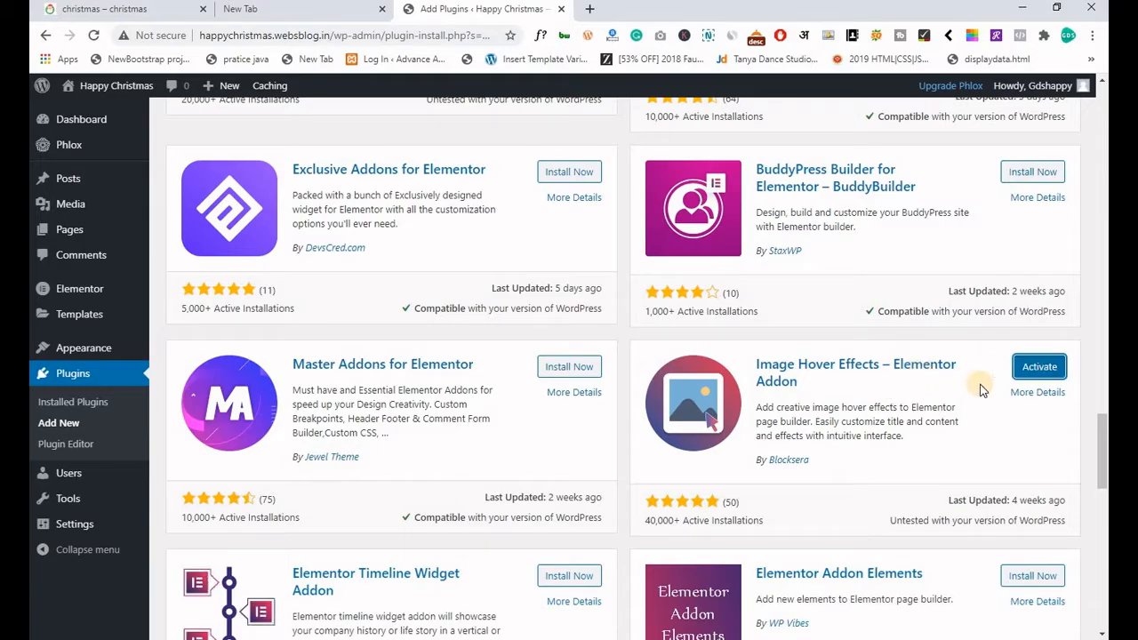
Select all installed plugins and activate them with one bulk action.
scroll(533, 480, up, 15)
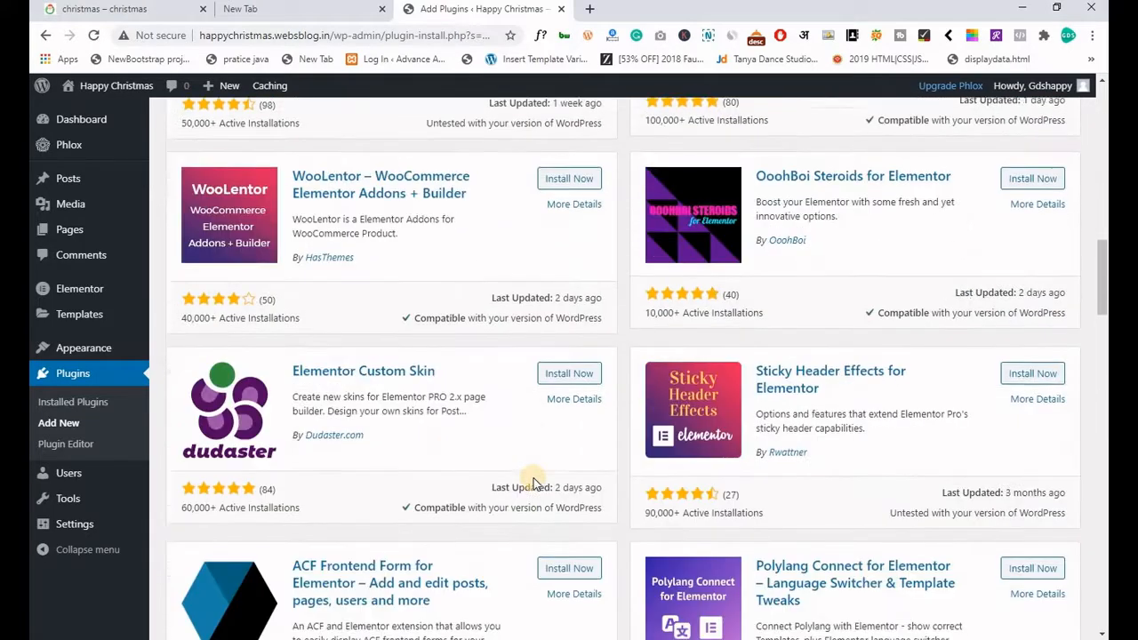
scroll(533, 480, up, 10)
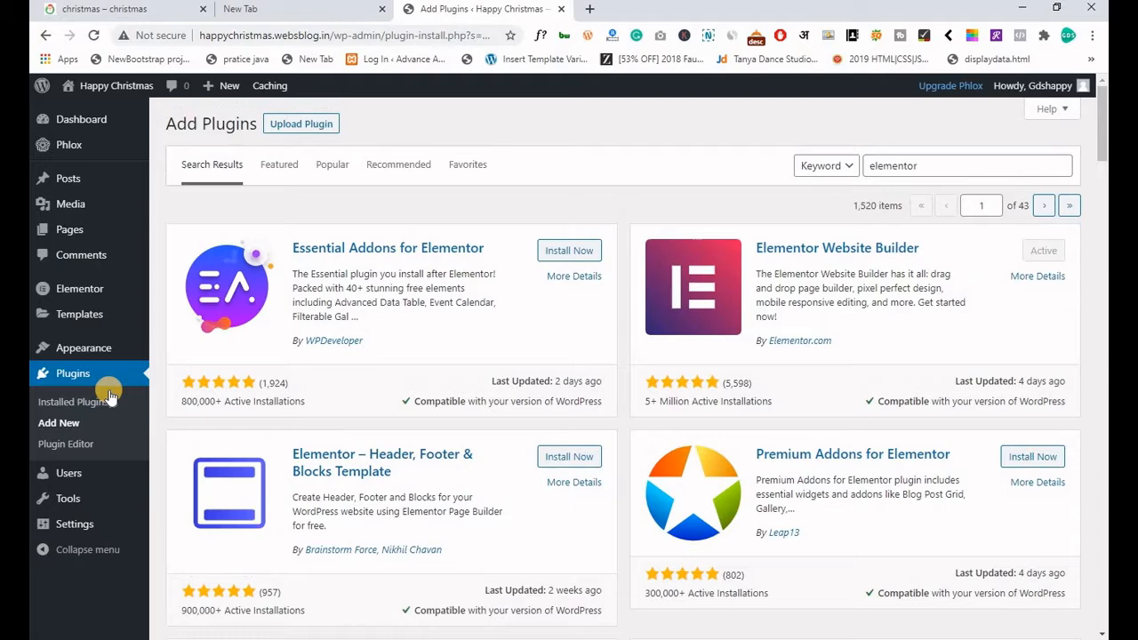
click(93, 377)
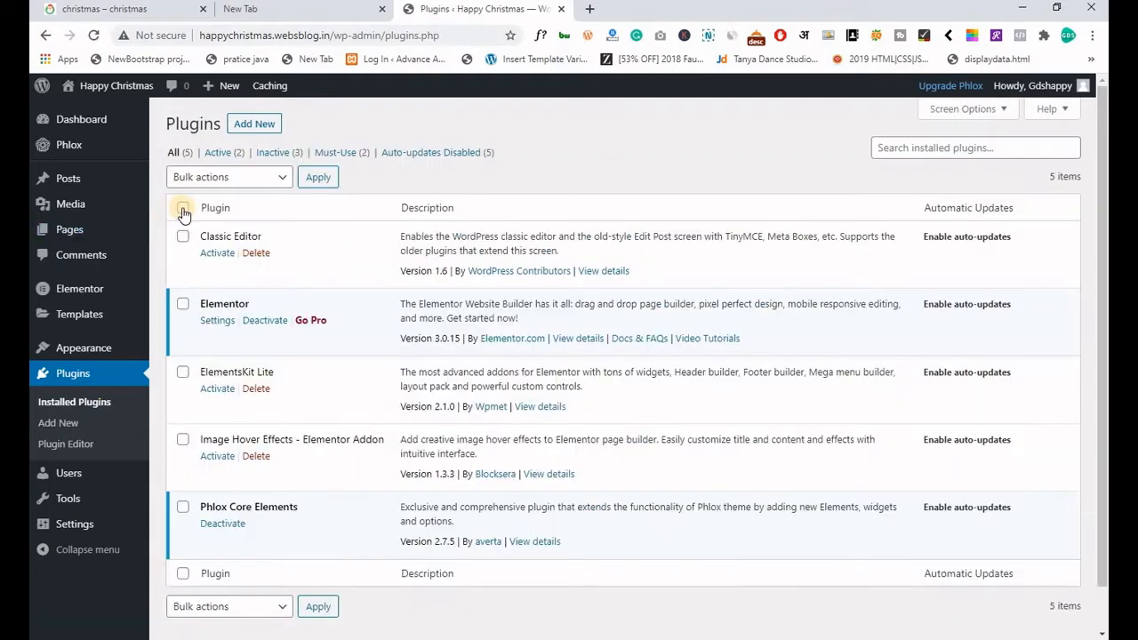
click(182, 209)
click(198, 178)
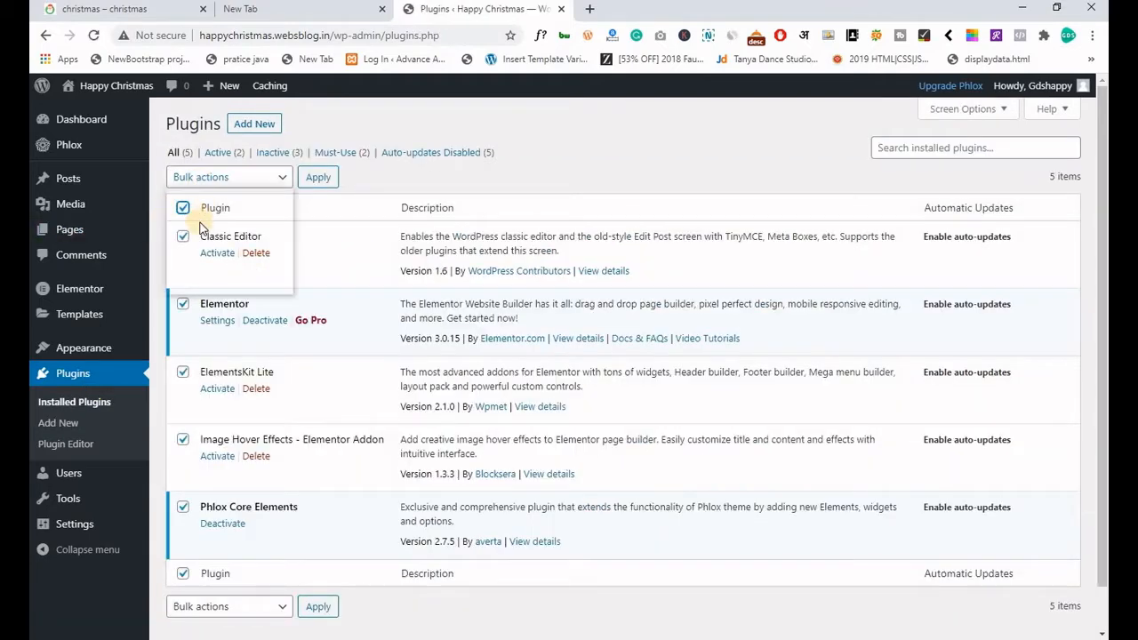
click(204, 209)
click(311, 183)
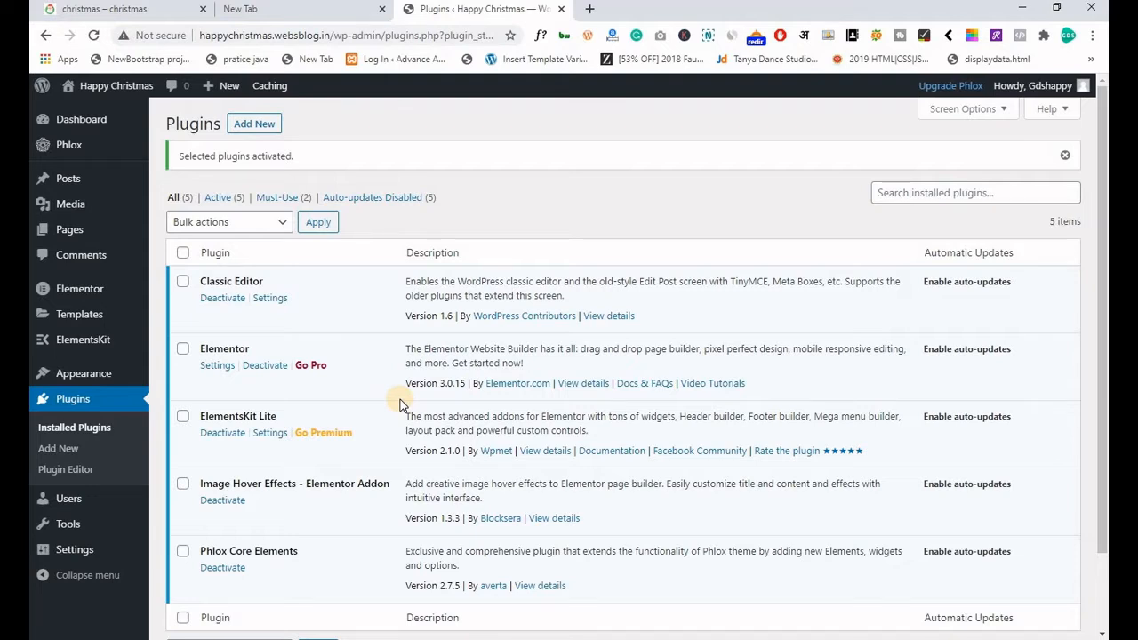
View the site's front end in a separate browser tab and return to the plugin list.
middle_click(96, 86)
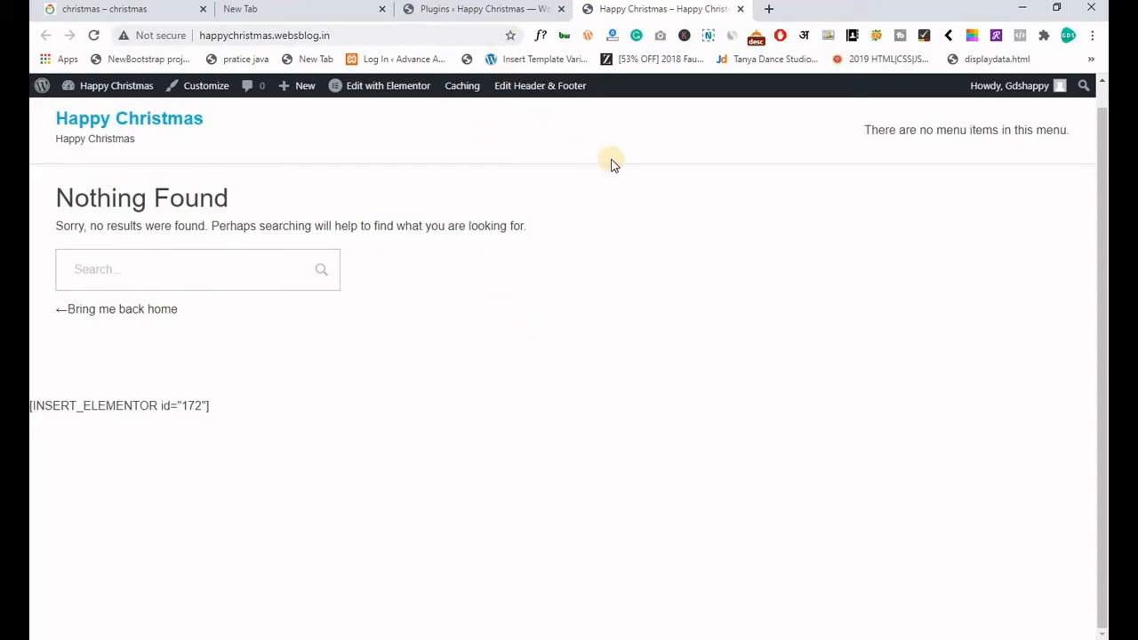
click(471, 11)
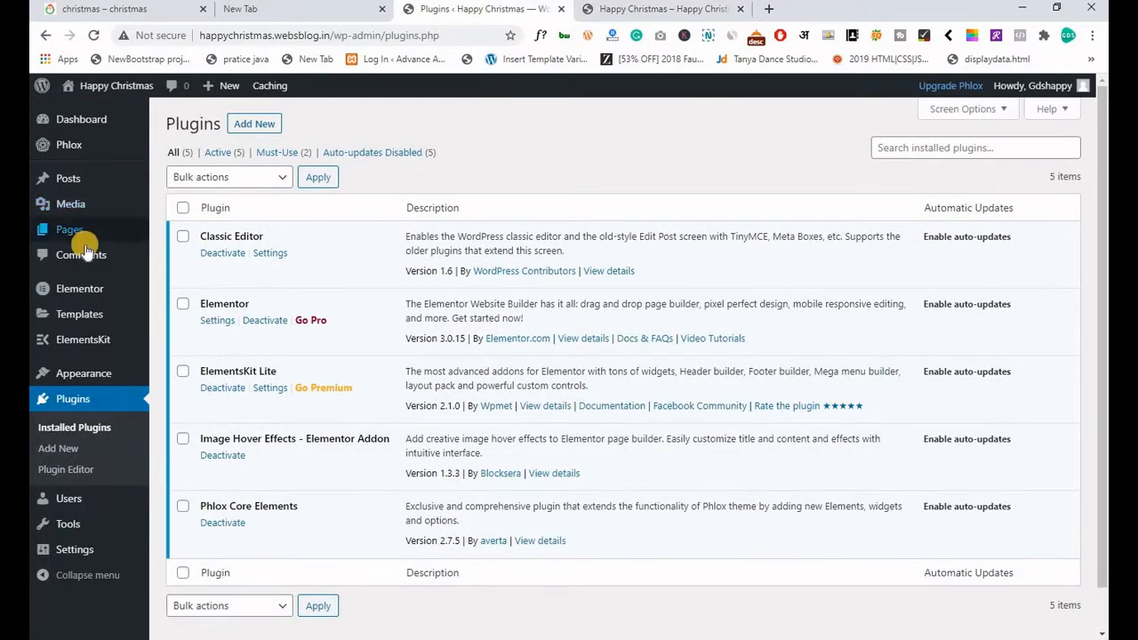
Check the demo site's navigation for the page name and add a new page titled "Home".
mouse_move(76, 240)
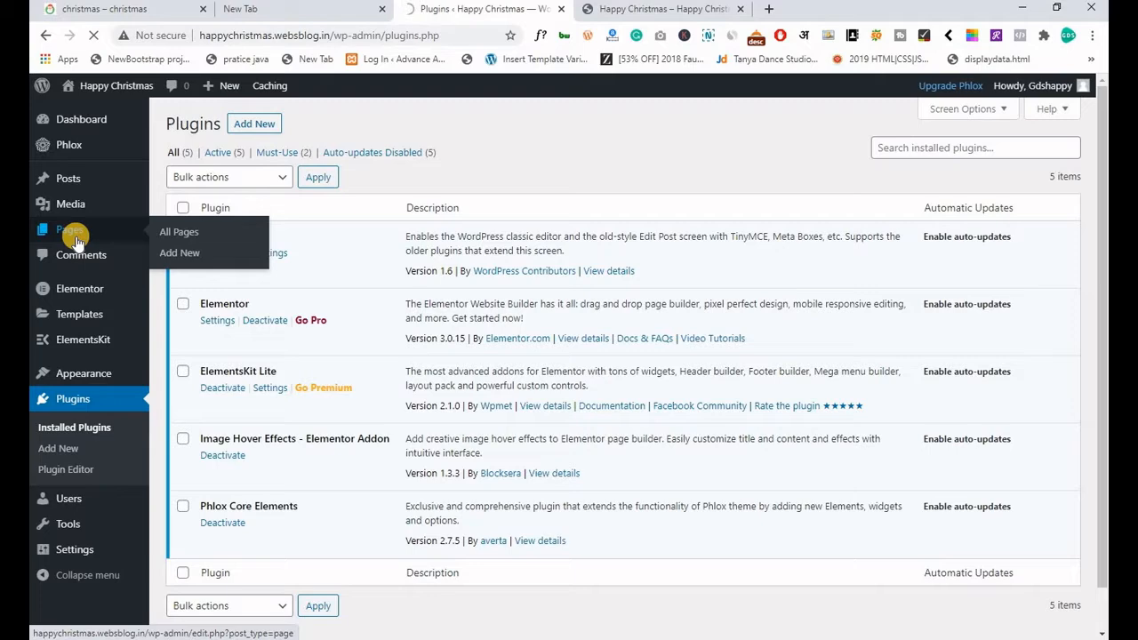
click(73, 11)
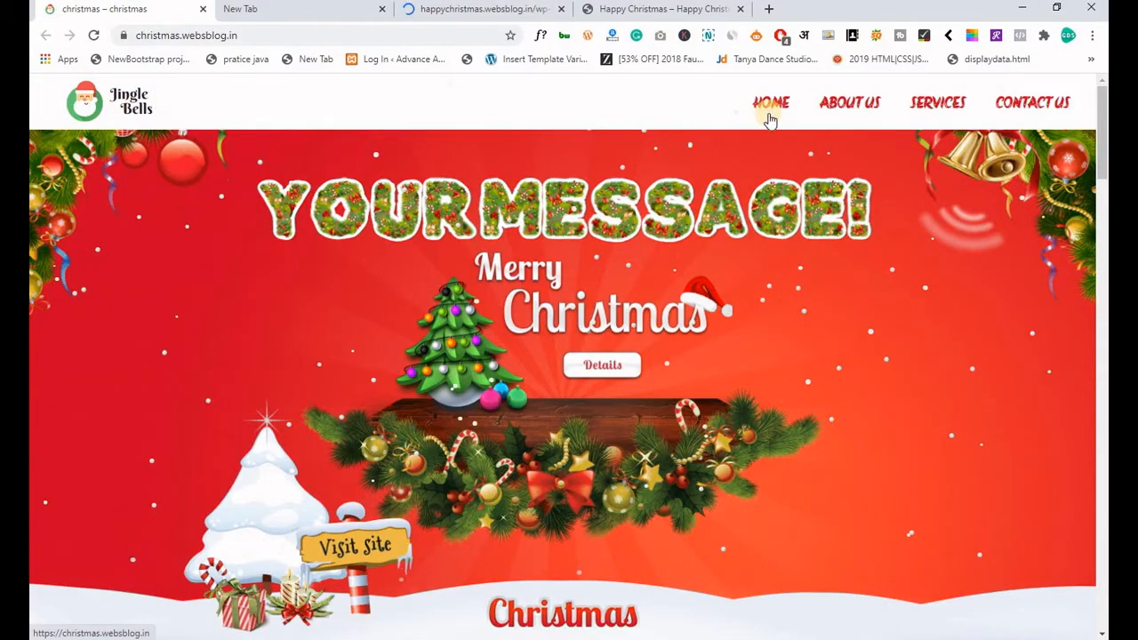
click(461, 13)
click(240, 126)
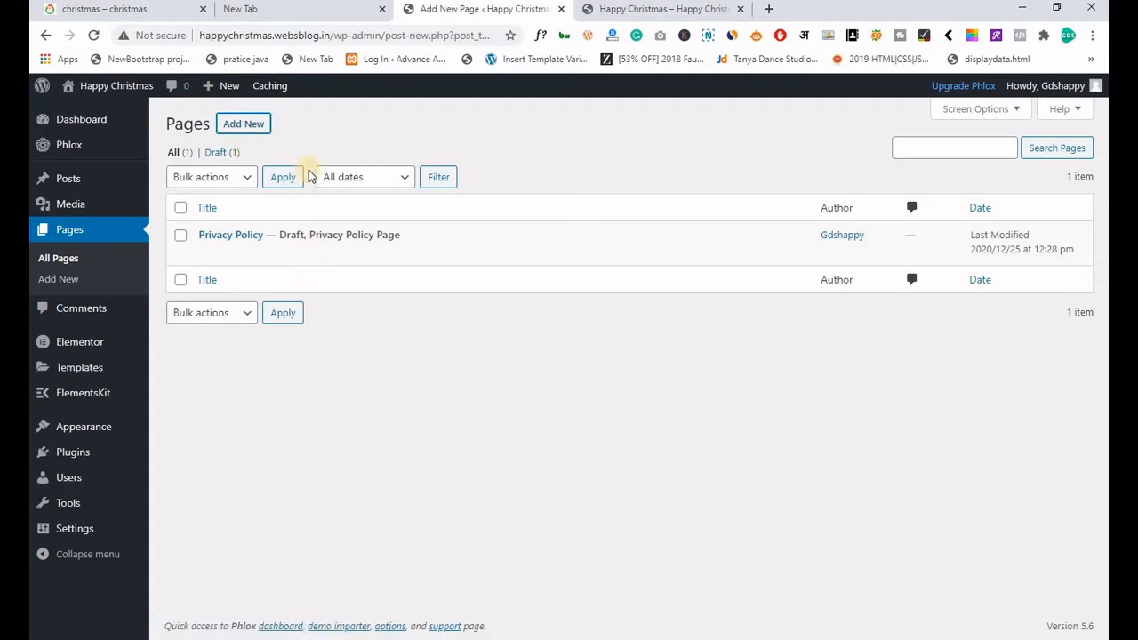
text(Home)
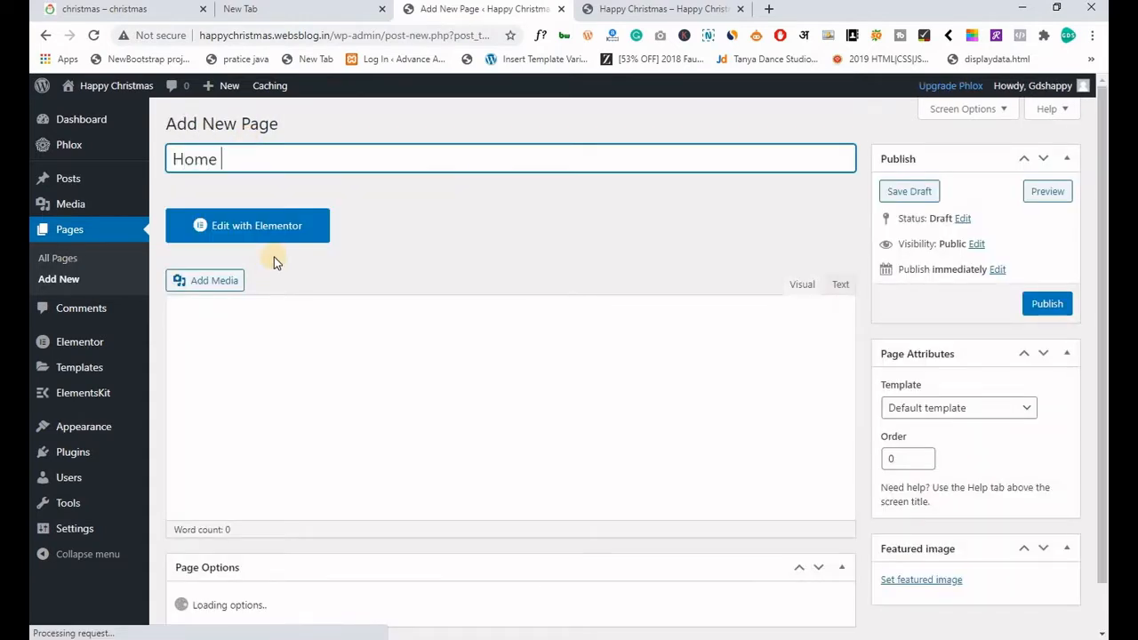
Set the Home page's content layout to full width and its sidebar layout to no sidebar.
scroll(429, 277, down, 1)
scroll(408, 282, down, 1)
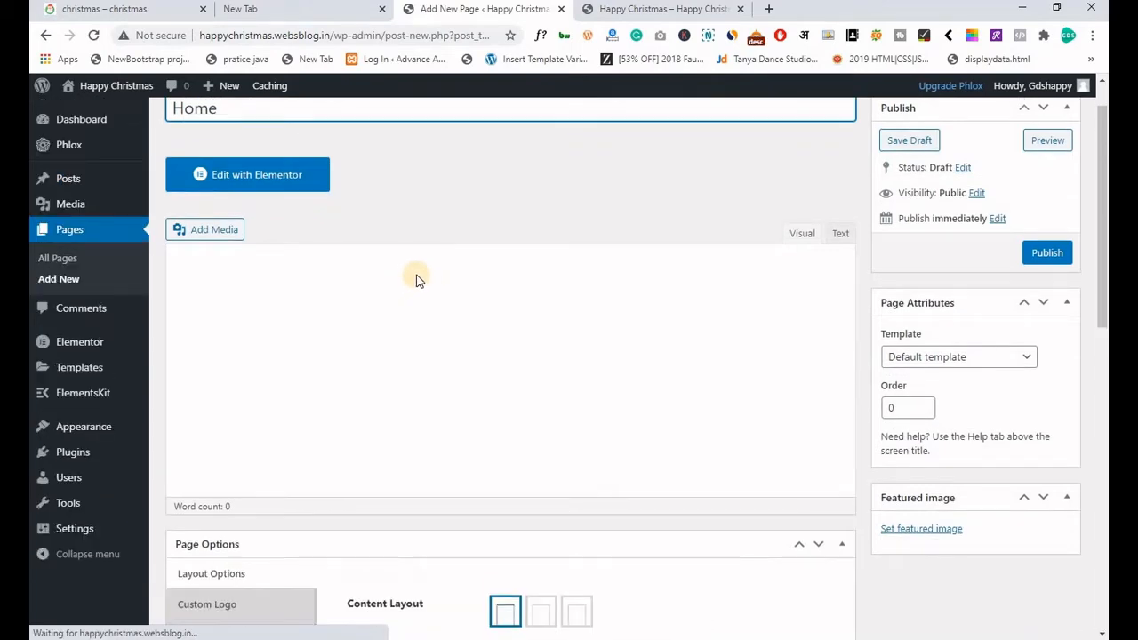
scroll(417, 280, down, 3)
scroll(419, 280, down, 3)
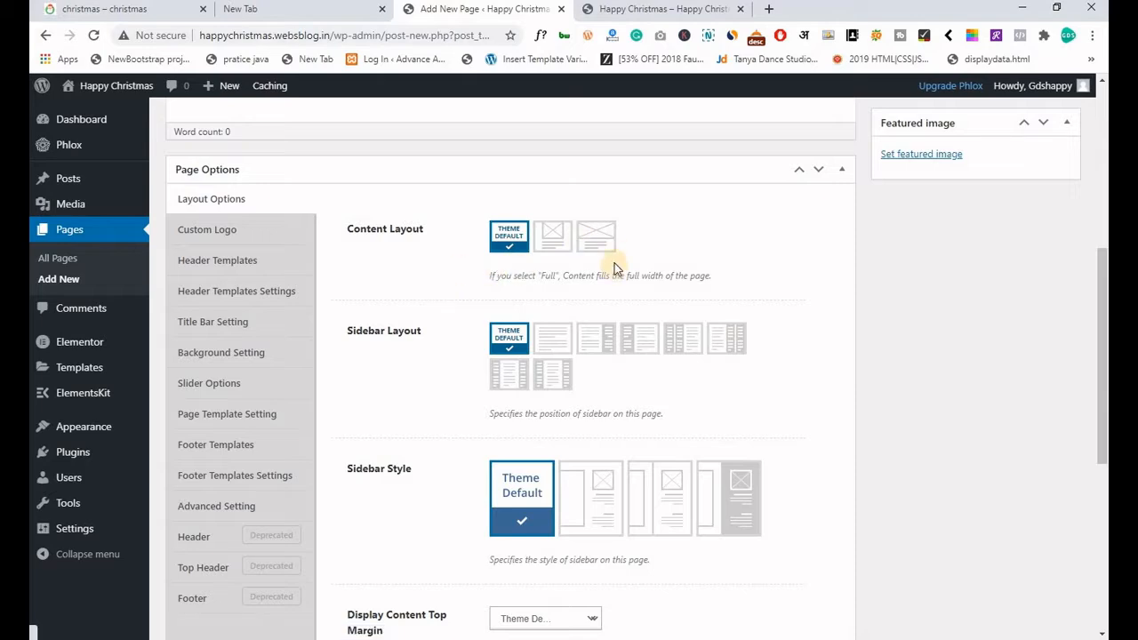
scroll(627, 220, down, 6)
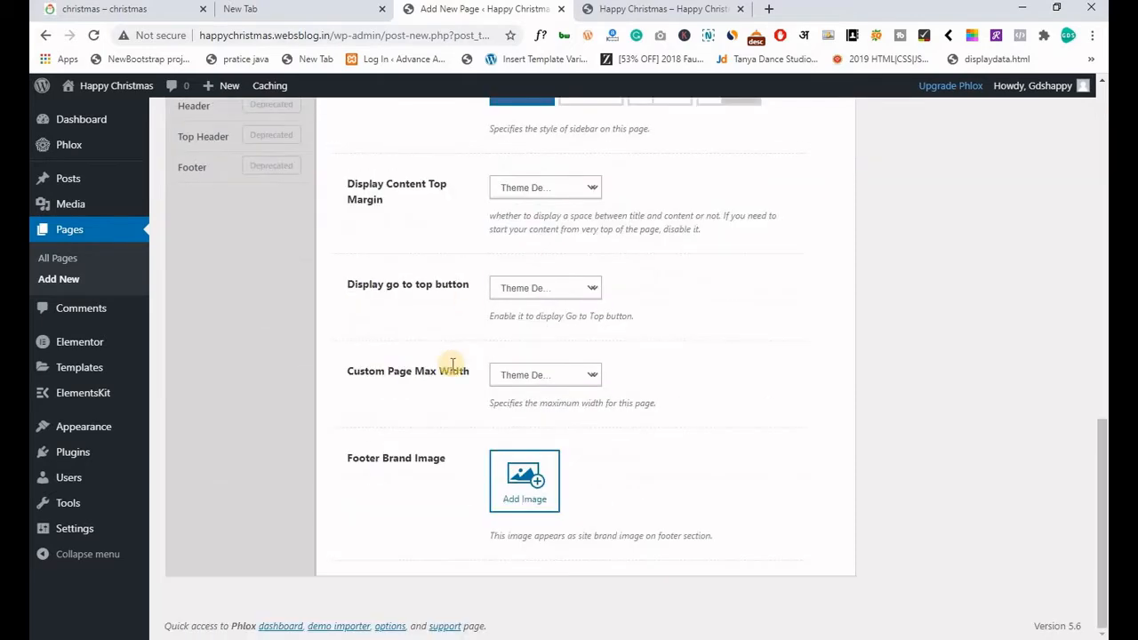
scroll(452, 370, up, 5)
click(592, 224)
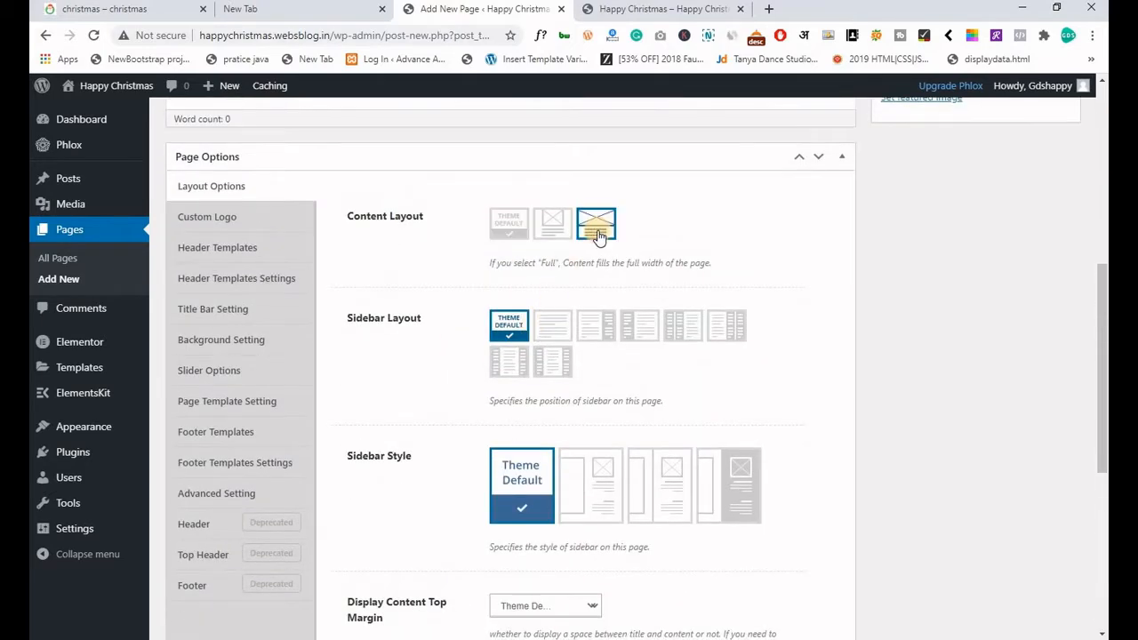
click(547, 334)
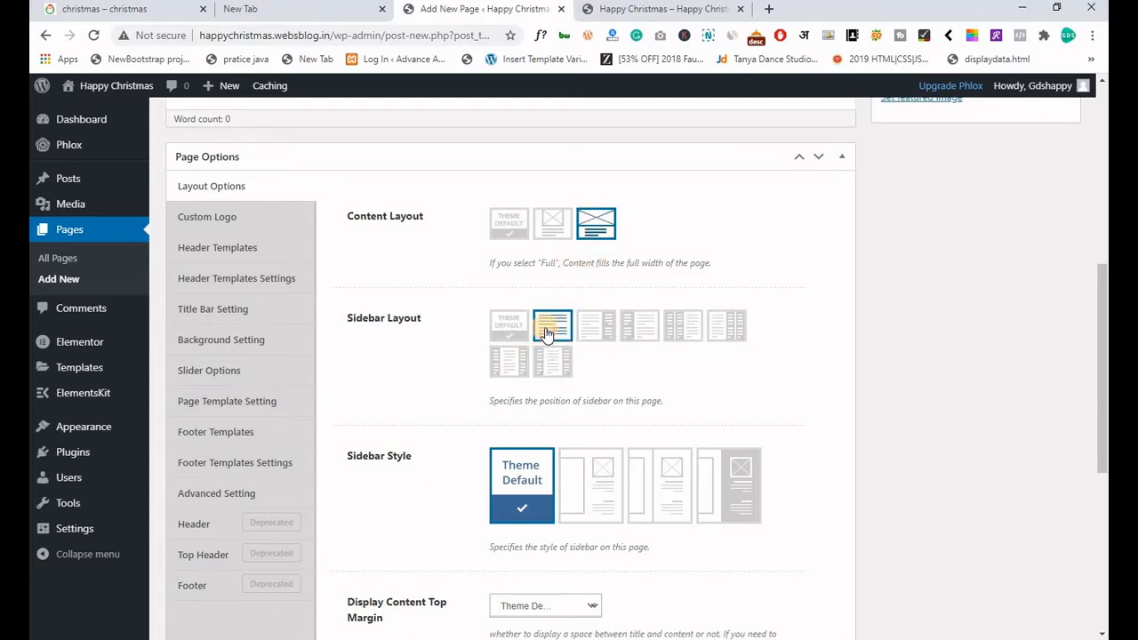
Set Display Content Top Margin to No in the Home page's layout options.
scroll(399, 348, down, 2)
click(529, 457)
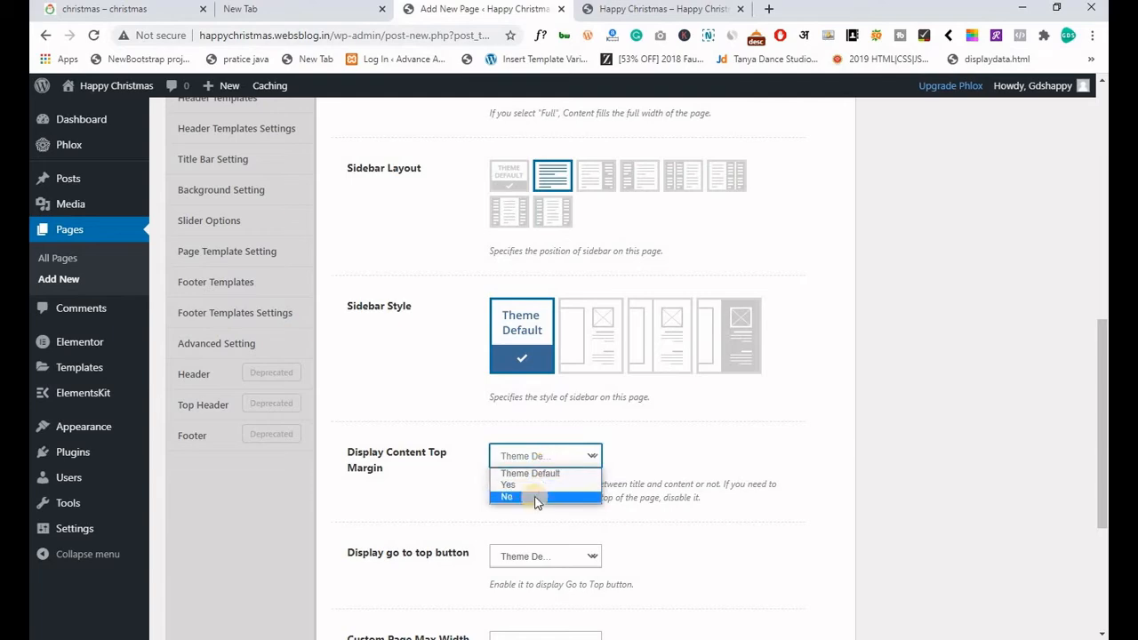
click(536, 500)
scroll(452, 451, down, 2)
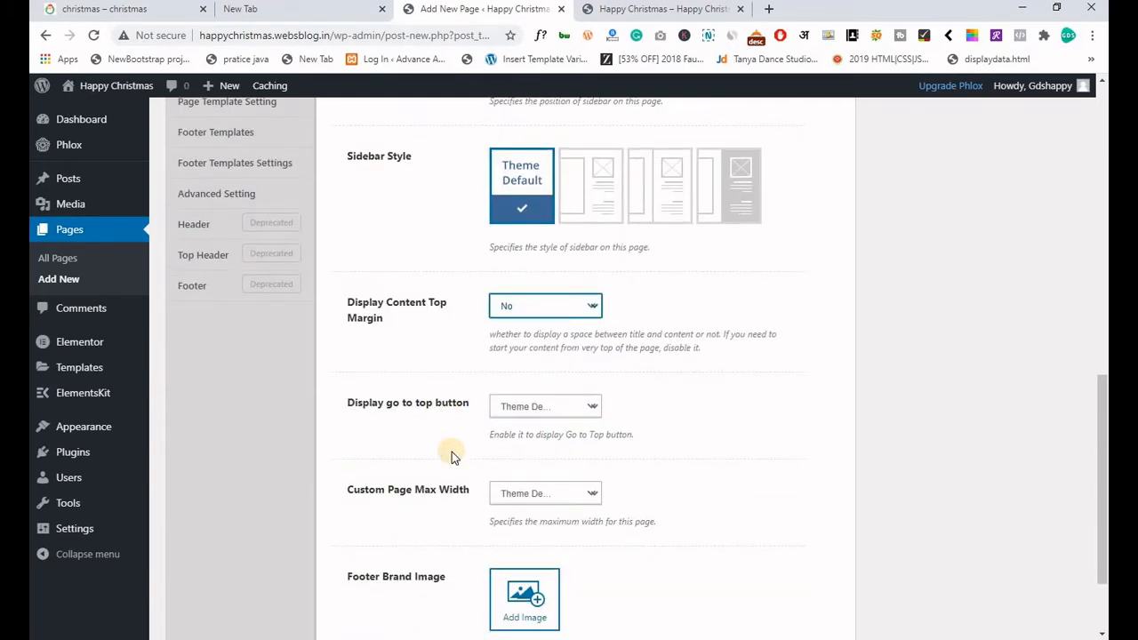
Set Display Title Bar Section to No for the Home page and publish it.
scroll(279, 285, up, 2)
scroll(293, 285, up, 2)
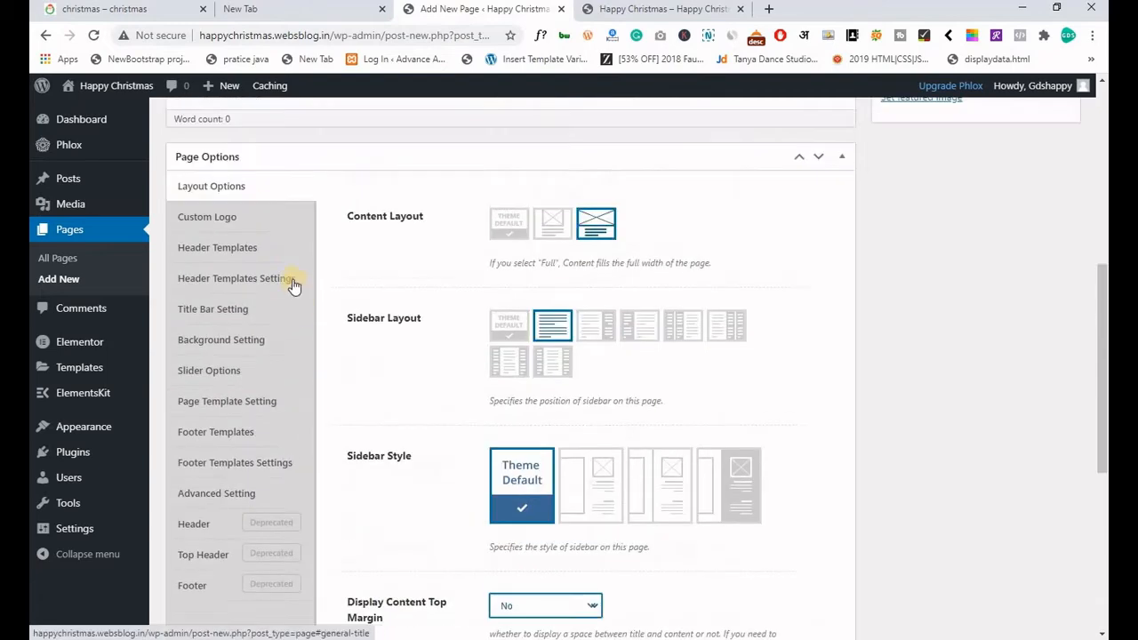
click(233, 308)
click(559, 222)
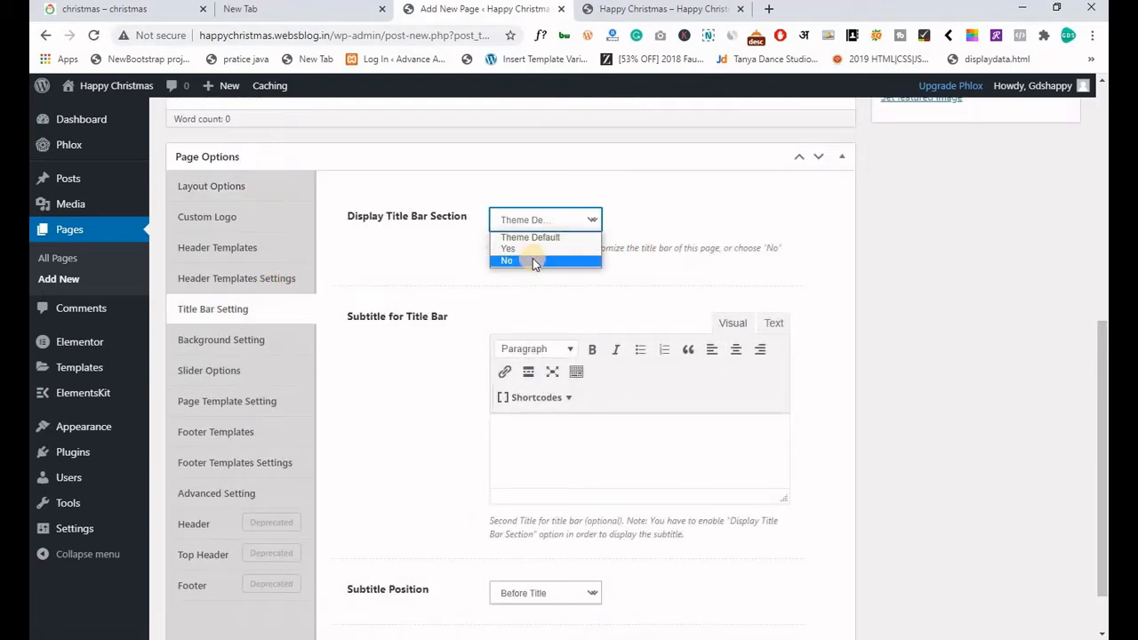
click(532, 260)
scroll(808, 432, up, 3)
click(1047, 304)
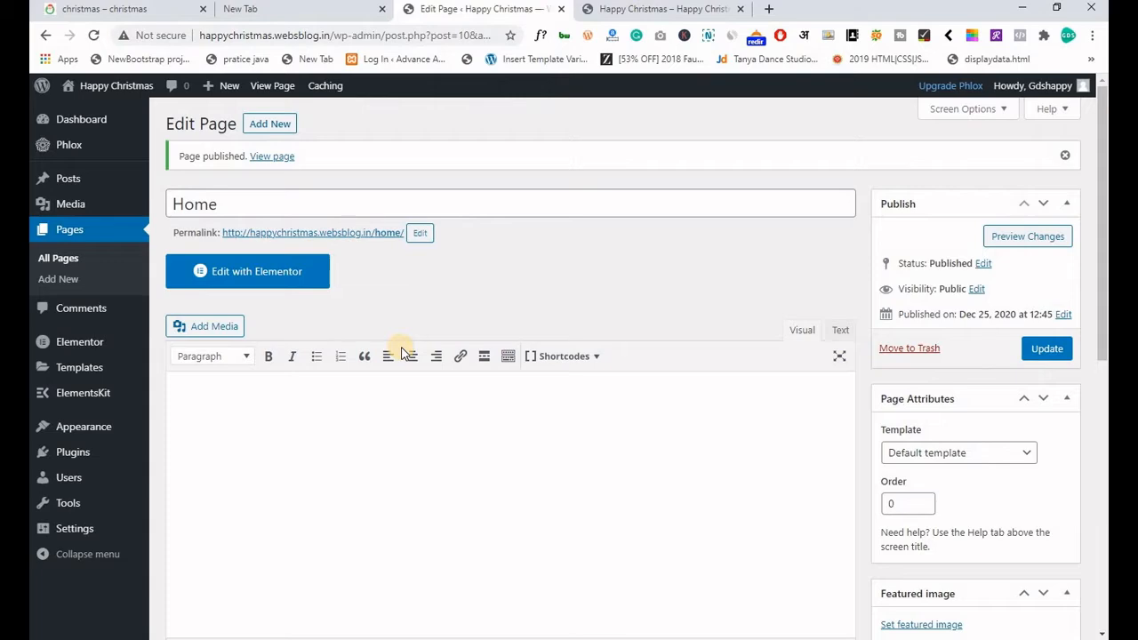
Compare the new site's front end with the demo site's header, then return to the page editor.
click(668, 9)
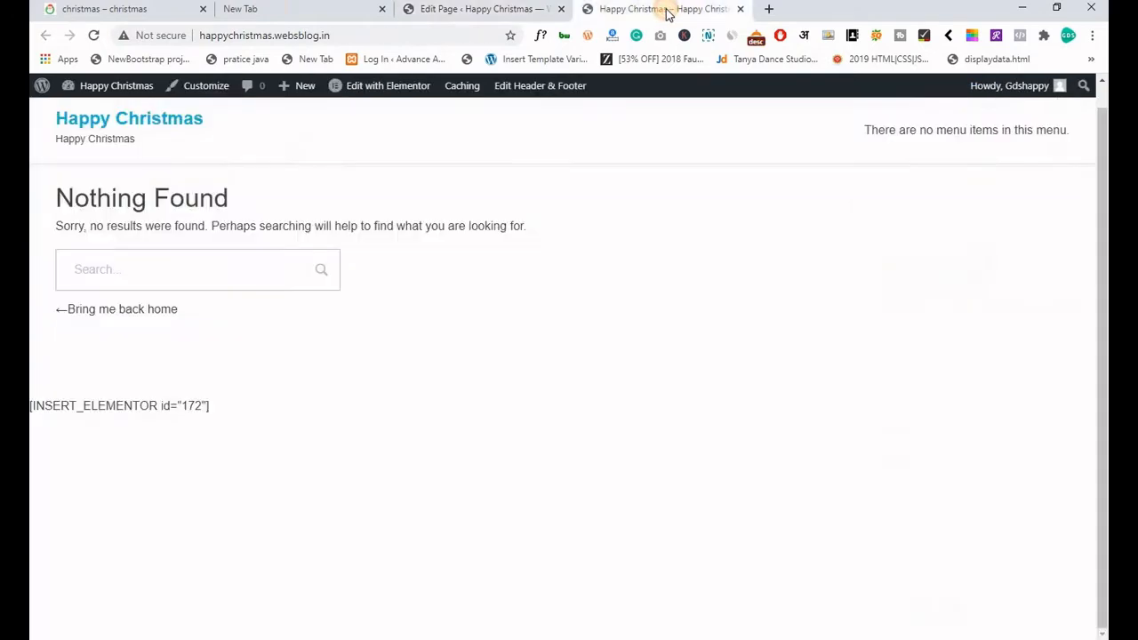
click(125, 17)
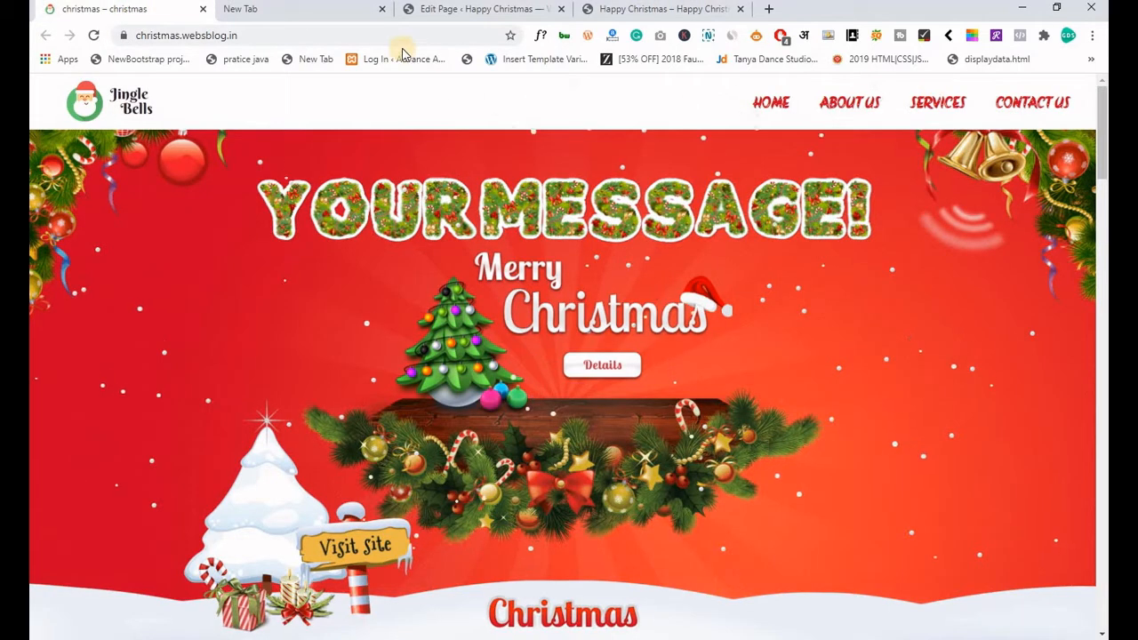
click(453, 11)
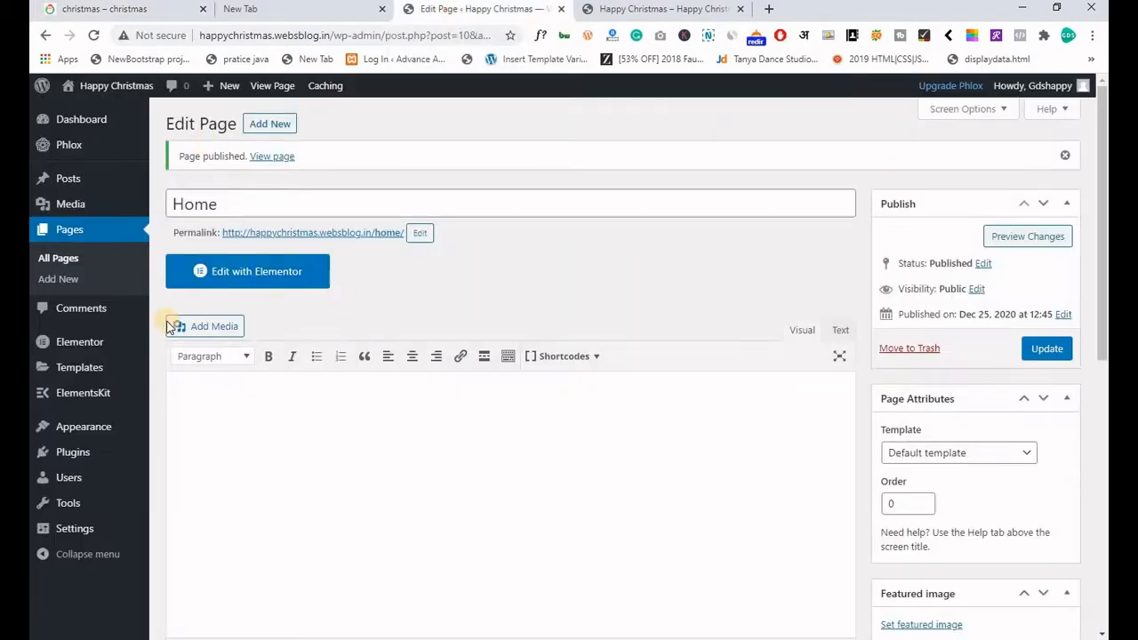
Create a new menu named Header Menu and add the Home page to it.
mouse_move(92, 428)
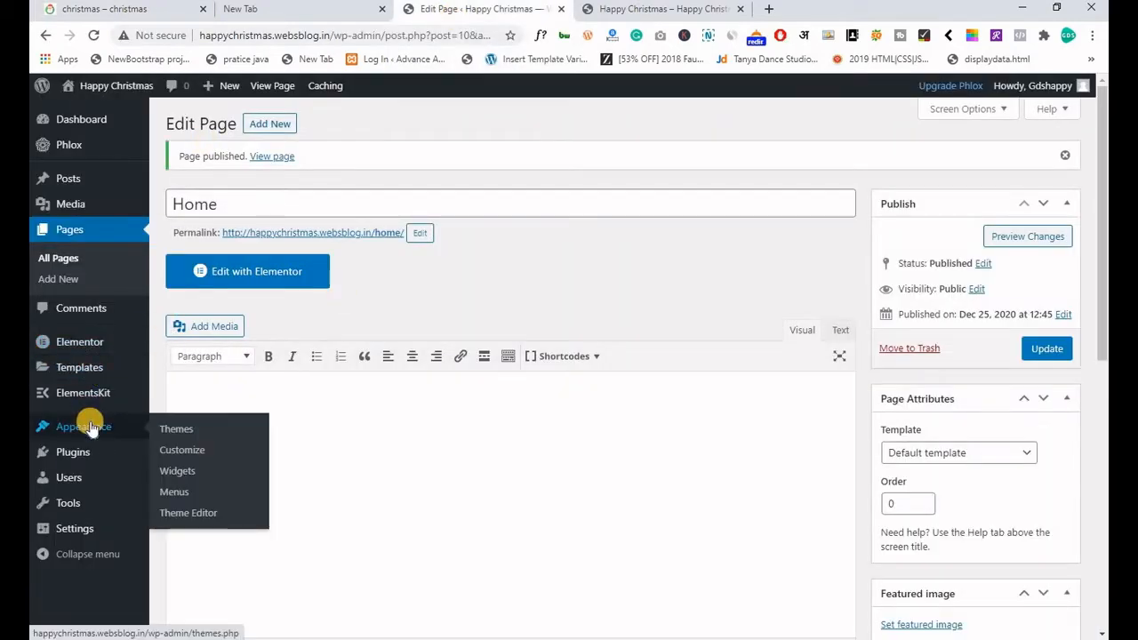
click(175, 494)
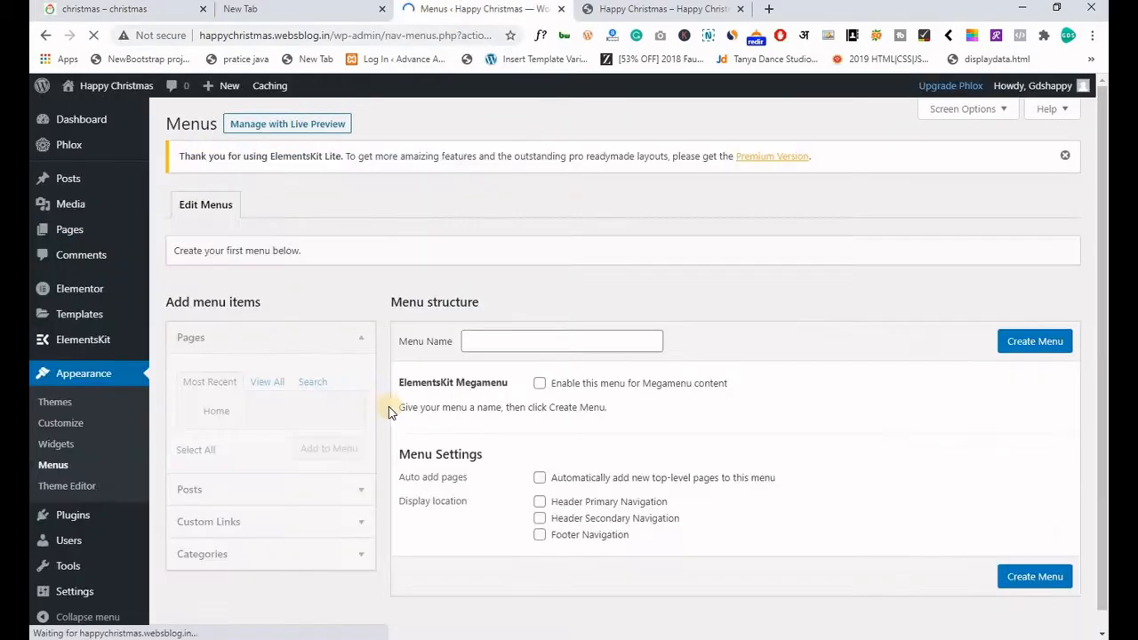
click(502, 340)
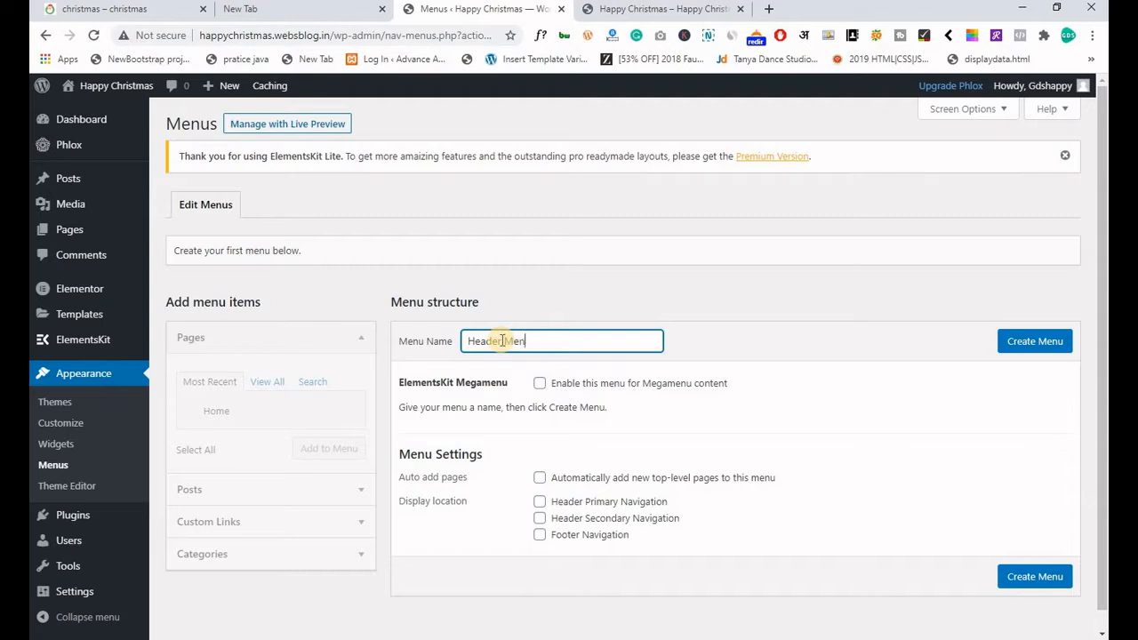
click(1033, 340)
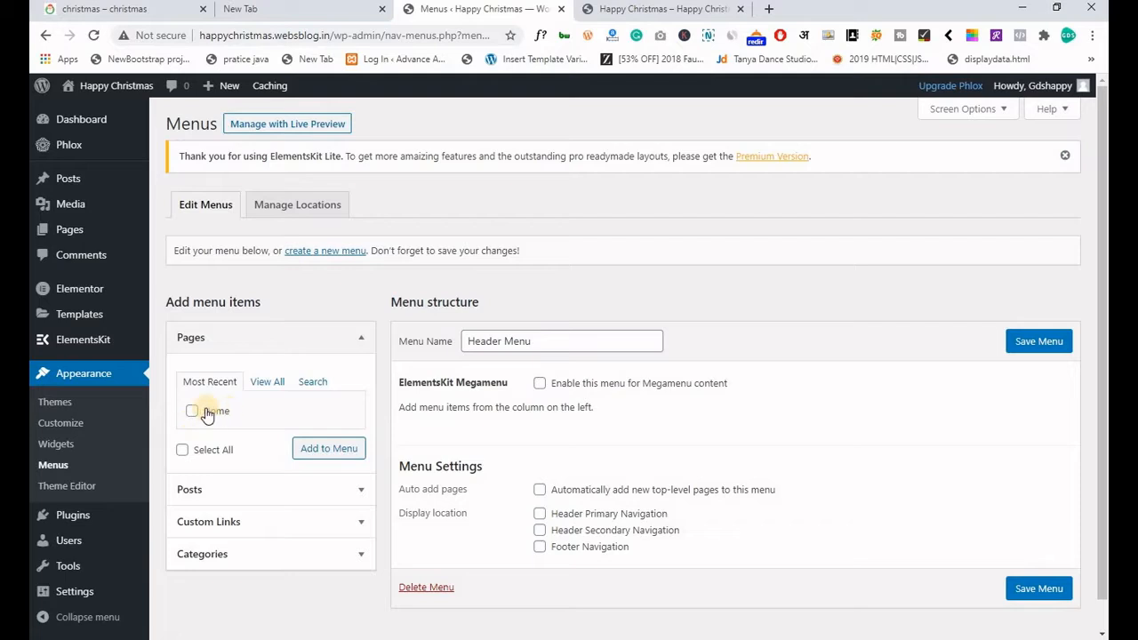
click(191, 411)
click(336, 457)
Add a custom link About Us with the URL # to Header Menu.
click(278, 520)
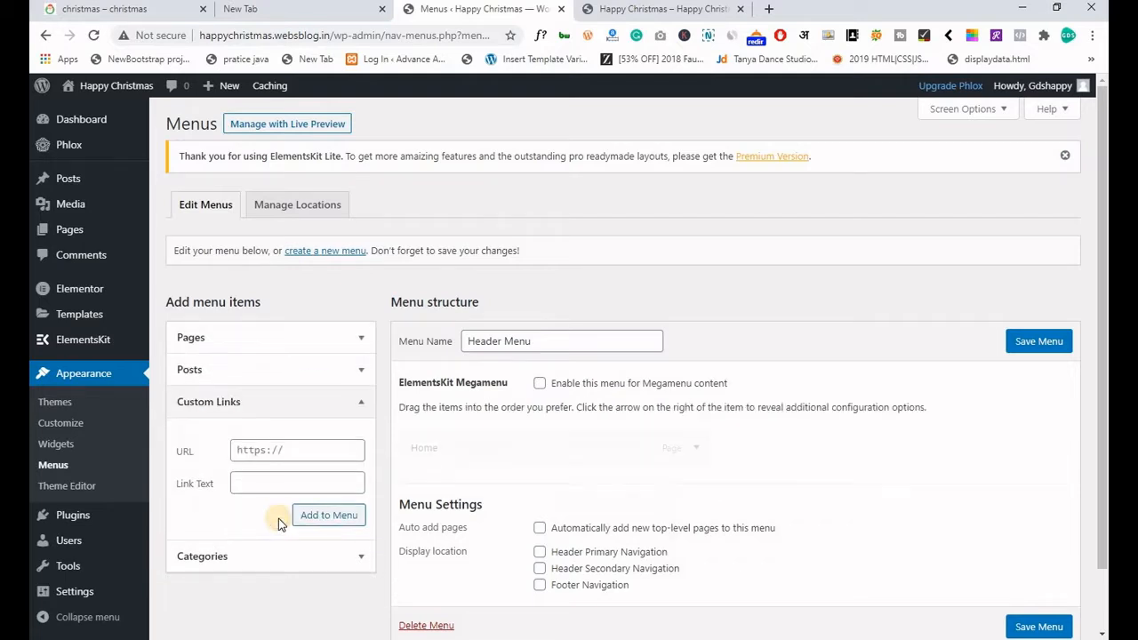
click(315, 449)
text(#)
key(Tab)
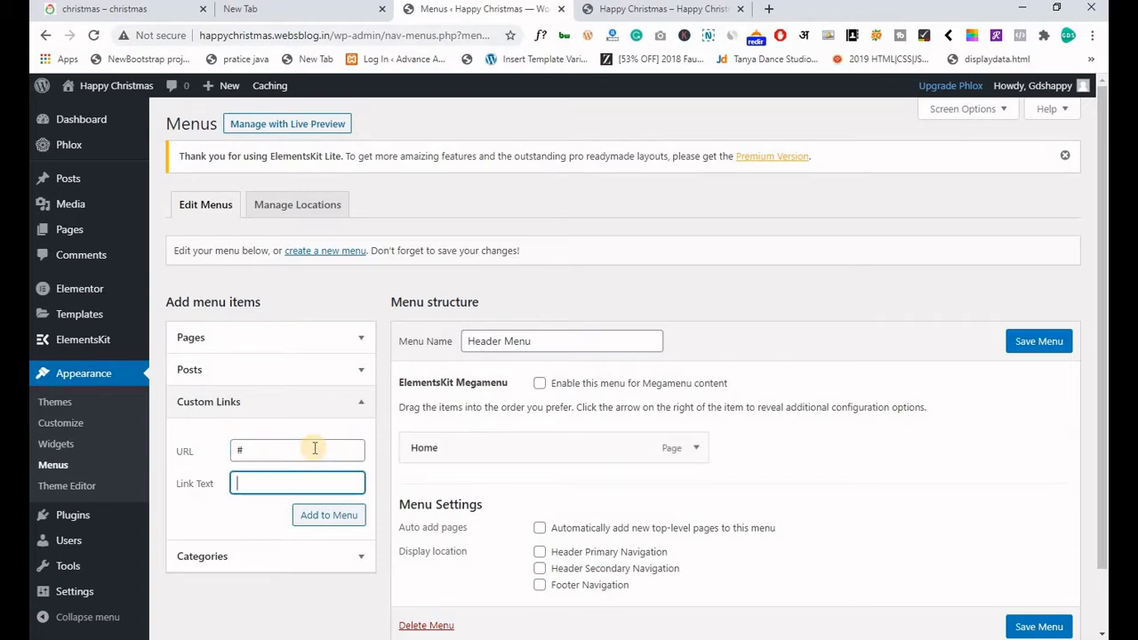
text(About Us)
click(318, 515)
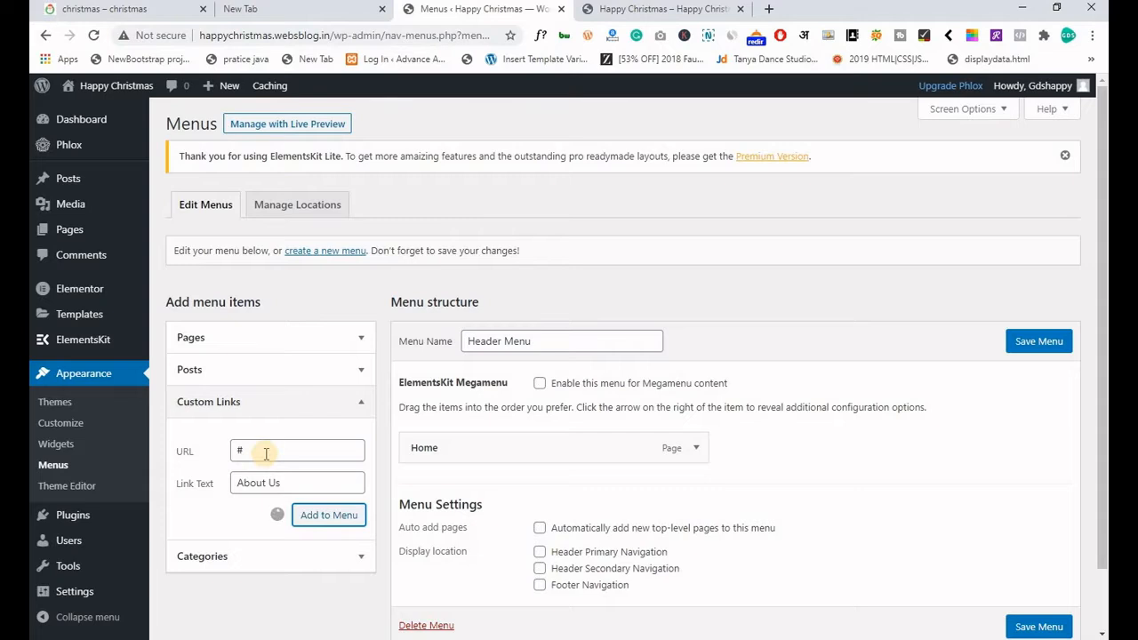
Add a custom link Services with the URL # to Header Menu.
text(#)
key(Tab)
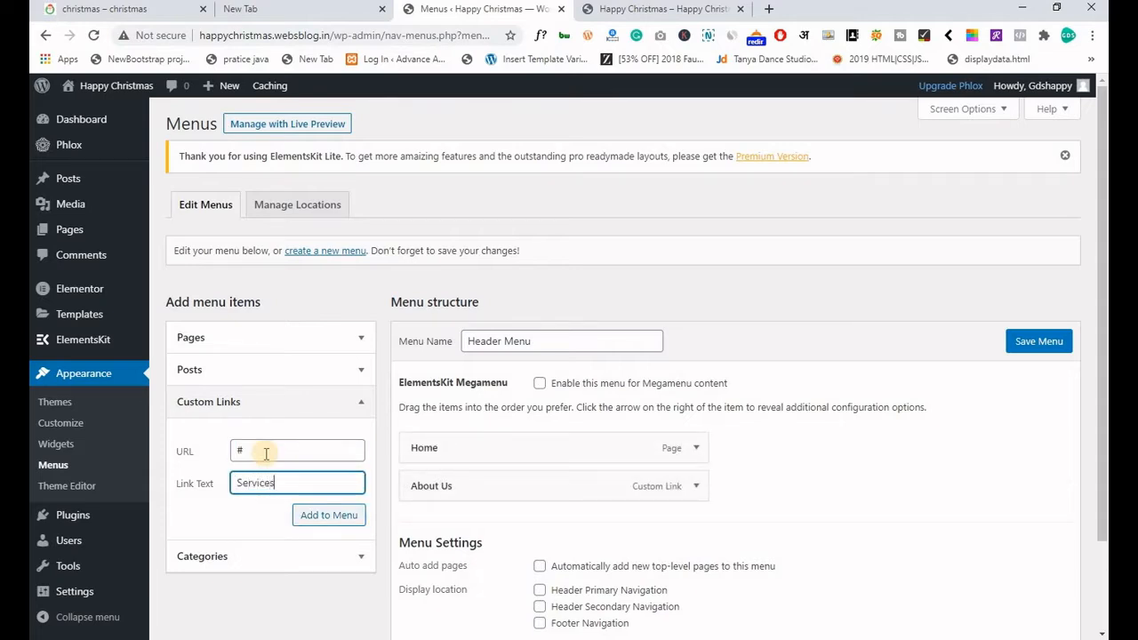
click(325, 517)
Check the demo site's menu, then add a custom link Contact Us with the URL # to Header Menu.
click(135, 10)
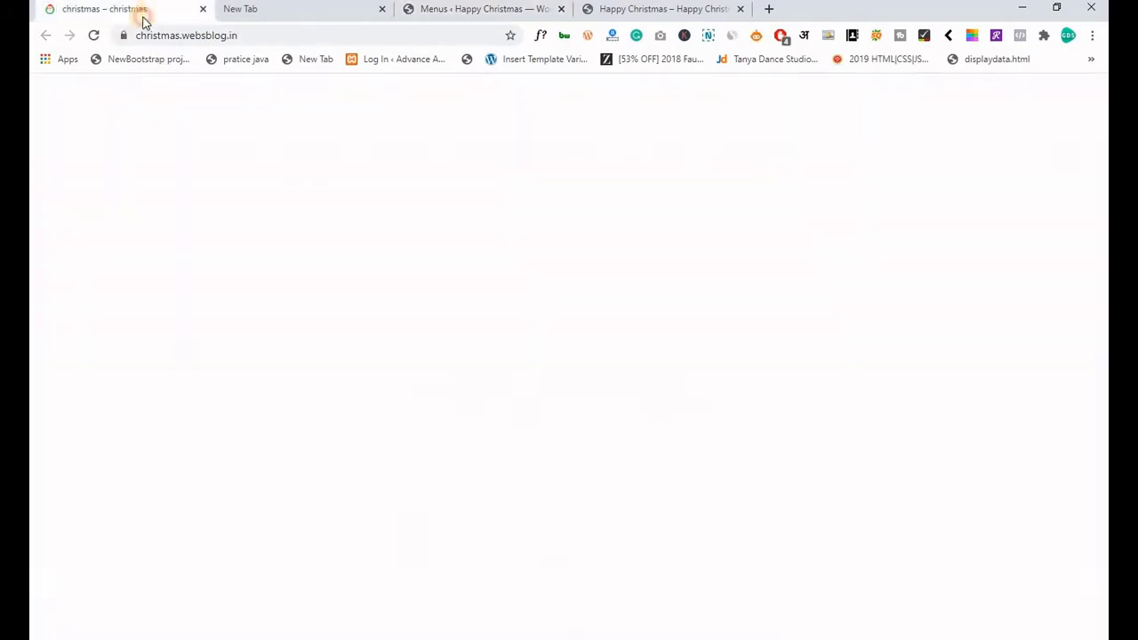
click(477, 11)
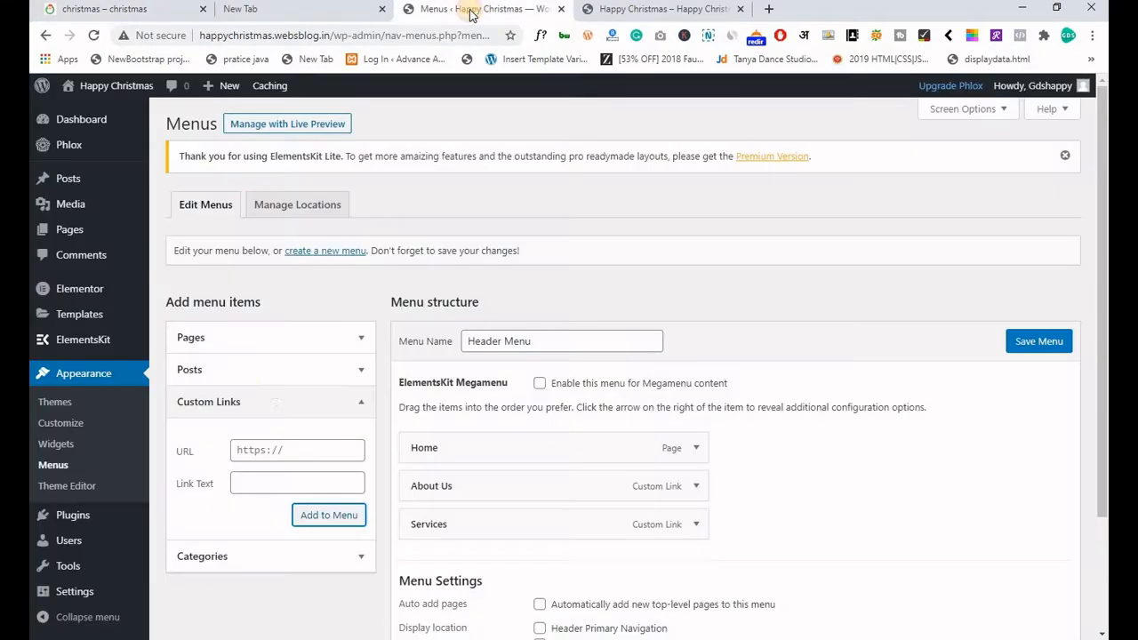
click(271, 455)
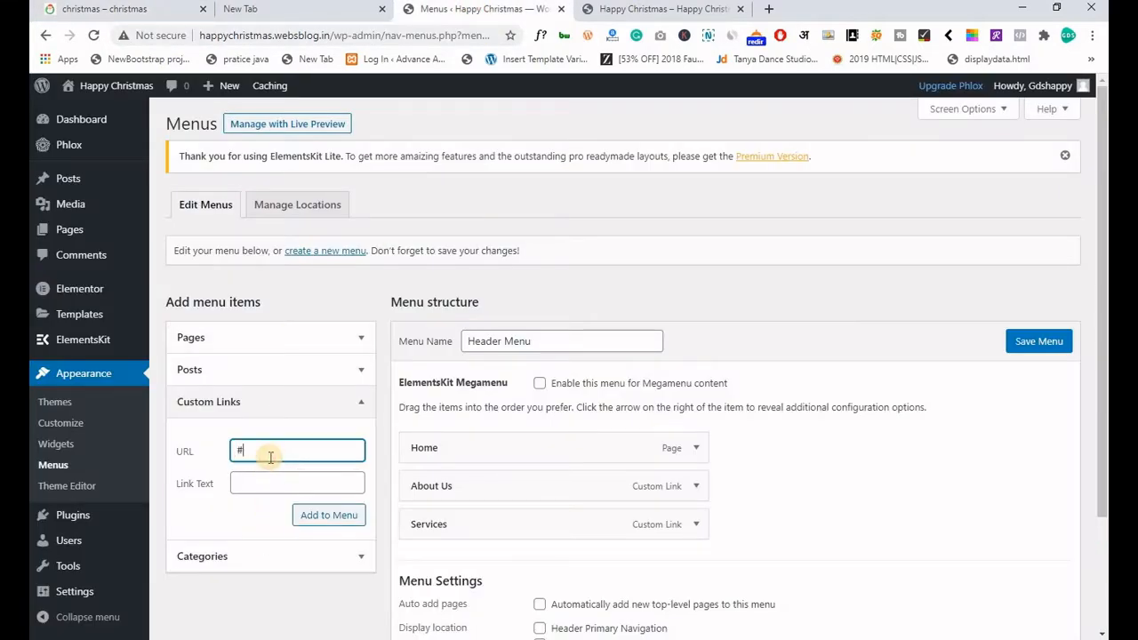
key(Tab)
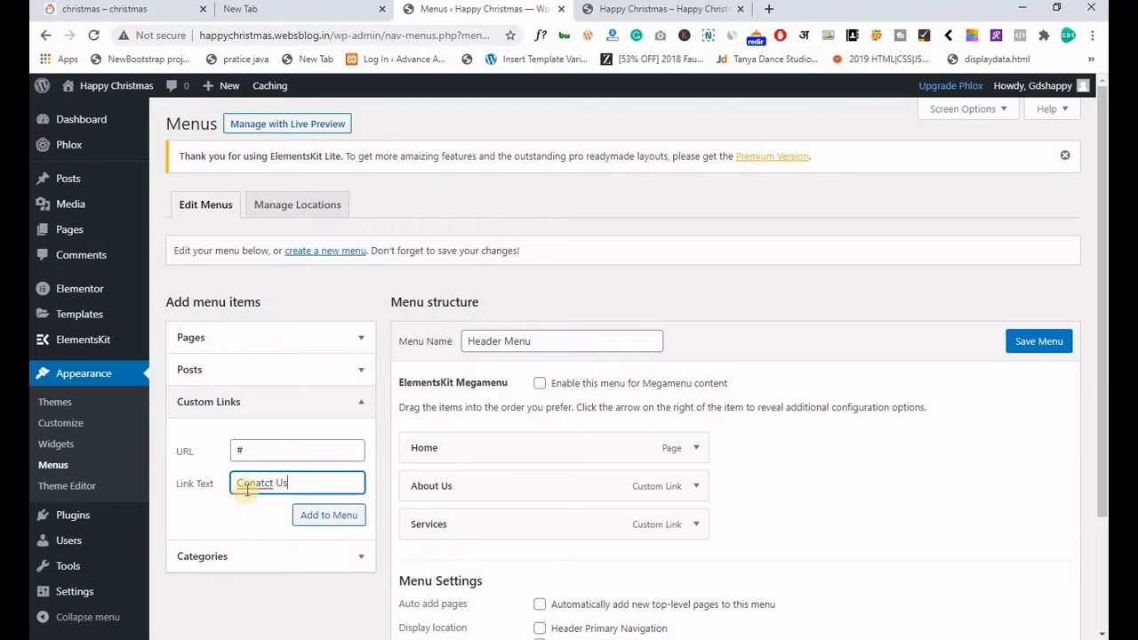
double_click(245, 485)
right_click(244, 484)
click(288, 222)
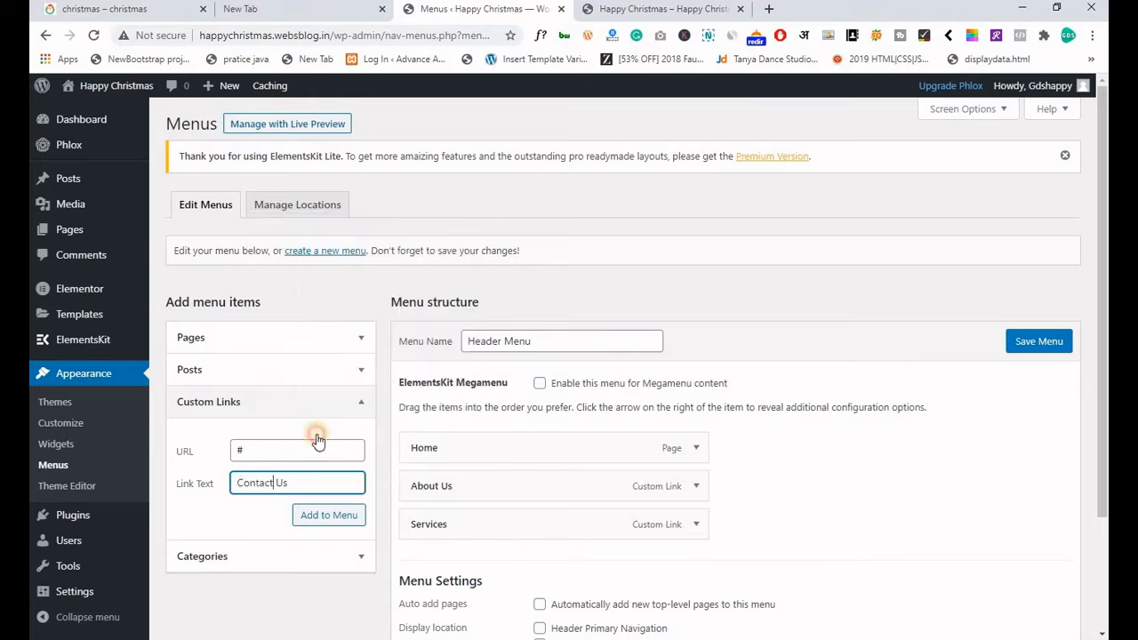
click(338, 514)
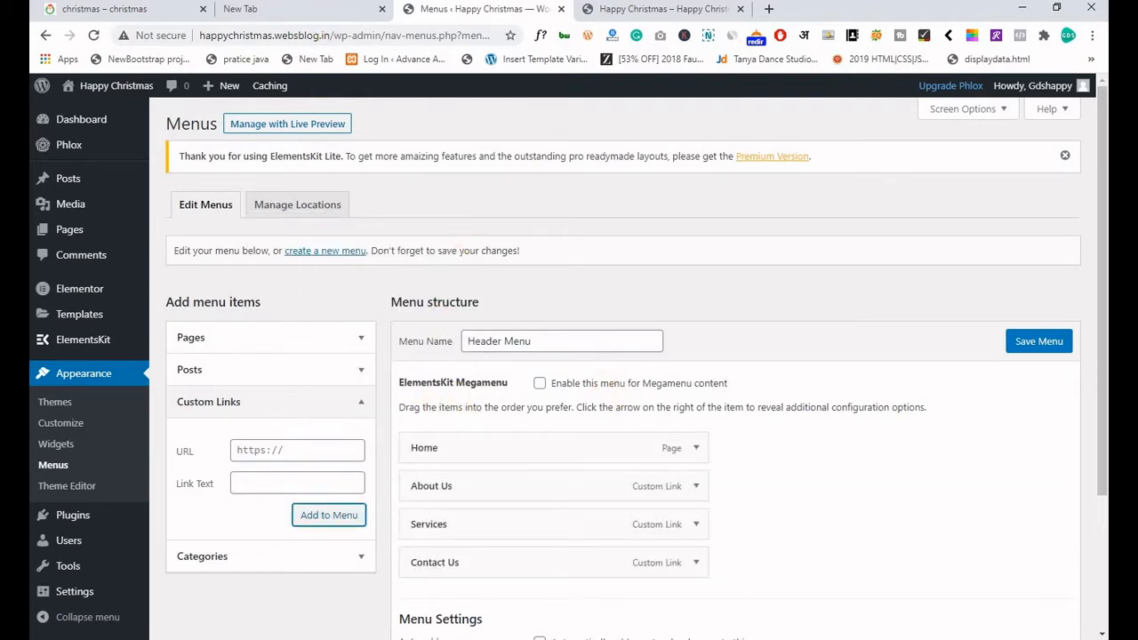
Assign Header Menu to the Header Primary Navigation location, save it and check the new site's front end.
scroll(524, 320, down, 2)
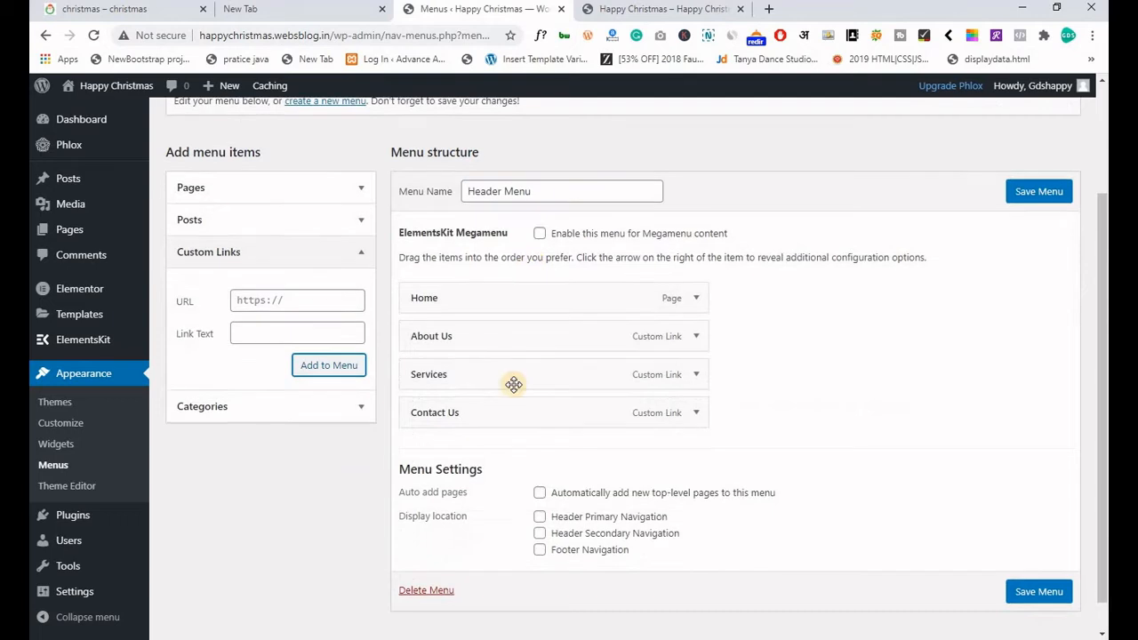
click(539, 519)
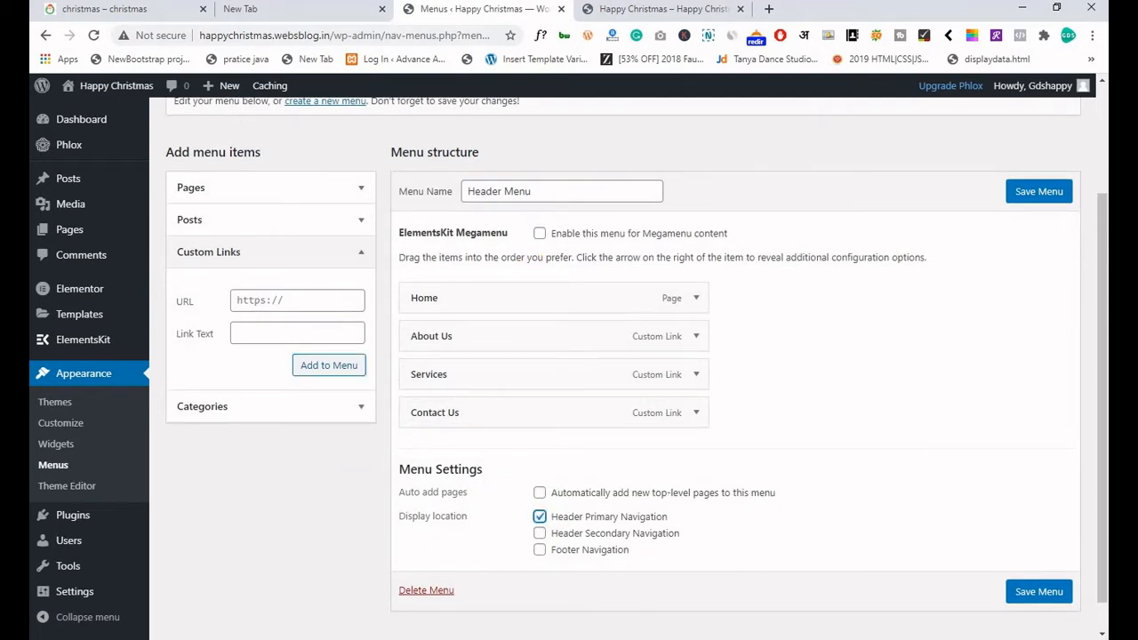
click(1039, 591)
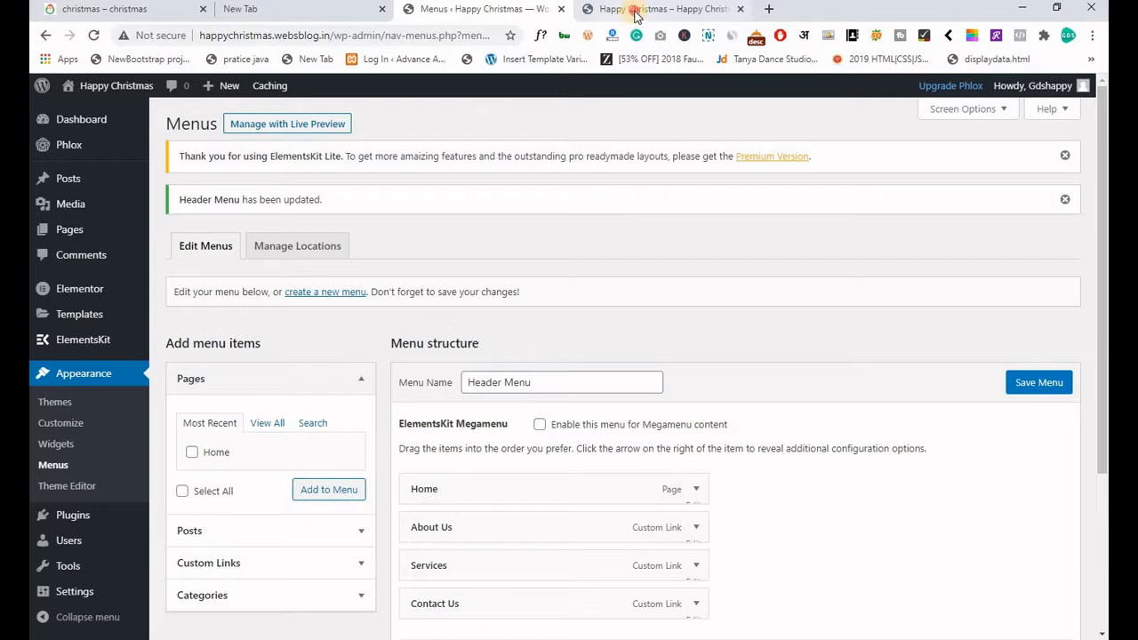
click(636, 12)
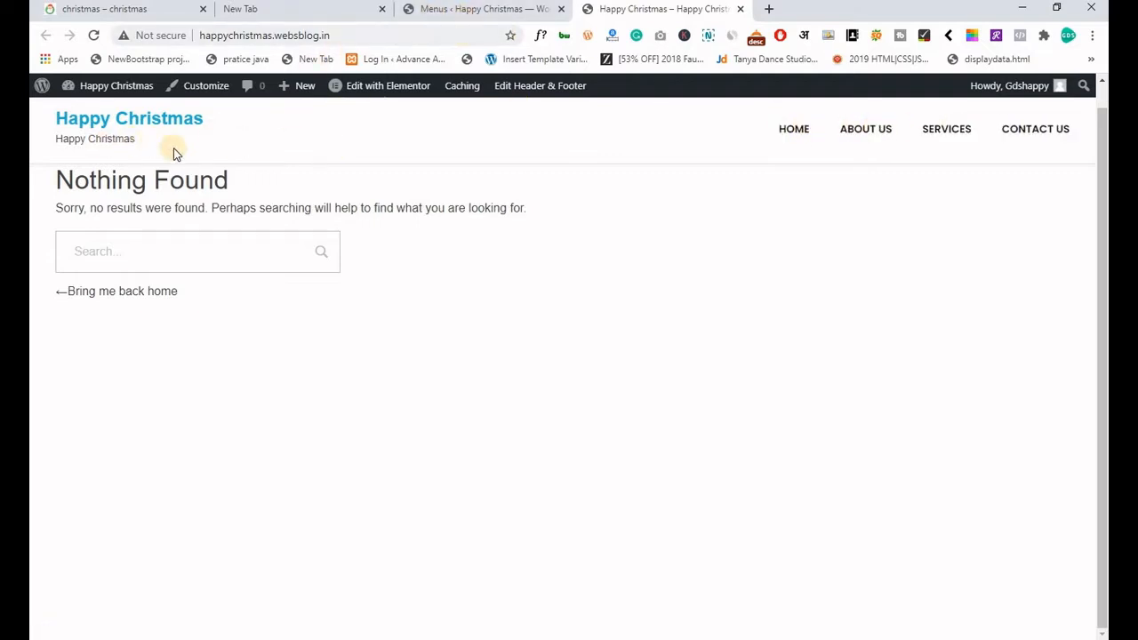
click(500, 13)
In the theme customizer's Site Identity settings, upload the Christmas images and choose logo.png as the site logo.
scroll(274, 279, down, 2)
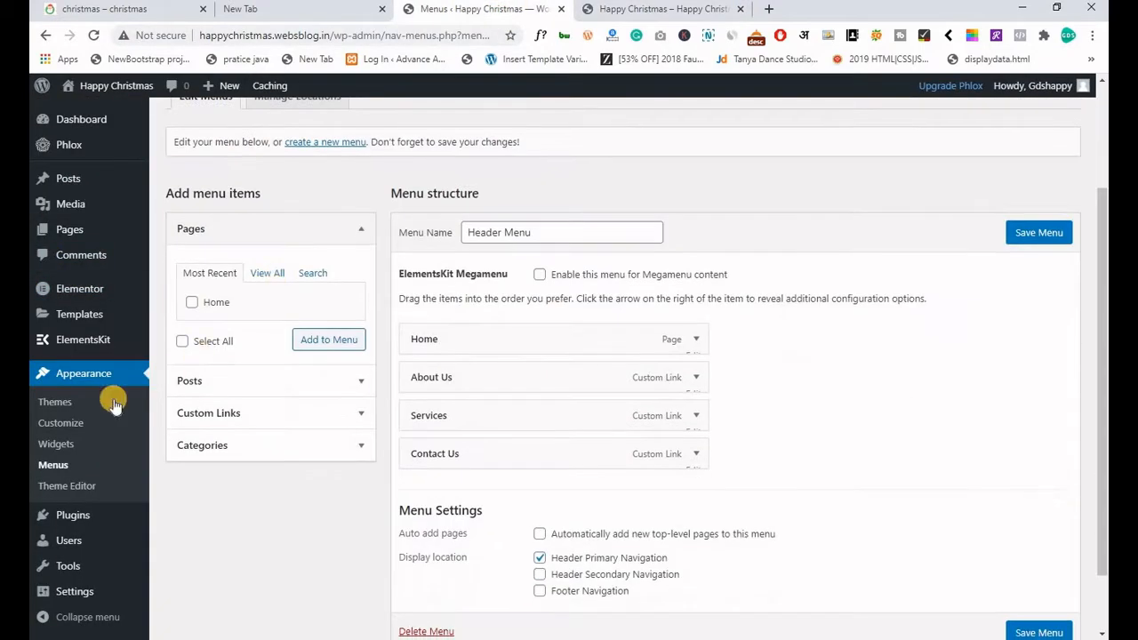
middle_click(64, 424)
click(672, 7)
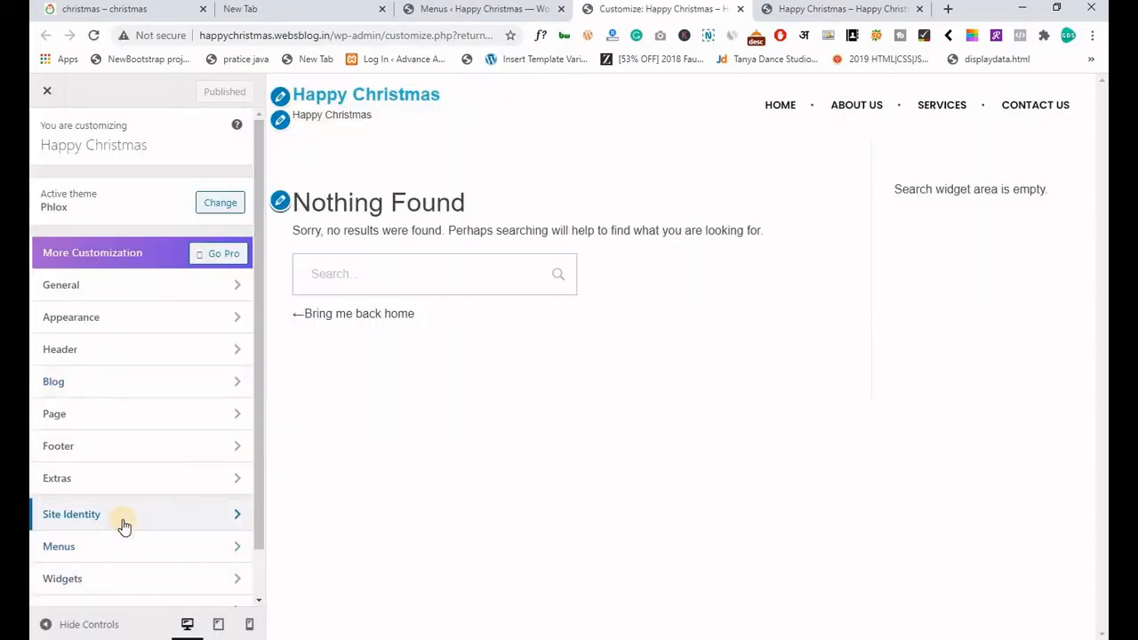
click(145, 523)
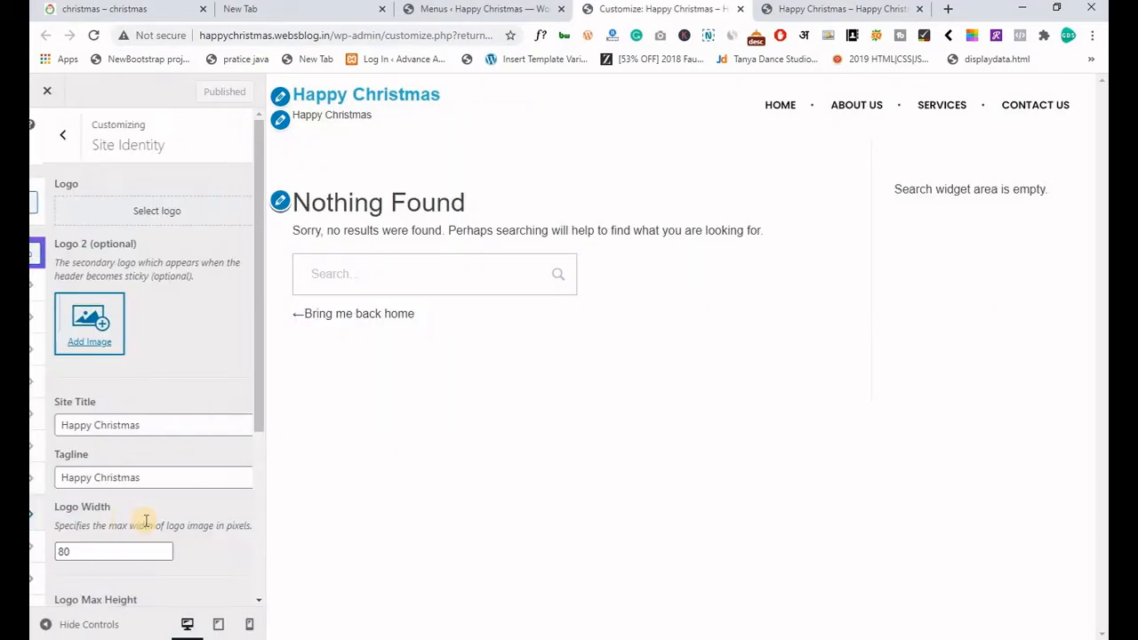
click(84, 222)
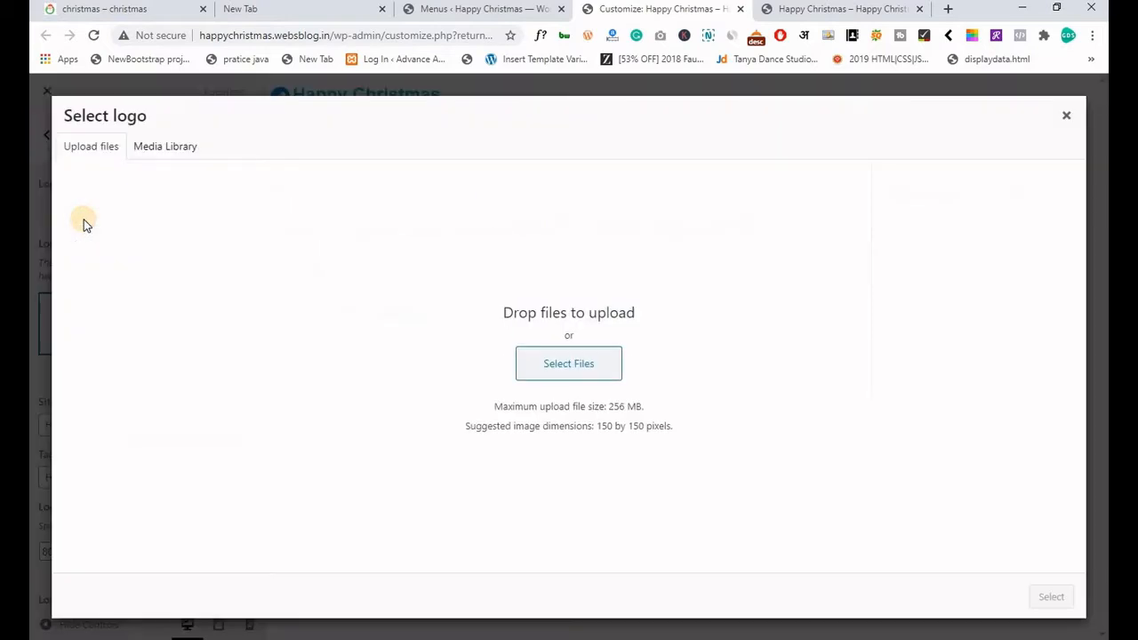
click(152, 146)
click(75, 147)
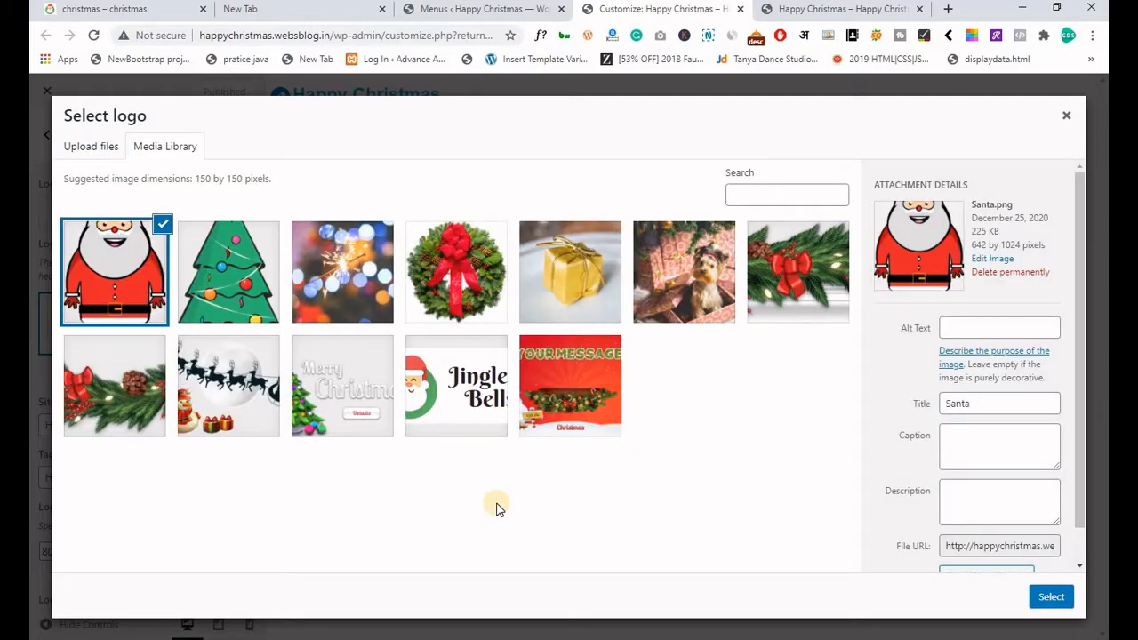
click(447, 408)
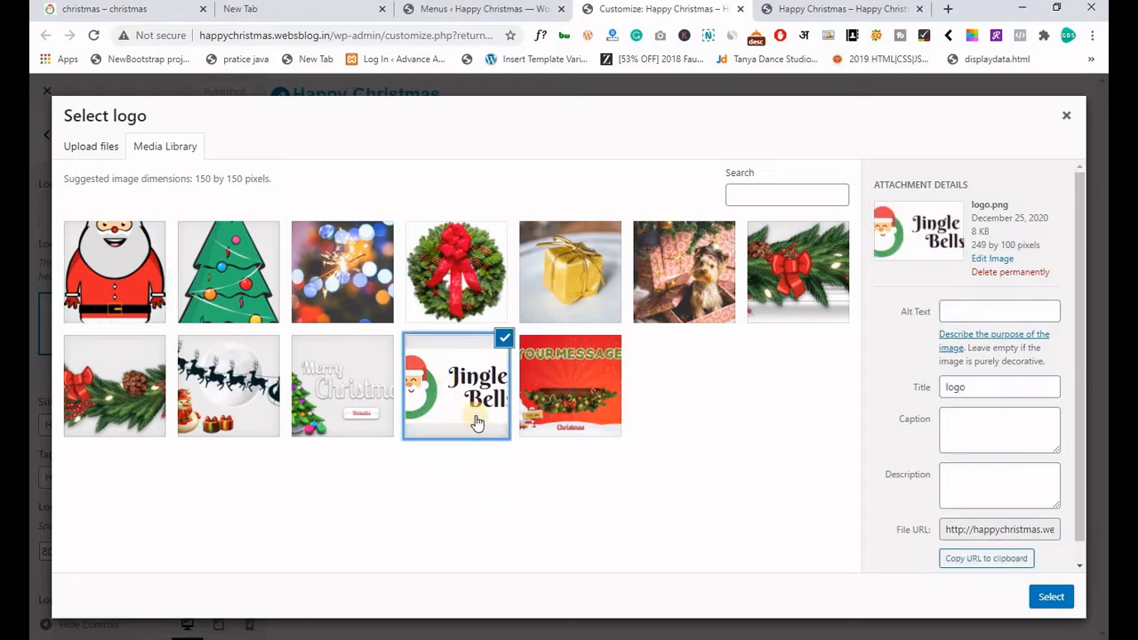
click(1045, 597)
Extend the crop area over the entire Jingle Bells logo, crop it and publish the site identity change.
drag(526, 180, 486, 174)
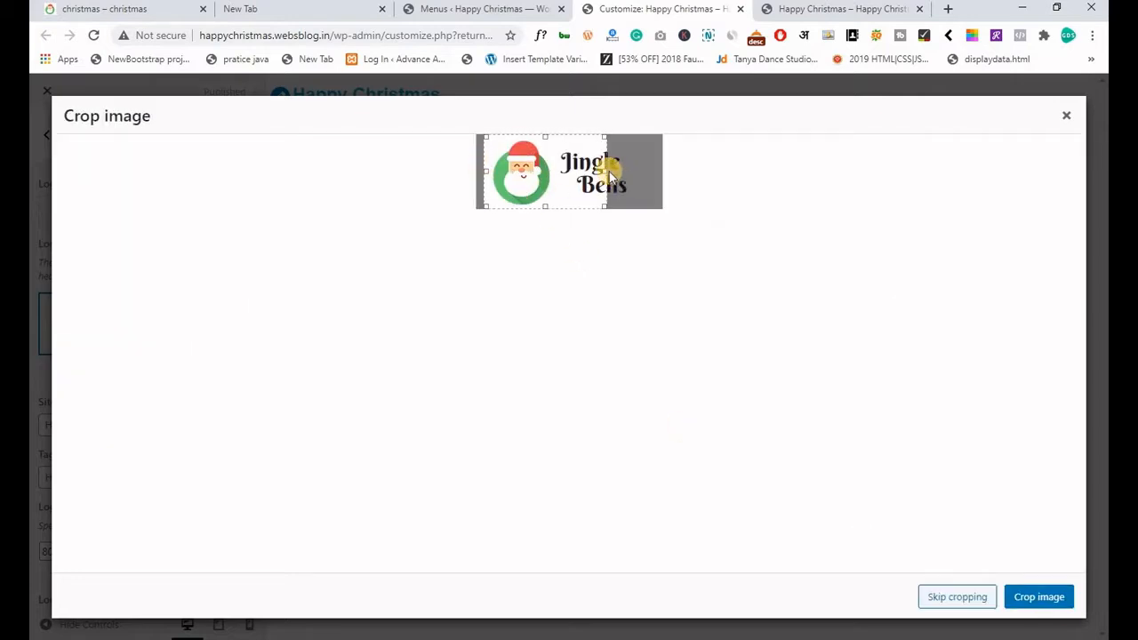
drag(605, 173, 659, 171)
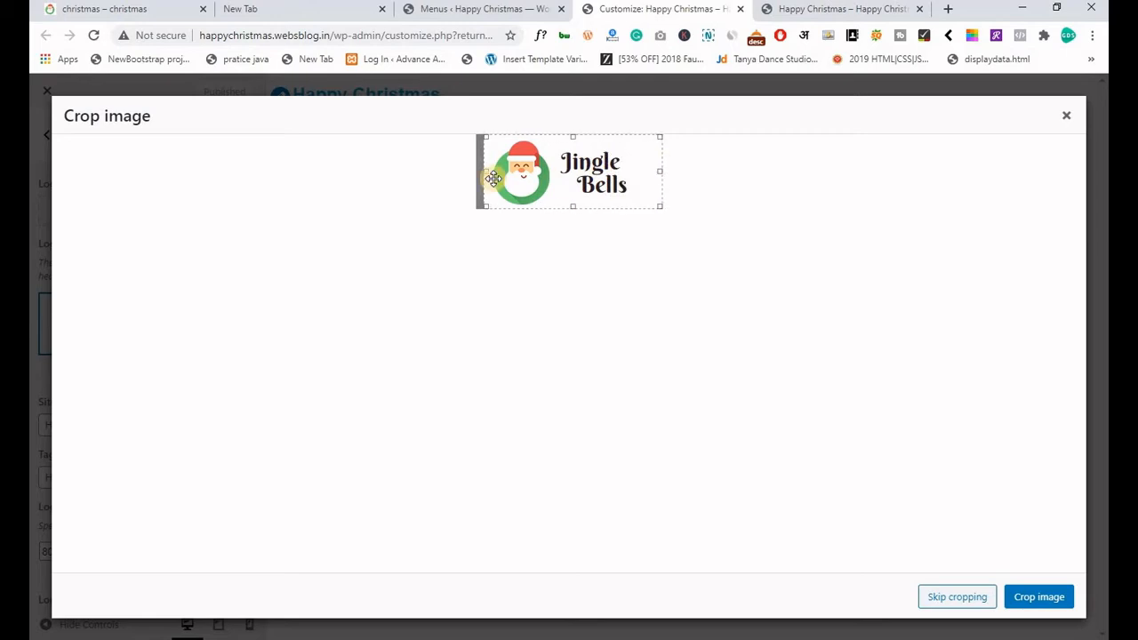
drag(494, 178, 442, 170)
click(1048, 600)
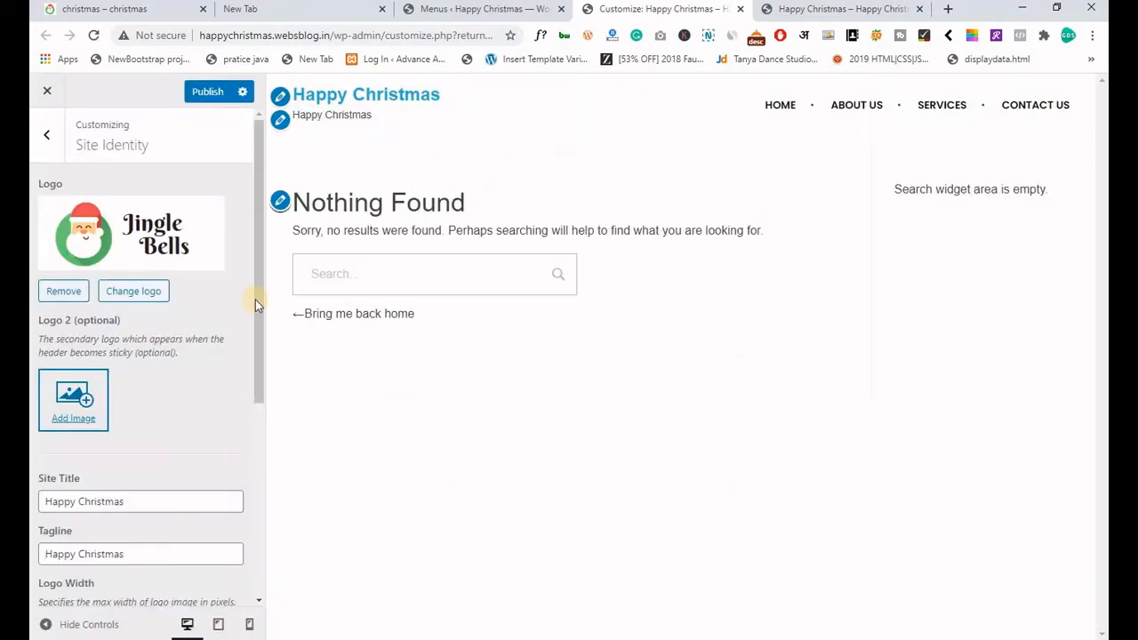
click(207, 92)
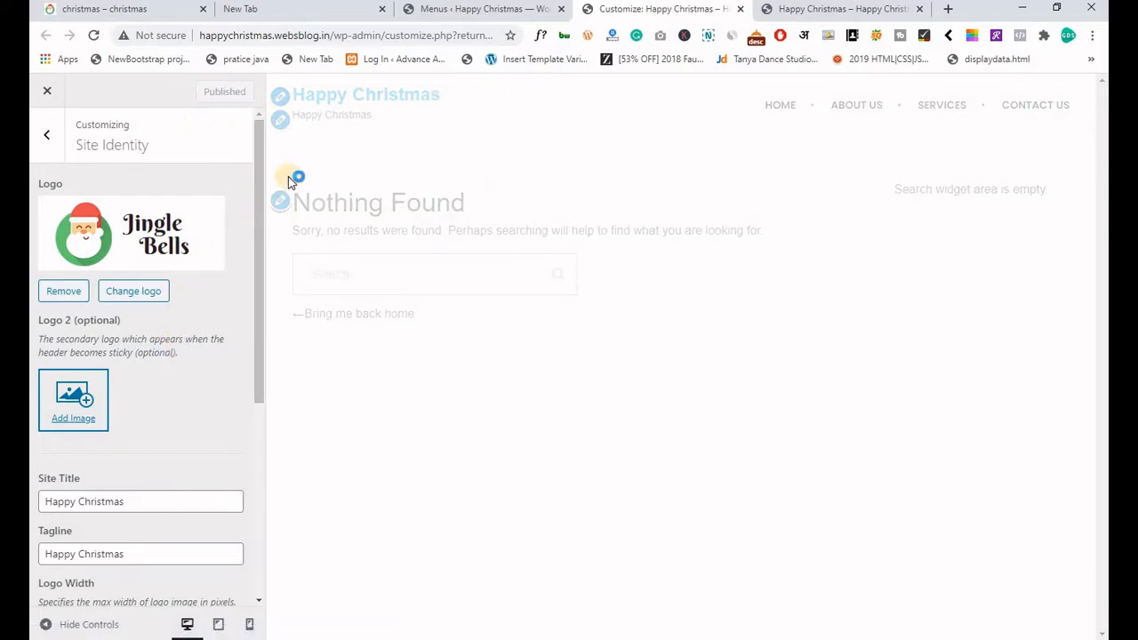
click(333, 121)
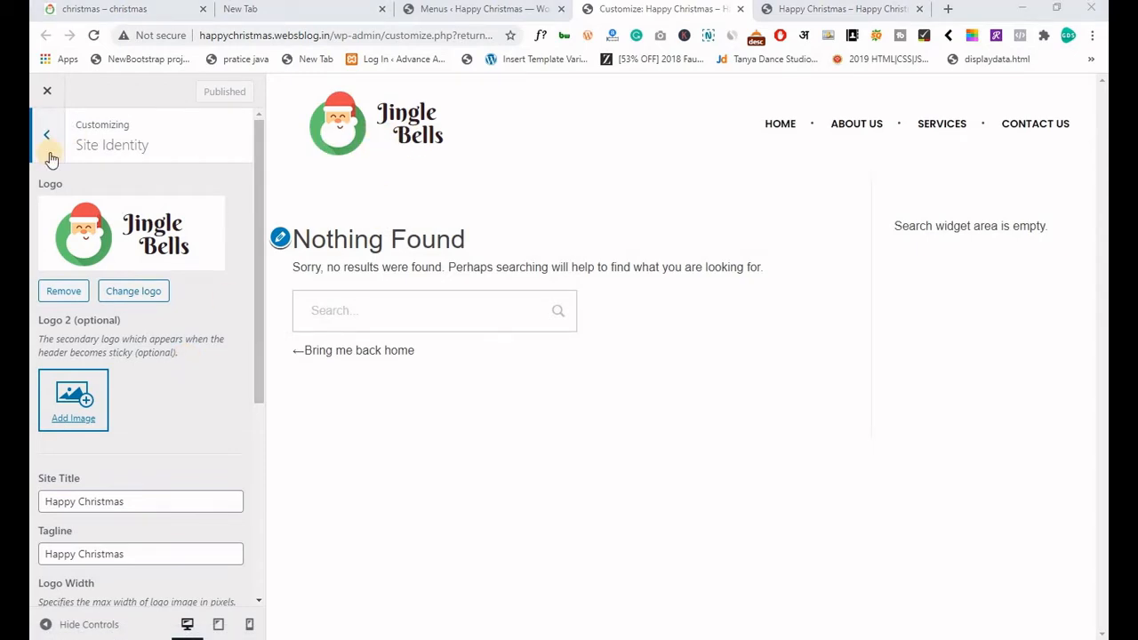
Leave the customizer, glance at the demo site and open the Home page for editing.
click(48, 93)
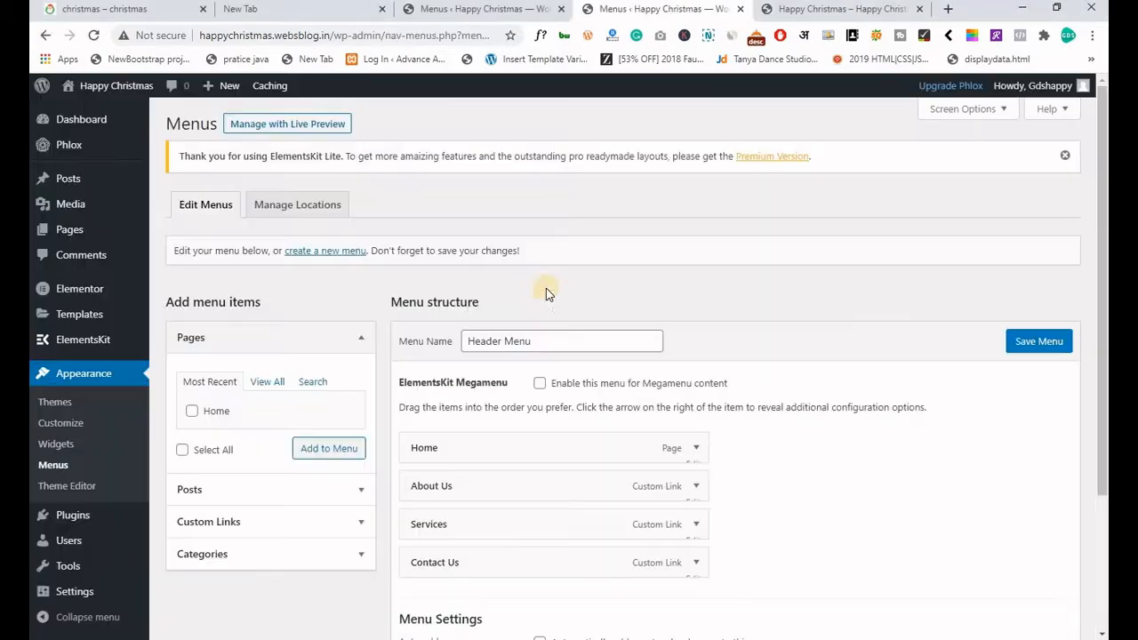
click(86, 234)
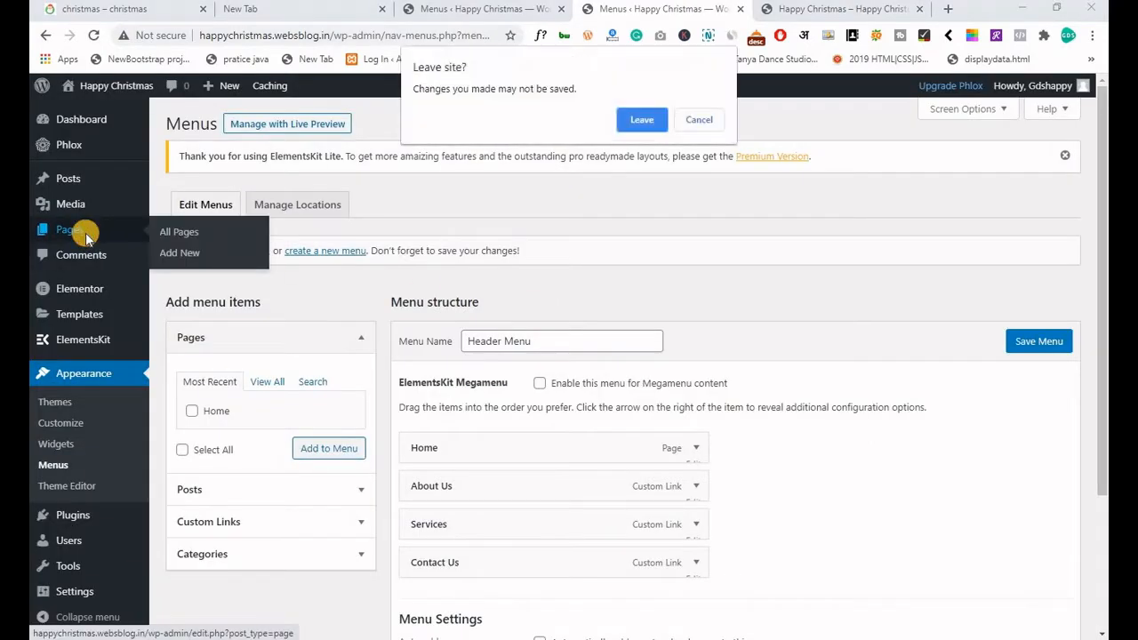
click(648, 119)
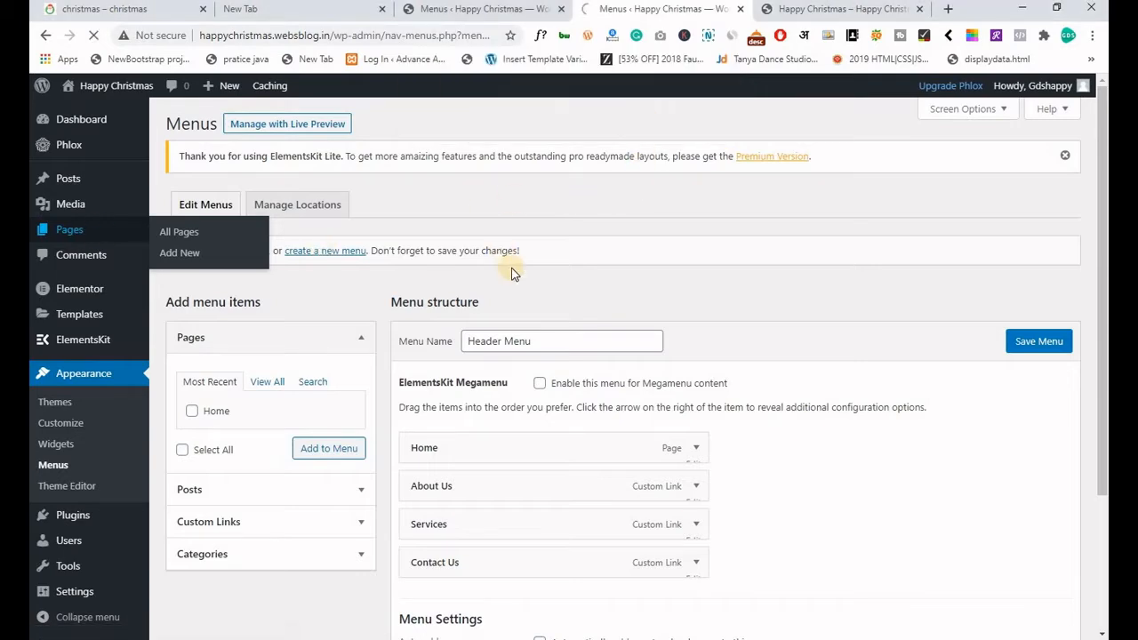
click(116, 11)
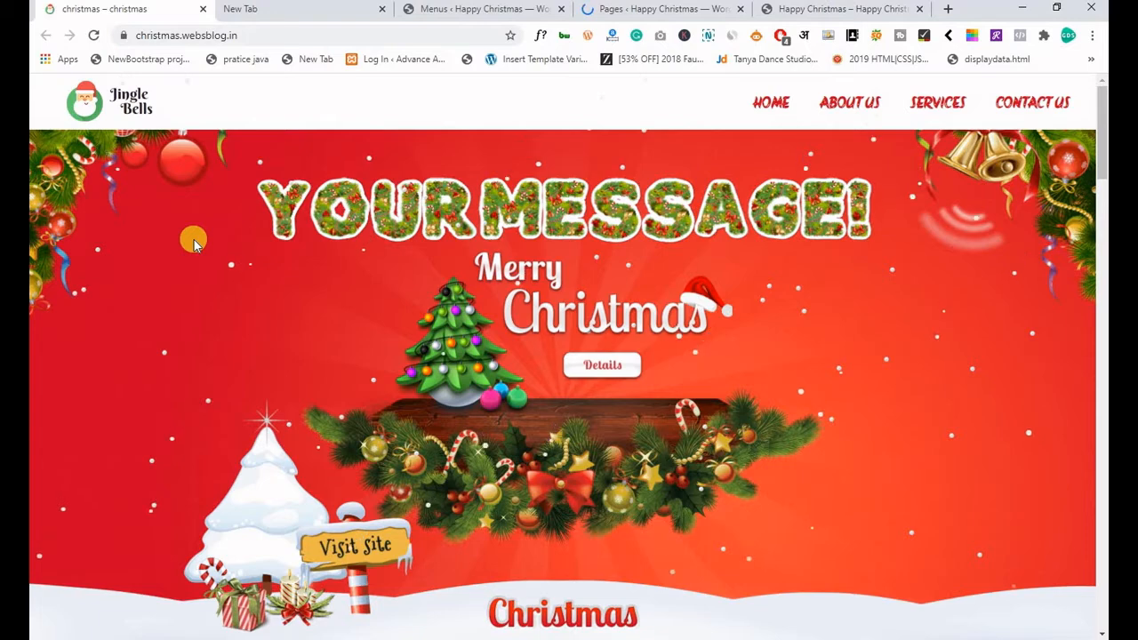
click(619, 13)
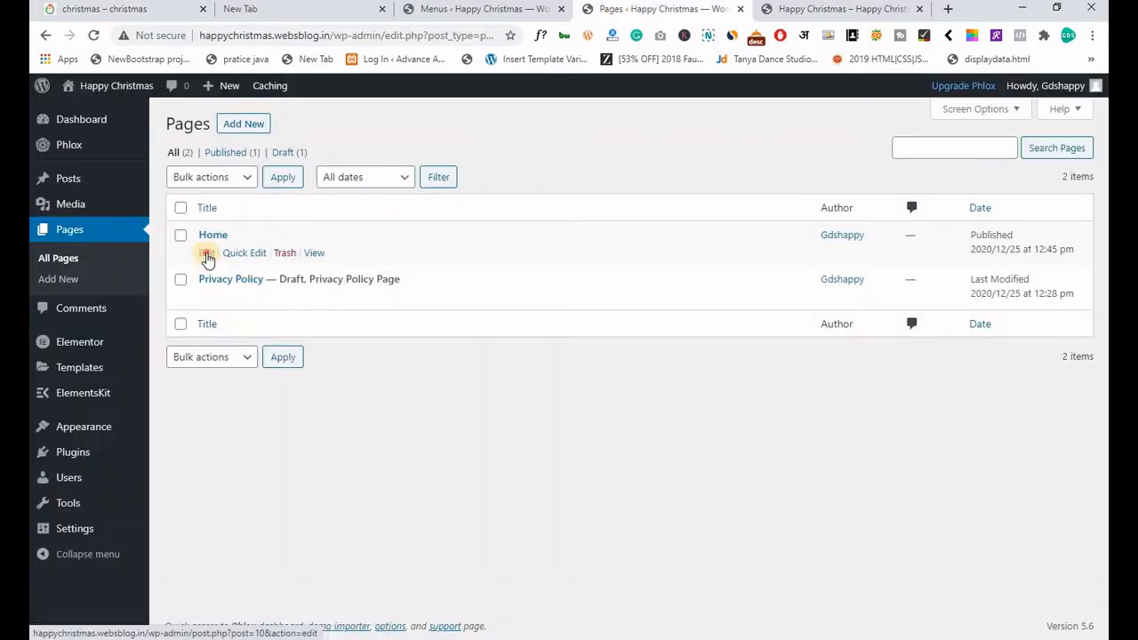
click(206, 255)
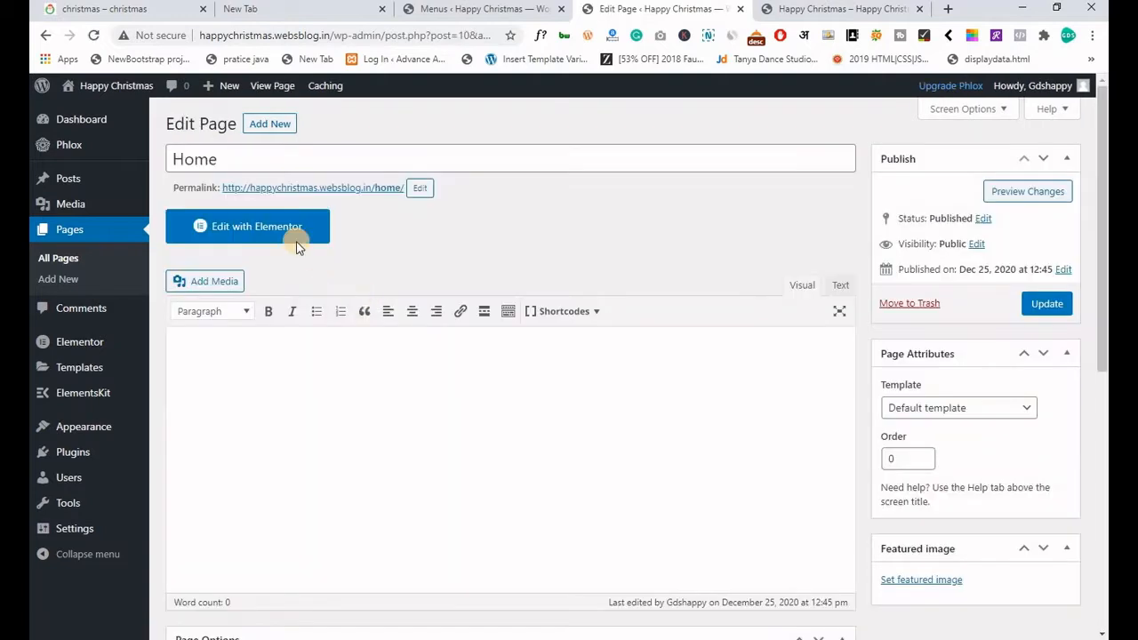
Open the Home page in Elementor and look over the demo site's hero section while it loads.
click(283, 229)
click(281, 231)
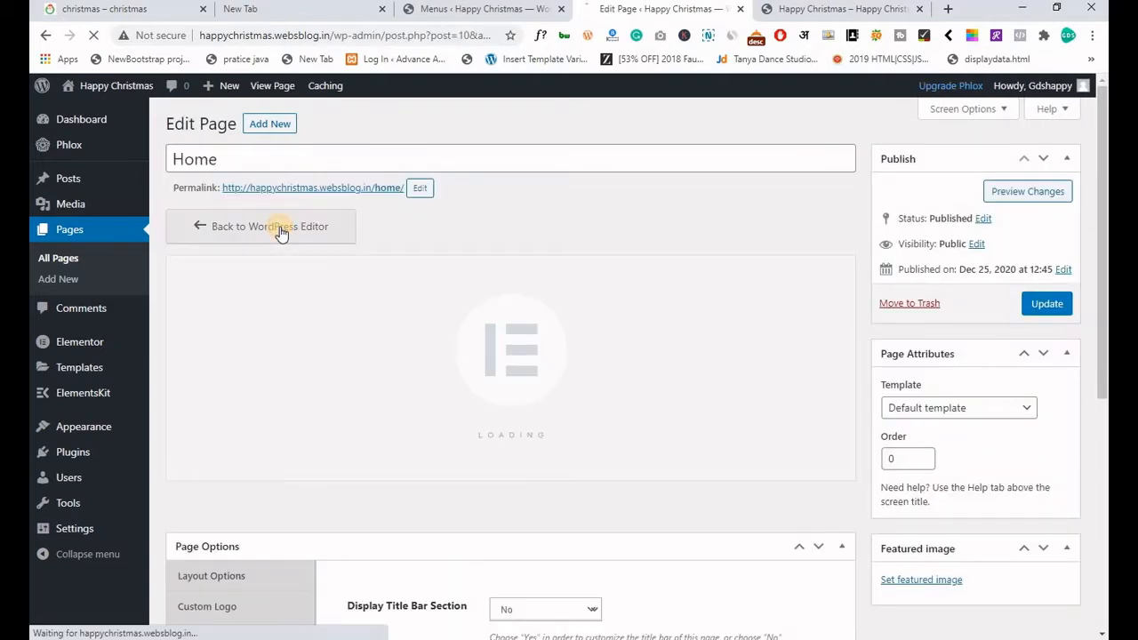
click(161, 20)
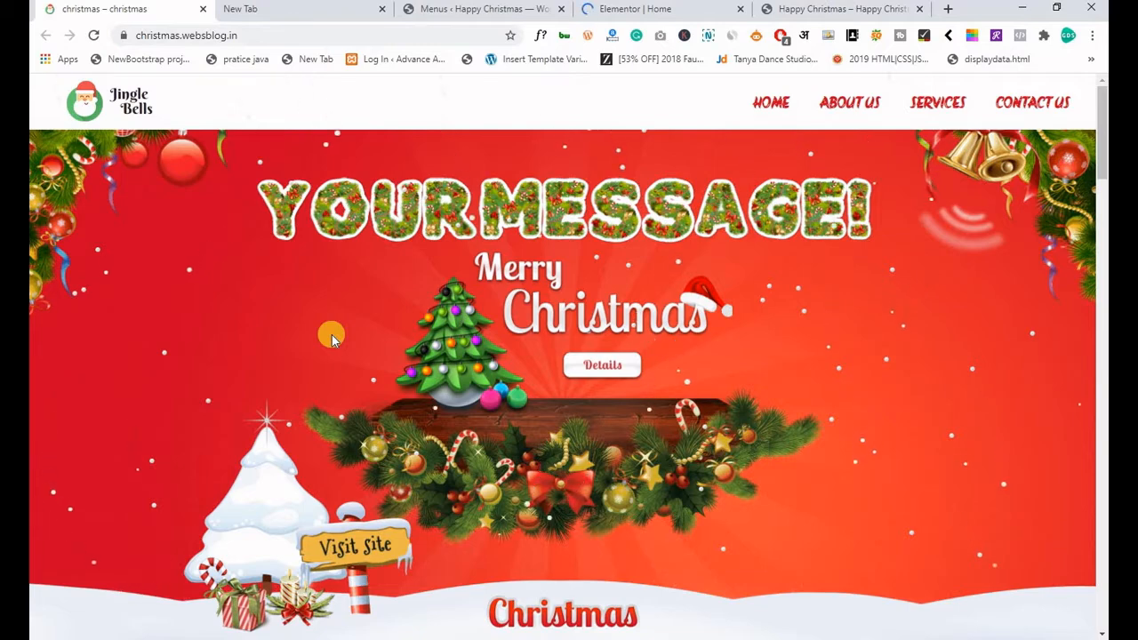
click(646, 17)
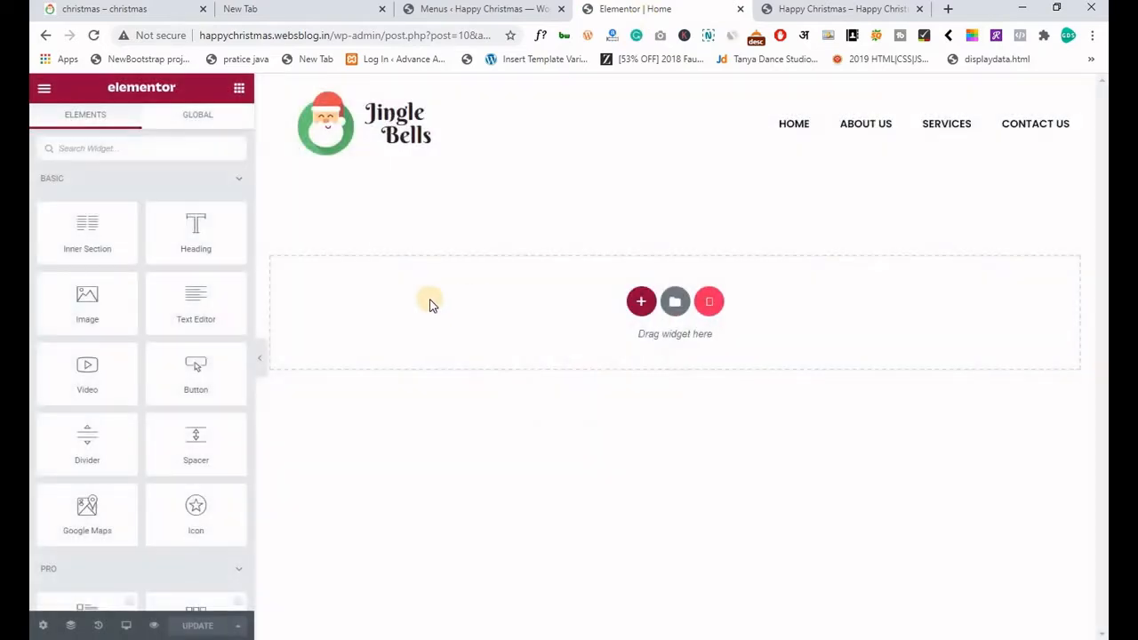
Add a single-column section to the Home page and turn on Stretch Section for it.
click(642, 302)
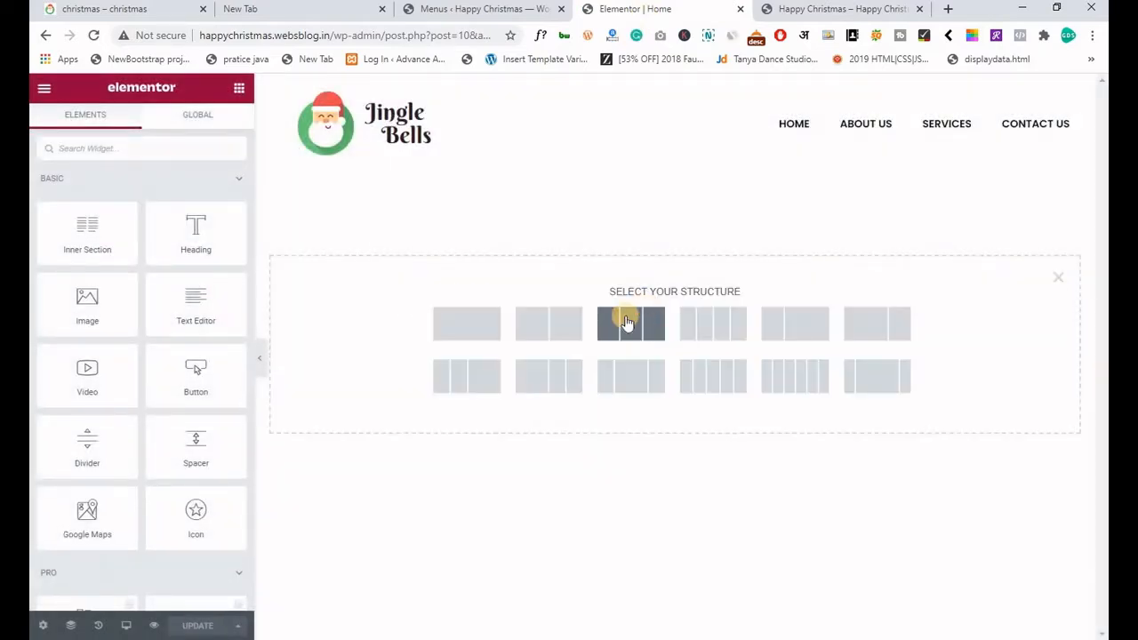
click(474, 327)
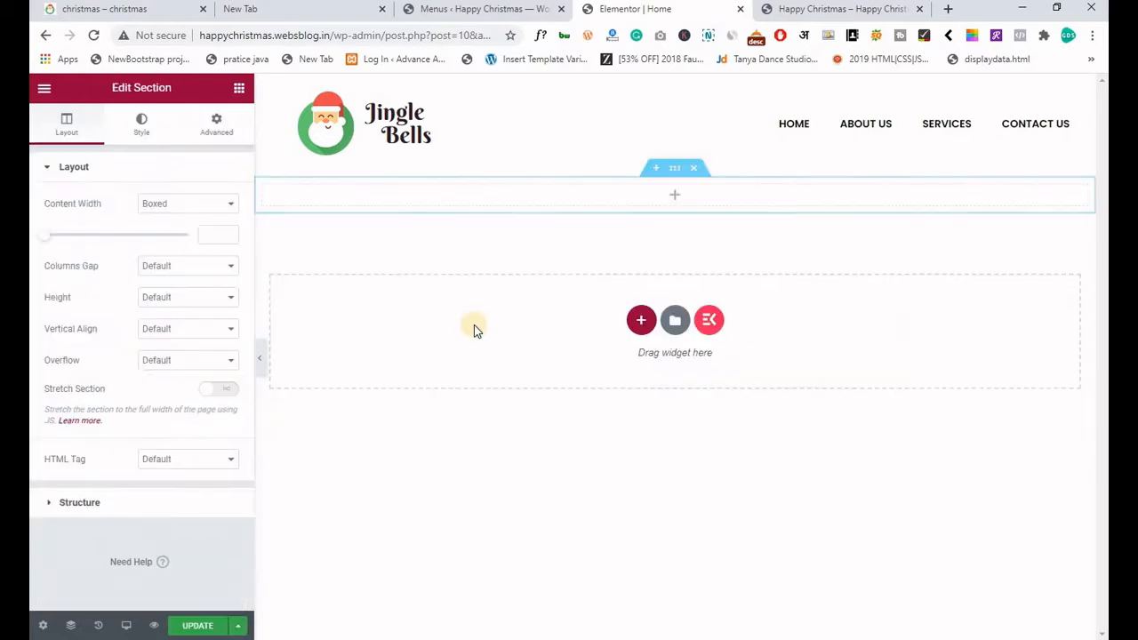
click(671, 181)
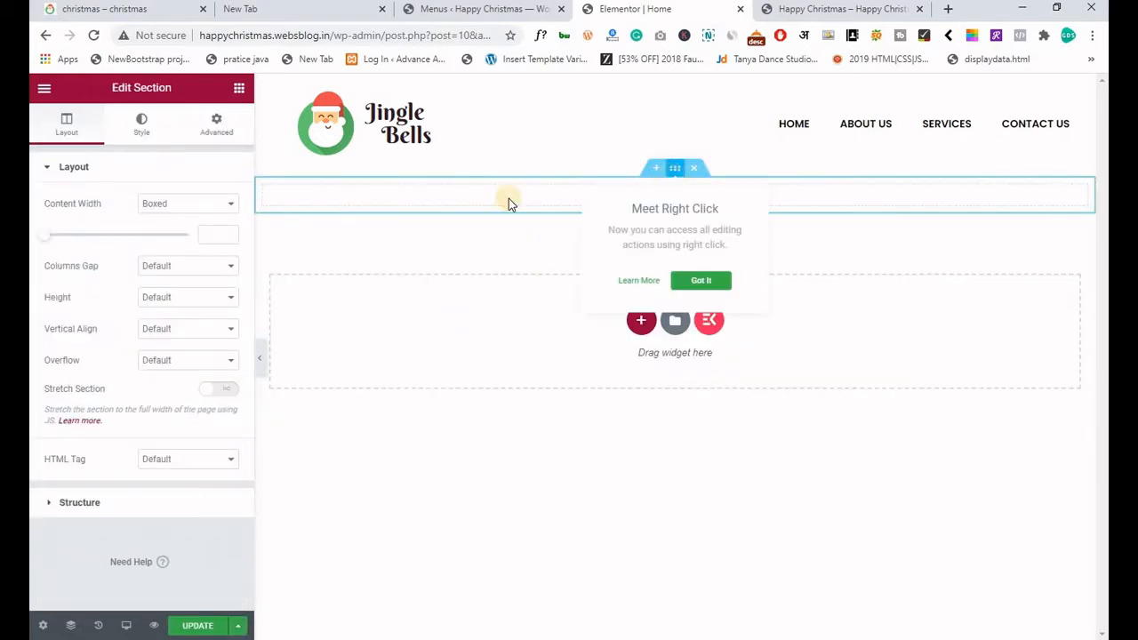
click(215, 392)
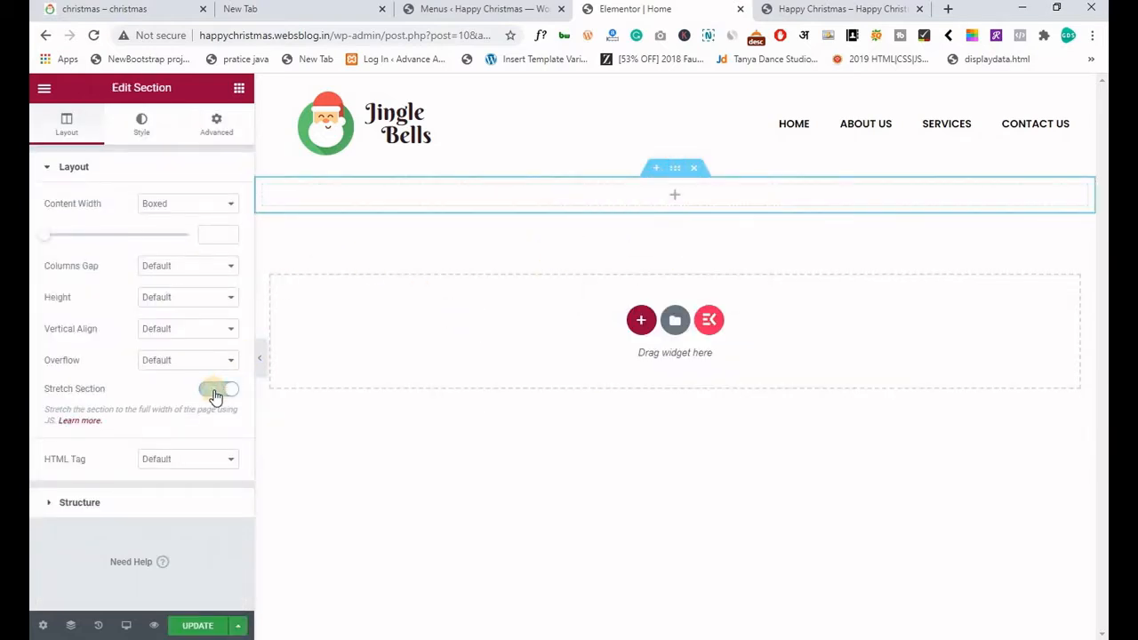
Unlink the section's margin and padding values so each side can be set separately.
click(218, 125)
click(216, 231)
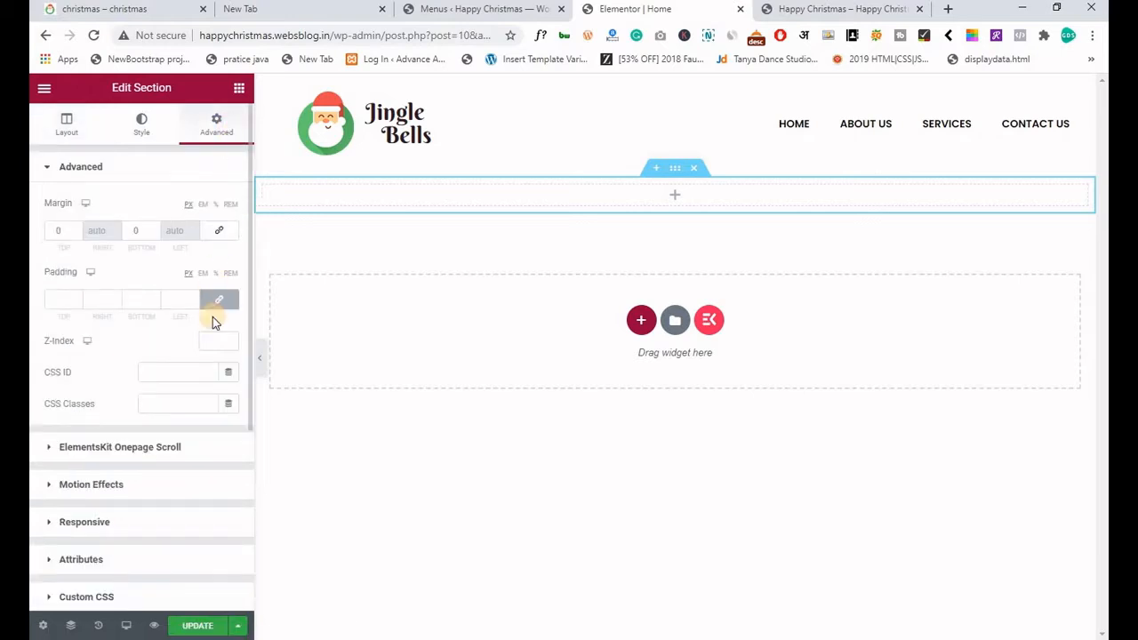
click(218, 298)
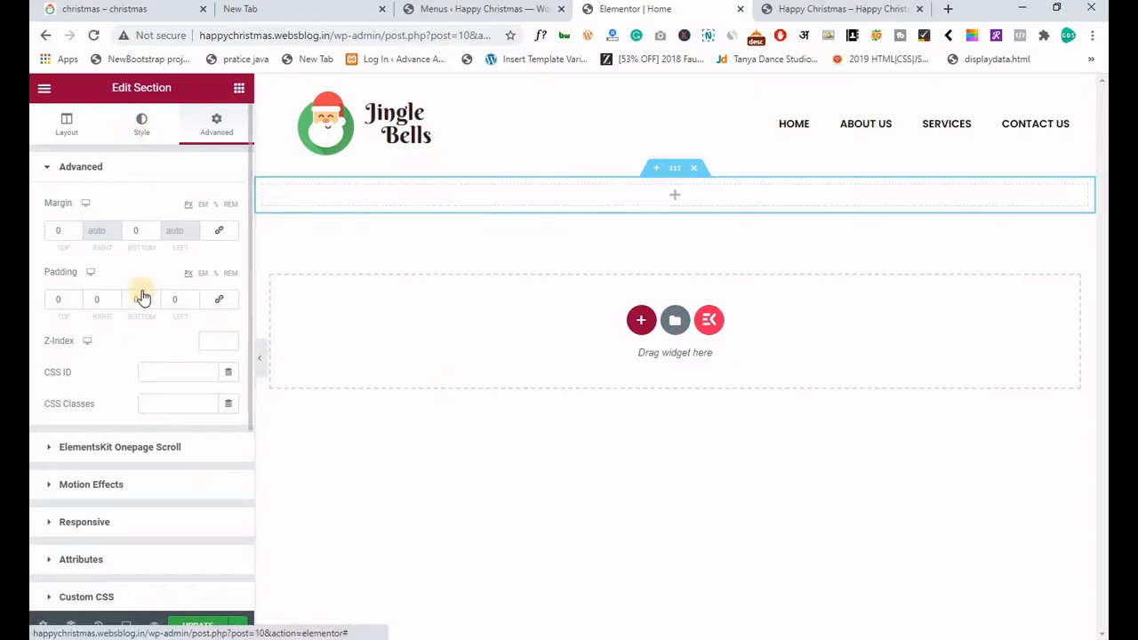
Give the section a classic background using the red "Your Message!" Christmas banner from the media library.
click(141, 124)
click(168, 235)
click(108, 374)
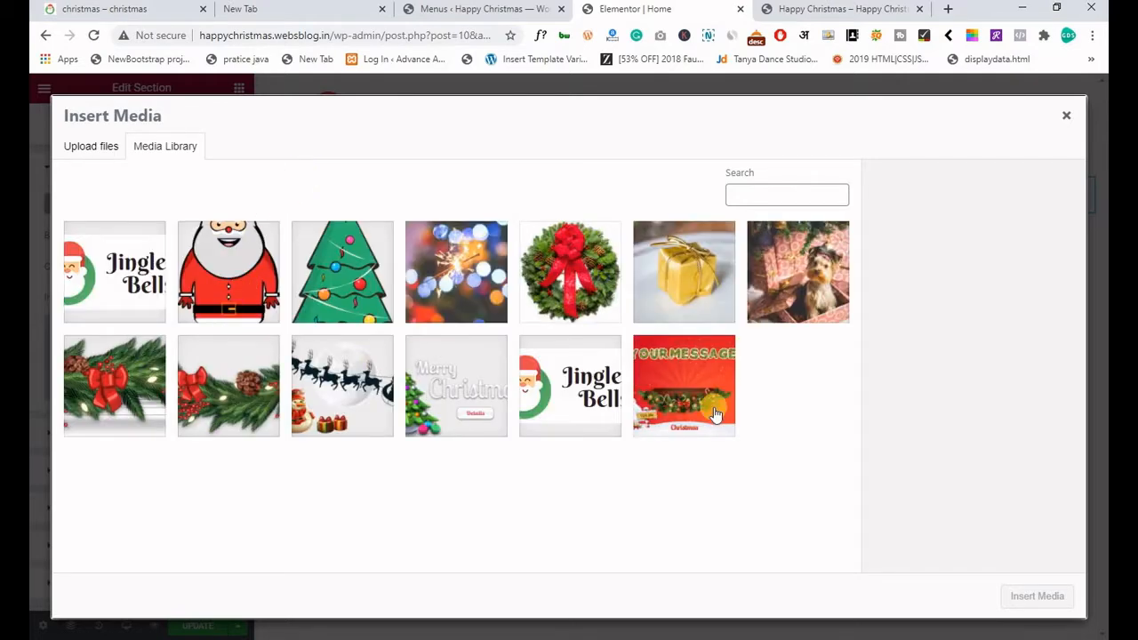
click(714, 413)
click(1031, 595)
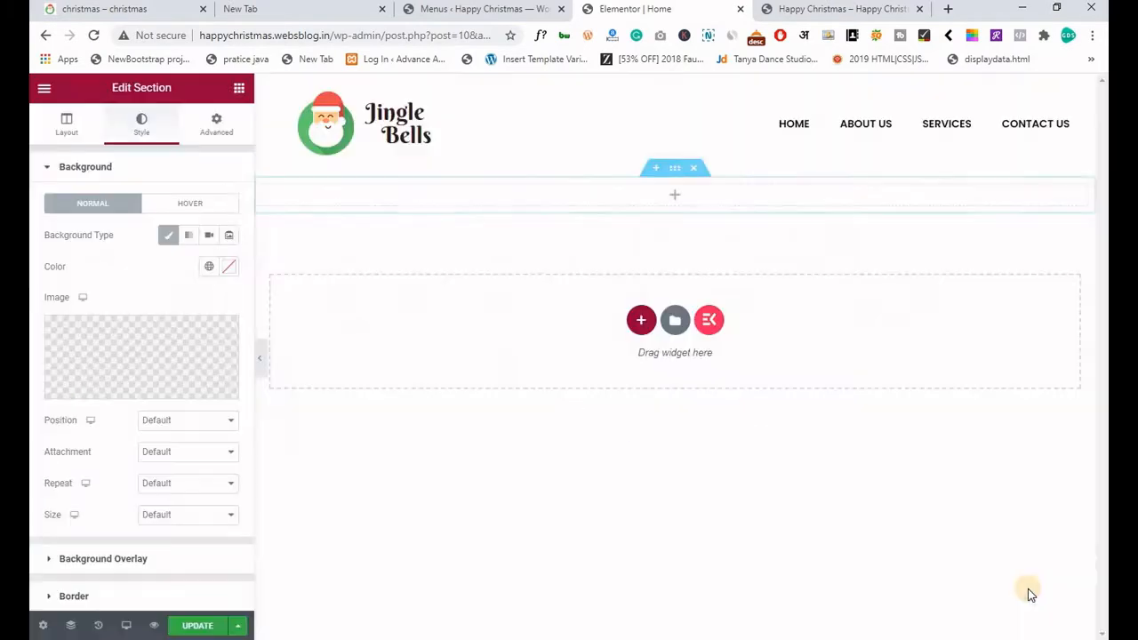
Set the background image's position to Center Center, repeat to No-repeat and size to Cover.
click(165, 425)
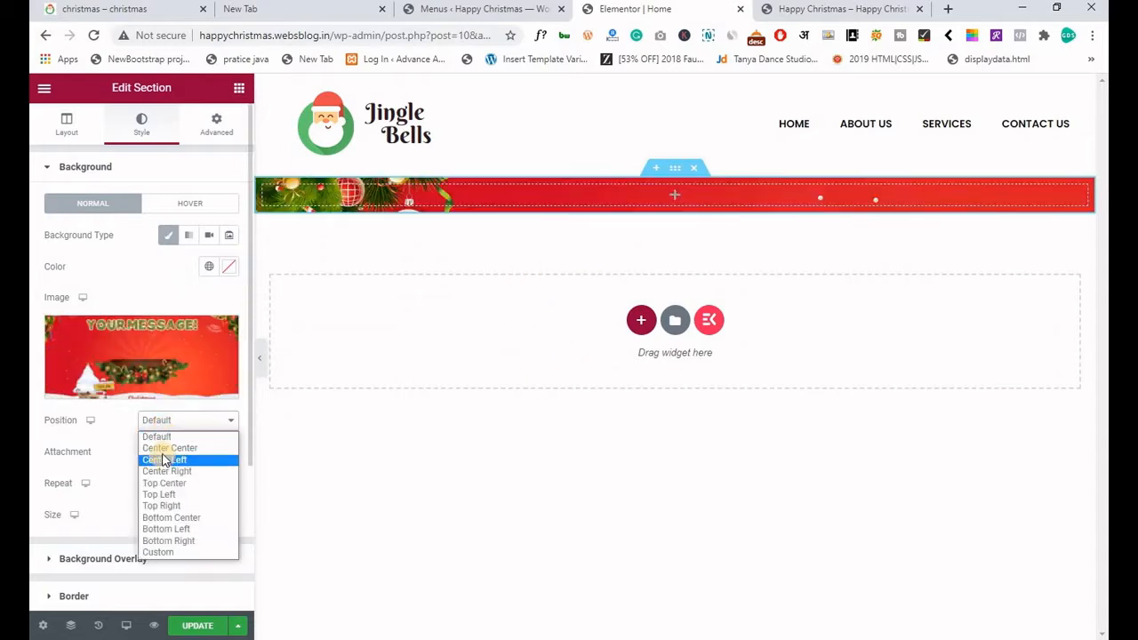
click(163, 447)
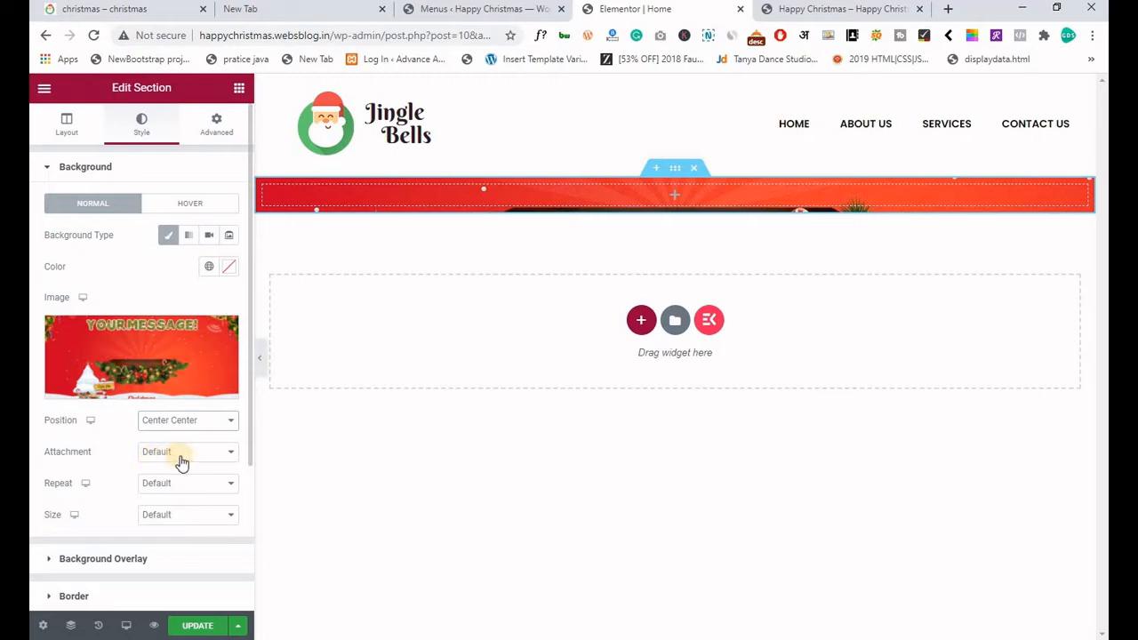
click(174, 483)
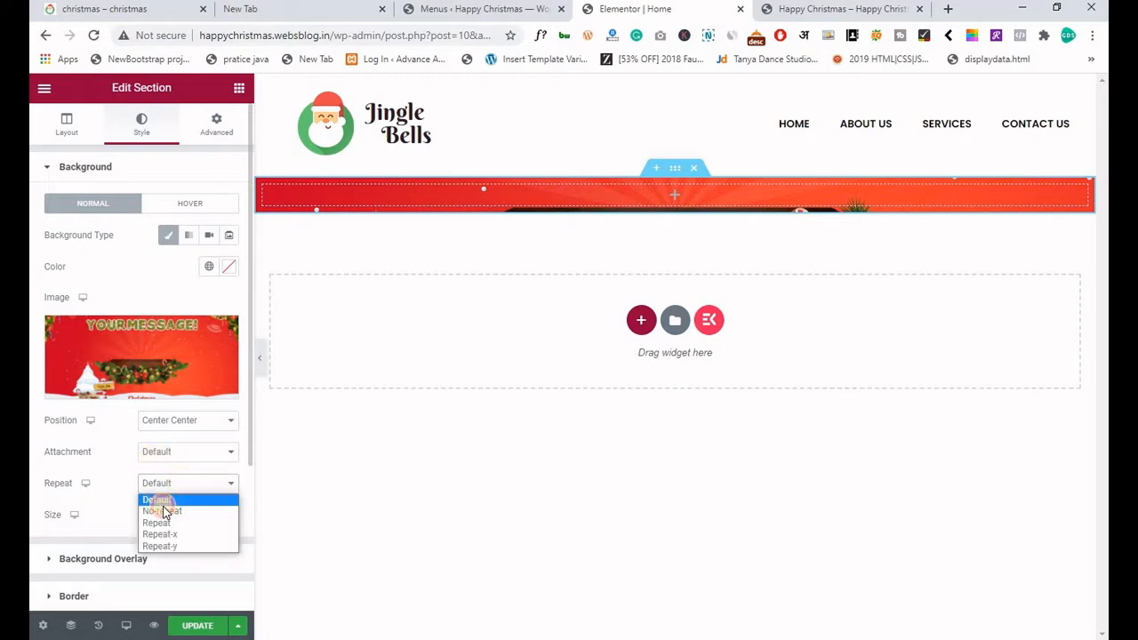
click(158, 508)
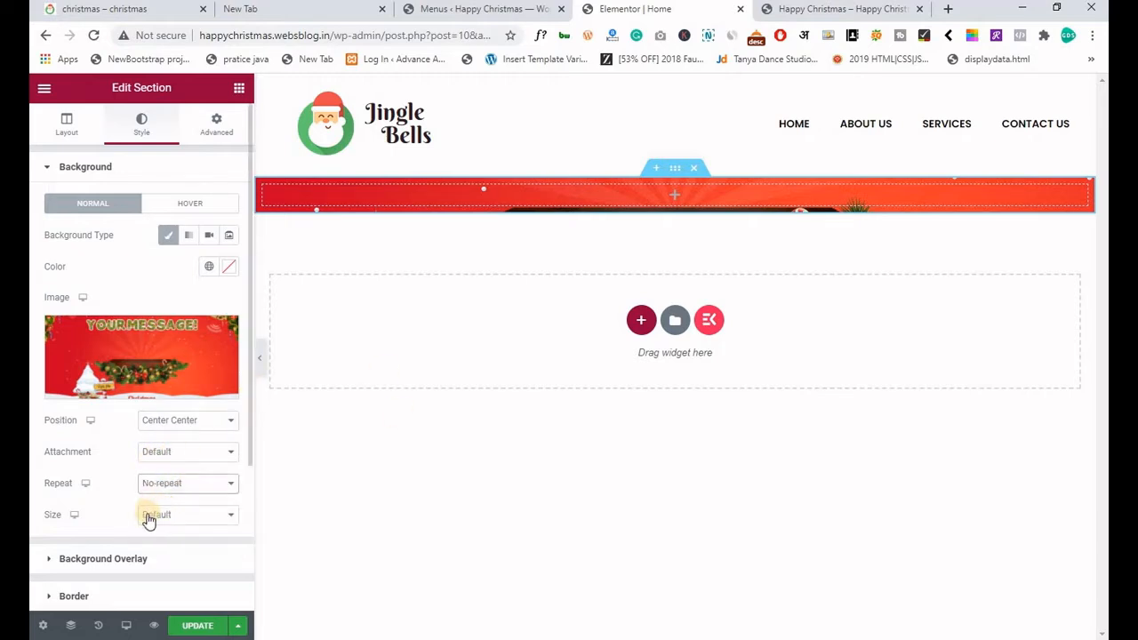
click(151, 515)
click(153, 554)
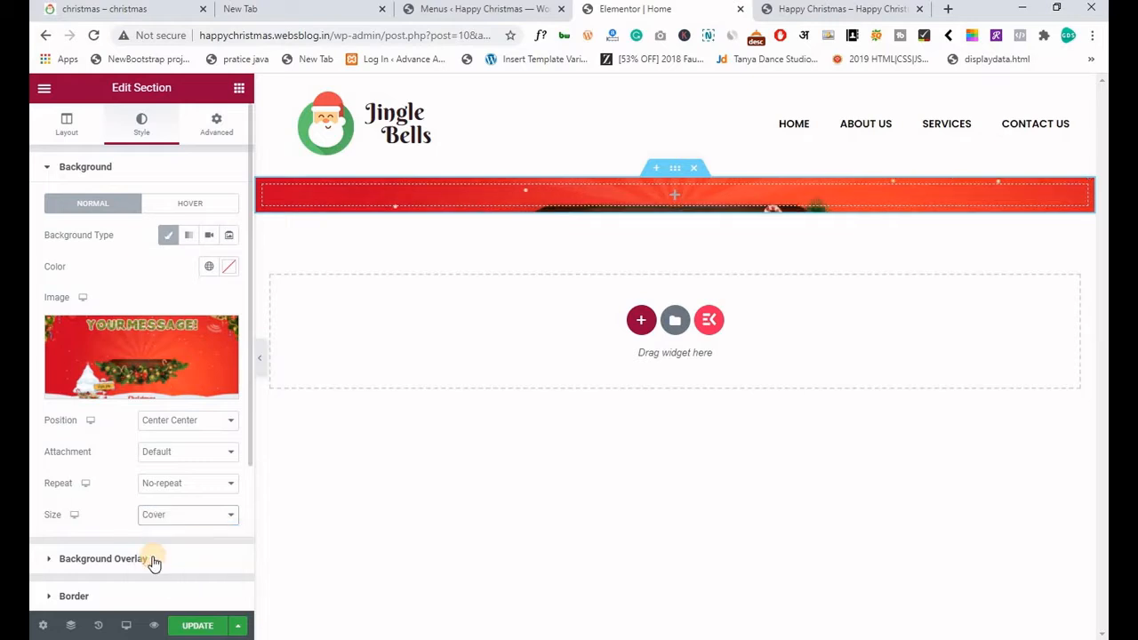
Set the section's top and bottom padding to 20 percent.
click(218, 134)
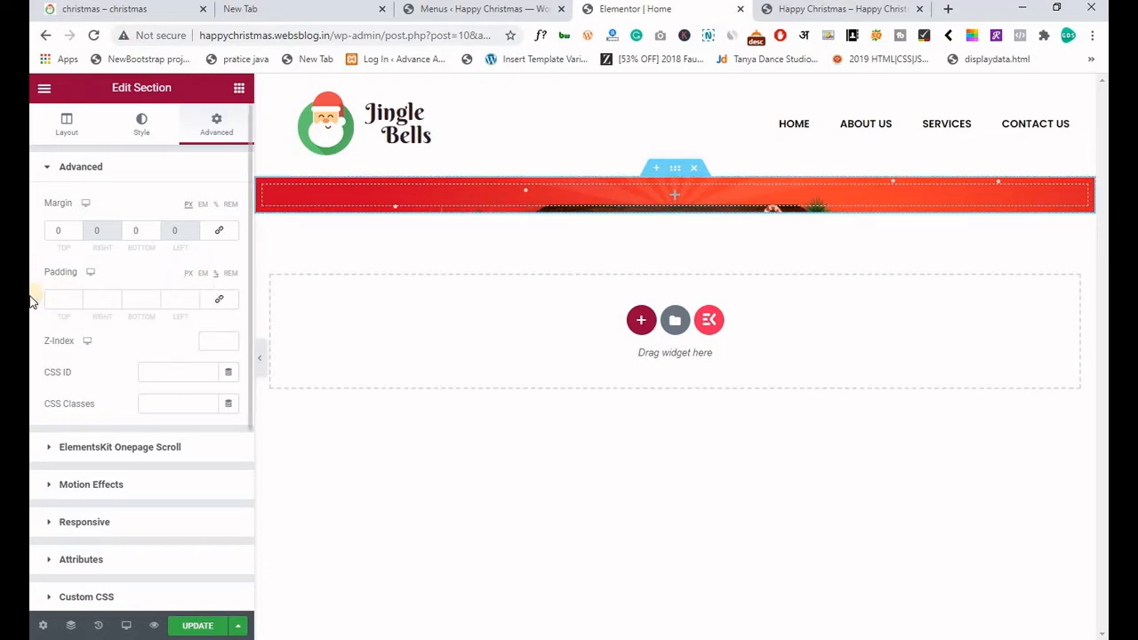
click(57, 299)
text(20)
key(Tab)
key(Tab)
text(20)
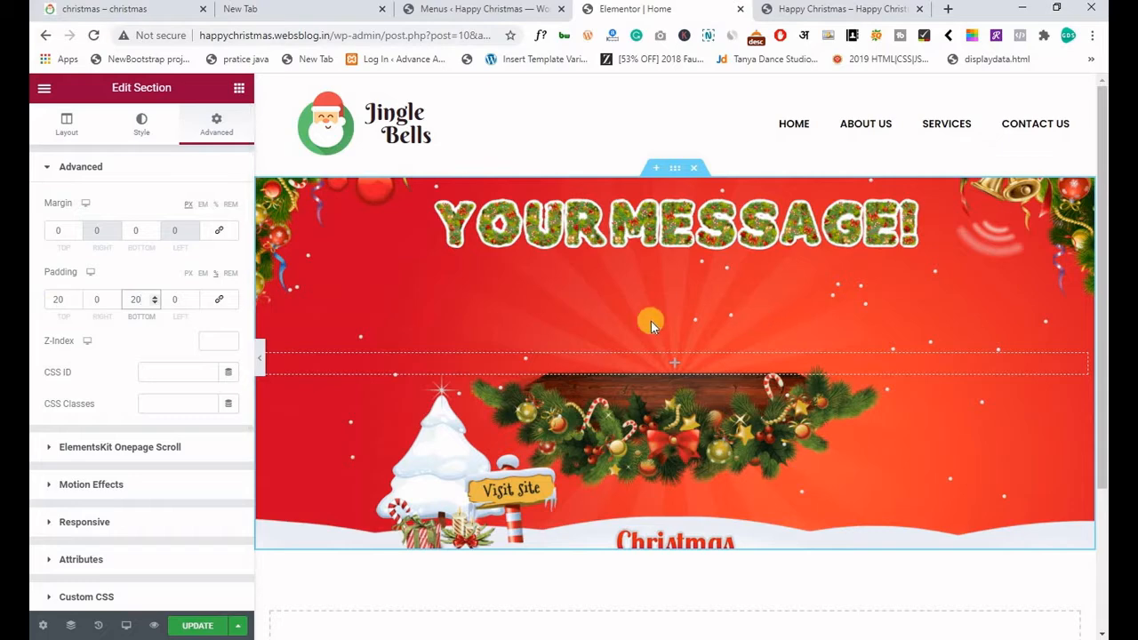
Increase the section's top padding to 28 percent and update the page.
click(47, 293)
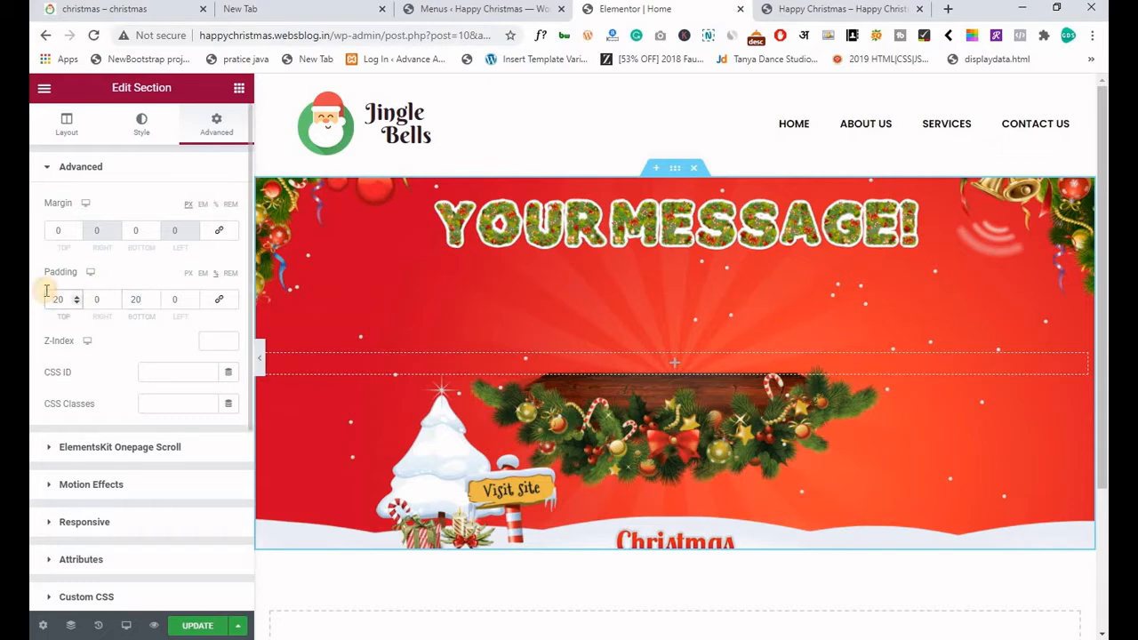
key(Up)
key(Up)
key(Up)
key(Up)
key(Up)
key(Up)
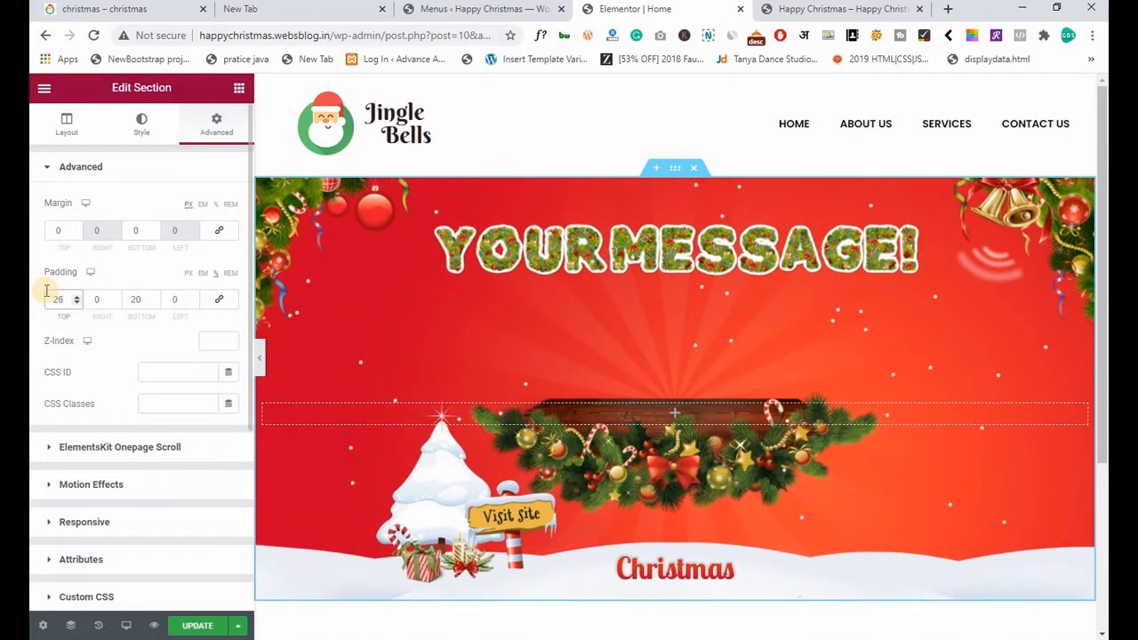
key(Up)
key(Up)
key(Up)
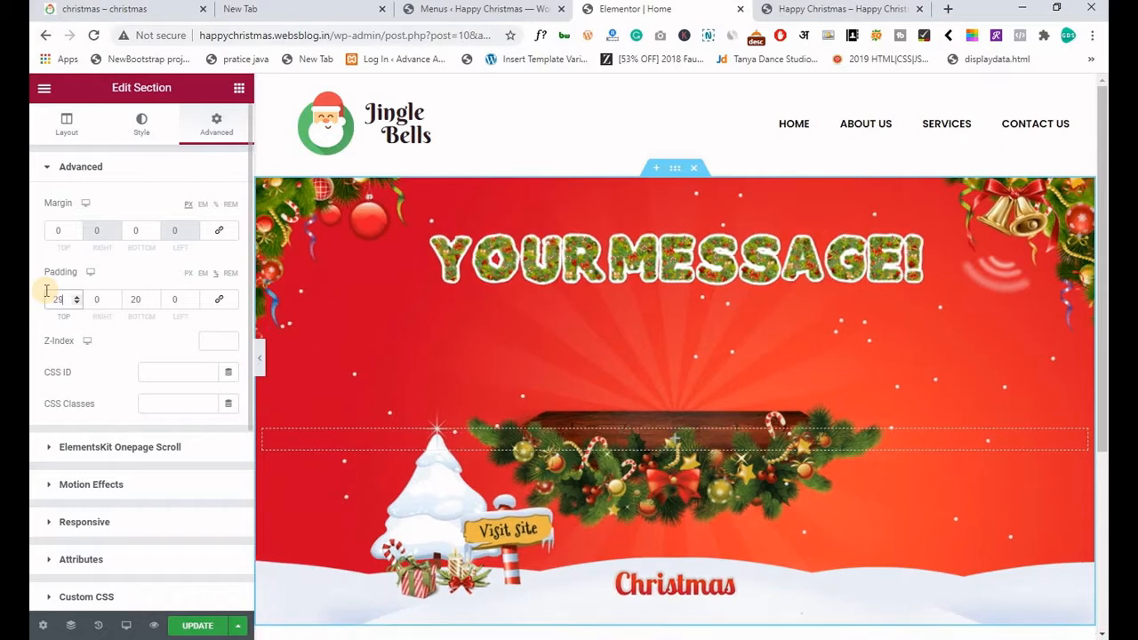
key(Down)
key(Down)
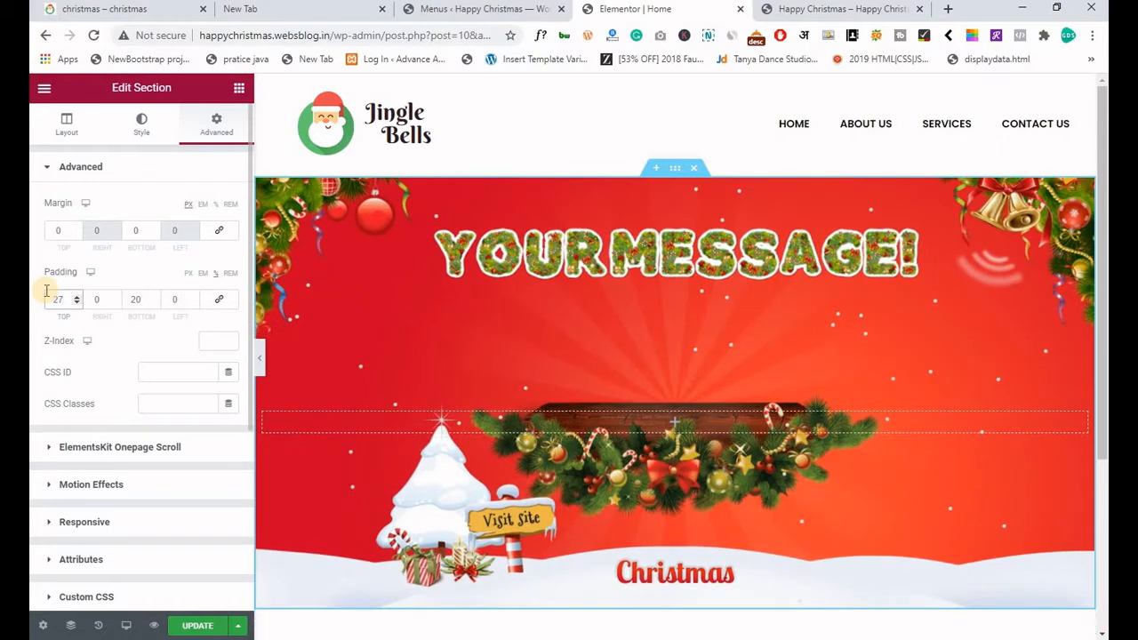
key(Up)
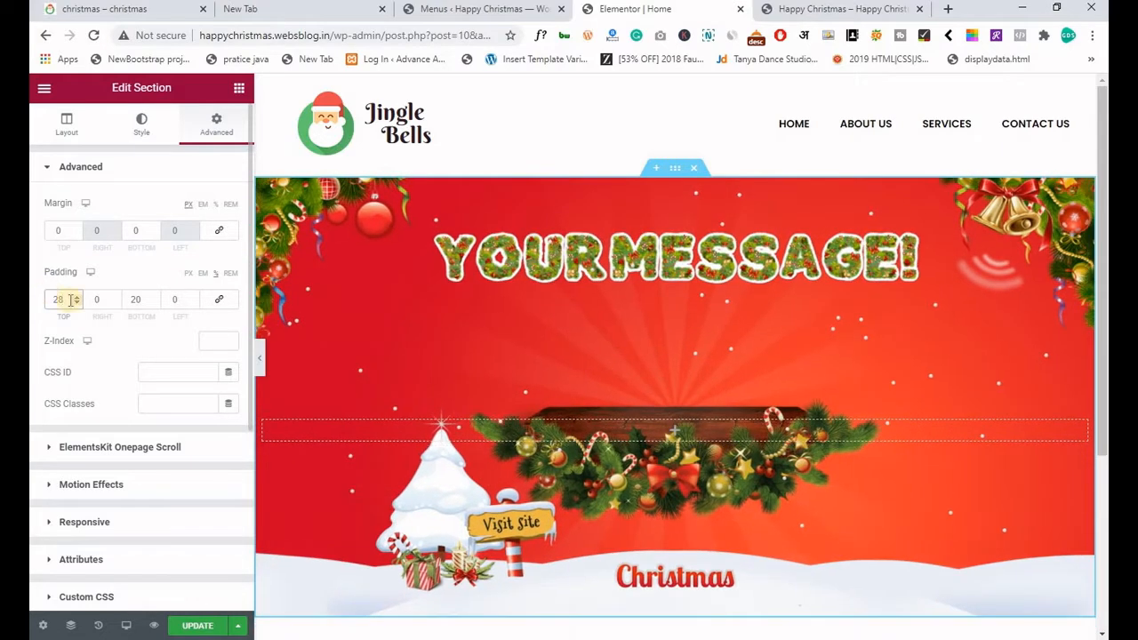
click(198, 626)
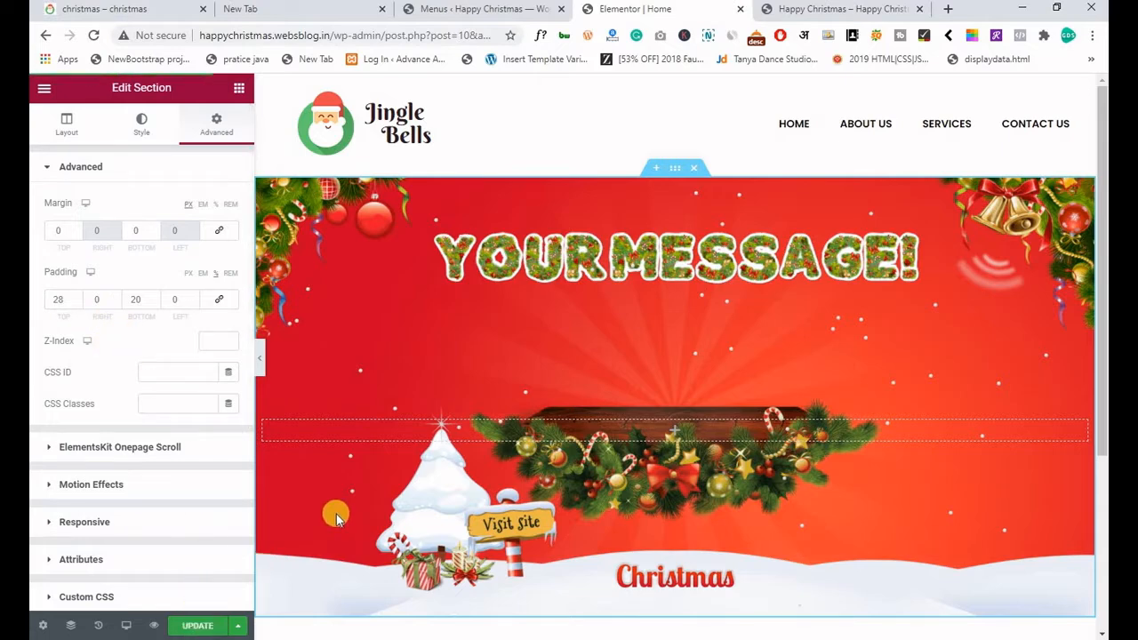
Check the site's front end, then open the WordPress Reading settings, leaving the Menus page without saving.
click(794, 11)
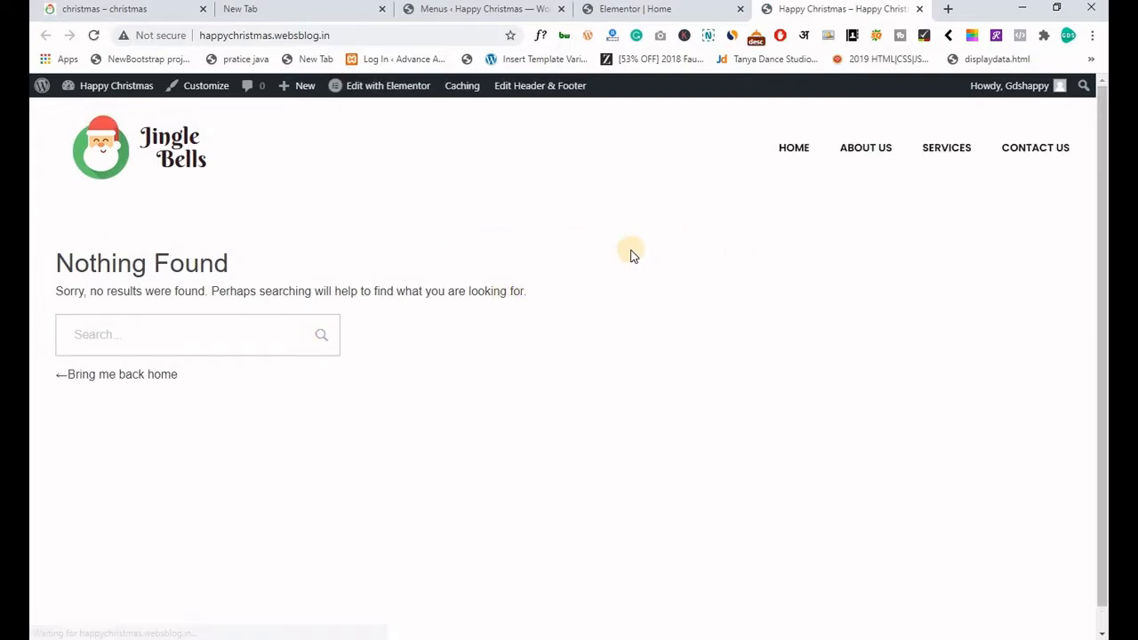
click(452, 11)
scroll(102, 495, down, 1)
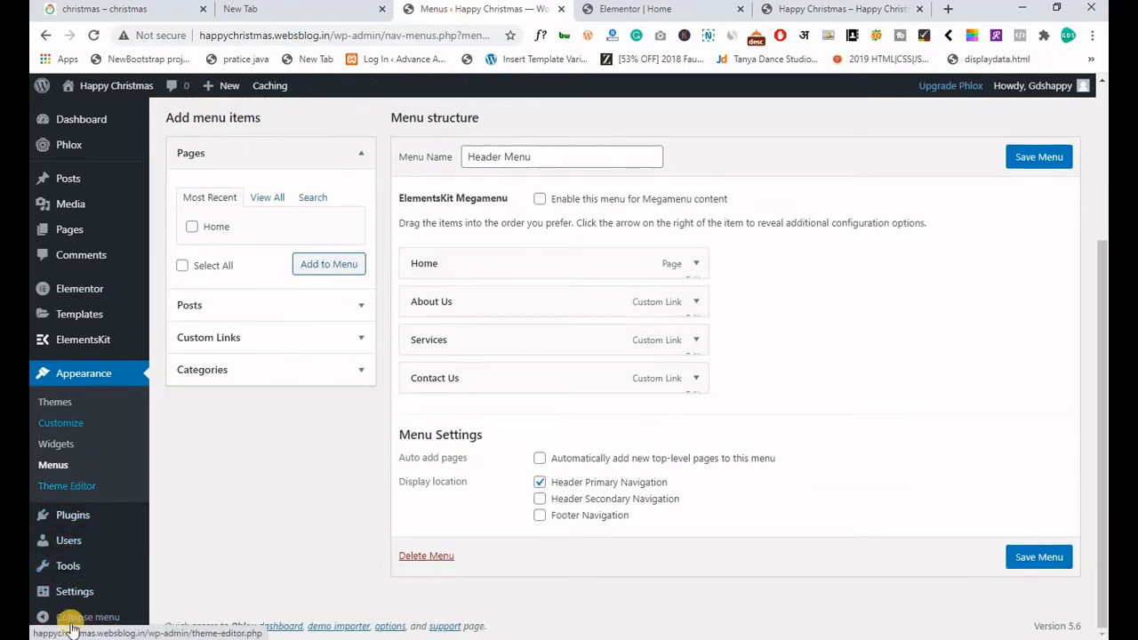
click(71, 591)
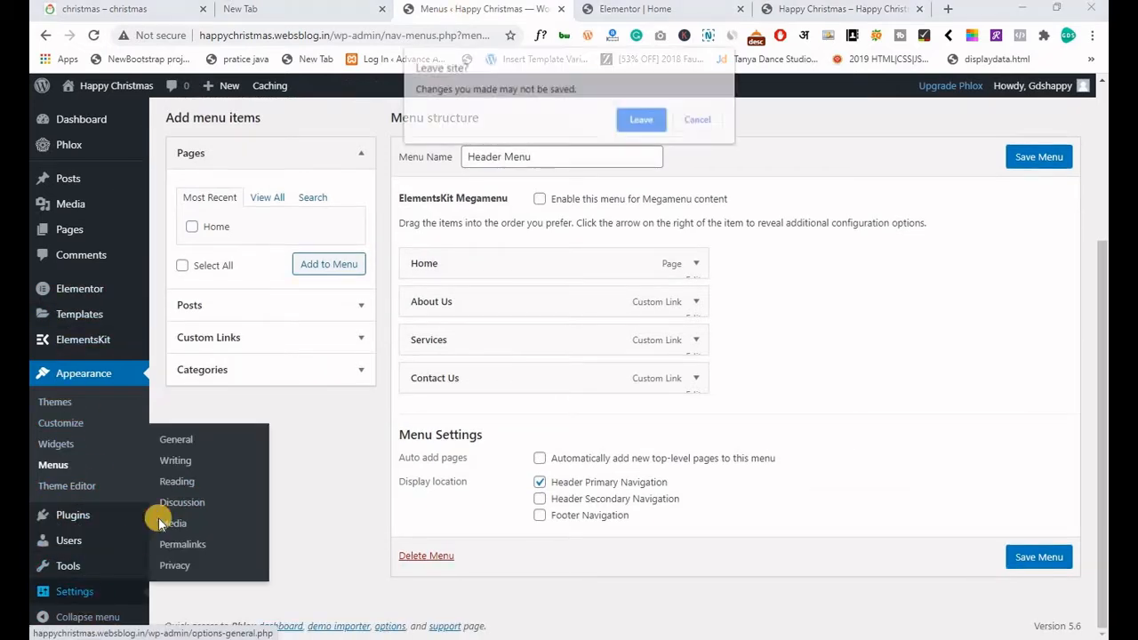
click(693, 119)
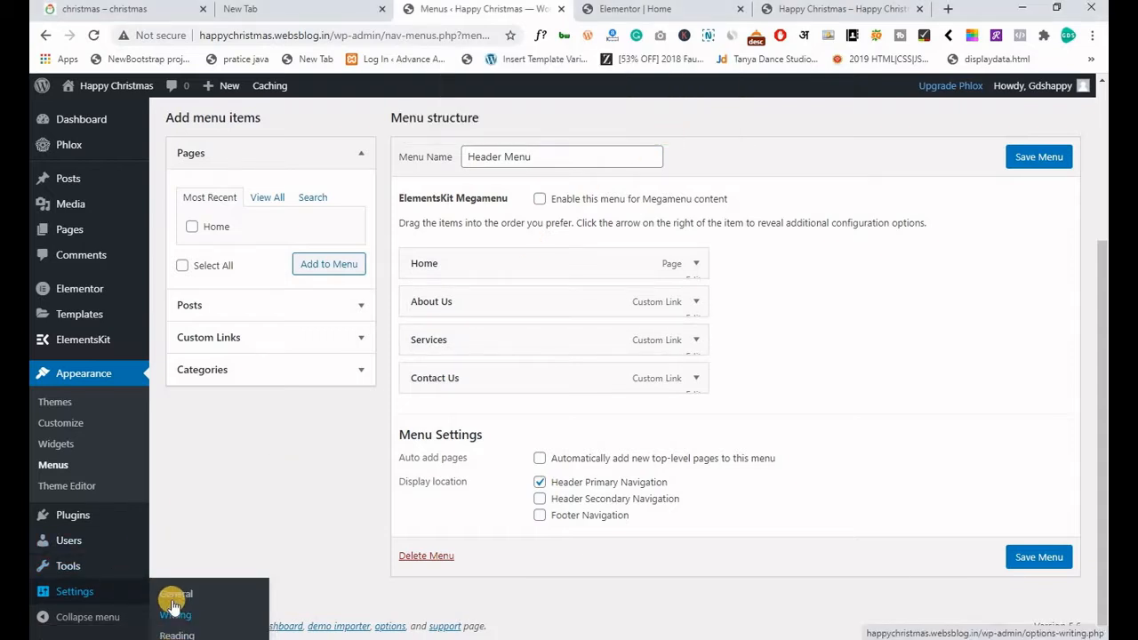
click(96, 594)
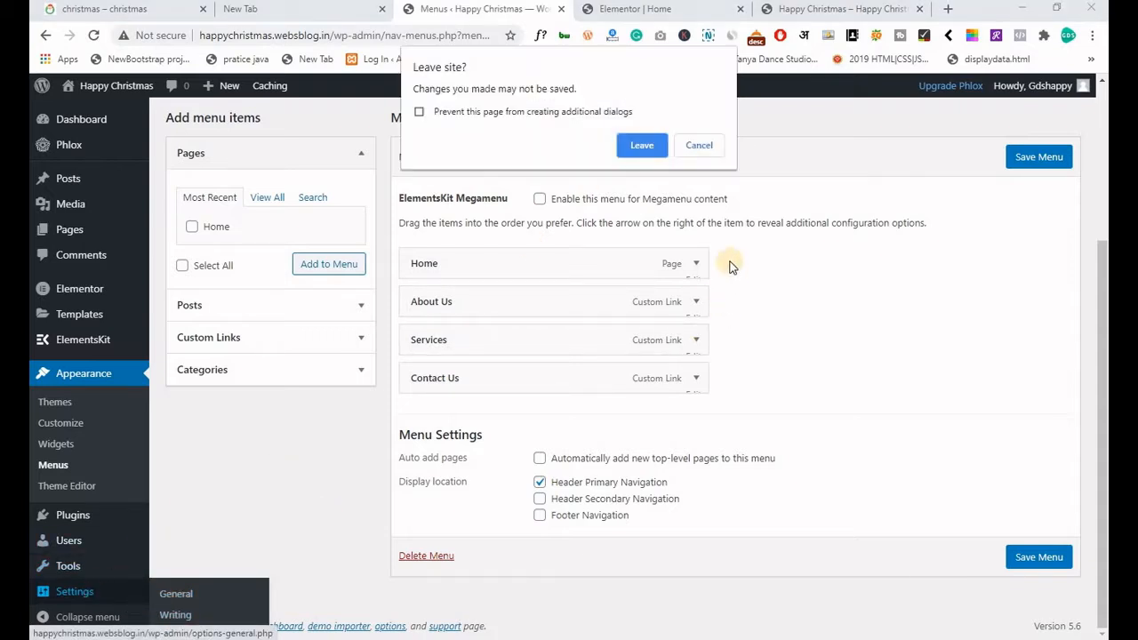
click(642, 149)
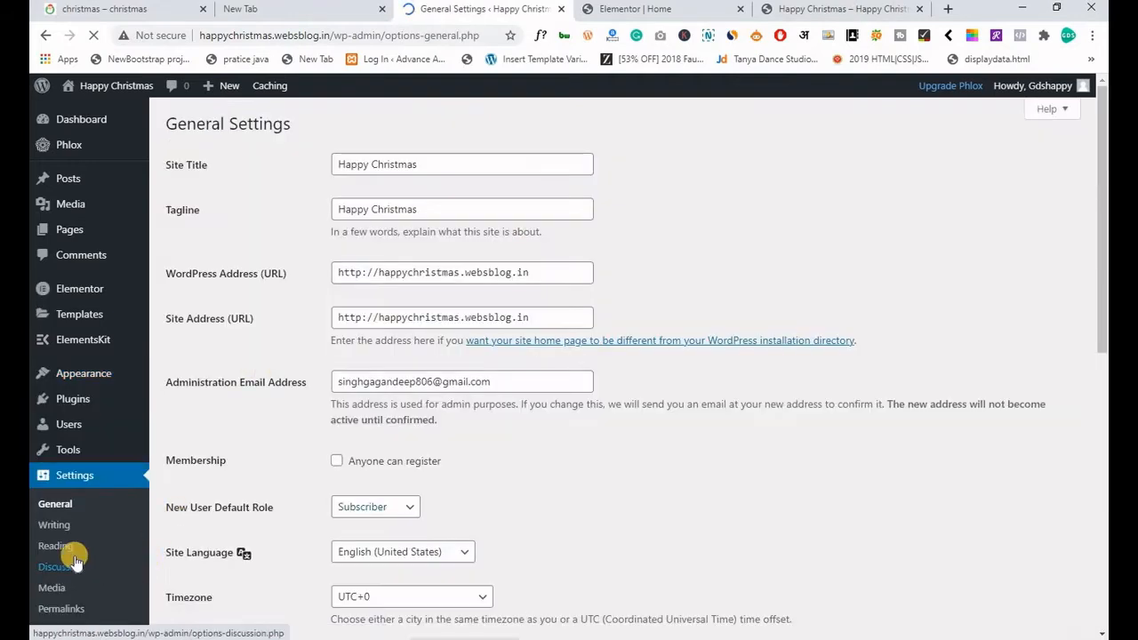
click(56, 547)
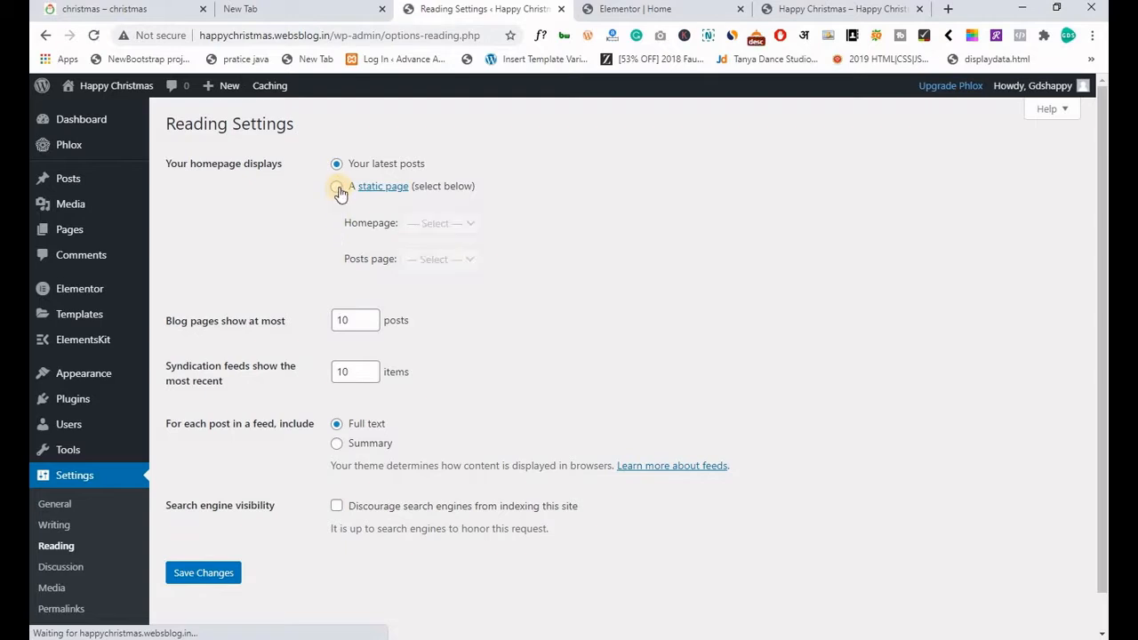
Make the homepage display a static page, choose Home as the homepage and save the changes.
click(337, 188)
click(435, 224)
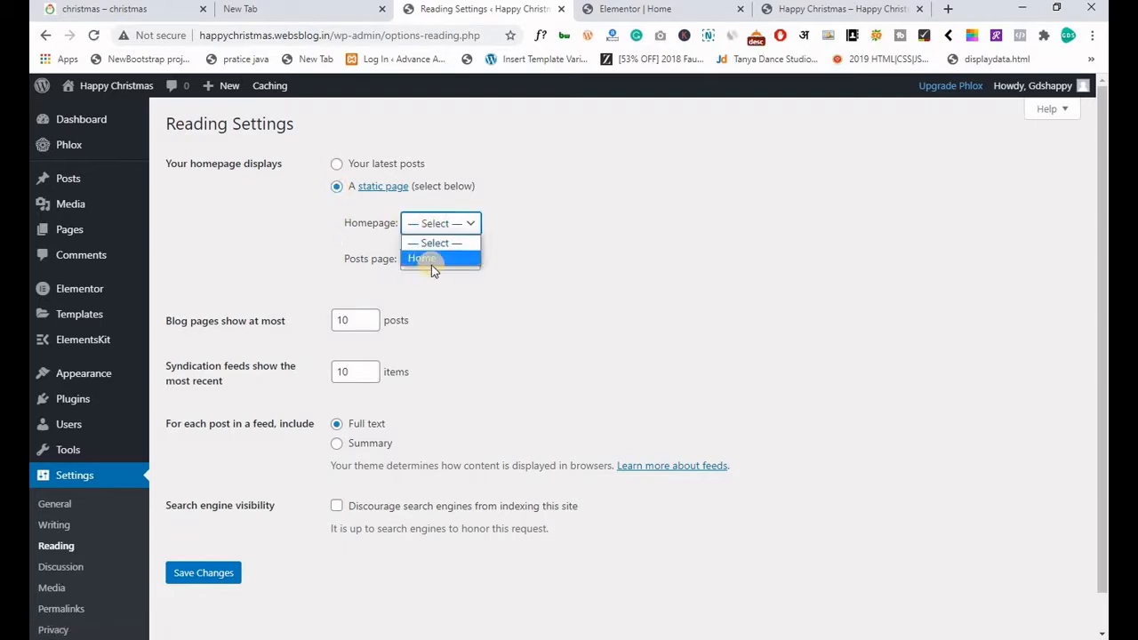
click(433, 259)
click(220, 576)
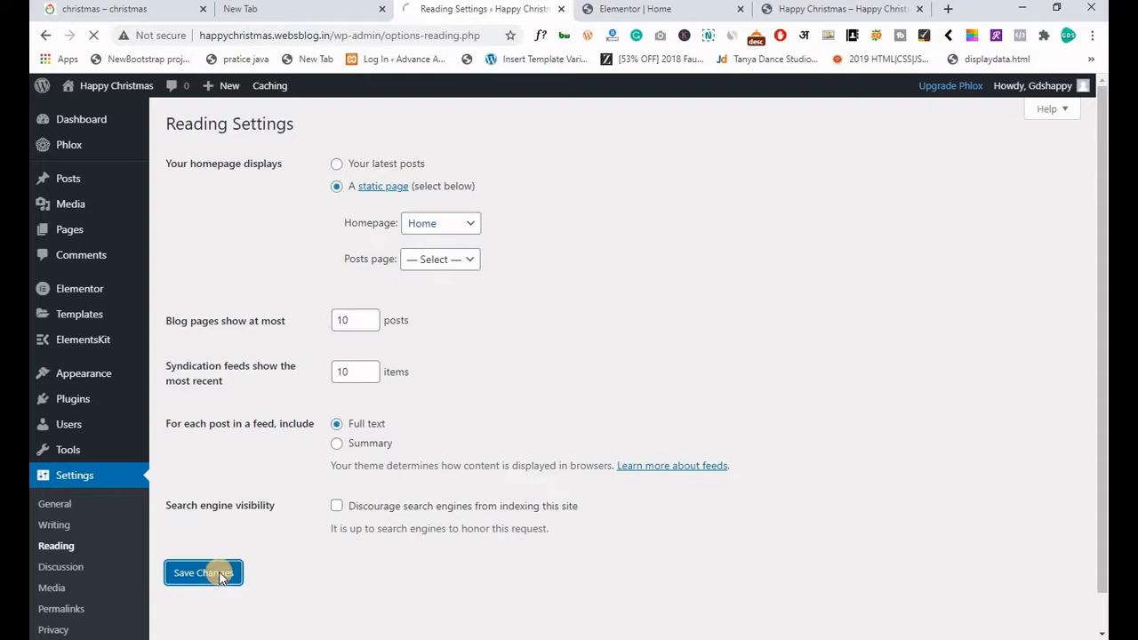
View the site's front end and examine the new hero banner on the homepage.
click(791, 10)
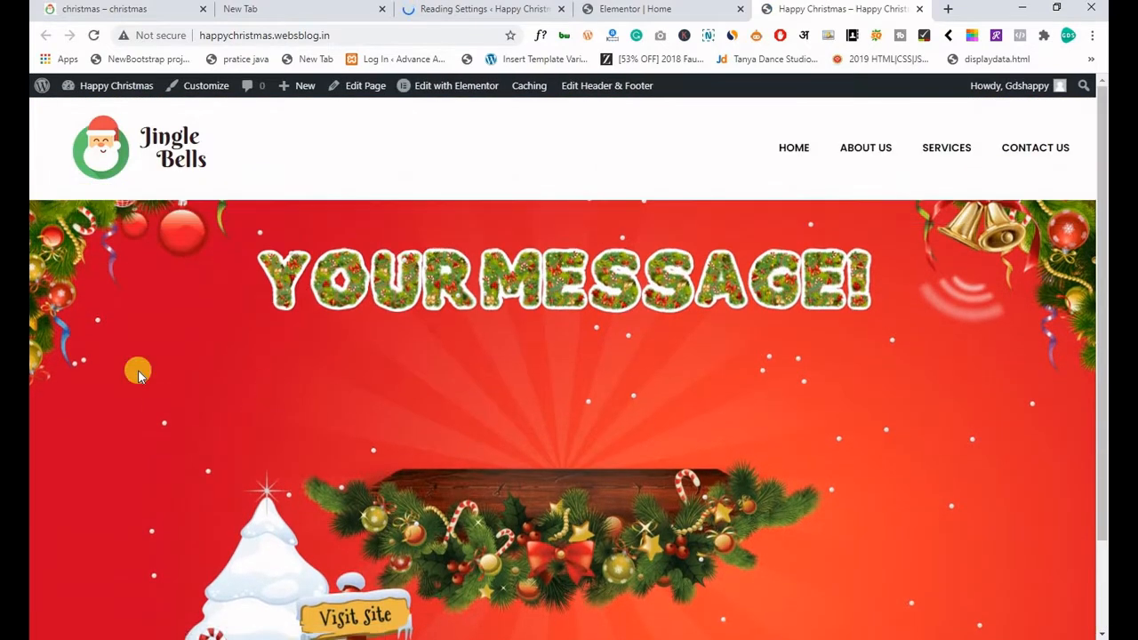
scroll(191, 362, down, 2)
scroll(189, 364, up, 2)
scroll(139, 364, down, 2)
scroll(139, 363, up, 2)
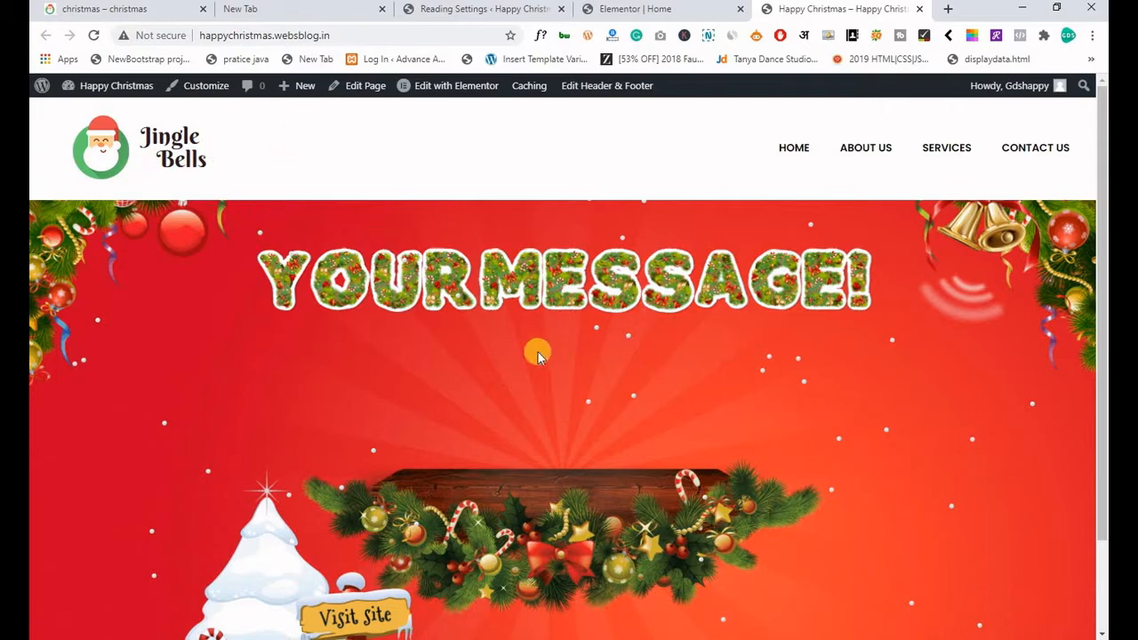
Inspect the header logo in the browser's developer tools and select its aux-widget-logo container.
right_click(394, 339)
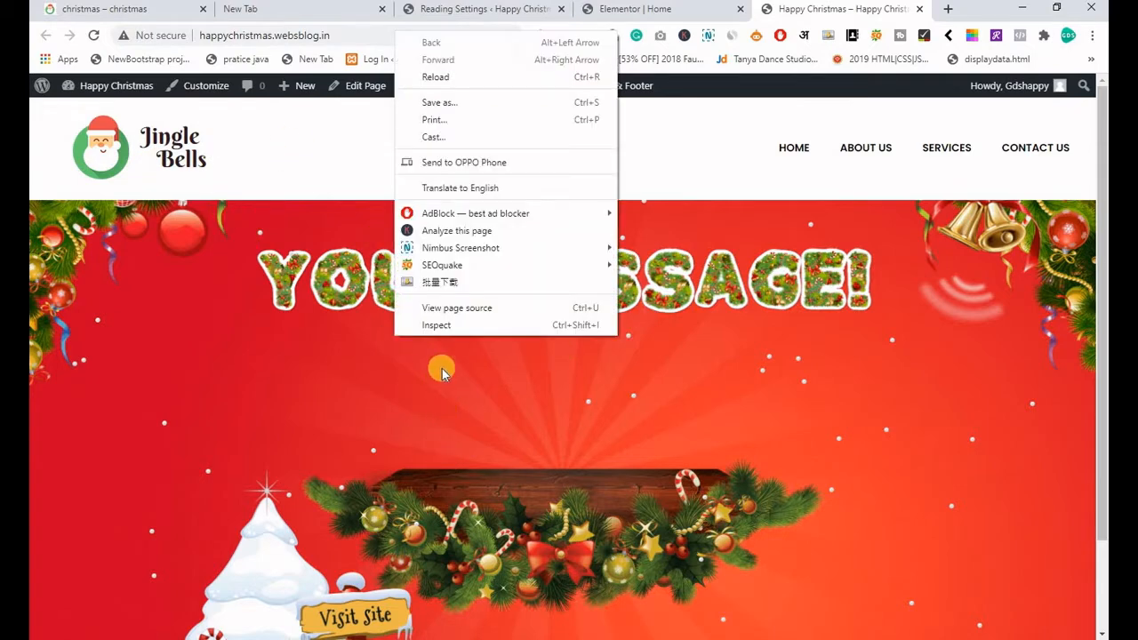
click(459, 325)
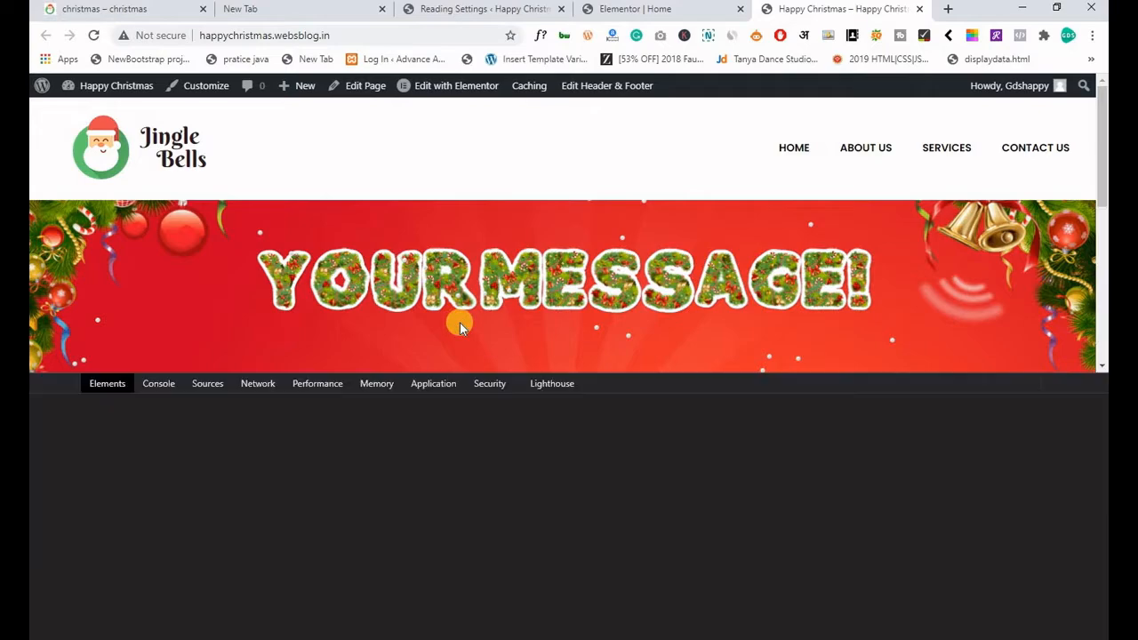
click(64, 385)
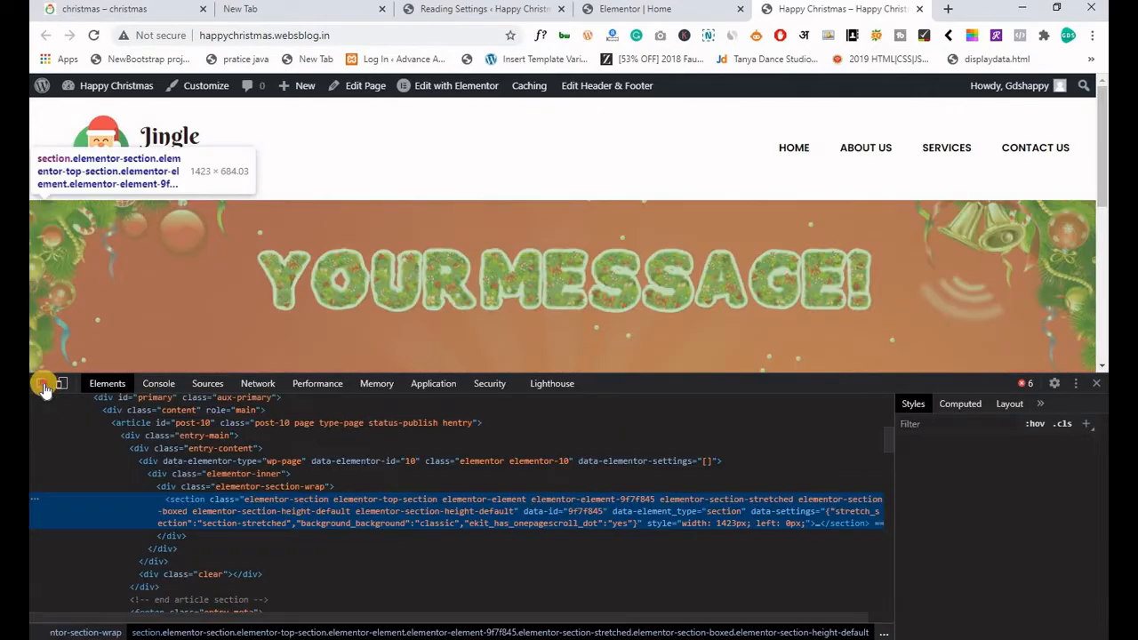
click(104, 149)
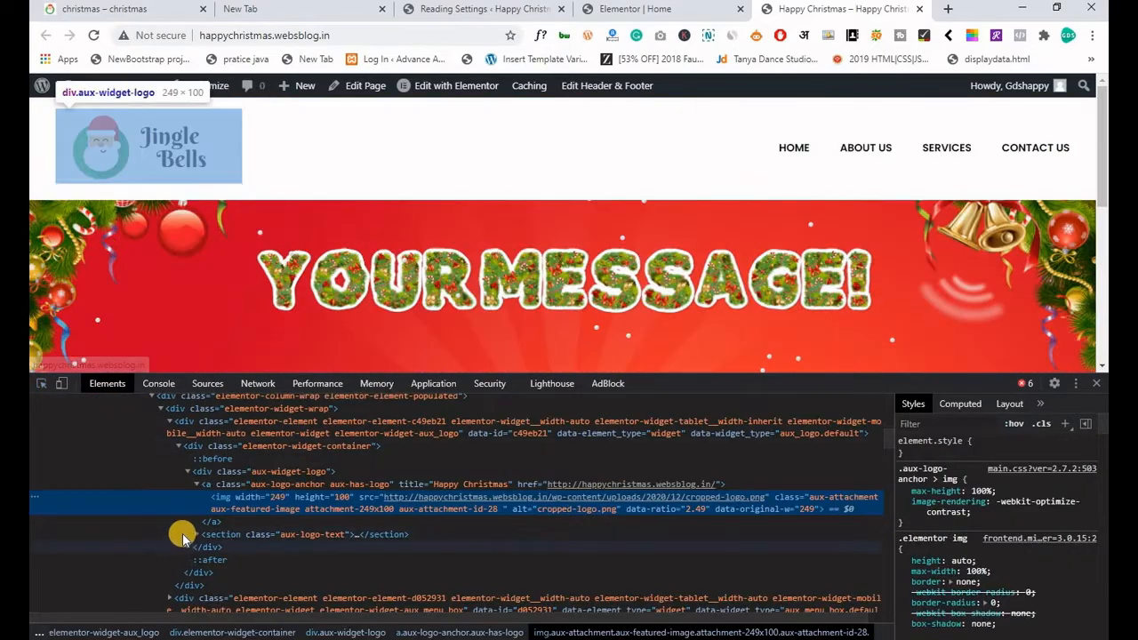
click(276, 472)
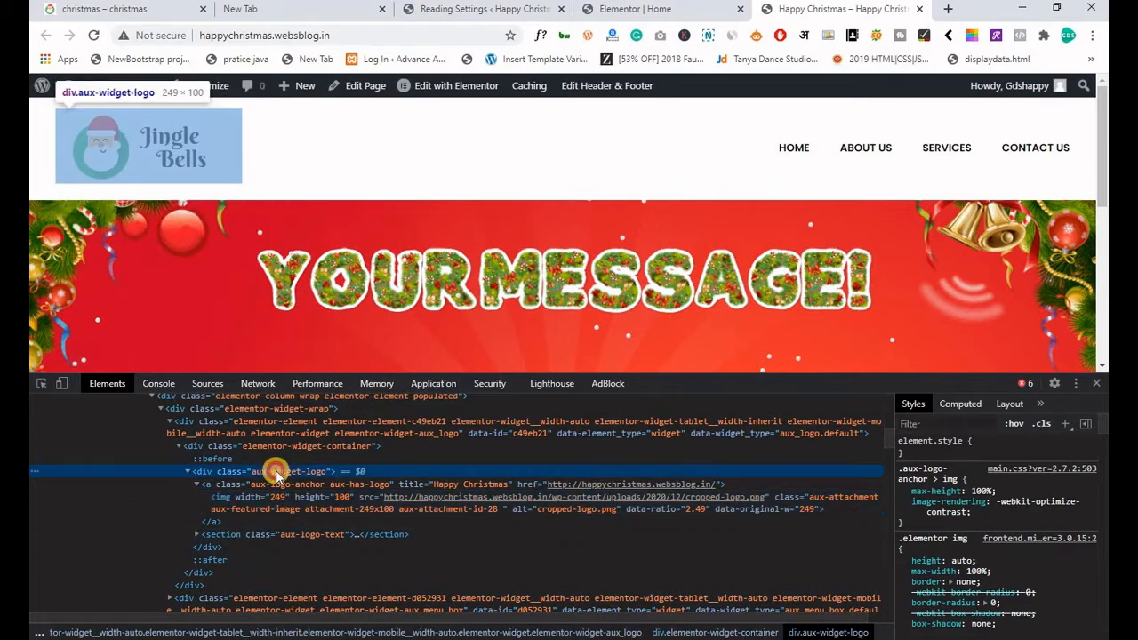
Add a trial style rule for .aux-widget-logo img with a width of 160px.
click(1064, 426)
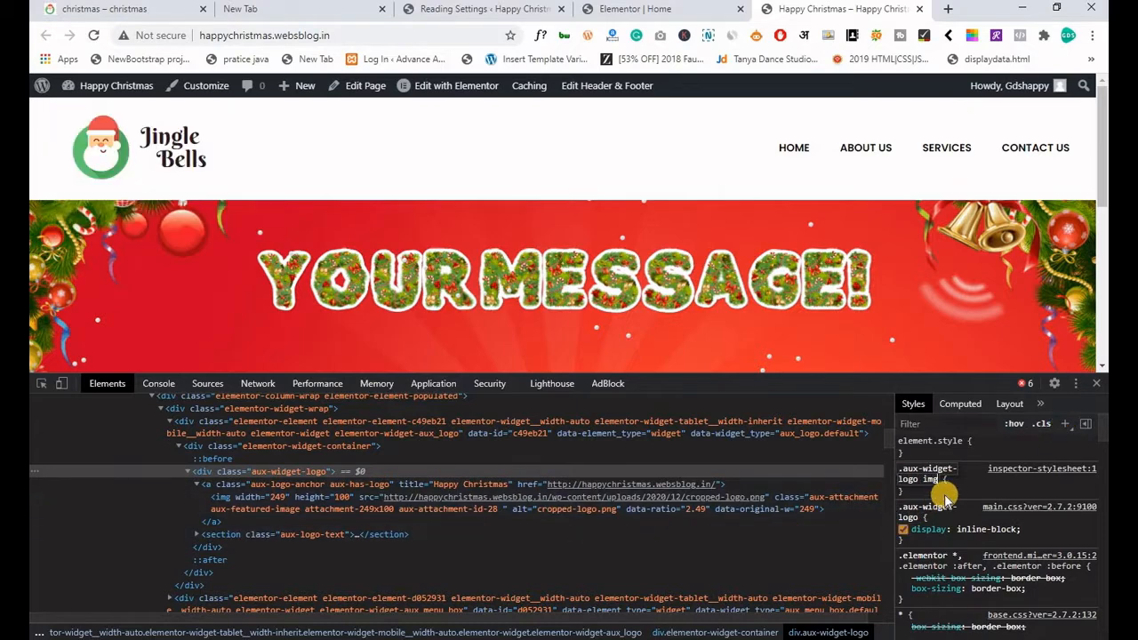
key(Return)
text(width)
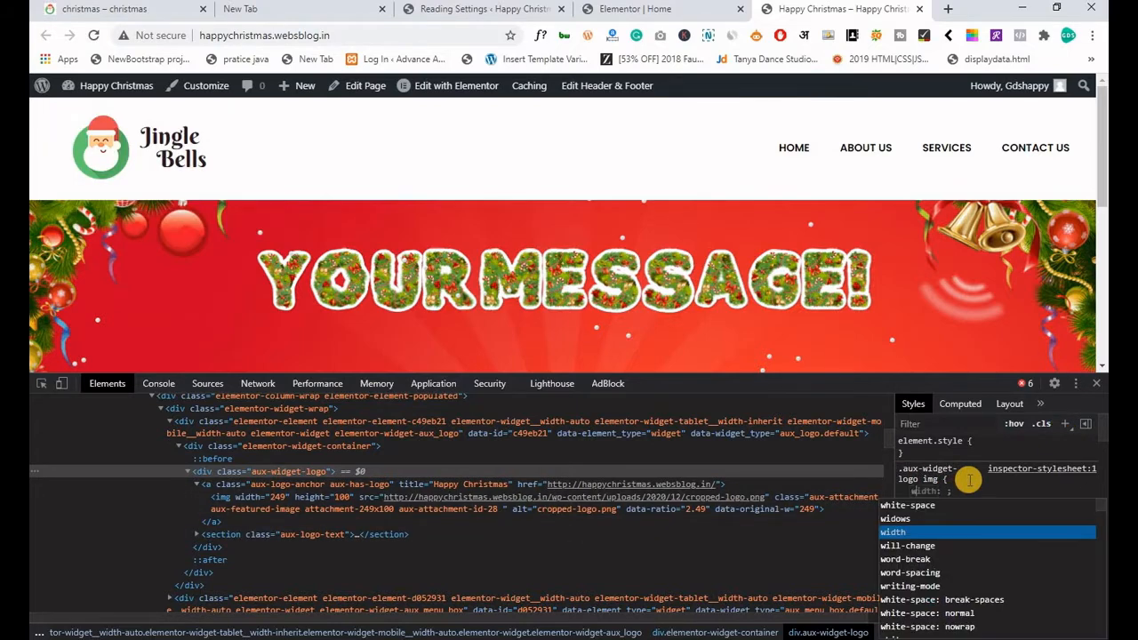
key(Return)
text(160)
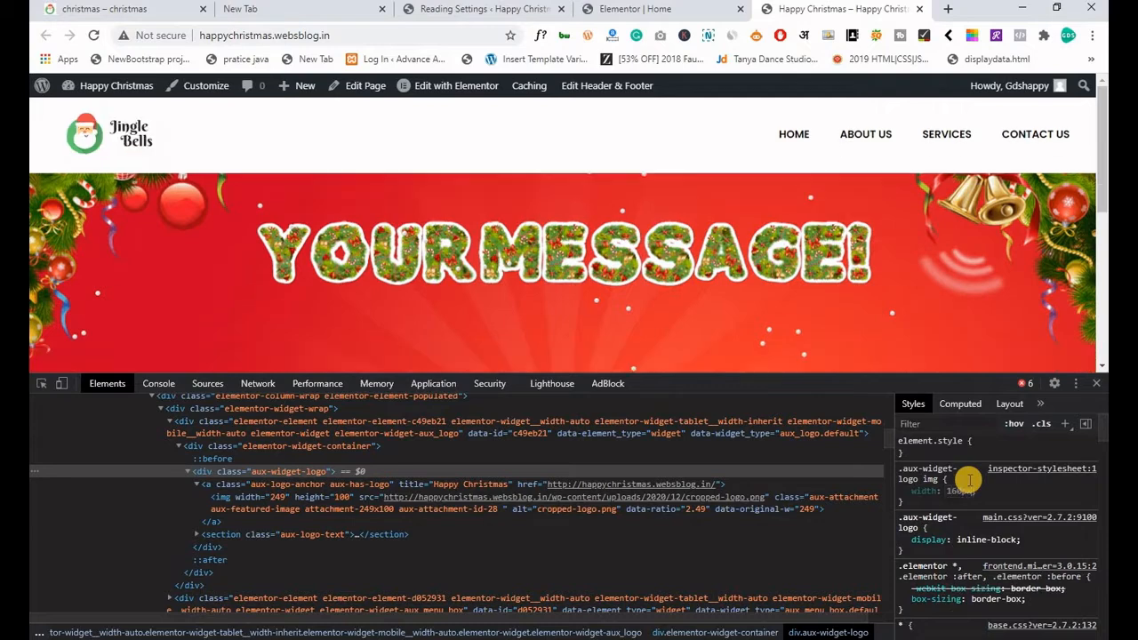
Copy the logo width rule into the WordPress Customizer's Additional CSS and publish it.
click(923, 503)
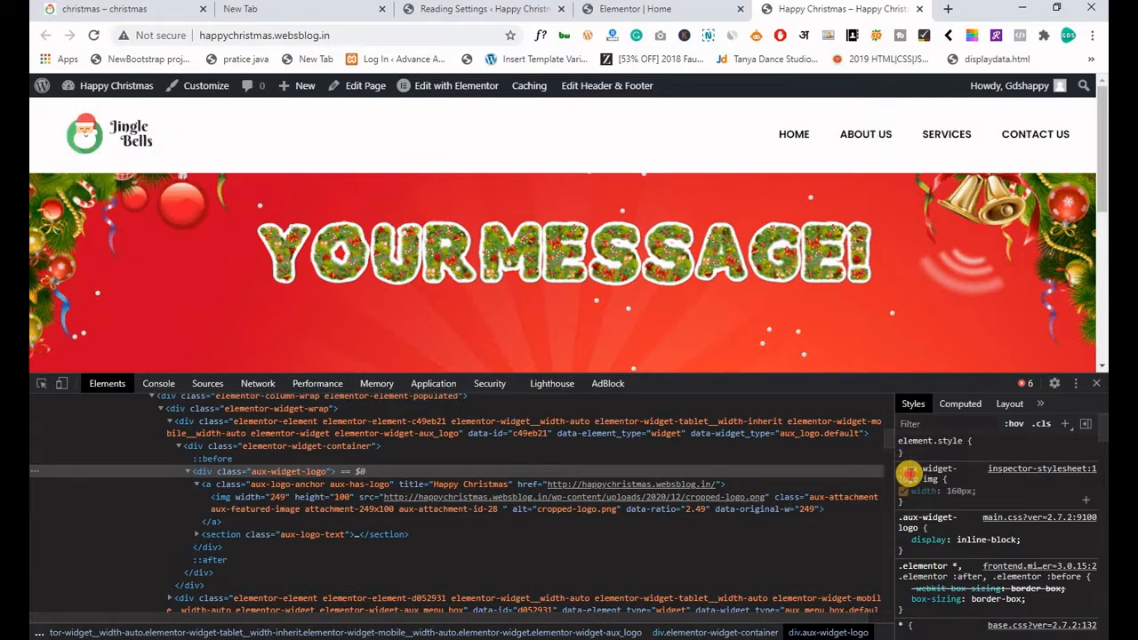
click(508, 11)
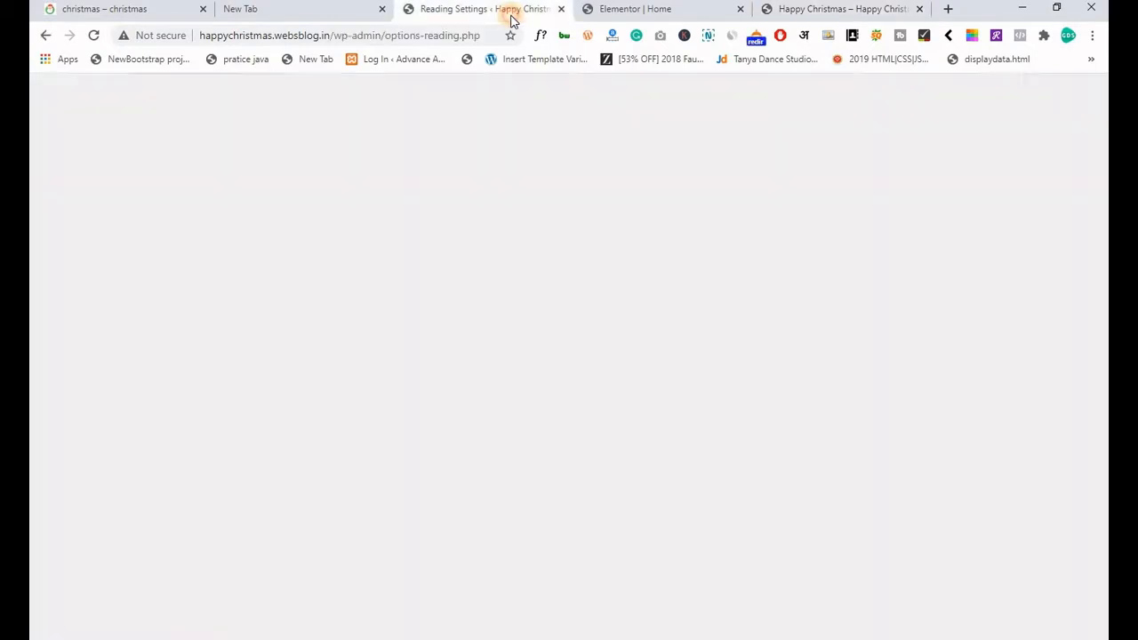
mouse_move(97, 378)
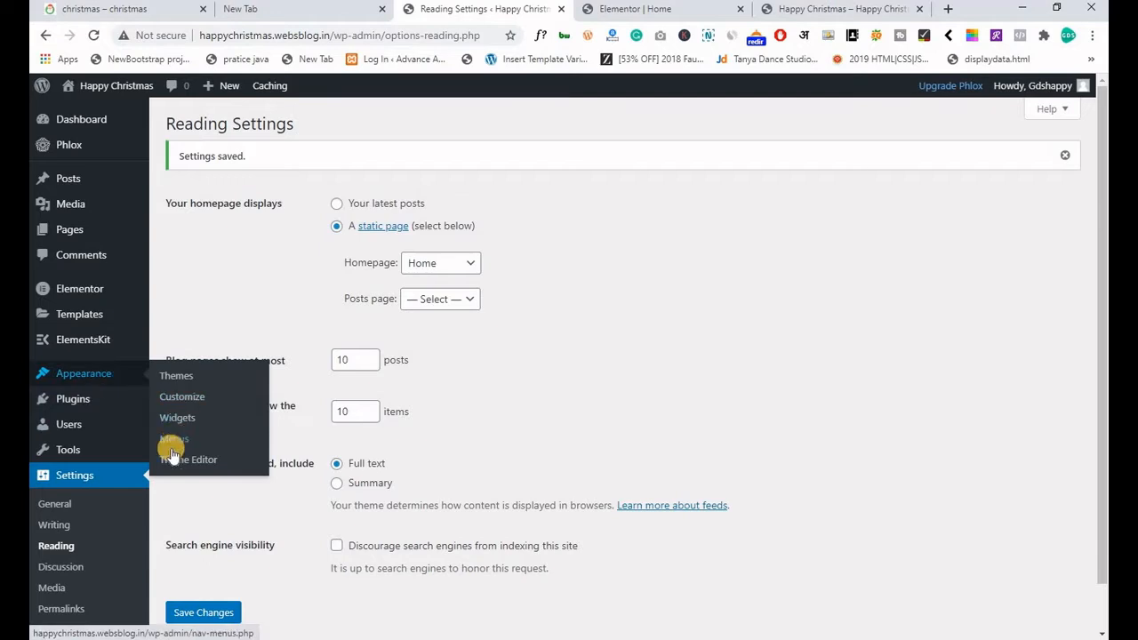
click(185, 400)
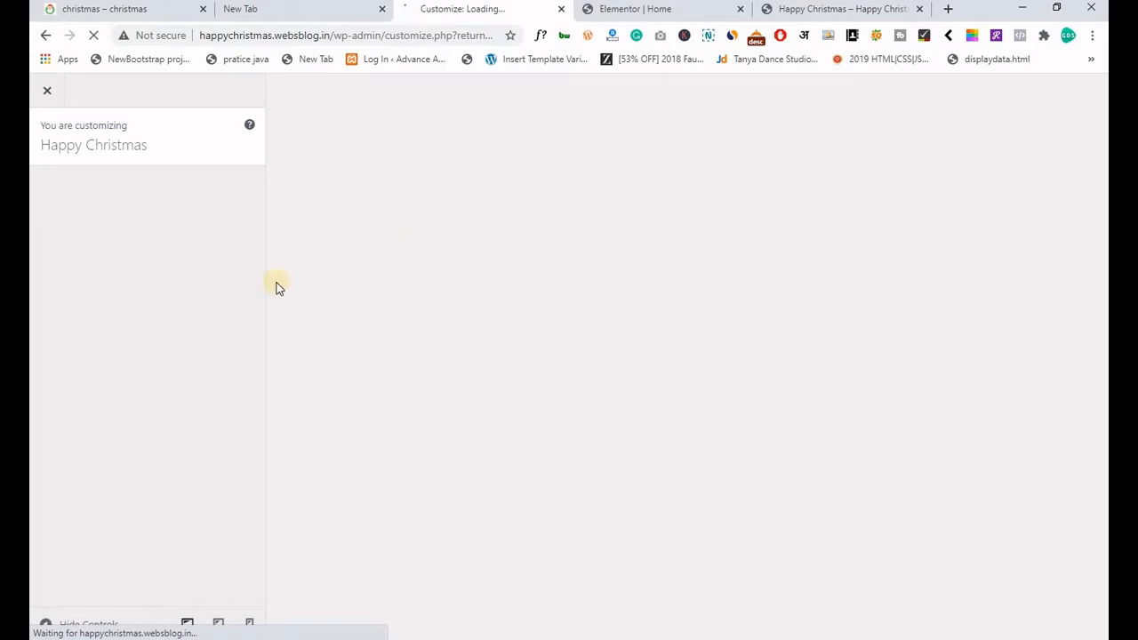
scroll(150, 347, down, 1)
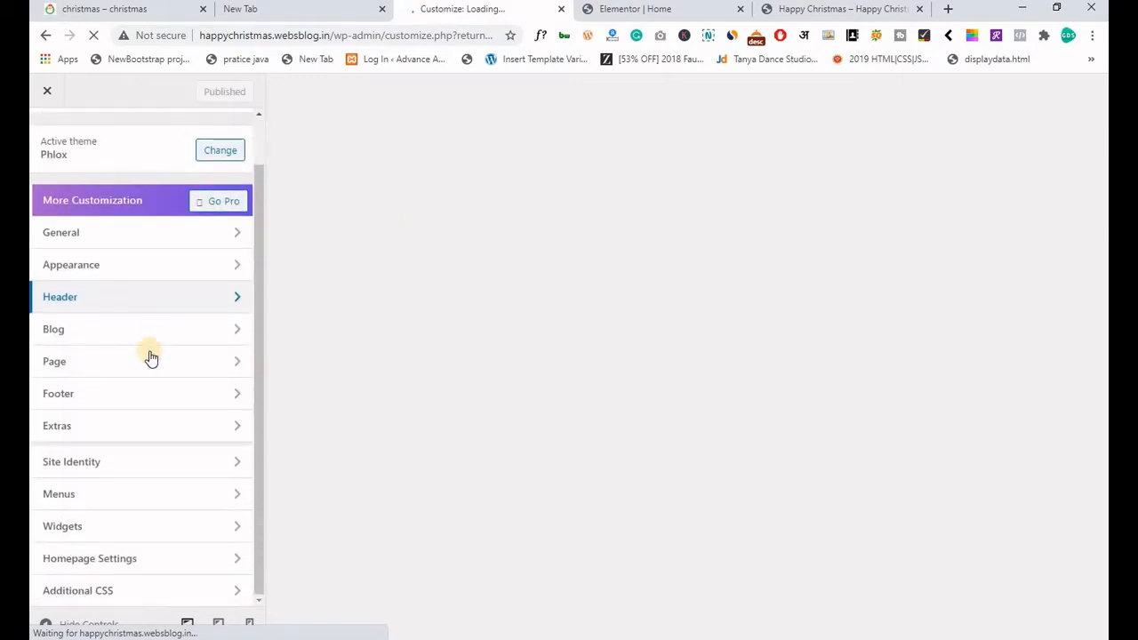
click(104, 592)
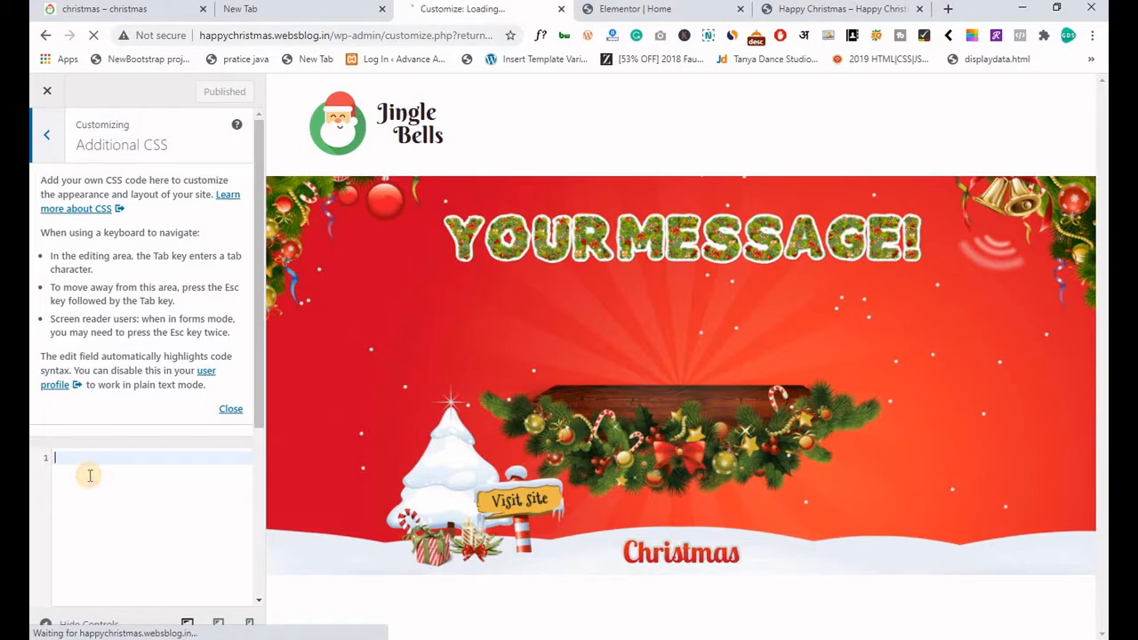
text(.aux-widget-logo img {     width: 160px; })
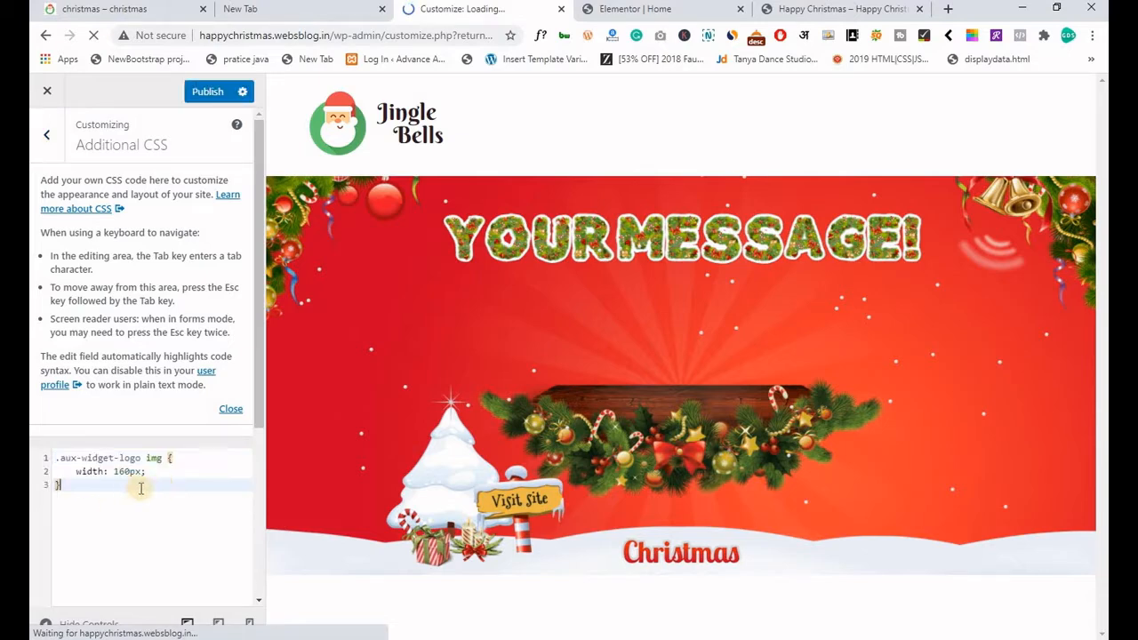
click(197, 101)
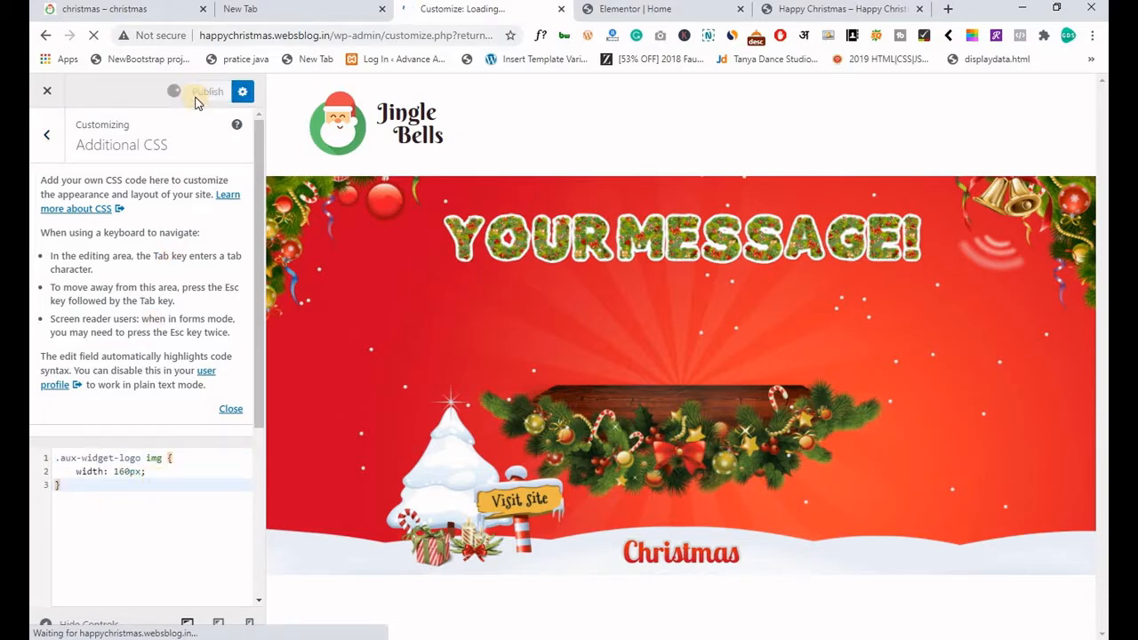
Reload the site's front end, close the developer tools and check the logo size.
click(804, 19)
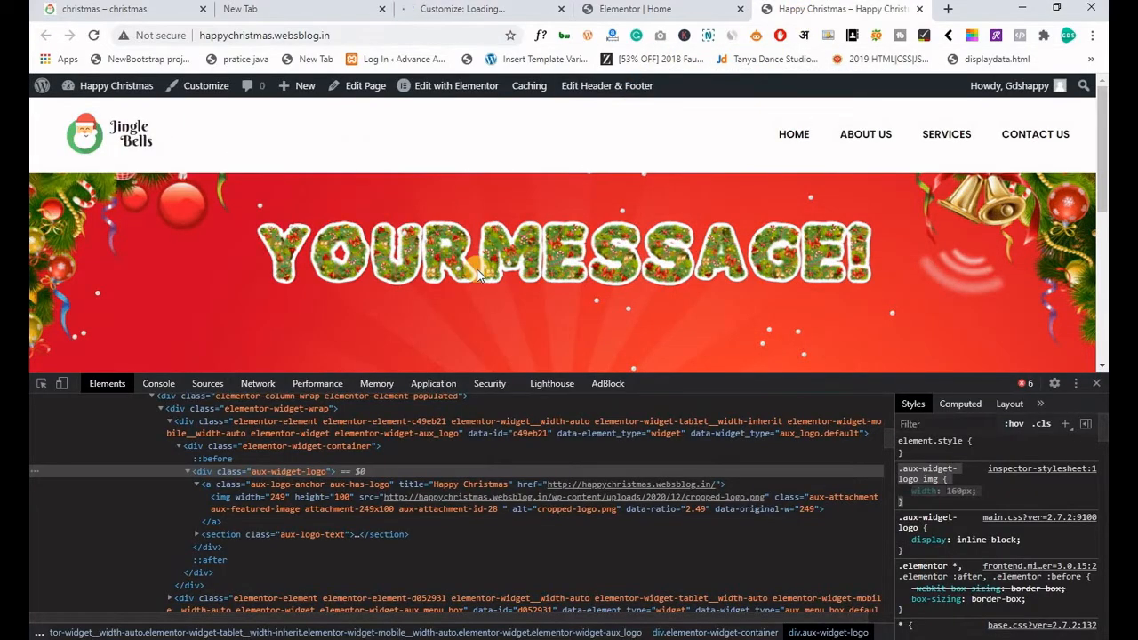
key(F5)
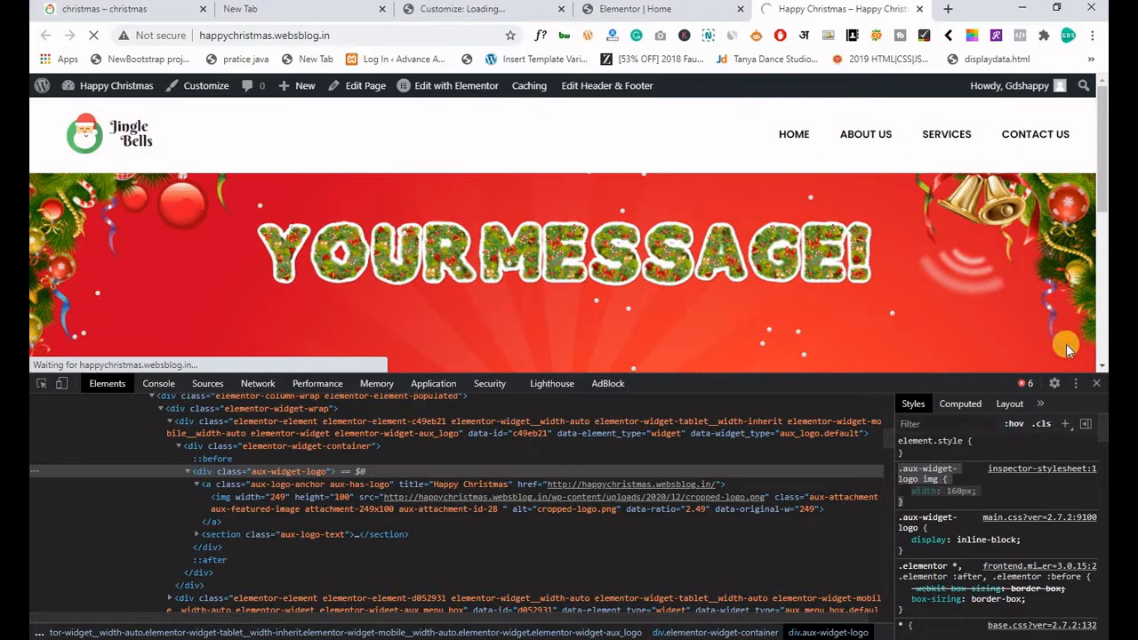
click(1095, 383)
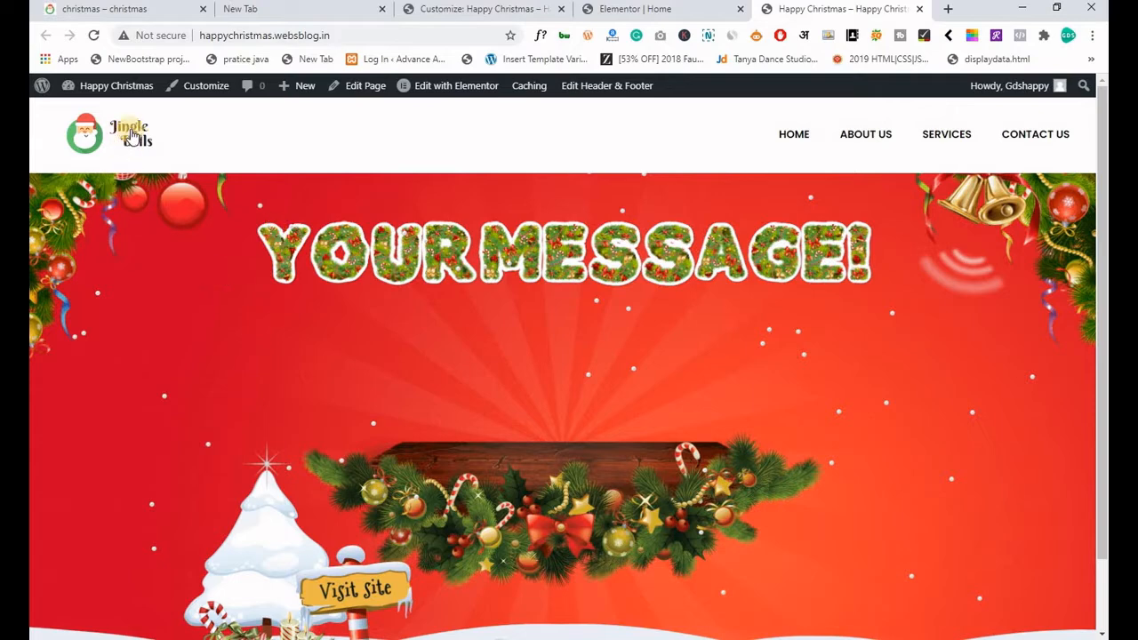
Inspect the front end again and select the whole header section around the logo and menu.
right_click(326, 258)
click(361, 557)
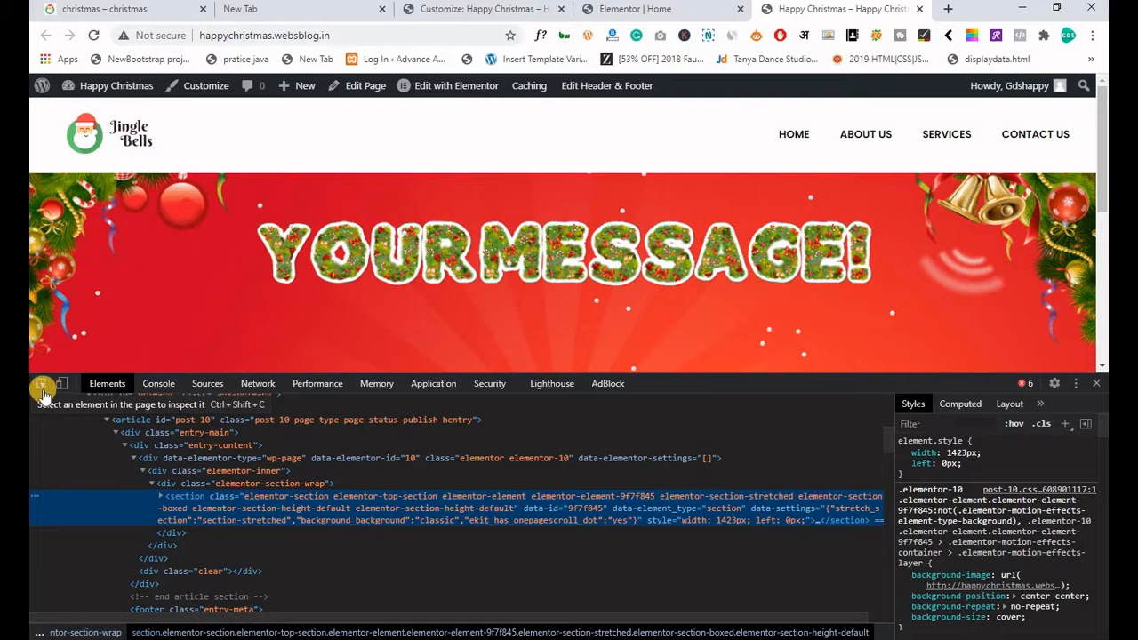
click(42, 386)
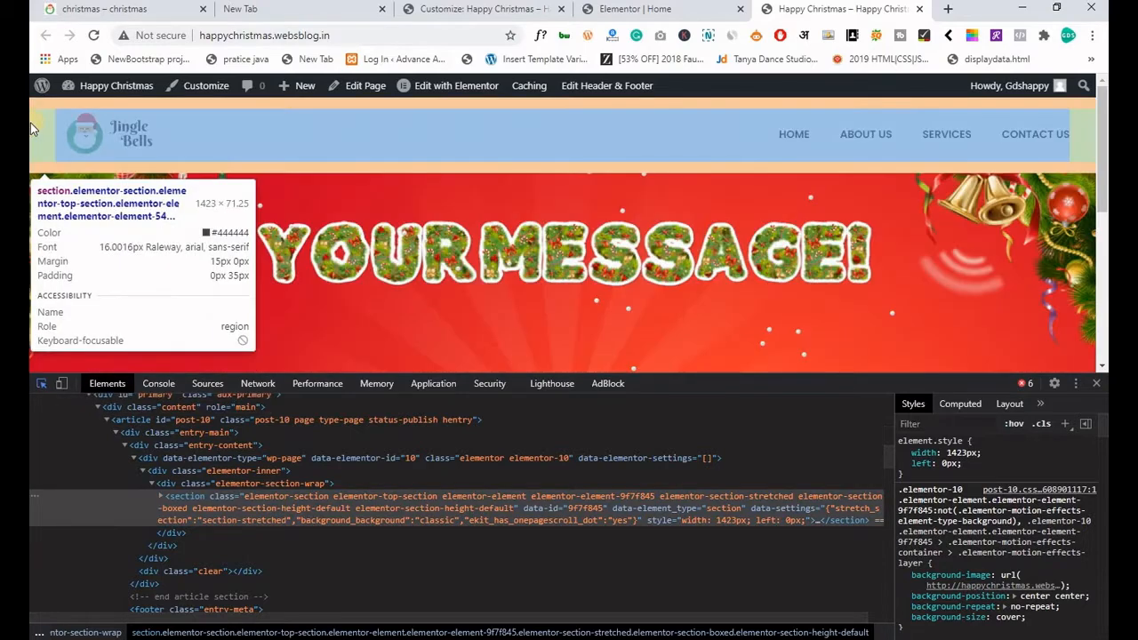
click(30, 123)
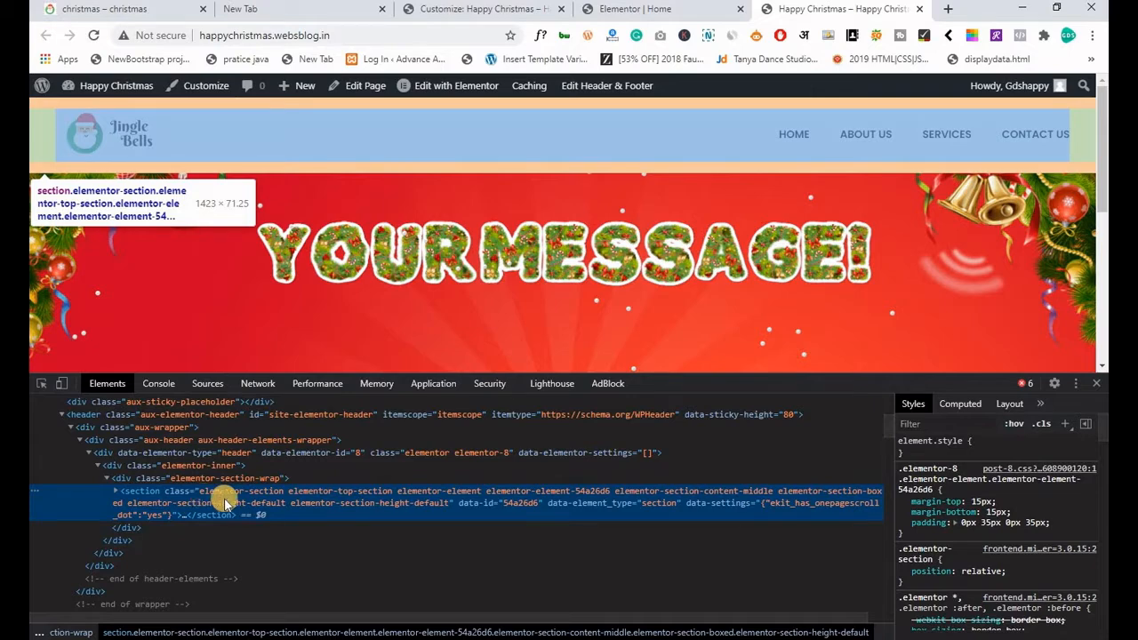
Reduce the header section's bottom margin to 0px and its top margin to 4px in the inspected styles.
click(981, 501)
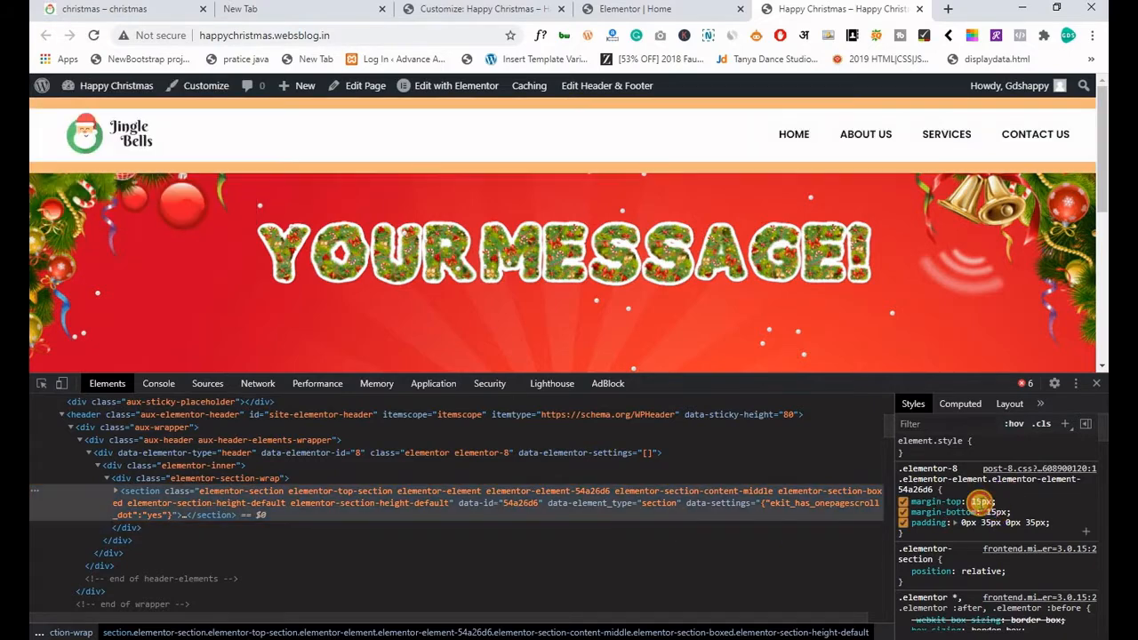
key(Escape)
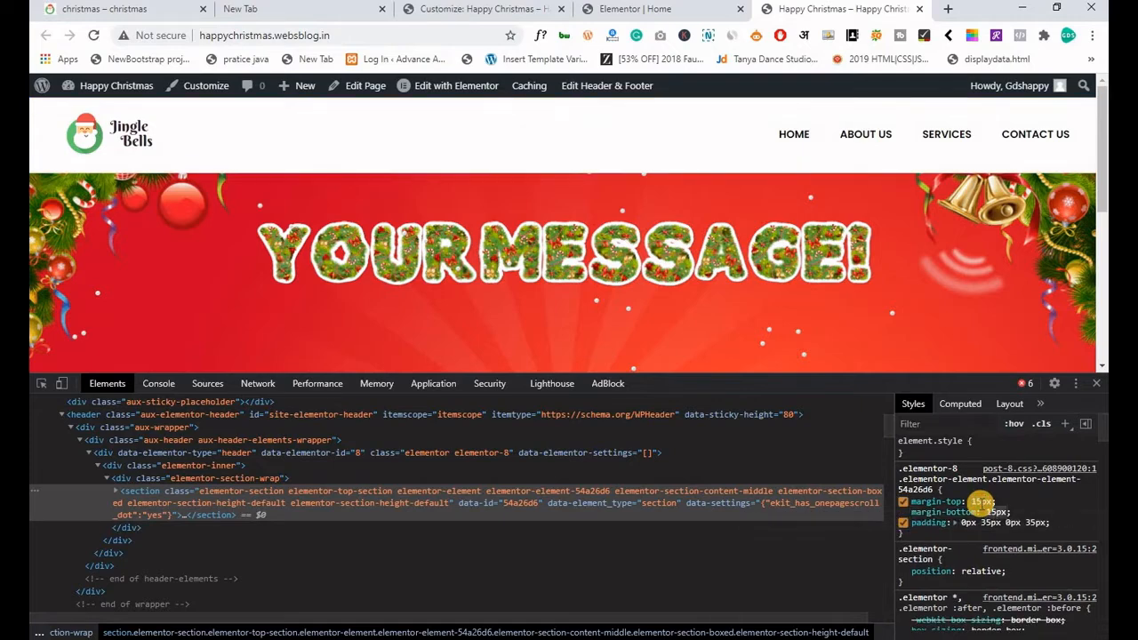
key(Down)
key(Down)
key(Down)
key(Down)
key(Down)
key(Down)
key(Down)
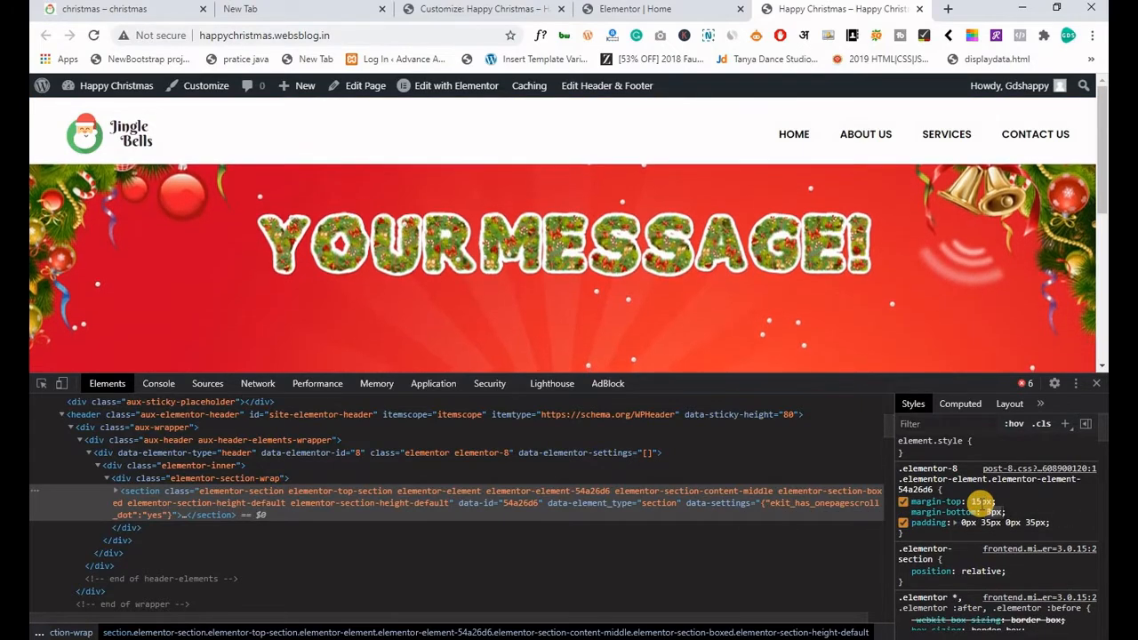
click(980, 501)
key(Down)
key(Down)
key(Down)
key(Down)
key(Down)
key(Down)
key(Down)
key(Down)
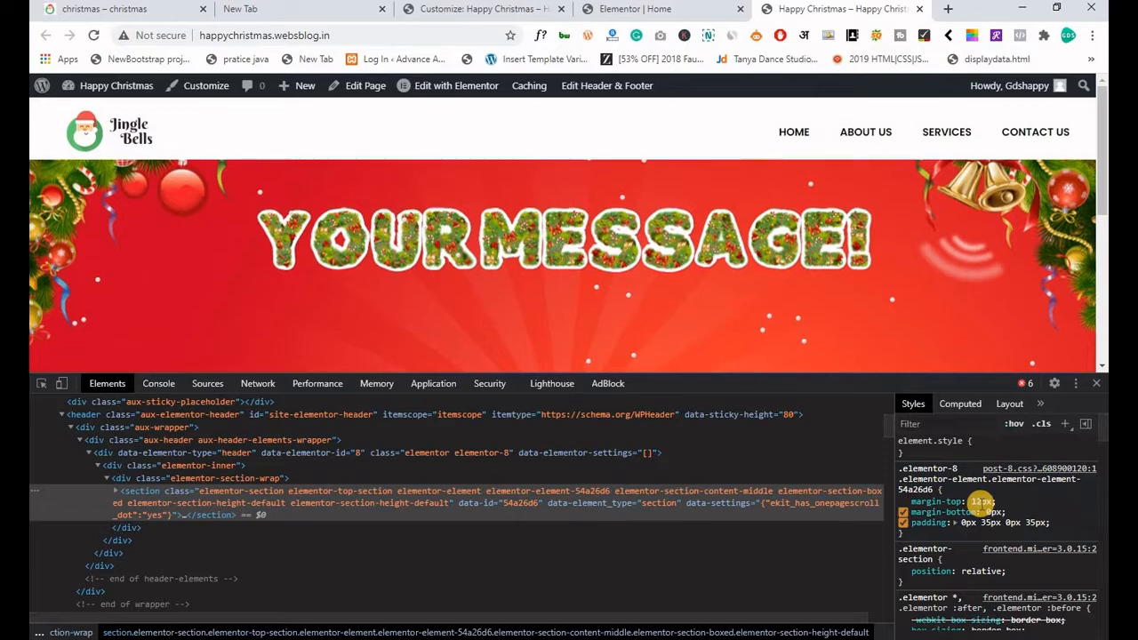
key(Down)
key(Down)
key(Down)
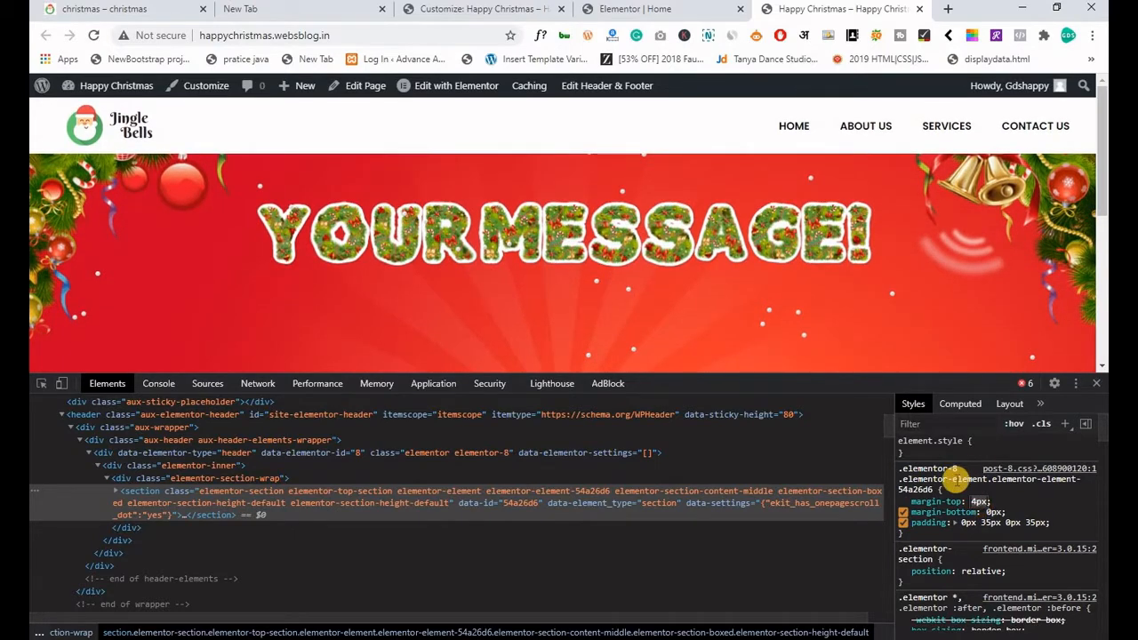
Copy the adjusted header section rule below the logo rule in the Customizer's Additional CSS and publish it.
drag(900, 475, 914, 522)
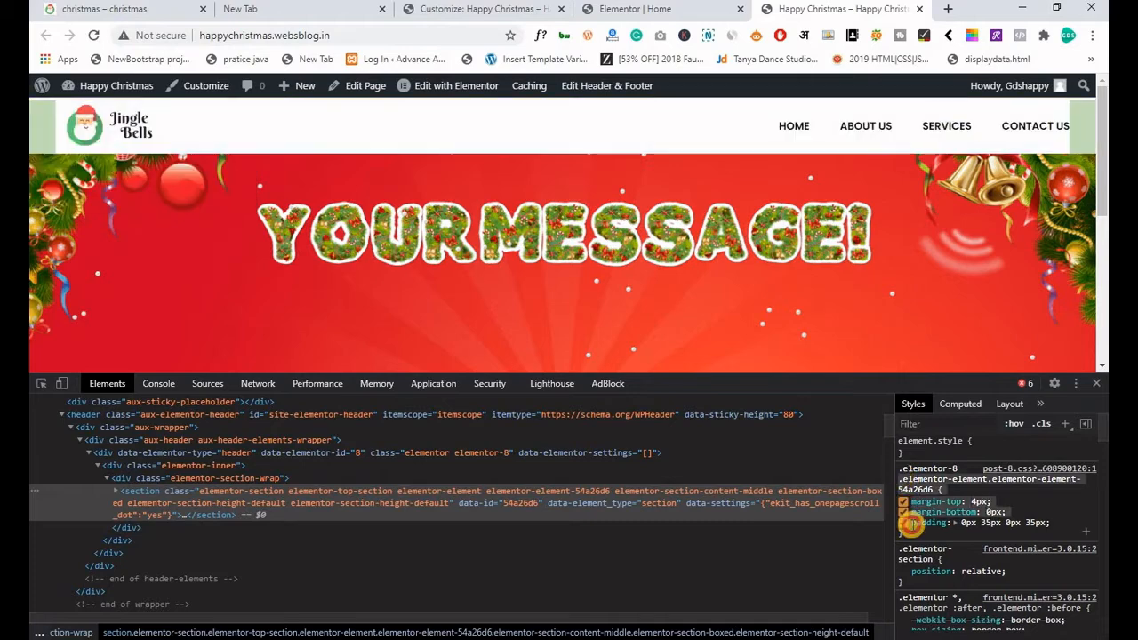
click(907, 538)
drag(898, 467, 931, 533)
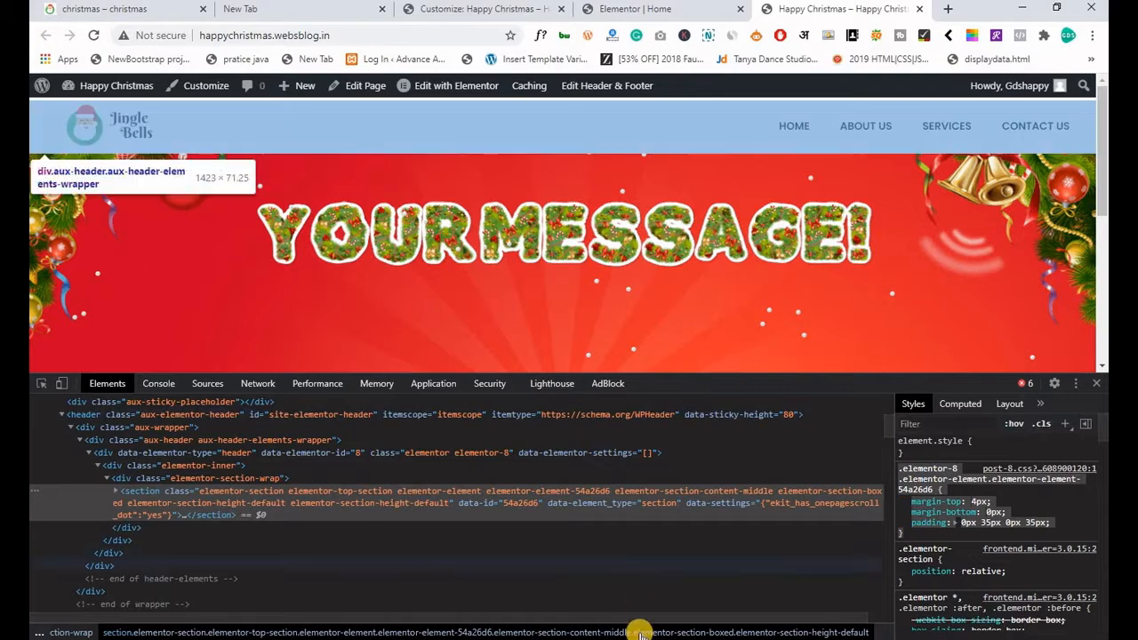
click(449, 13)
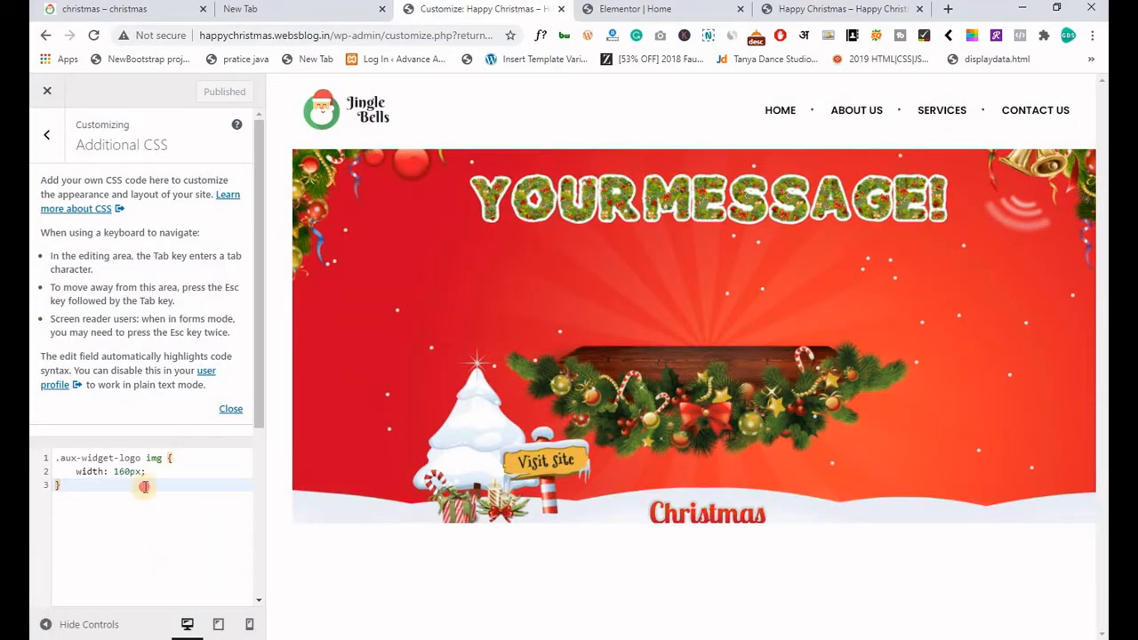
key(Return)
key(Return)
text(.elementor-8 .elementor-element.elementor-element-54a26d6 { 	margin-top: 4px; 	margin-bottom: 0px; 	padding: 0px 35px 0px 35px; })
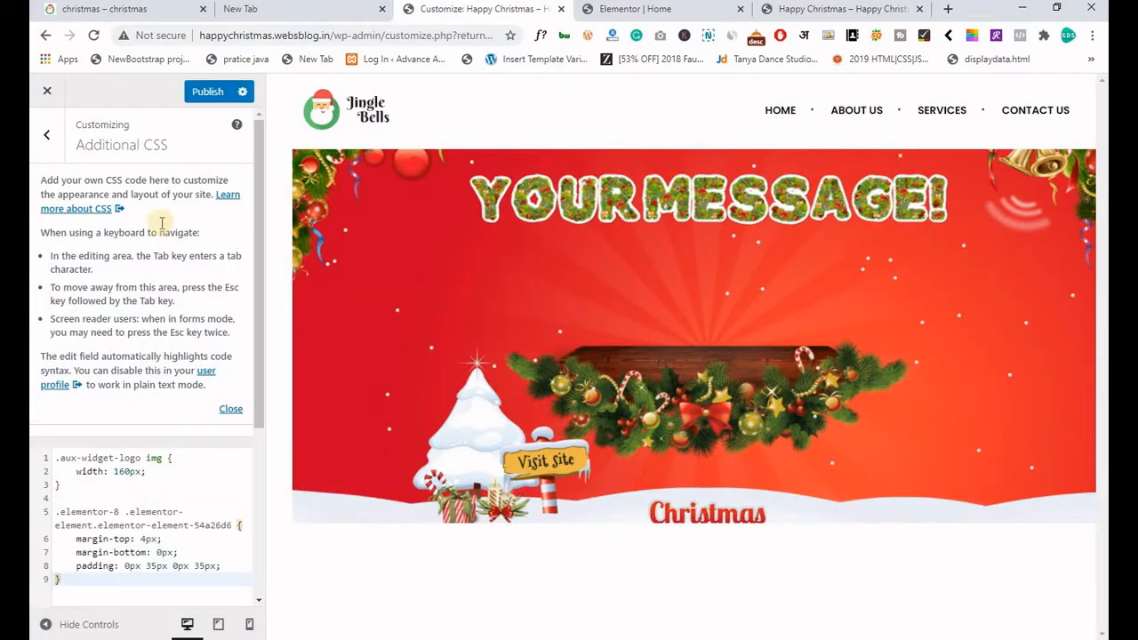
click(207, 94)
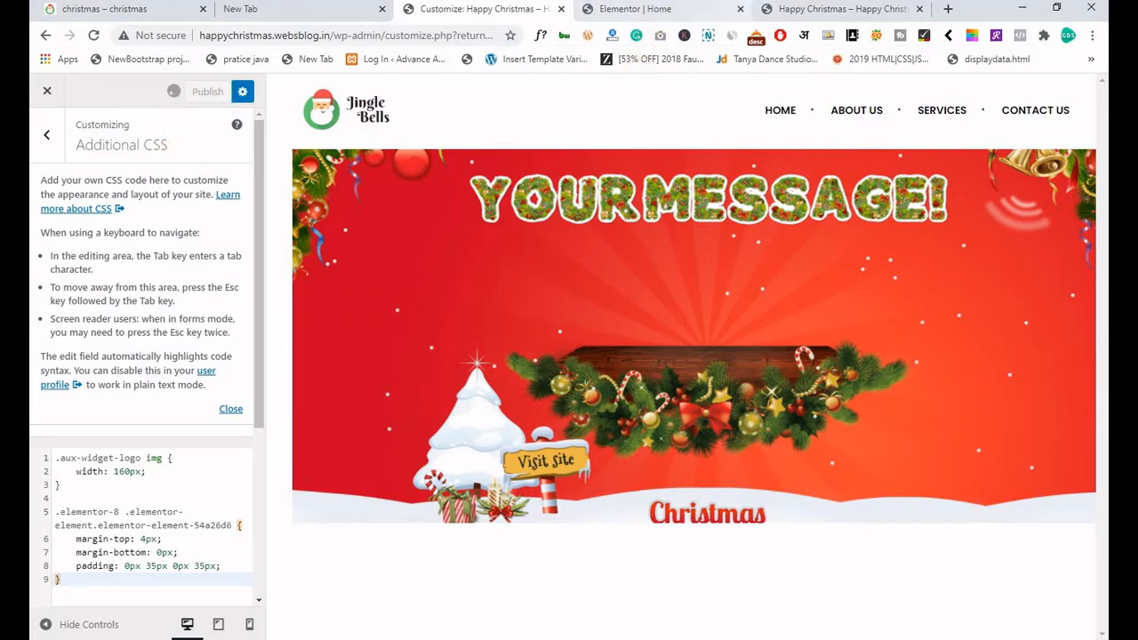
Close the developer tools, reload the front end and compare the header with the demo Christmas site.
click(840, 11)
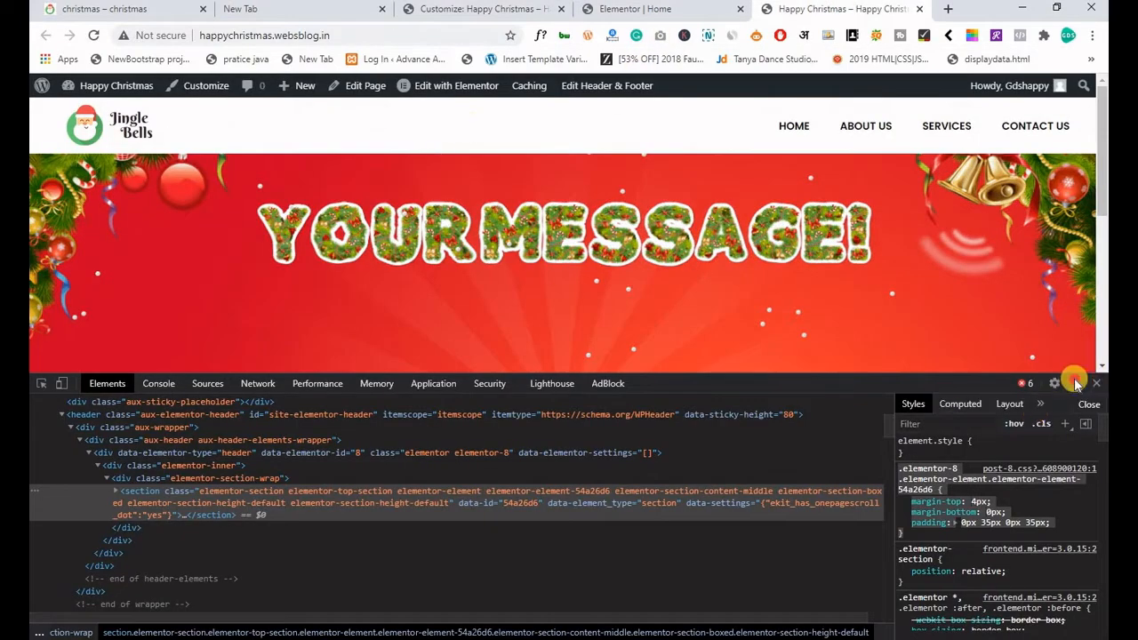
click(1088, 404)
key(F5)
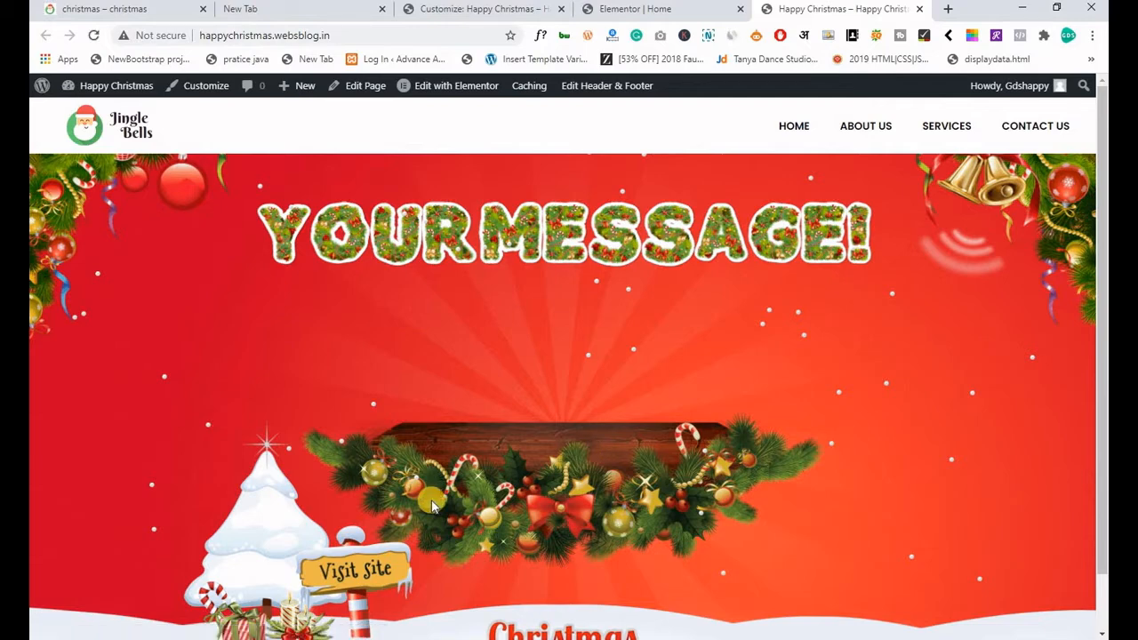
click(116, 10)
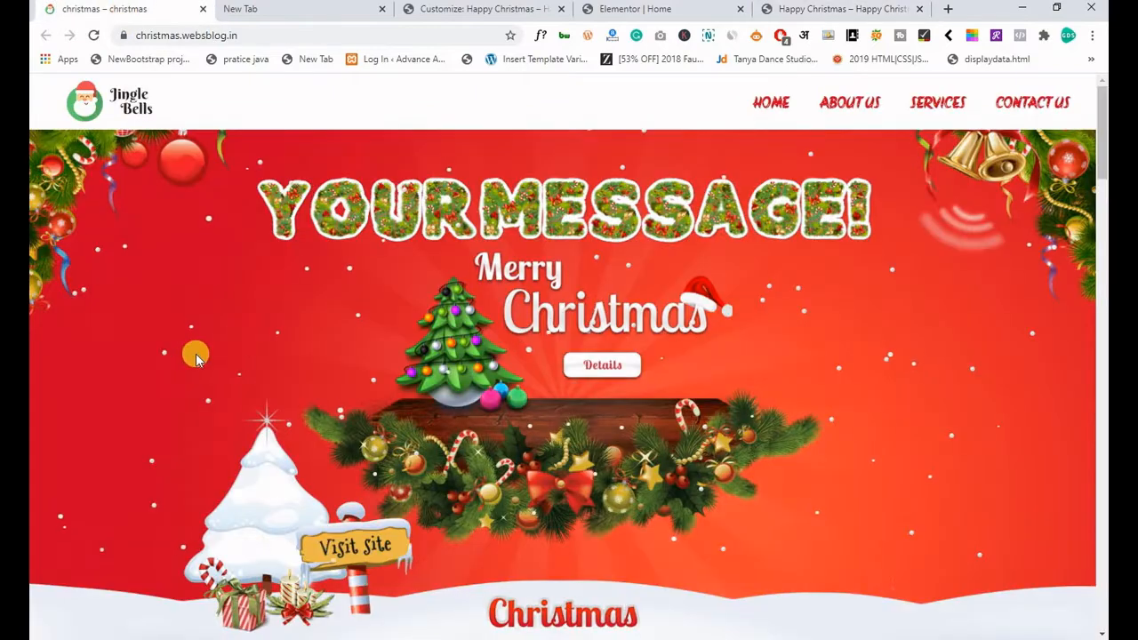
Open the Happy Christmas dashboard in a new browser tab and go to the account's profile editing page.
click(802, 10)
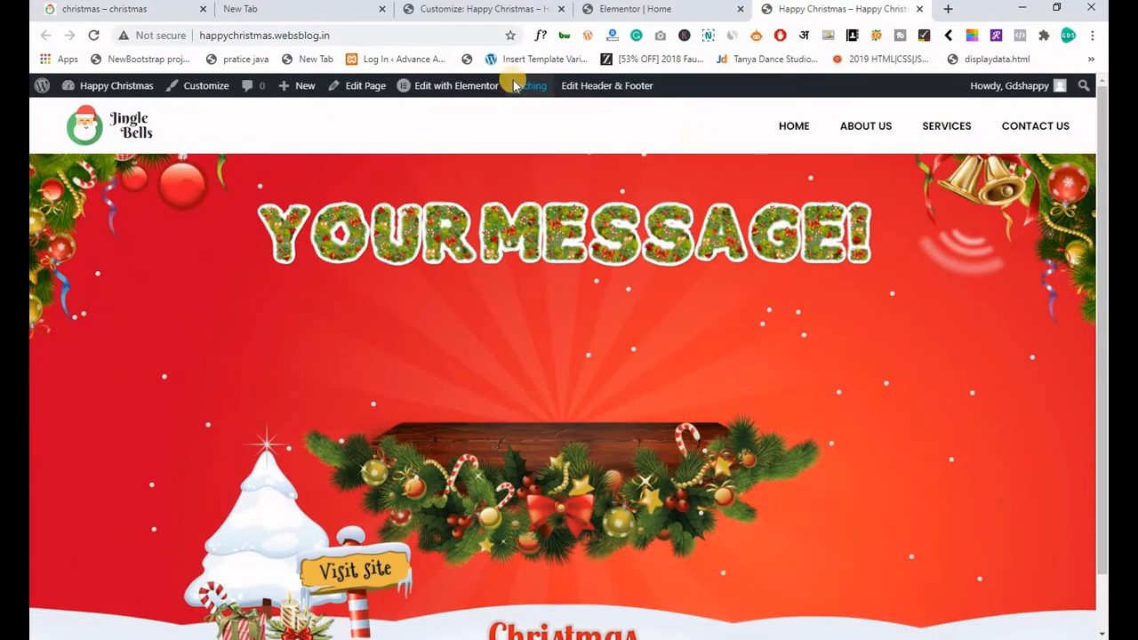
click(454, 11)
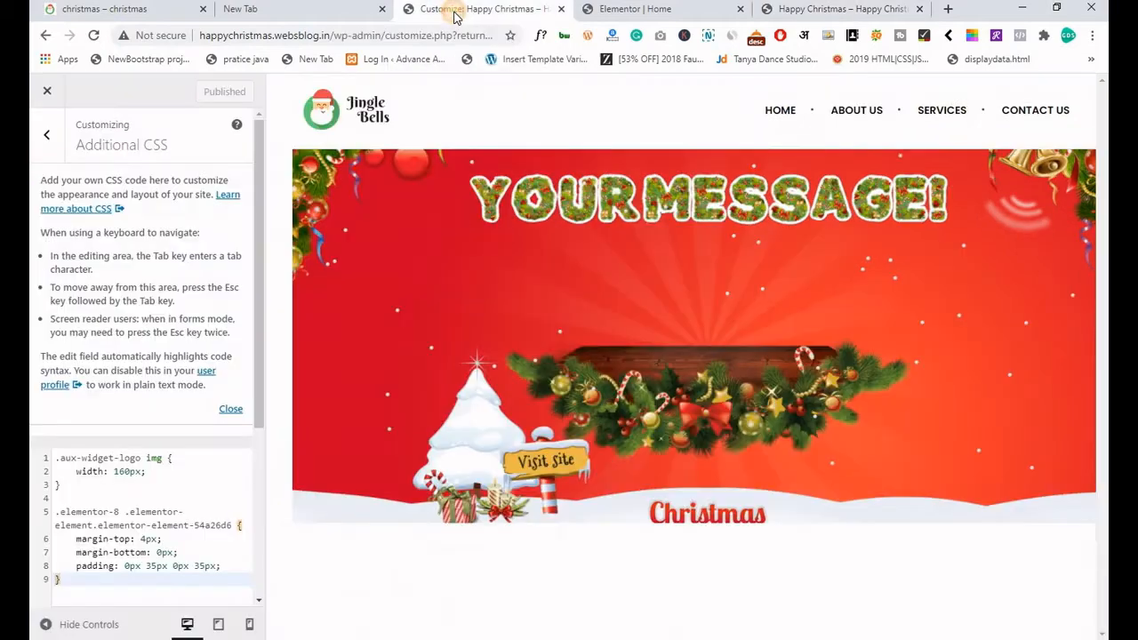
click(892, 11)
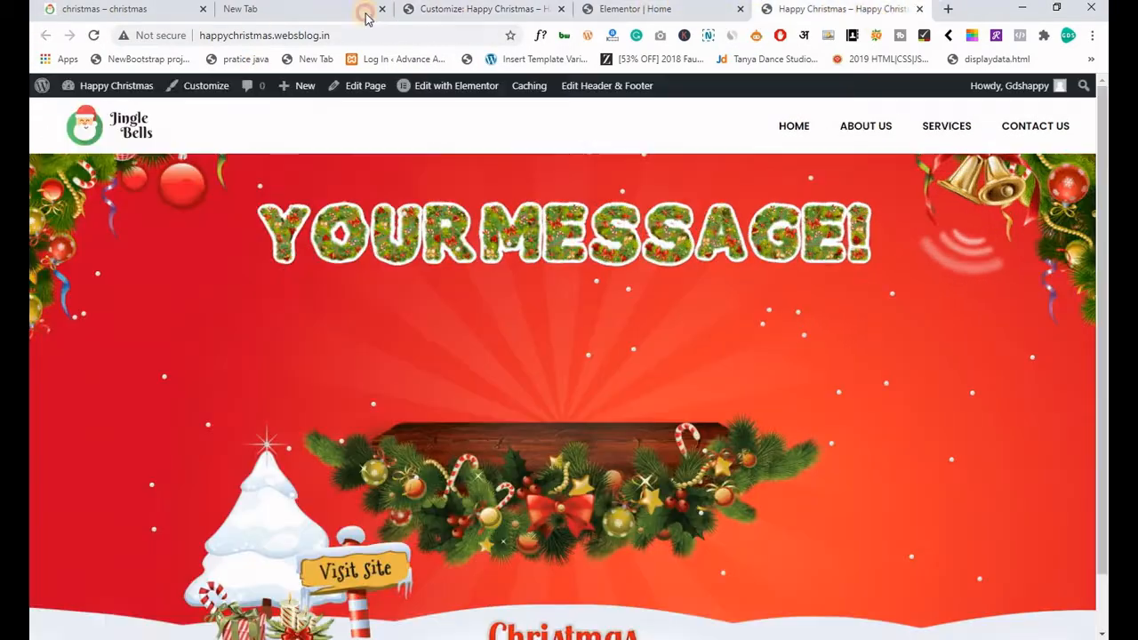
mouse_move(120, 89)
middle_click(142, 107)
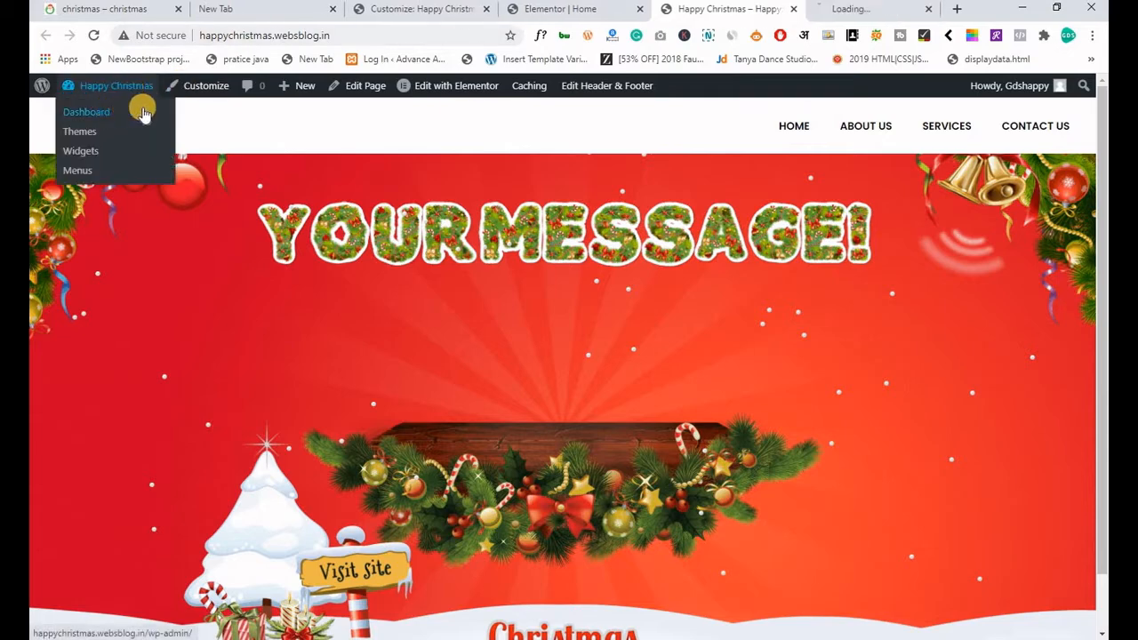
click(845, 10)
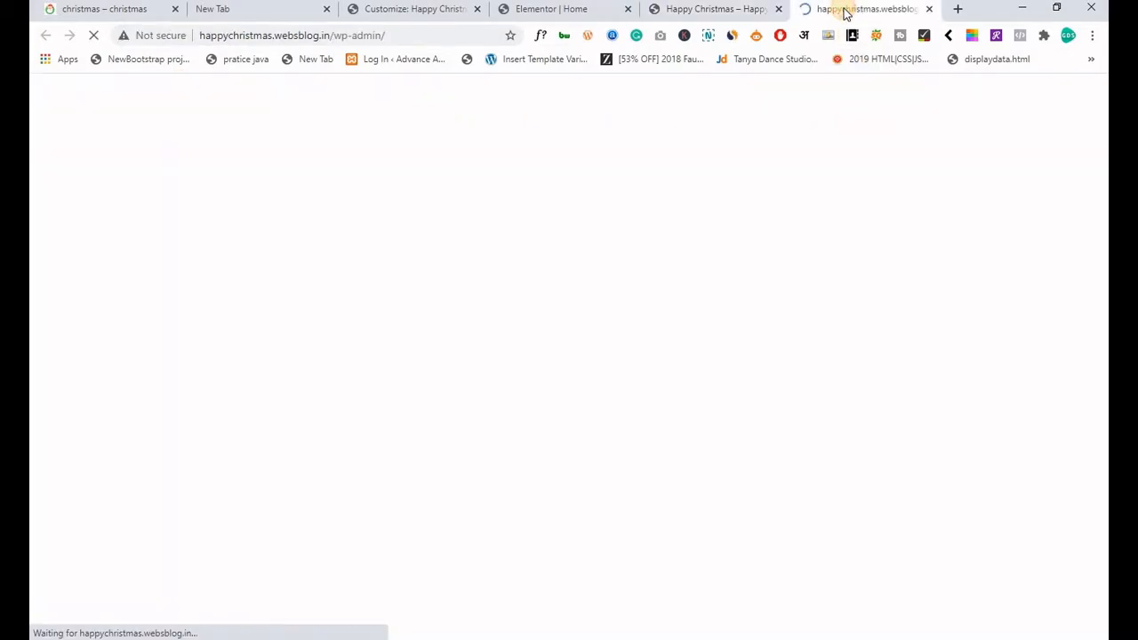
mouse_move(1023, 85)
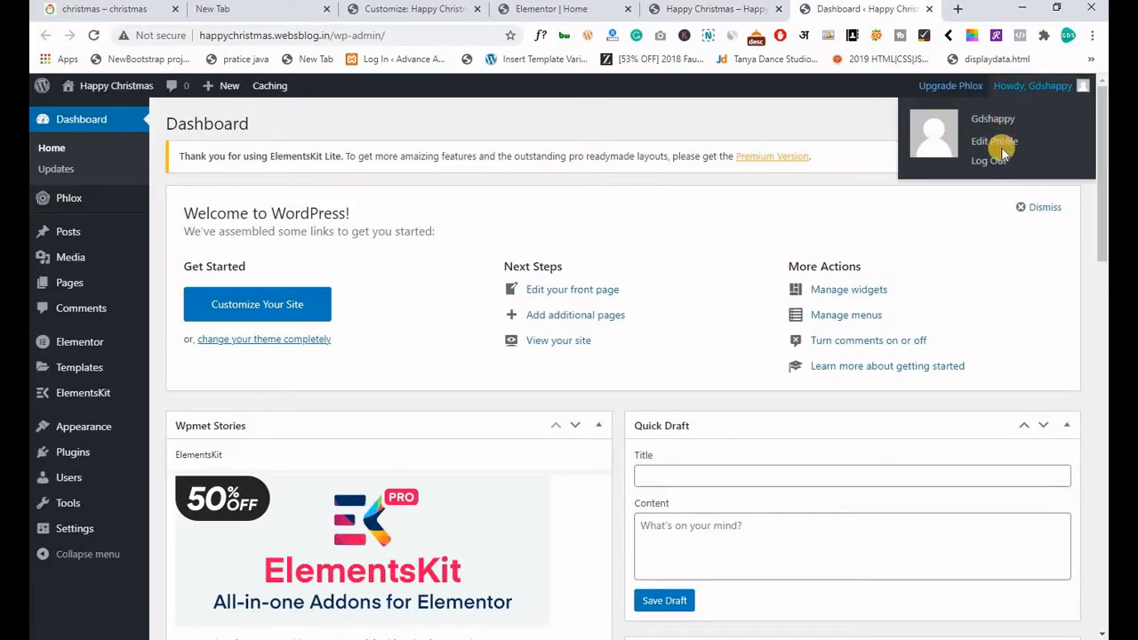
click(1000, 144)
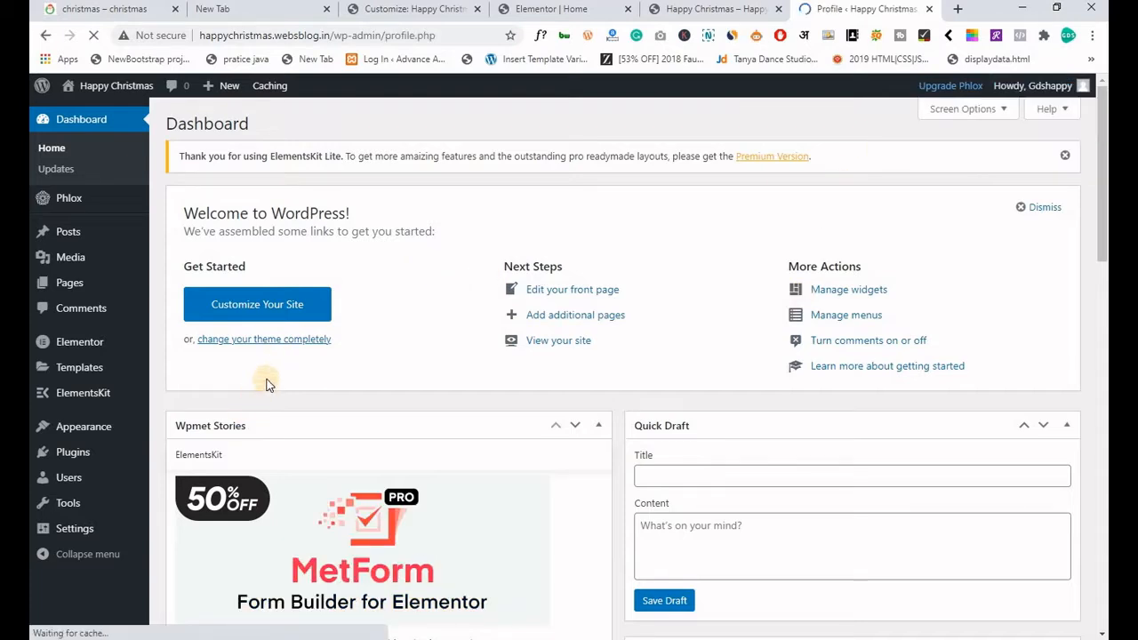
Disable showing the toolbar when viewing the site and update the profile.
scroll(315, 349, down, 2)
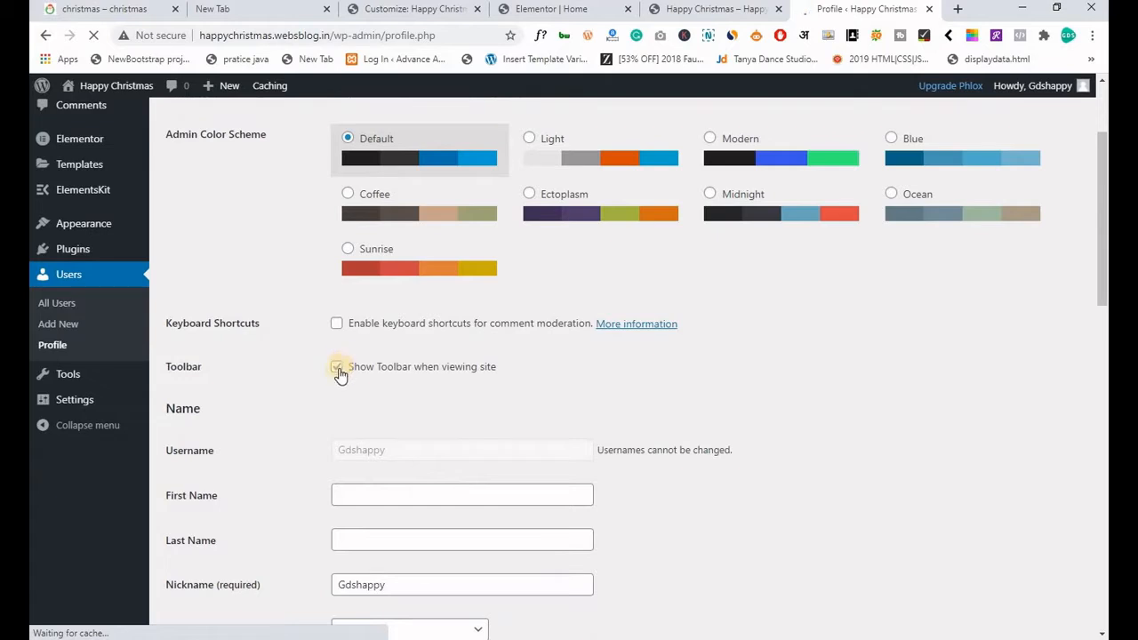
click(337, 368)
scroll(285, 410, down, 12)
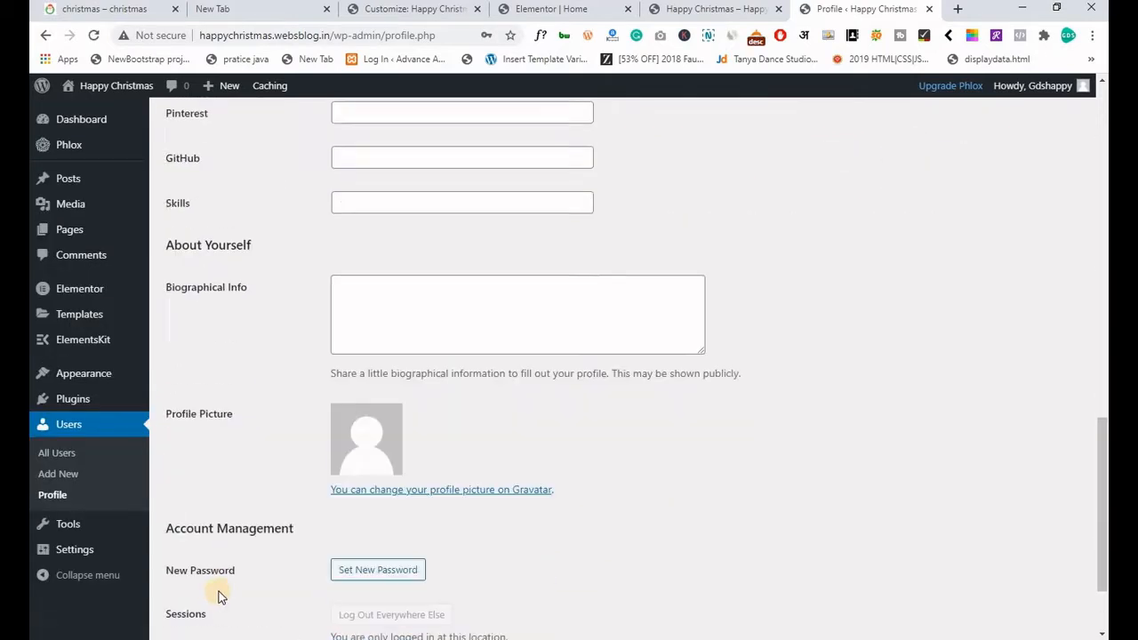
click(219, 573)
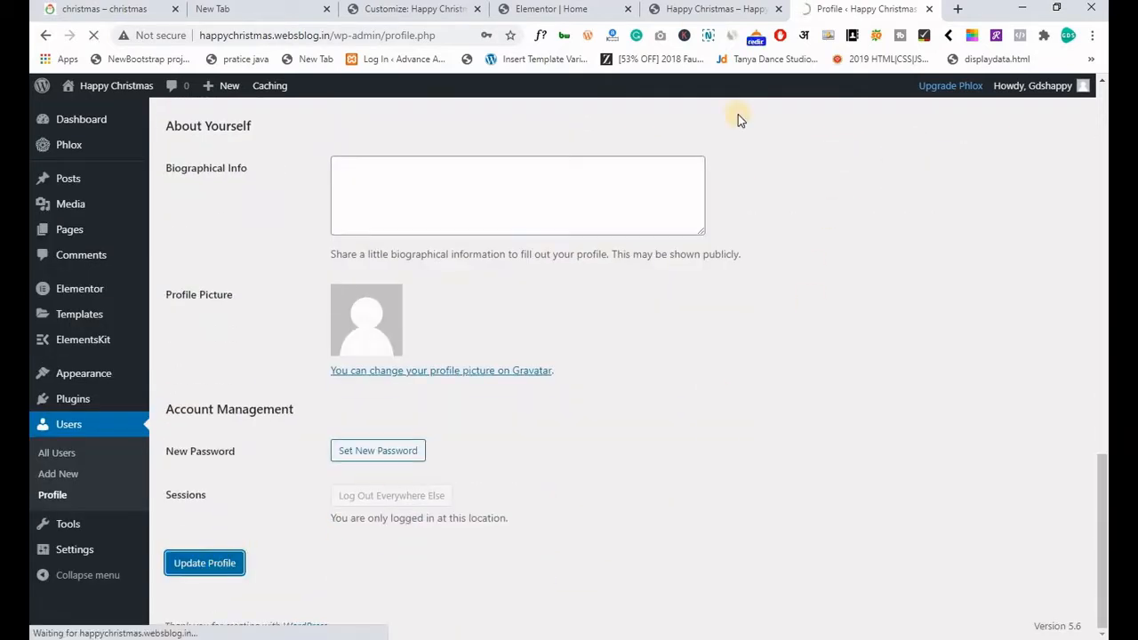
Check the front end's header and banner while scrolling, review the profile's toolbar option, and view the demo Christmas site.
click(689, 11)
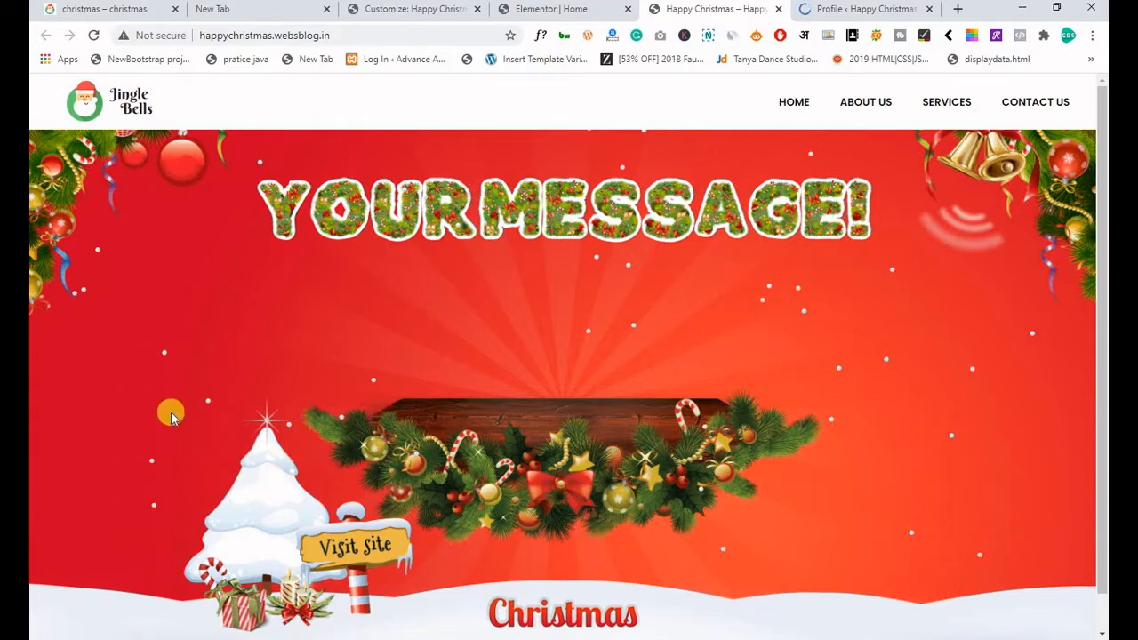
scroll(171, 415, down, 1)
scroll(172, 414, up, 1)
scroll(171, 416, down, 1)
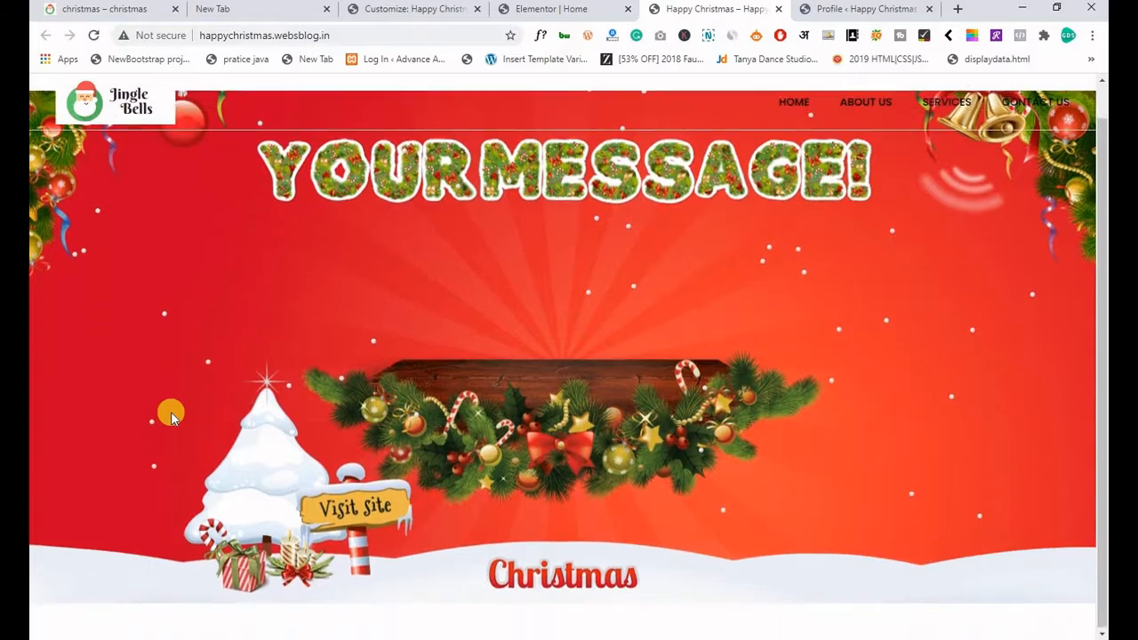
scroll(183, 444, up, 1)
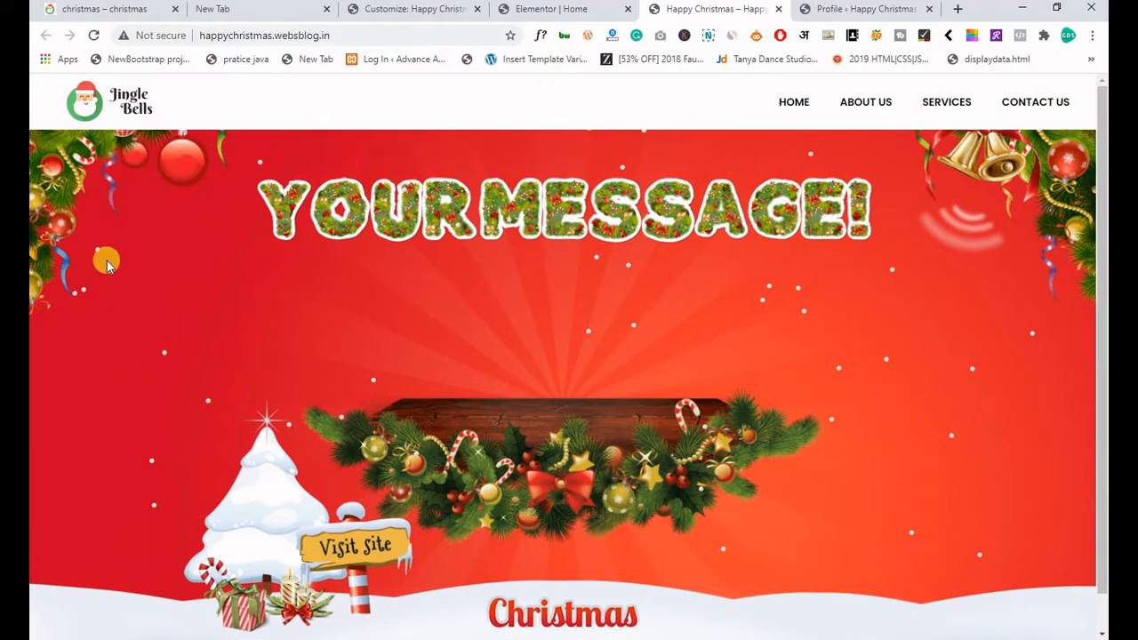
click(855, 9)
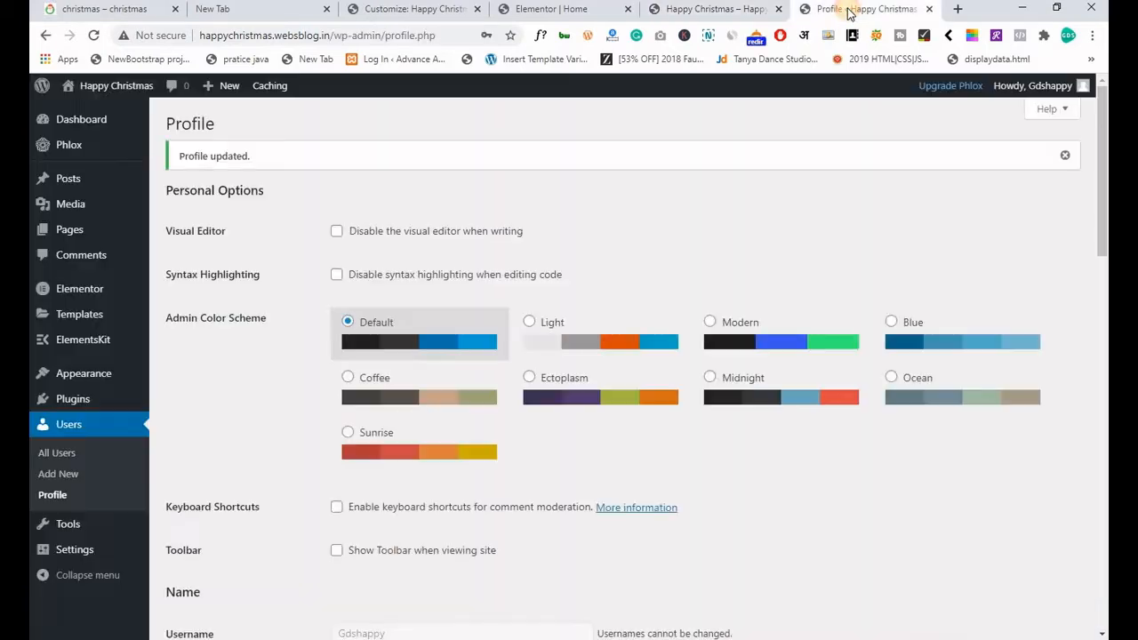
click(105, 9)
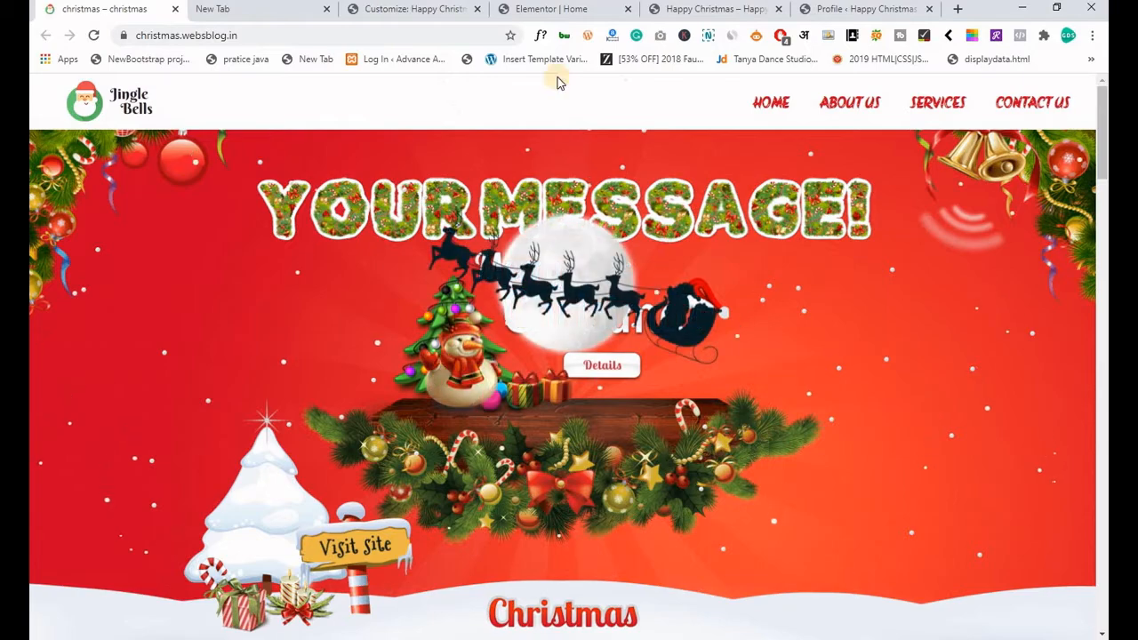
Add a section with three equal columns below the Christmas banner on the homepage in Elementor.
click(542, 14)
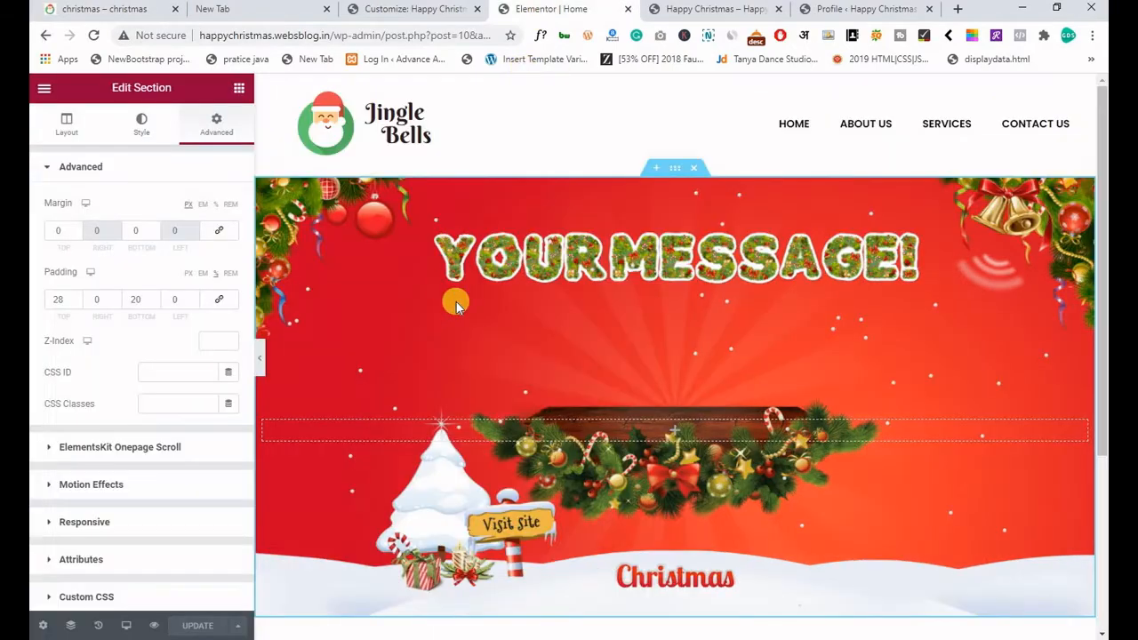
scroll(456, 301, down, 3)
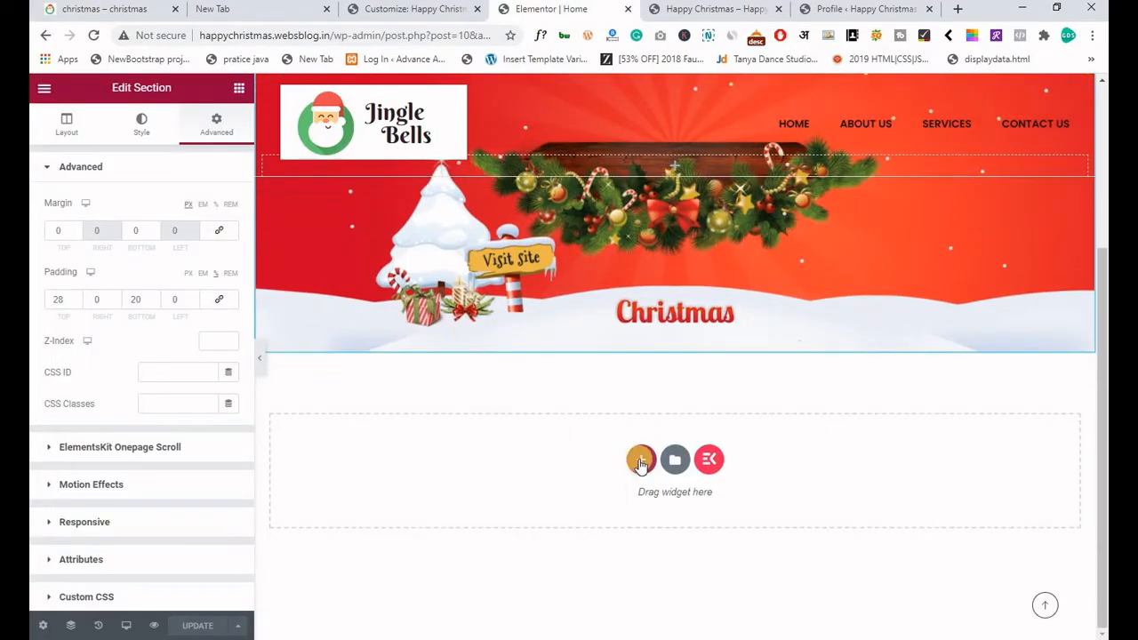
click(636, 461)
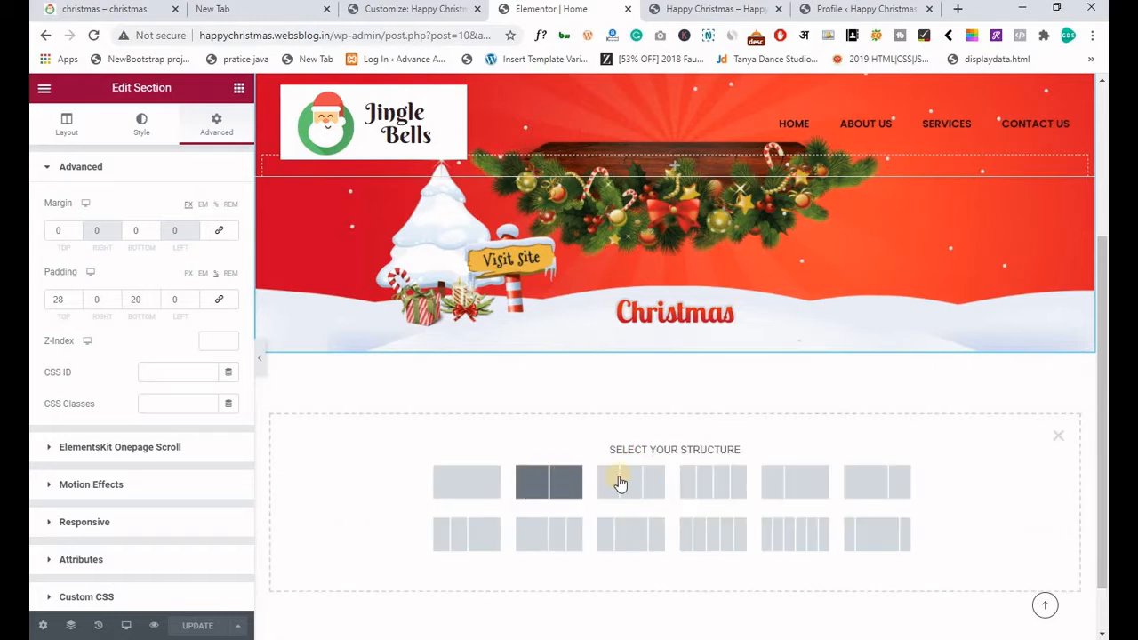
click(634, 483)
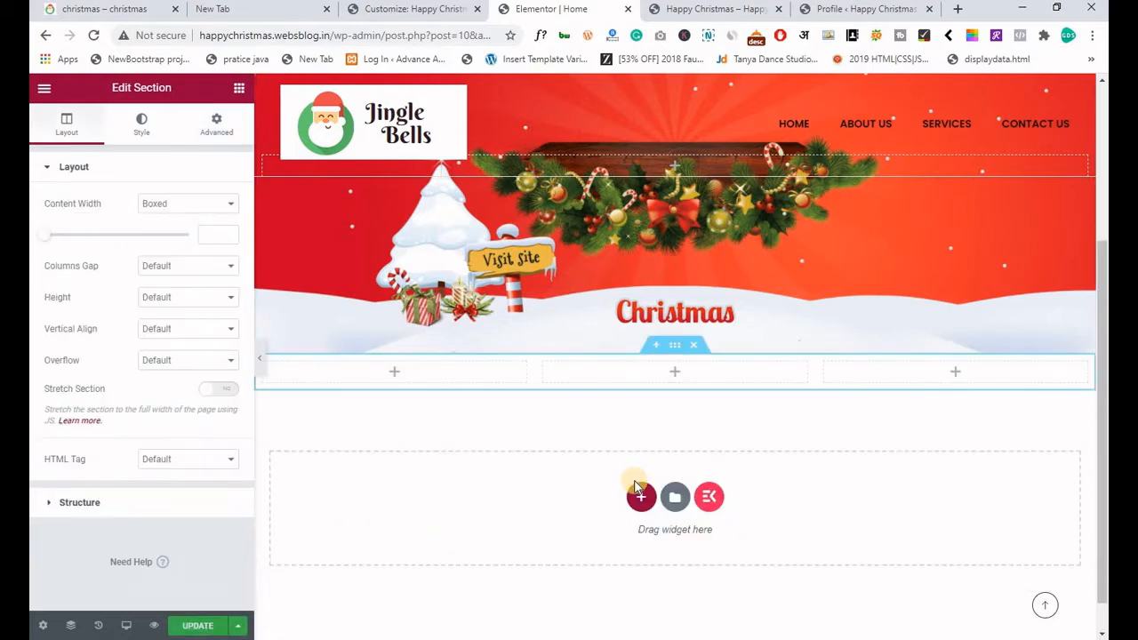
Check the demo banner, search the widgets for "adva" and place an Advanced Image widget in the new section's middle column.
click(103, 12)
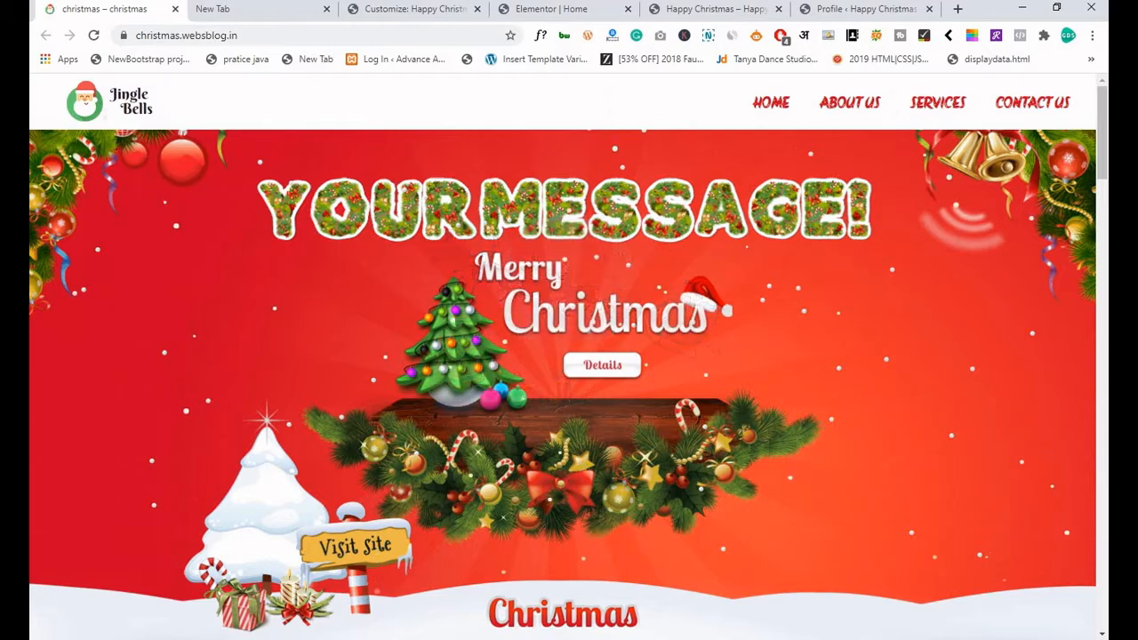
click(574, 10)
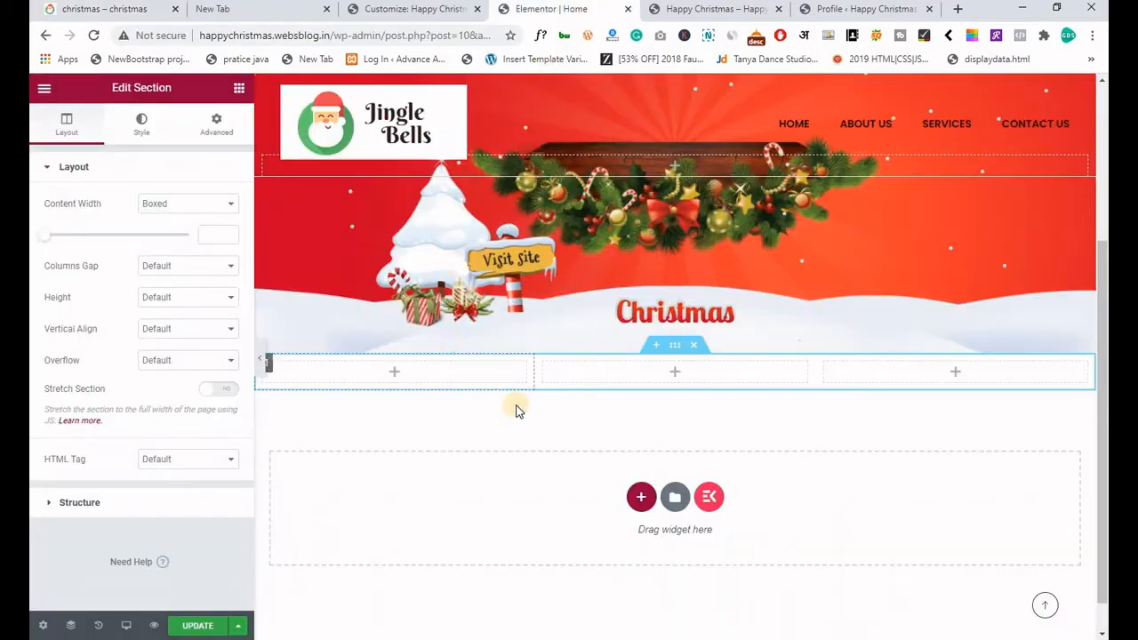
click(674, 377)
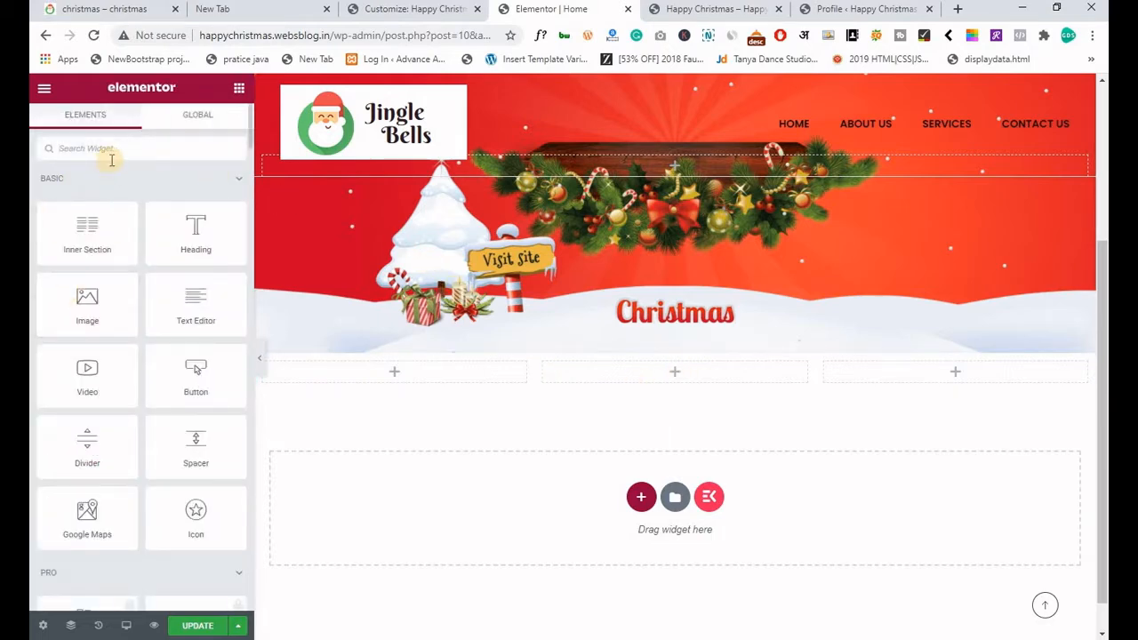
text(ad)
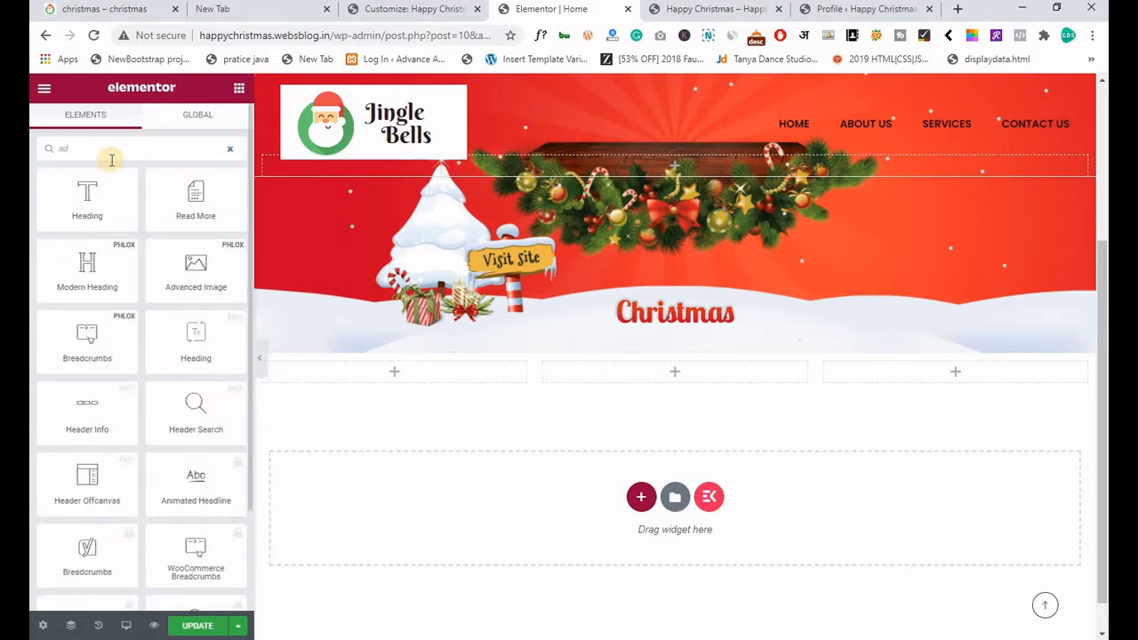
text(va)
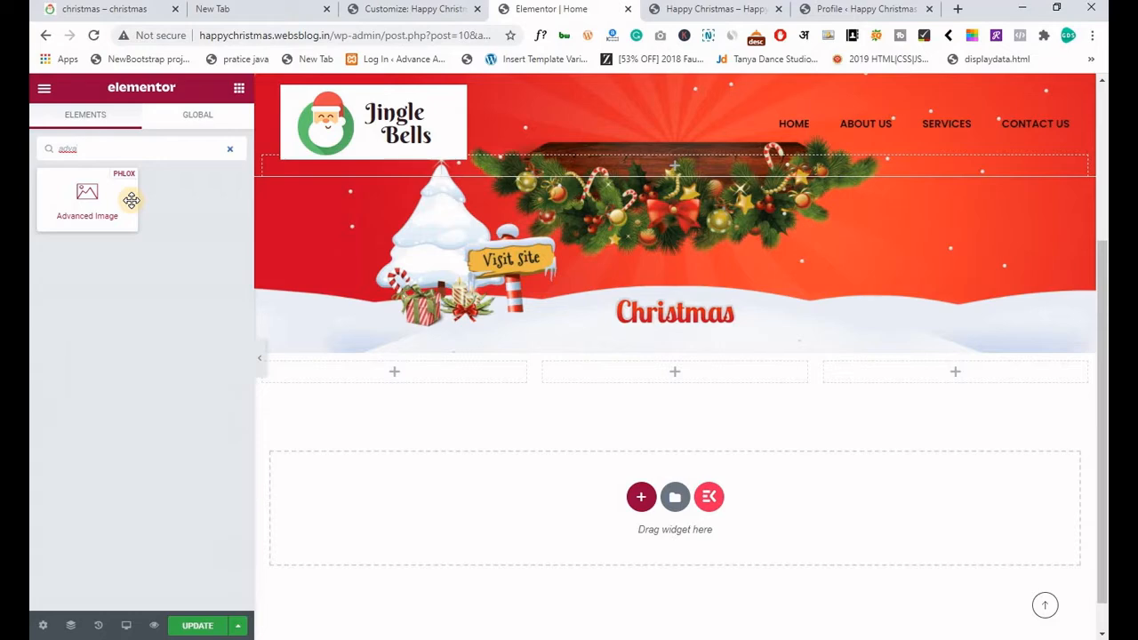
drag(135, 202, 671, 375)
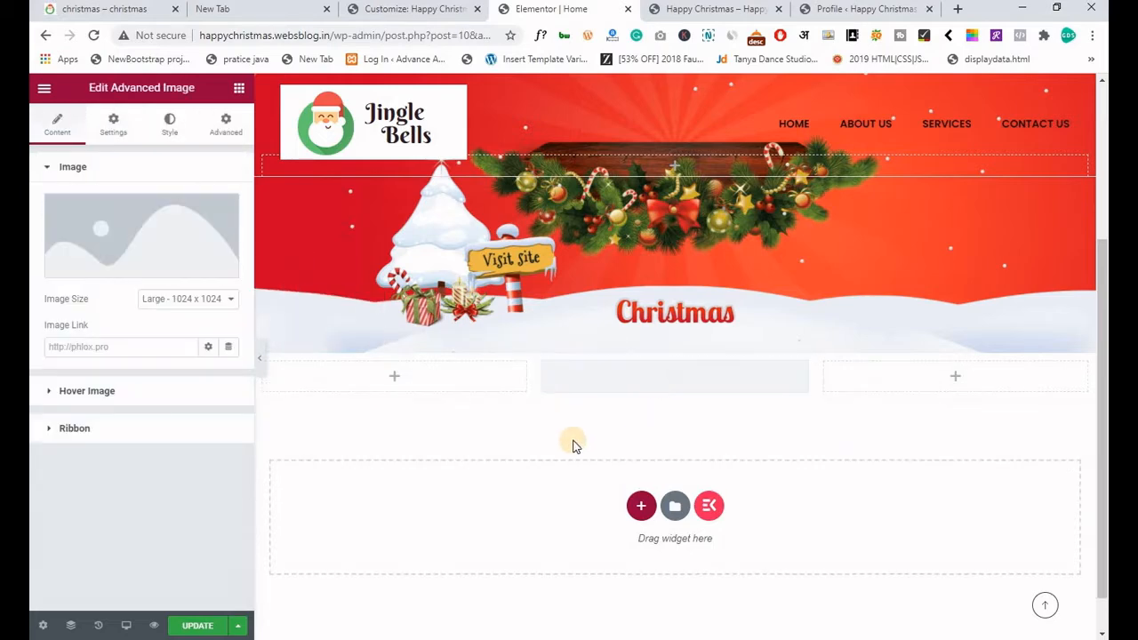
Insert the Merry Christmas picture 02.png from the media library into the Advanced Image widget and set its image size to Full.
click(165, 228)
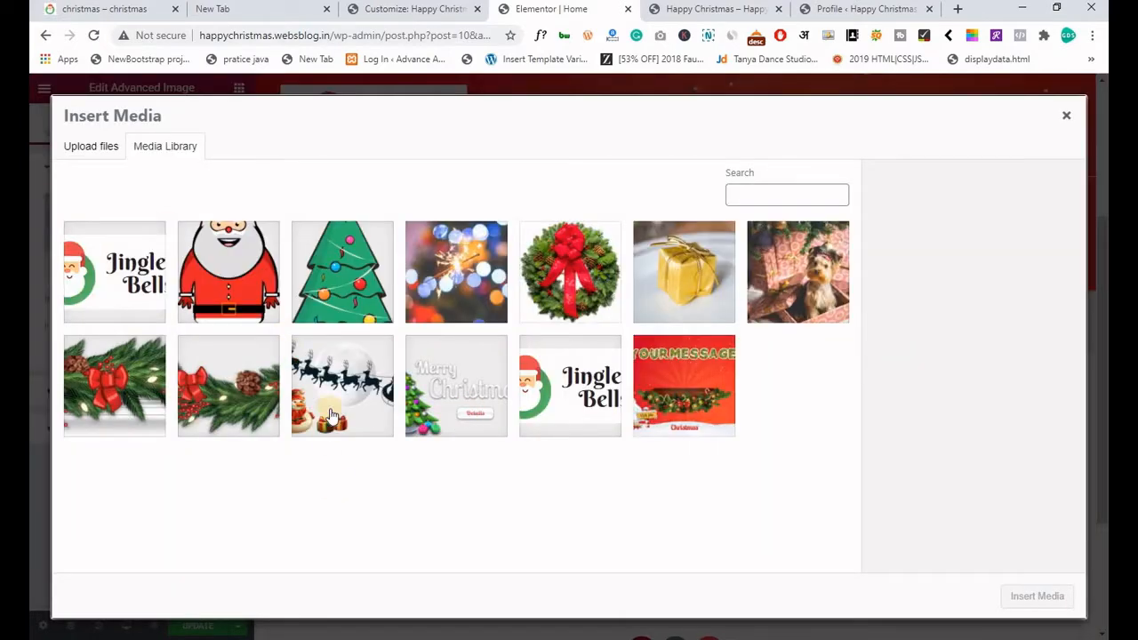
click(452, 409)
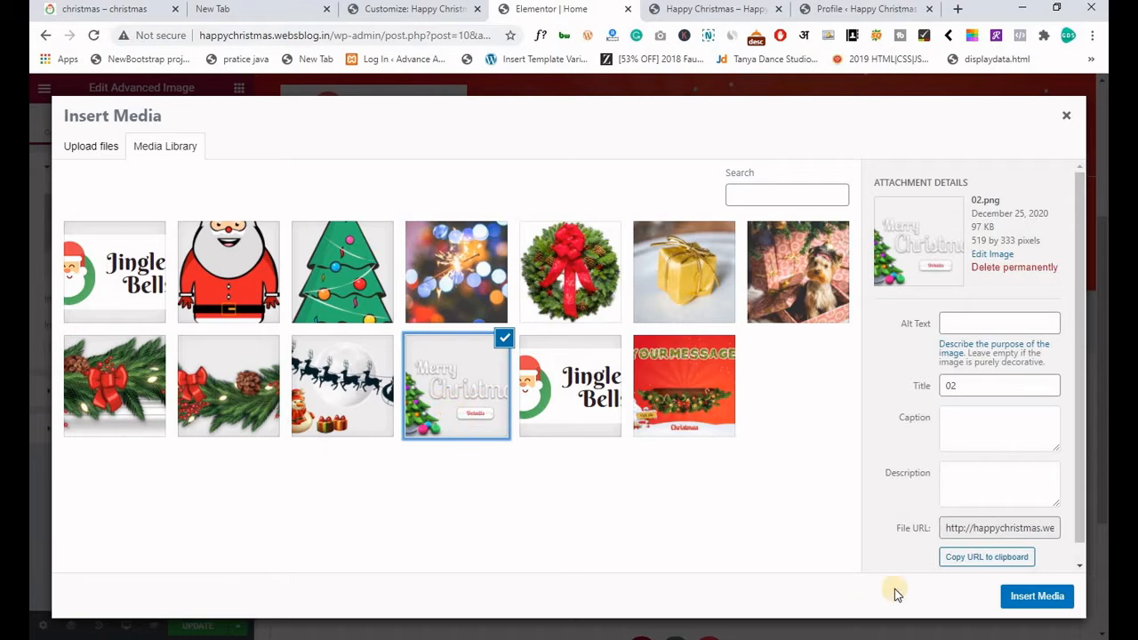
click(1024, 595)
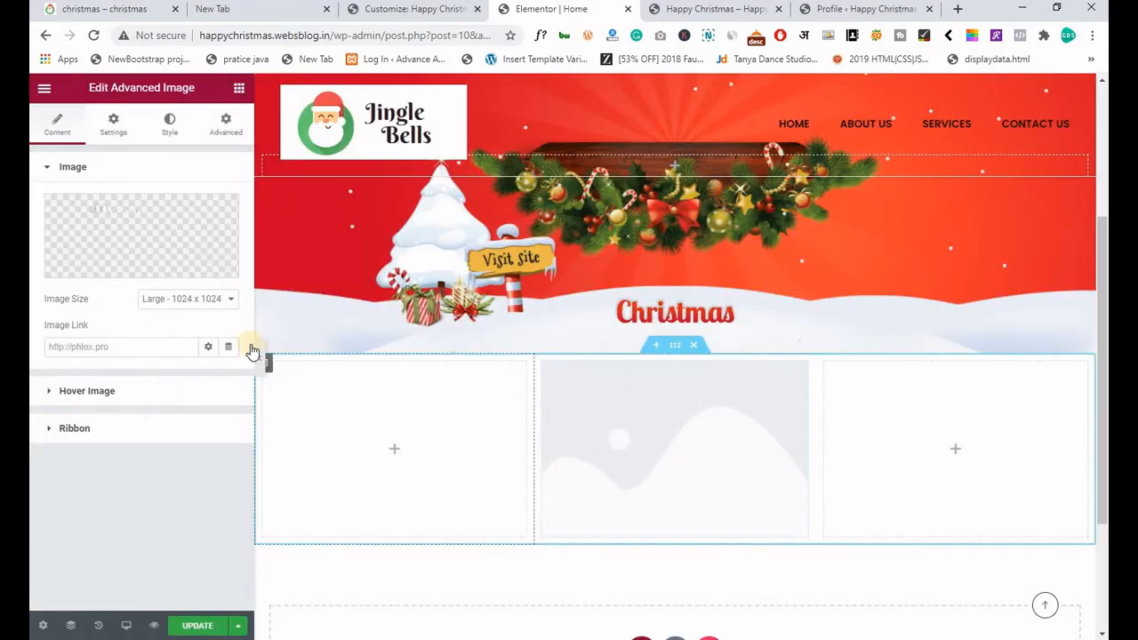
click(87, 391)
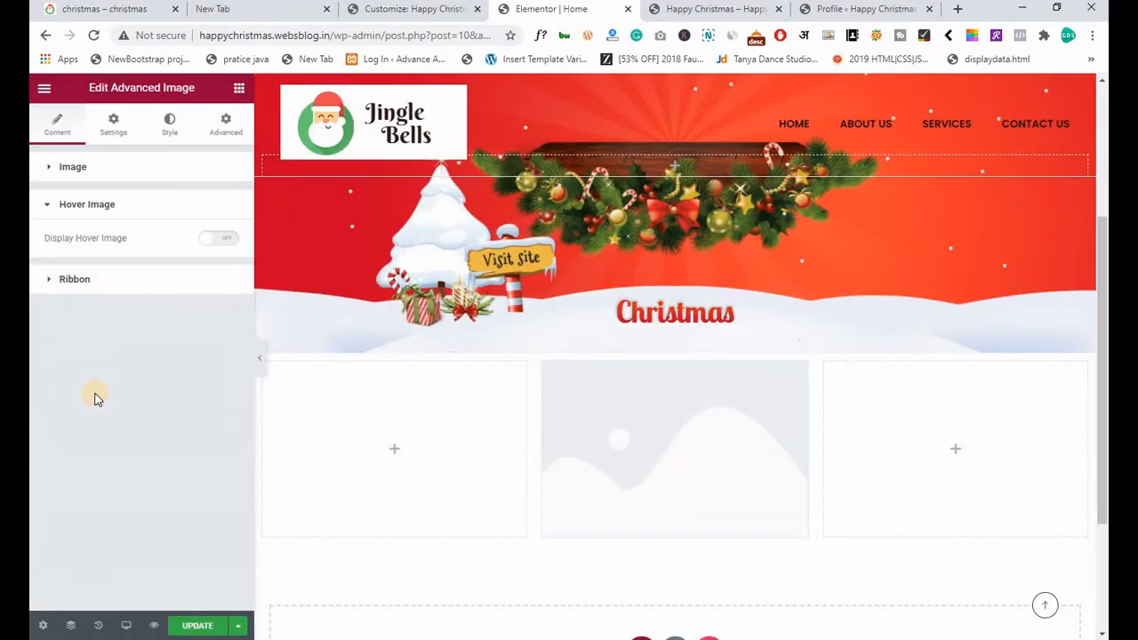
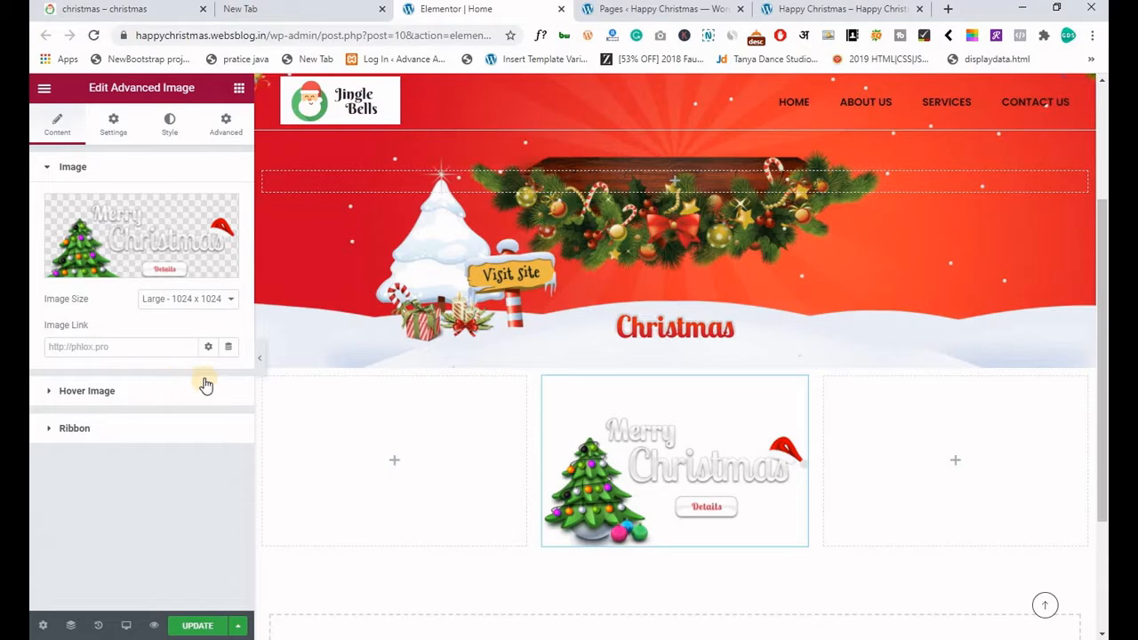
click(177, 302)
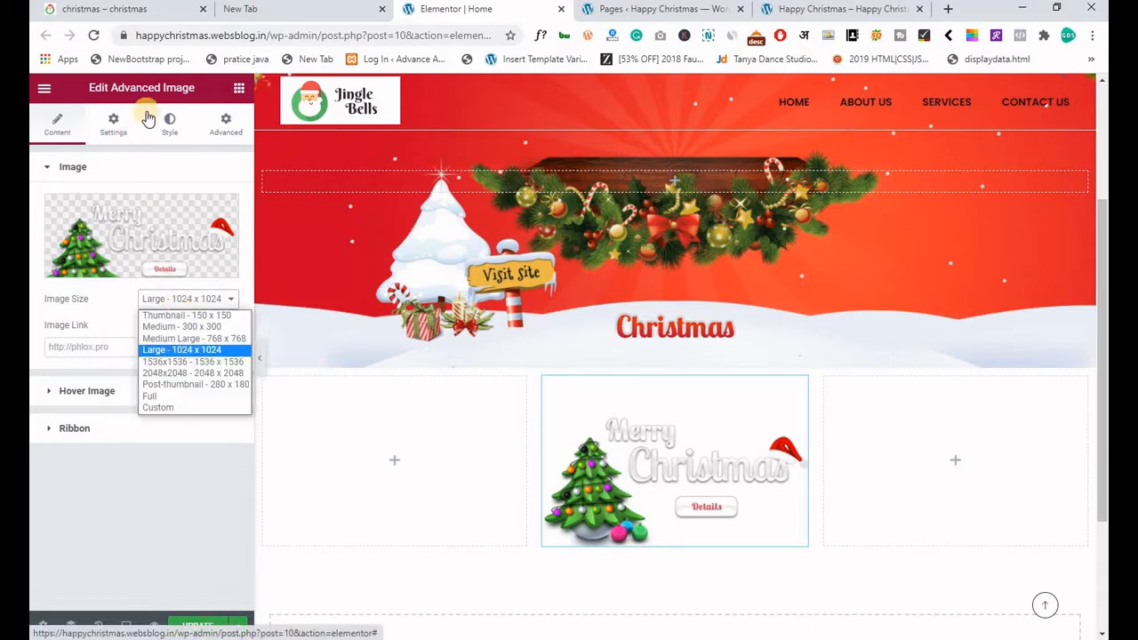
click(179, 397)
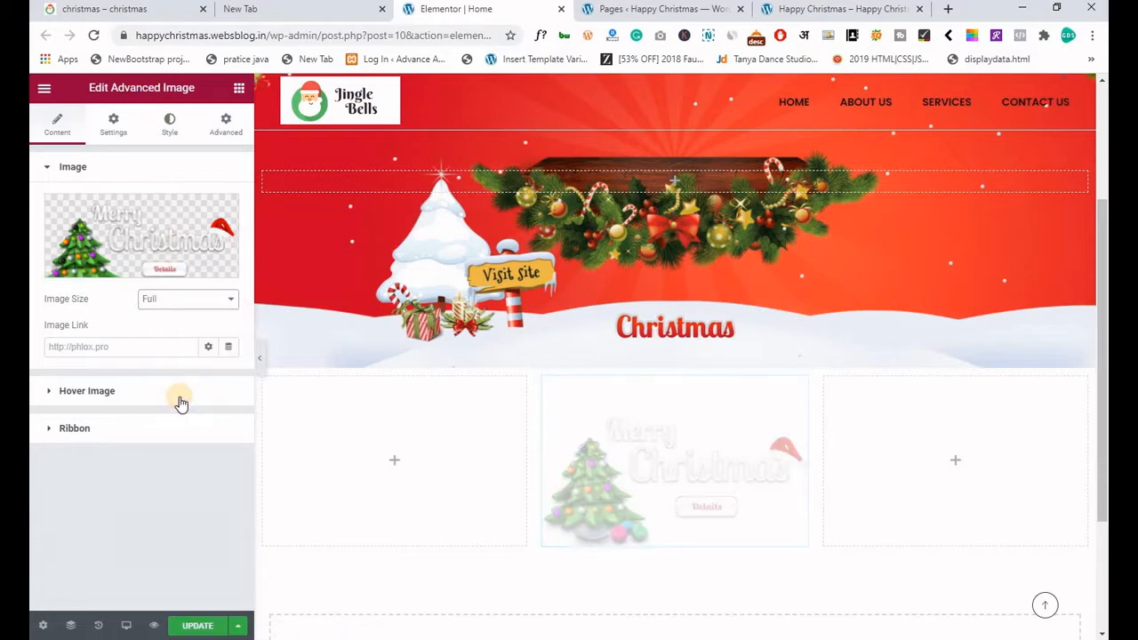
Enable the Advanced Image widget's hover image with the reindeer sleigh picture 03.png, update the page and preview the hover swap.
click(79, 396)
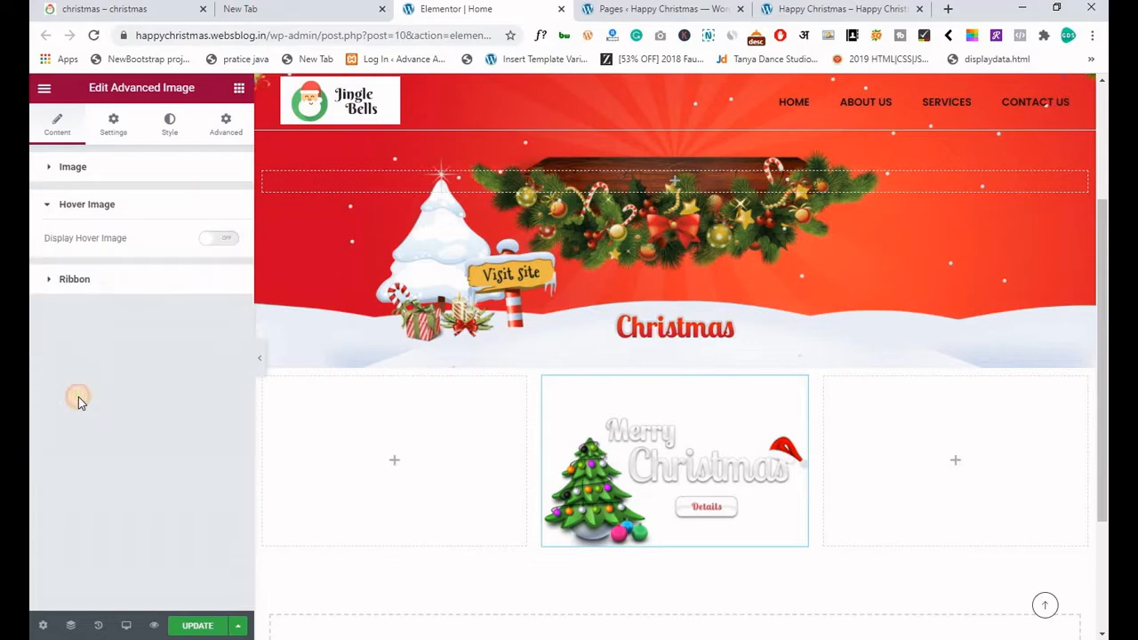
click(221, 241)
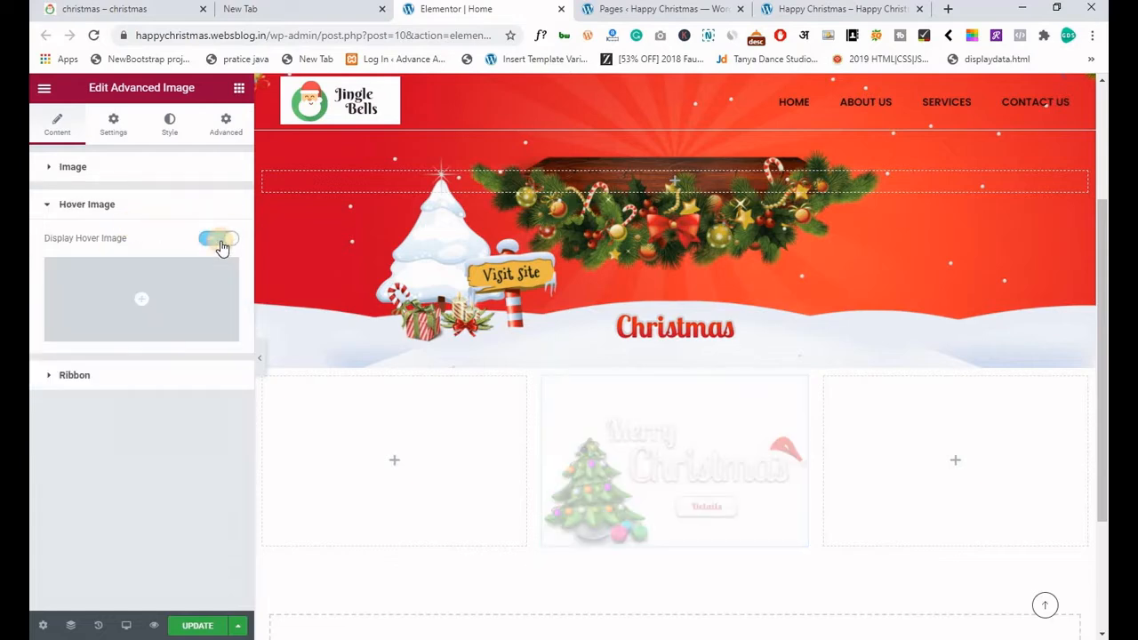
click(177, 282)
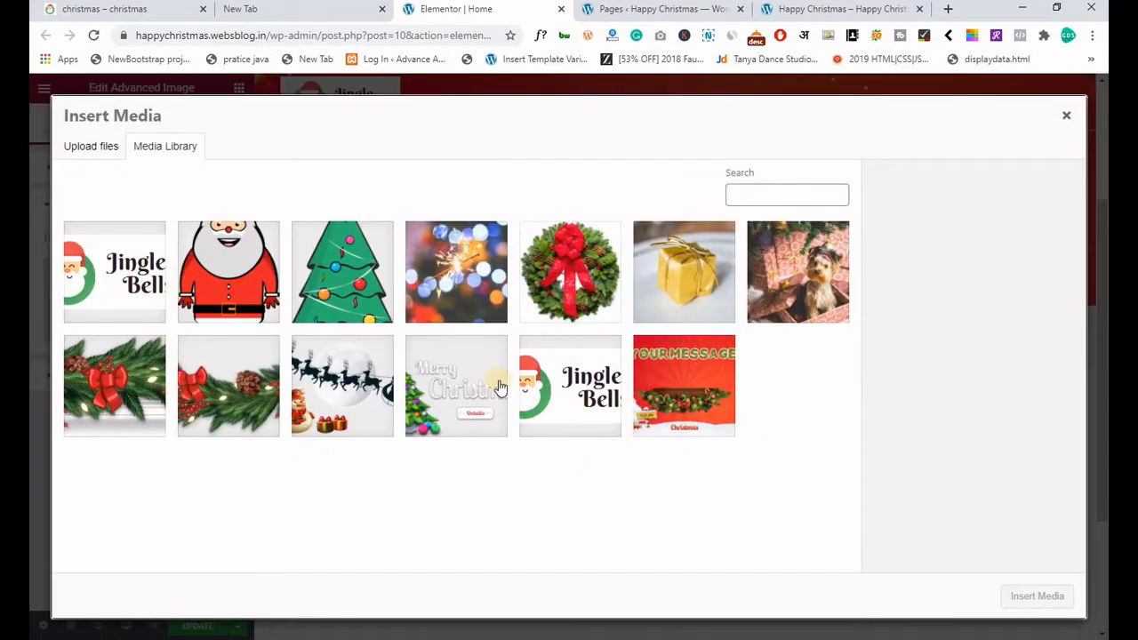
click(339, 404)
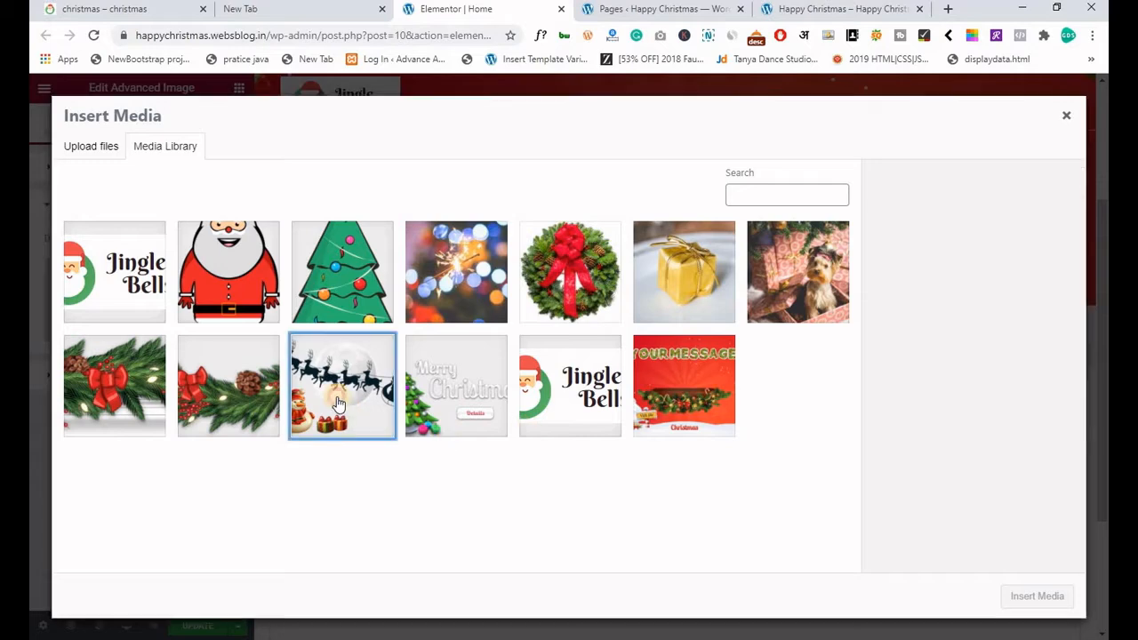
click(1037, 596)
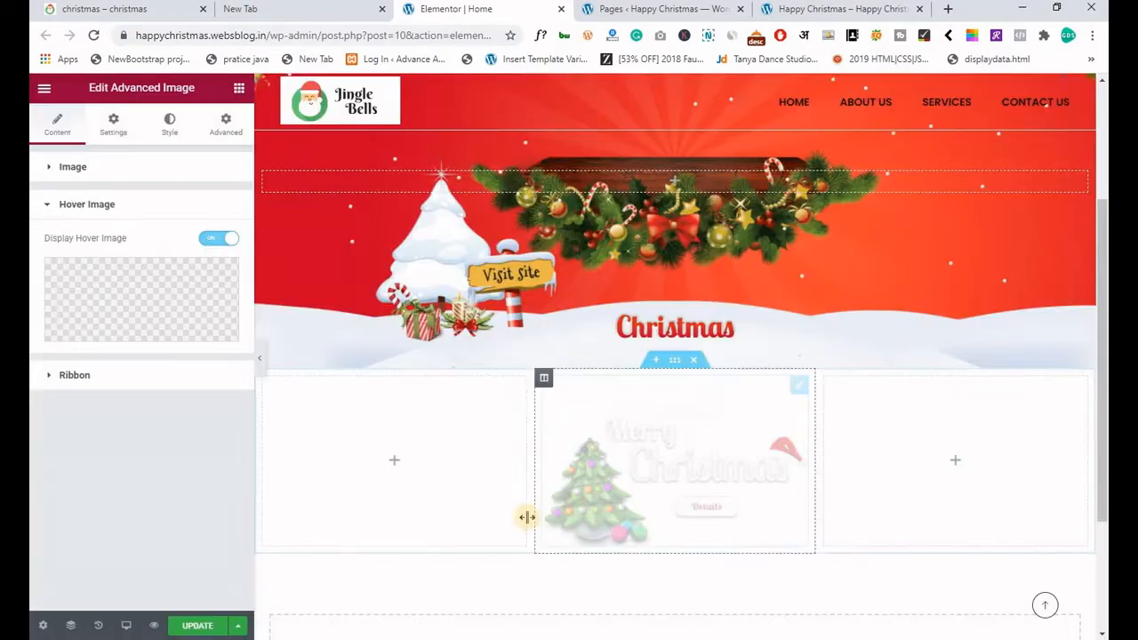
click(197, 628)
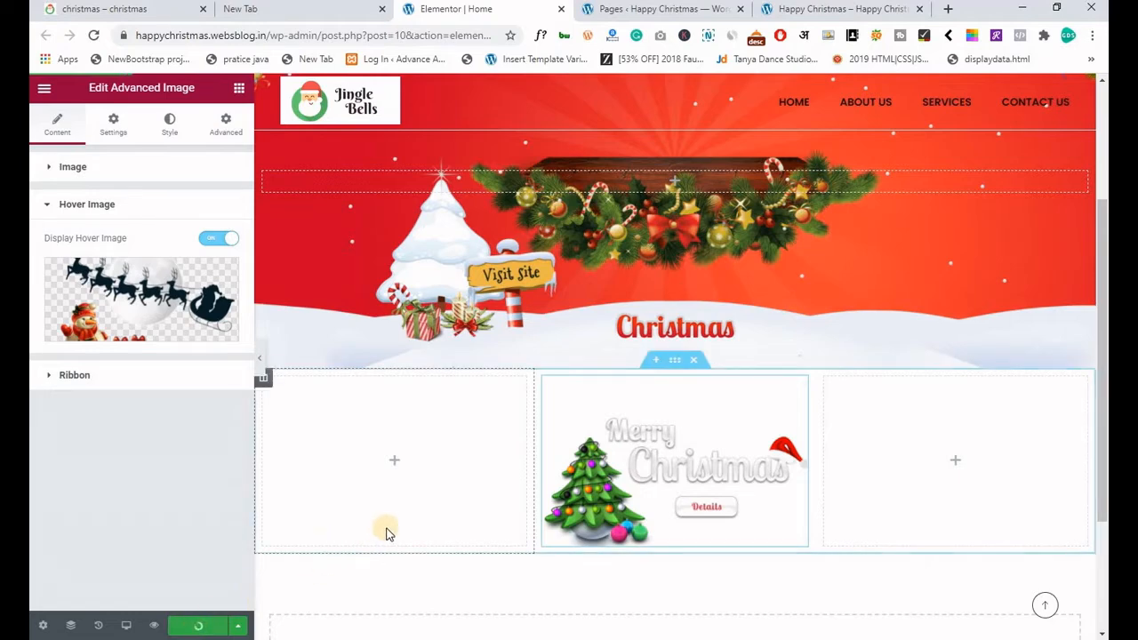
mouse_move(662, 491)
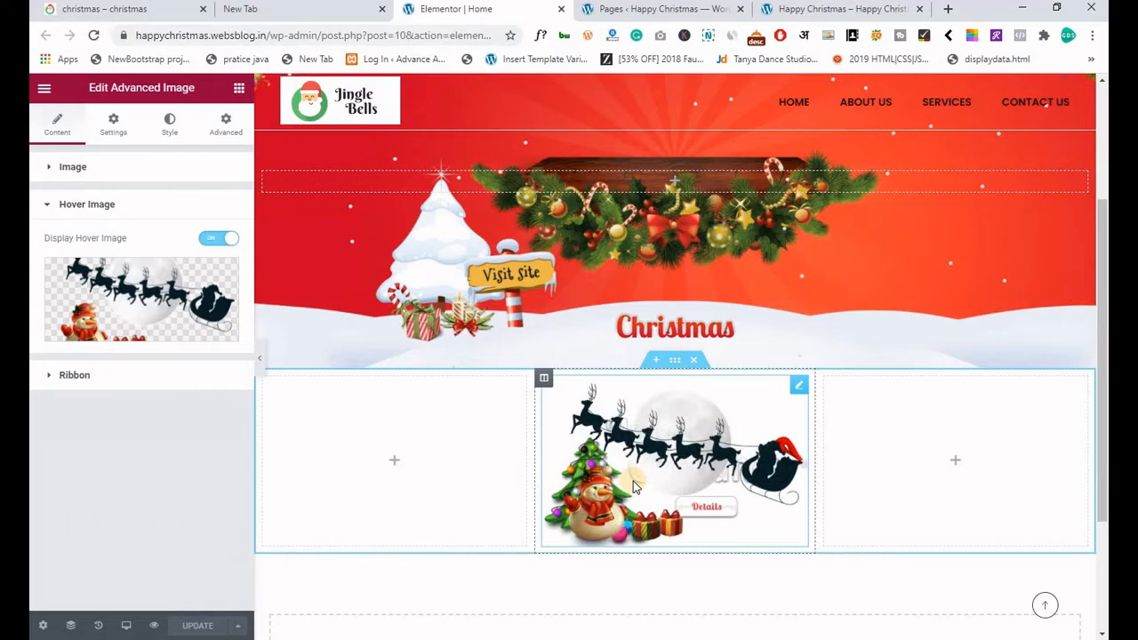
Set the CSS ID of the three-column section below the banner to home-animation-par and update the page.
scroll(444, 524, up, 3)
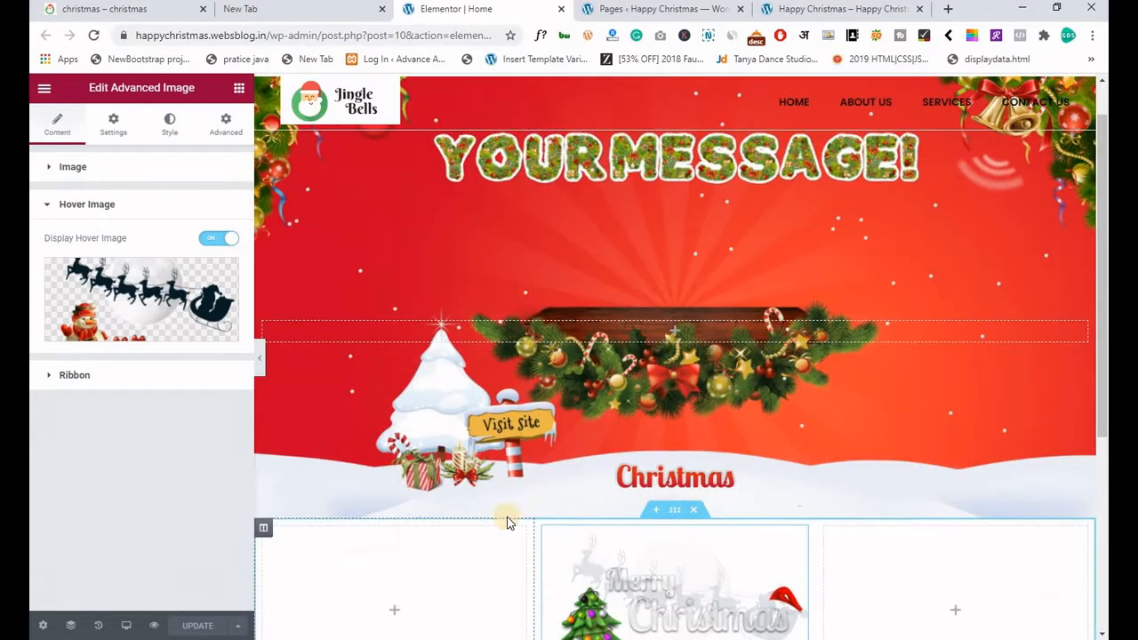
scroll(685, 293, down, 2)
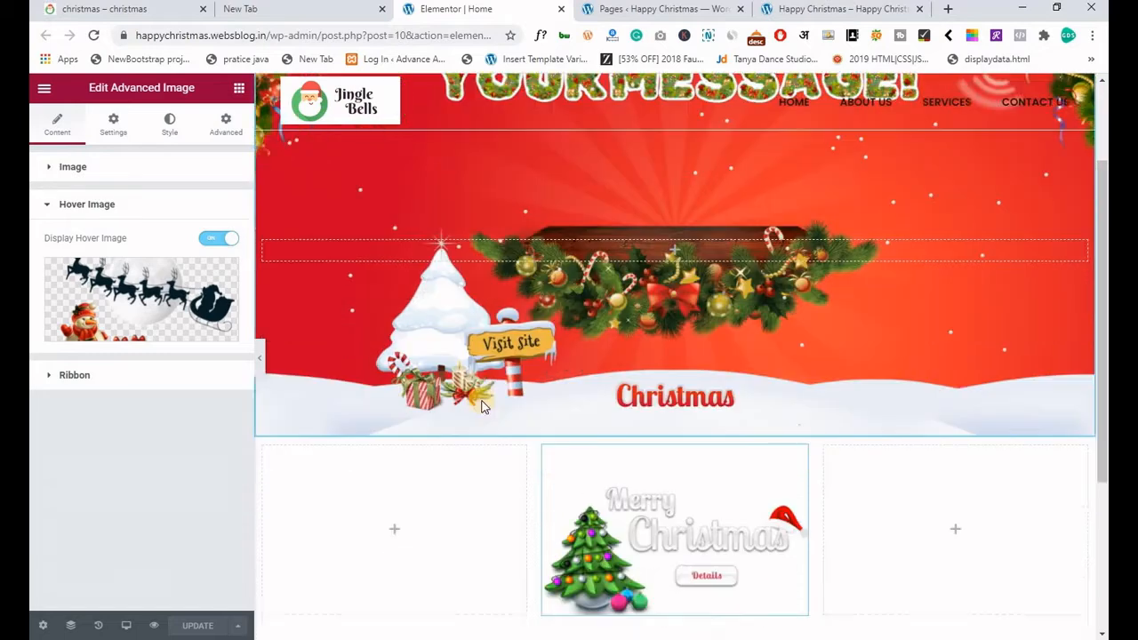
right_click(674, 363)
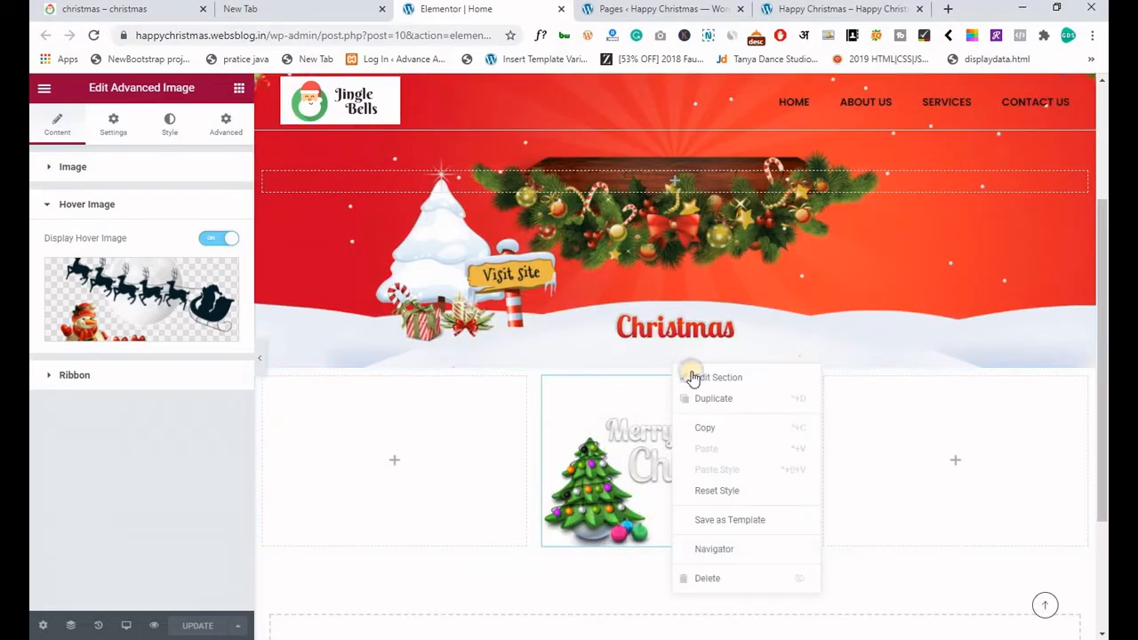
click(704, 382)
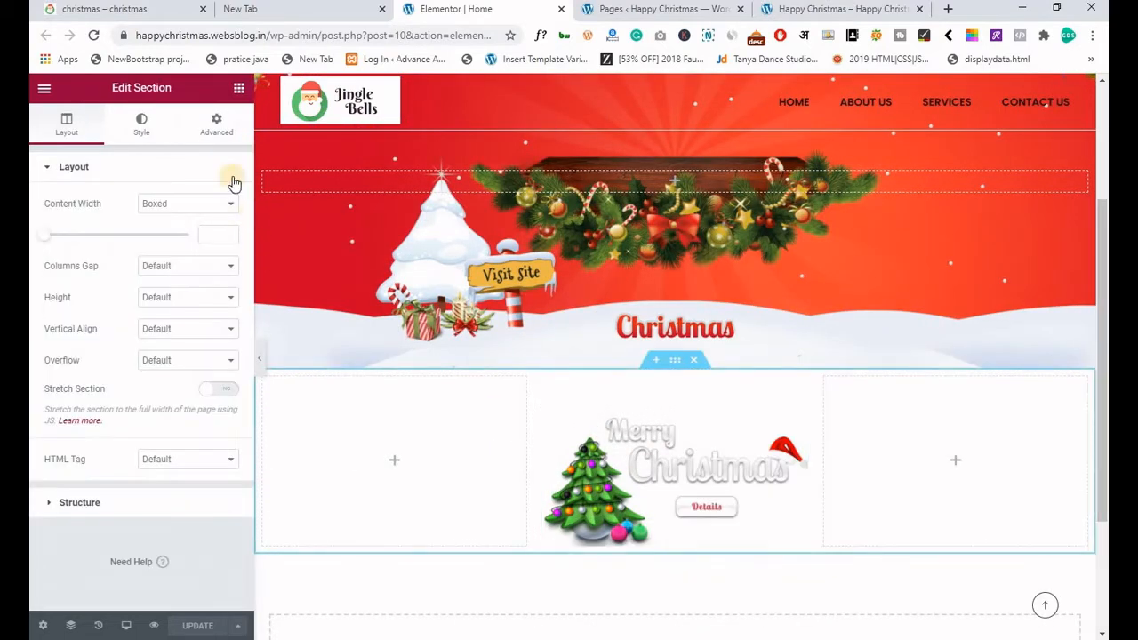
click(213, 132)
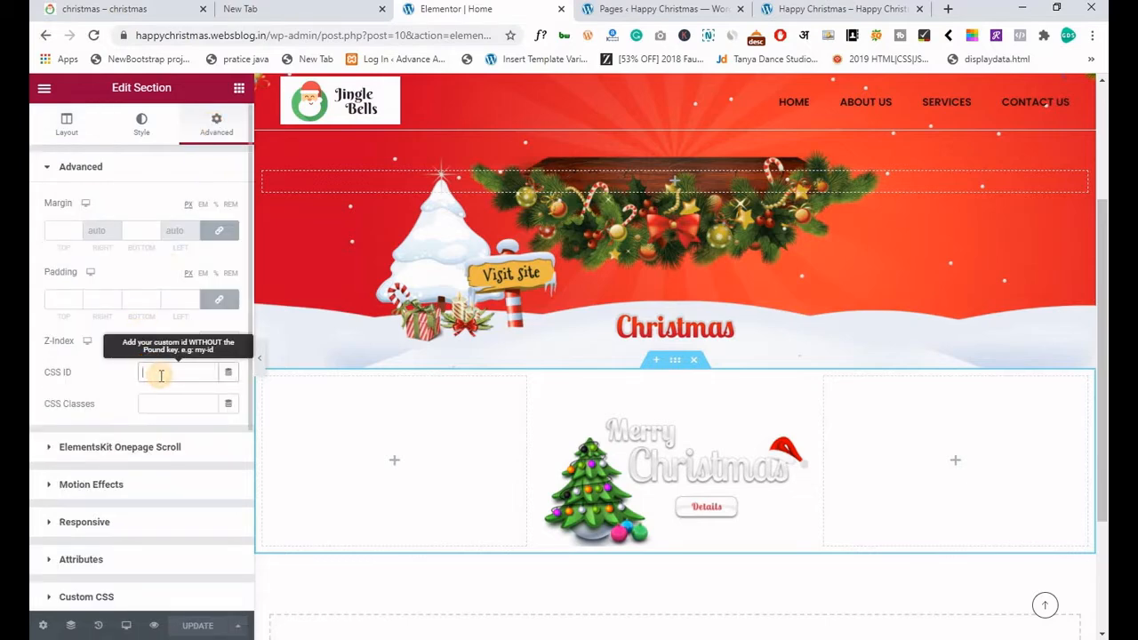
text(home-animation)
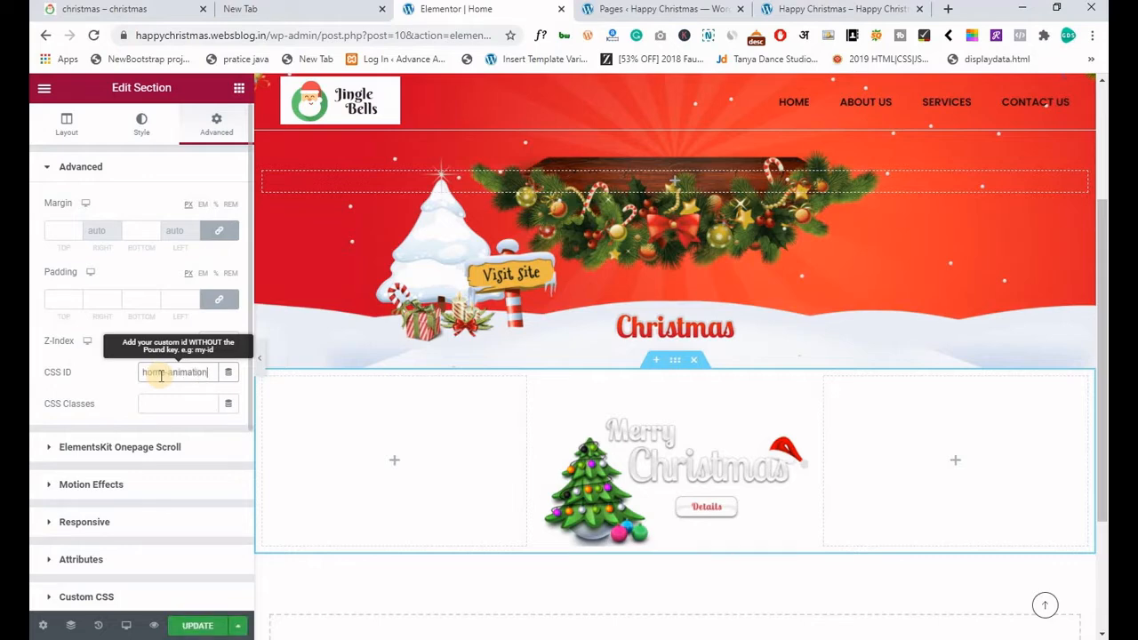
triple_click(161, 375)
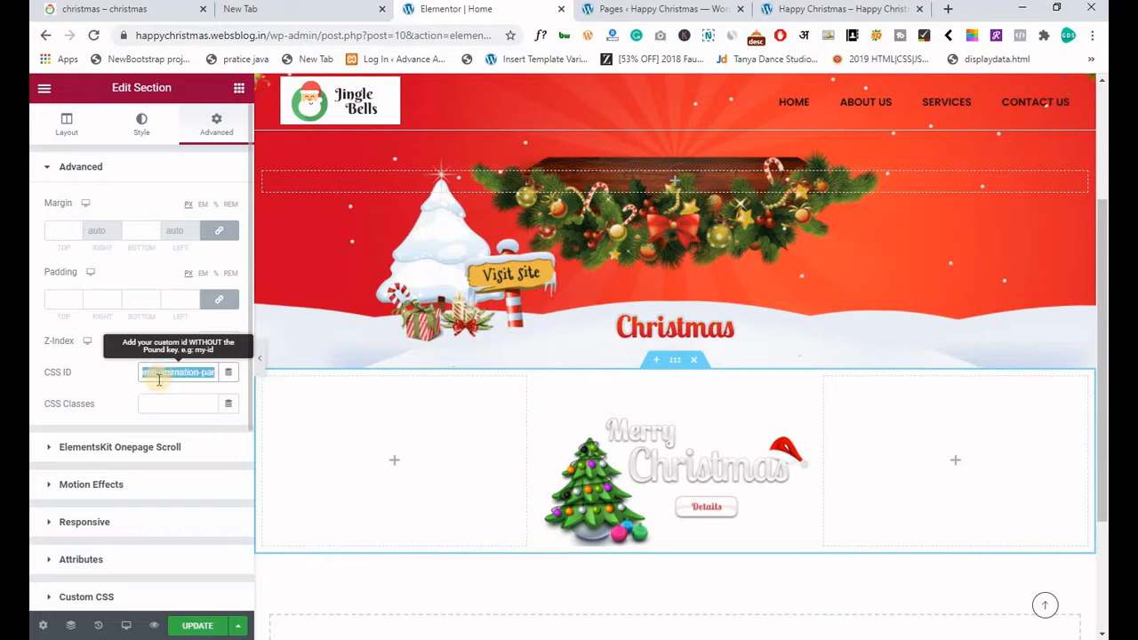
click(188, 629)
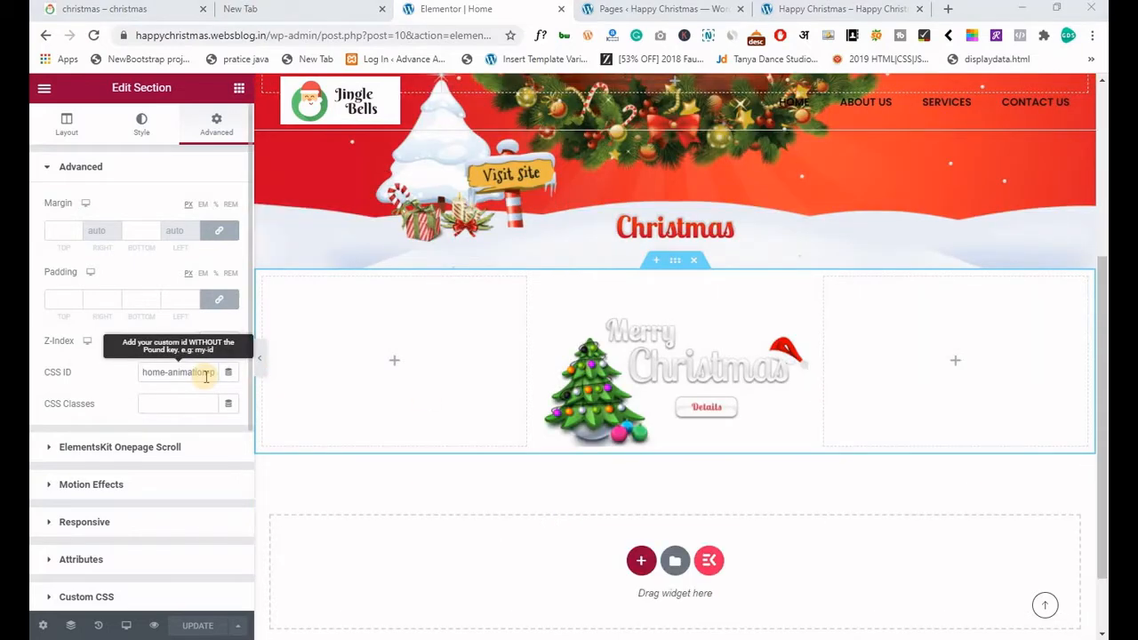
Center-align the Merry Christmas image, compare with the demo site, turn on its Tilt Effect and update the page.
right_click(627, 340)
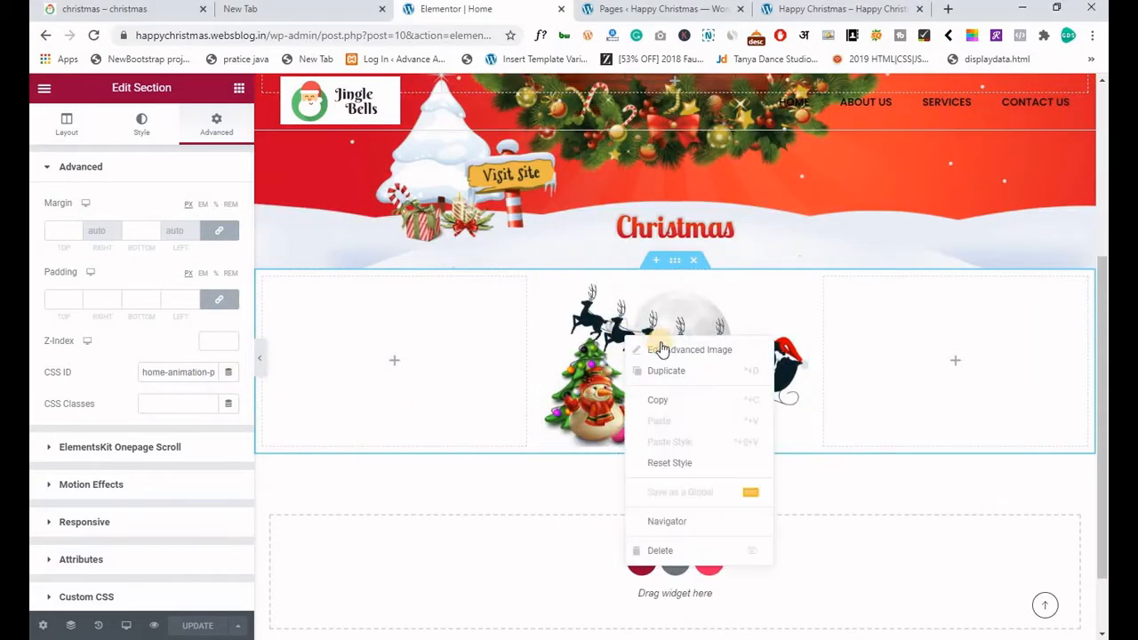
click(661, 350)
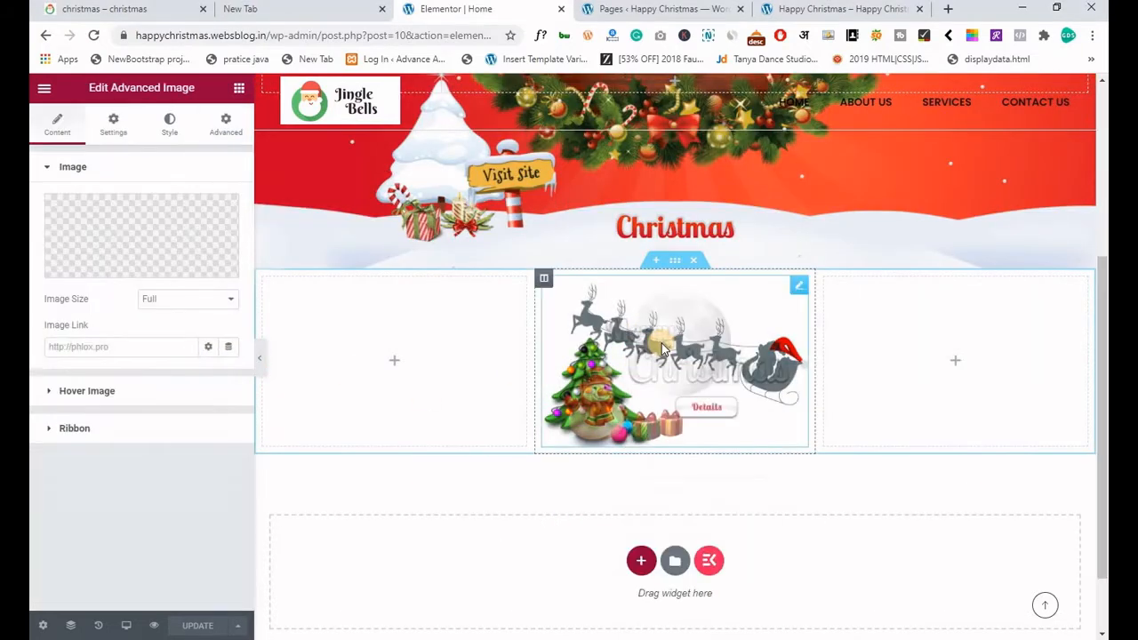
click(118, 133)
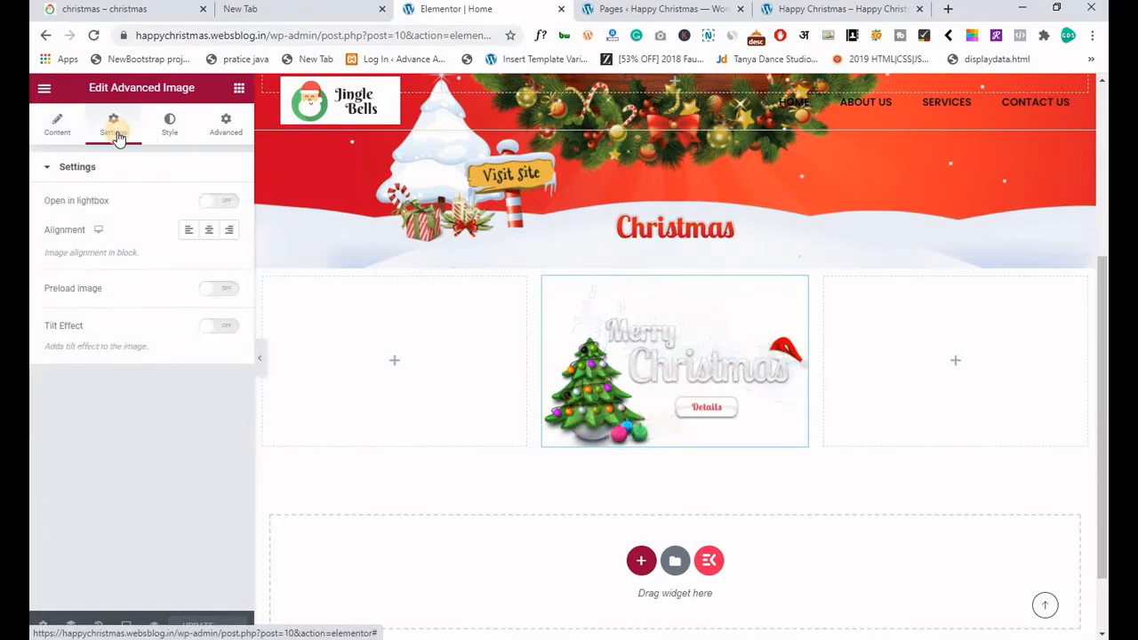
click(207, 238)
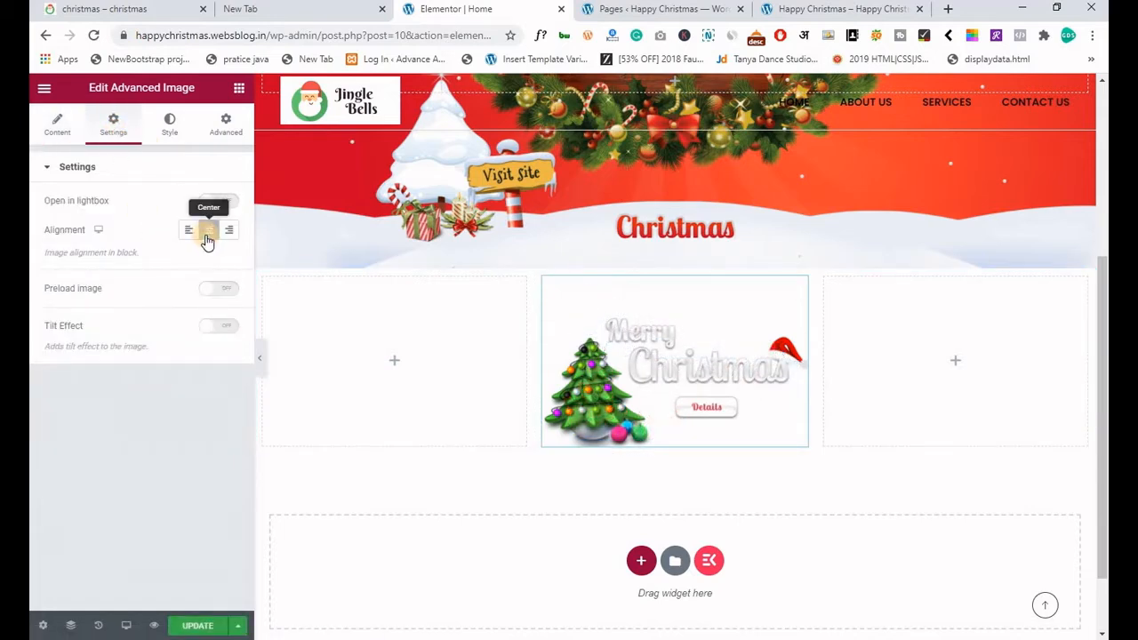
click(105, 11)
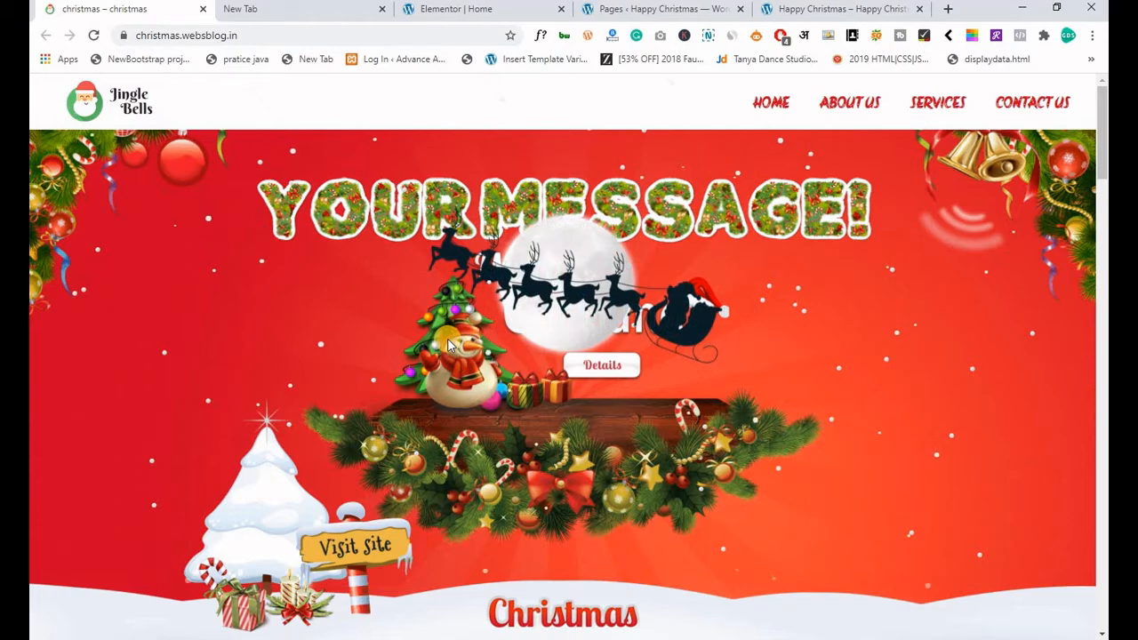
click(502, 9)
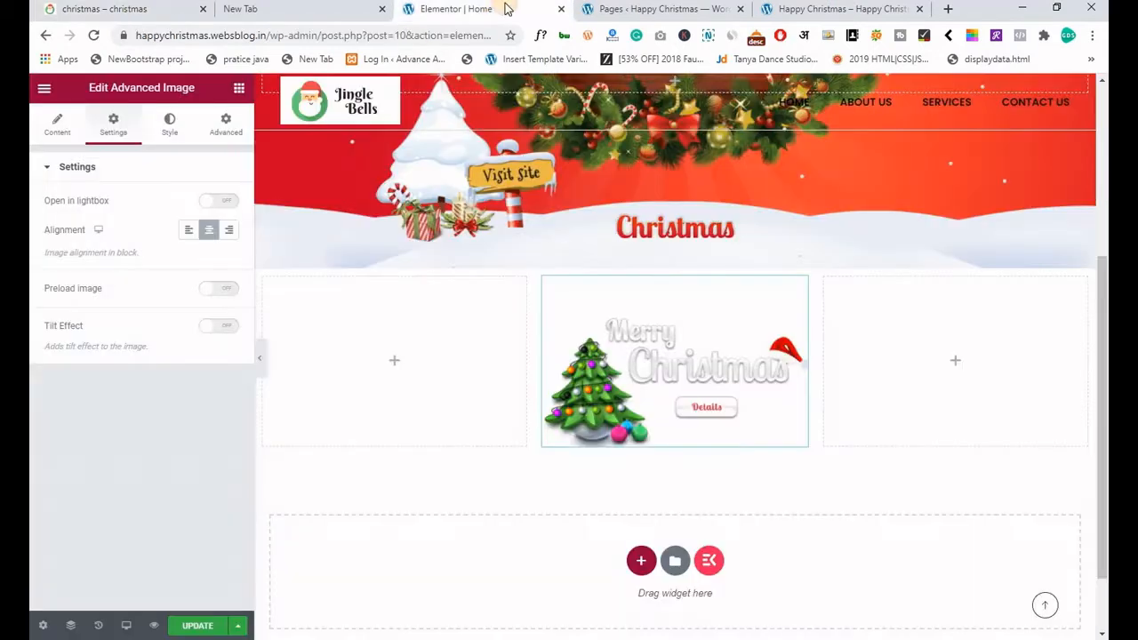
click(211, 331)
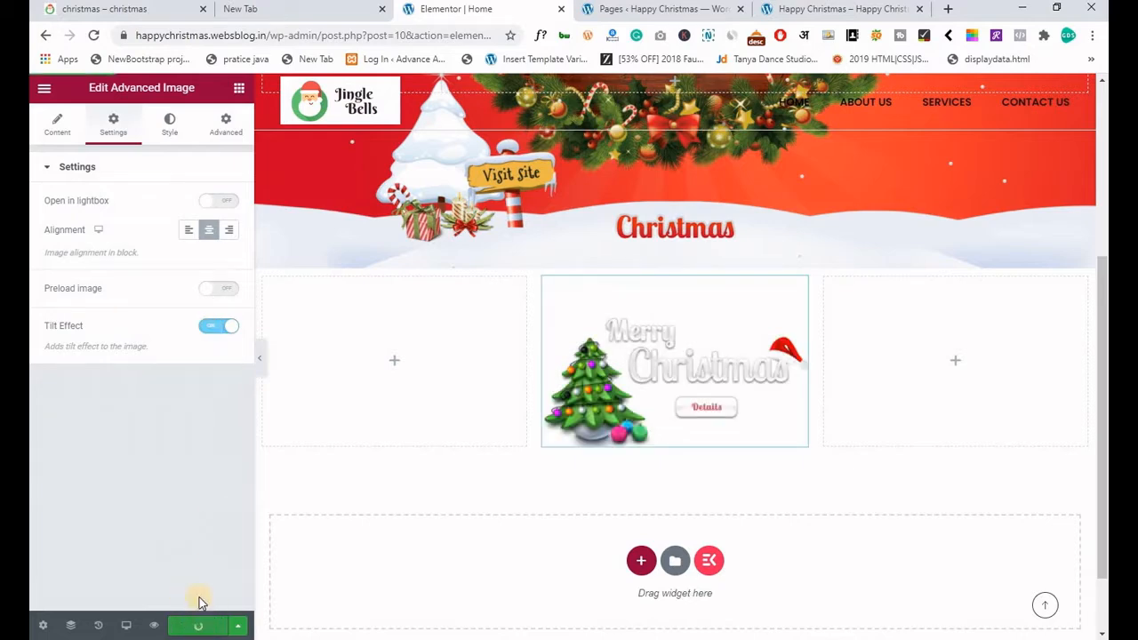
Turn on Stretch Section for the section holding the Merry Christmas image and update the page.
right_click(676, 274)
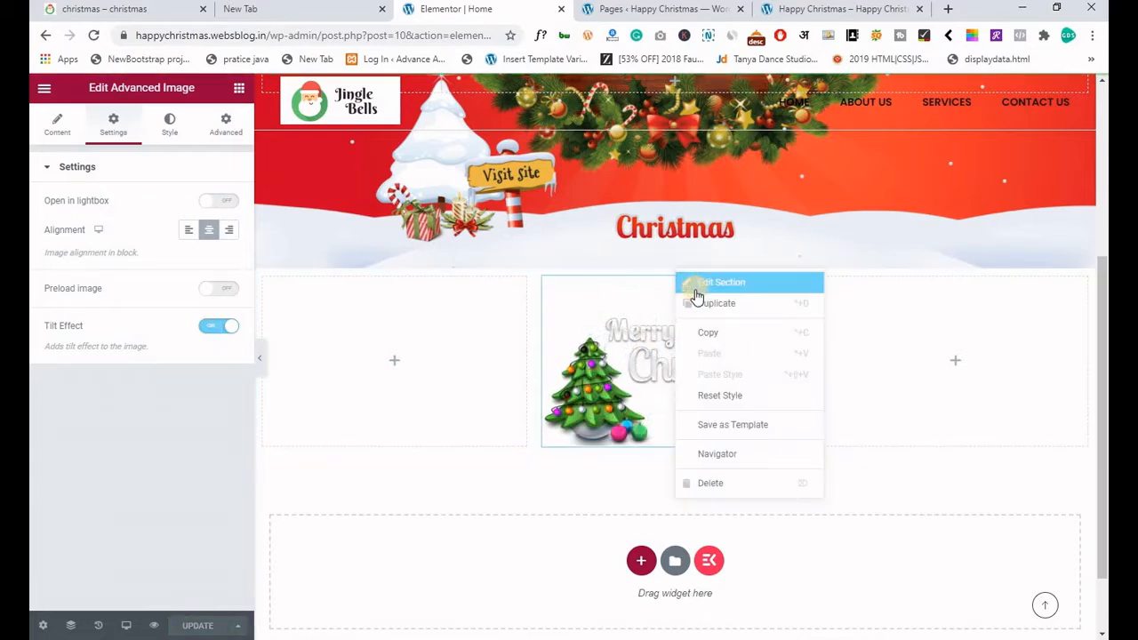
click(696, 291)
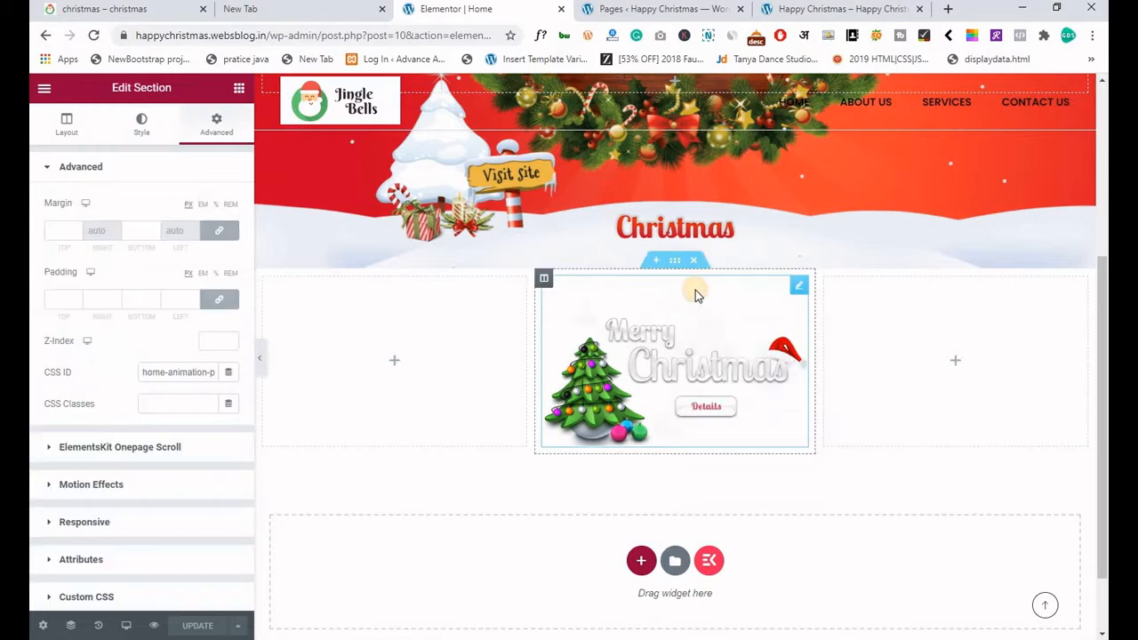
click(71, 129)
click(220, 392)
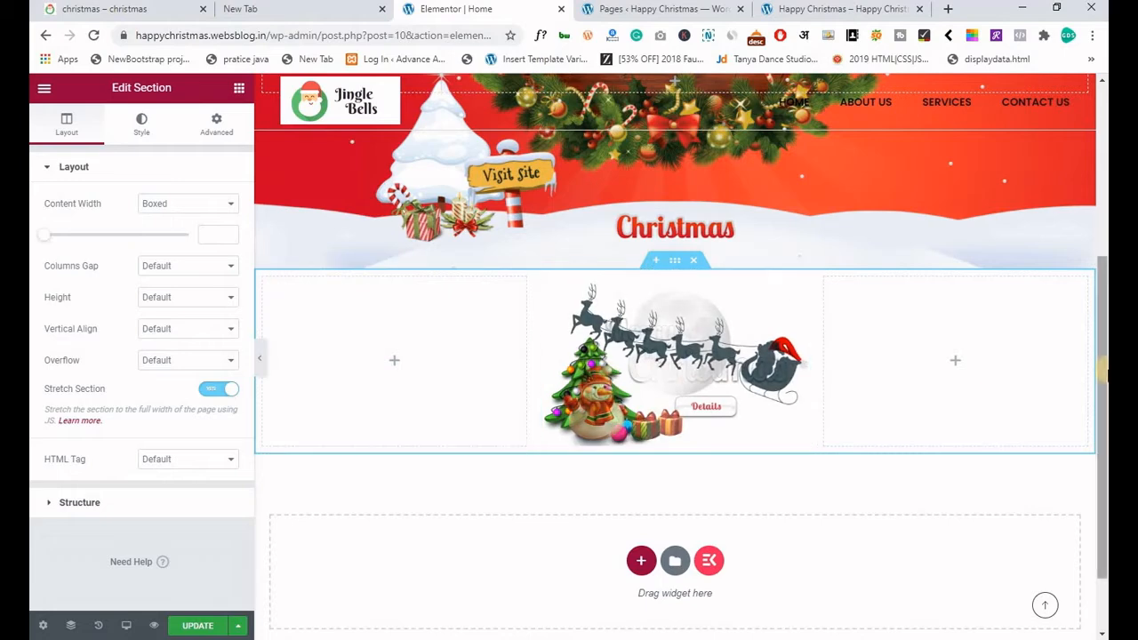
click(201, 626)
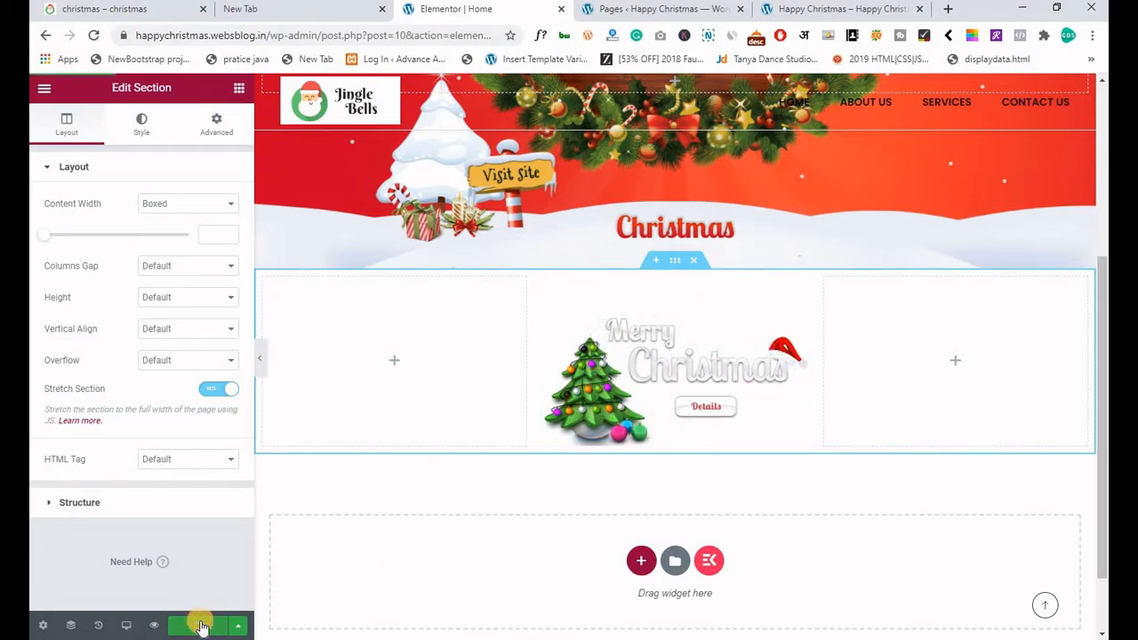
Reload the live Happy Christmas homepage and check the Merry Christmas image below the banner.
click(788, 11)
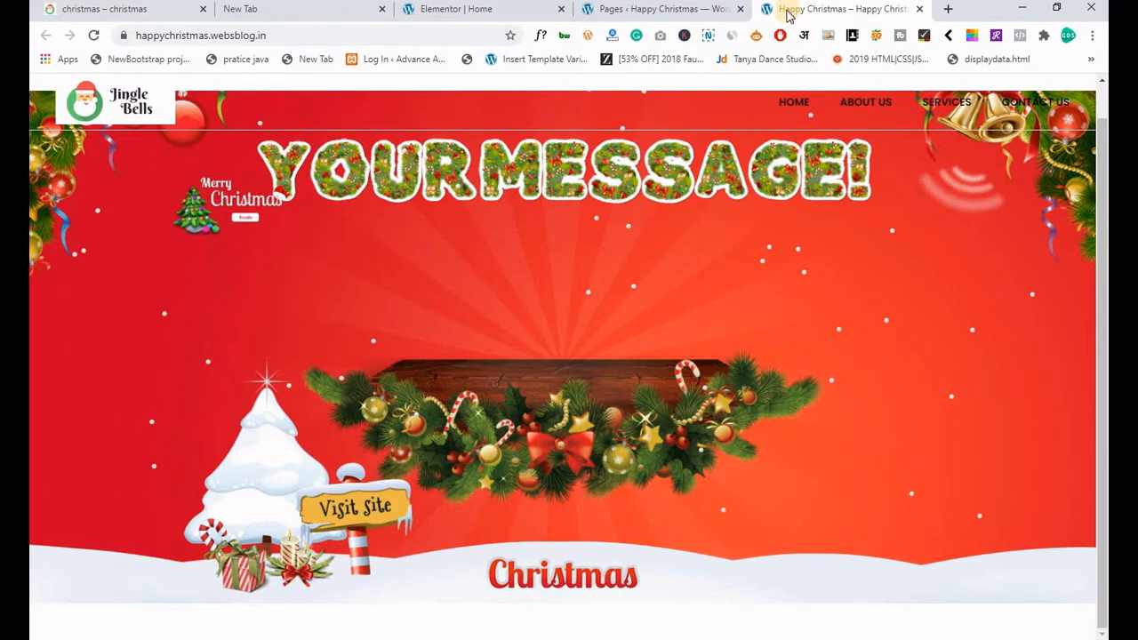
key(F5)
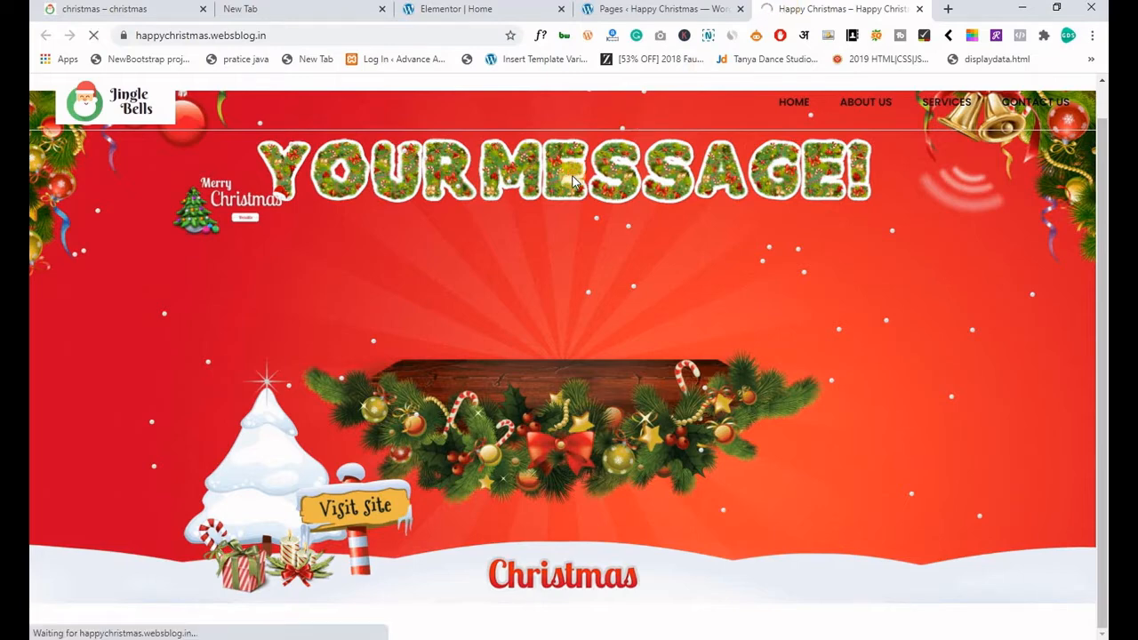
scroll(420, 189, down, 3)
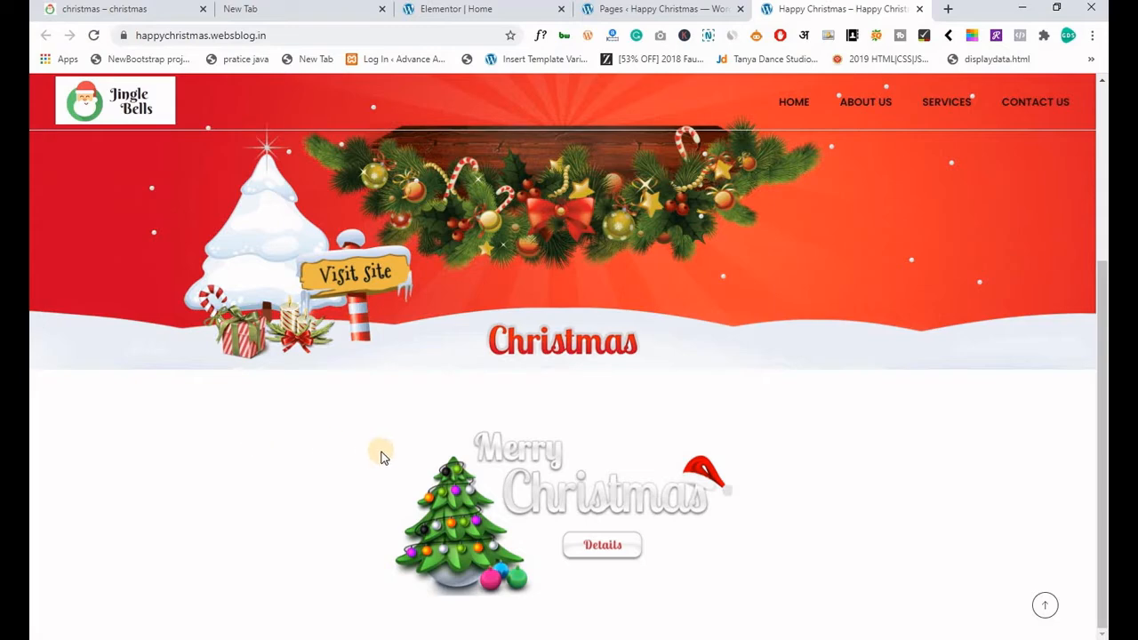
Open DevTools on the empty column beside the Merry Christmas image and dock it below the page.
right_click(332, 434)
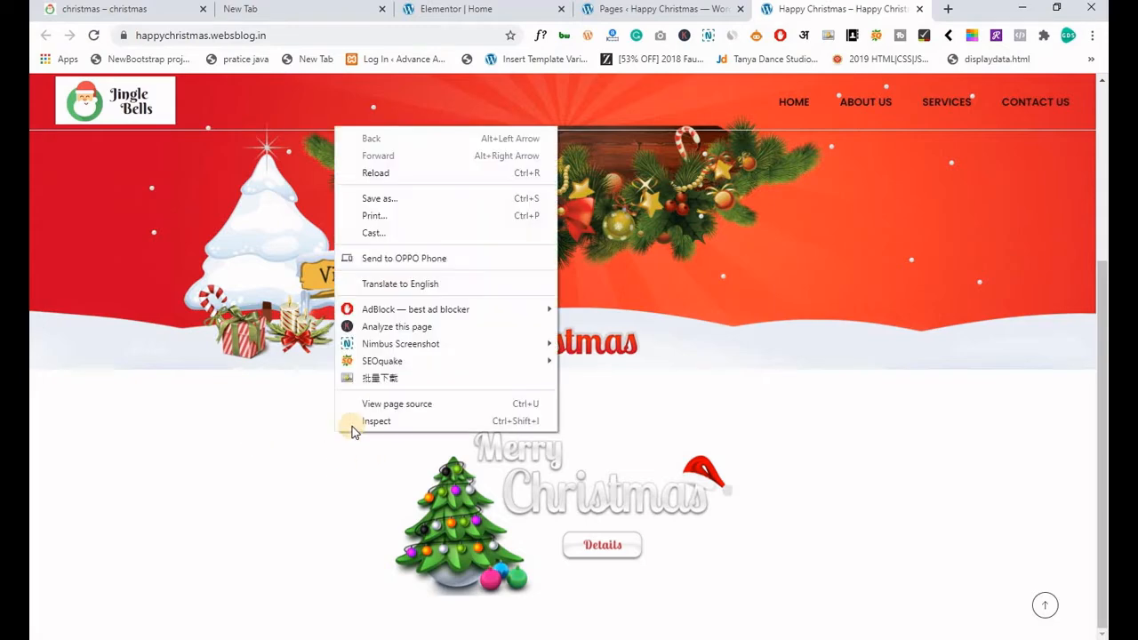
click(358, 430)
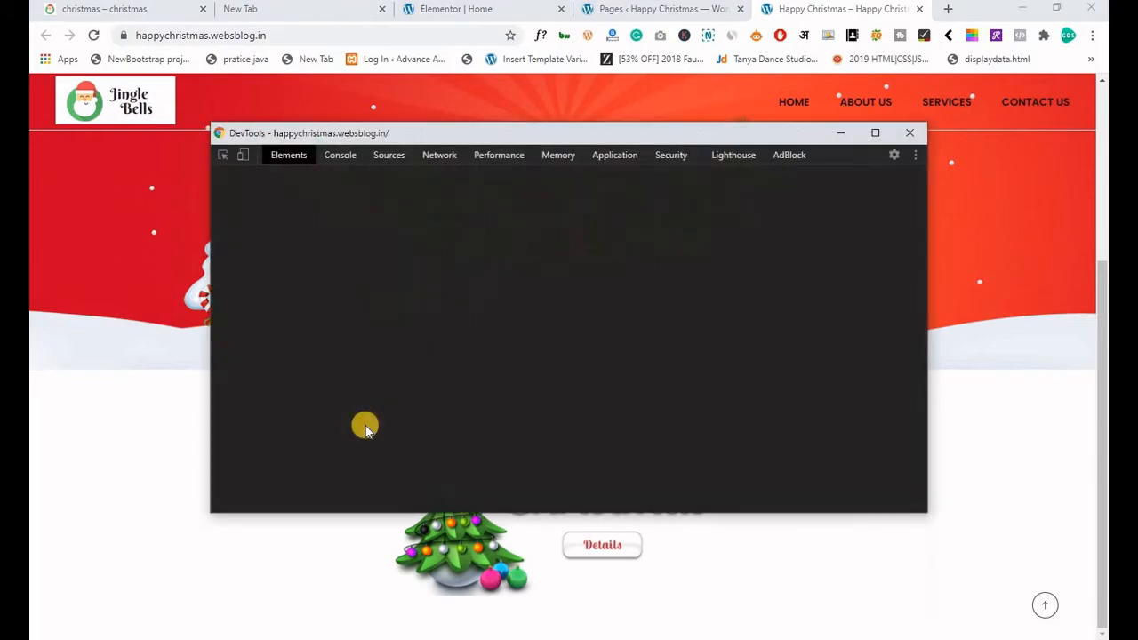
drag(626, 142, 629, 210)
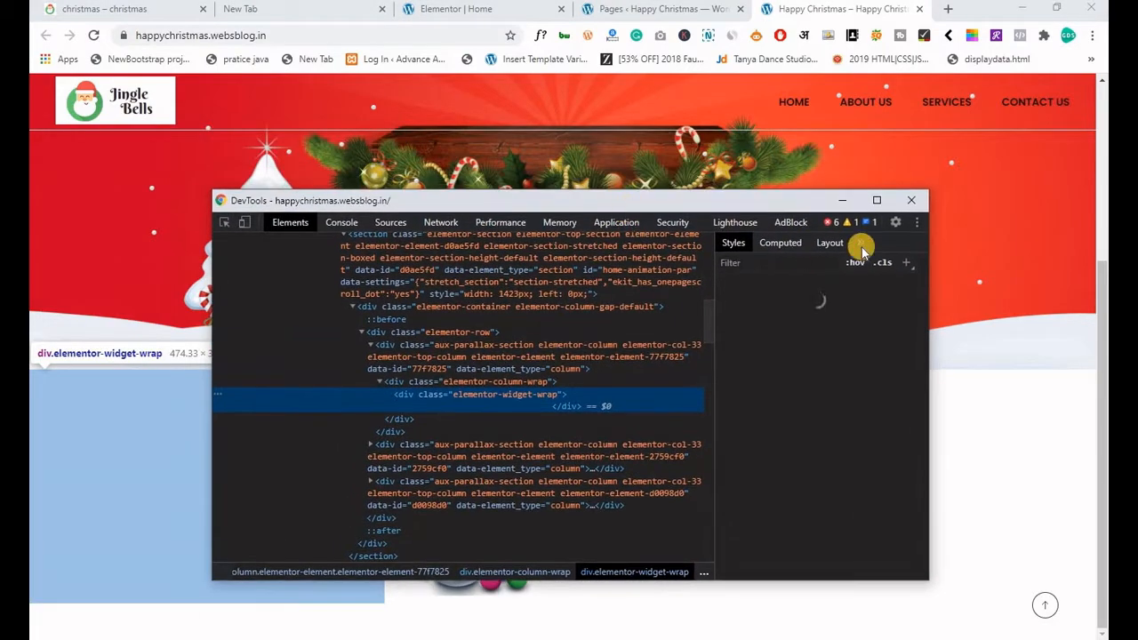
click(916, 222)
click(889, 246)
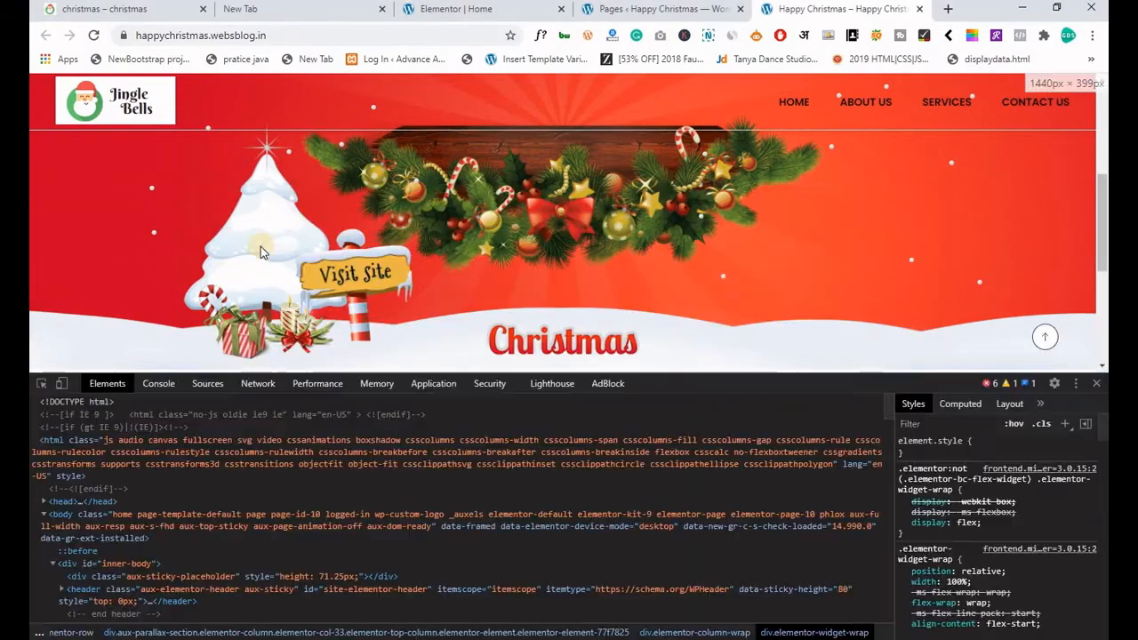
Inspect the Merry Christmas image's element and its styles in DevTools.
scroll(261, 246, down, 3)
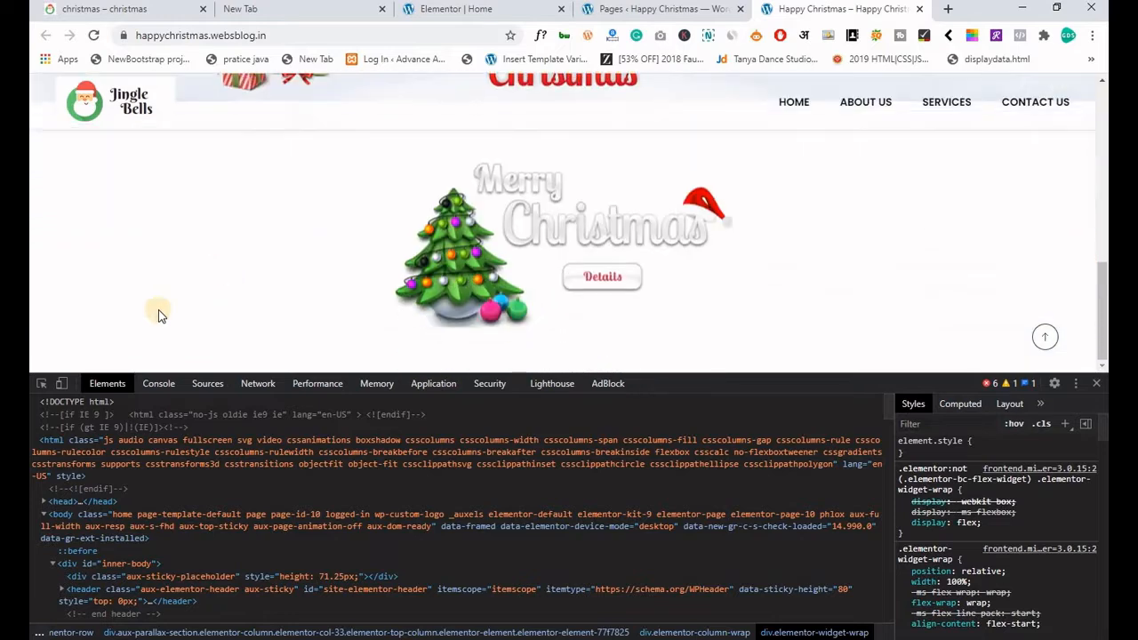
click(41, 383)
click(546, 255)
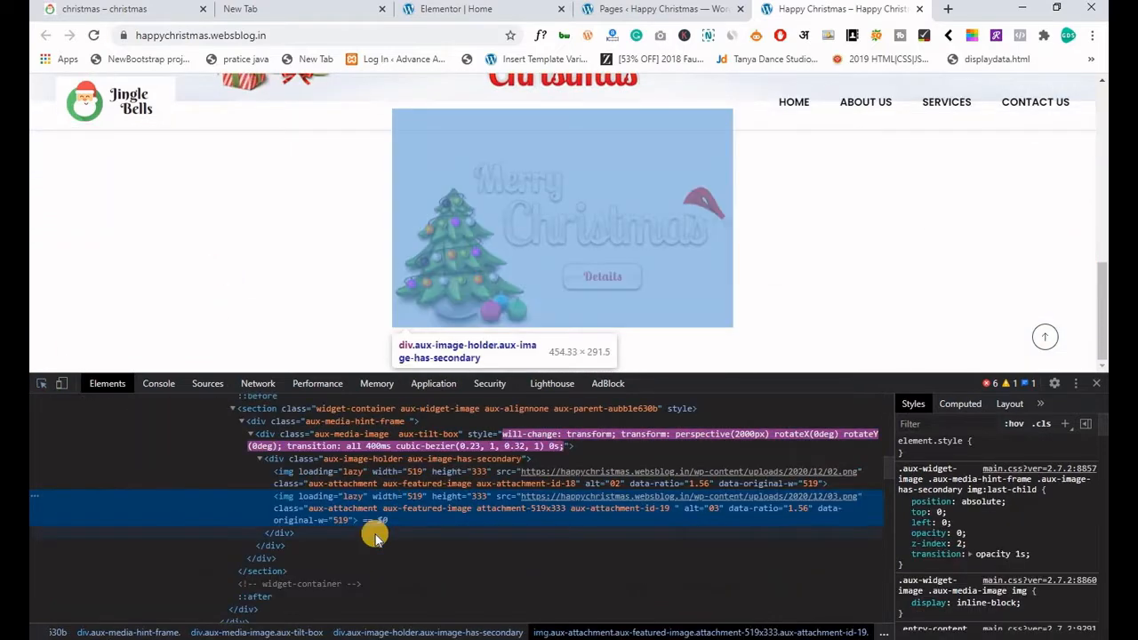
Add a DevTools style rule for the section with ID home-animation-par and set its position to absolute.
scroll(356, 532, up, 3)
scroll(256, 497, up, 3)
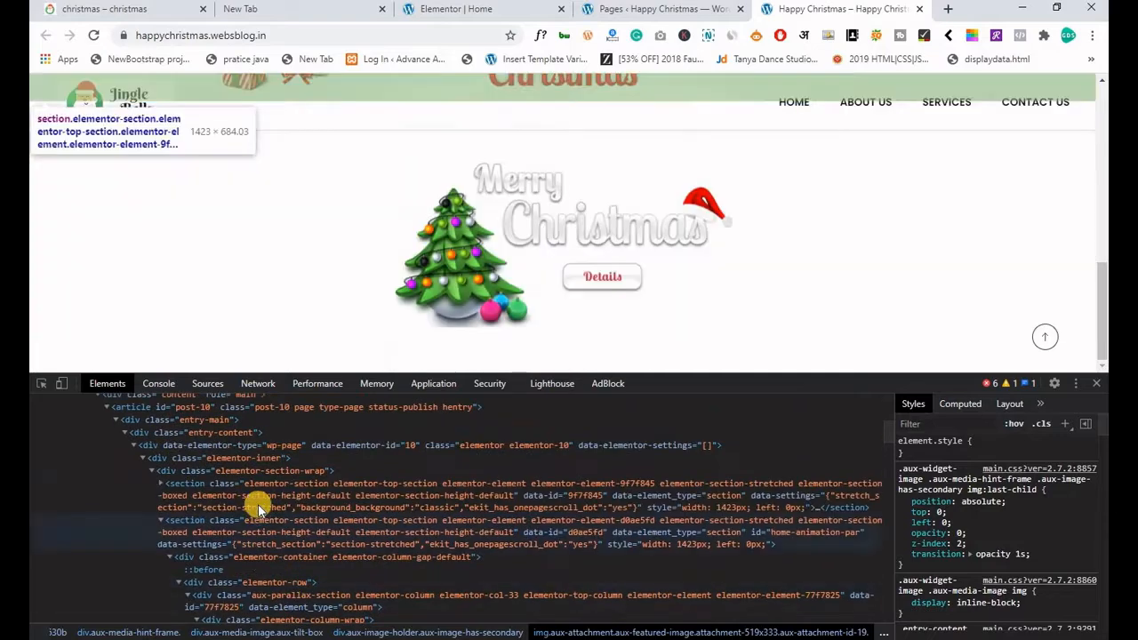
click(256, 528)
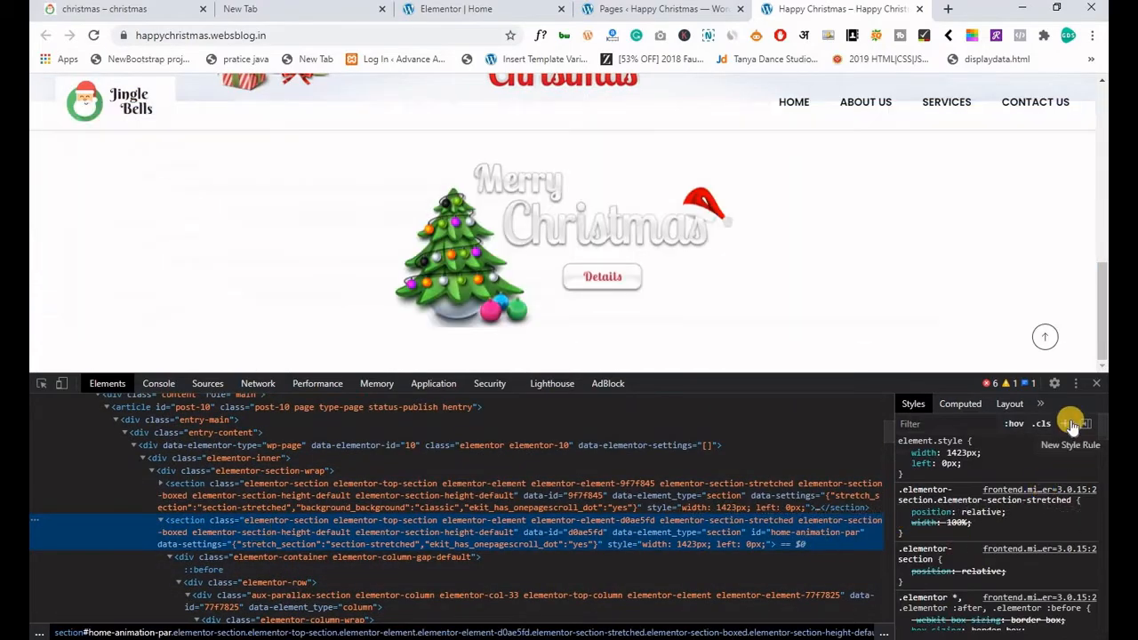
click(1064, 423)
key(Return)
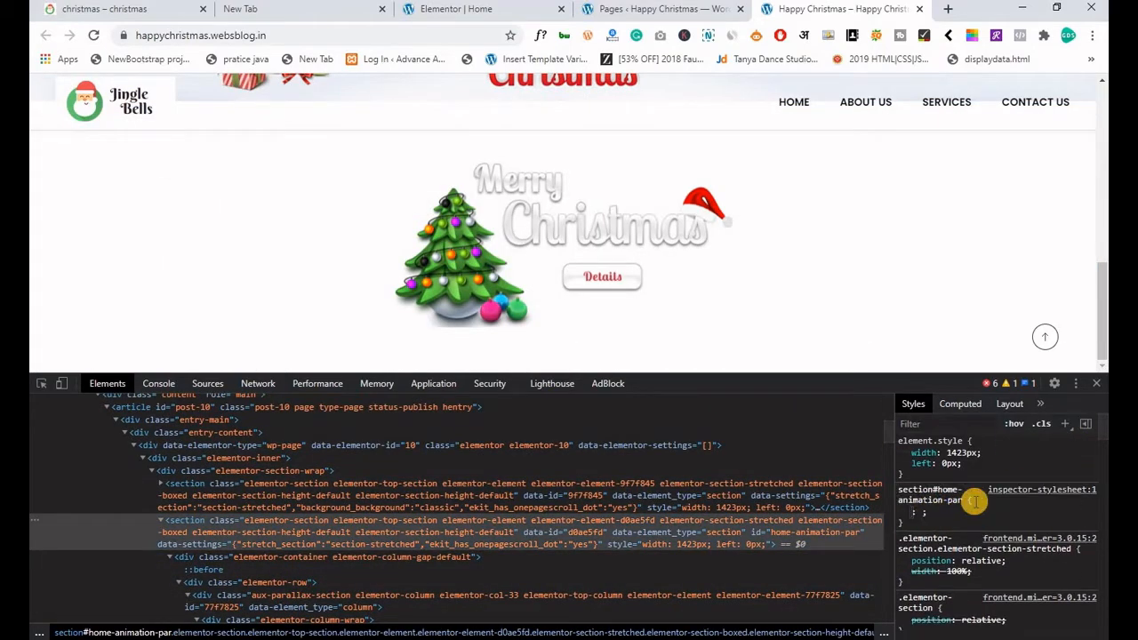
text(position)
key(Tab)
text(a)
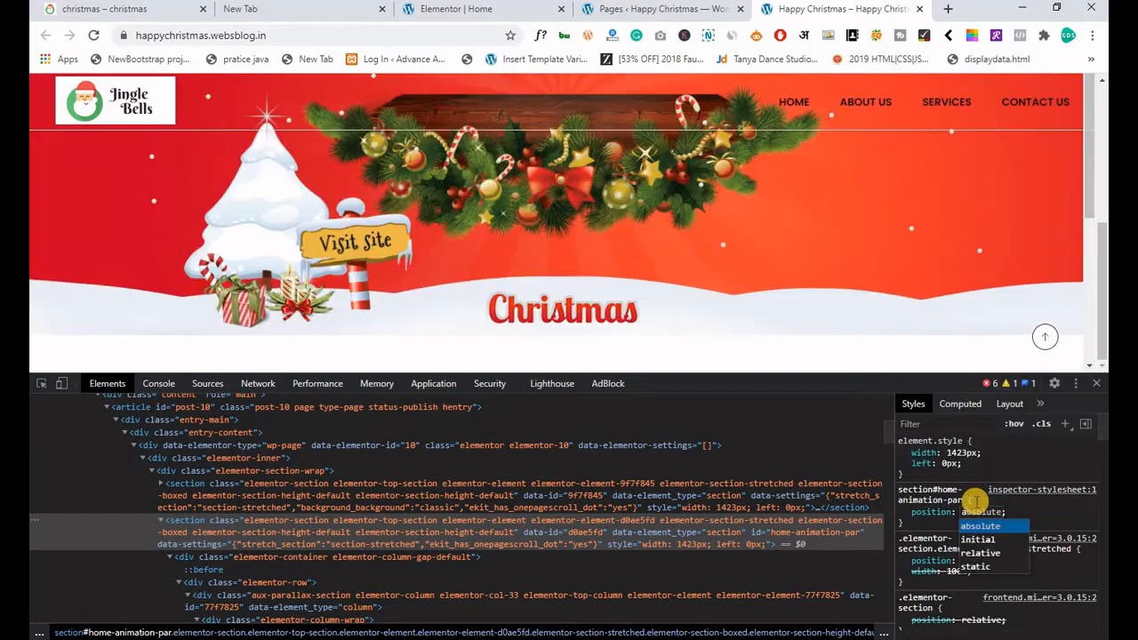
click(980, 526)
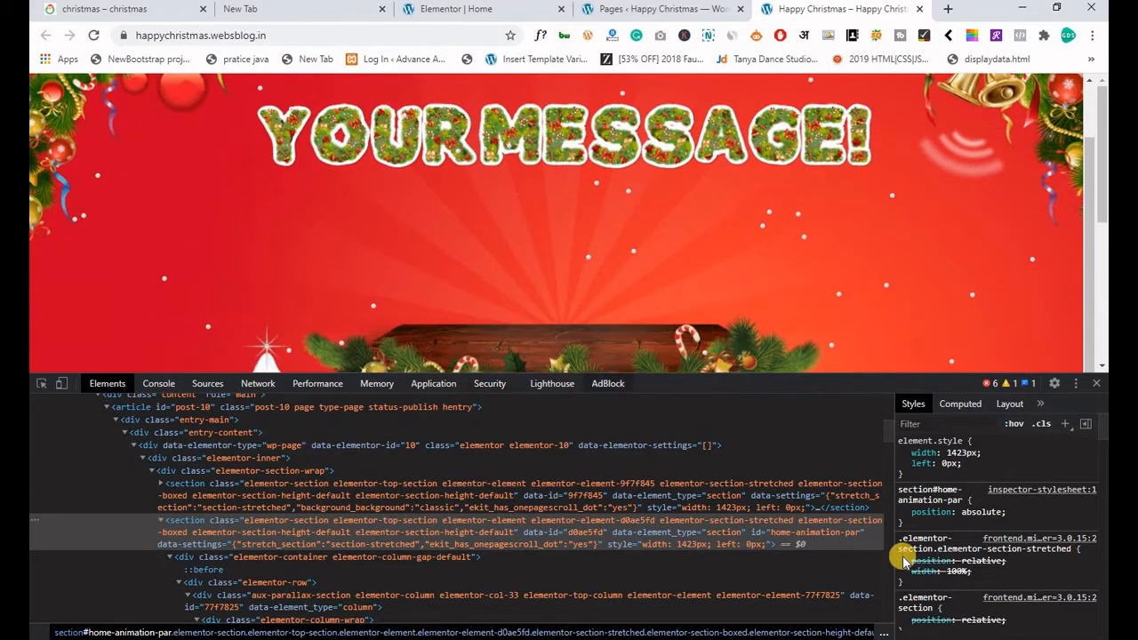
Add a top offset of 60px to the home-animation-par rule and check the Merry Christmas image over the banner.
click(946, 525)
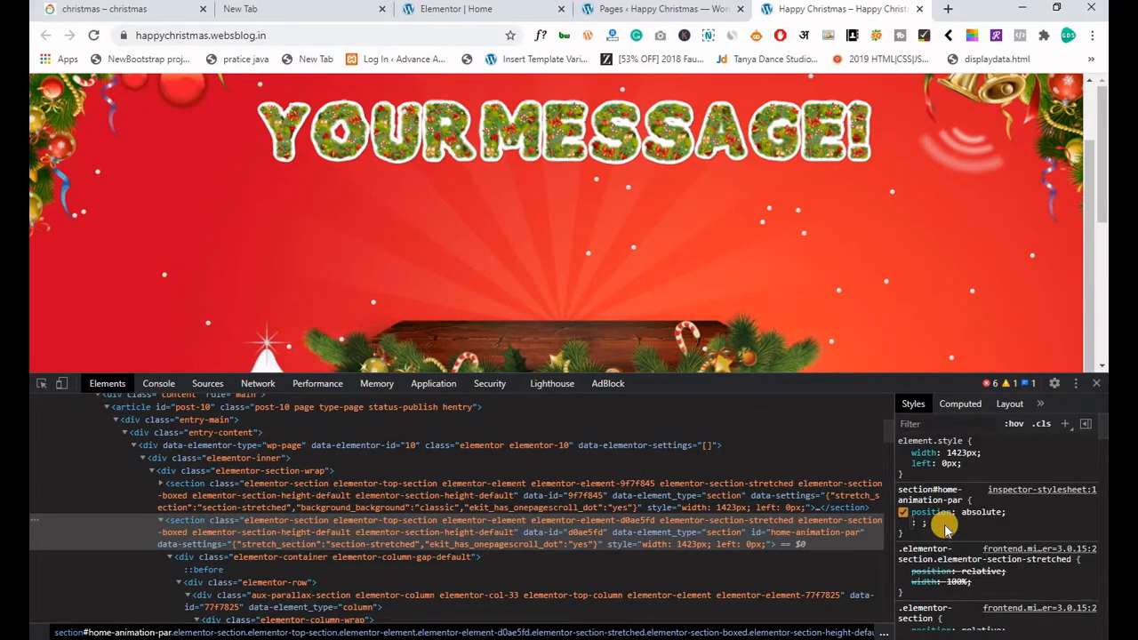
text(top:)
key(Tab)
text(60)
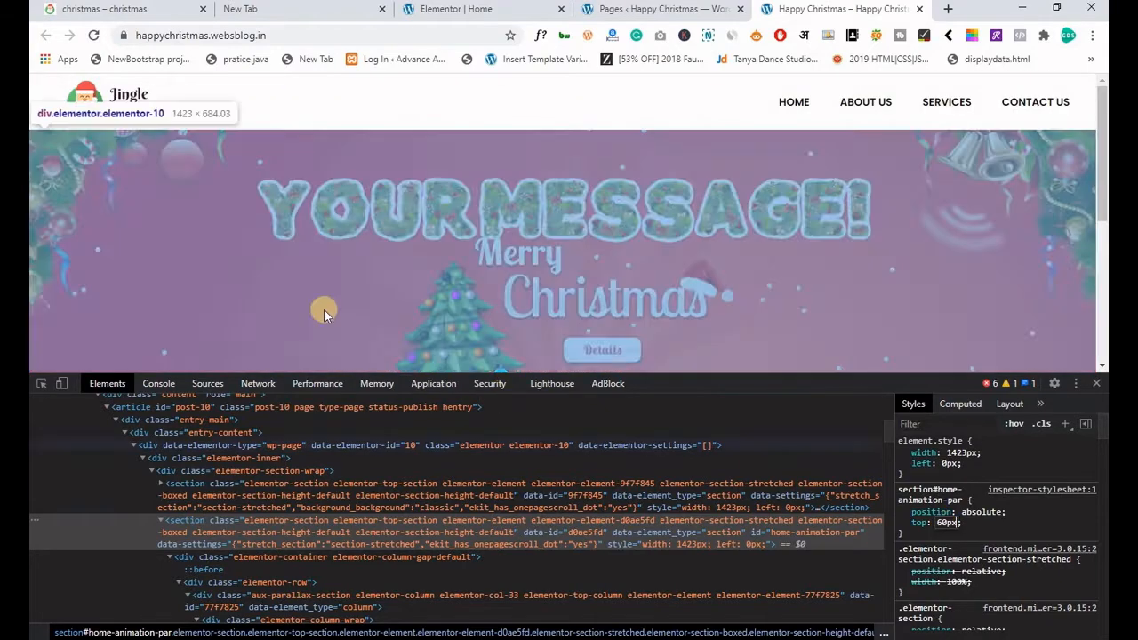
scroll(235, 205, down, 2)
scroll(237, 207, up, 1)
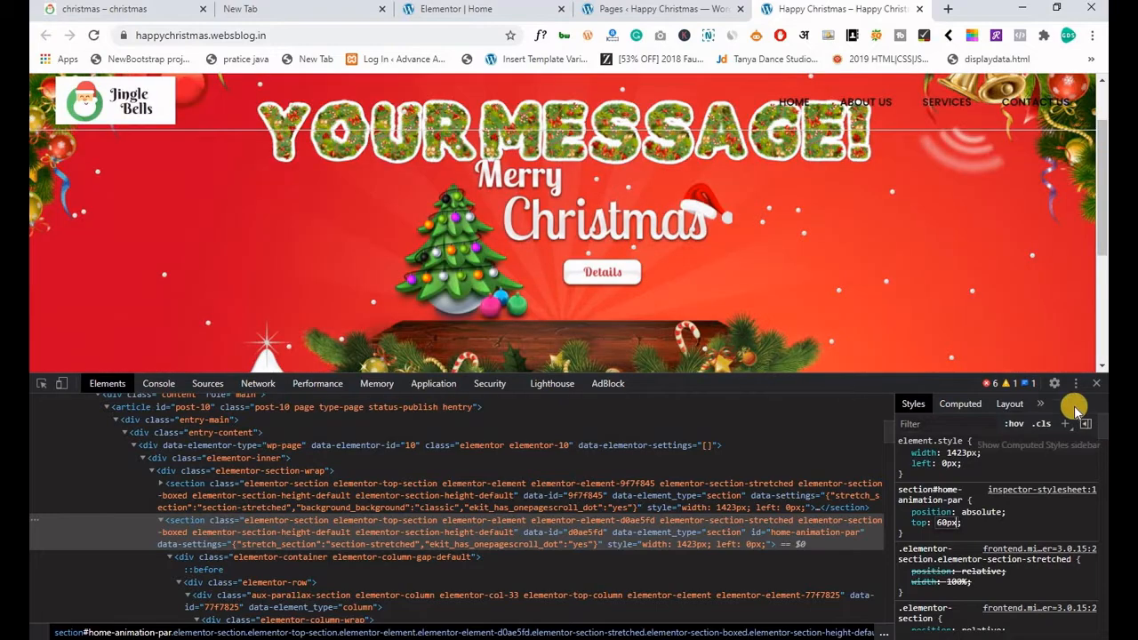
Undock DevTools into a separate window and place it below the Merry Christmas image.
click(1076, 383)
click(1027, 409)
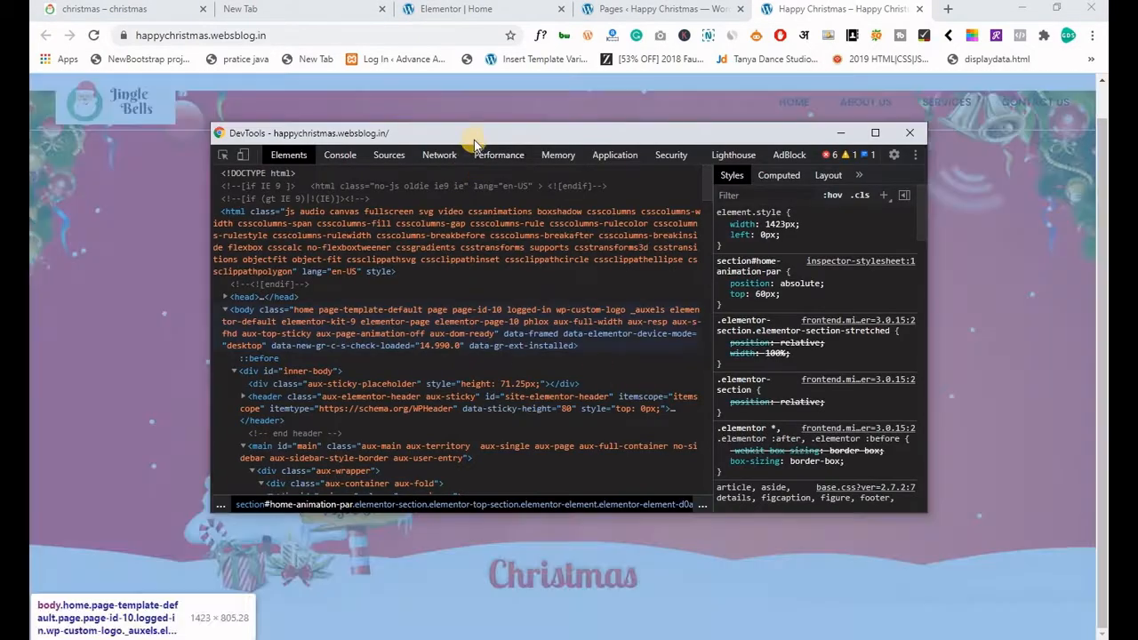
drag(475, 142, 519, 425)
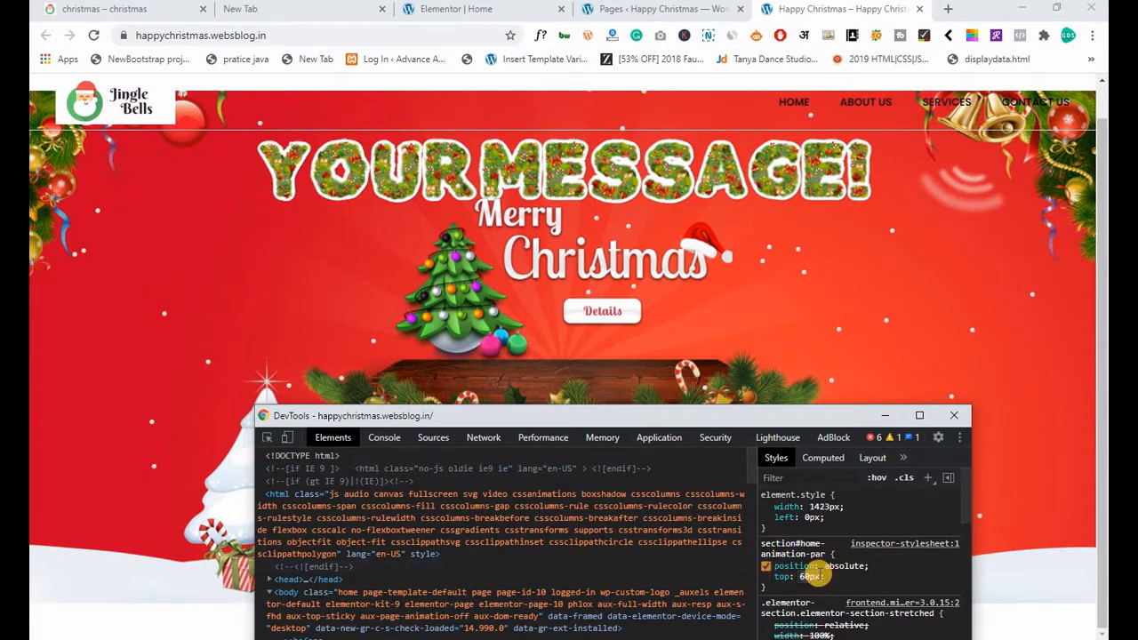
Set the home-animation-par rule's top offset to 80px and copy the whole rule before closing DevTools.
key(Up)
key(Up)
key(Up)
key(Up)
key(Up)
key(Up)
key(Up)
key(Up)
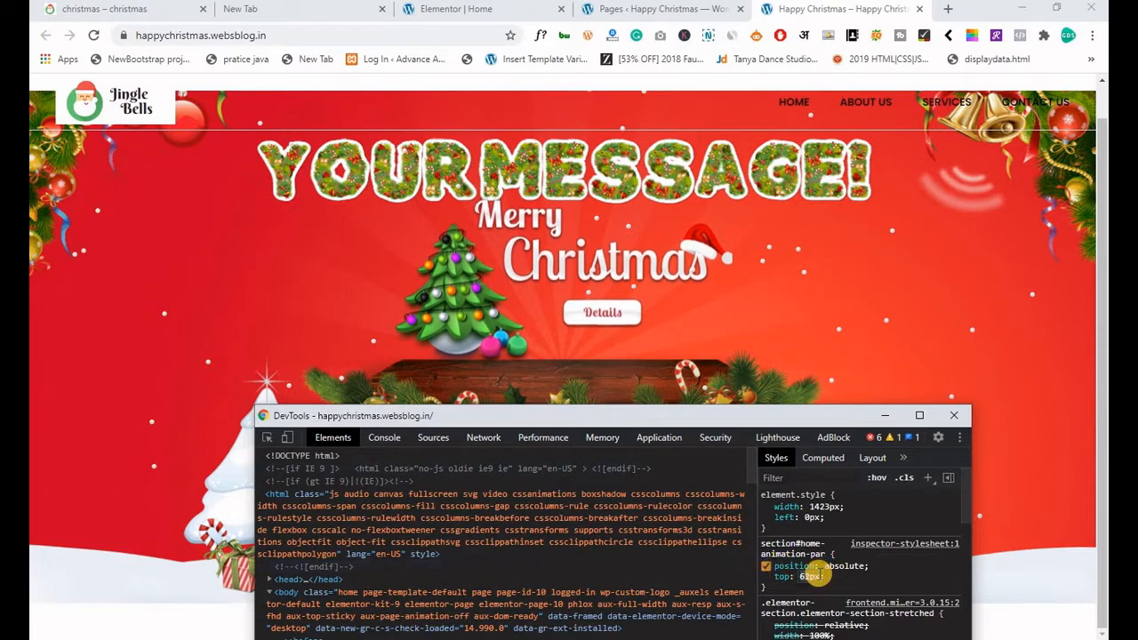
key(Up)
key(Up)
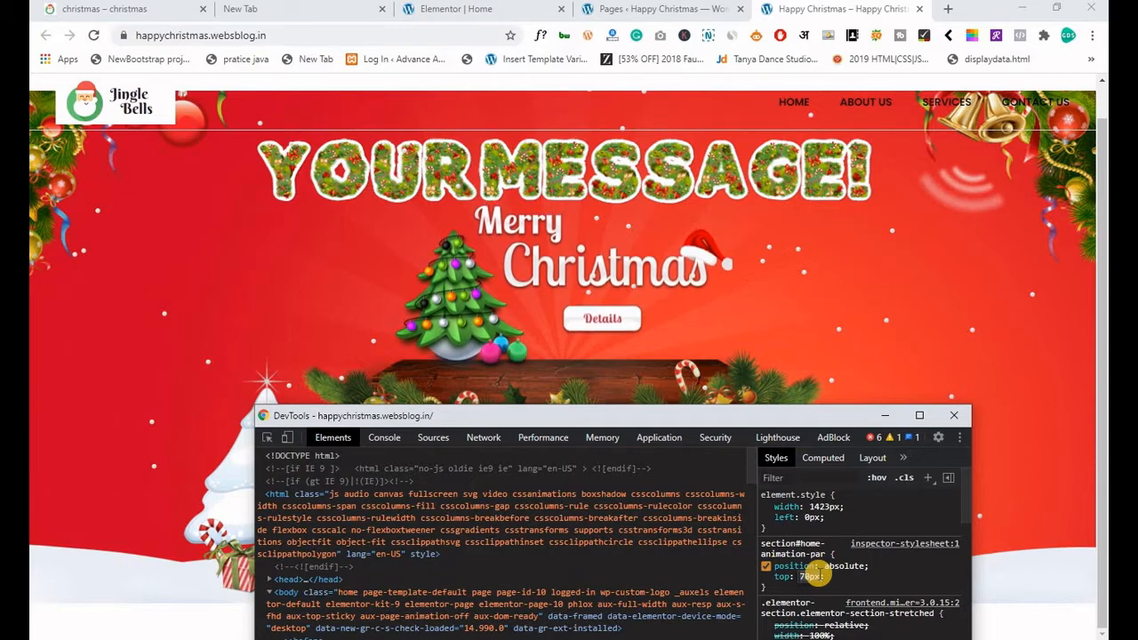
key(shift+Up)
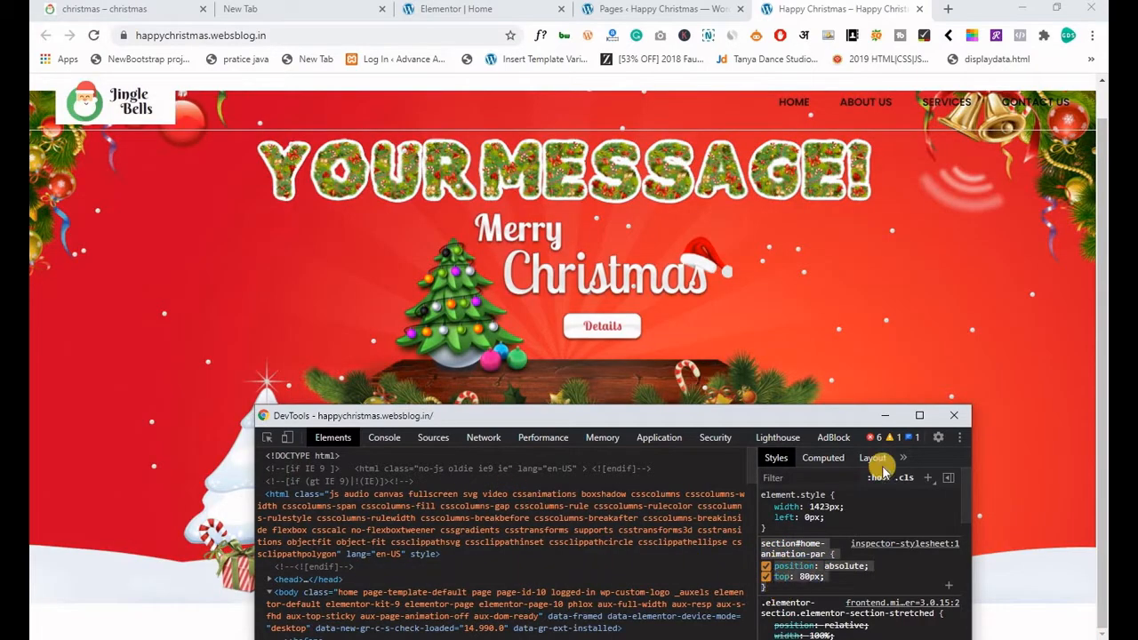
click(949, 418)
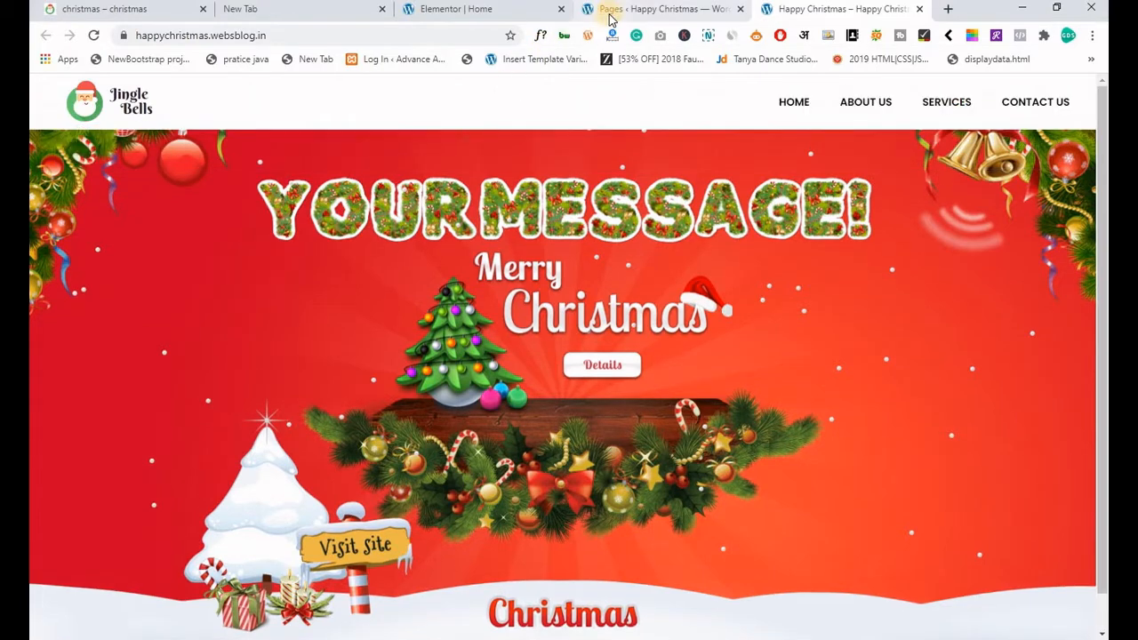
Open the WordPress theme Customizer in a new tab and go to its Additional CSS.
click(615, 10)
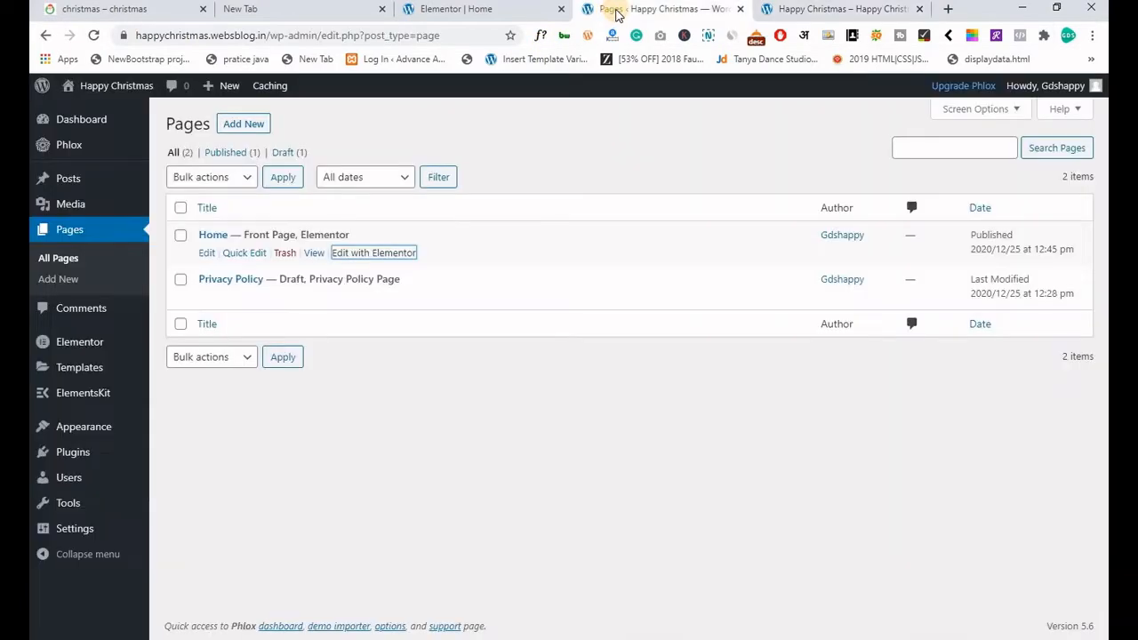
drag(615, 11, 458, 11)
mouse_move(180, 427)
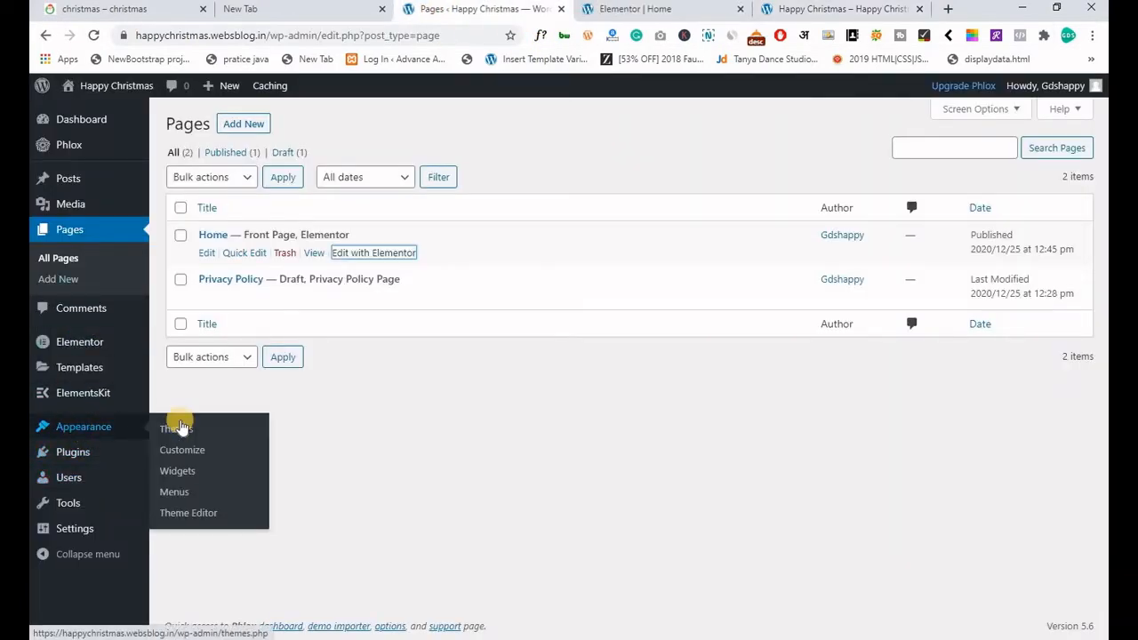
ctrl+click(187, 451)
click(536, 11)
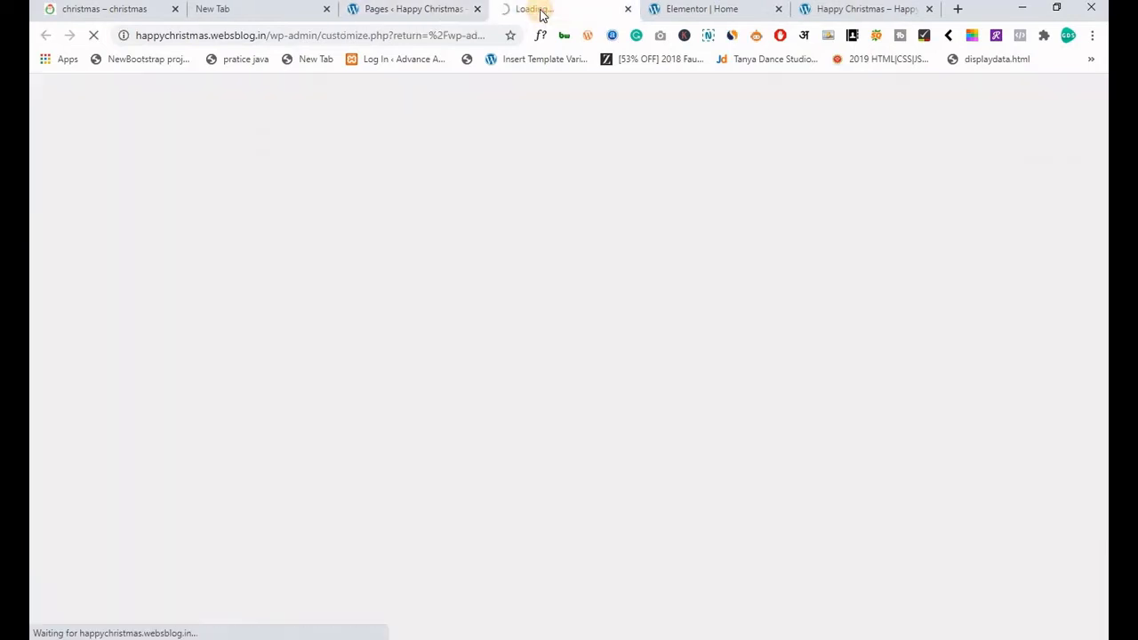
click(477, 9)
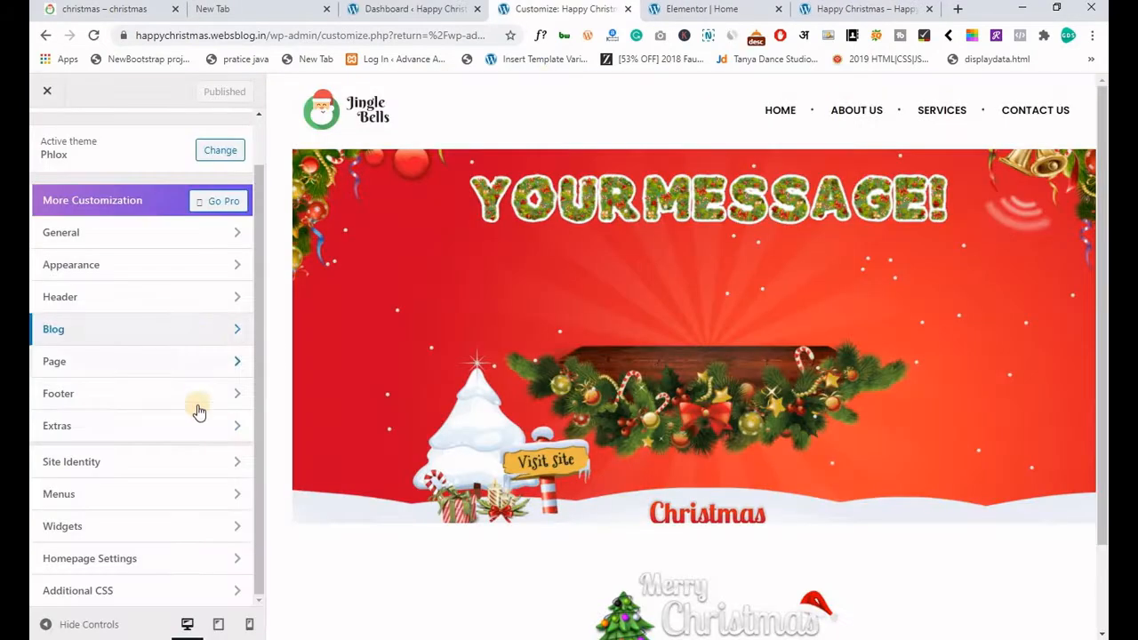
click(134, 598)
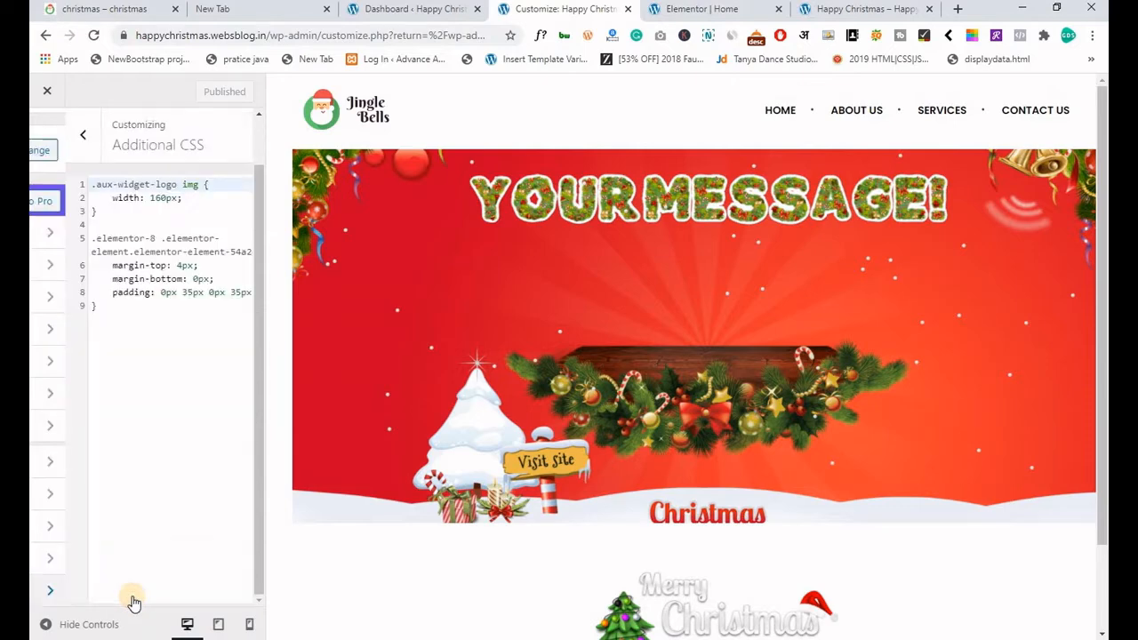
Add the section#home-animation-par rule with position absolute and top 80px below the existing Additional CSS and publish it.
click(159, 333)
key(Return)
key(Return)
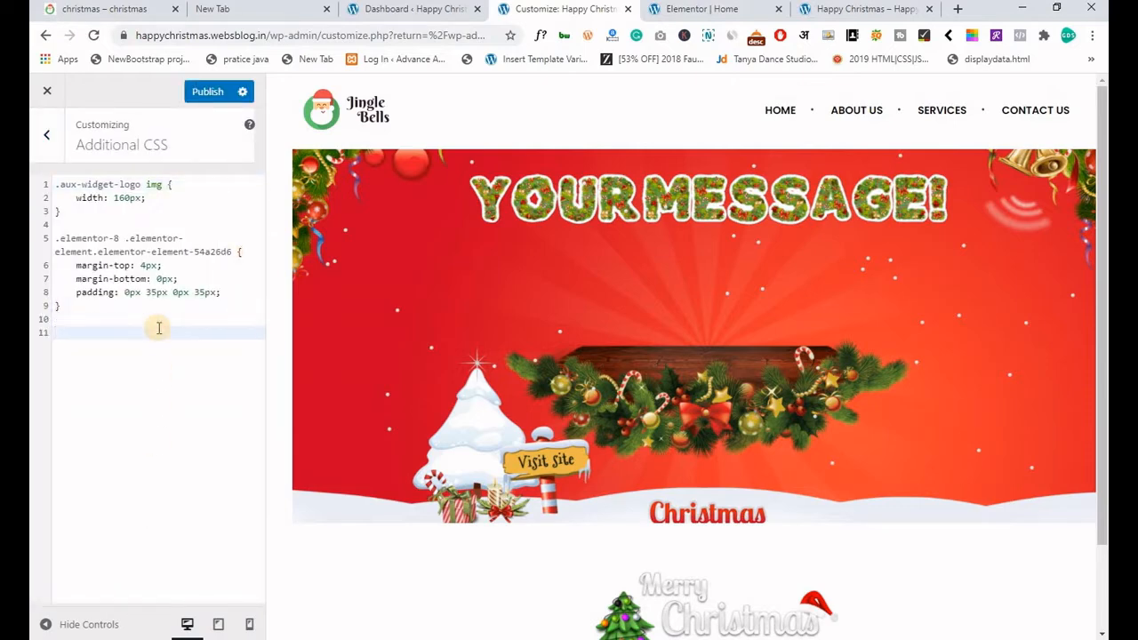
text(section#home-animation-par {     position: absolute;     top: 80px; })
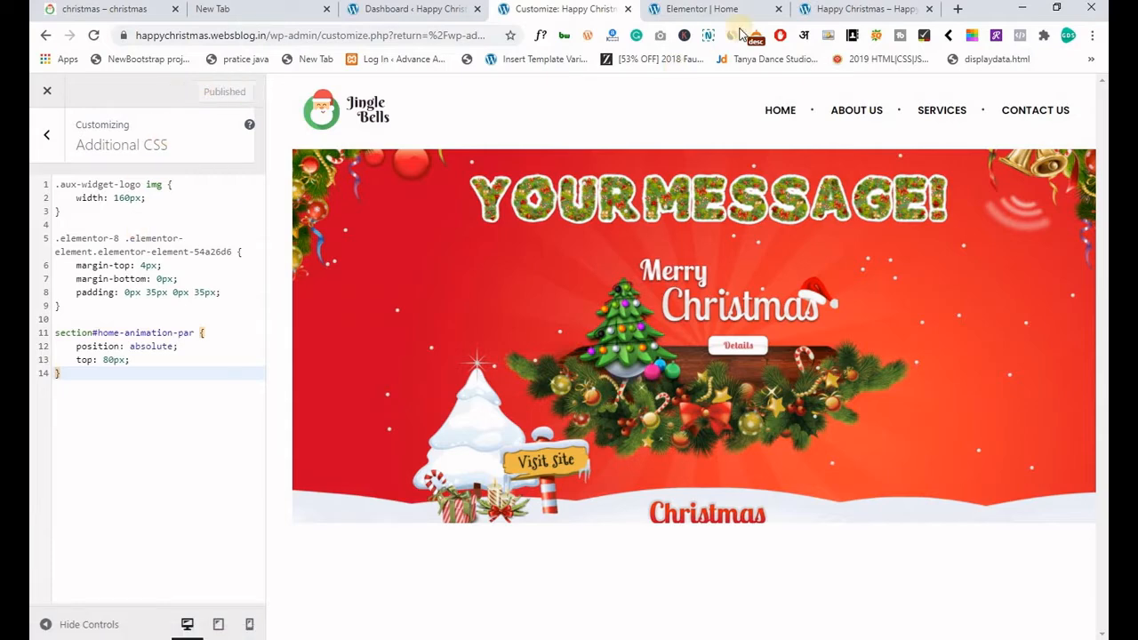
Compare the Merry Christmas image's position and hover swap on the live homepage with the demo site.
click(832, 9)
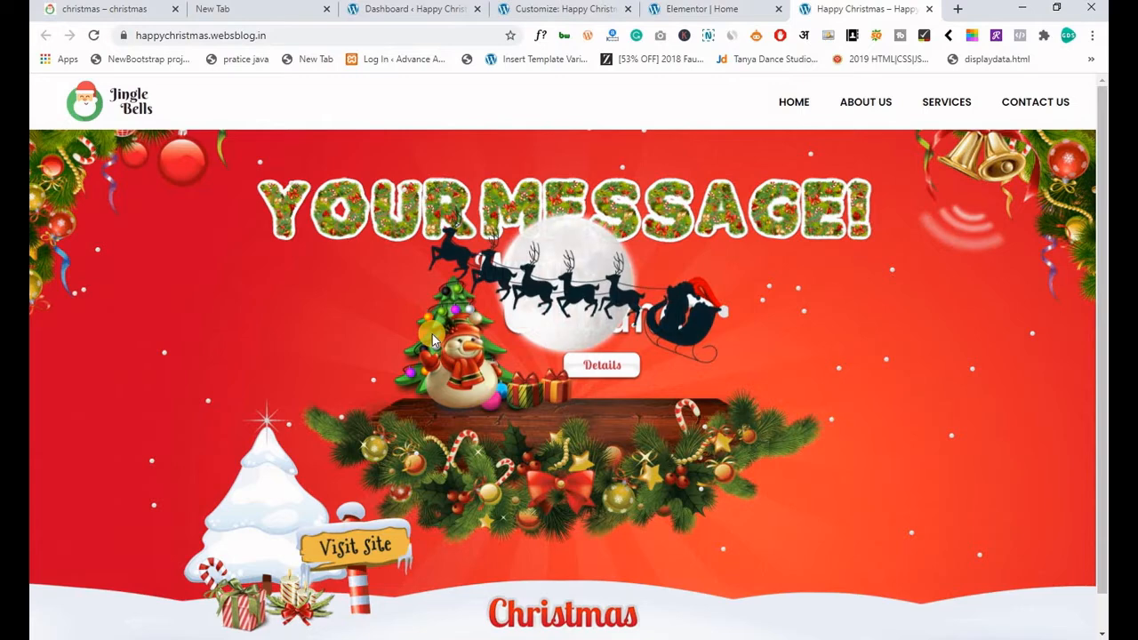
click(89, 10)
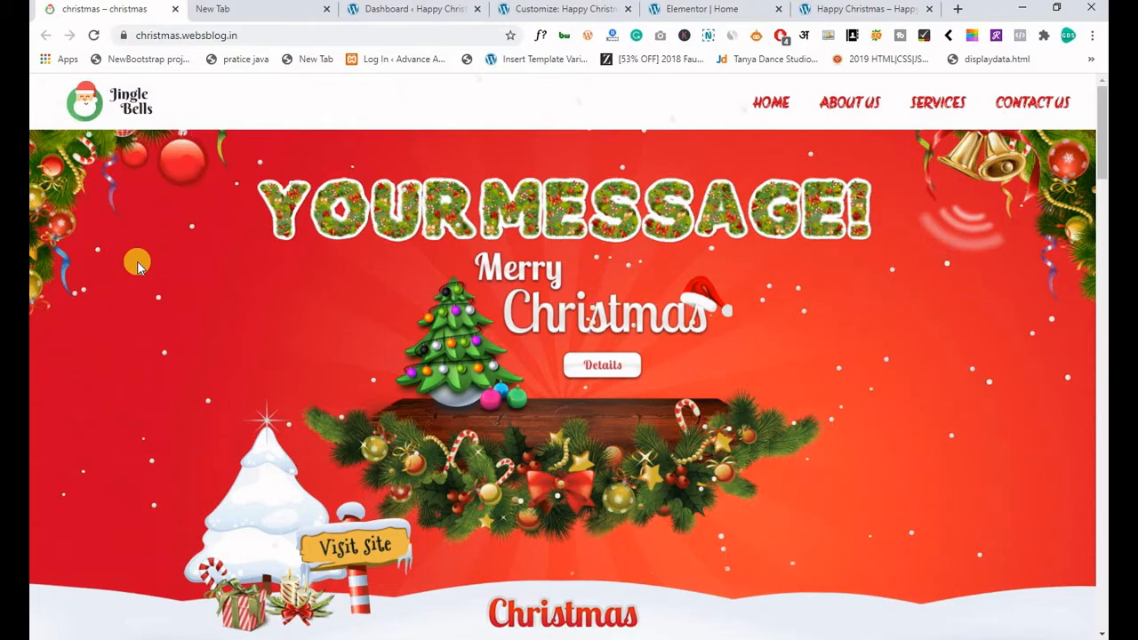
click(838, 9)
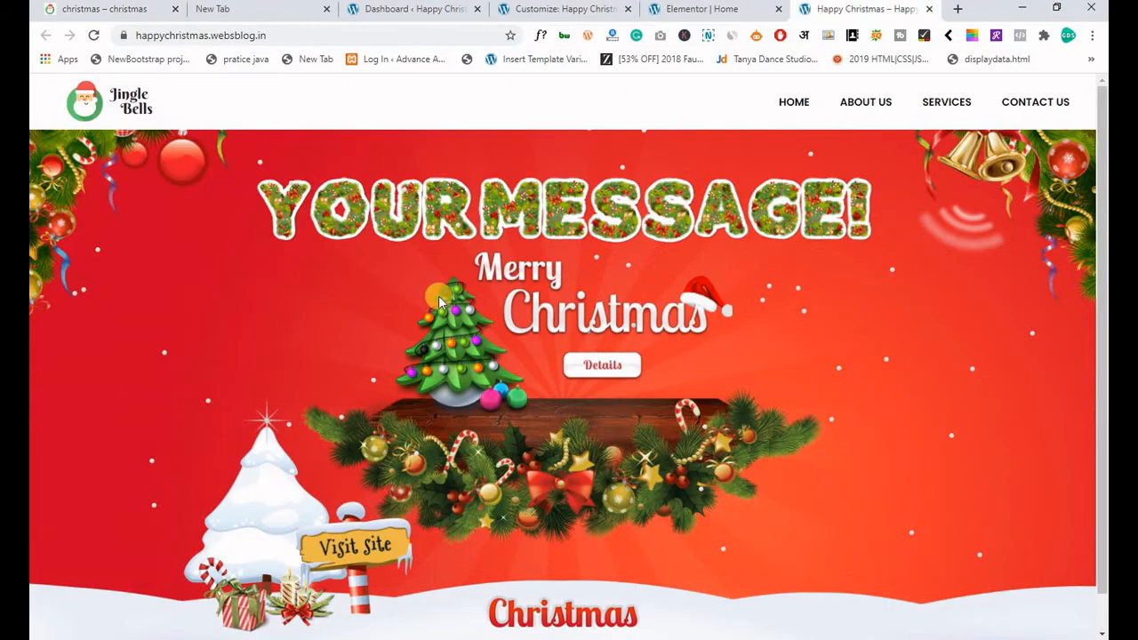
Open the WordPress page for adding plugins and search for "wp snow".
click(414, 11)
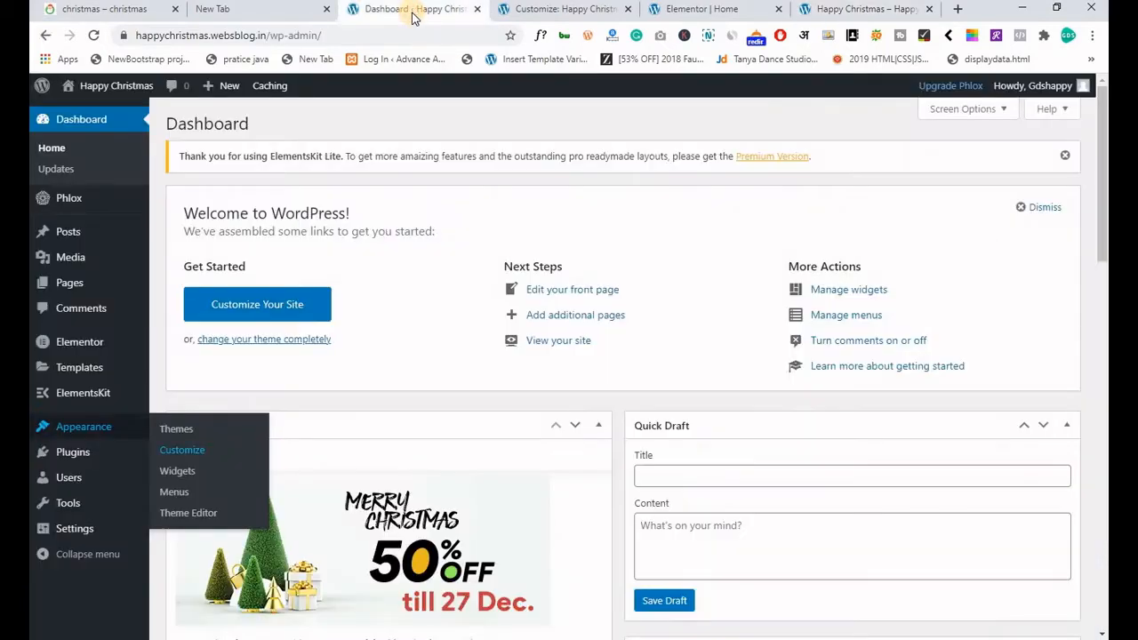
click(87, 460)
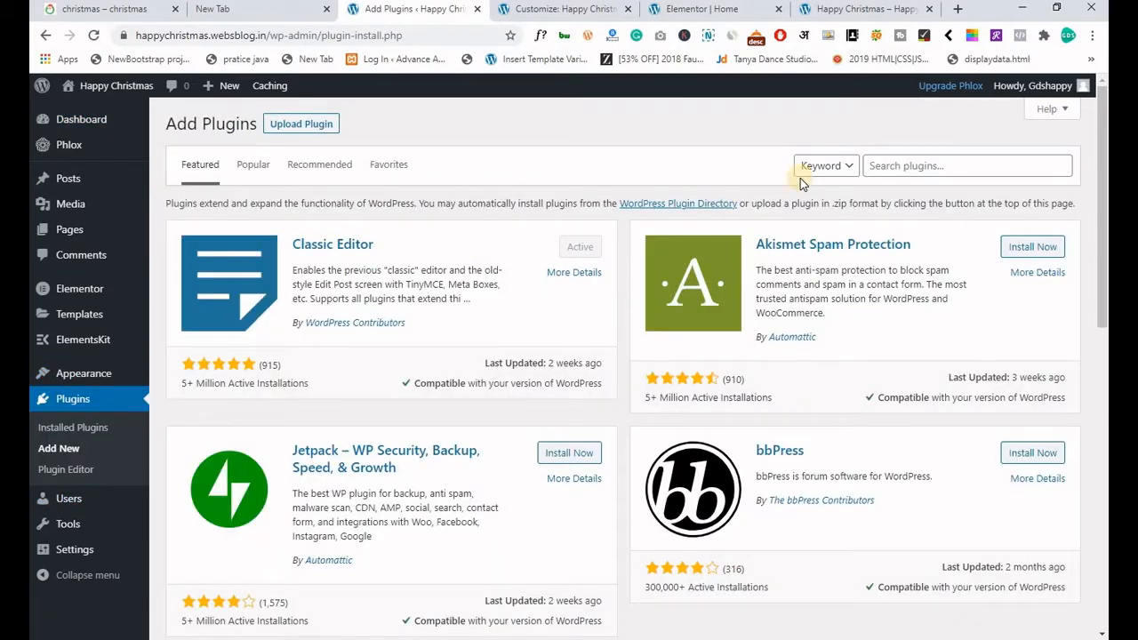
click(887, 170)
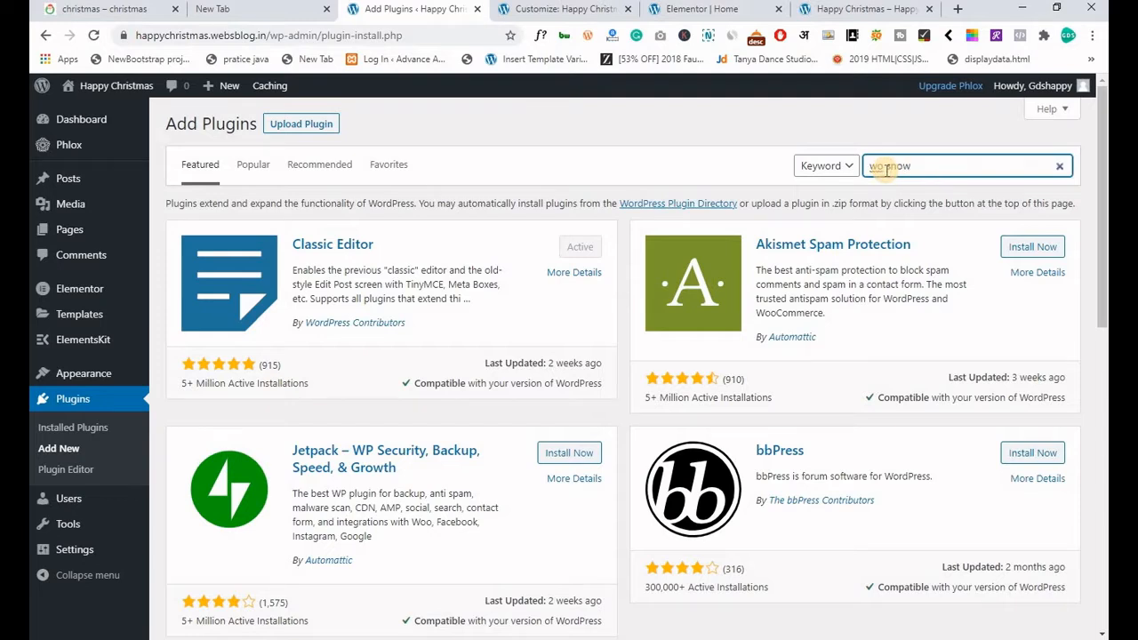
key(Left)
key(Left)
key(Left)
key(Left)
key(Left)
key(Left)
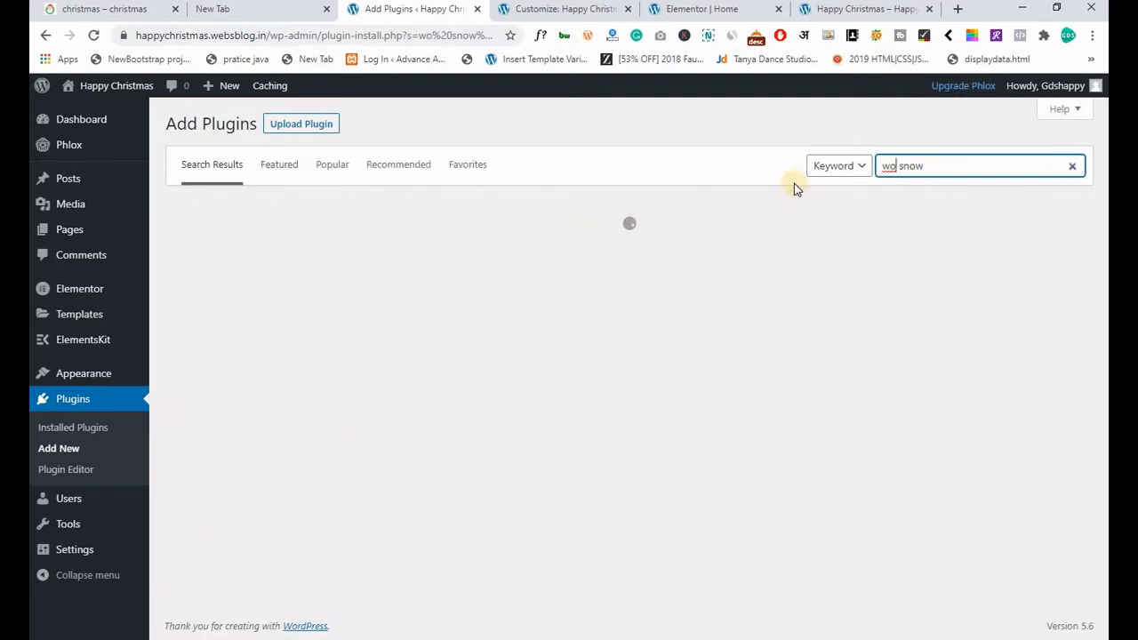
key(BackSpace)
text(p)
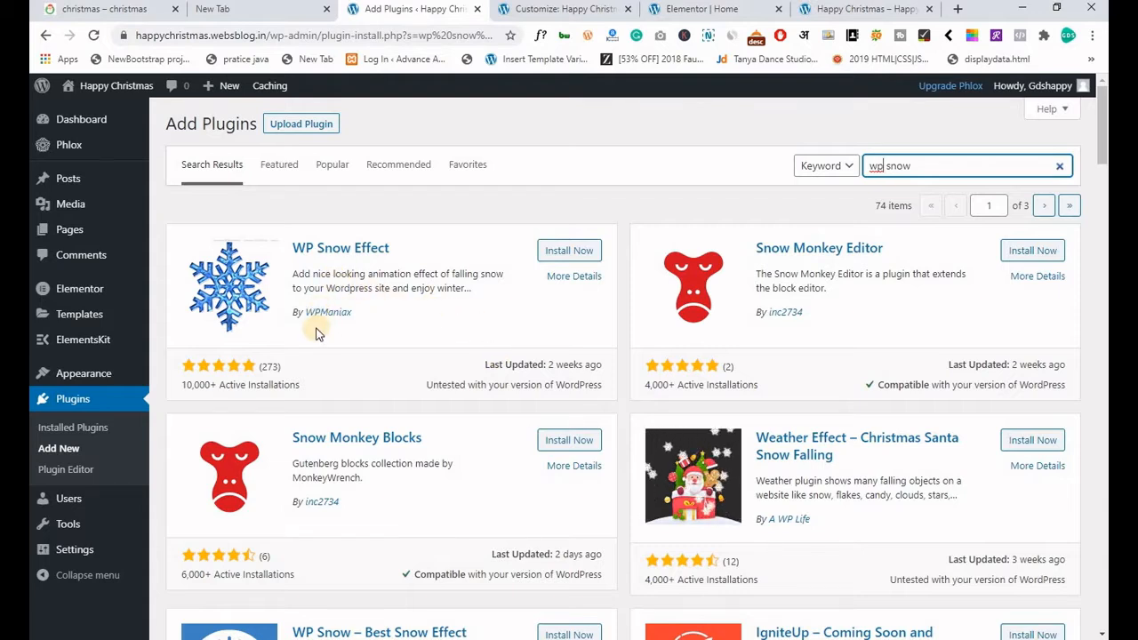
Install and activate the WP Snow Effect plugin, and reload the live homepage to check the falling snow.
click(547, 254)
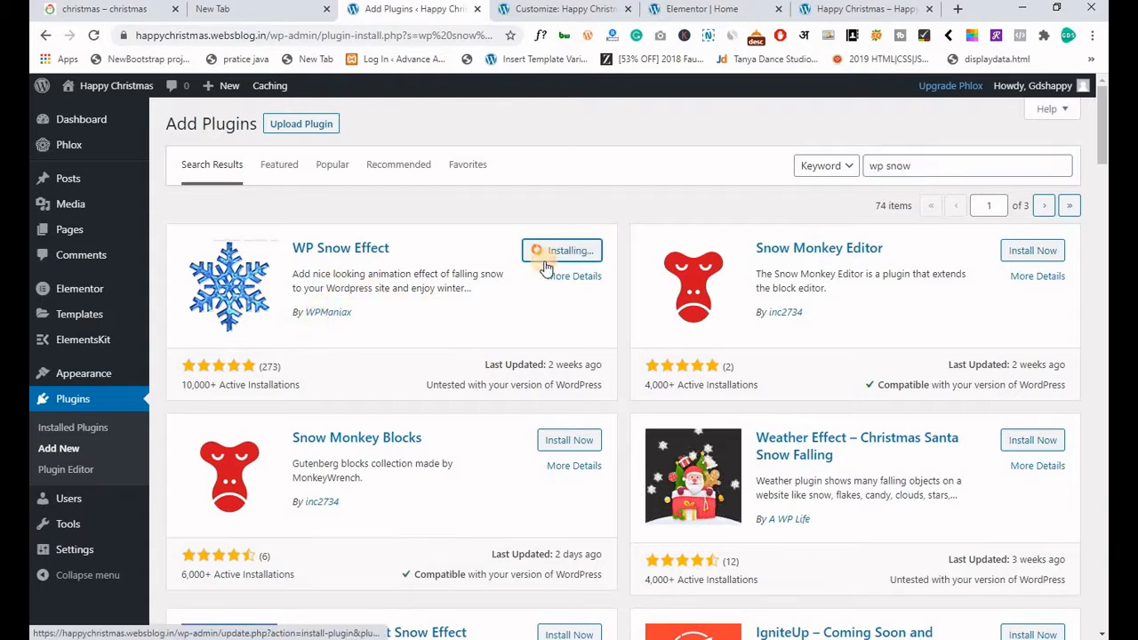
click(554, 253)
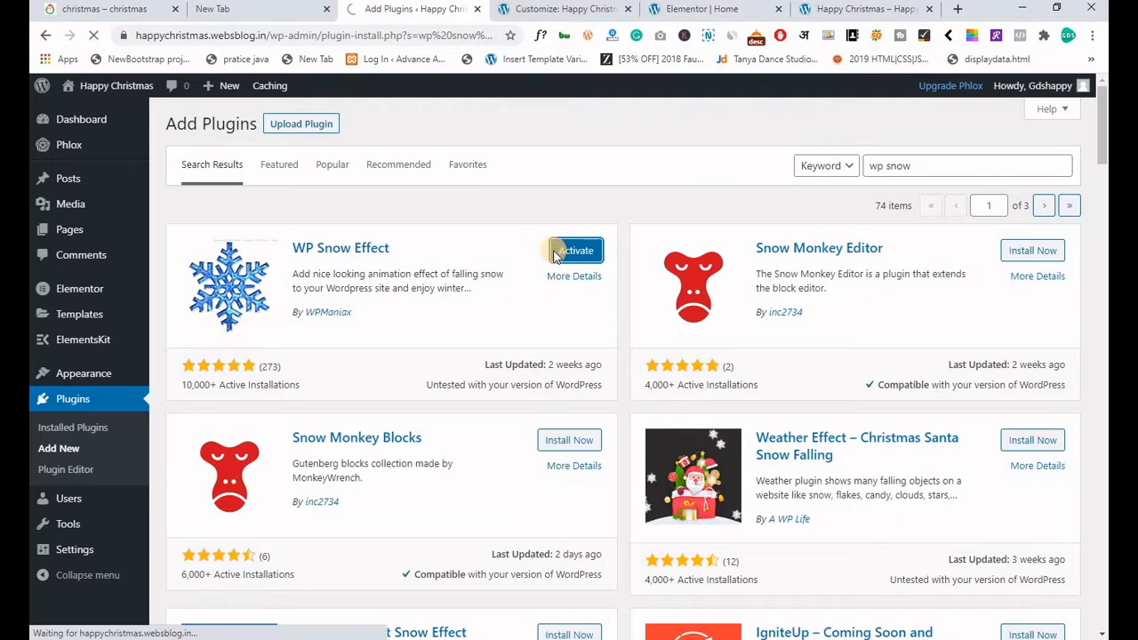
click(833, 11)
key(F5)
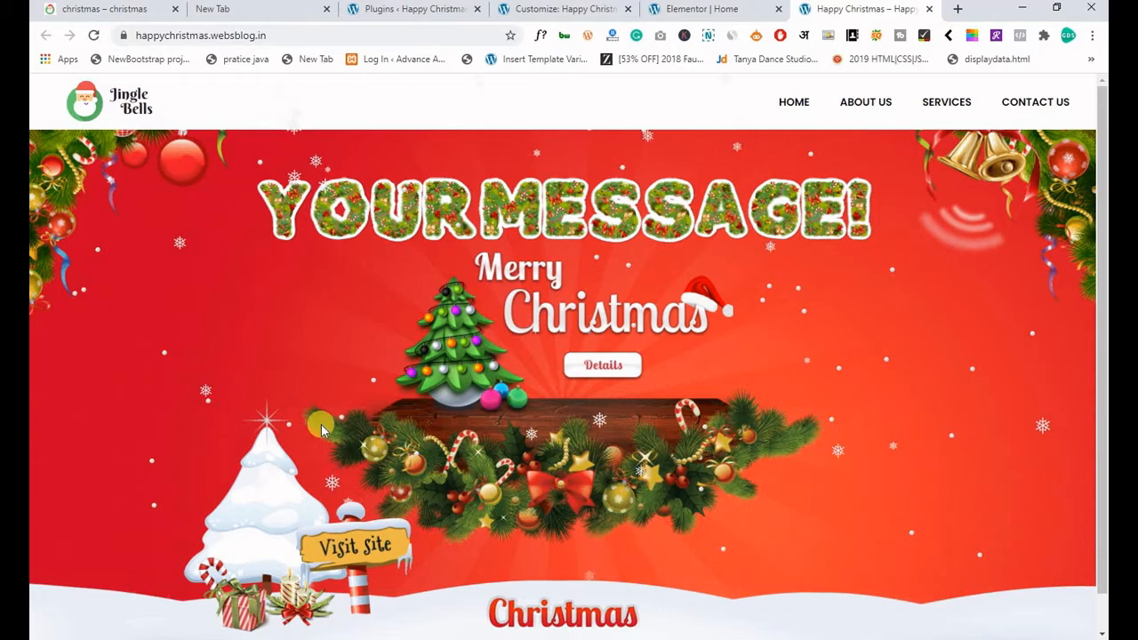
Review the WP Snow Effect plugin's settings and look at the snow on the live homepage again.
click(420, 10)
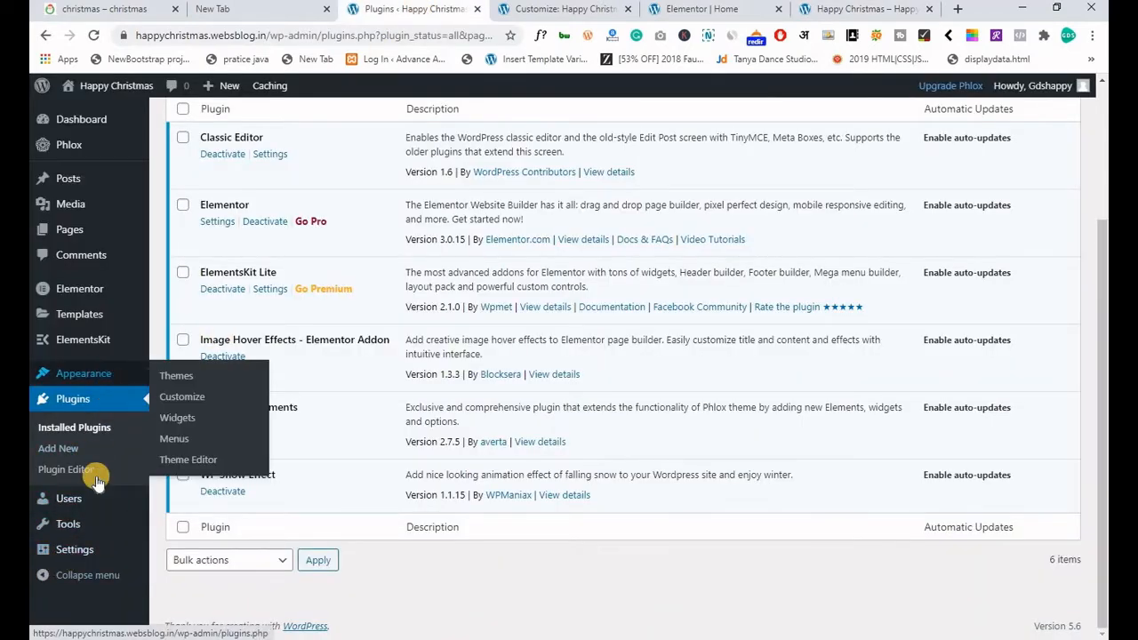
mouse_move(76, 549)
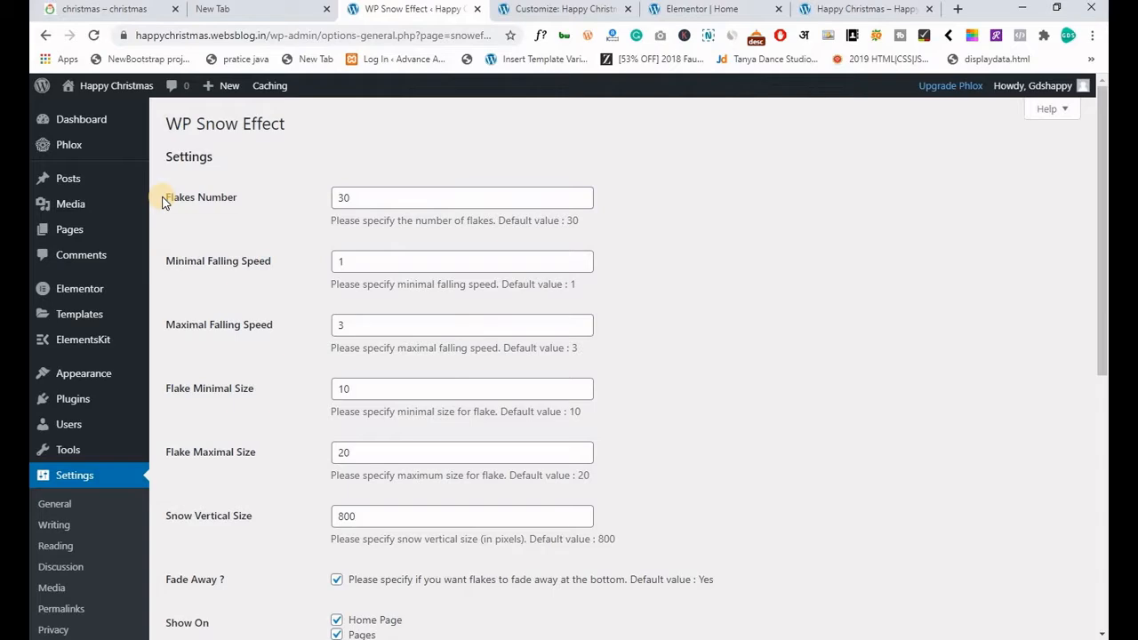
click(812, 8)
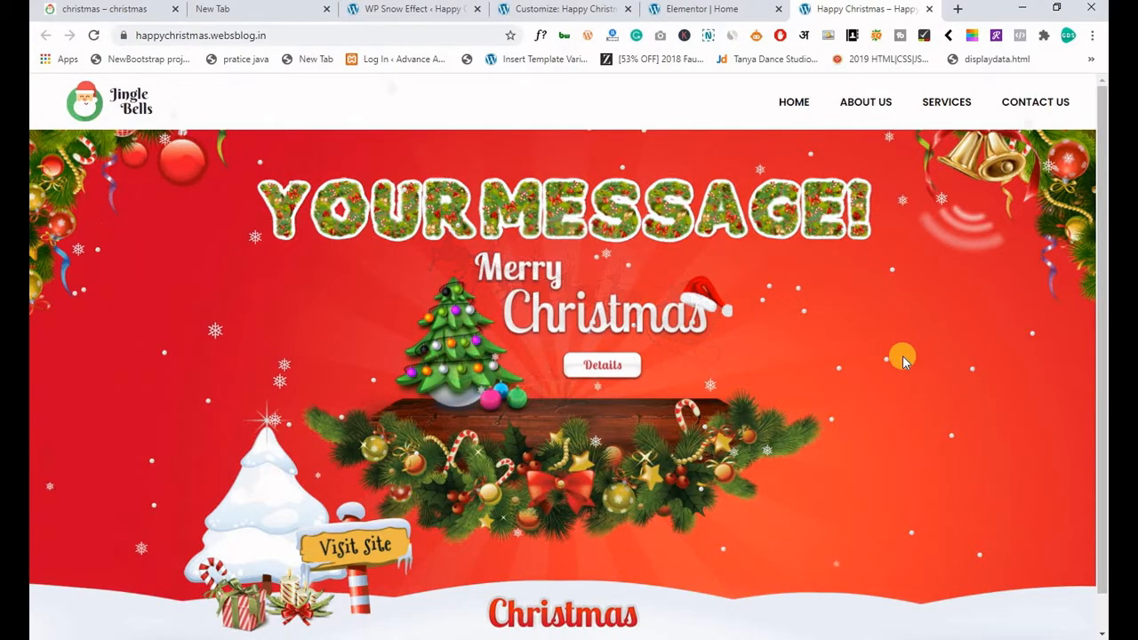
Set the number of flakes to 60 in the WP Snow Effect settings.
click(364, 8)
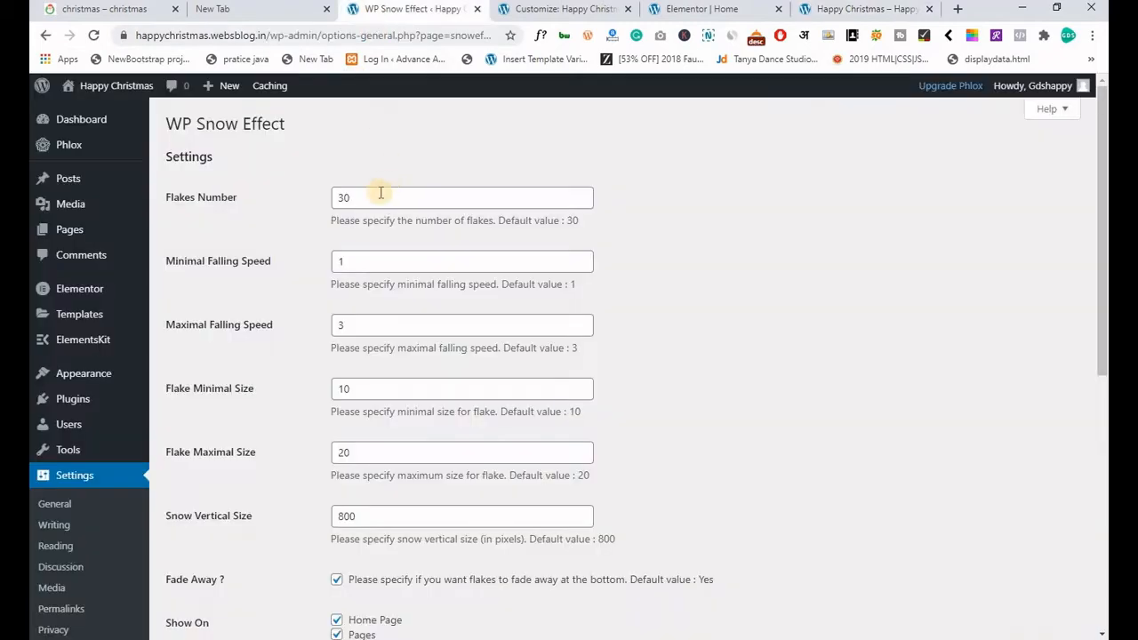
click(369, 198)
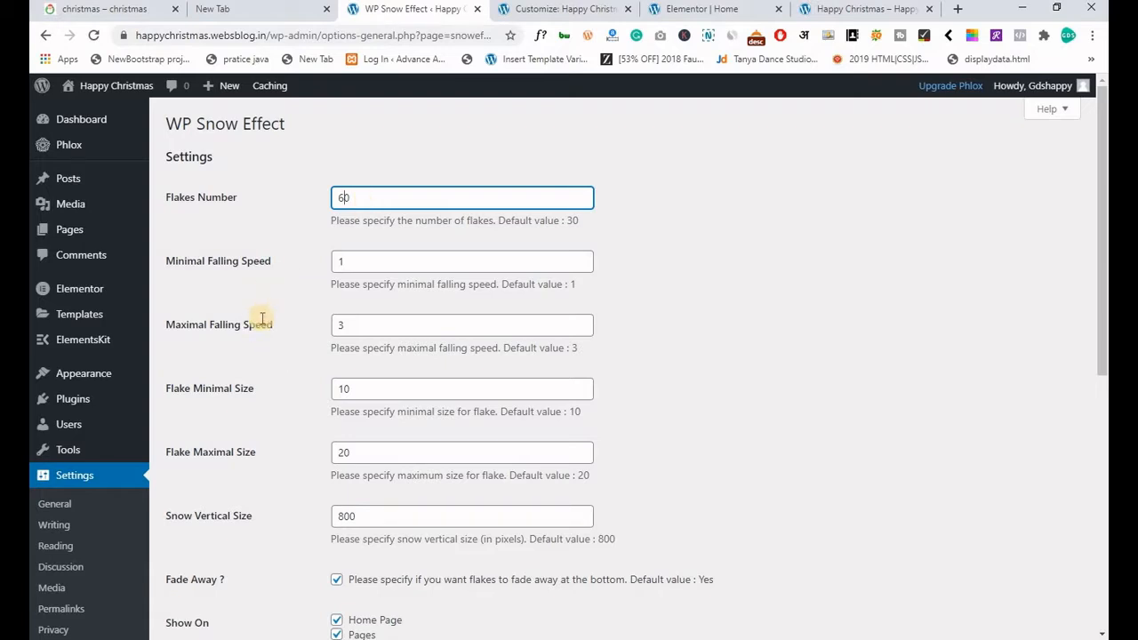
click(372, 326)
Change the snow effect's flake type to the small dot and save the plugin settings.
scroll(279, 363, down, 3)
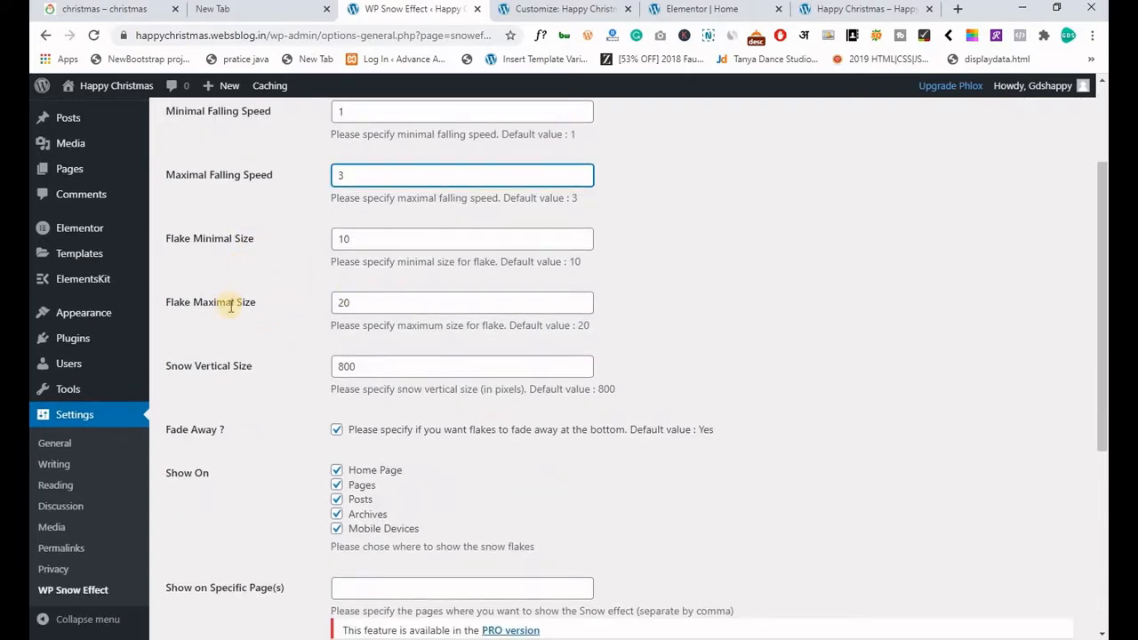
scroll(232, 309, down, 6)
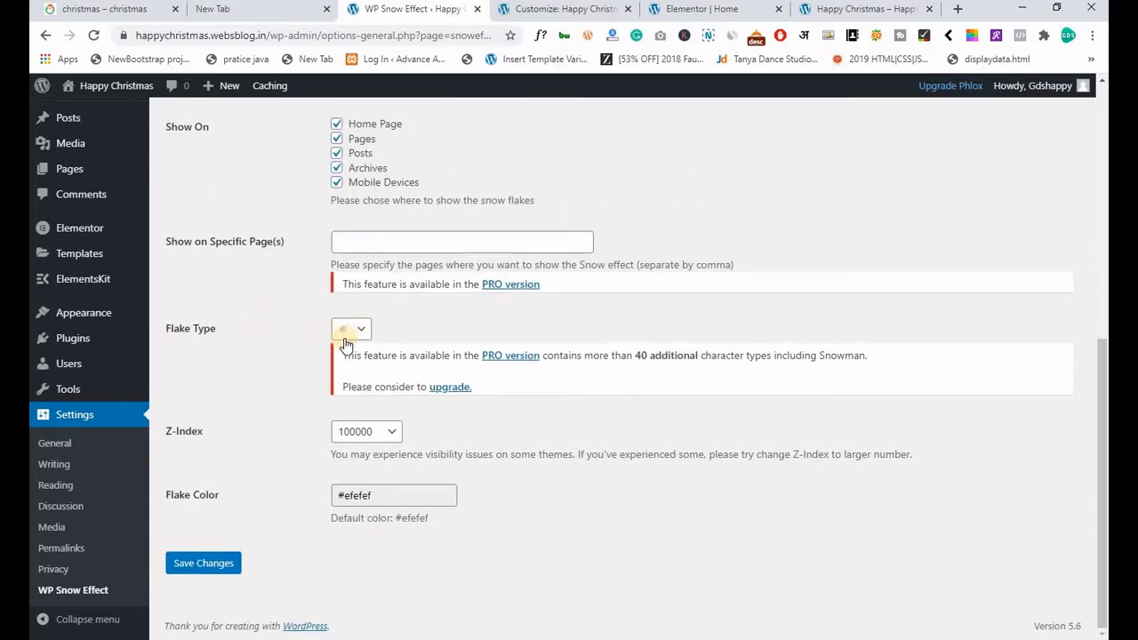
click(354, 337)
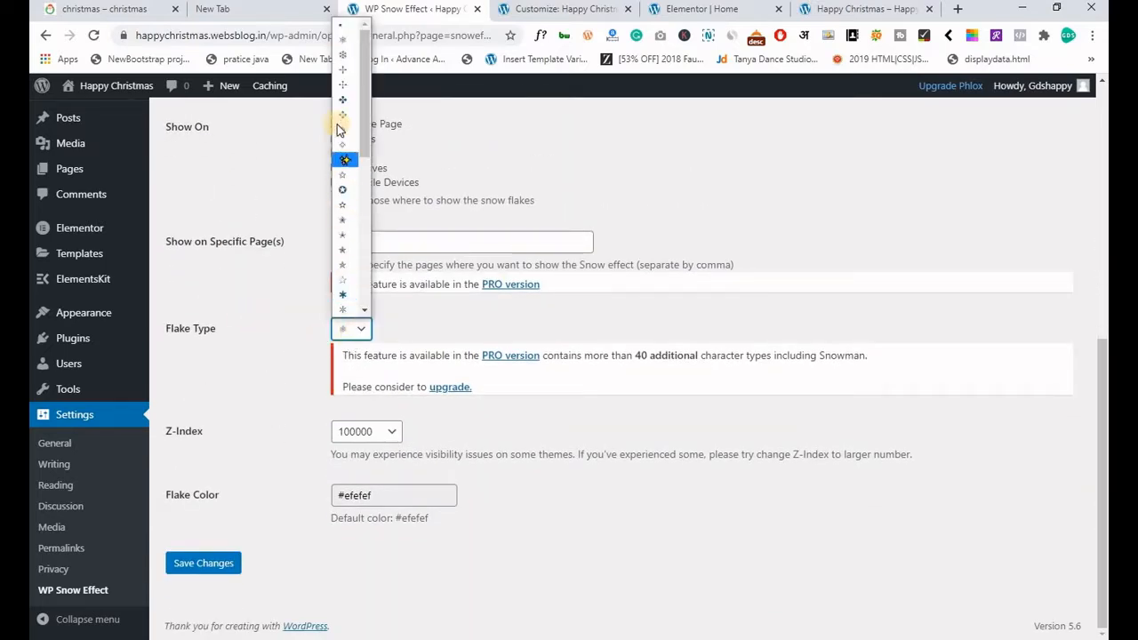
click(339, 27)
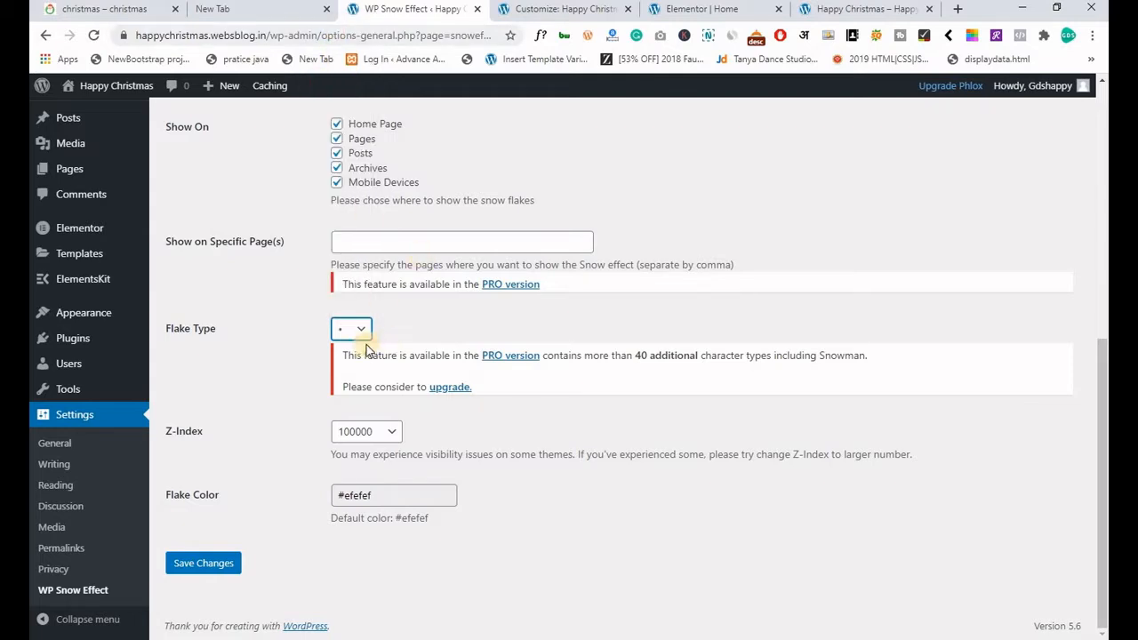
click(234, 567)
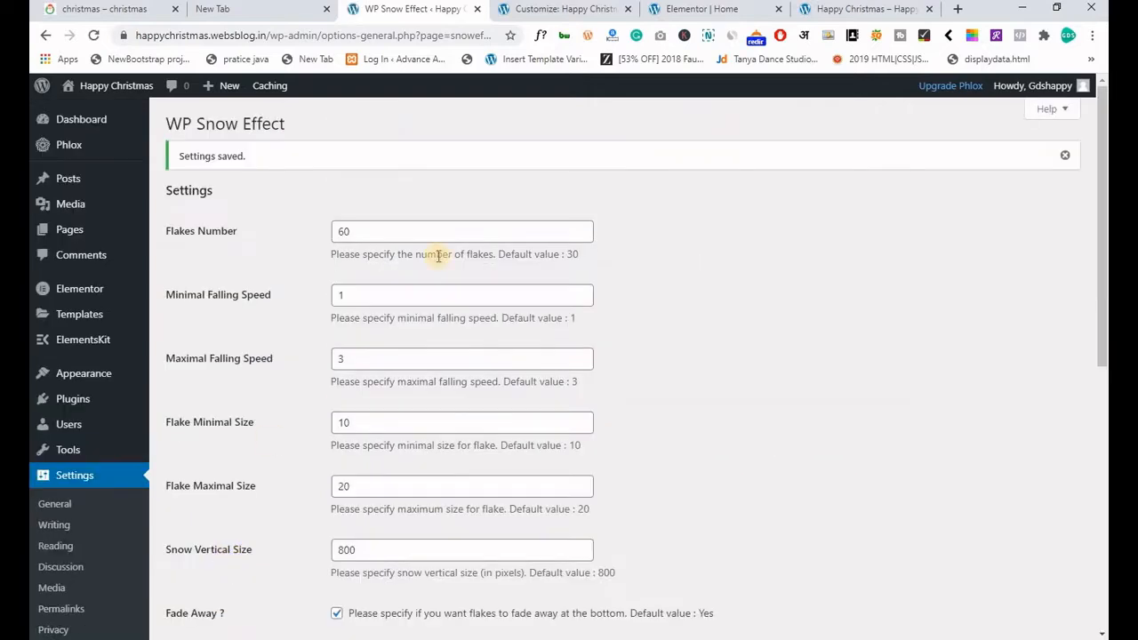
Reload the live homepage and compare its falling snow with the demo site's.
click(858, 11)
key(F5)
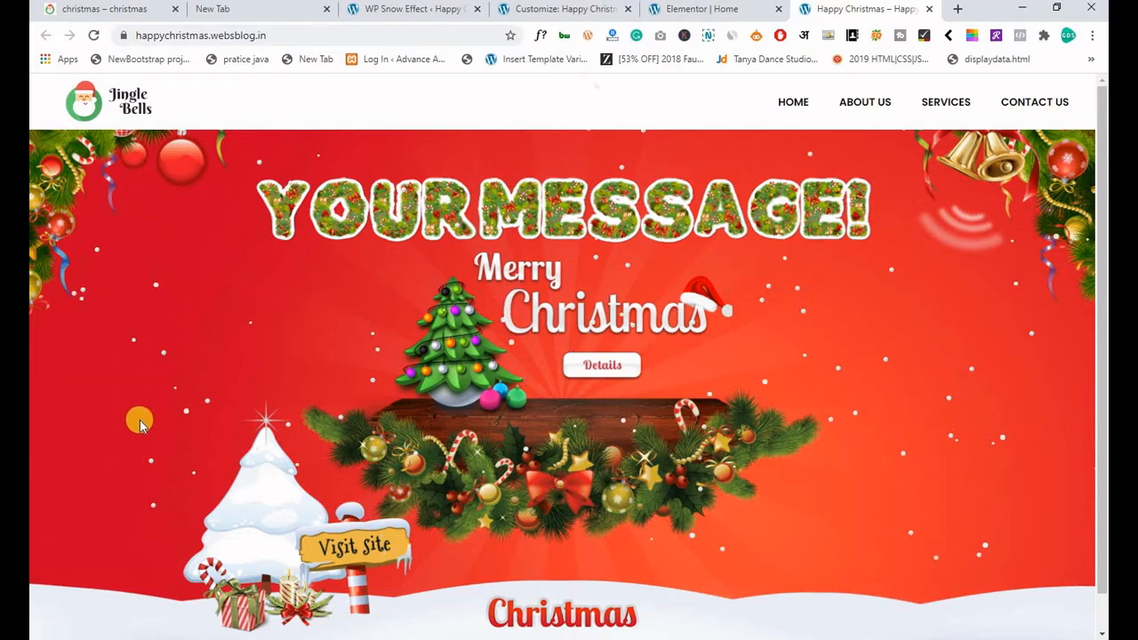
click(71, 16)
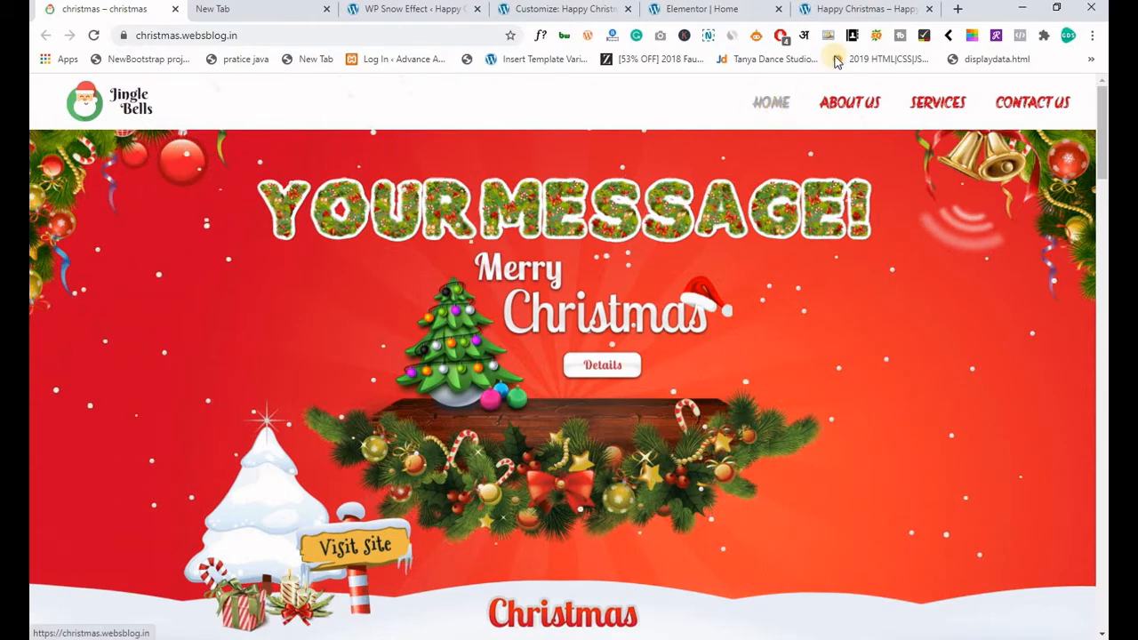
click(836, 15)
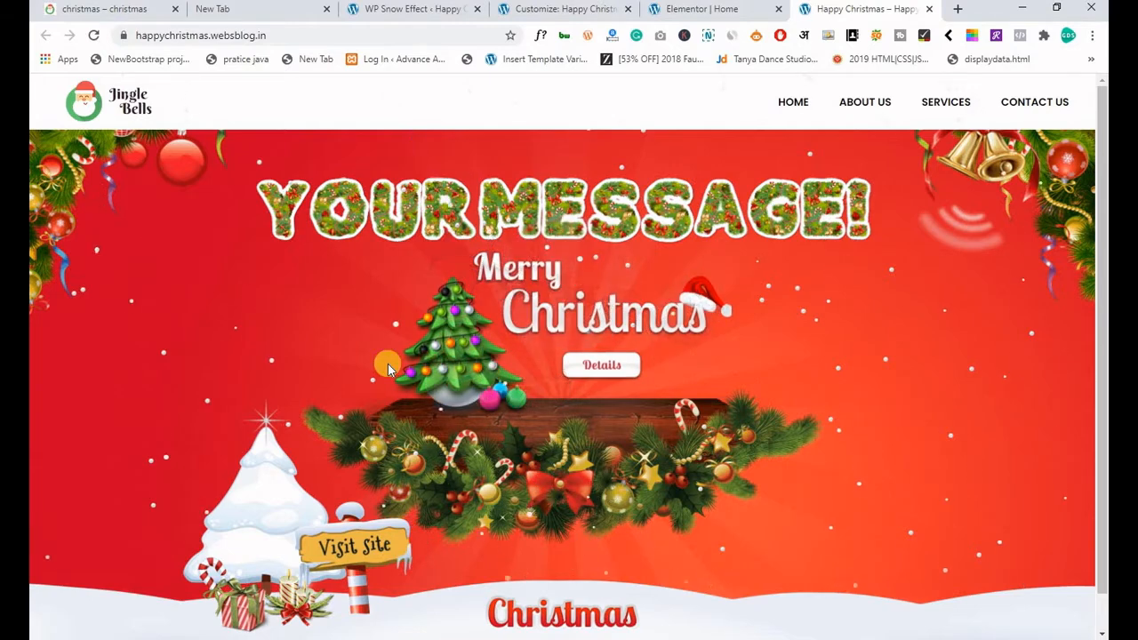
Return to the homepage in the Elementor editor and reload it.
click(682, 12)
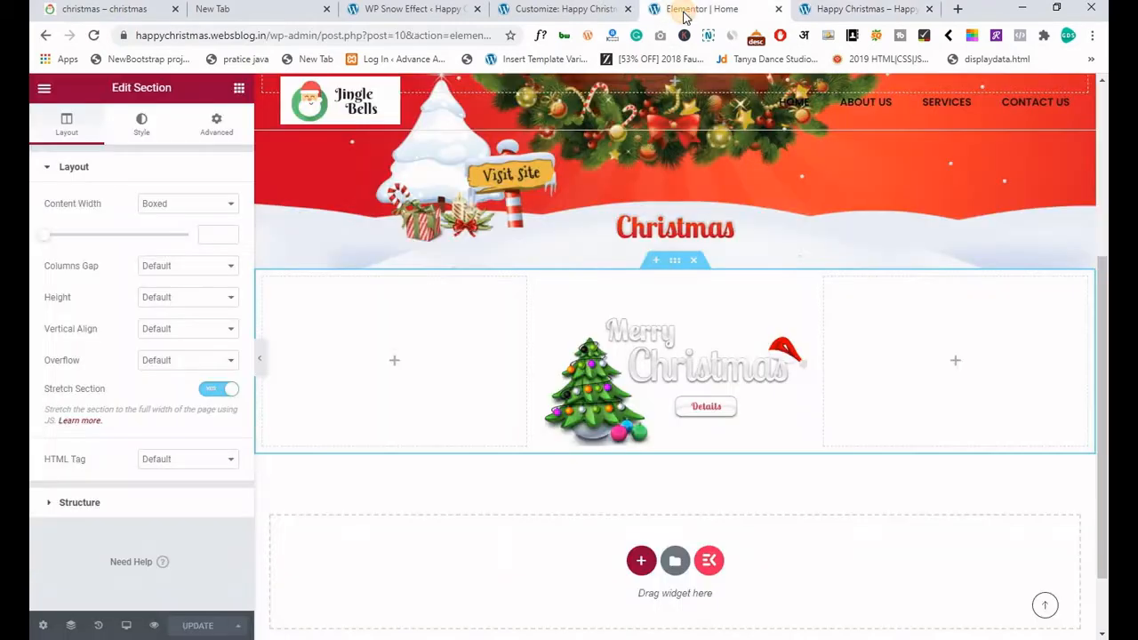
click(94, 35)
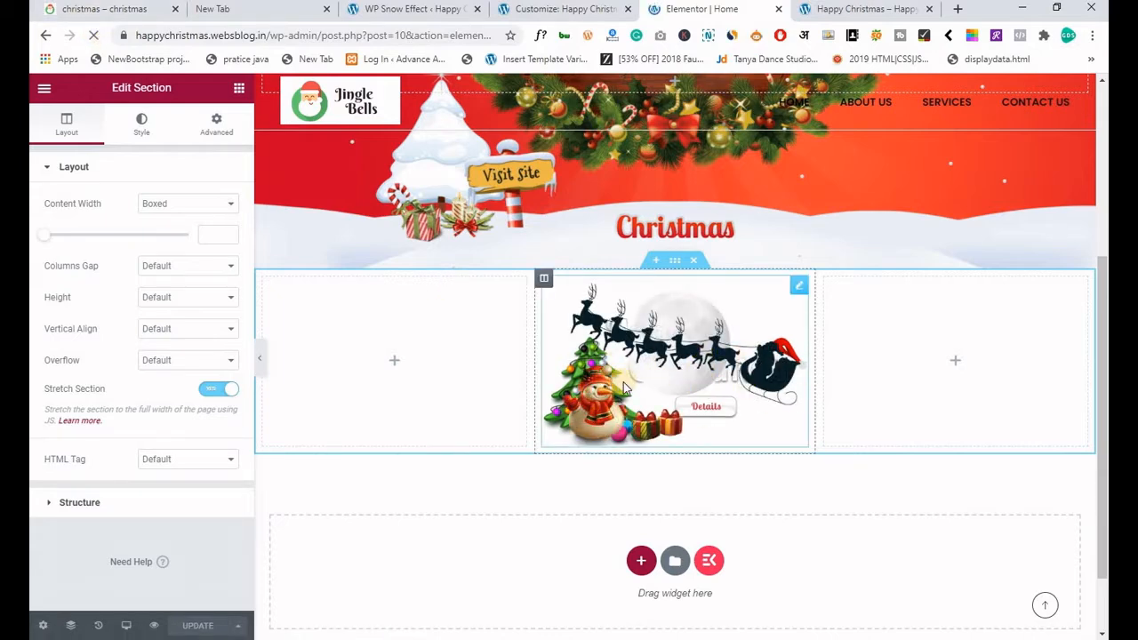
scroll(371, 440, down, 1)
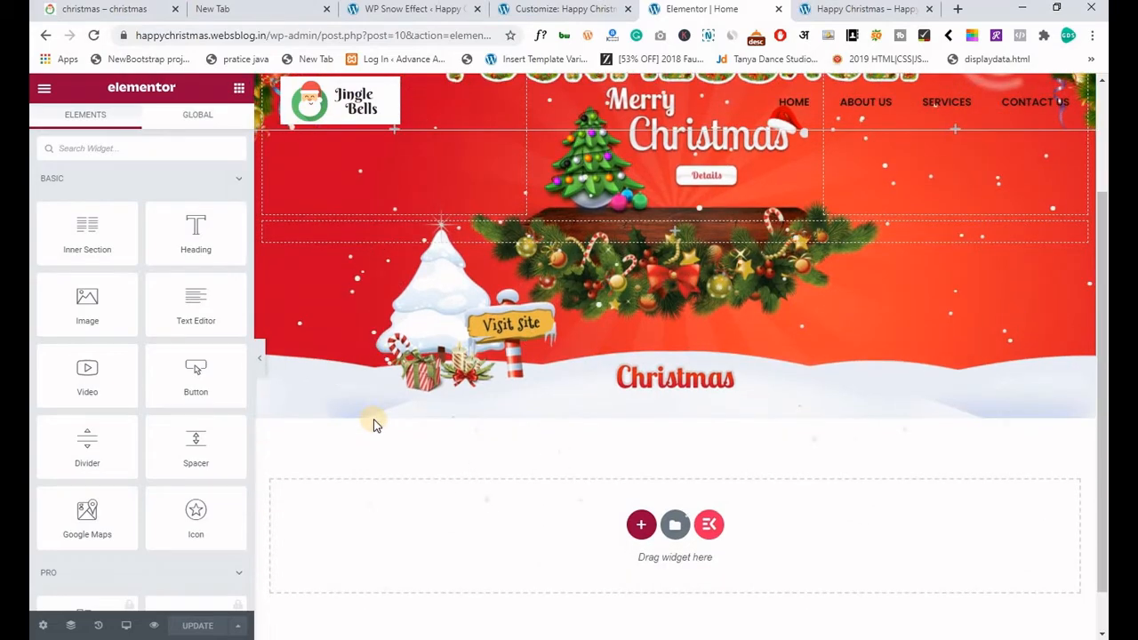
Check the row of image boxes below the demo's banner, and start adding a new section beneath the banner in the Elementor editor.
click(142, 11)
scroll(231, 278, down, 5)
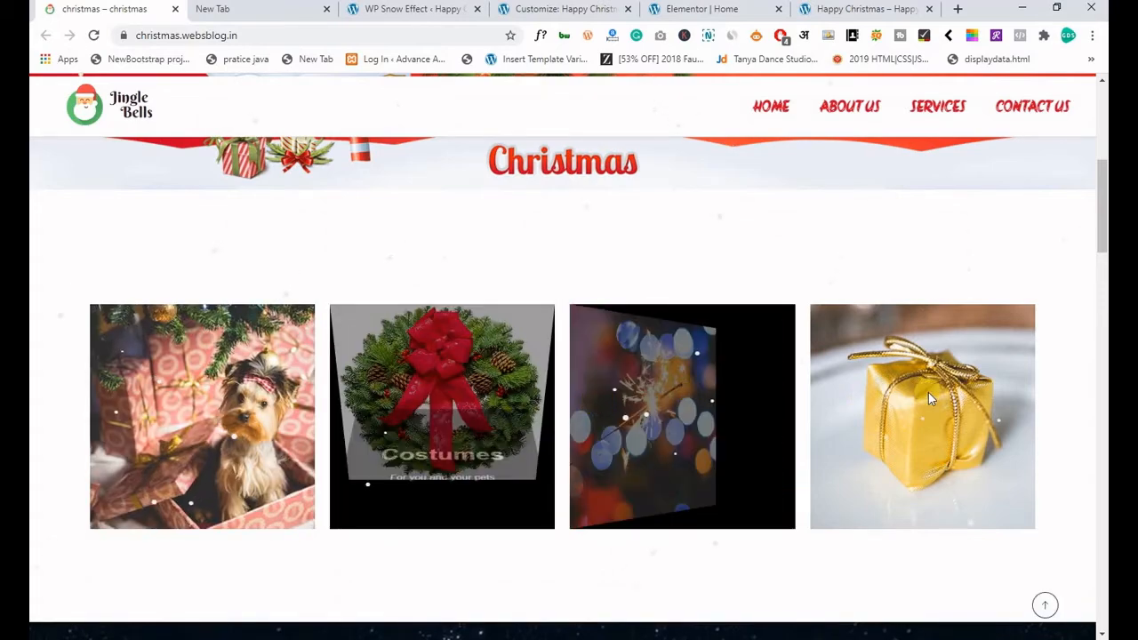
click(708, 11)
scroll(534, 498, down, 1)
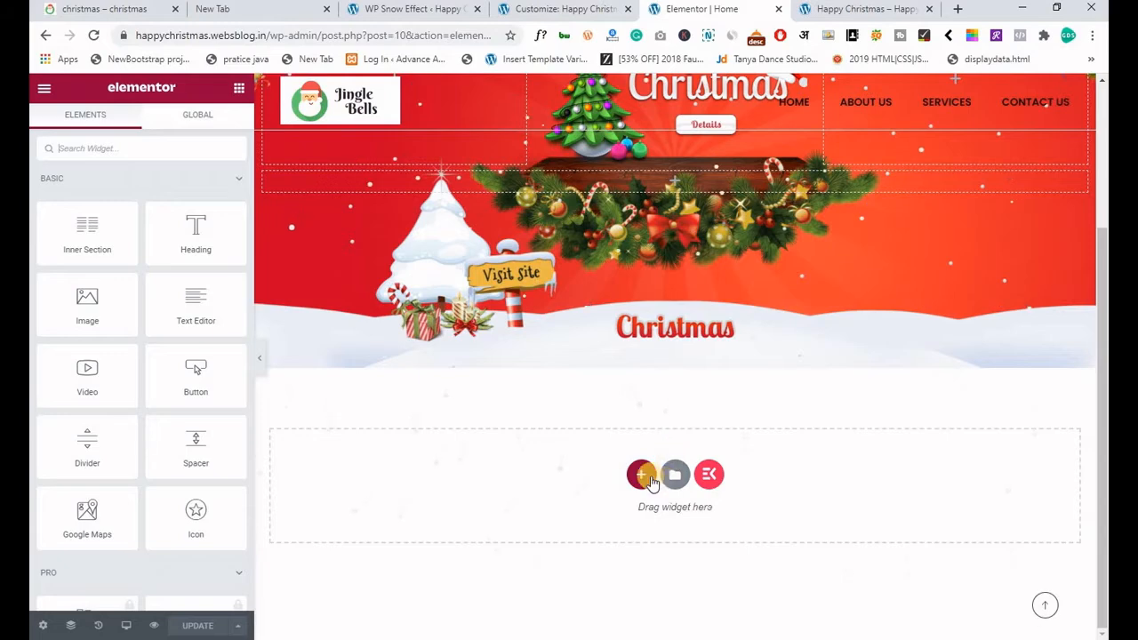
click(642, 475)
scroll(560, 413, down, 1)
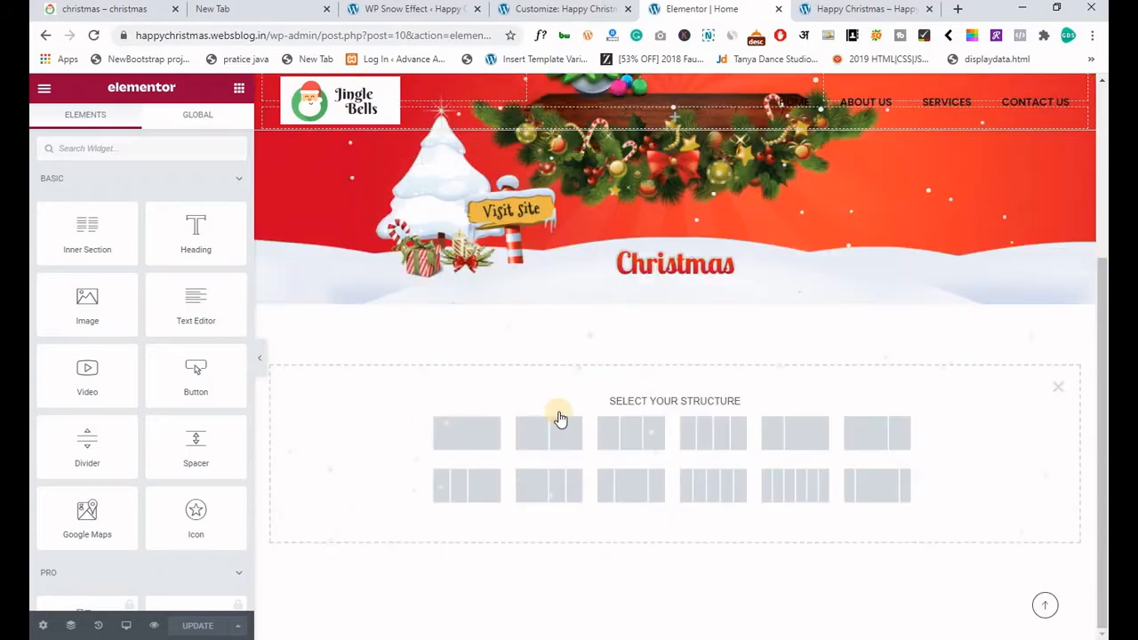
Add a four-column section below the Christmas banner and stretch it to the full page width.
click(722, 428)
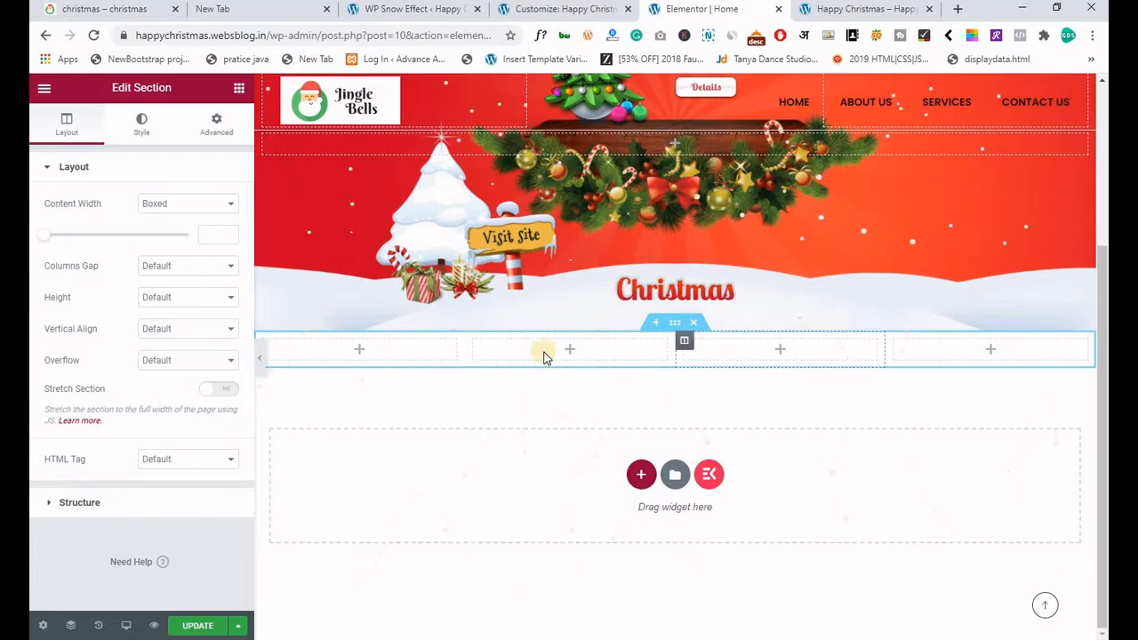
right_click(670, 329)
click(695, 346)
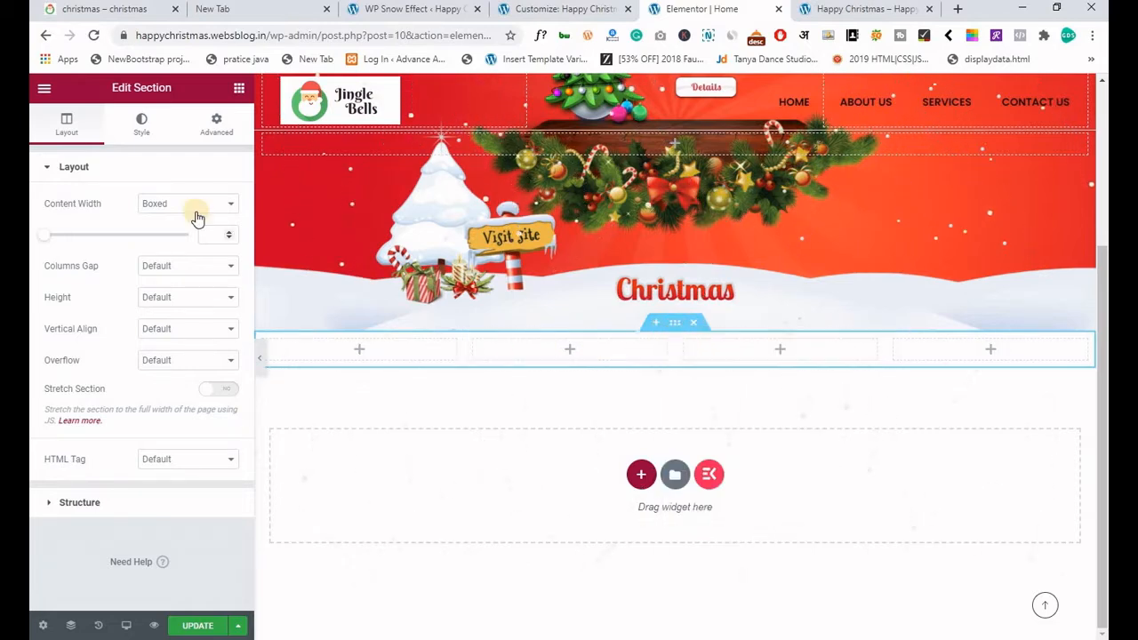
click(215, 391)
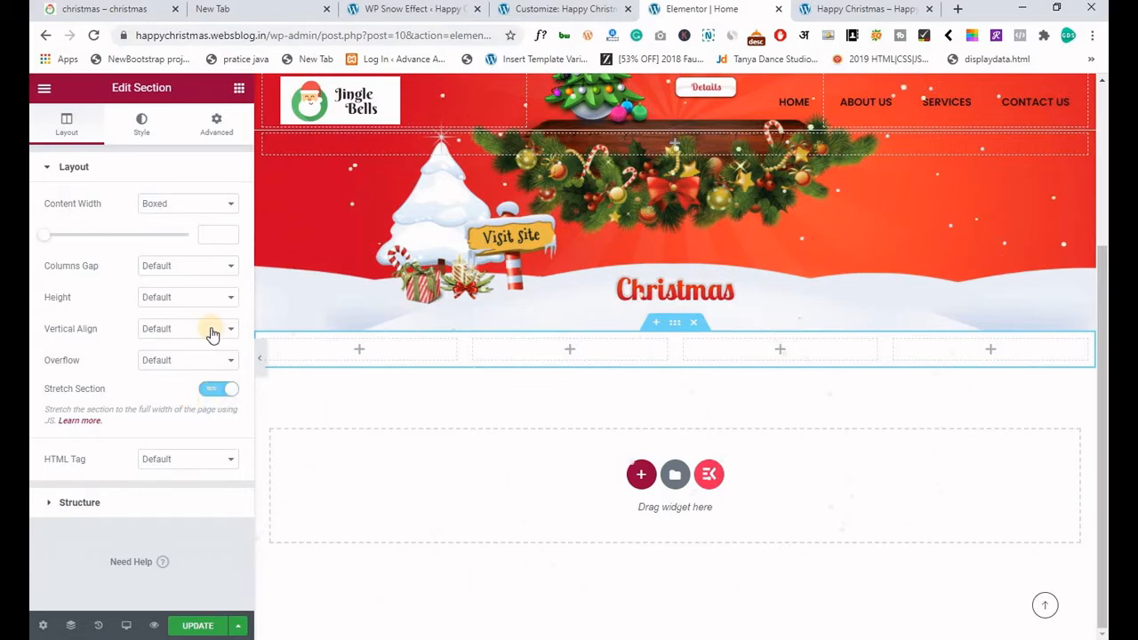
Unlink the new section's padding values and set them in percent, with 10 for the top and 5 for the bottom.
click(218, 124)
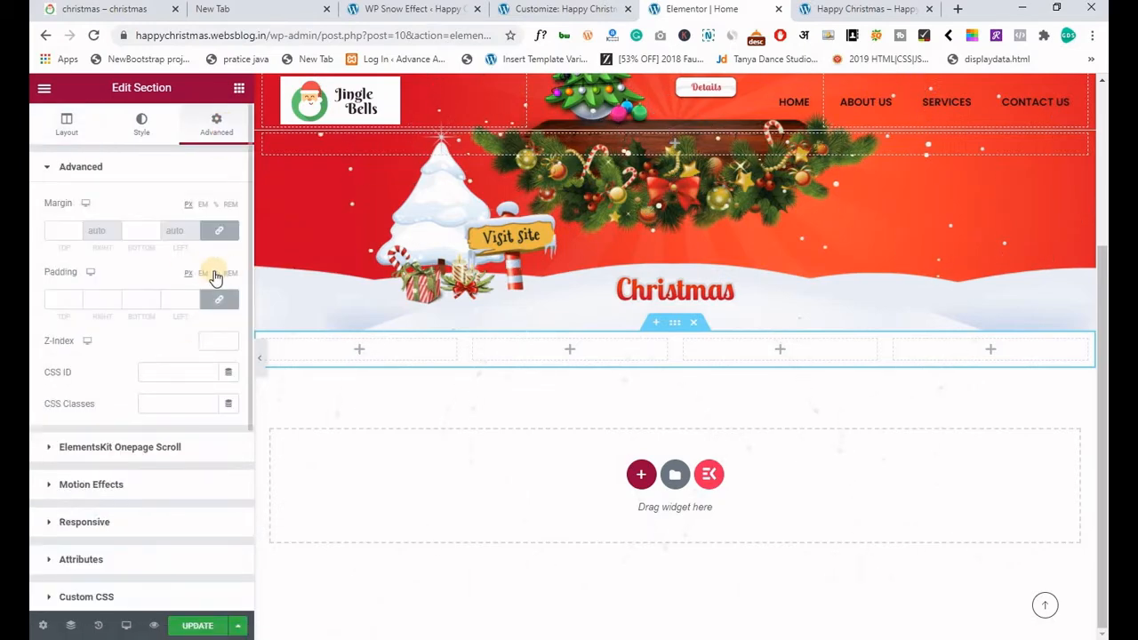
click(219, 301)
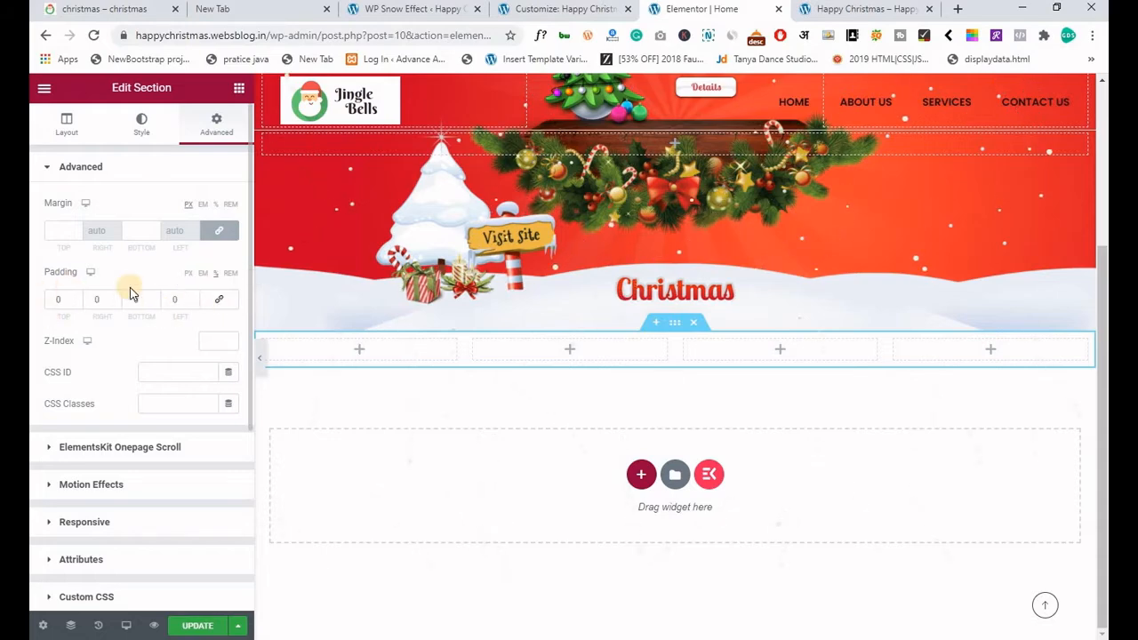
click(55, 298)
text(10)
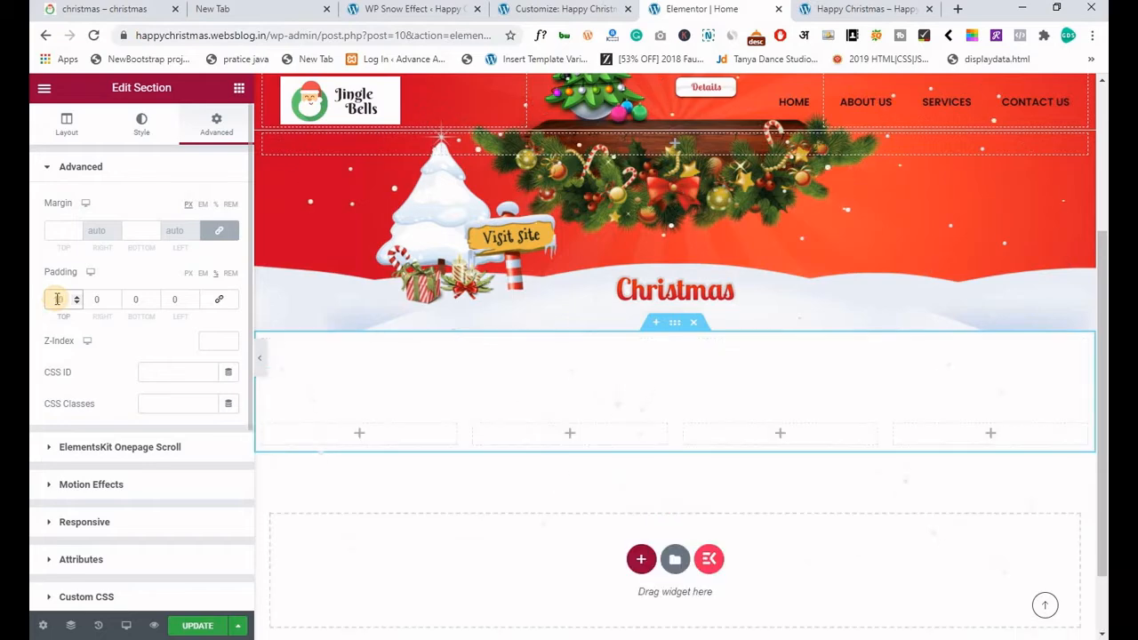
key(Tab)
key(Tab)
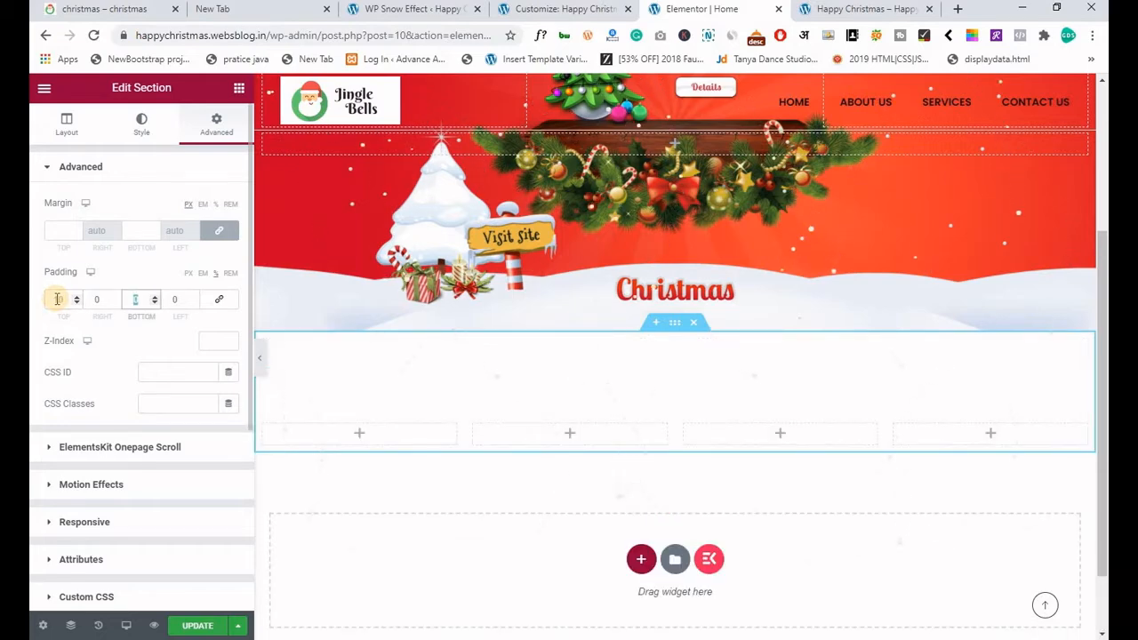
text(5)
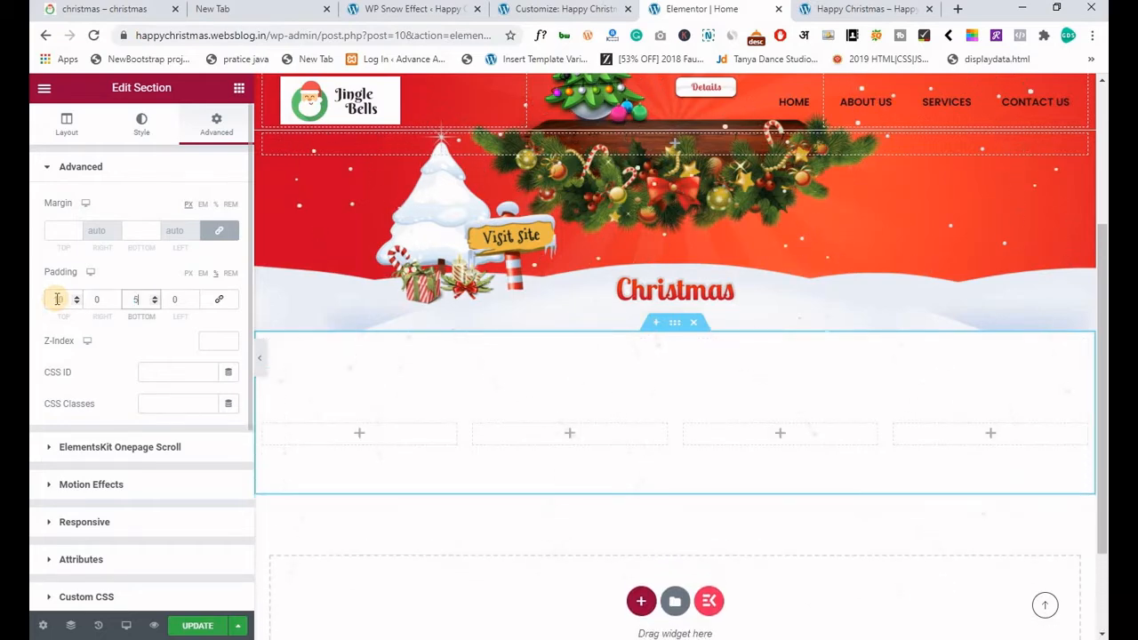
Set the section's right and left padding to 5 percent, compare it with the reference site, and update the page.
click(95, 300)
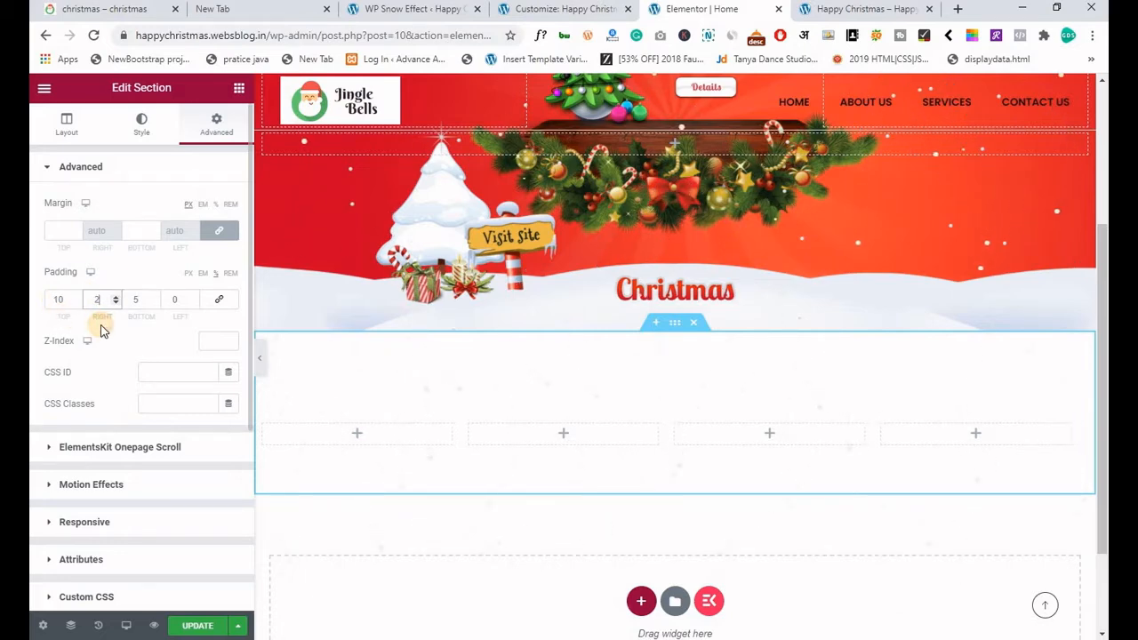
key(Tab)
text(1)
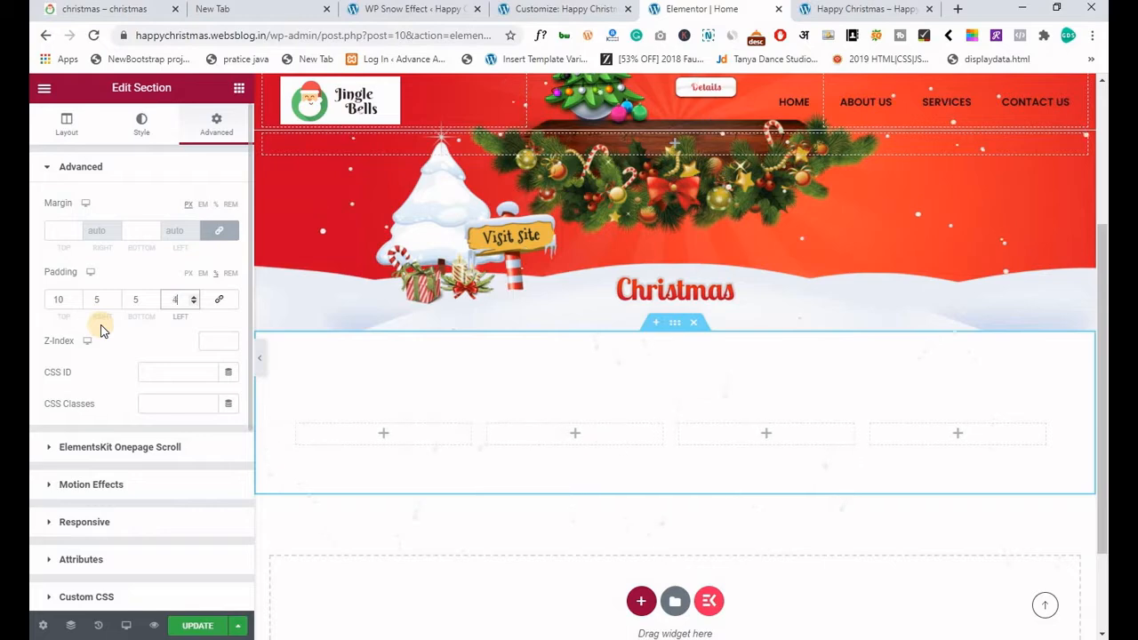
click(116, 9)
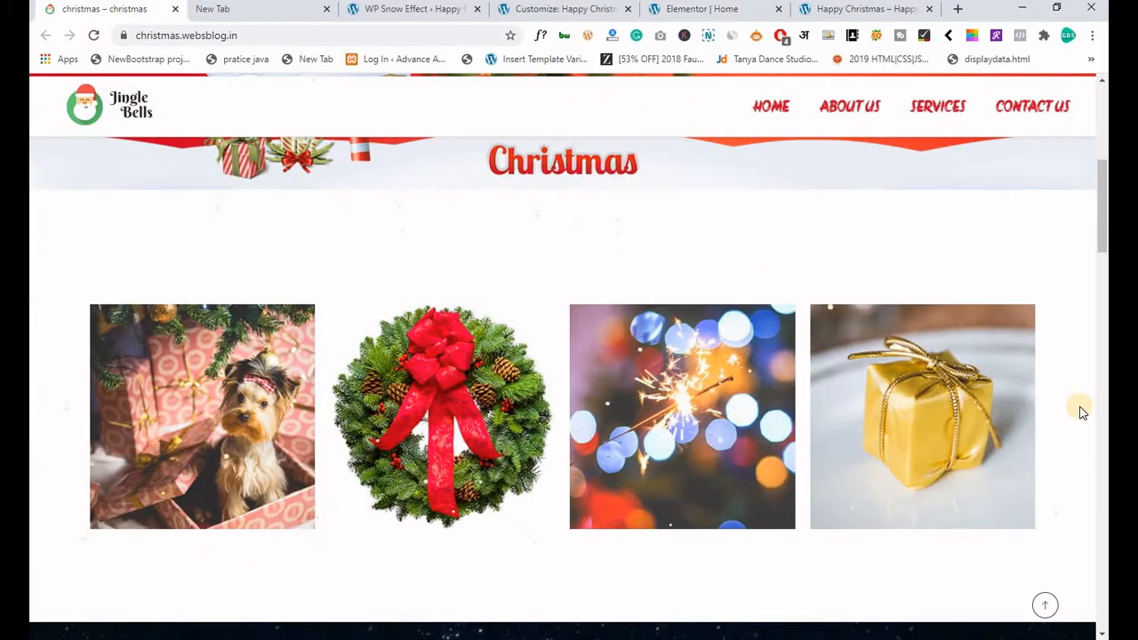
click(696, 9)
click(193, 622)
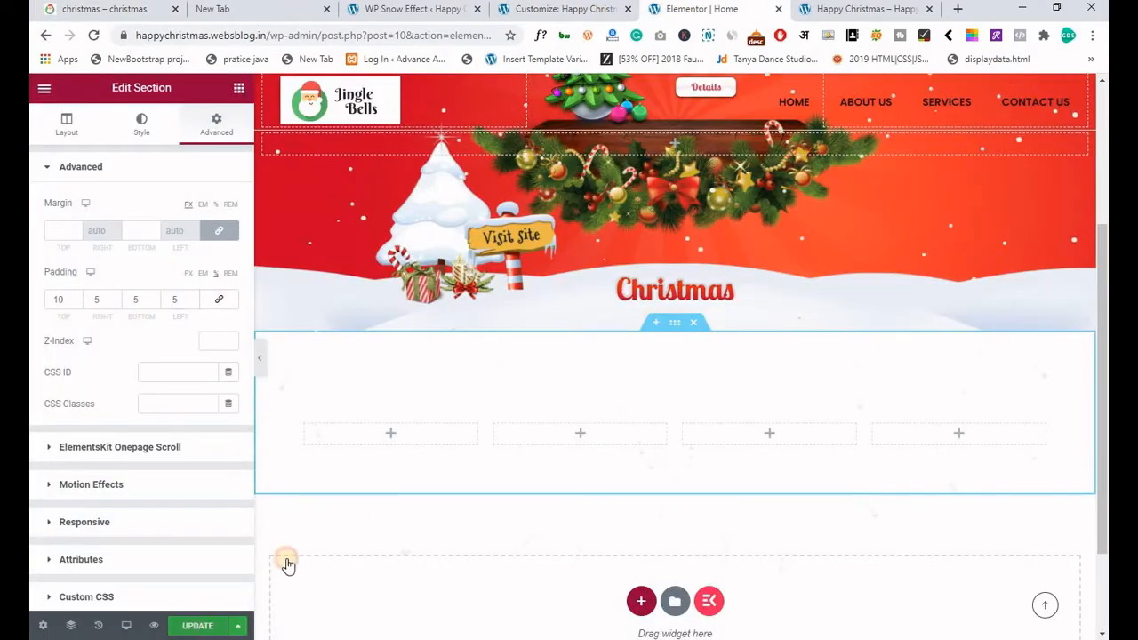
Find the Image Hover Effects widget and place it in the section's first column.
click(392, 435)
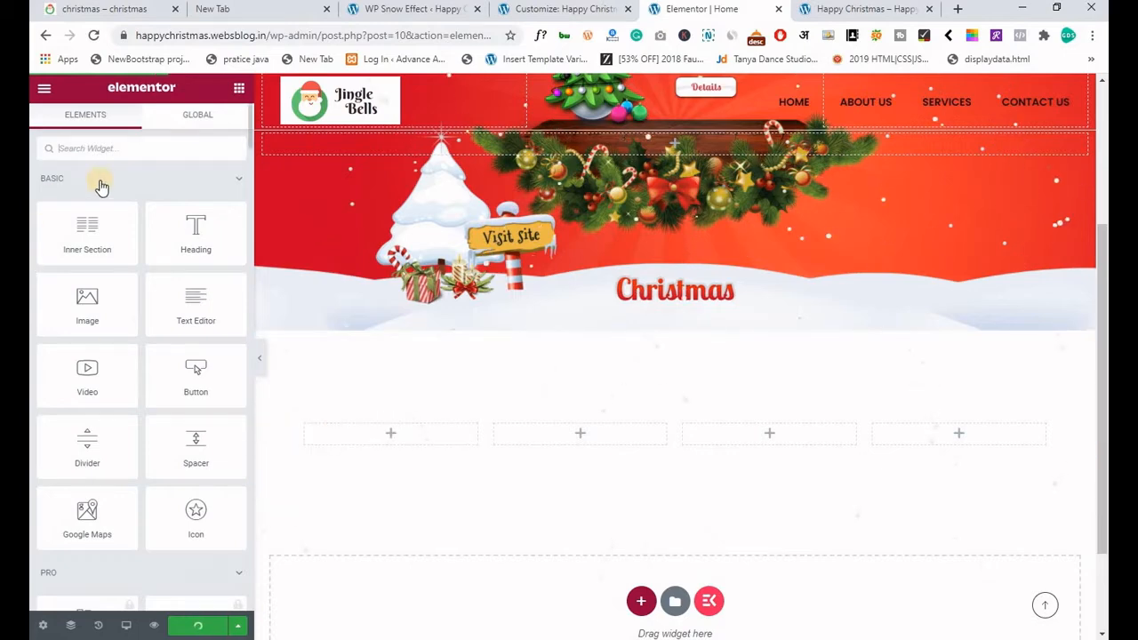
text(image h)
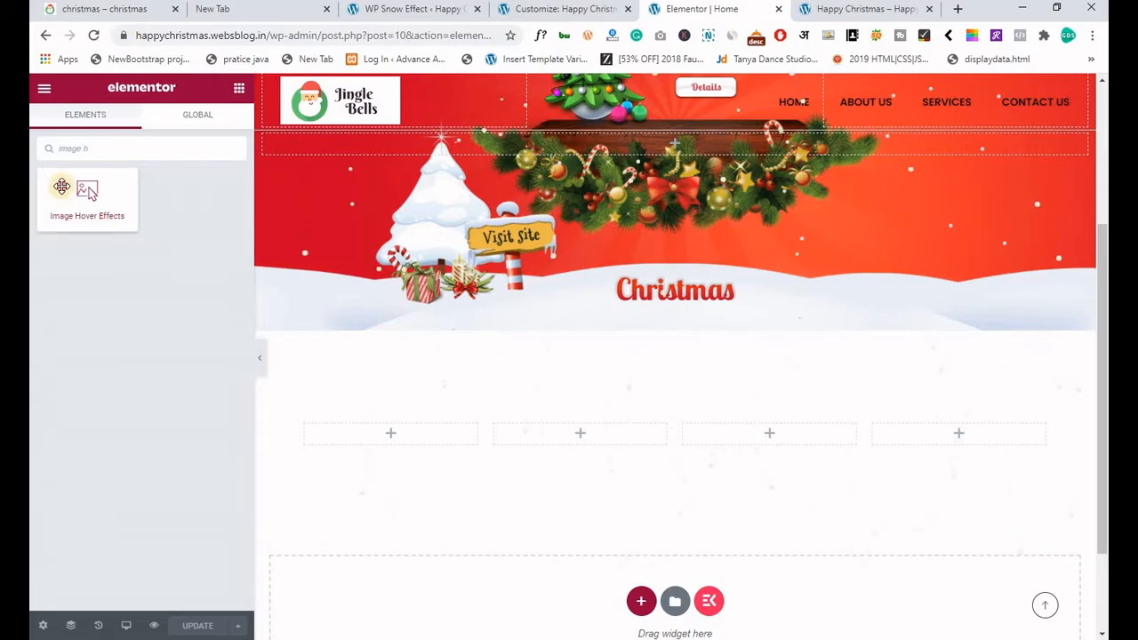
drag(61, 186, 384, 434)
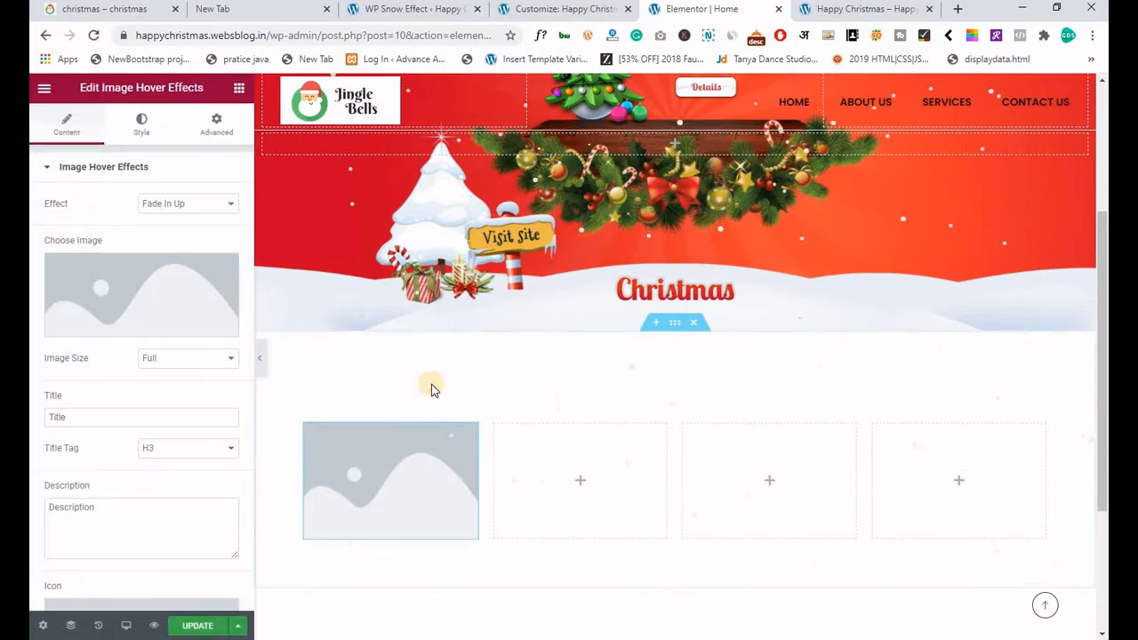
Check the site's installed plugins for the Image Hover Effects addon and return to the Elementor page editor.
click(413, 9)
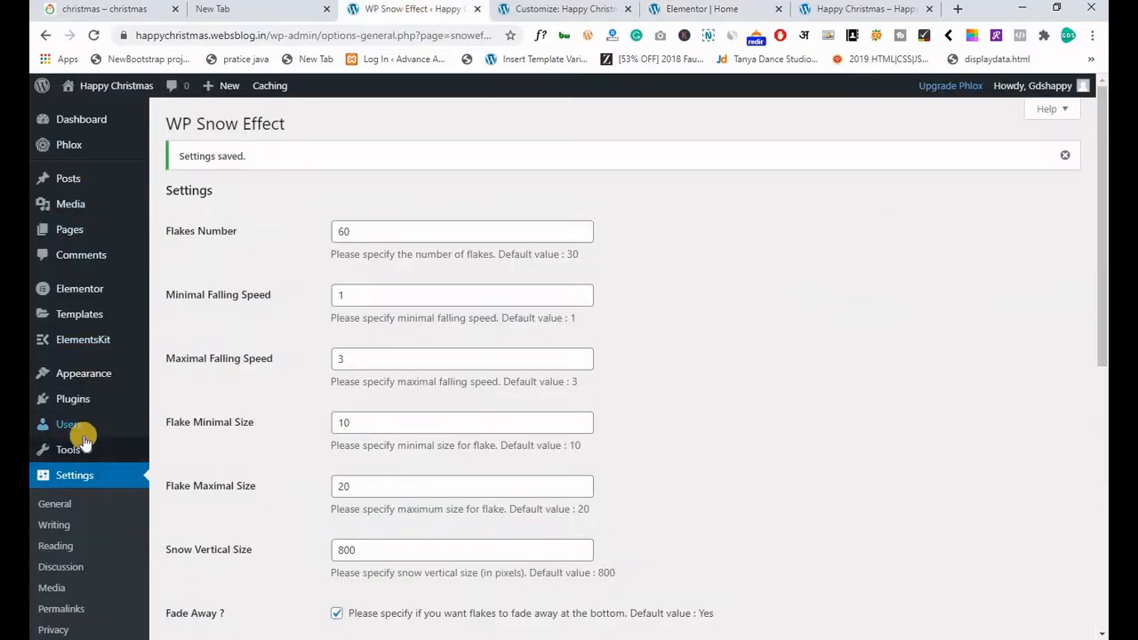
click(94, 408)
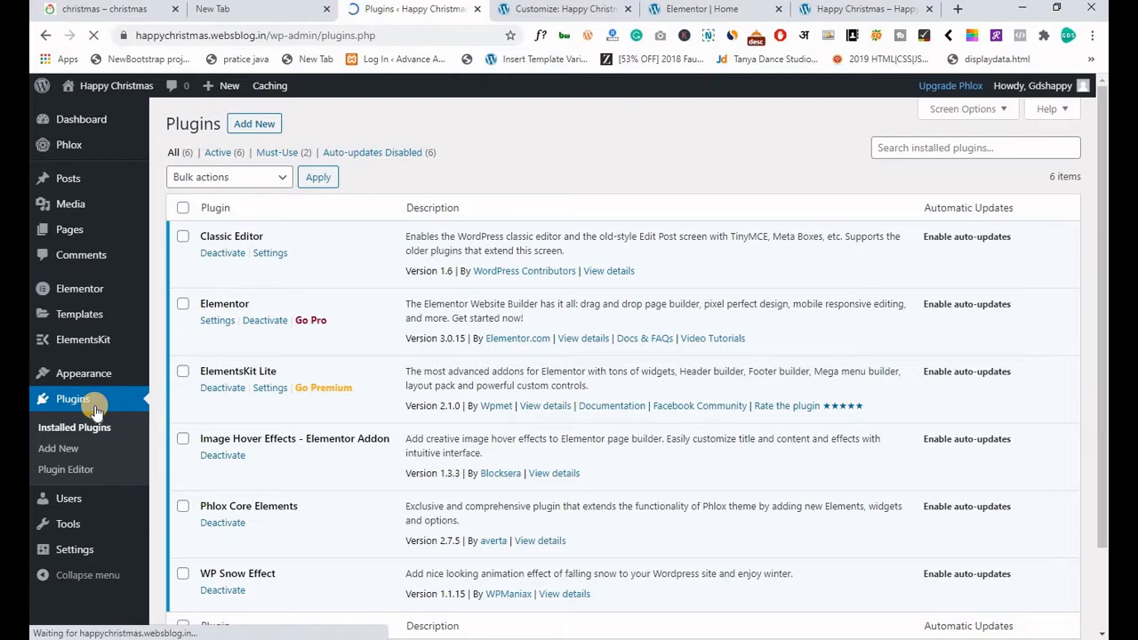
scroll(249, 364, down, 2)
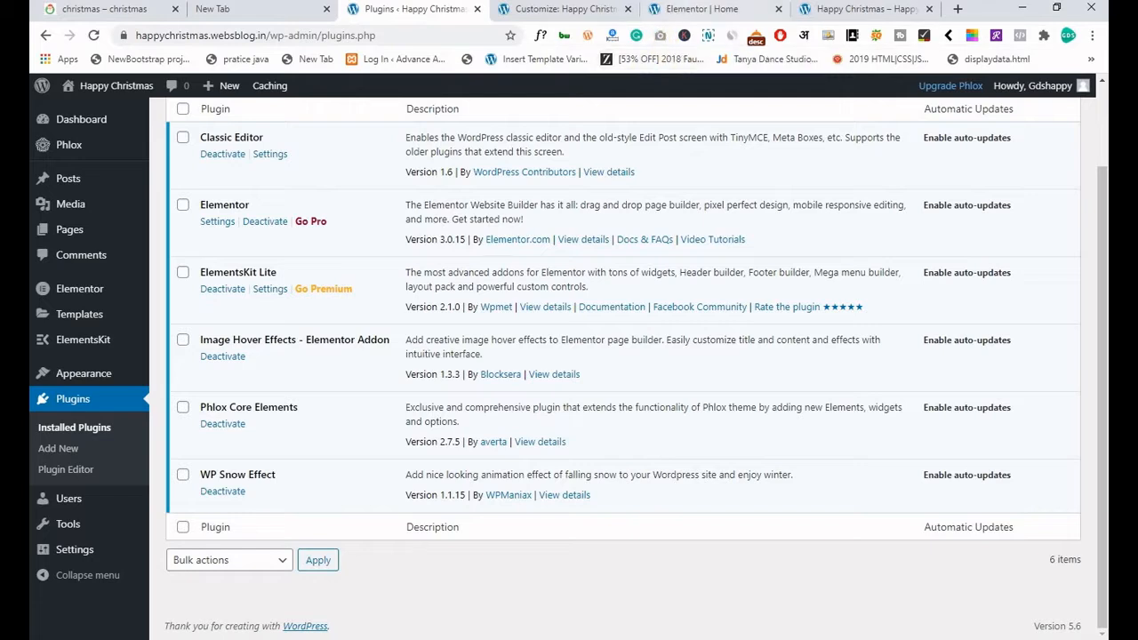
click(698, 9)
Set the widget's image to the puppy picture sec-img4.jpg from the media library and update the page.
mouse_move(378, 440)
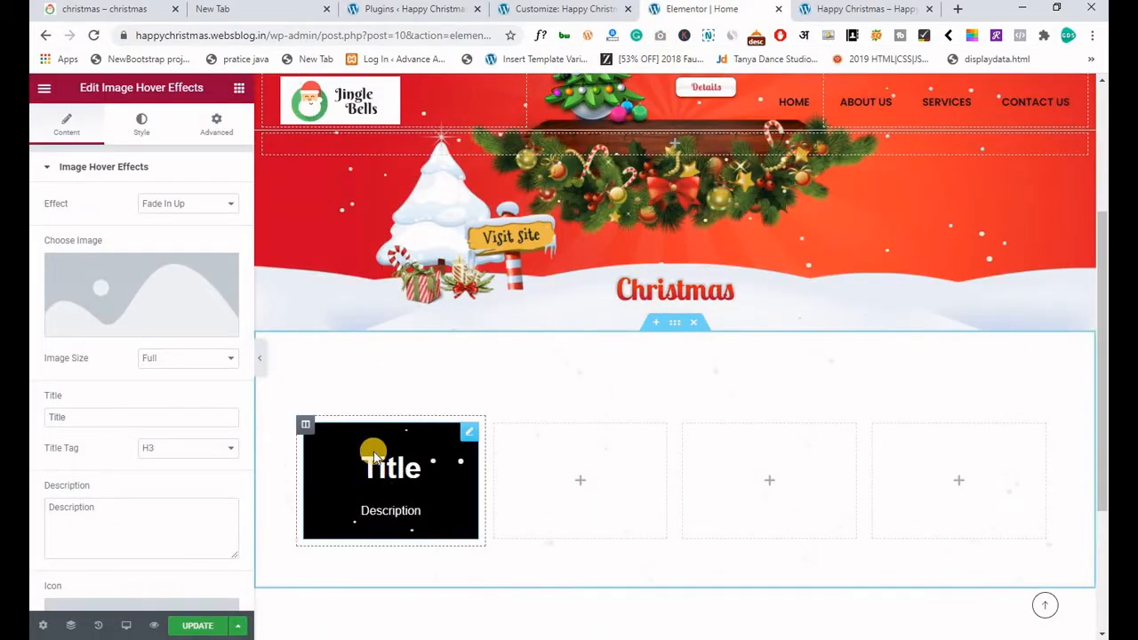
click(153, 277)
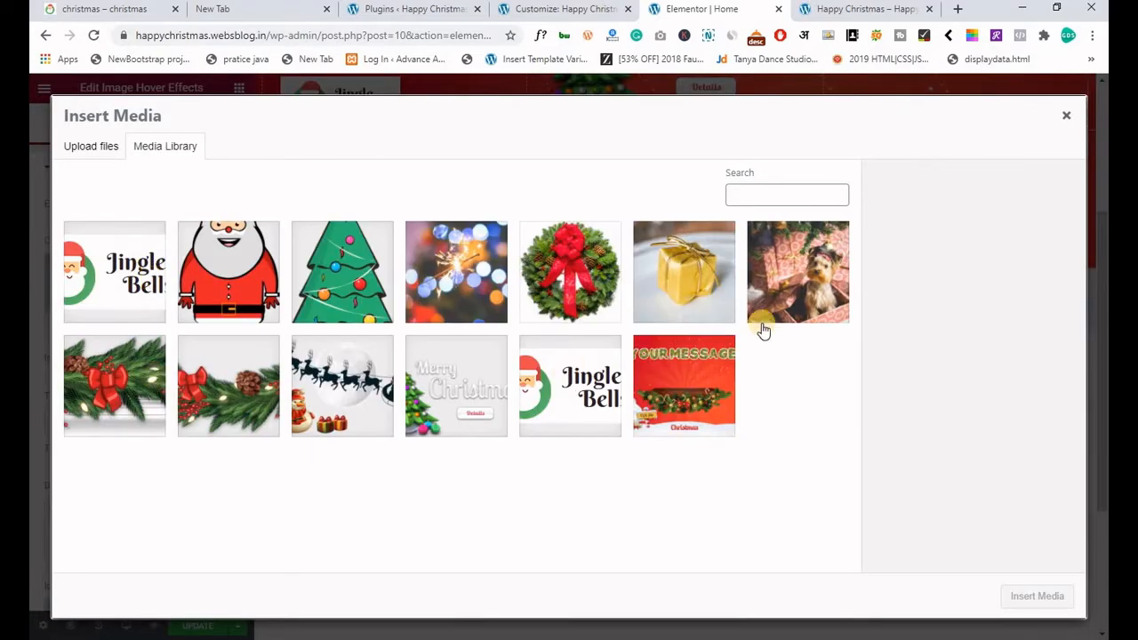
click(806, 291)
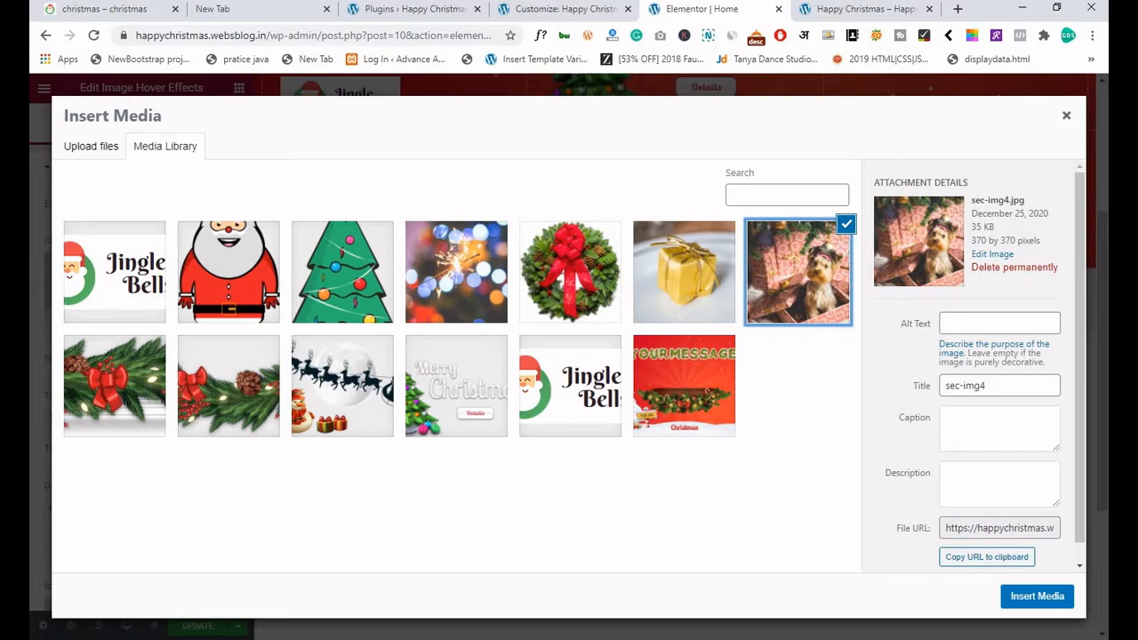
click(1040, 598)
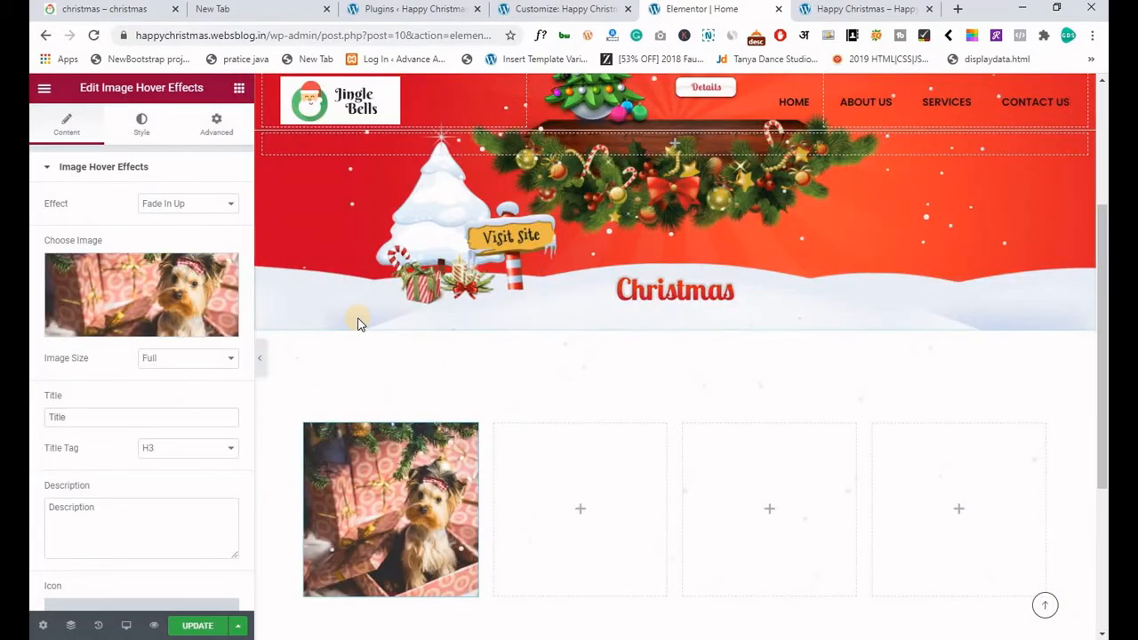
scroll(355, 323, down, 1)
click(195, 627)
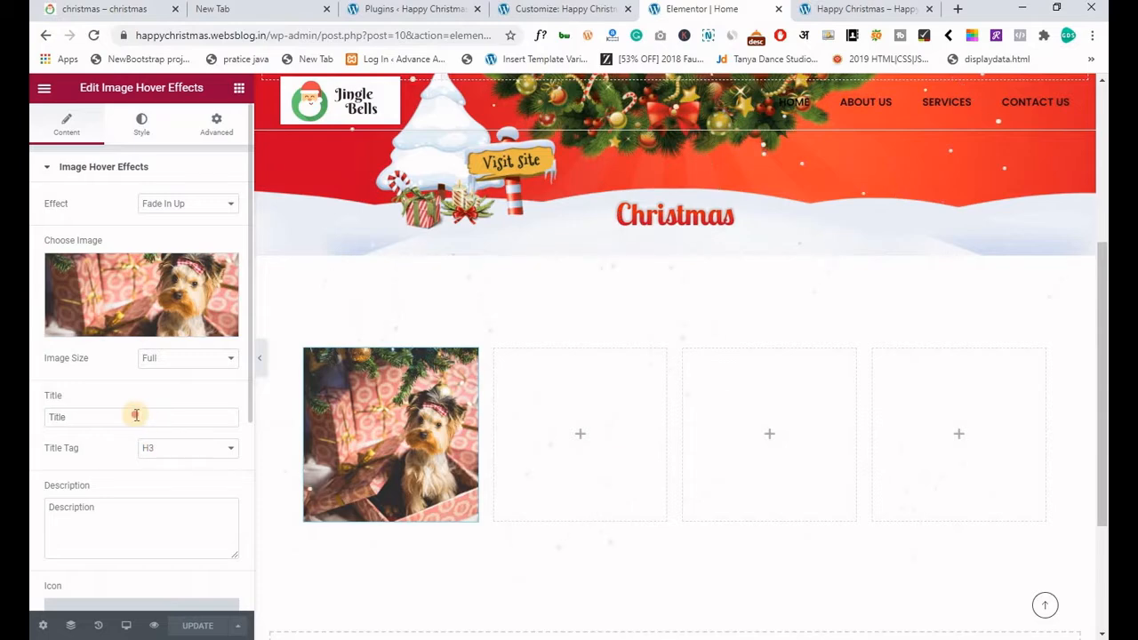
Give the puppy image widget the title "Costumes" and the description "For you and your pets".
text(Costumes)
scroll(137, 351, down, 2)
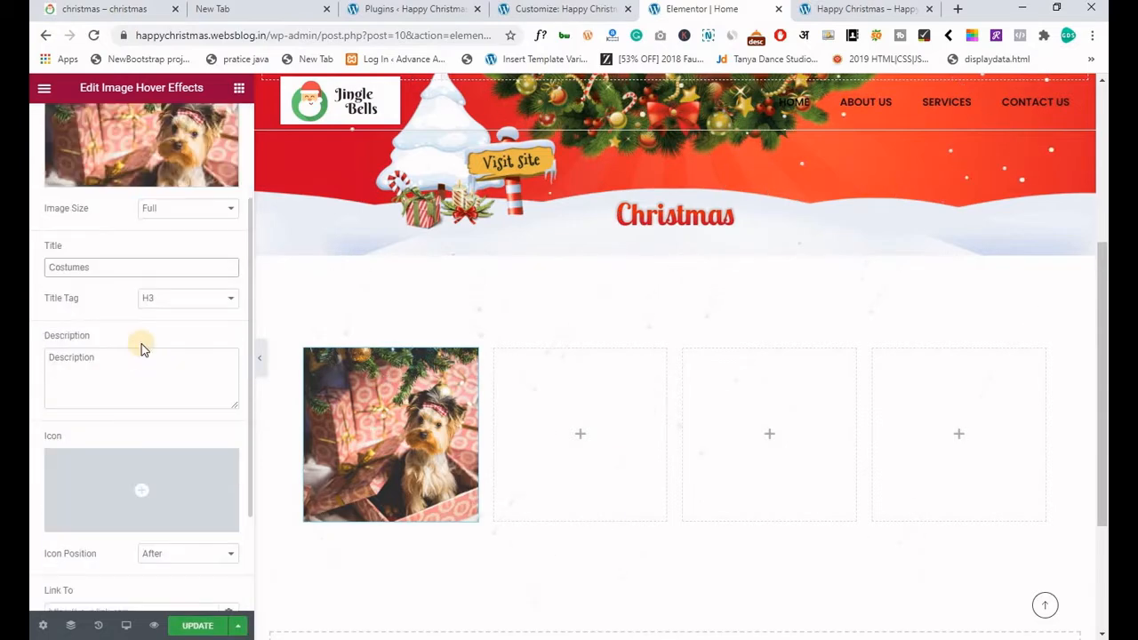
click(128, 372)
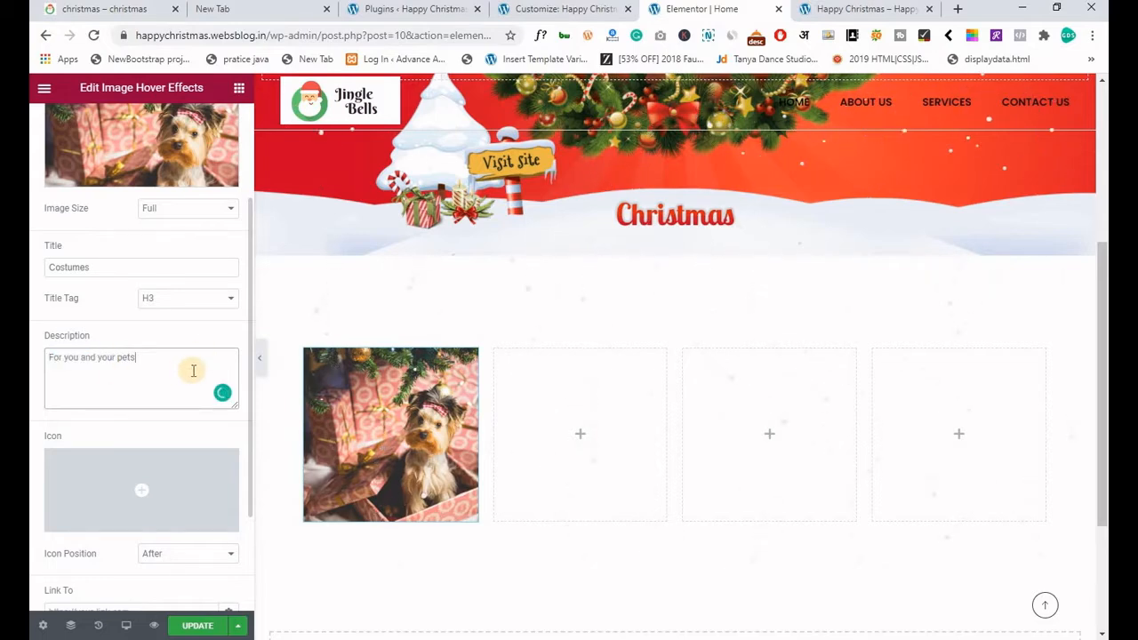
scroll(190, 373, up, 2)
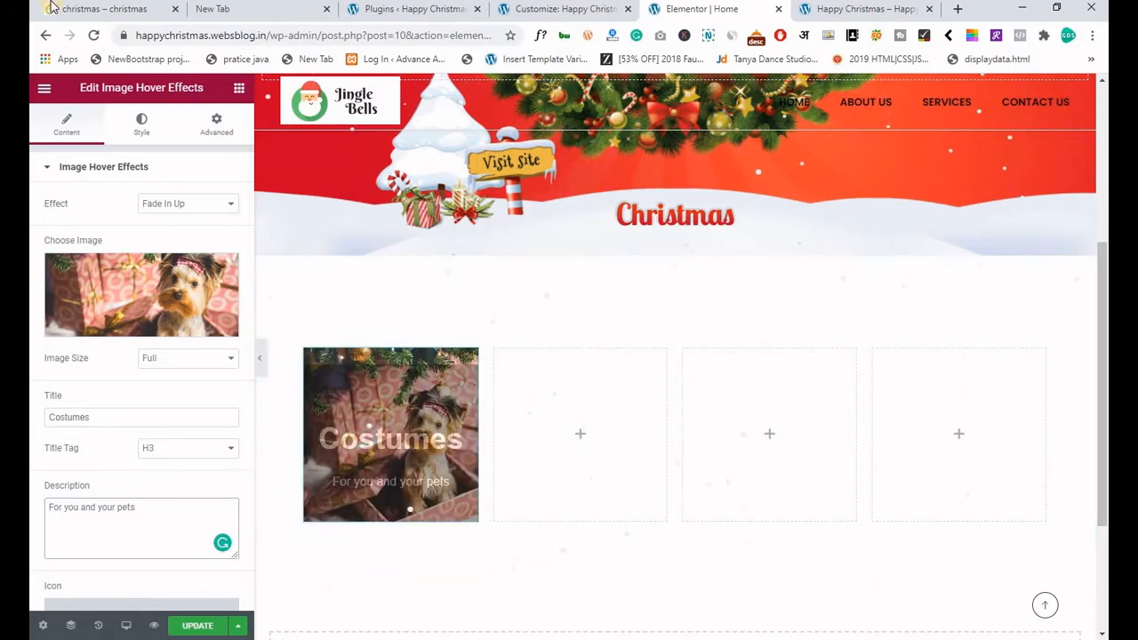
Examine how the Costumes tile animates on the reference christmas site and return to the page editor.
click(104, 9)
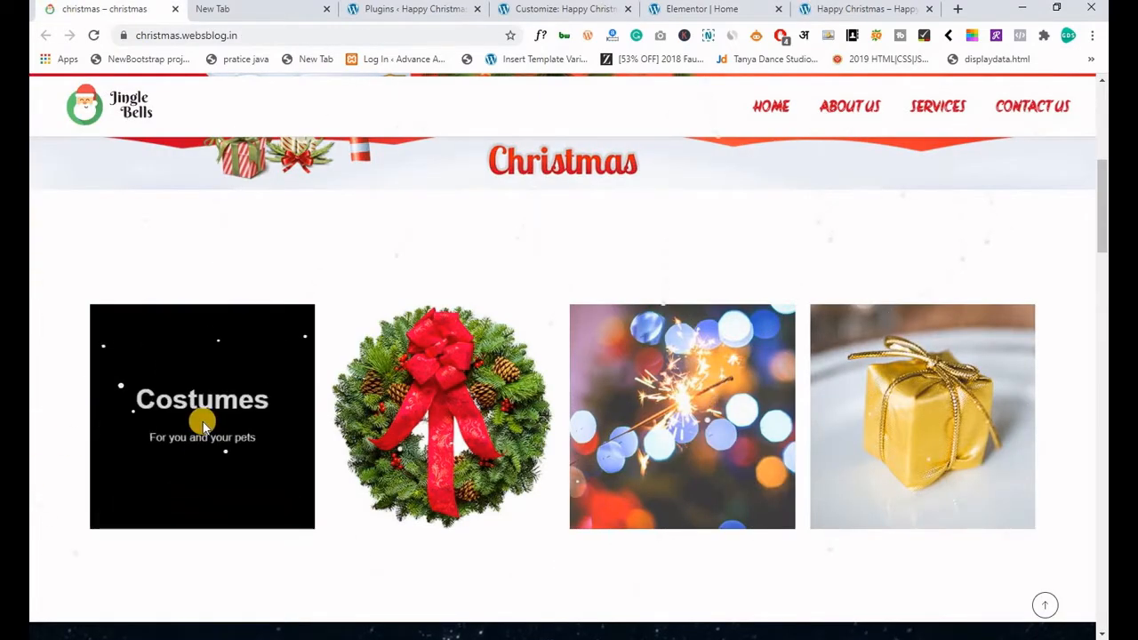
mouse_move(201, 416)
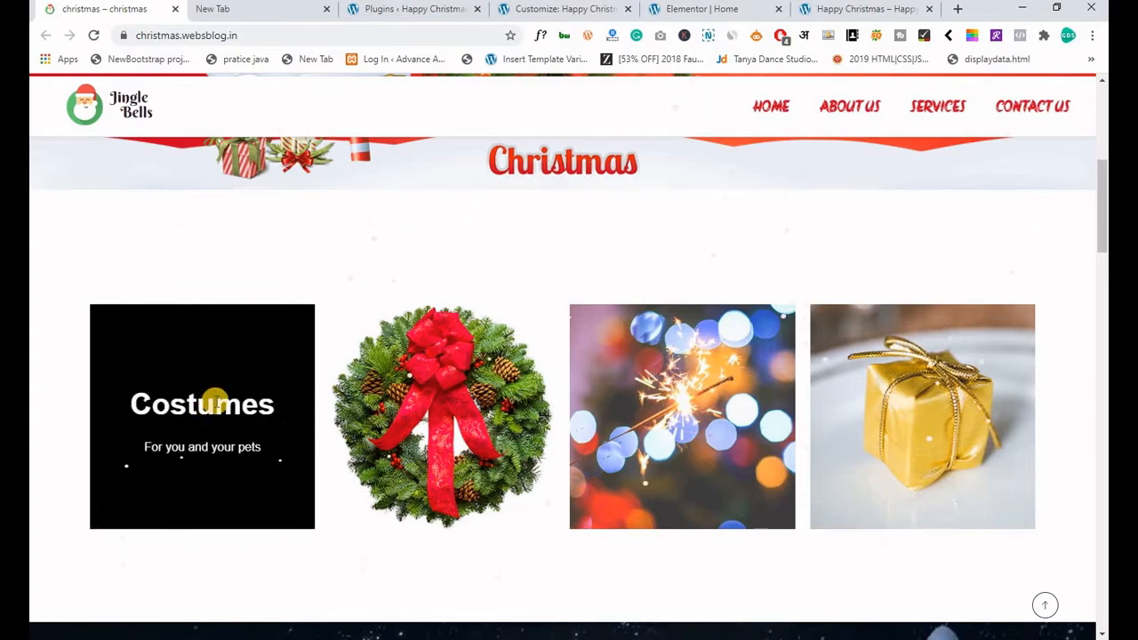
click(662, 12)
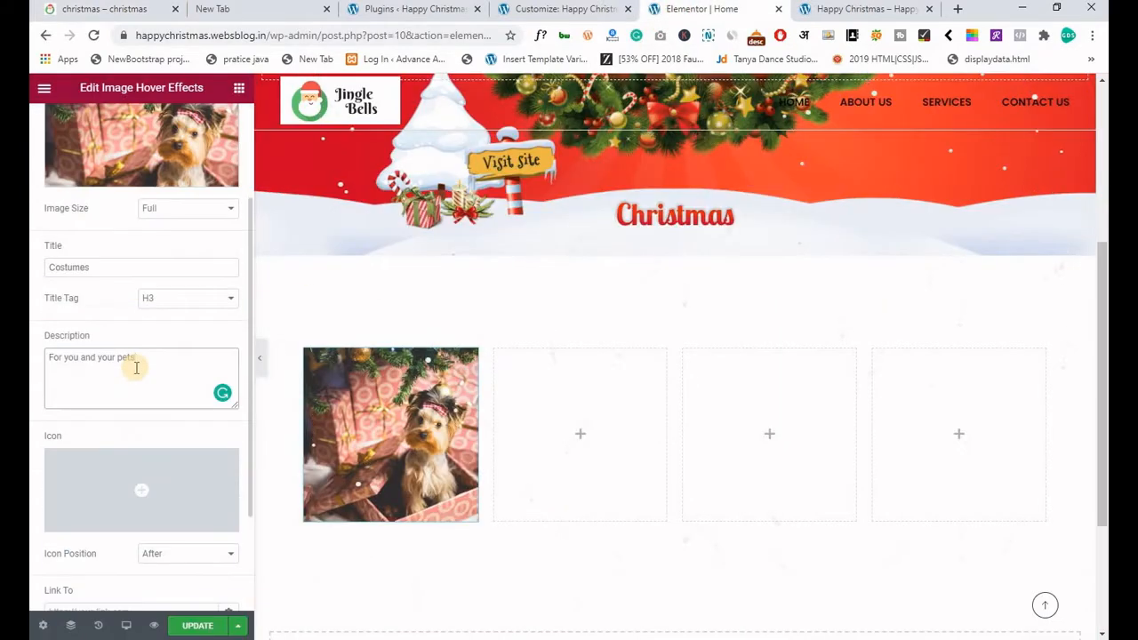
Set the Costumes image widget's hover effect to Hinge Up.
scroll(136, 367, down, 2)
scroll(136, 367, up, 4)
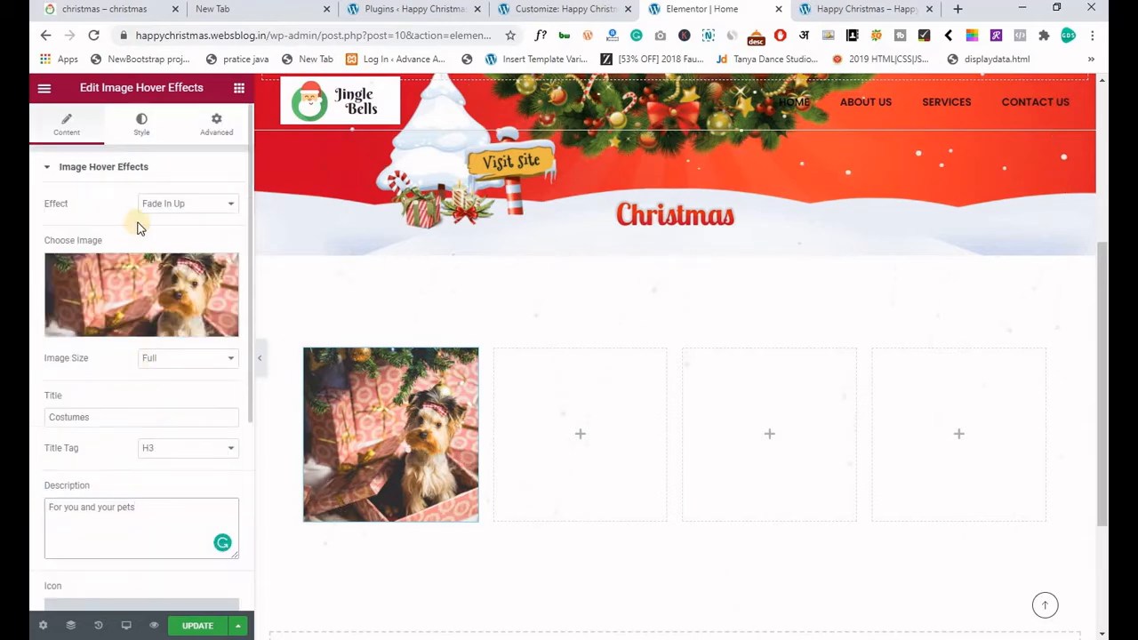
click(153, 121)
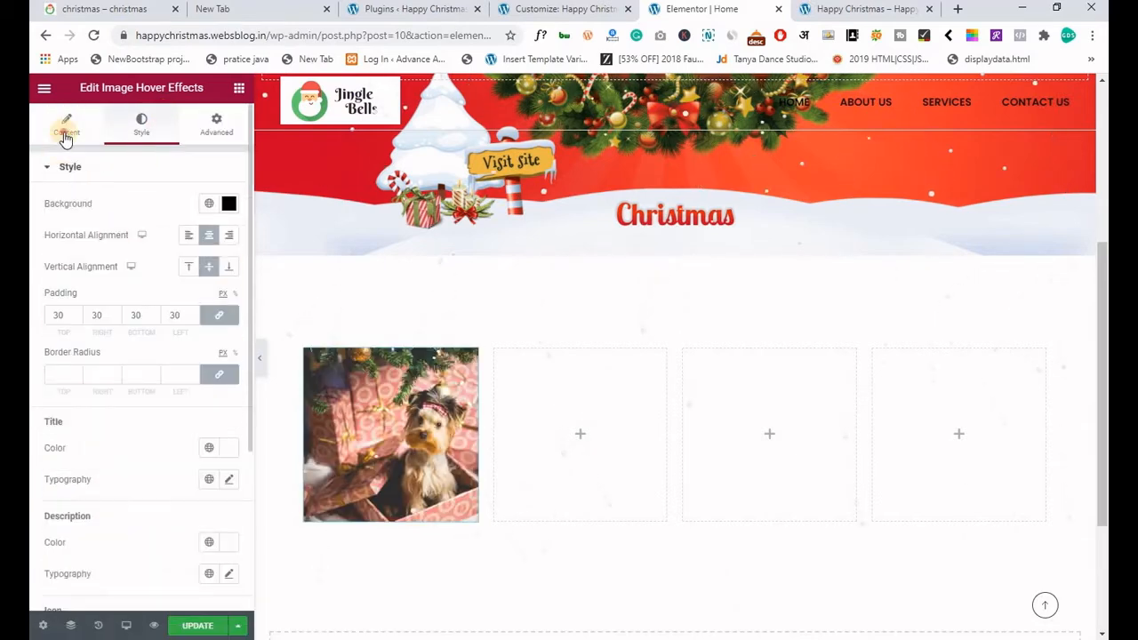
click(65, 133)
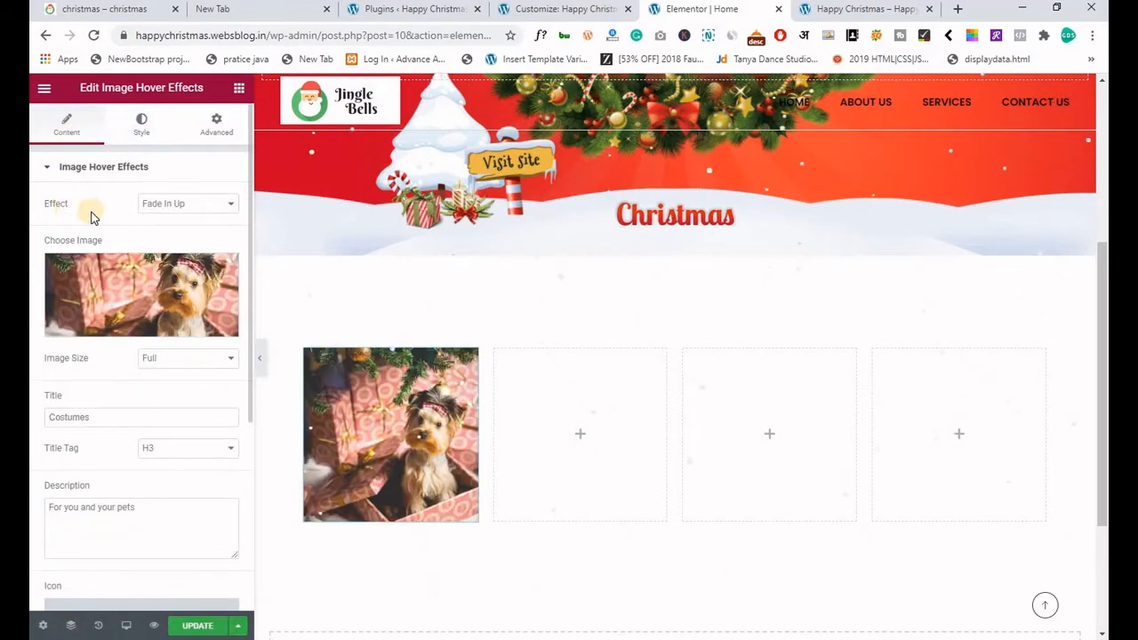
click(162, 209)
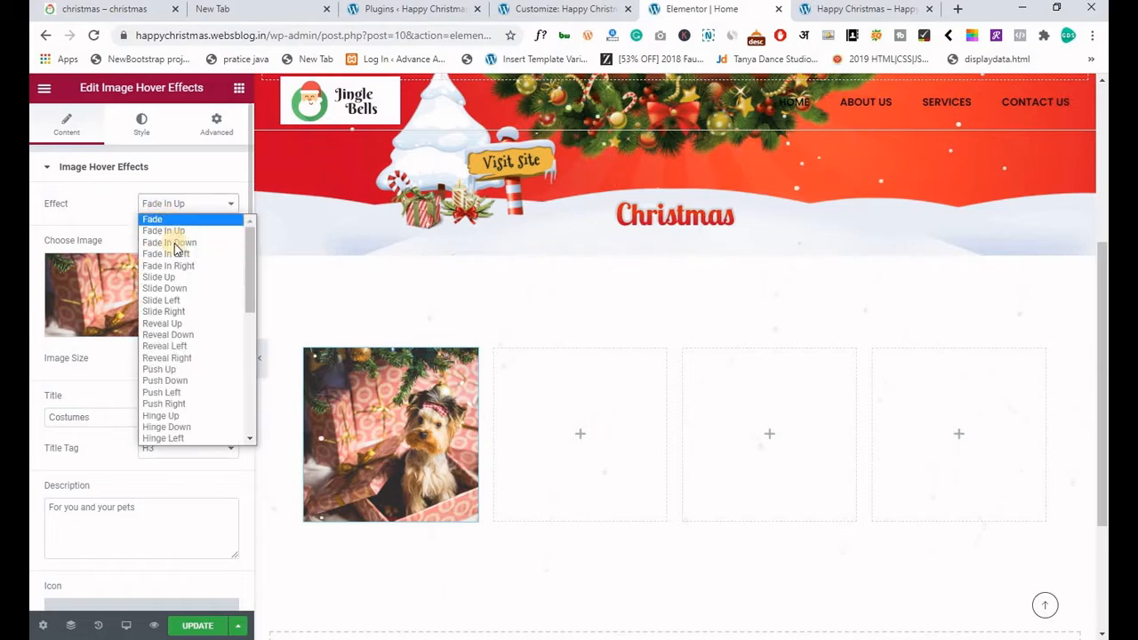
click(198, 417)
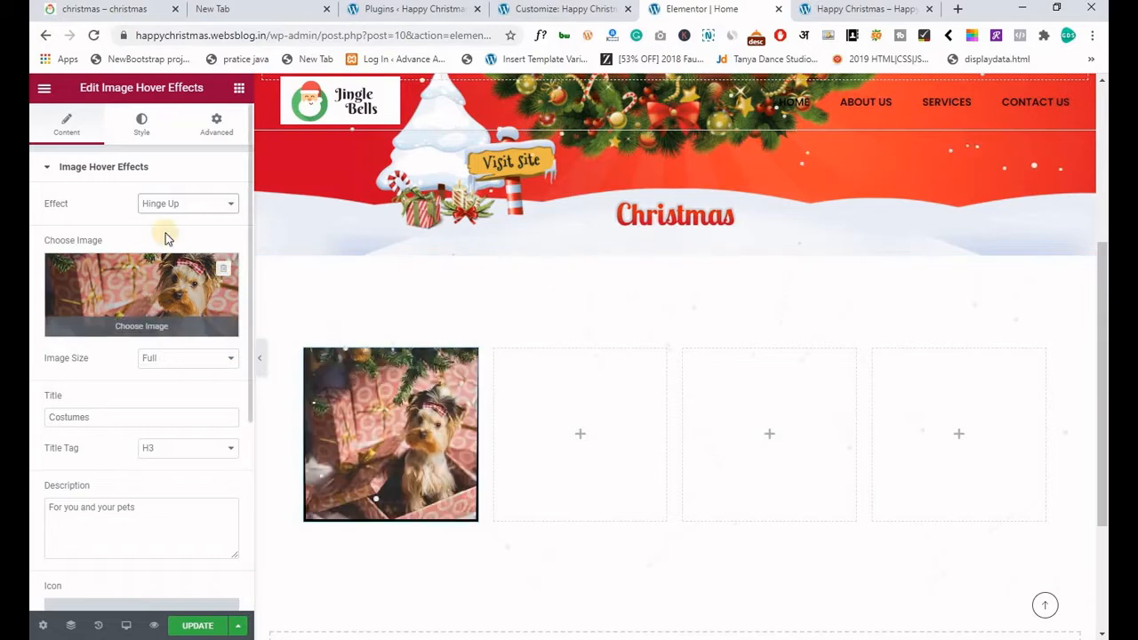
Change the Costumes puppy tile's hover effect to Hinge Down and update the page.
click(147, 204)
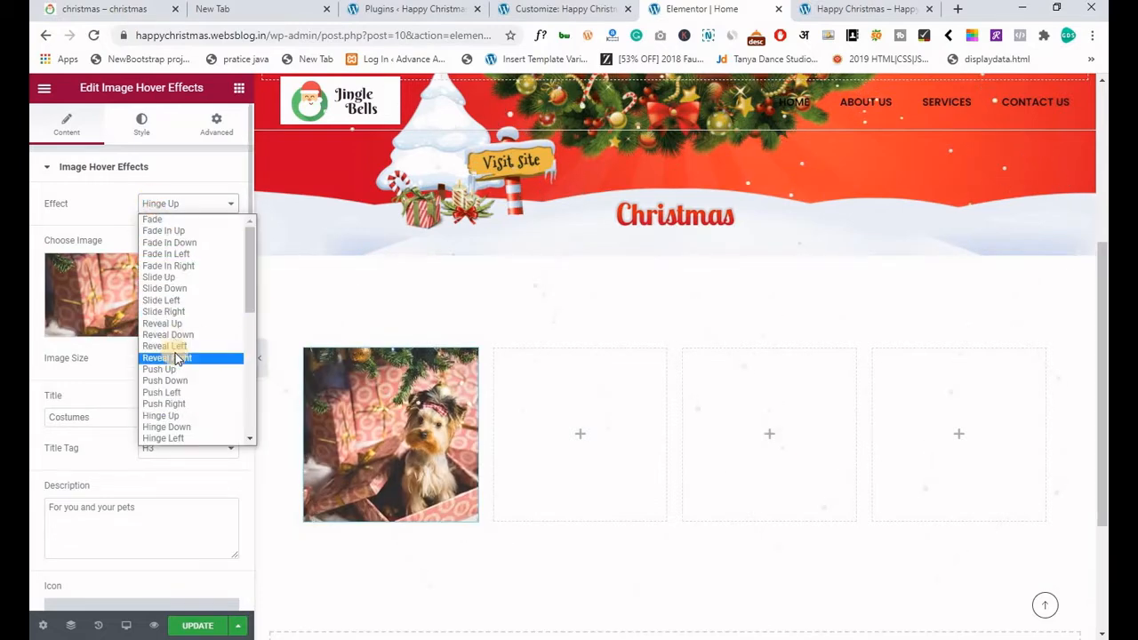
click(166, 427)
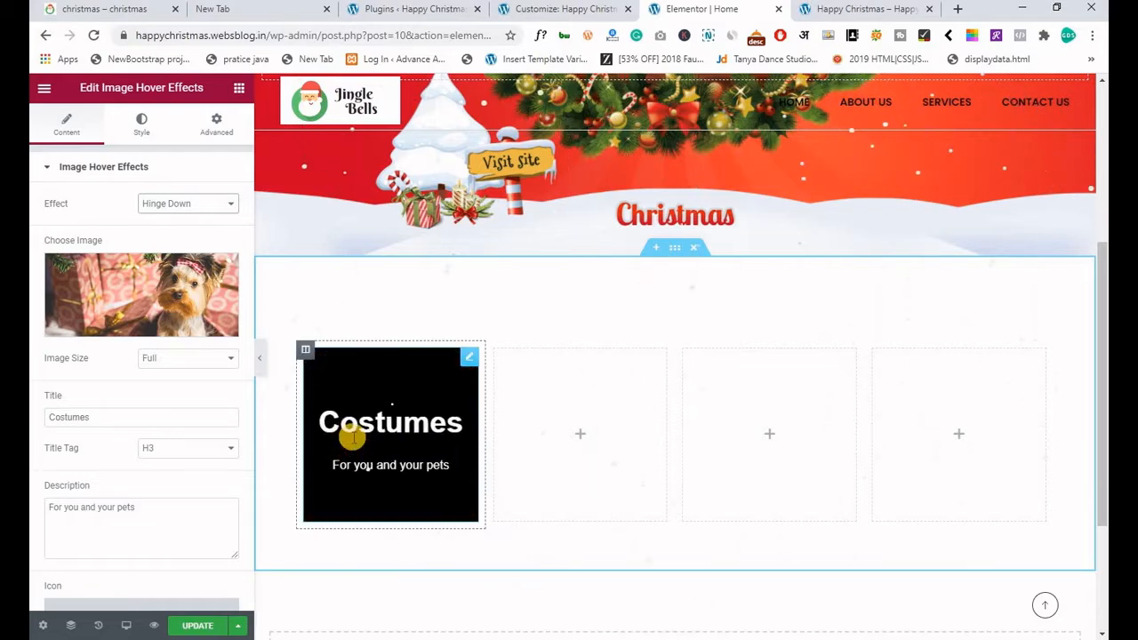
click(195, 627)
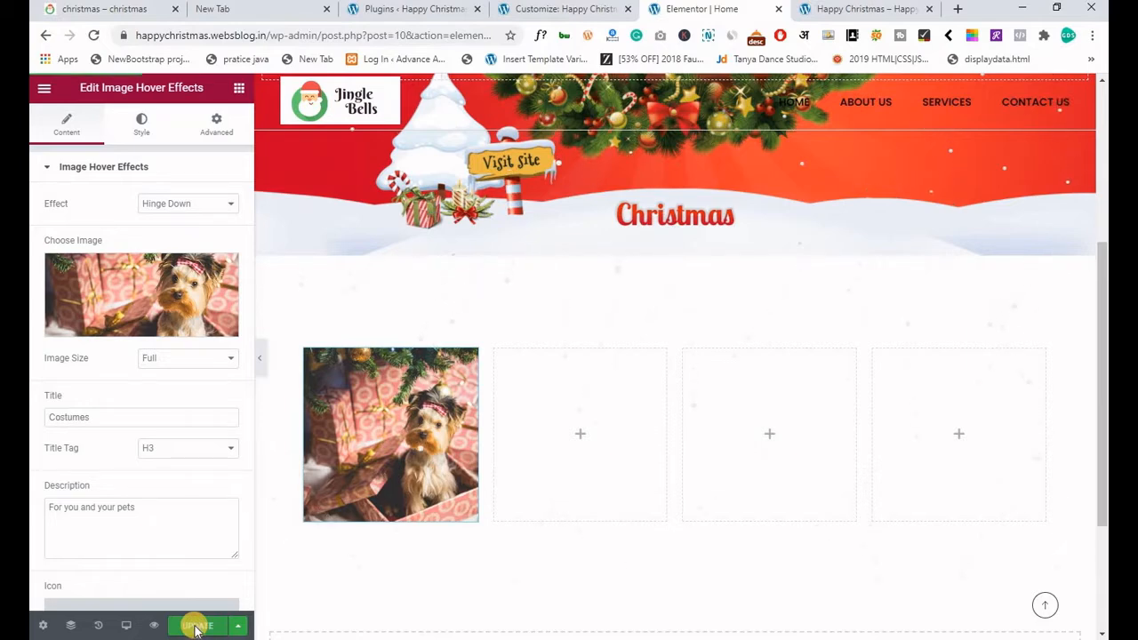
Copy the Costumes puppy tile into each of the three empty columns of the section.
right_click(356, 414)
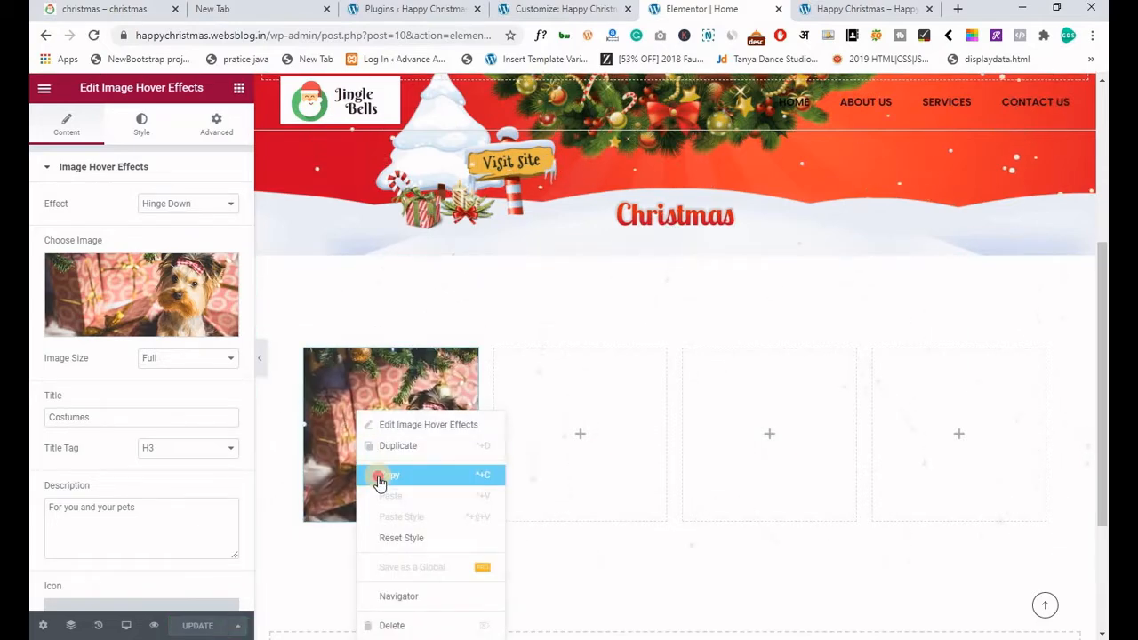
click(379, 481)
right_click(556, 413)
click(579, 524)
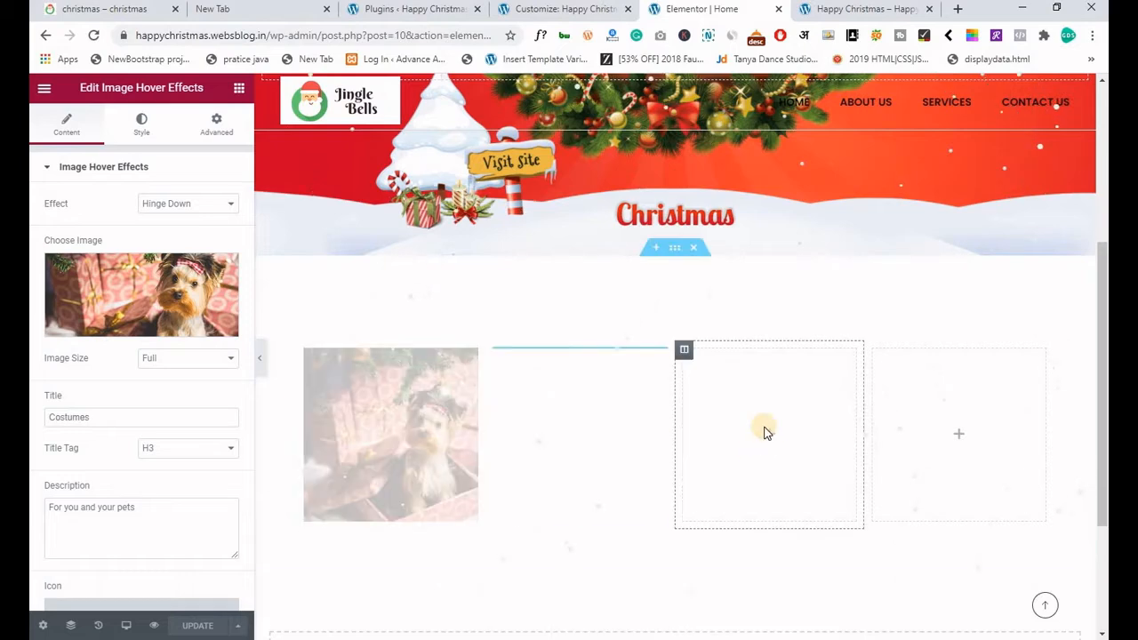
right_click(767, 433)
click(792, 524)
right_click(948, 424)
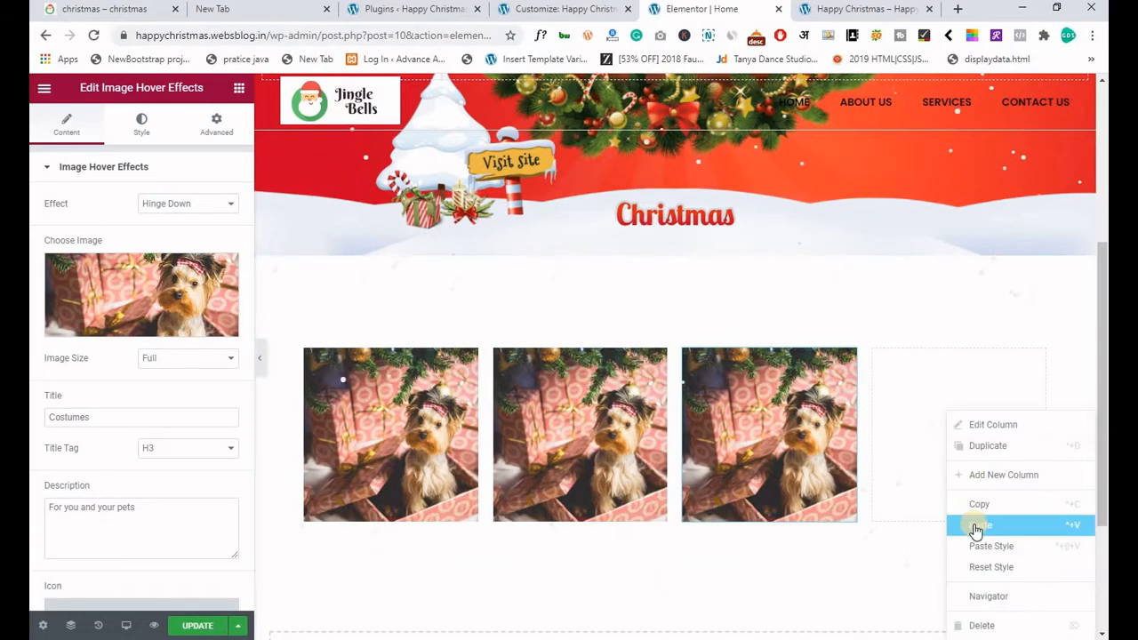
click(976, 531)
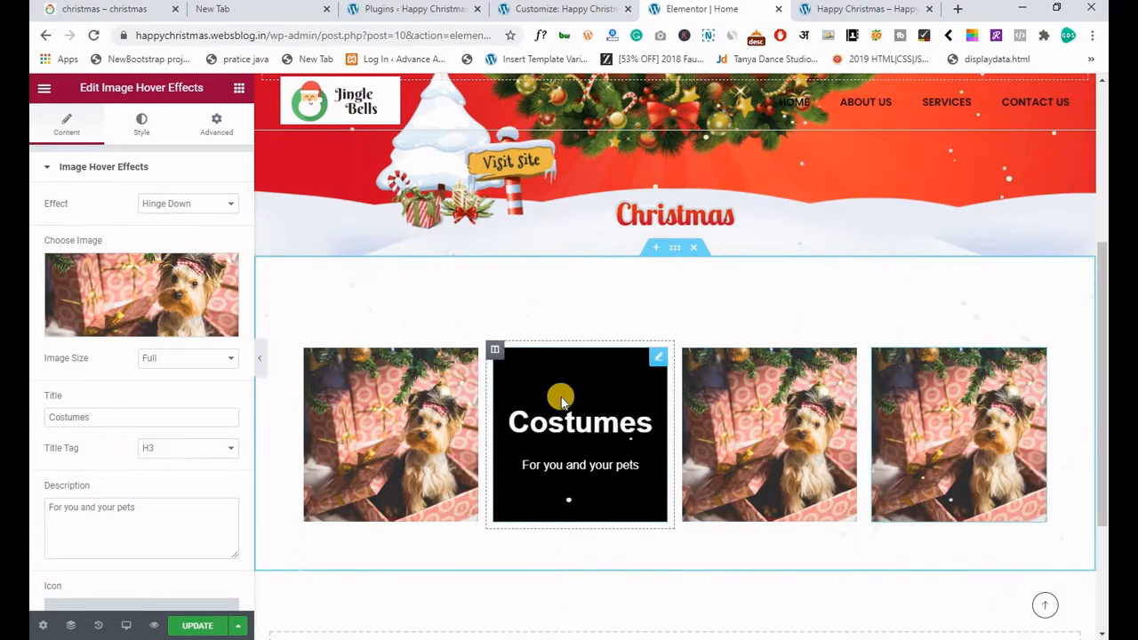
Check the tile order on the reference christmas site and set the second tile's image to the wreath picture from the media library.
right_click(555, 380)
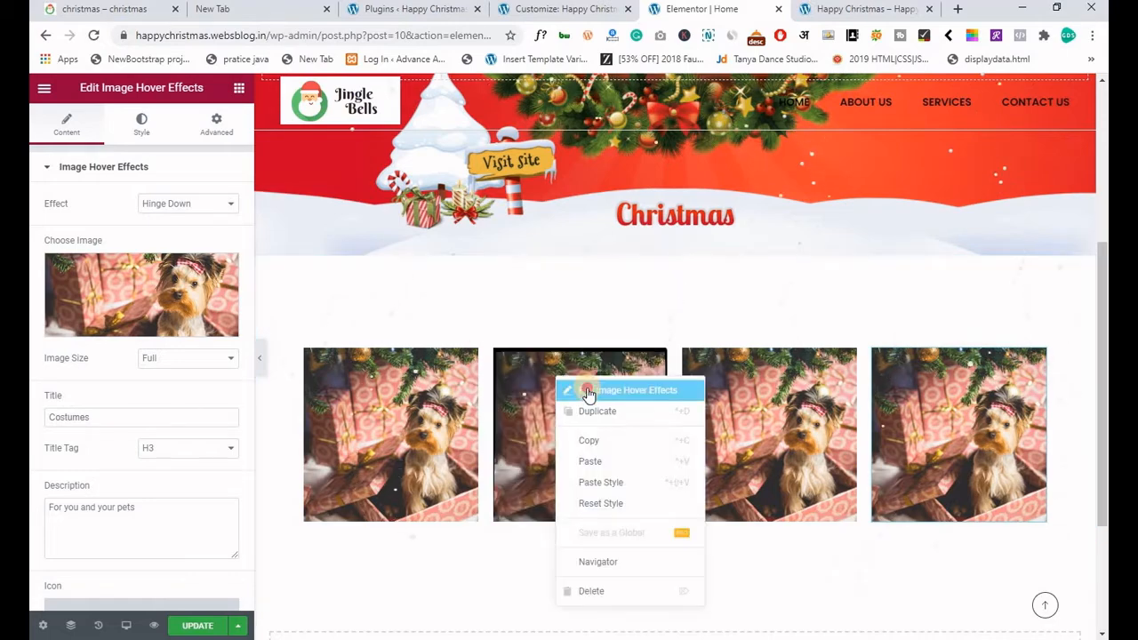
click(586, 388)
click(141, 294)
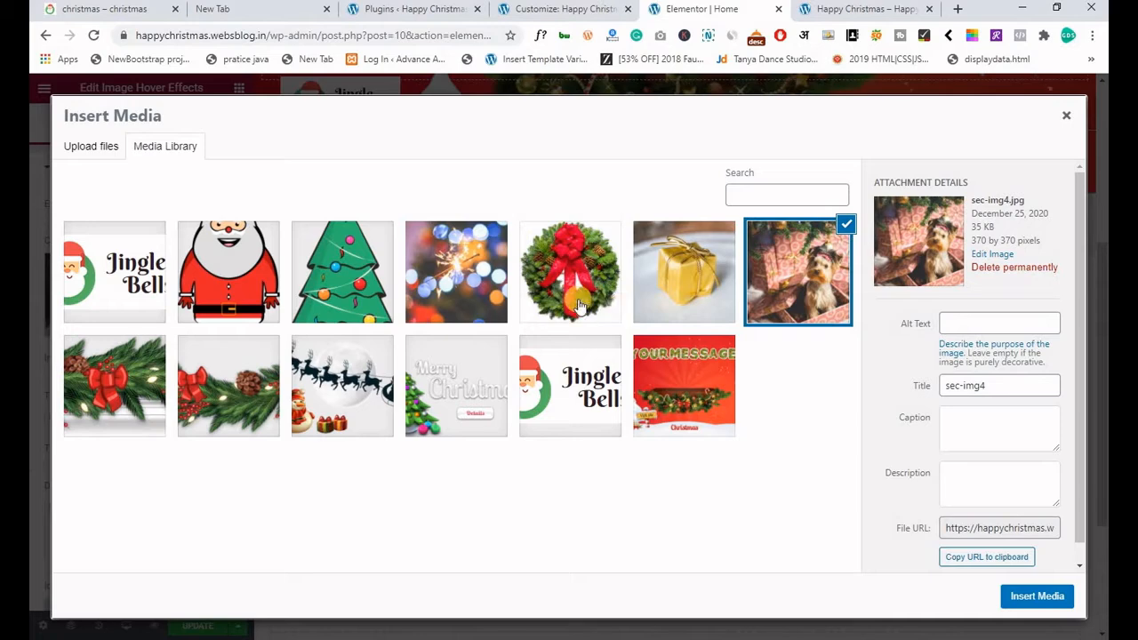
click(120, 11)
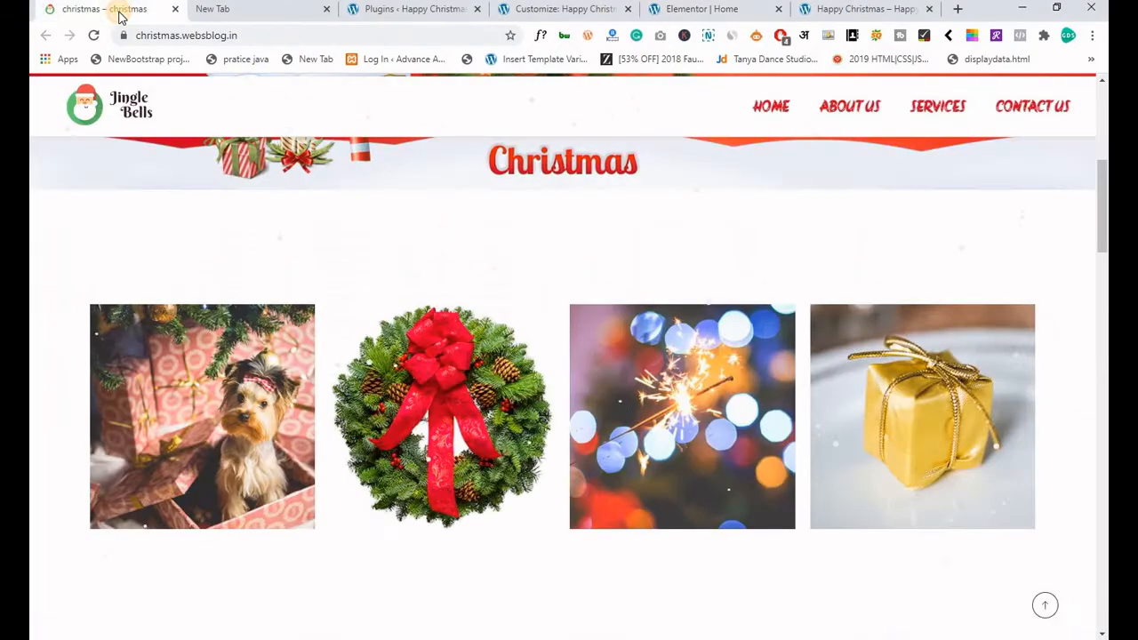
click(684, 13)
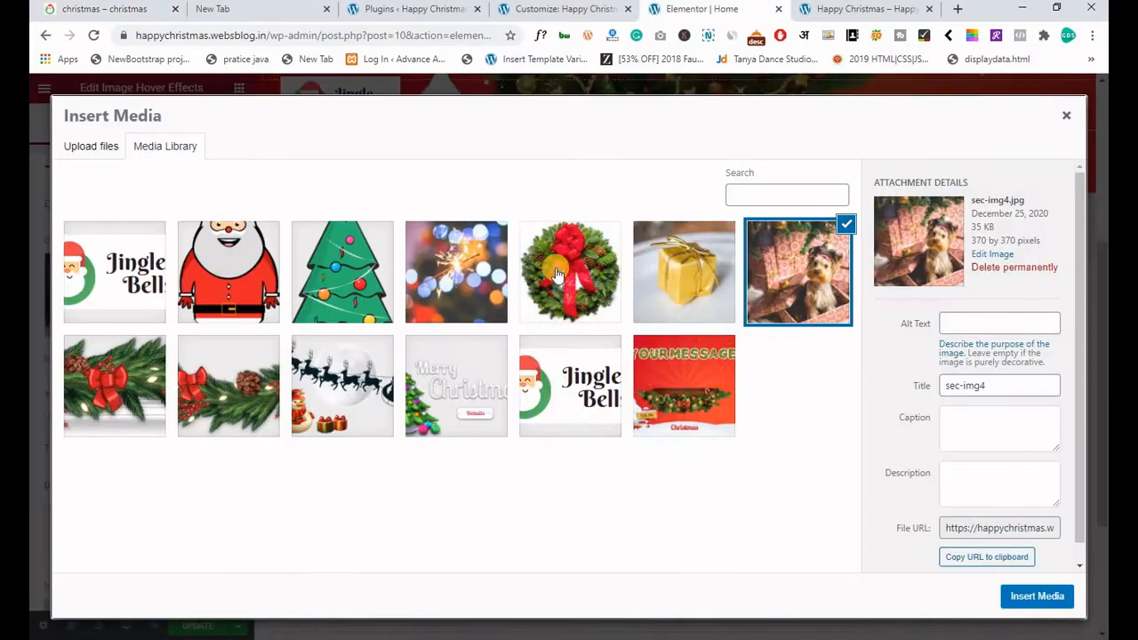
click(556, 275)
click(1050, 598)
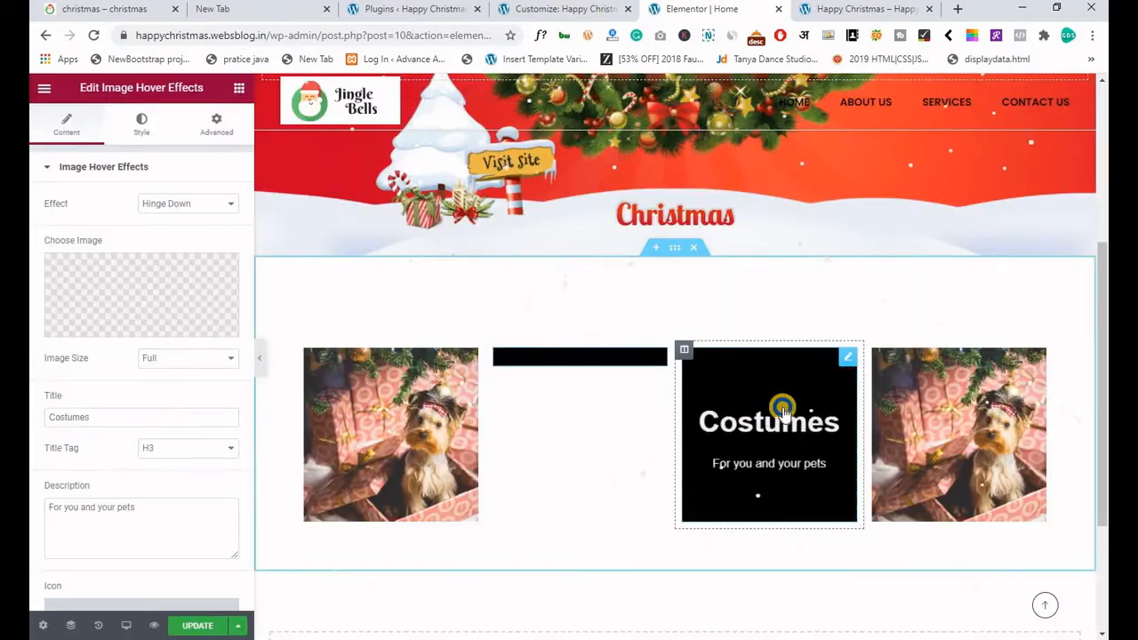
Set the third tile's image to the sparkler picture sec-img3.jpg from the media library.
right_click(755, 393)
click(782, 405)
click(169, 290)
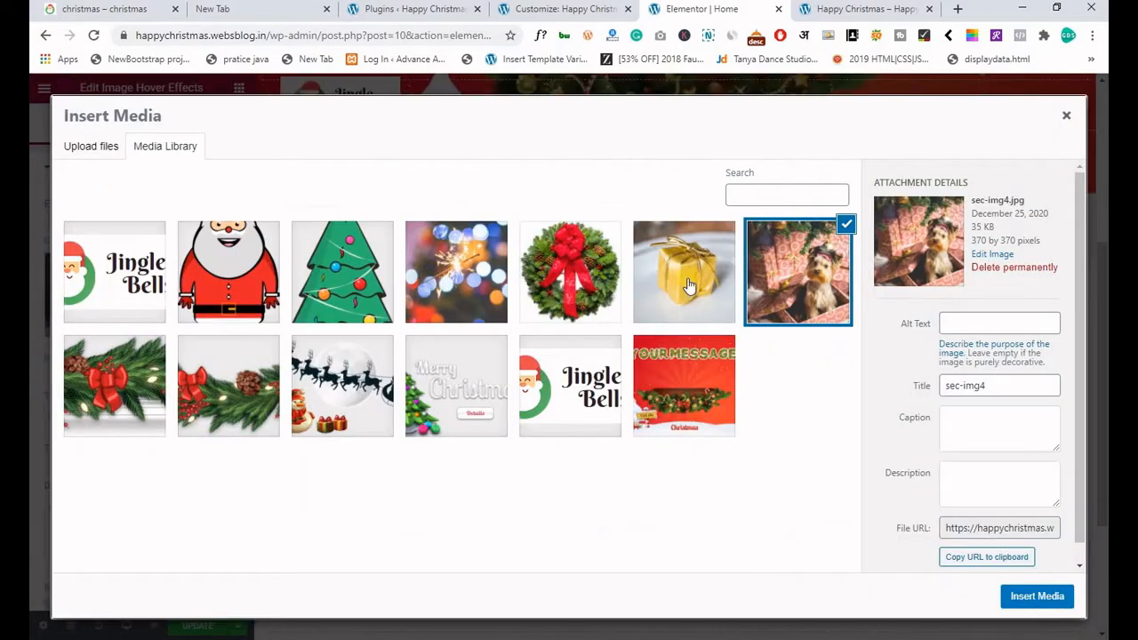
click(491, 285)
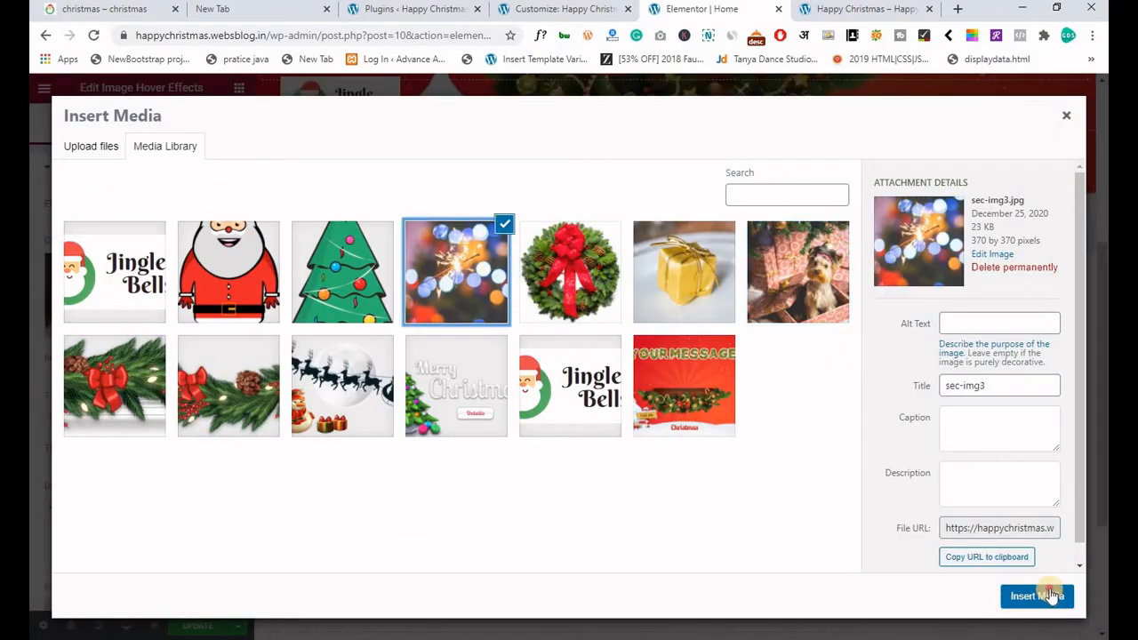
click(1031, 596)
Set the fourth tile's image to the gold gift box picture sec-img1.jpg and update the page.
right_click(950, 405)
click(960, 414)
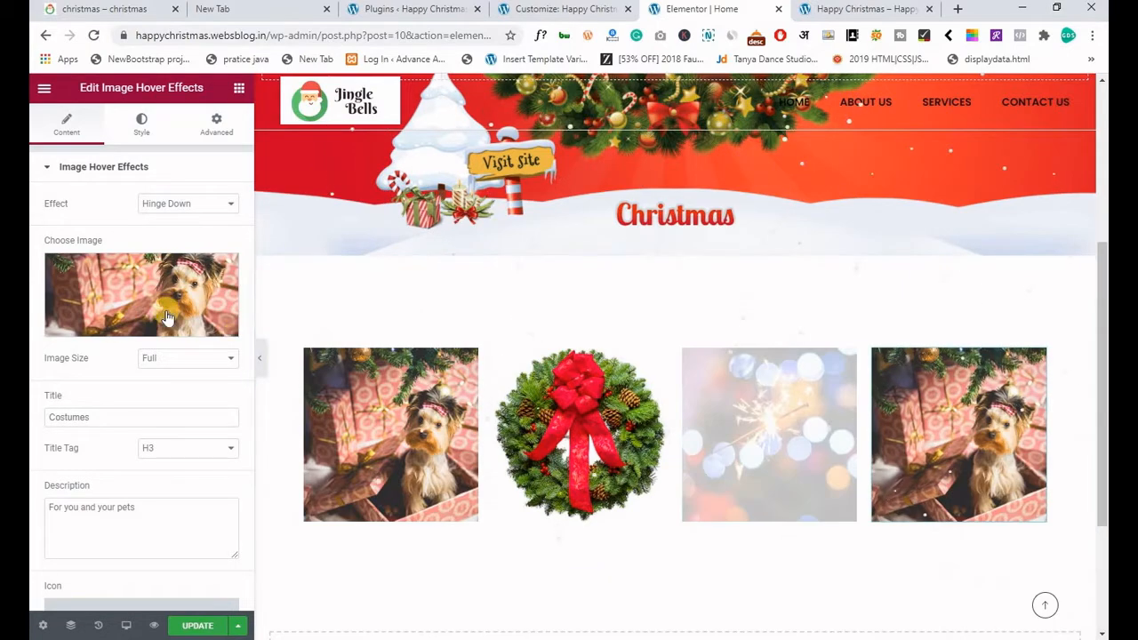
click(142, 293)
click(640, 299)
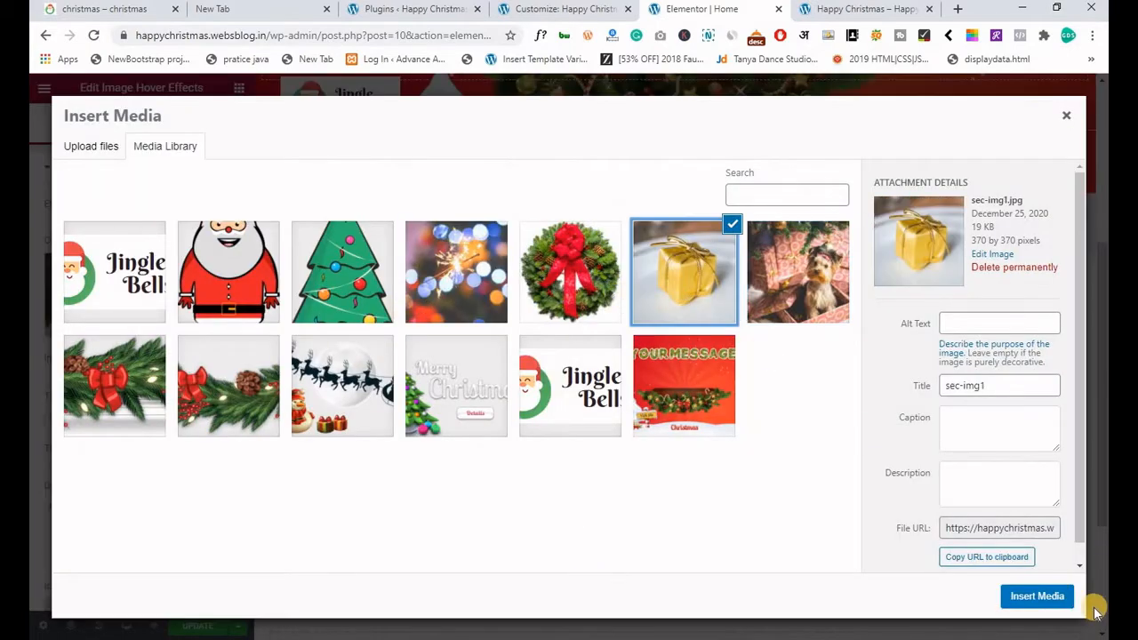
click(1036, 595)
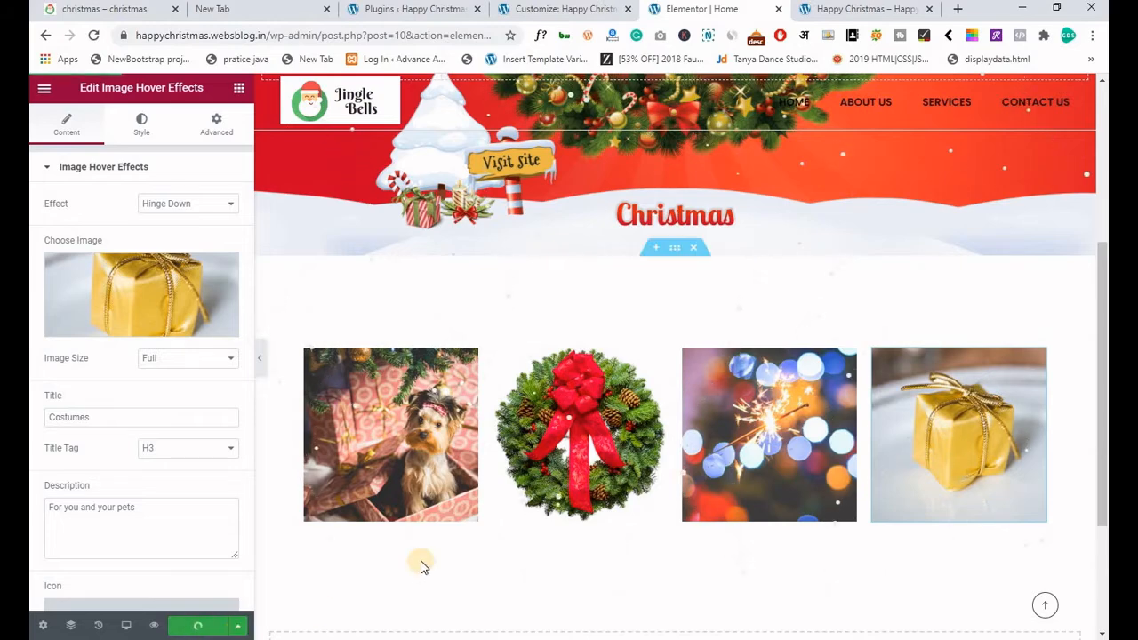
Examine the hover animations of the image tiles on the reference christmas site and return to the page editor.
scroll(422, 563, down, 1)
click(93, 15)
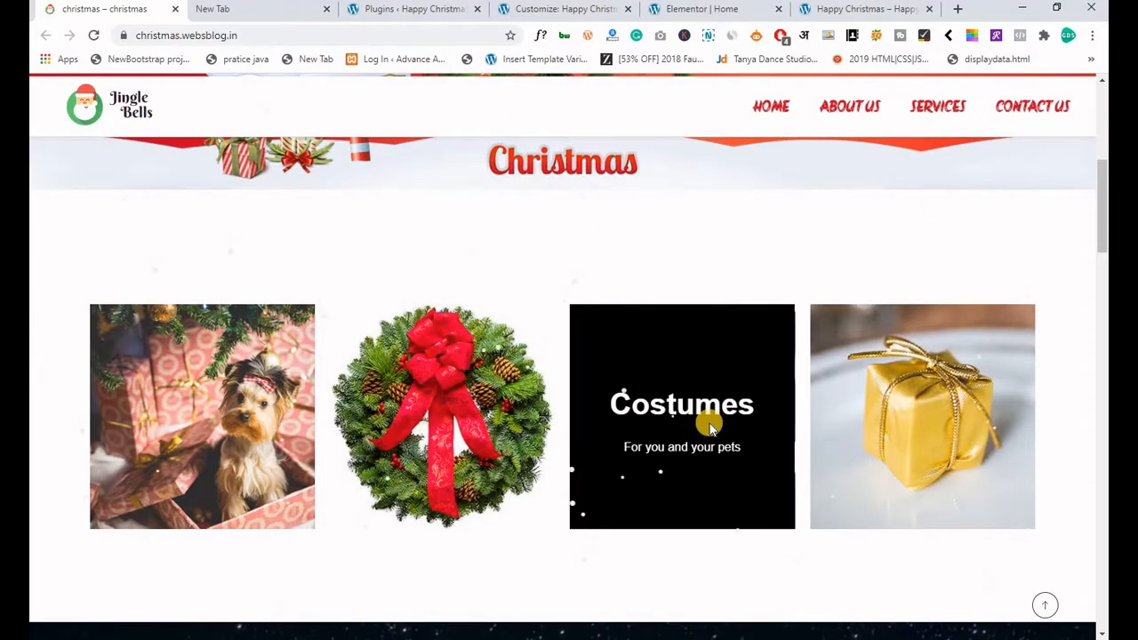
click(699, 9)
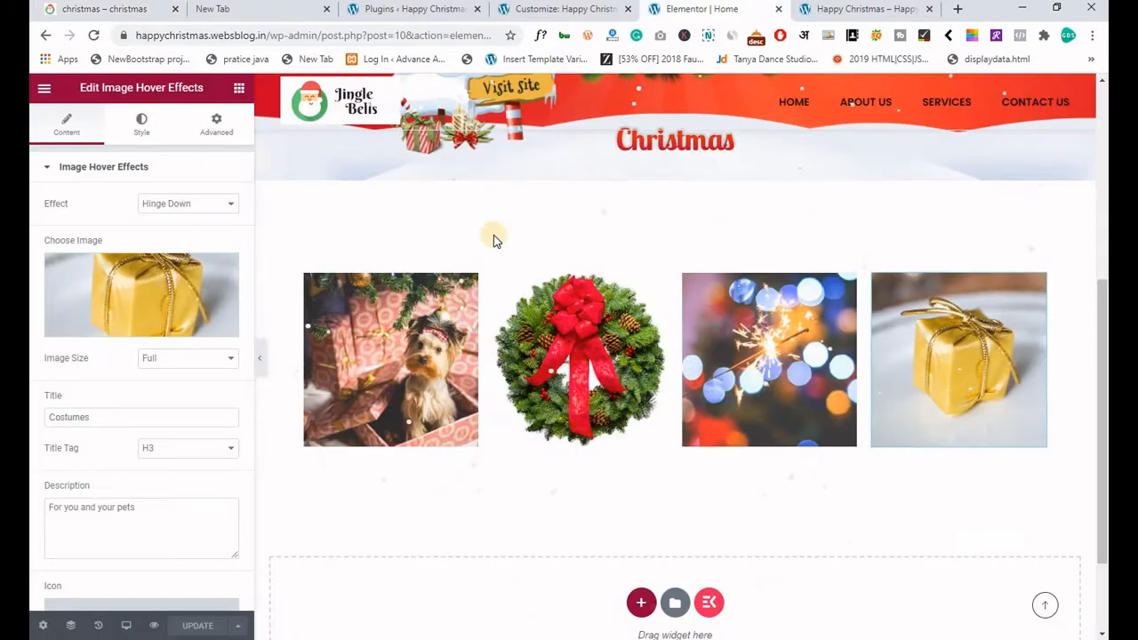
Set the wreath tile's hover effect to Hinge Up.
right_click(529, 313)
click(547, 327)
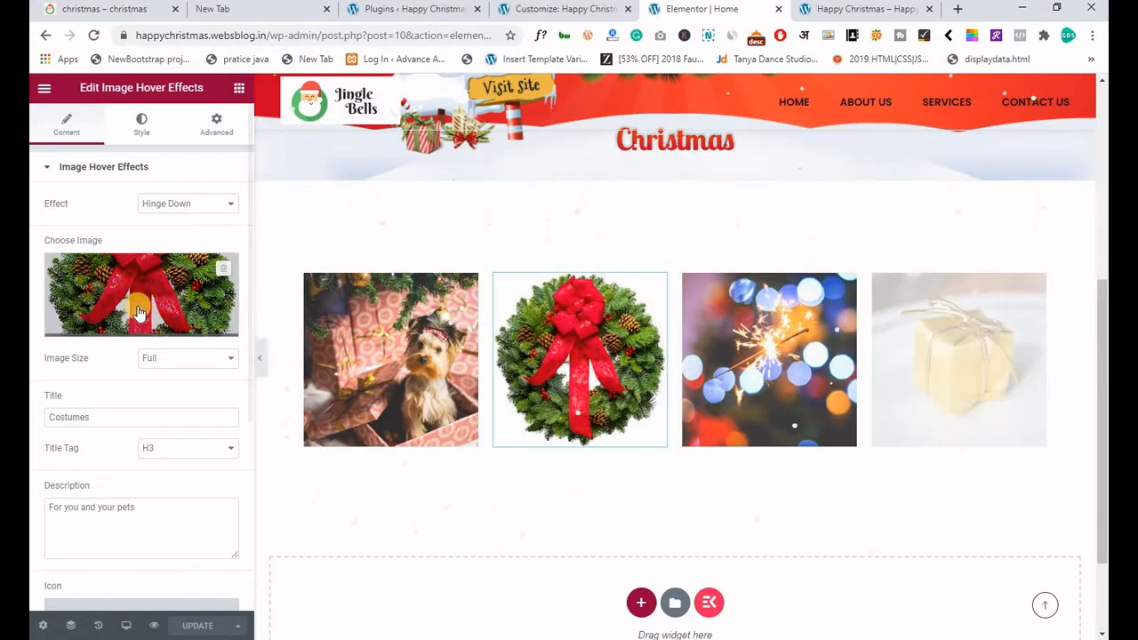
click(181, 206)
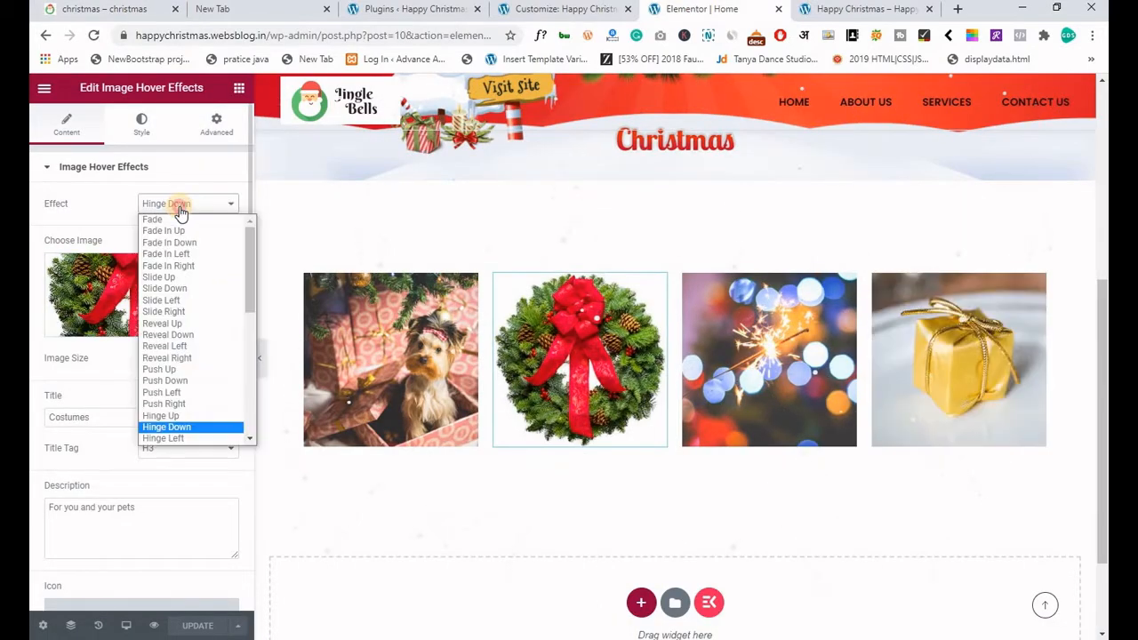
click(169, 416)
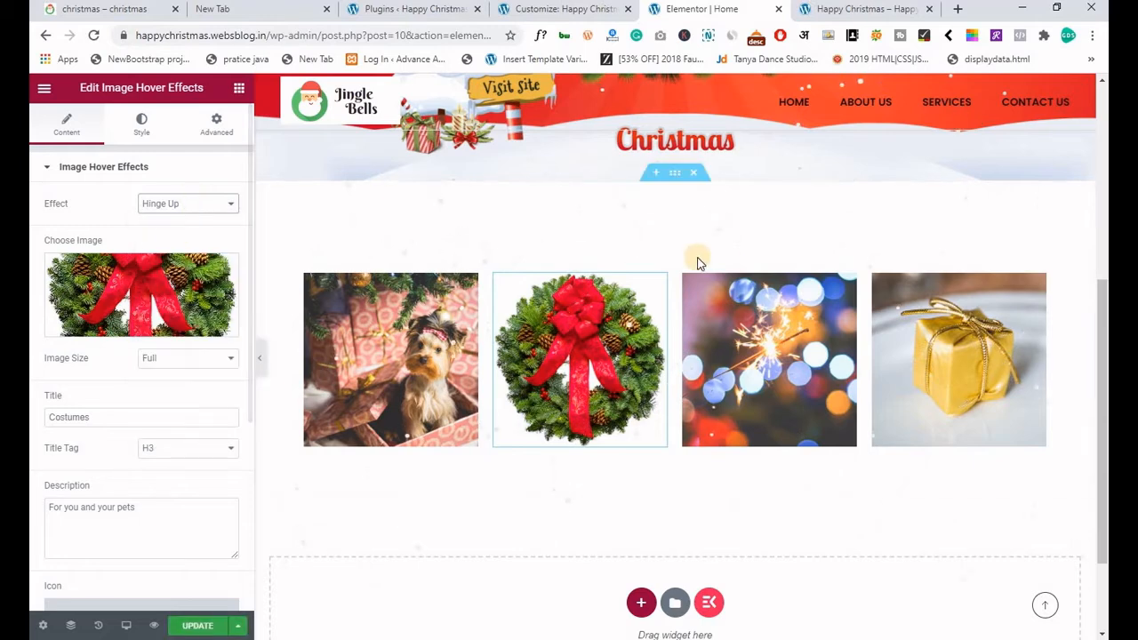
Set the sparkler tile's hover effect to Hinge Left.
right_click(737, 315)
click(783, 324)
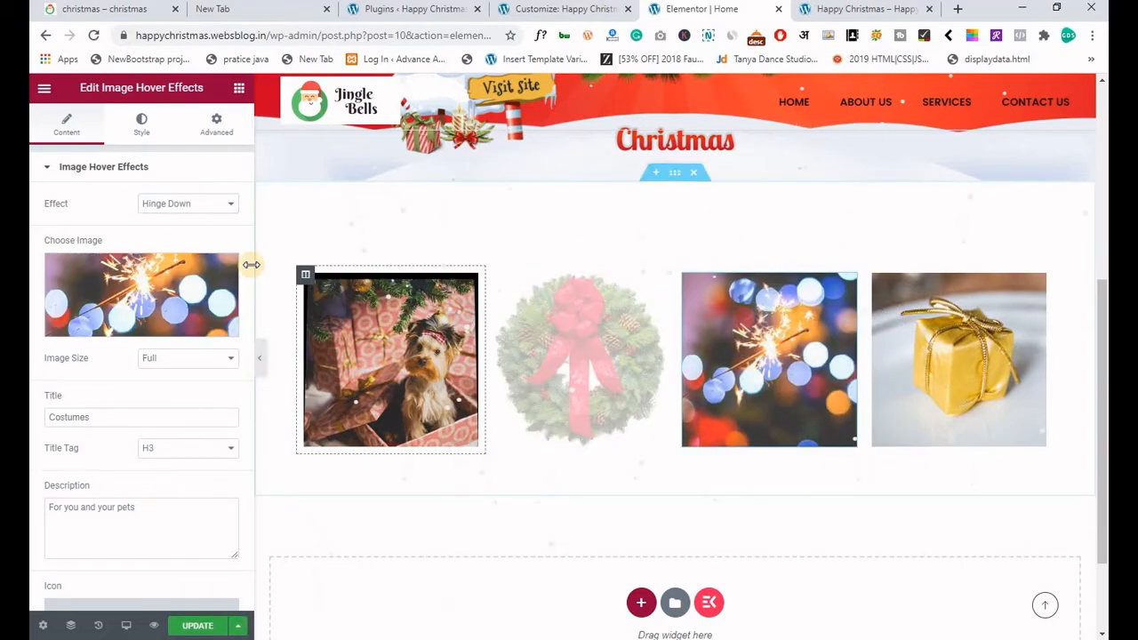
click(186, 207)
click(185, 439)
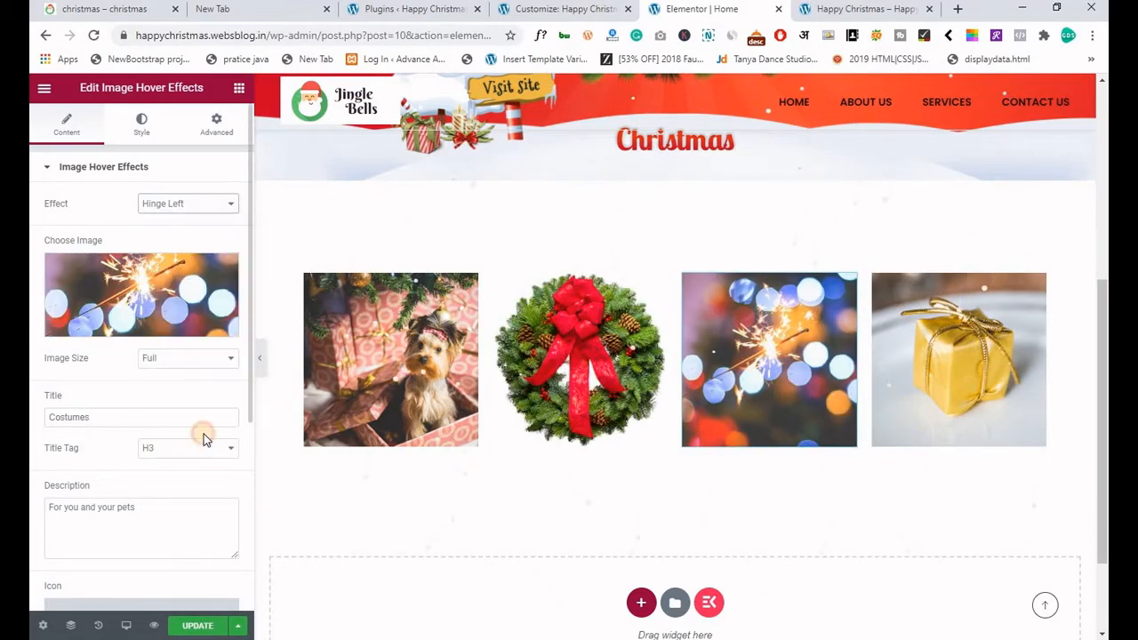
Set the gift box tile's hover effect to Hinge Right and update the page.
right_click(946, 307)
click(961, 321)
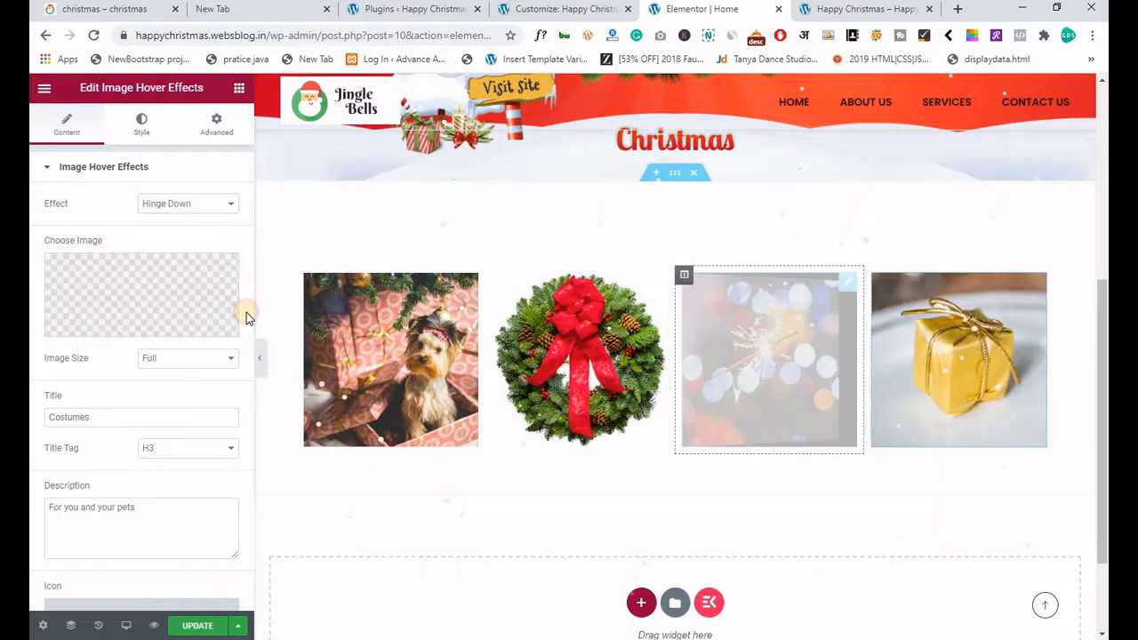
click(166, 206)
scroll(182, 306, down, 3)
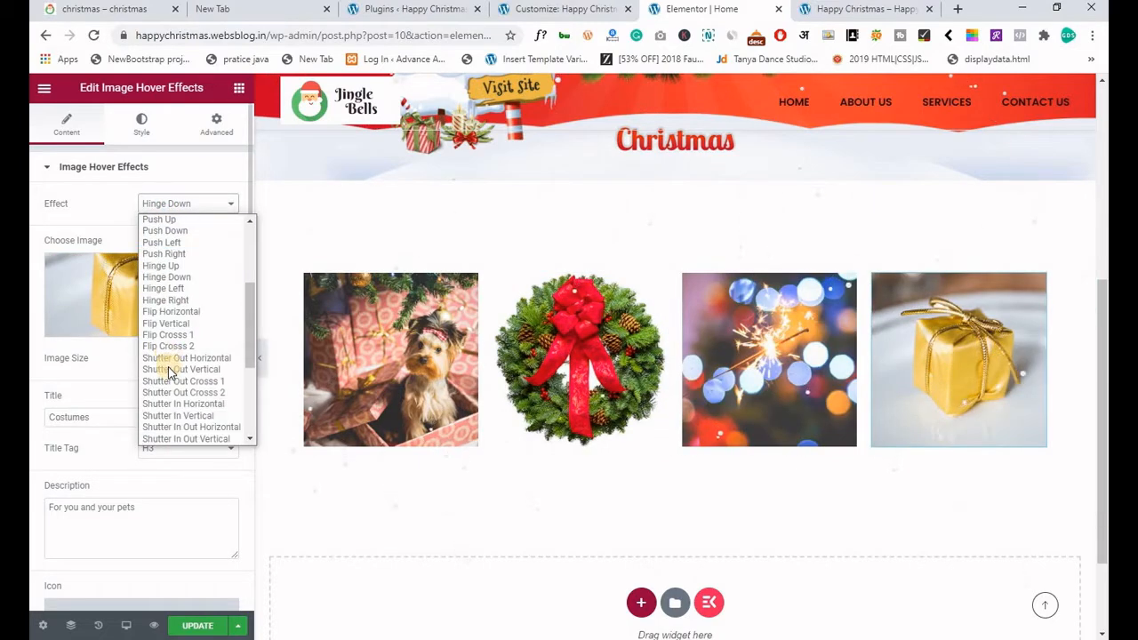
click(177, 300)
click(197, 625)
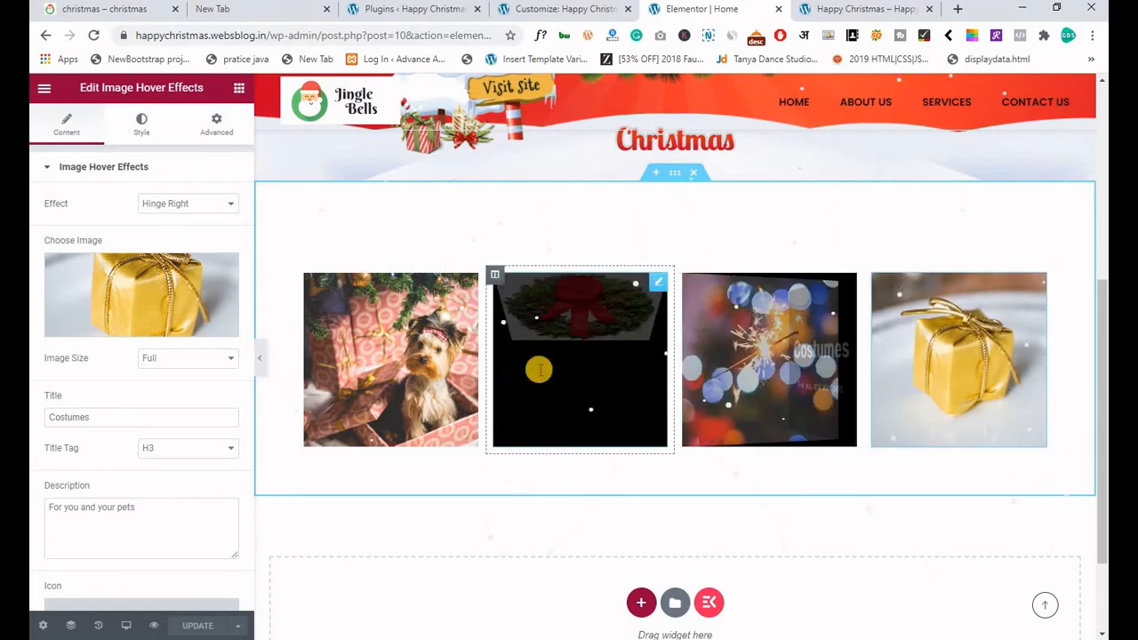
Reload the live Happy Christmas home page and examine the four-tile section below the Christmas banner.
click(201, 205)
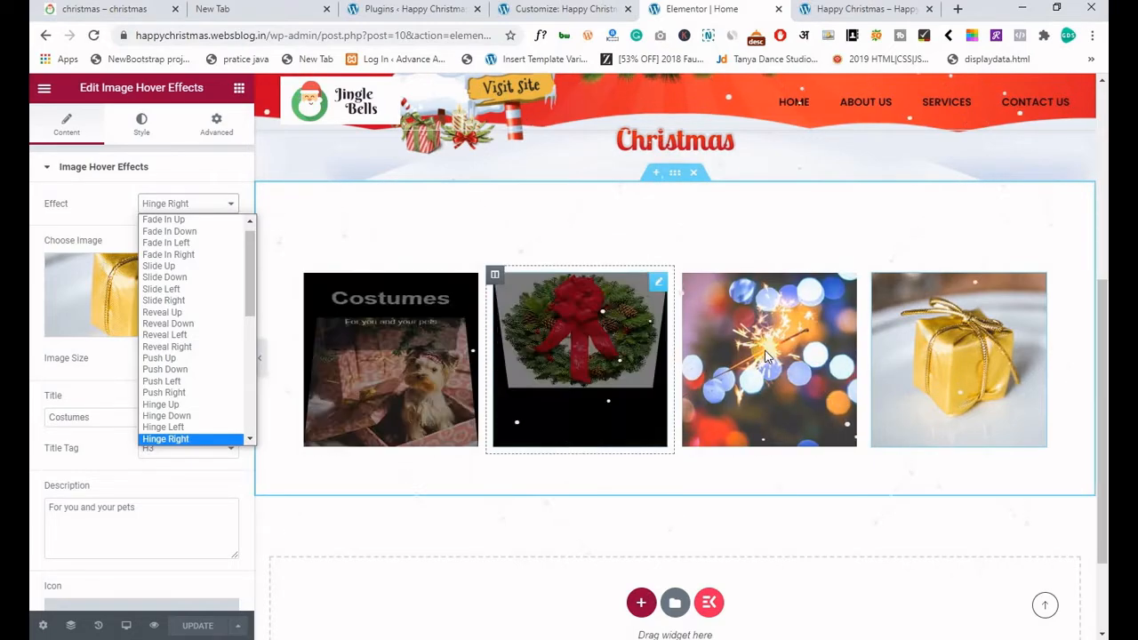
click(829, 11)
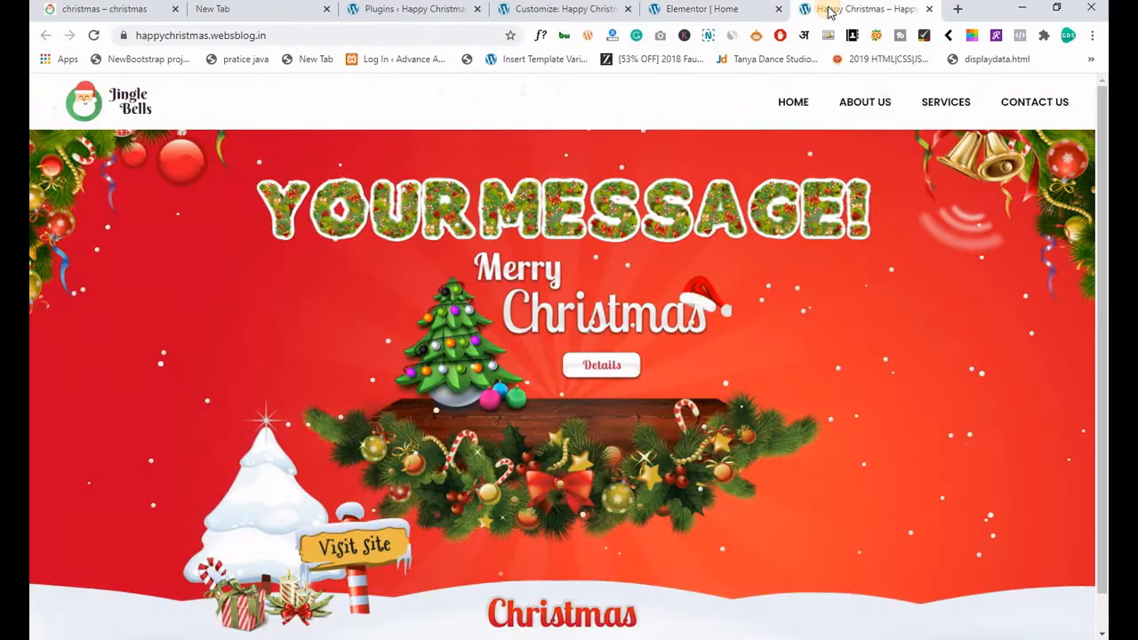
key(F5)
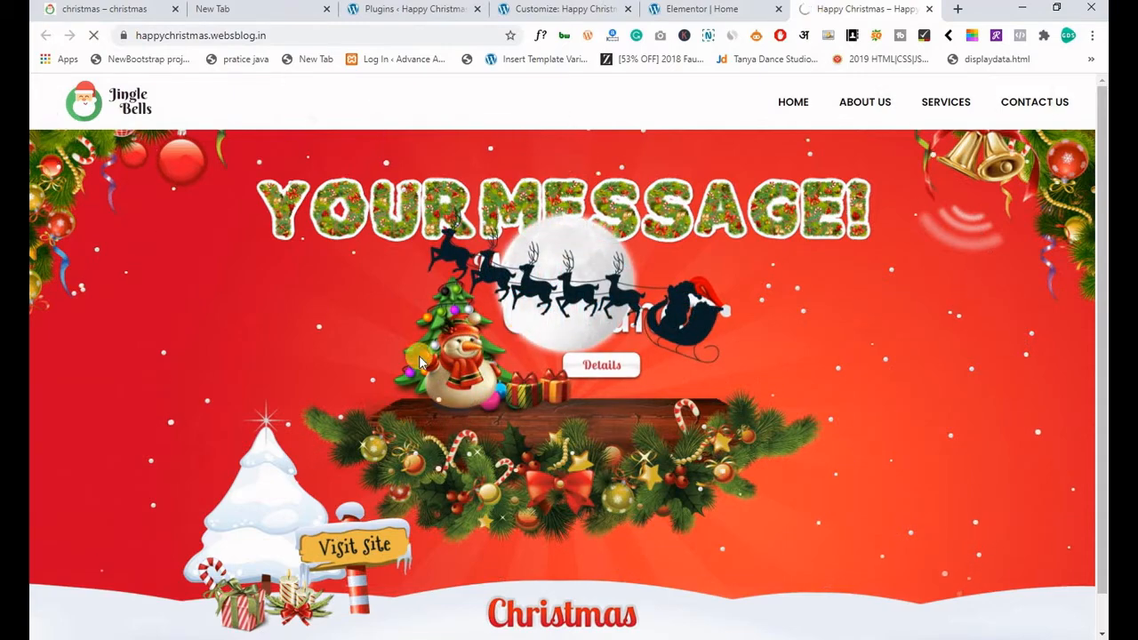
scroll(186, 284, down, 4)
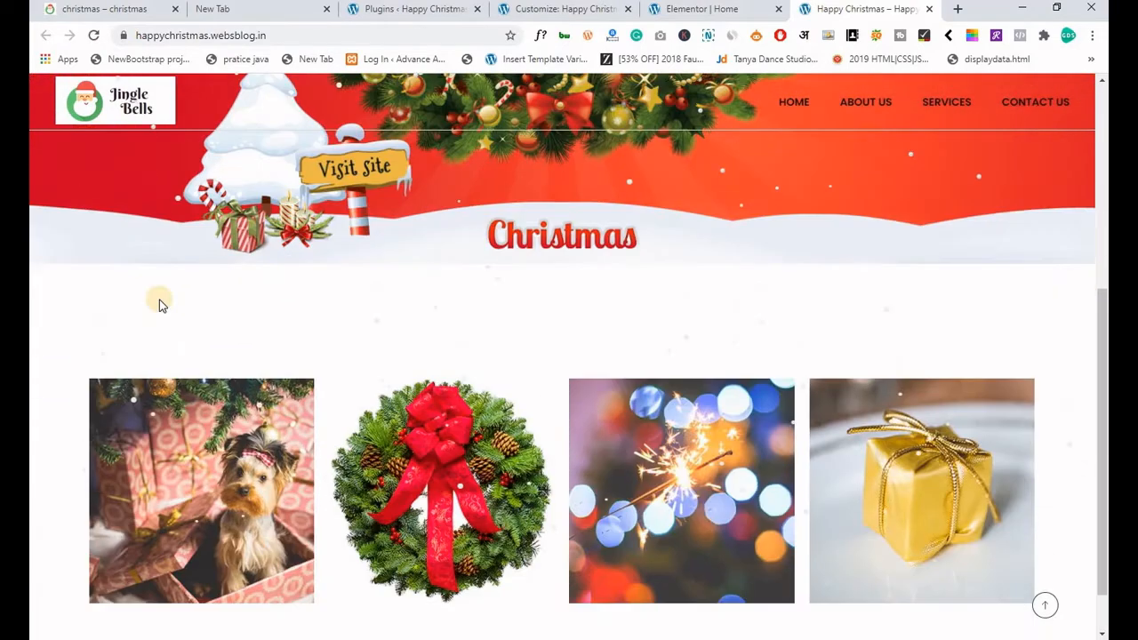
scroll(33, 381, down, 1)
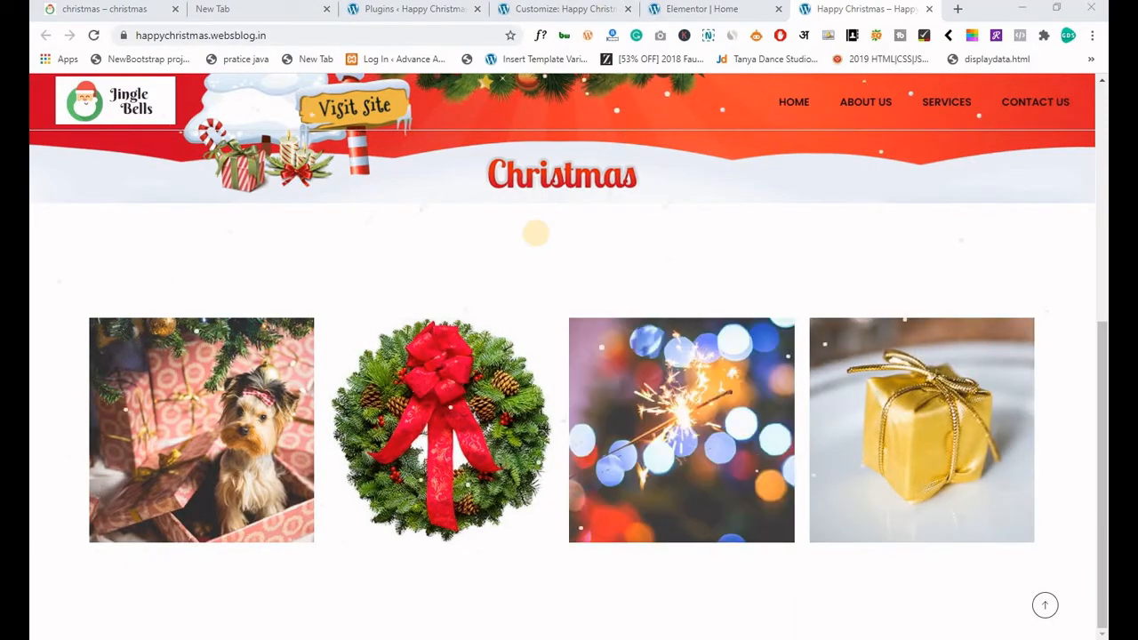
Examine the "Time is ticking" countdown section on the reference christmas site and return to the page editor.
click(101, 11)
scroll(36, 282, down, 5)
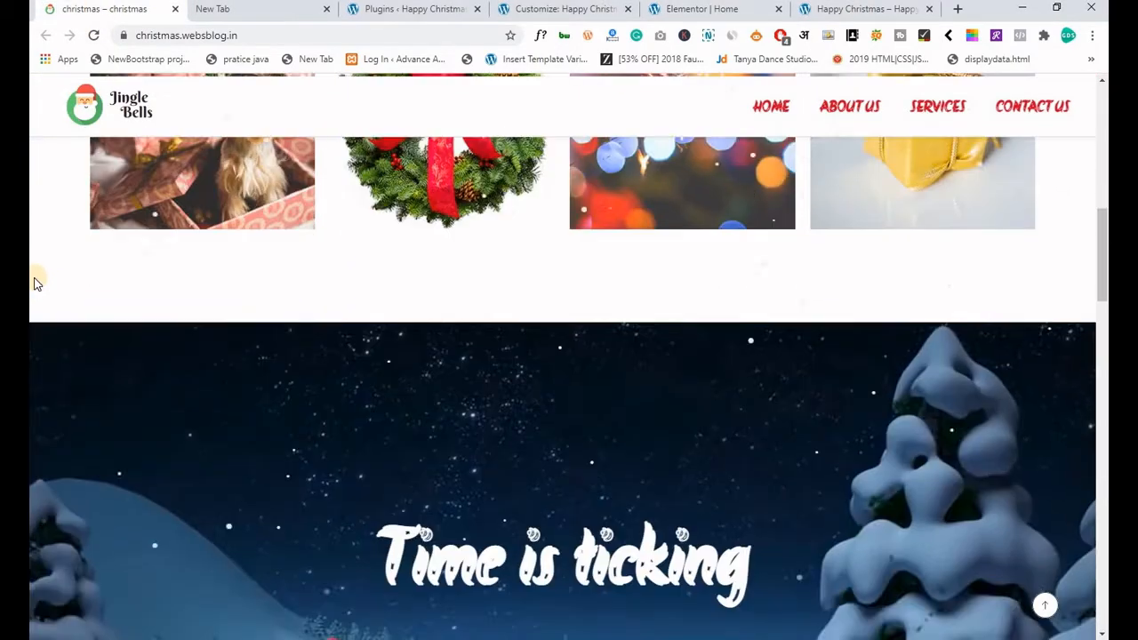
scroll(36, 282, down, 3)
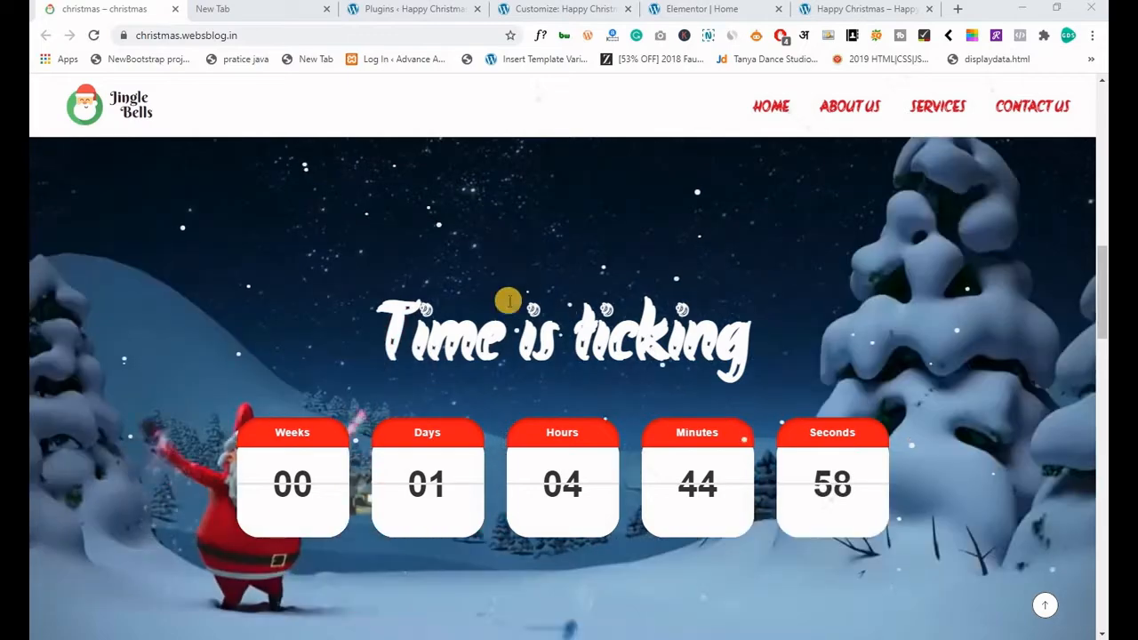
click(682, 10)
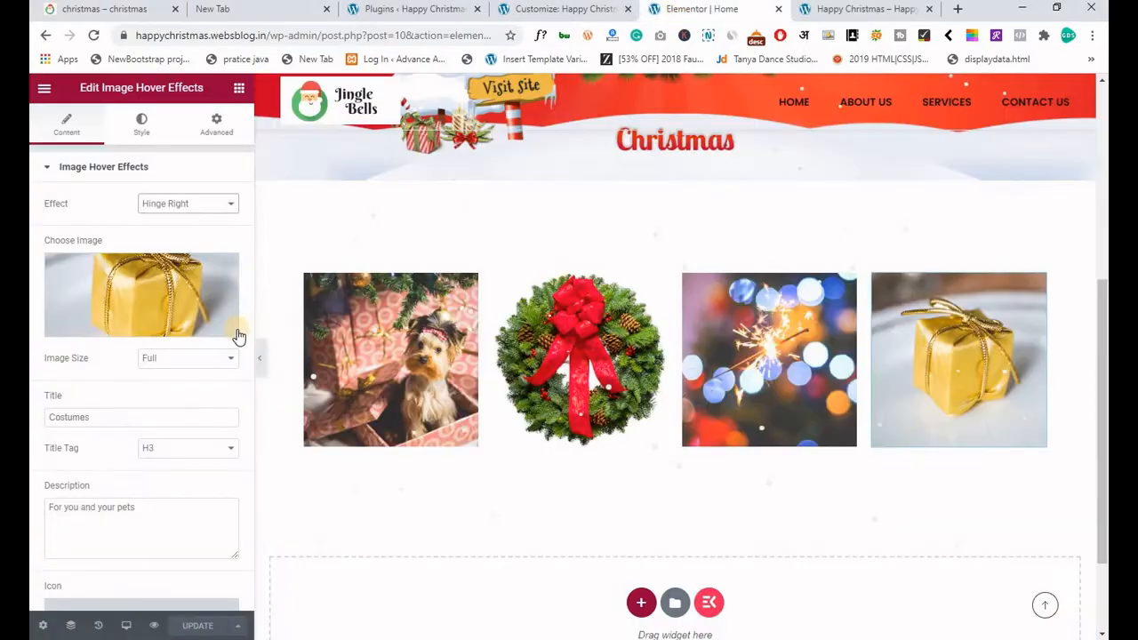
Add a single-column section below the four image tiles and give it a YouTube video background.
scroll(551, 426, down, 2)
click(642, 474)
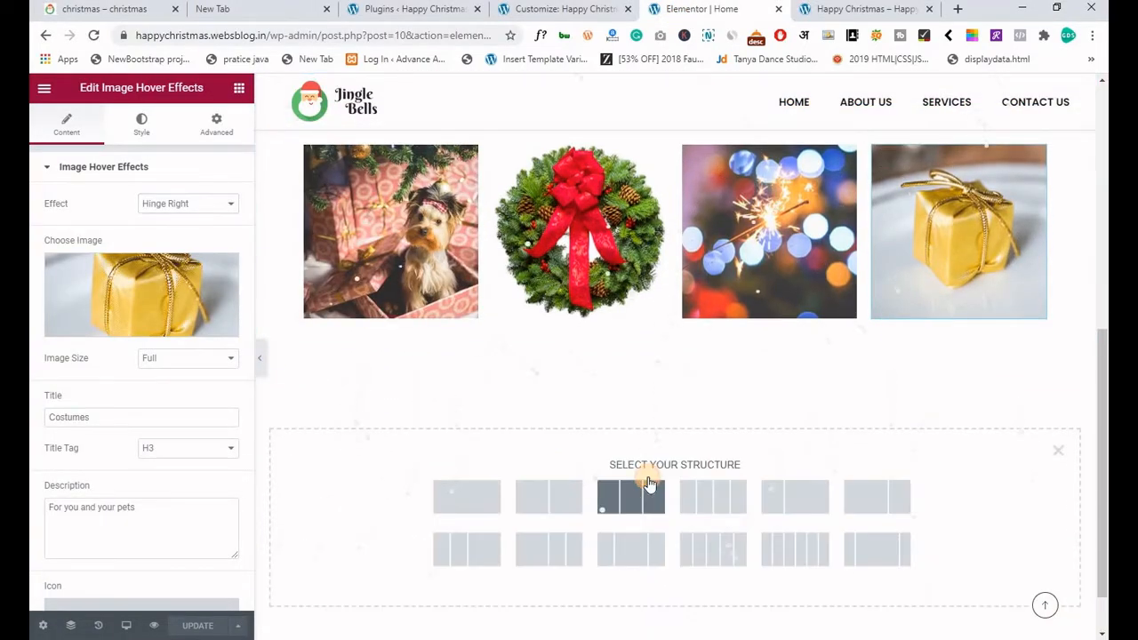
click(474, 497)
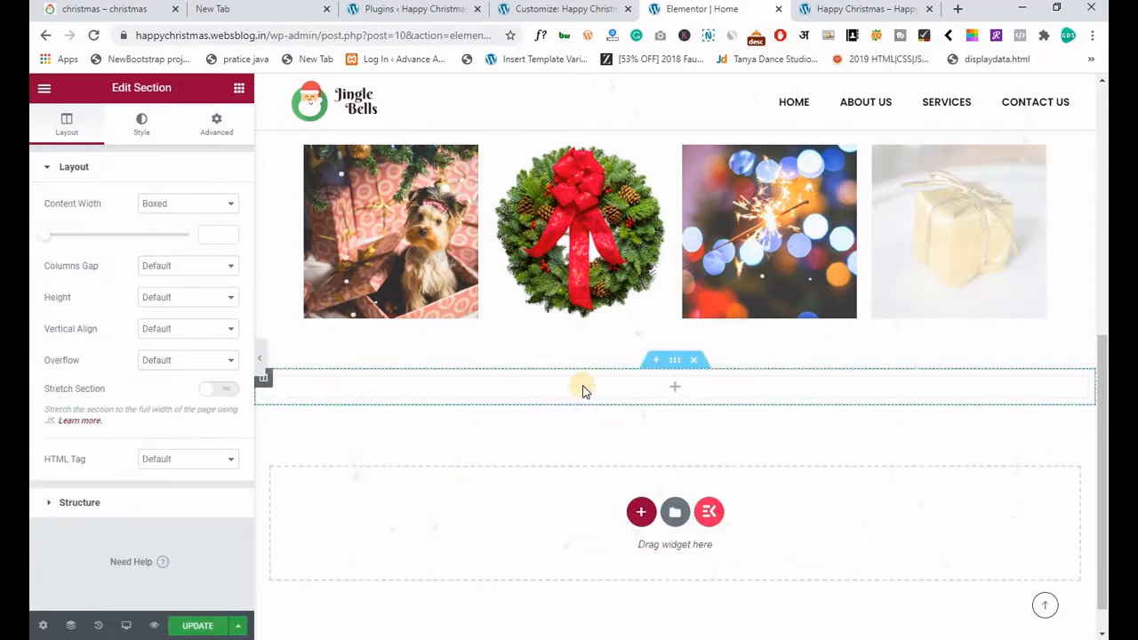
click(217, 399)
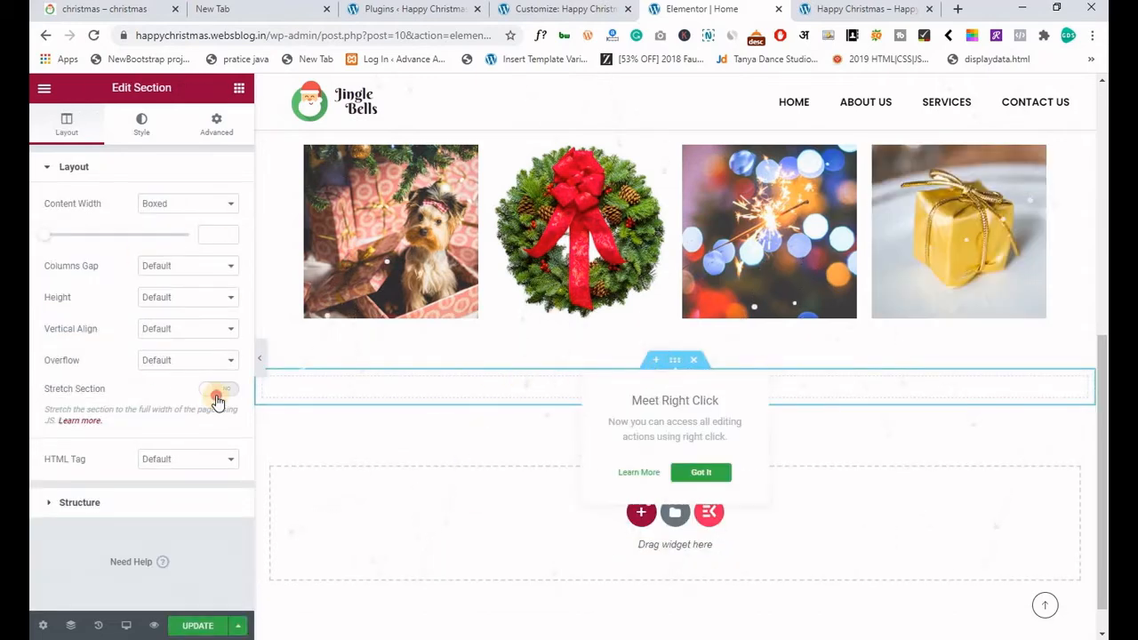
click(145, 124)
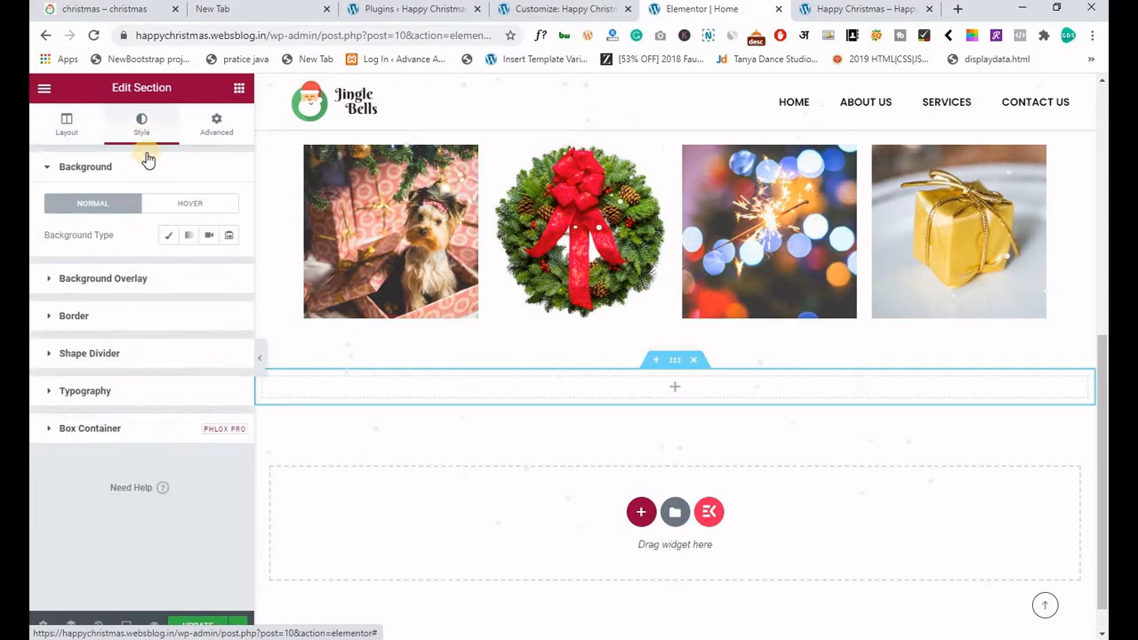
click(210, 237)
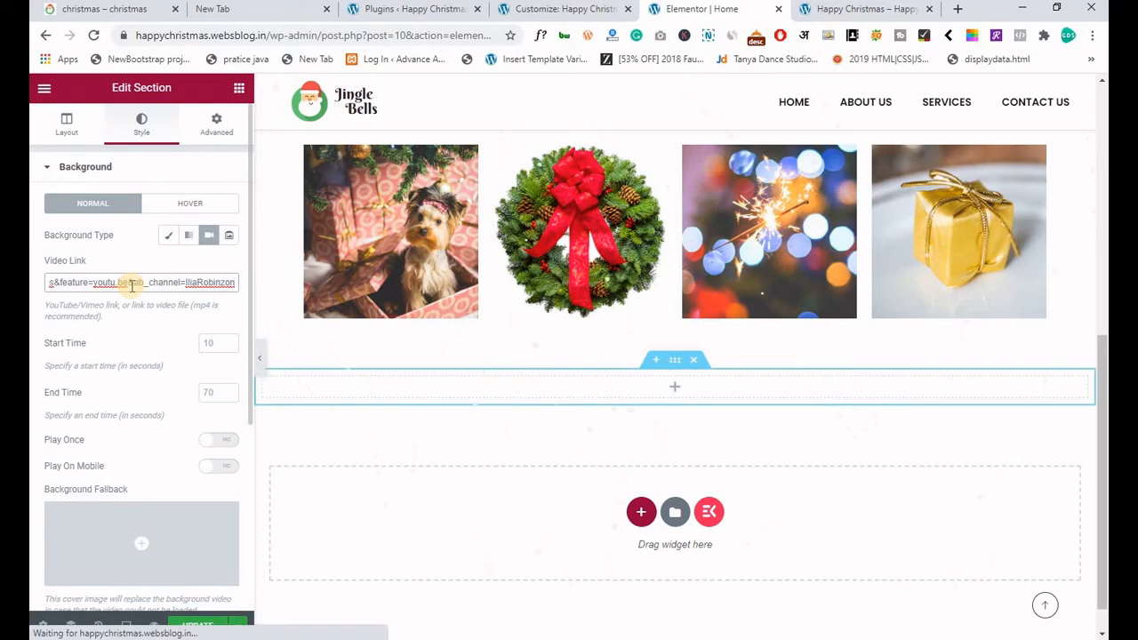
Unlink the new section's padding values and set its top and bottom padding to 10%, with 0 on the sides.
click(213, 133)
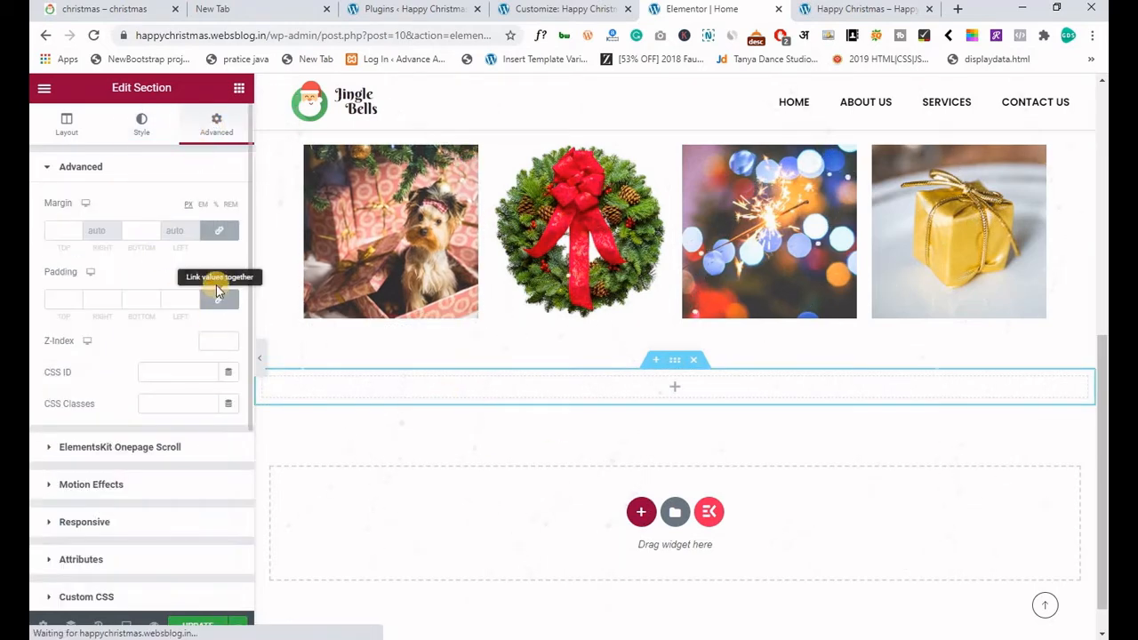
click(216, 304)
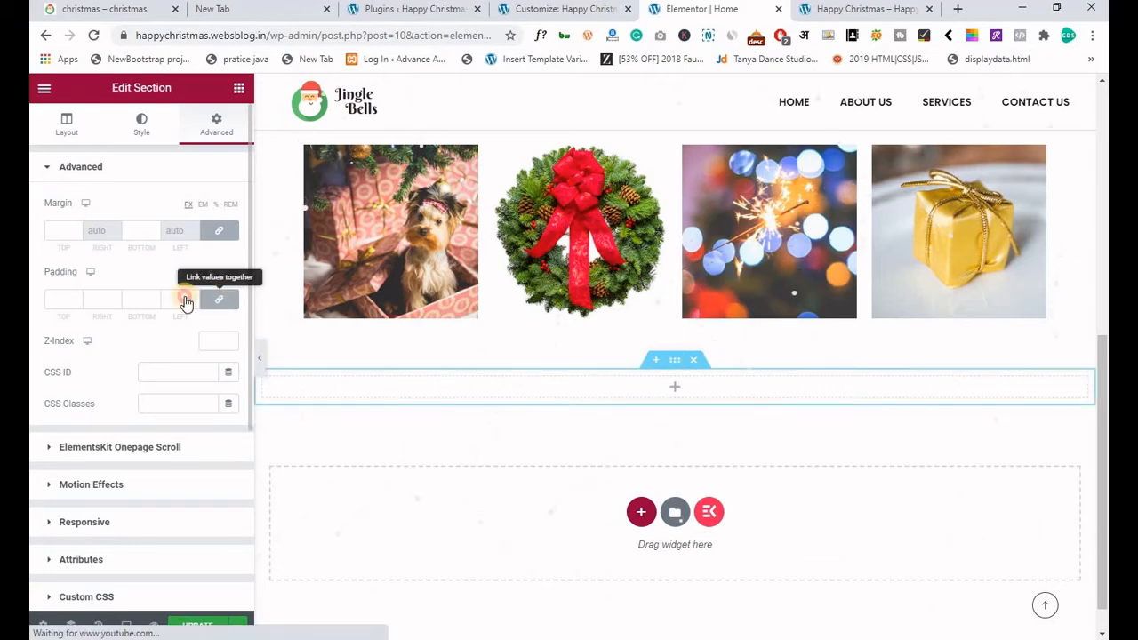
click(75, 299)
text(10)
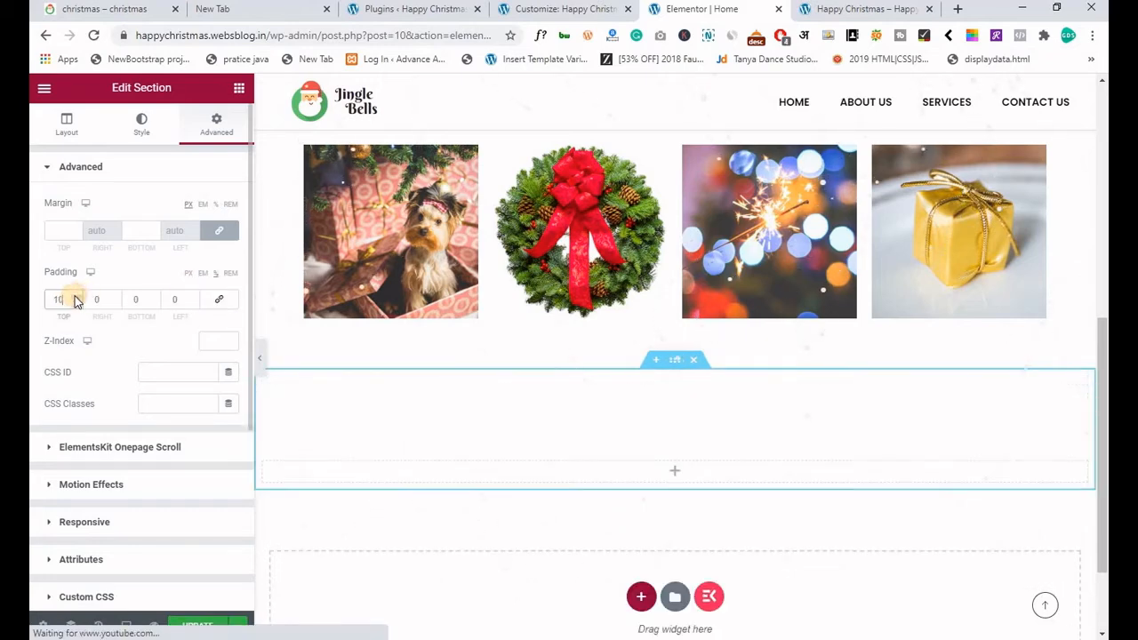
key(Tab)
key(Tab)
text(10)
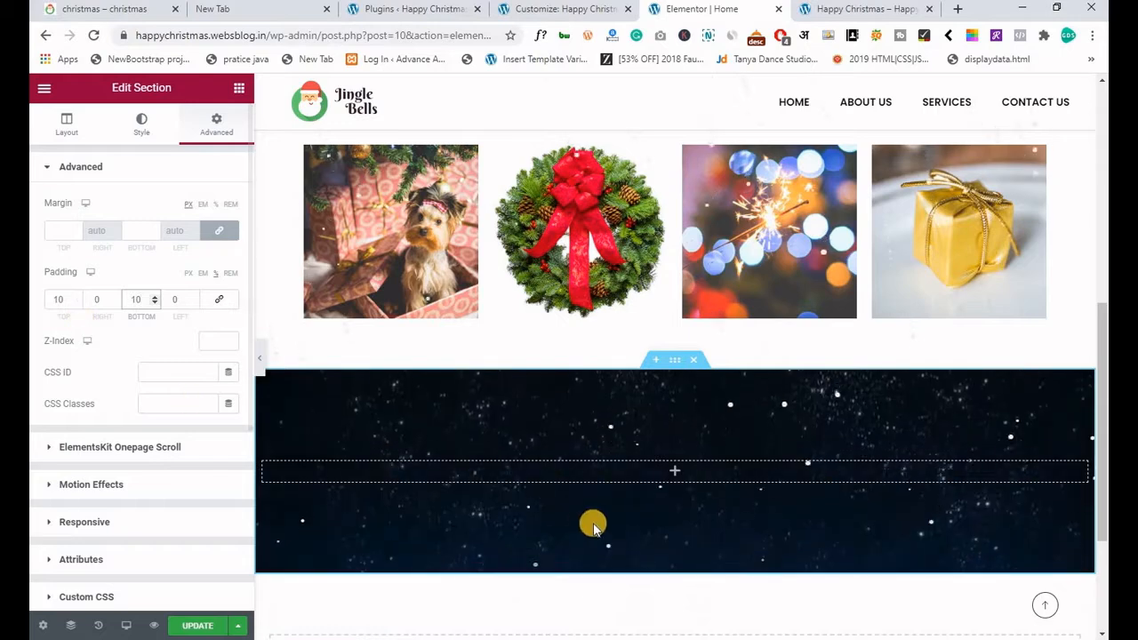
Increase the video section's top and bottom padding to 18% and update the page.
key(shift+Tab)
key(shift+Tab)
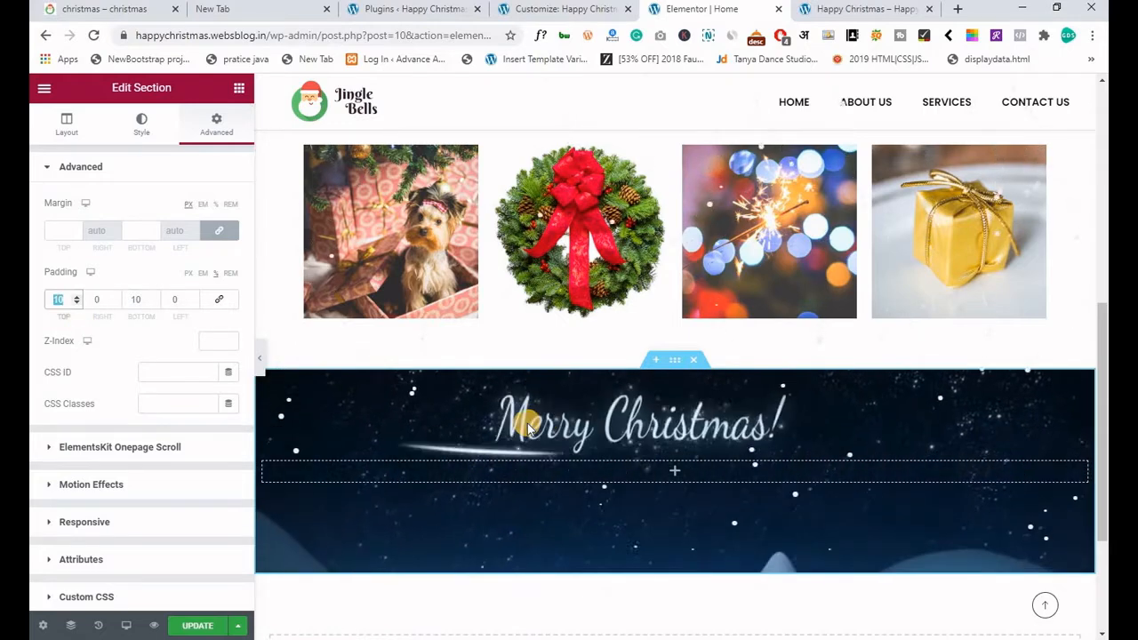
text(18)
key(Tab)
key(Tab)
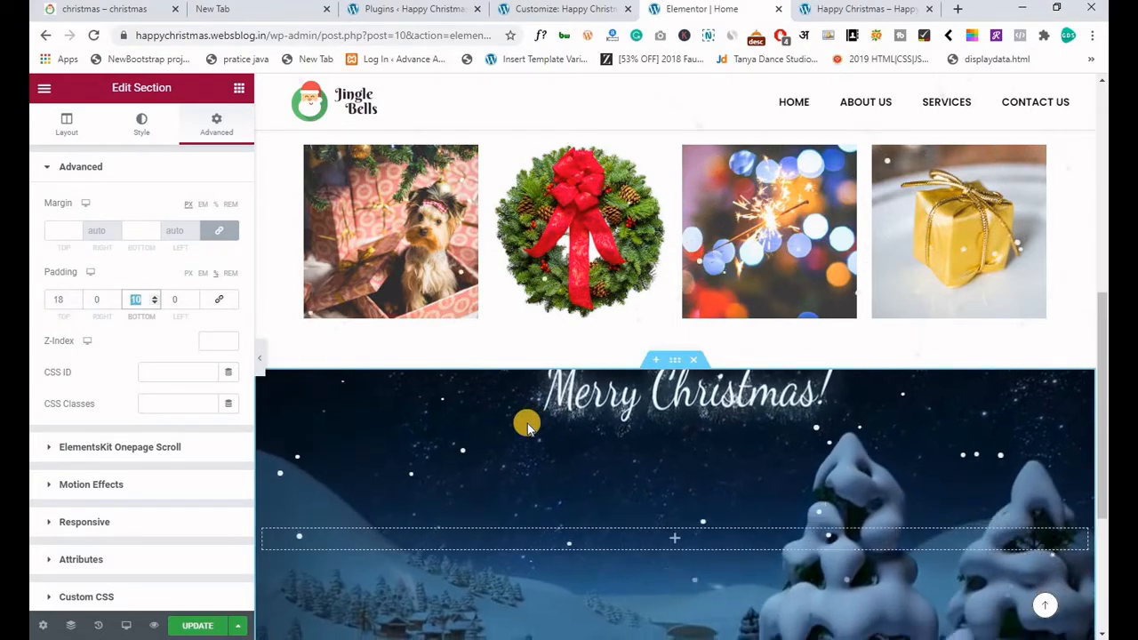
text(18)
scroll(547, 373, down, 1)
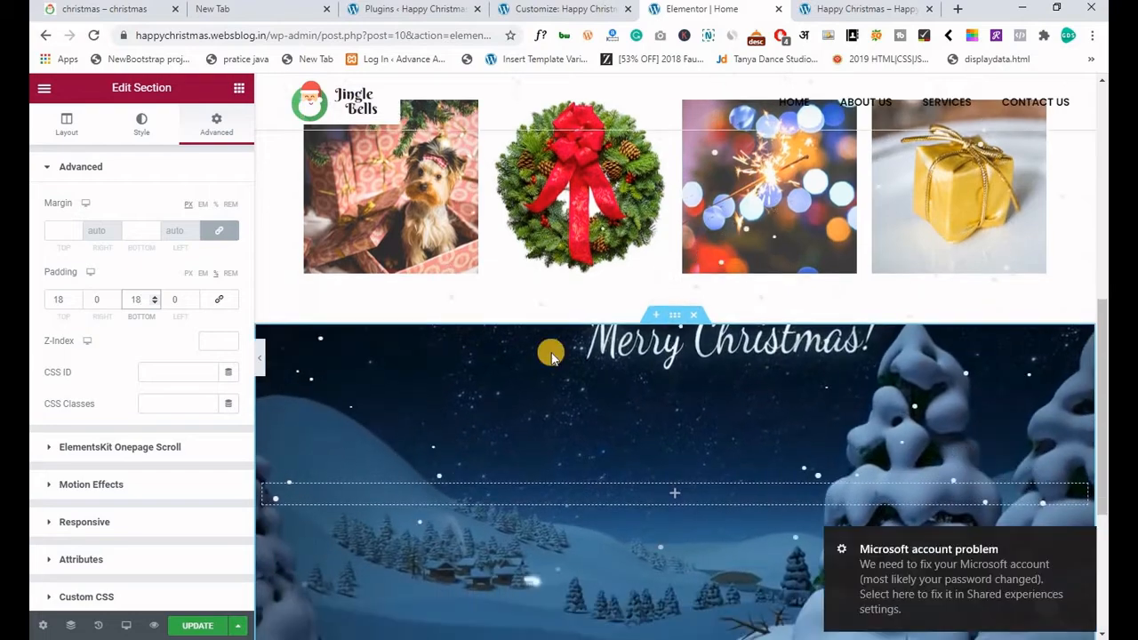
scroll(551, 359, down, 3)
scroll(350, 436, up, 2)
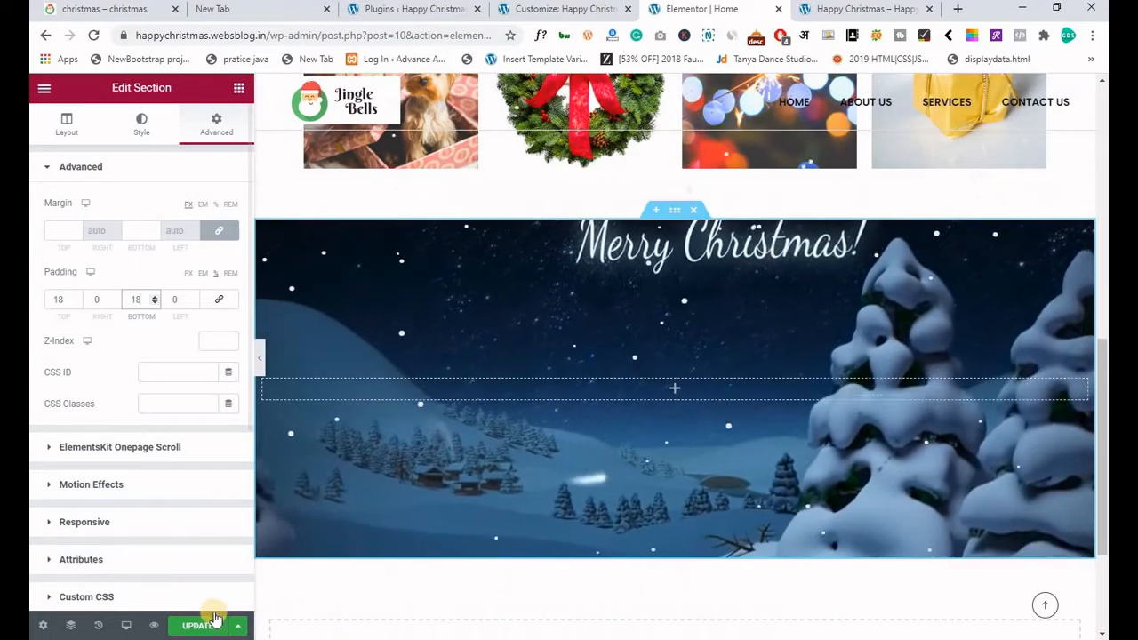
click(193, 627)
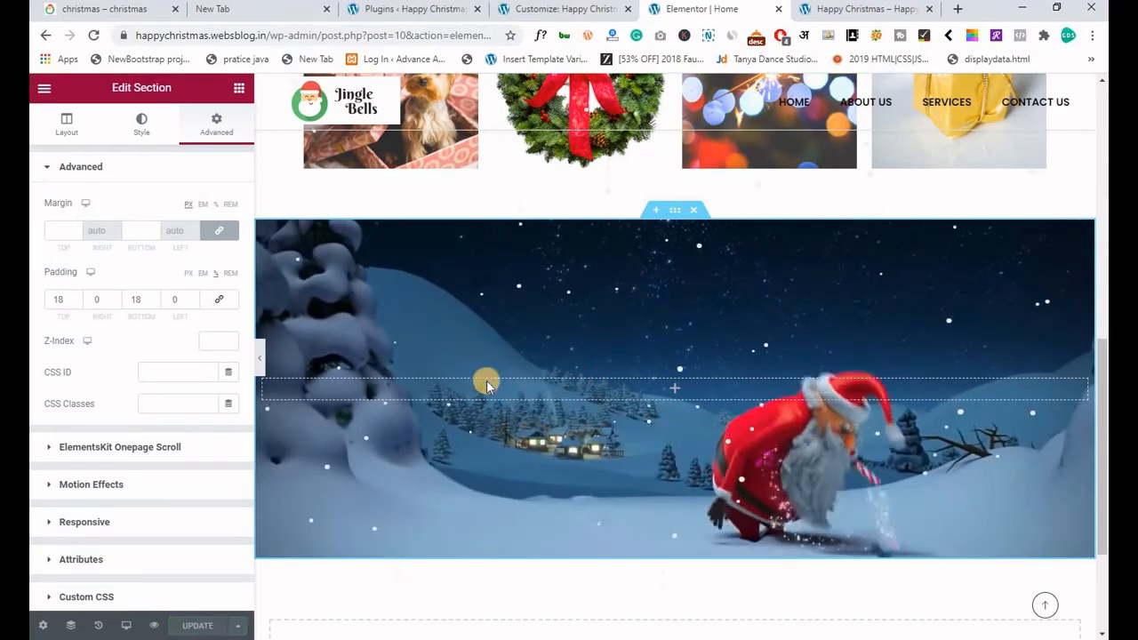
Find the Countdown Timer widget and place it in the video background section.
click(235, 94)
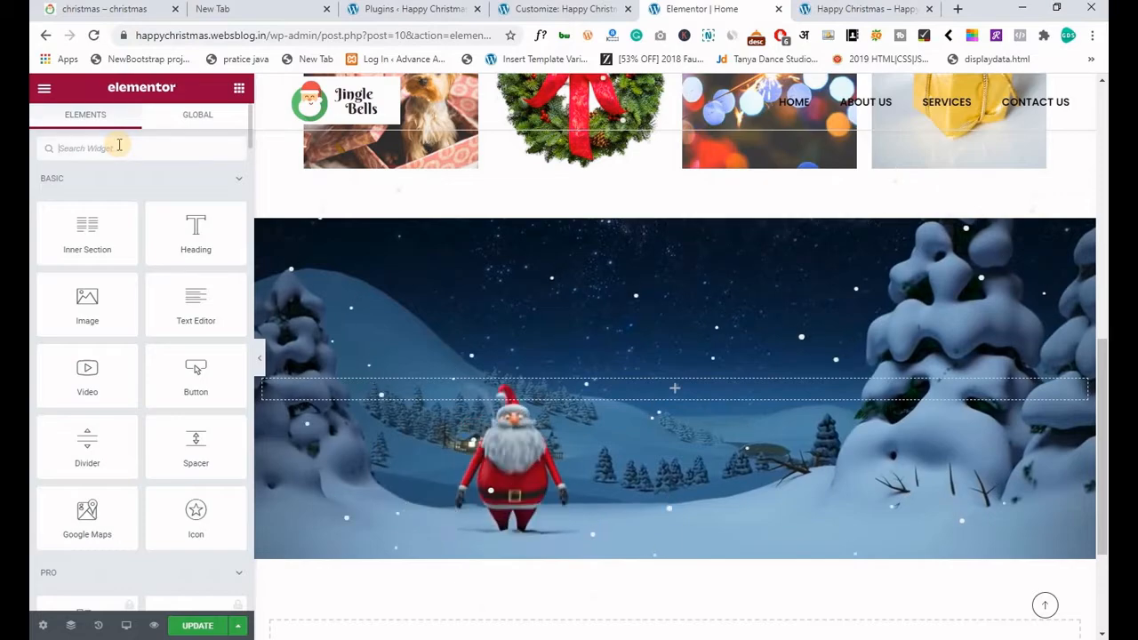
click(118, 147)
text(coun)
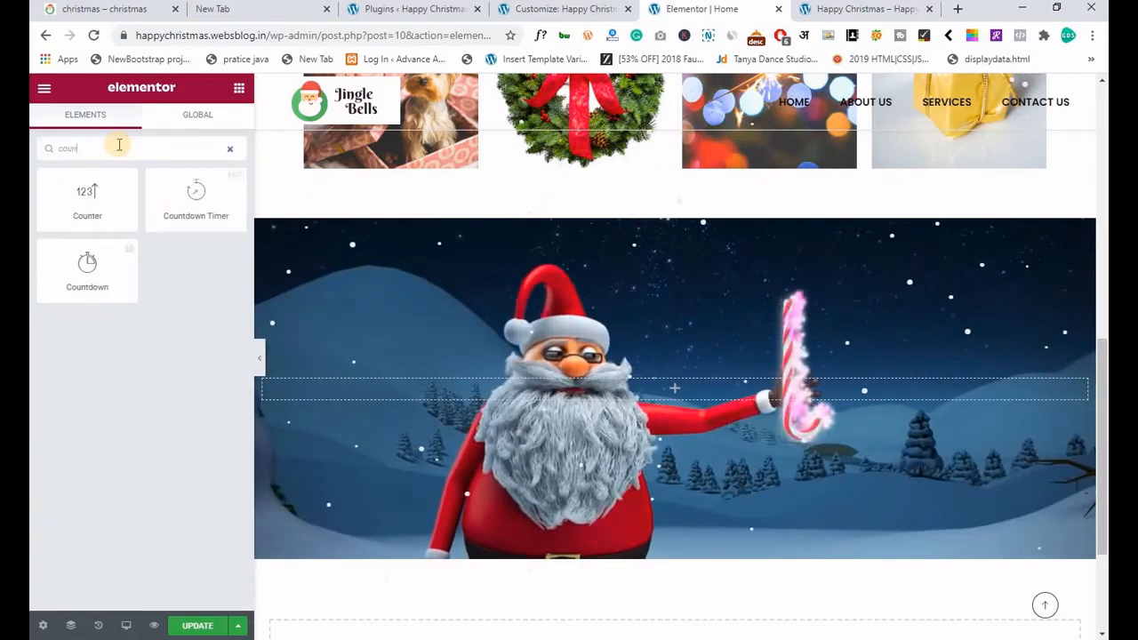
text(tdow)
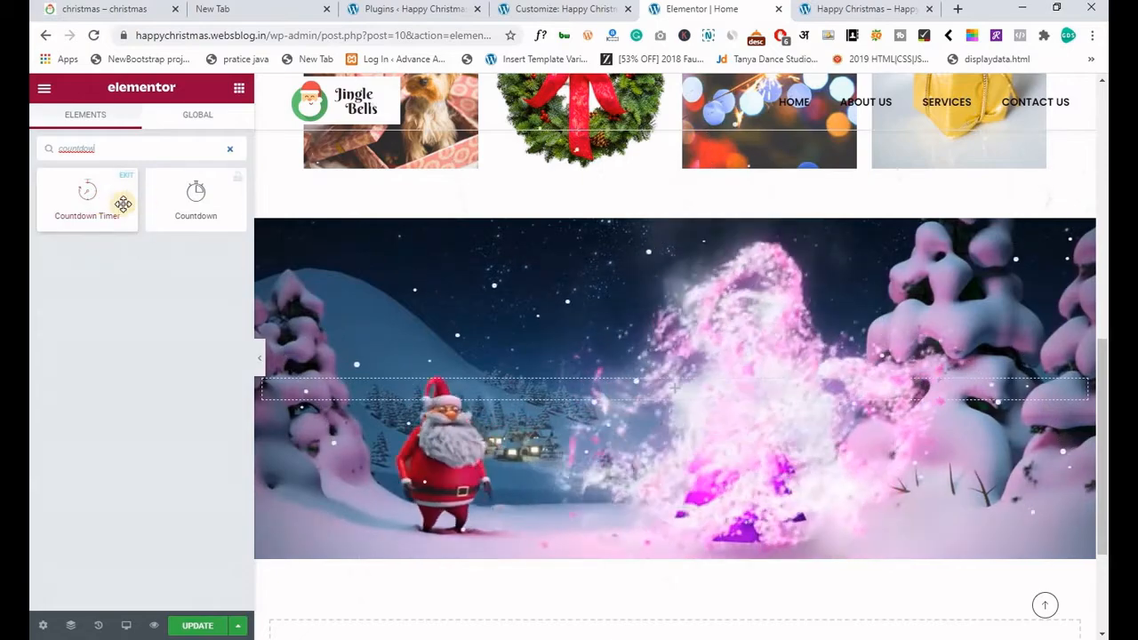
drag(89, 190, 436, 327)
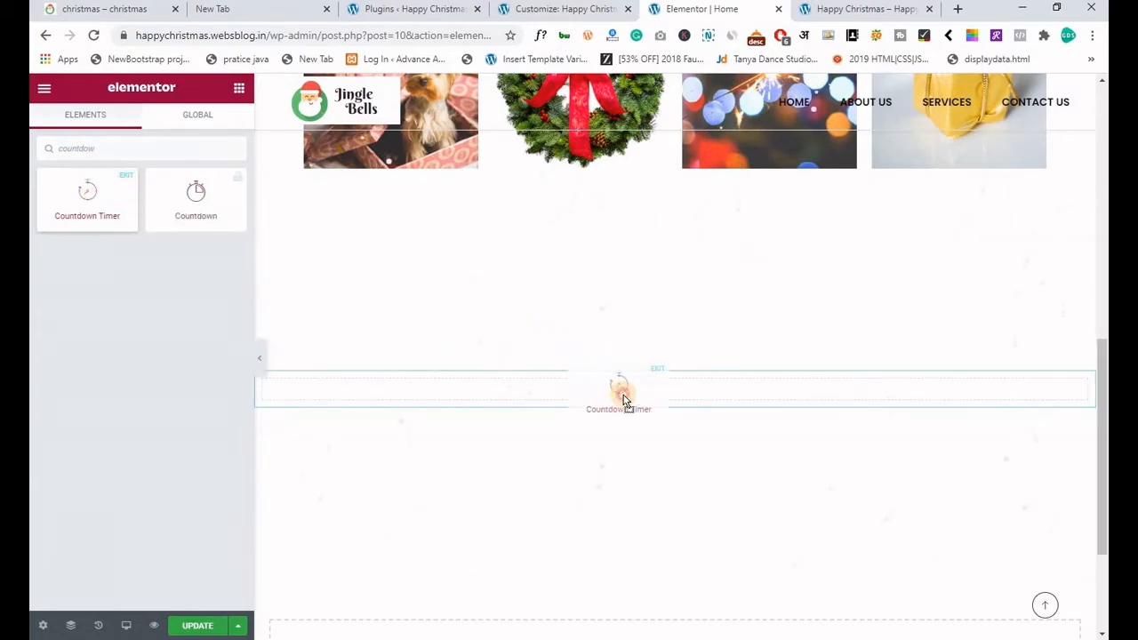
drag(625, 394, 623, 393)
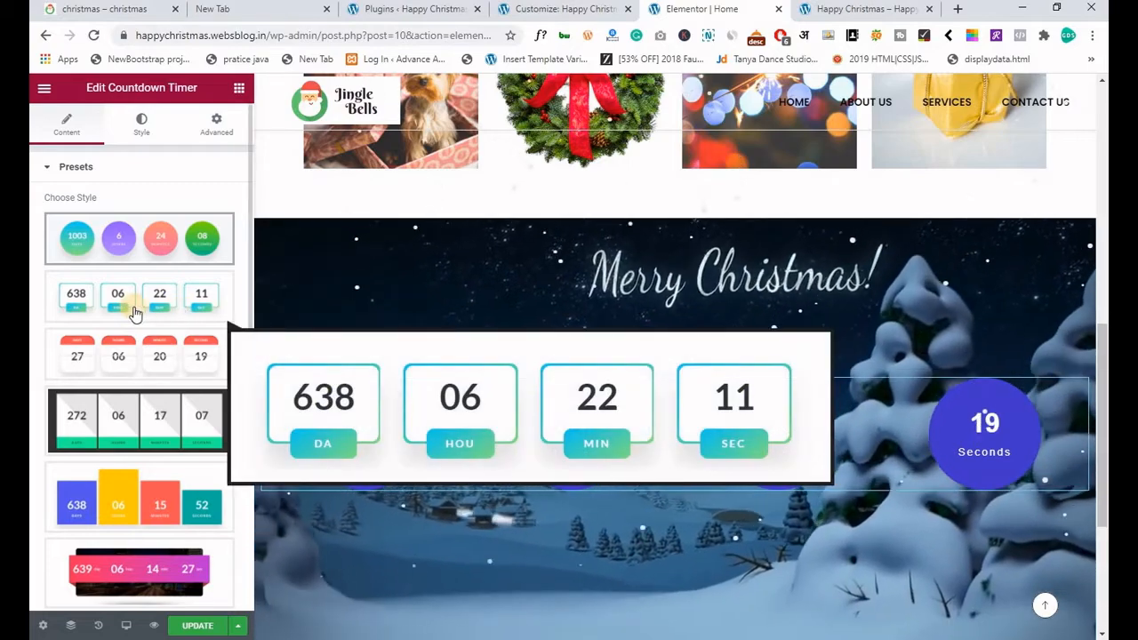
Apply the countdown preset with white rounded cards and red label headers.
mouse_move(114, 355)
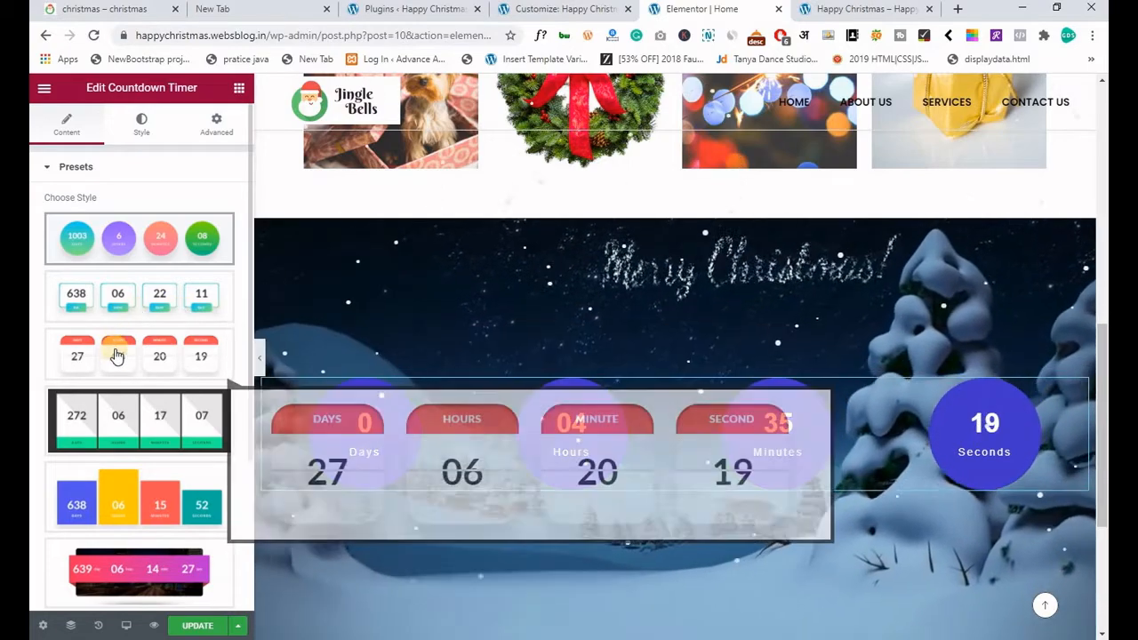
mouse_move(105, 400)
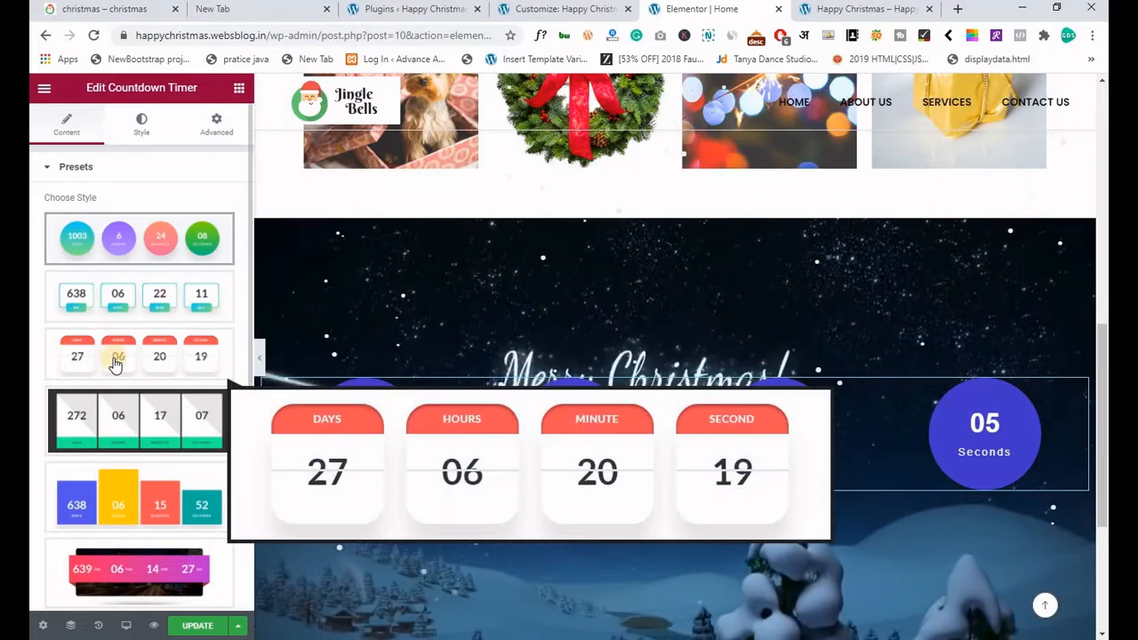
click(113, 360)
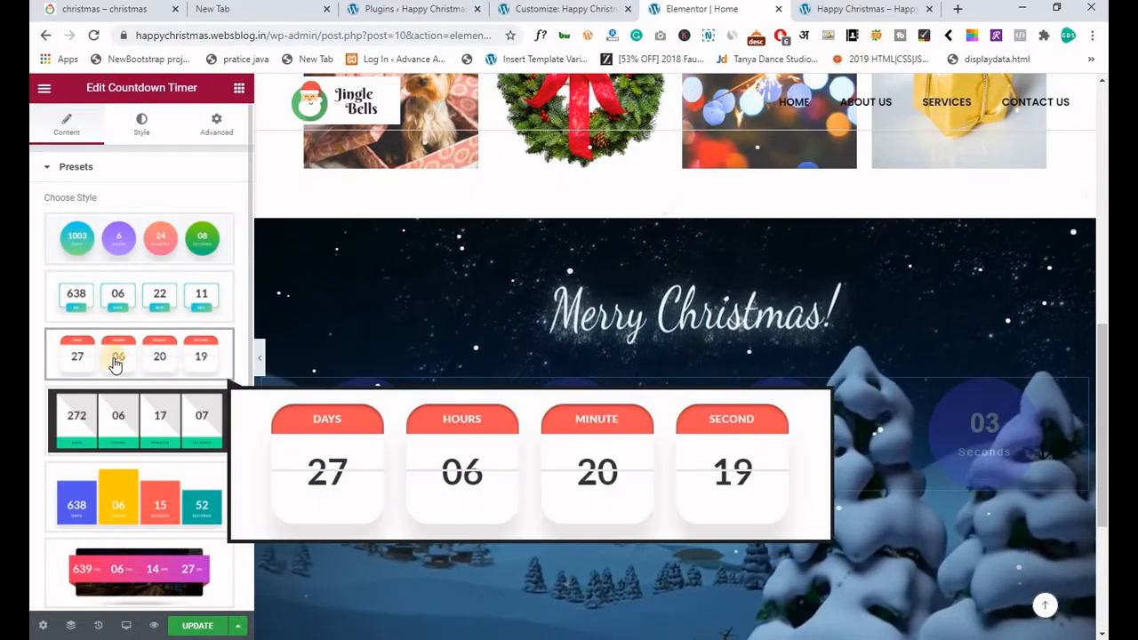
scroll(31, 434, down, 3)
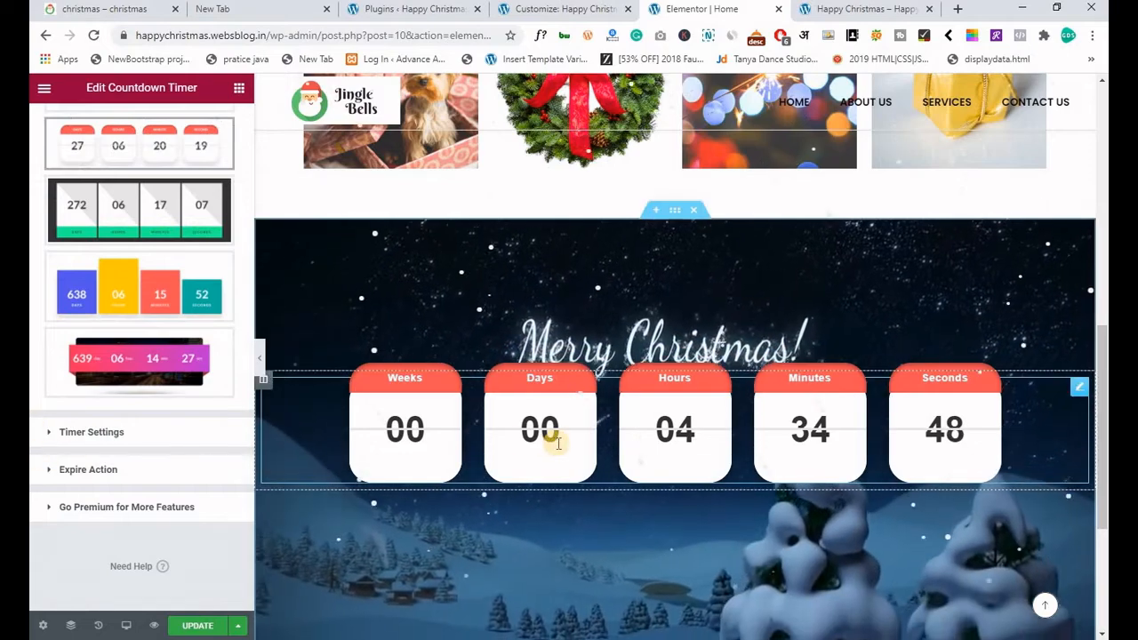
click(79, 434)
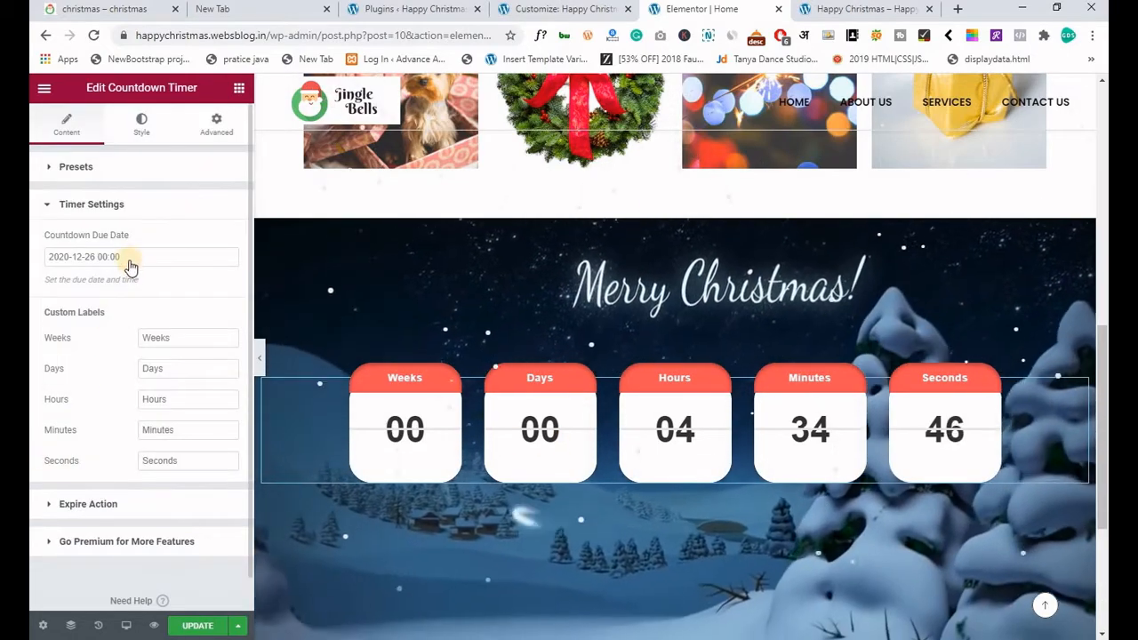
click(127, 257)
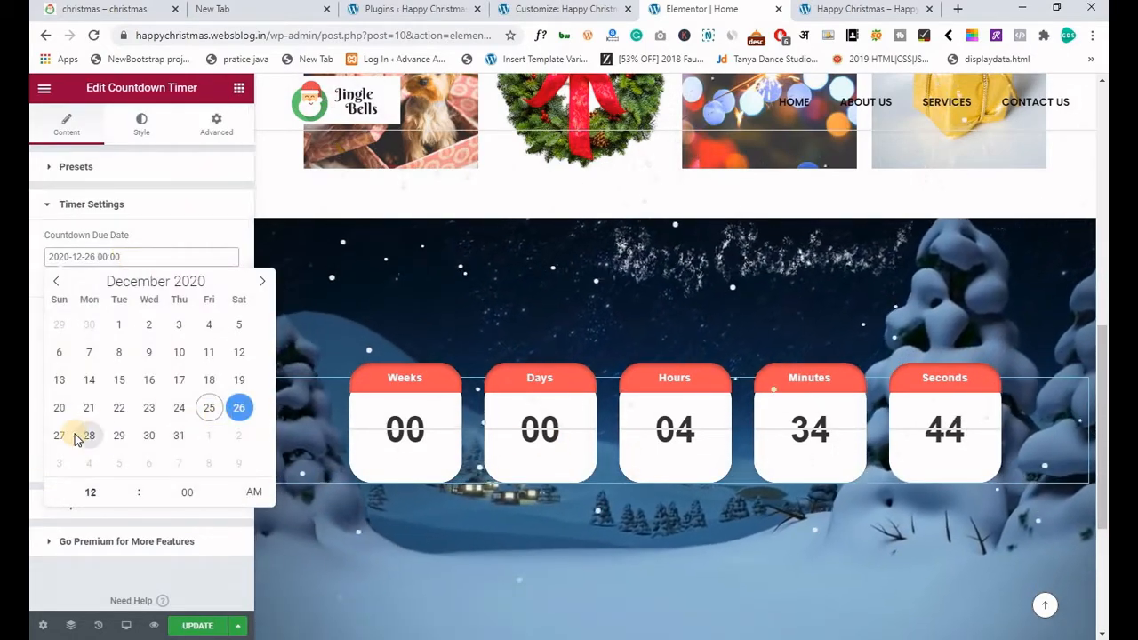
click(60, 435)
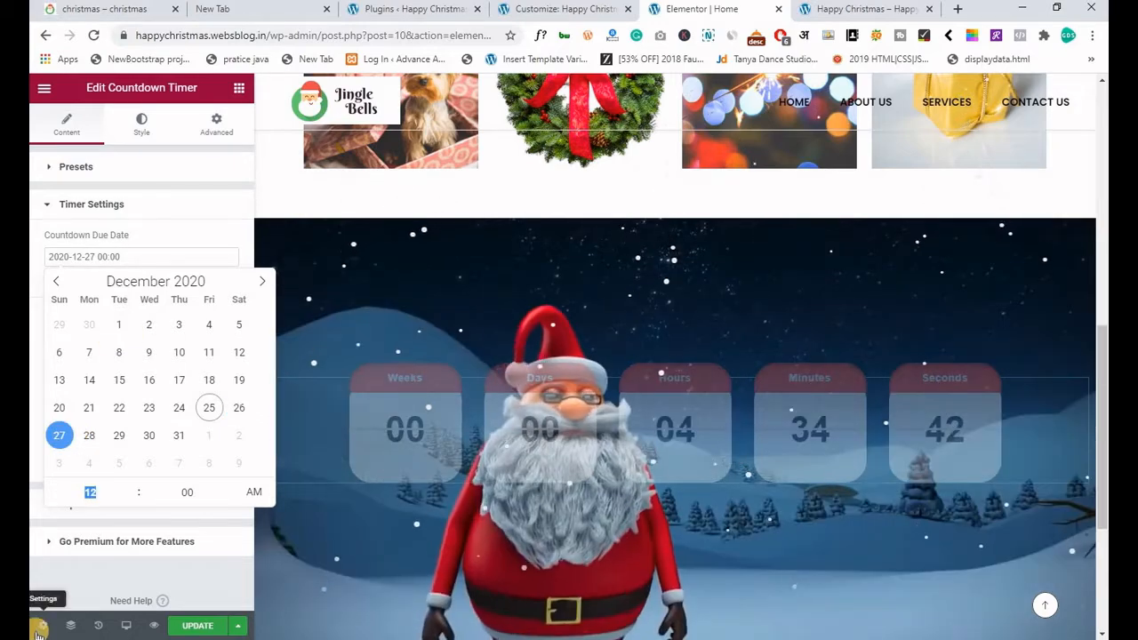
click(65, 578)
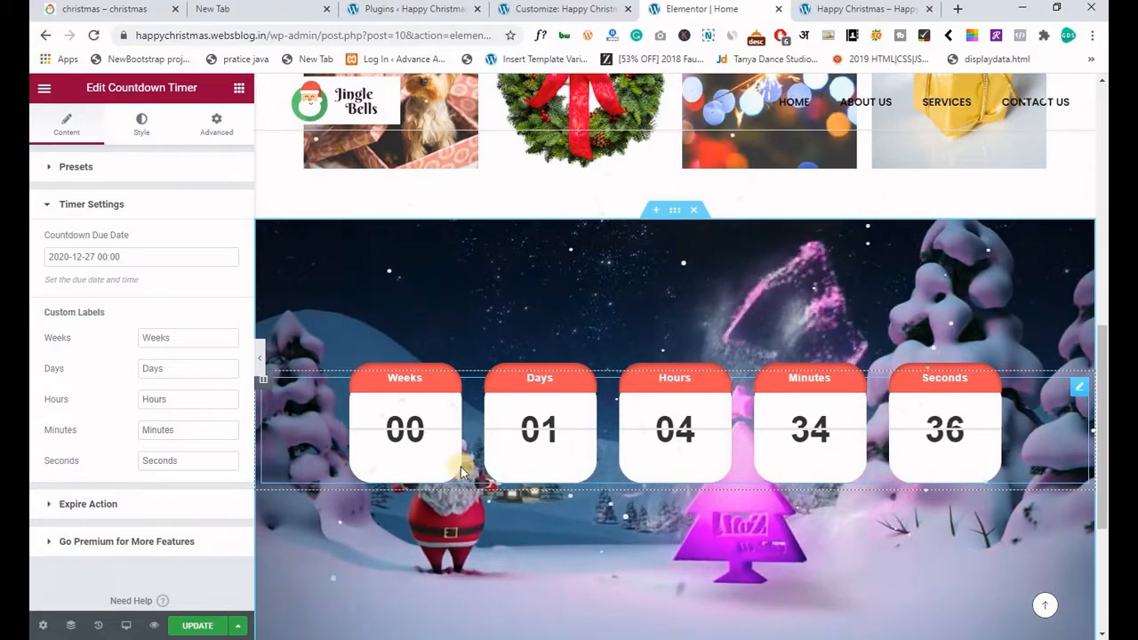
click(201, 626)
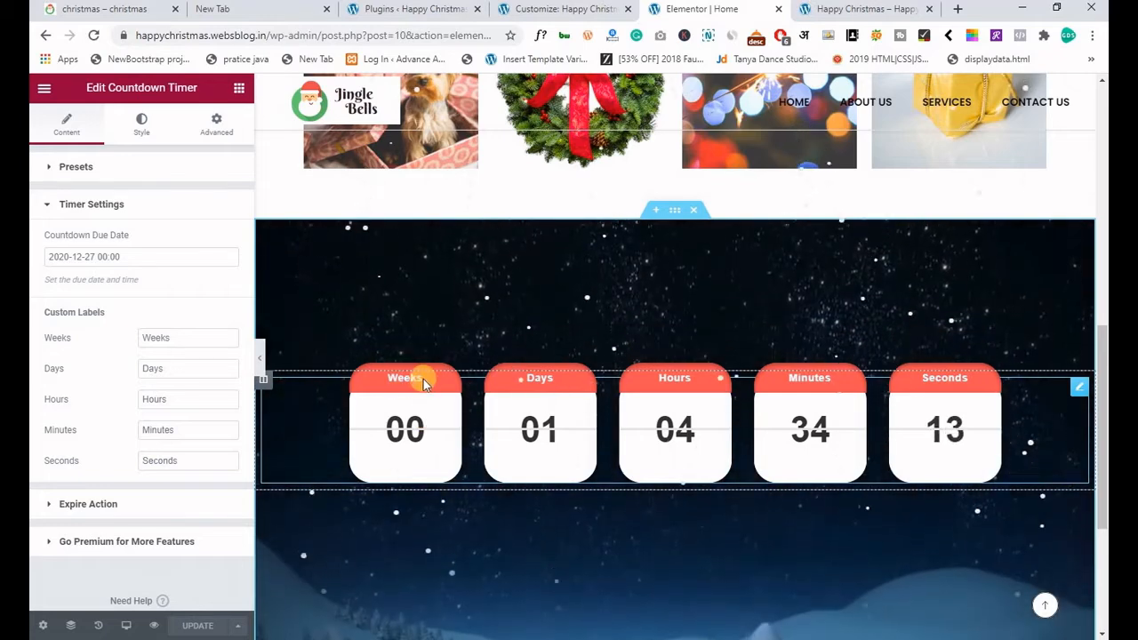
Sample the red of the countdown label headers on the reference christmas site and copy its HTML code #ff1919.
click(122, 10)
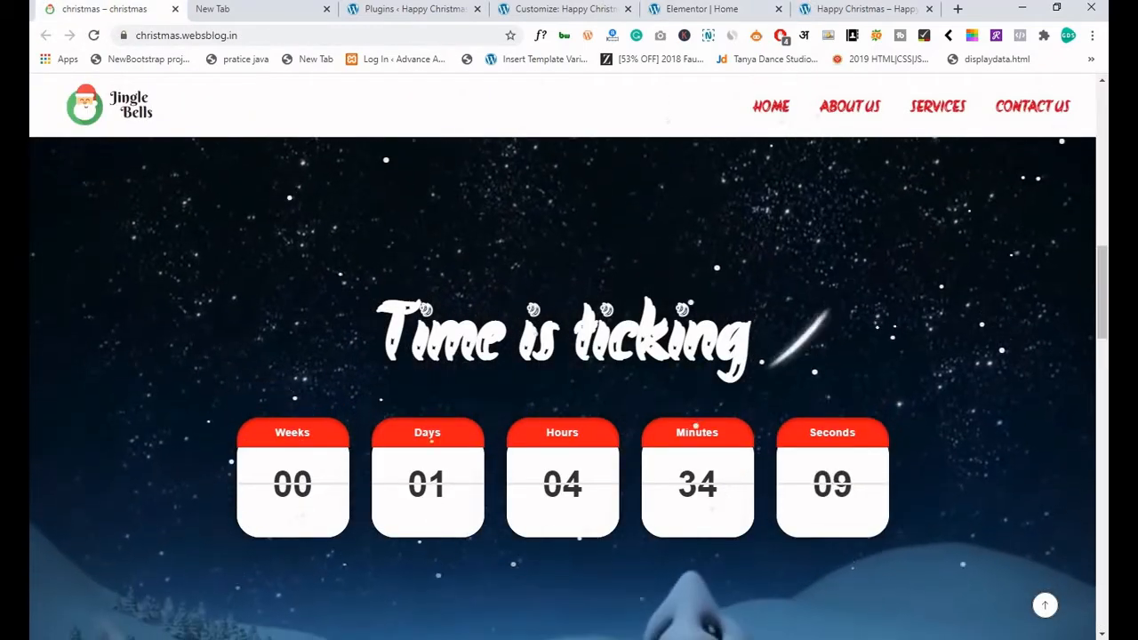
key(alt+Tab)
click(468, 303)
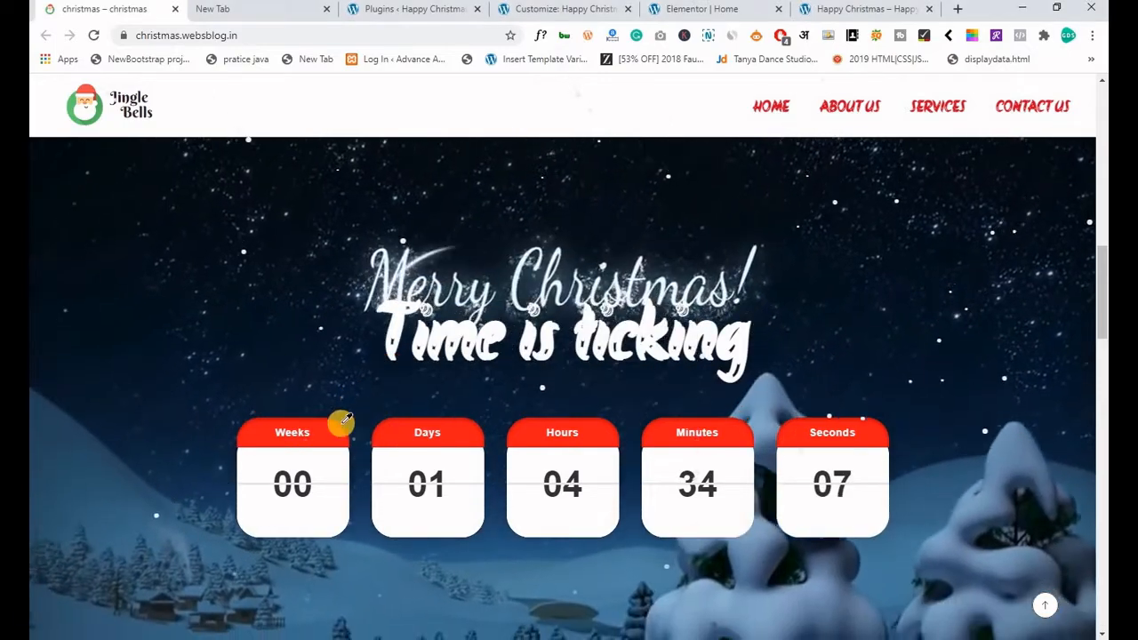
click(330, 428)
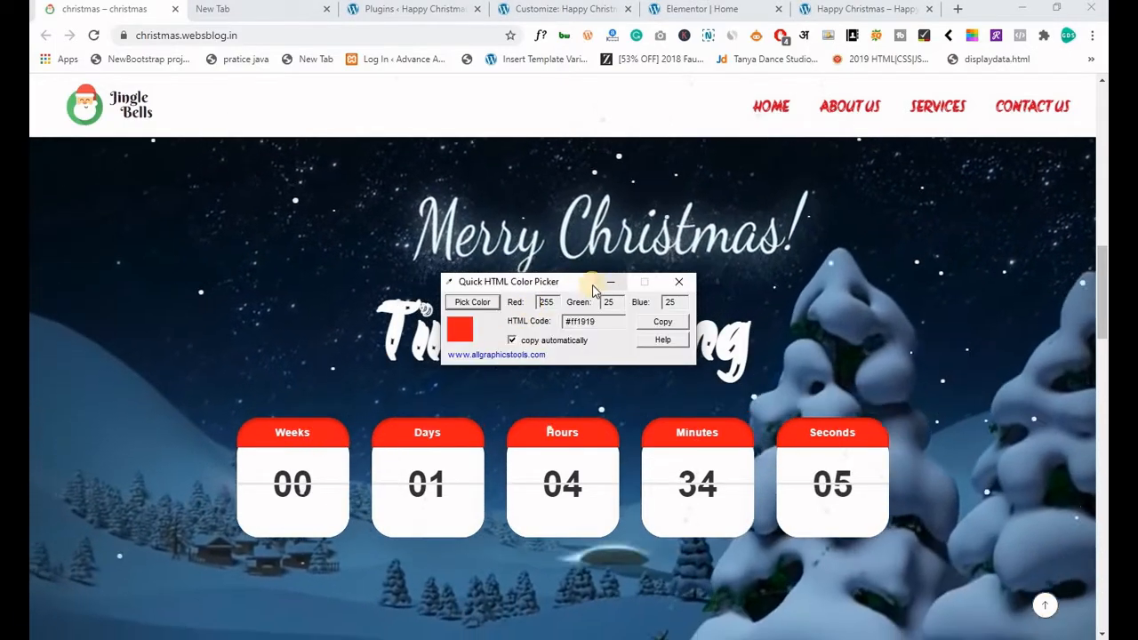
click(654, 323)
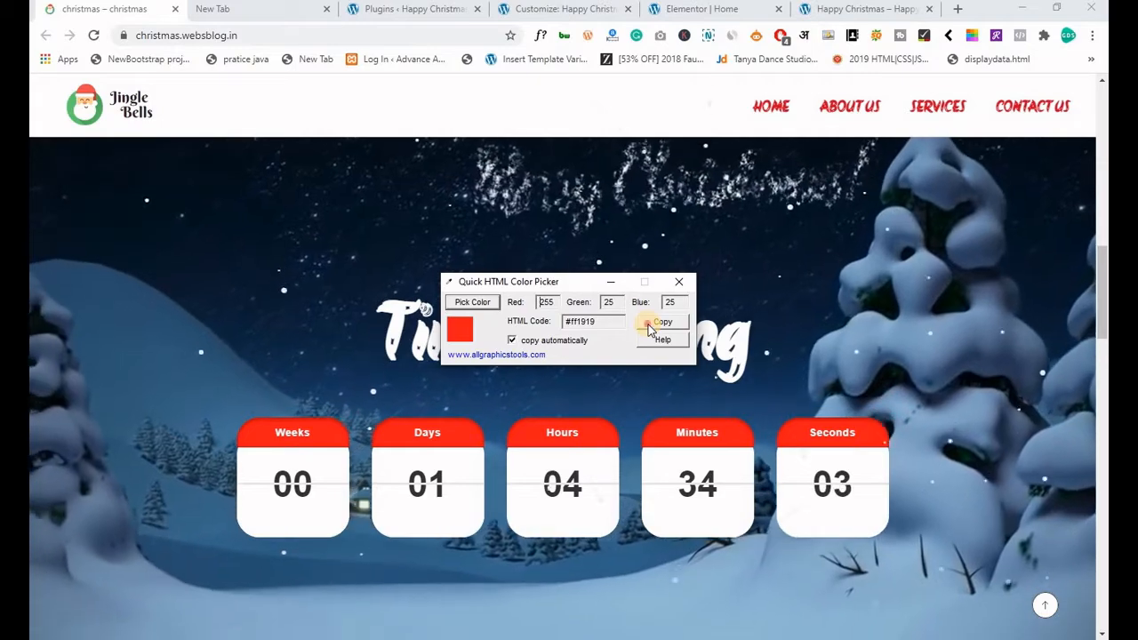
click(610, 282)
Give the countdown timer's Weeks label a classic background in the copied red #ff1919.
click(684, 16)
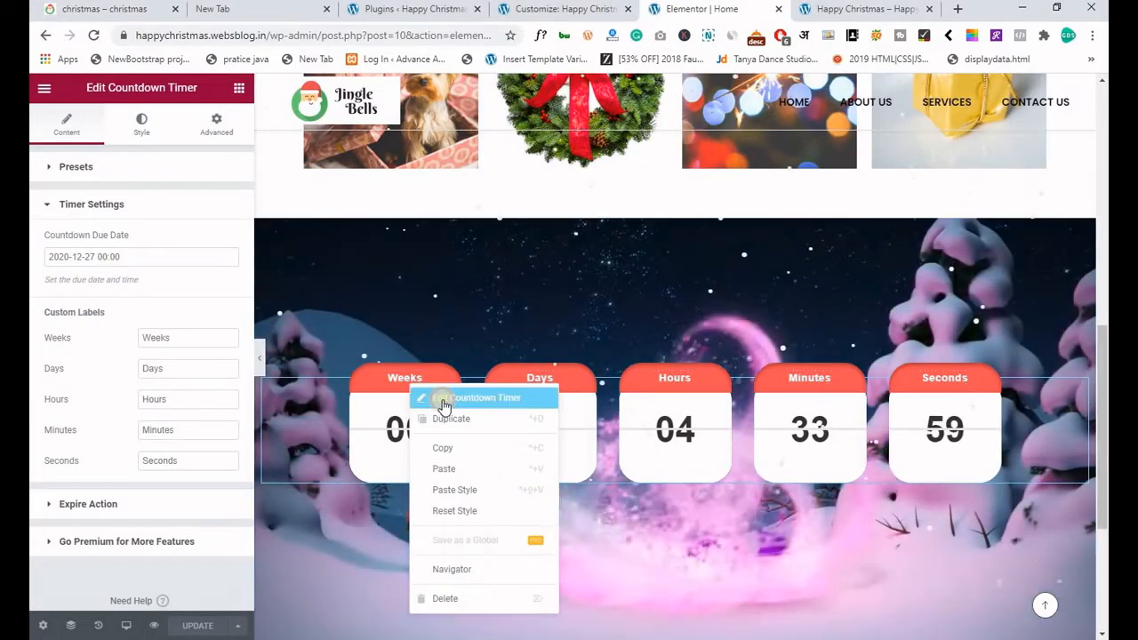
click(441, 403)
click(142, 124)
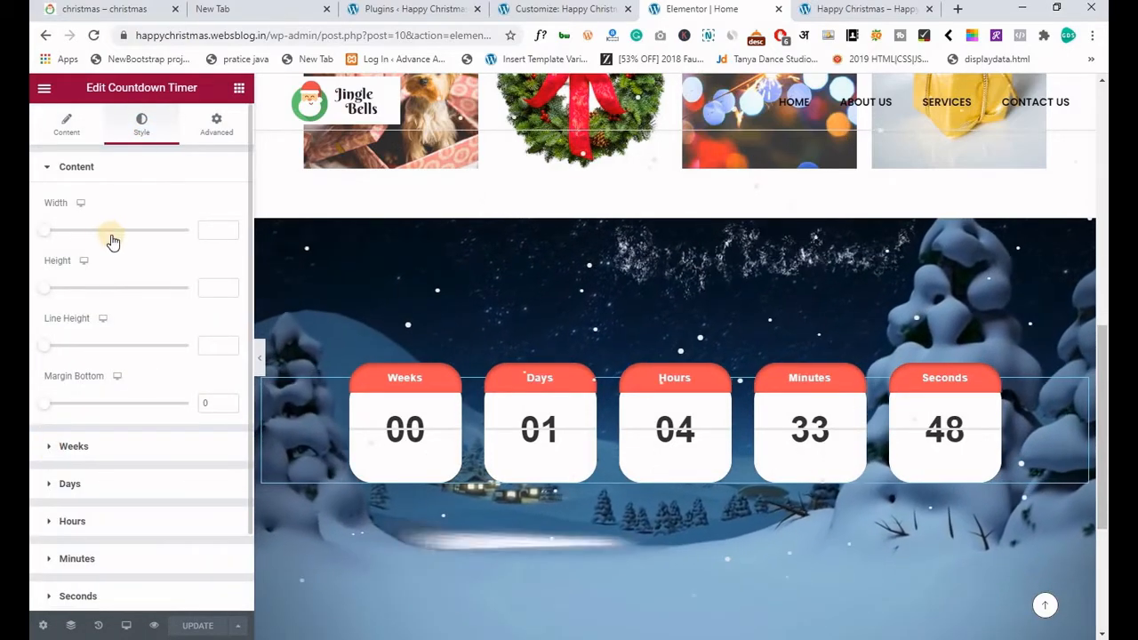
click(97, 447)
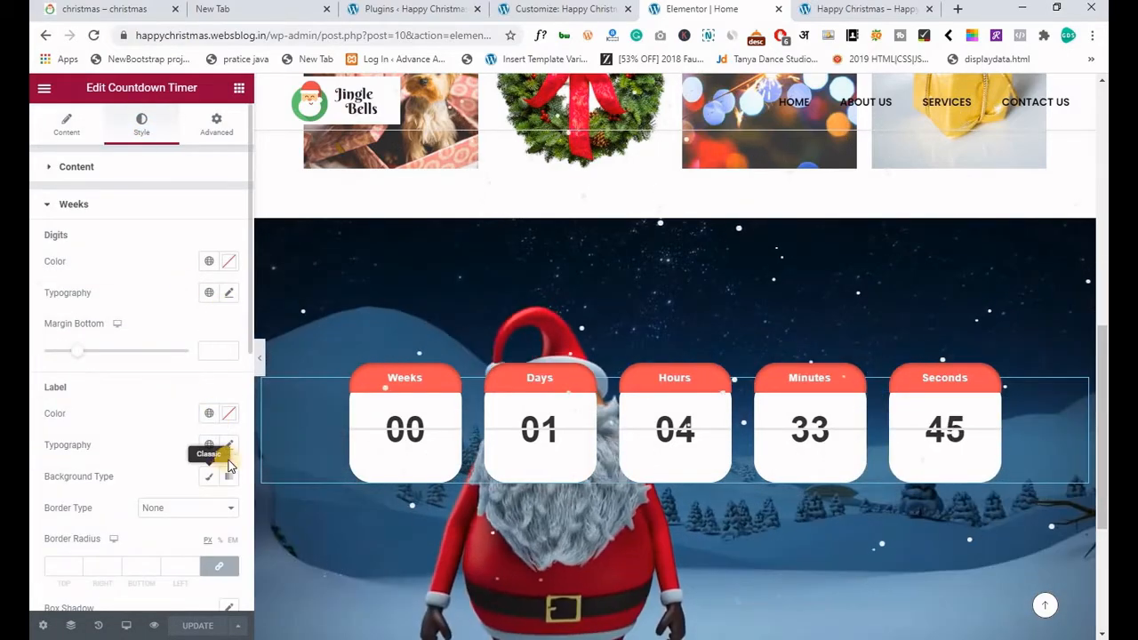
click(208, 481)
scroll(177, 414, down, 1)
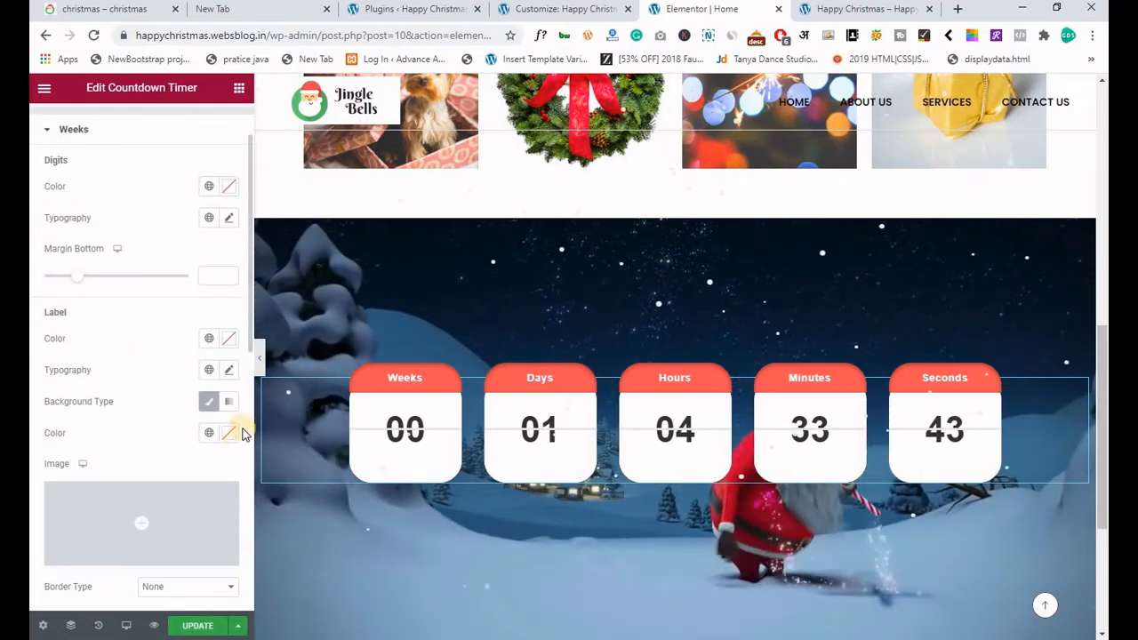
click(230, 435)
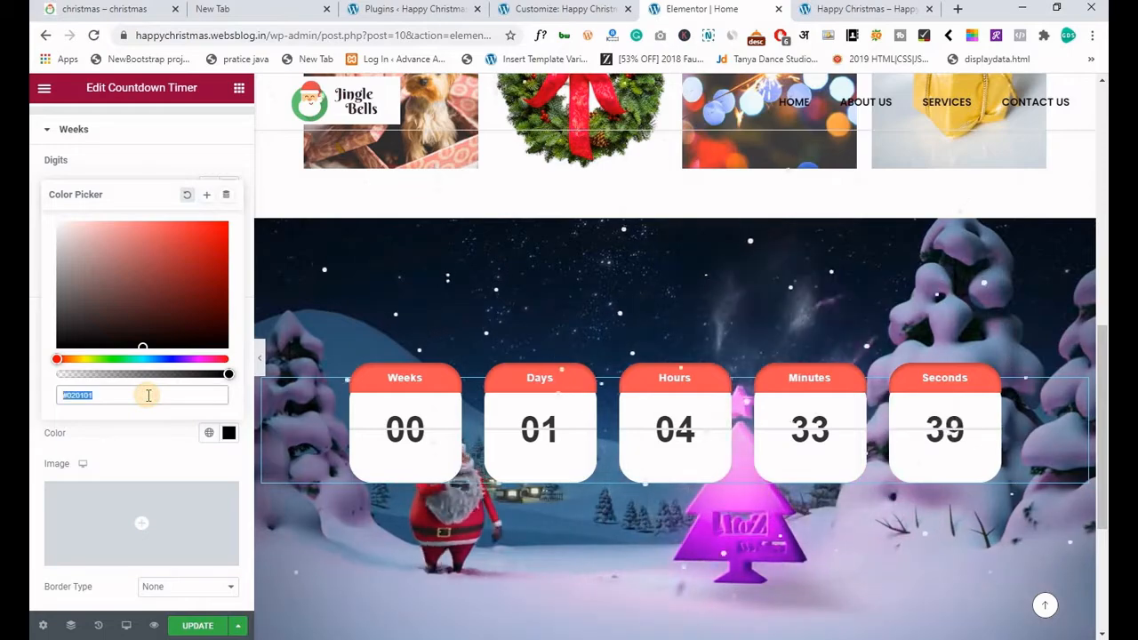
key(ctrl+v)
click(224, 433)
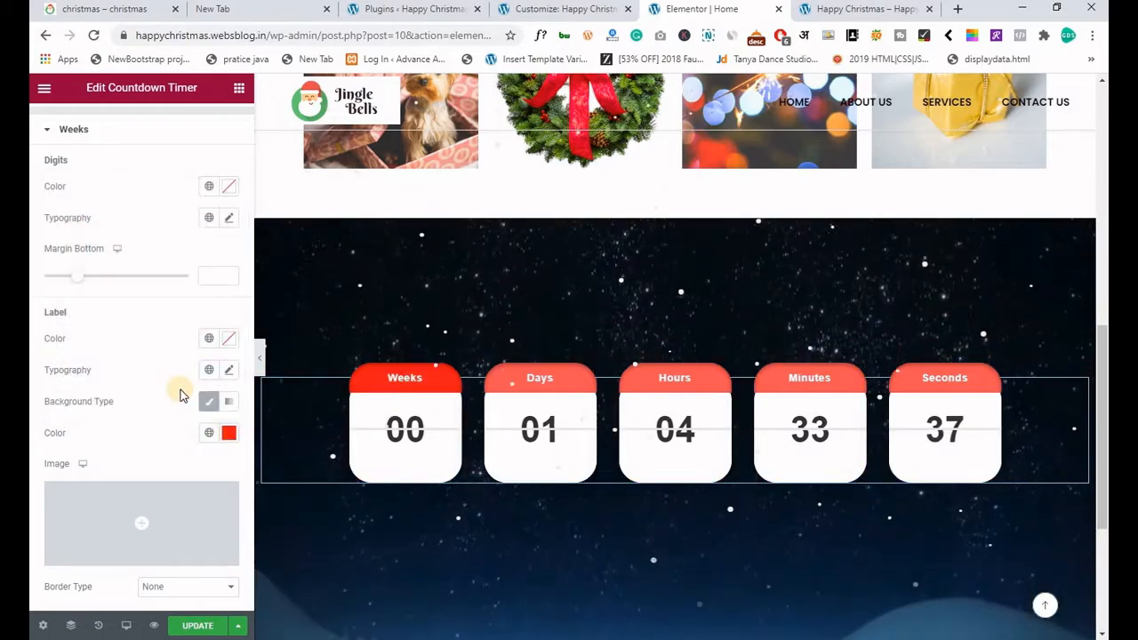
Set the Days label of the countdown to a classic background in #ff1919.
scroll(177, 412, down, 2)
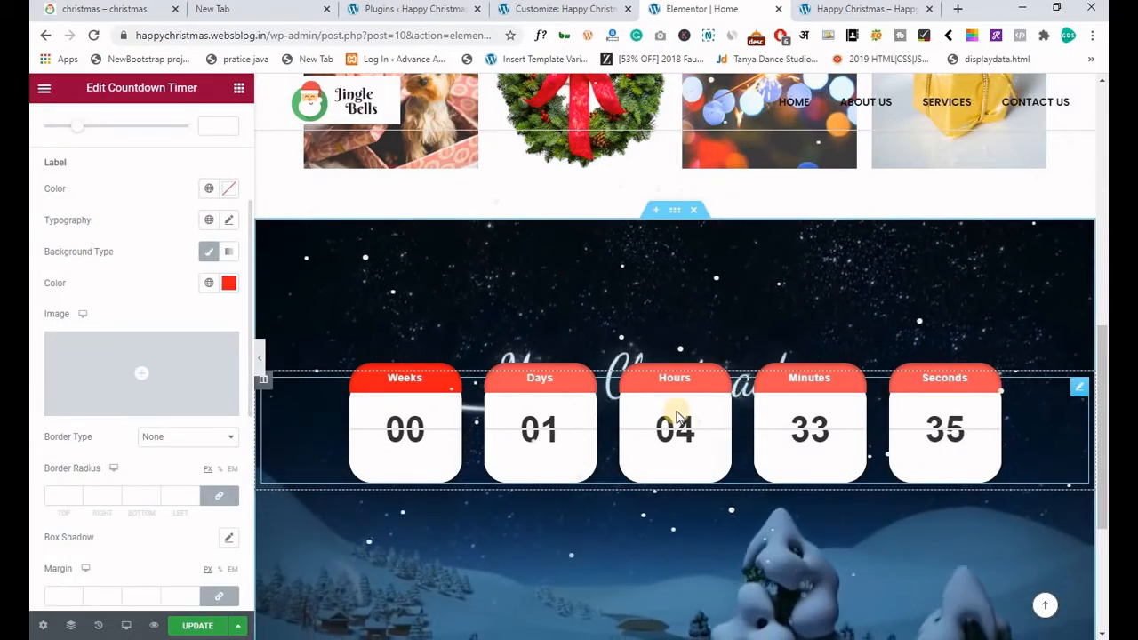
scroll(49, 378, down, 1)
scroll(42, 468, down, 5)
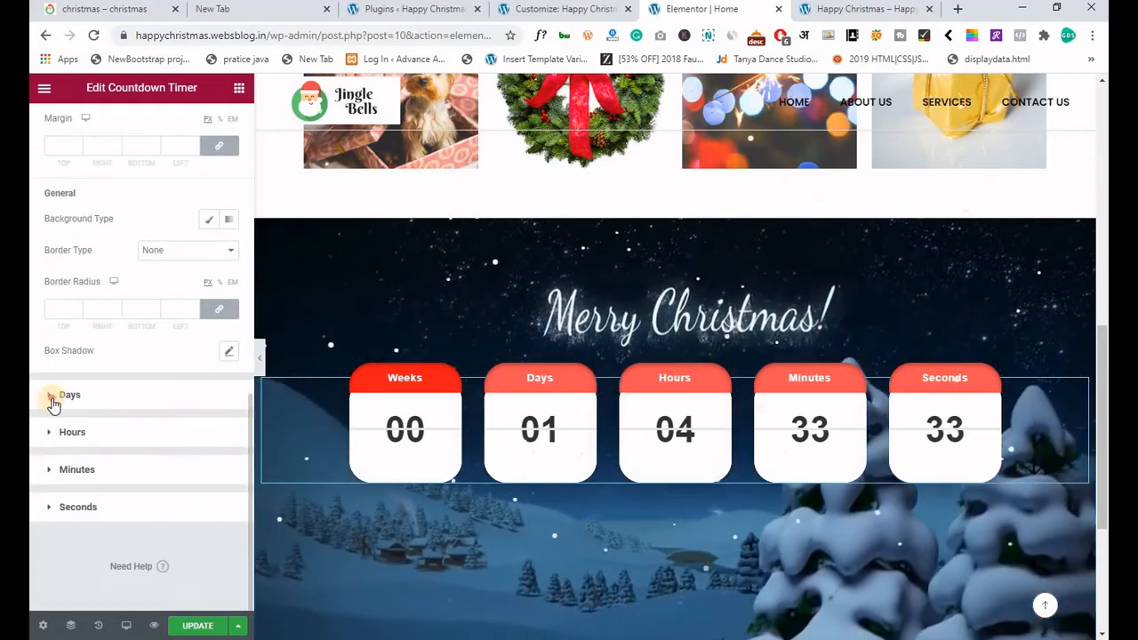
click(57, 397)
scroll(114, 293, down, 2)
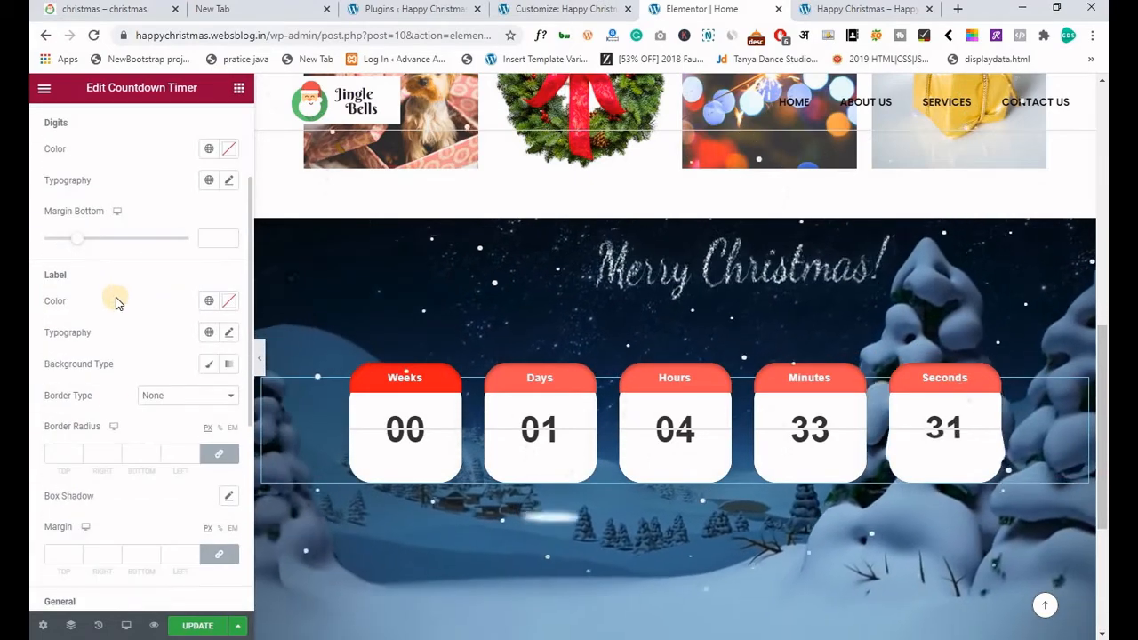
click(210, 365)
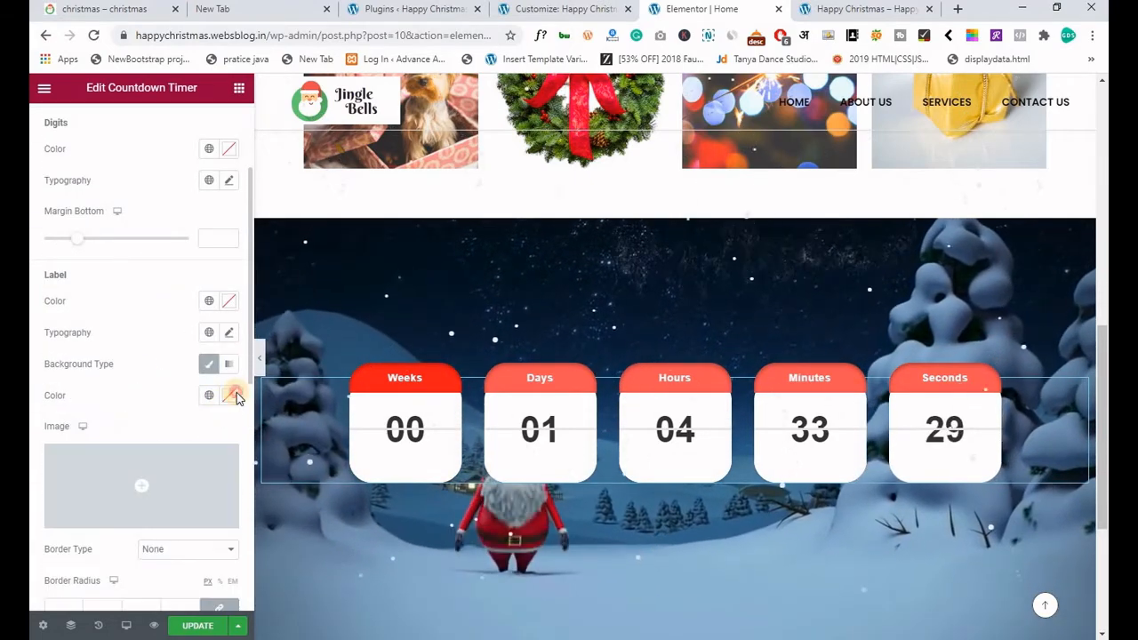
click(230, 398)
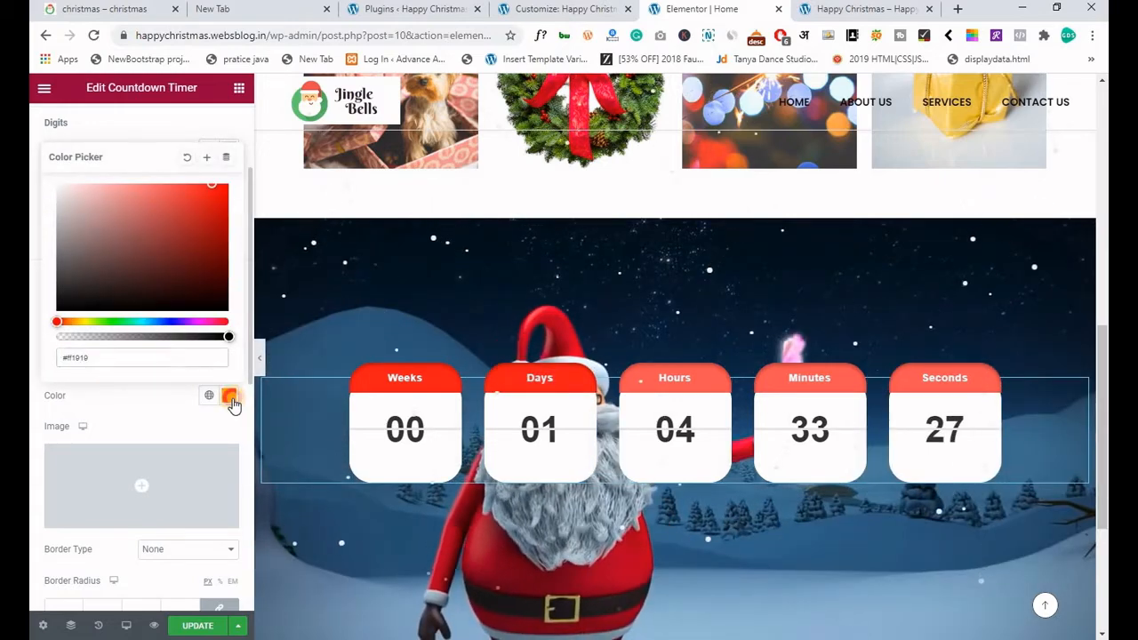
click(107, 389)
Apply the same #ff1919 background to the Hours, Minutes and Seconds labels and update the page.
scroll(107, 388, down, 6)
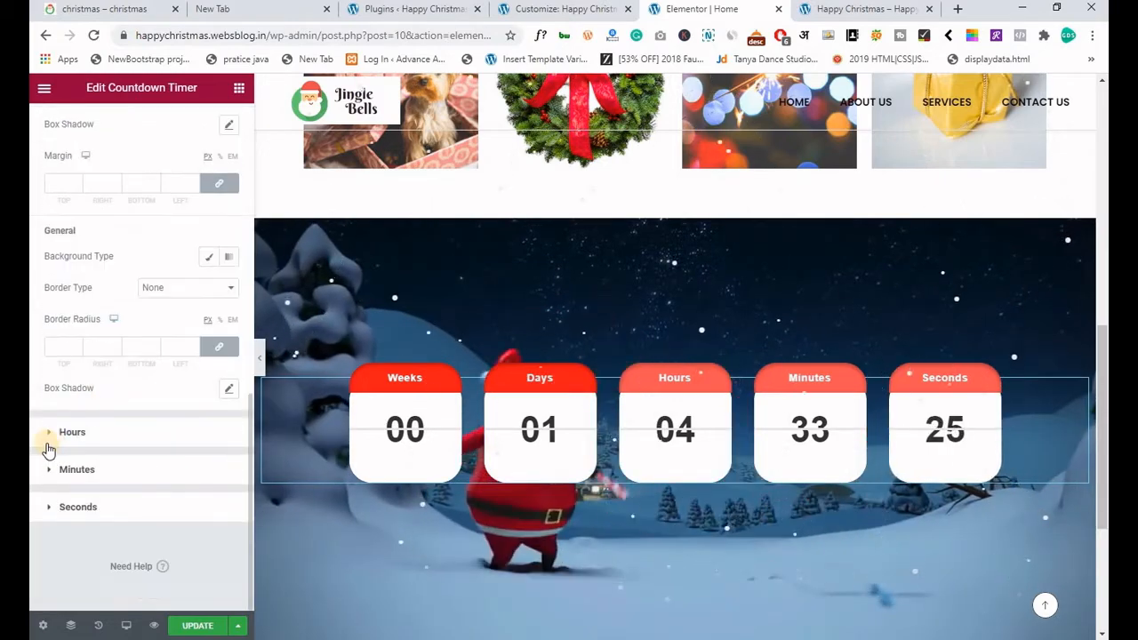
click(48, 444)
scroll(56, 512, down, 4)
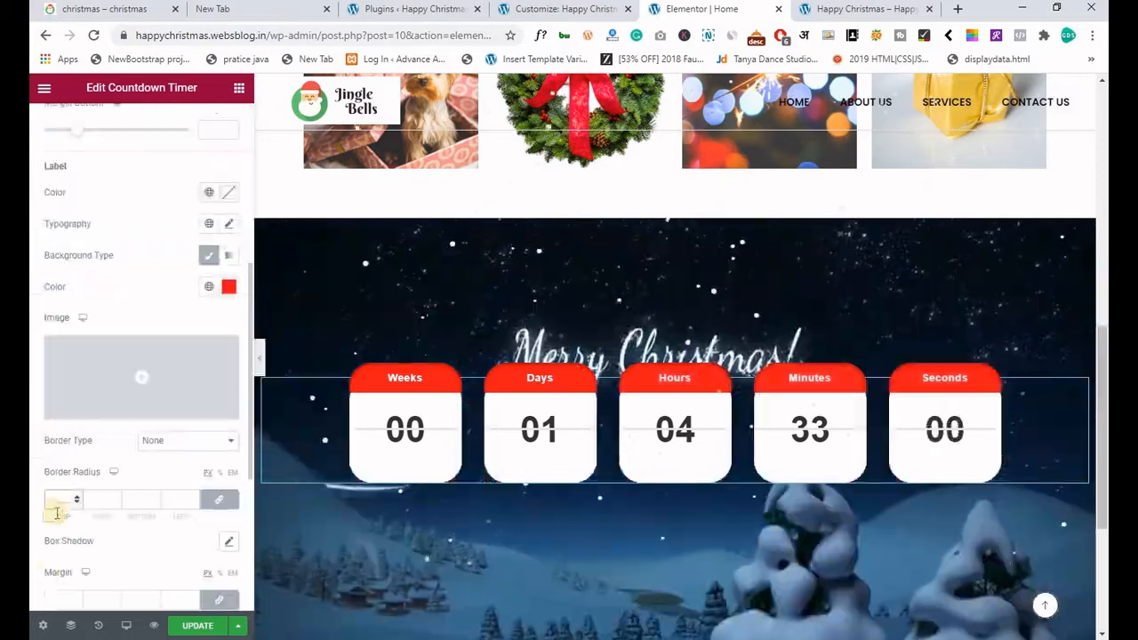
click(453, 387)
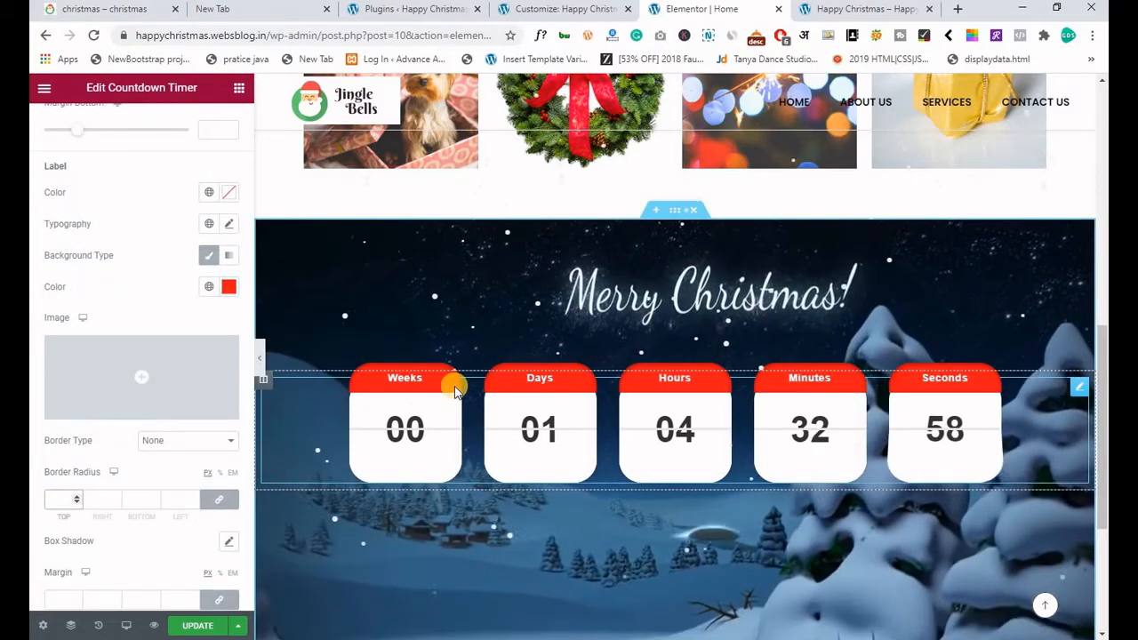
scroll(453, 387, down, 1)
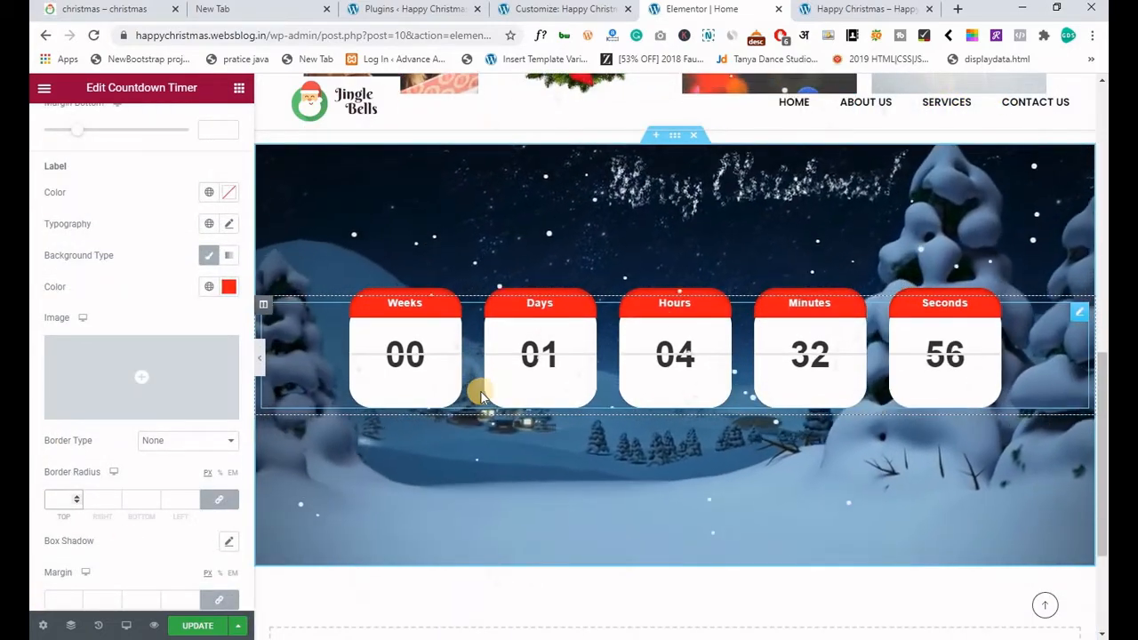
click(80, 10)
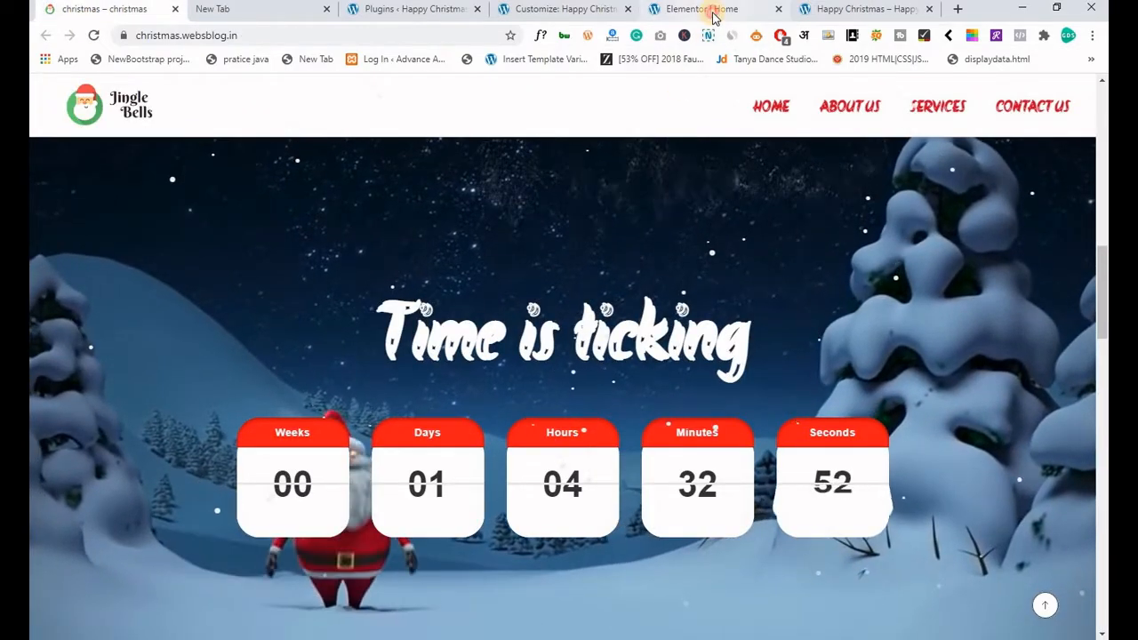
click(712, 16)
click(197, 626)
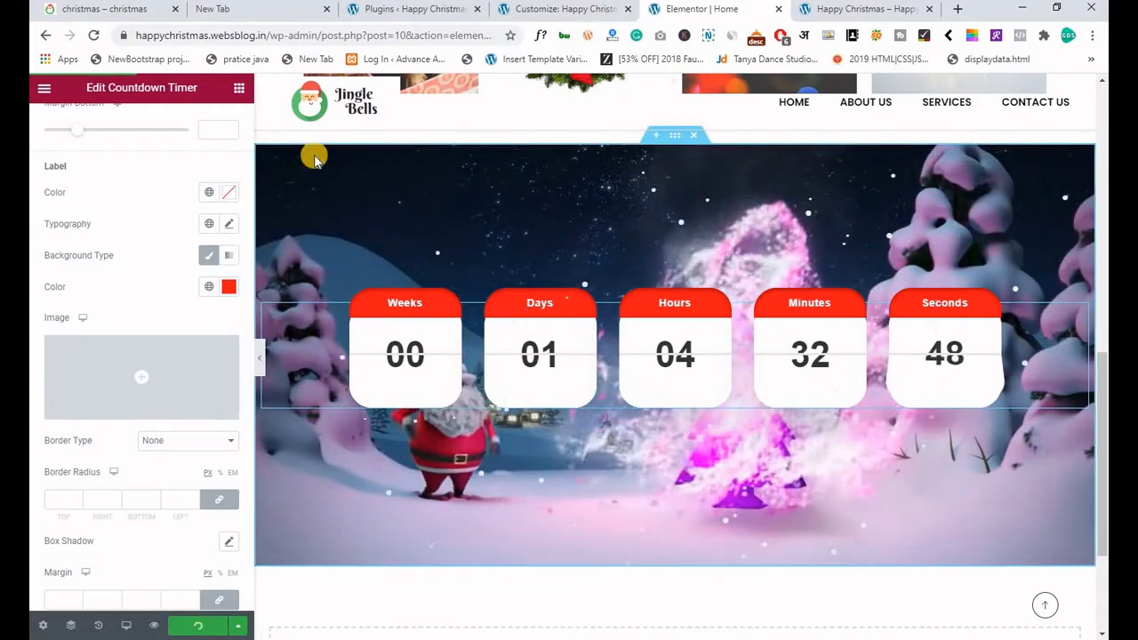
Add a centered heading above the countdown with the reference site's text "Time is ticking" and update the page.
click(134, 10)
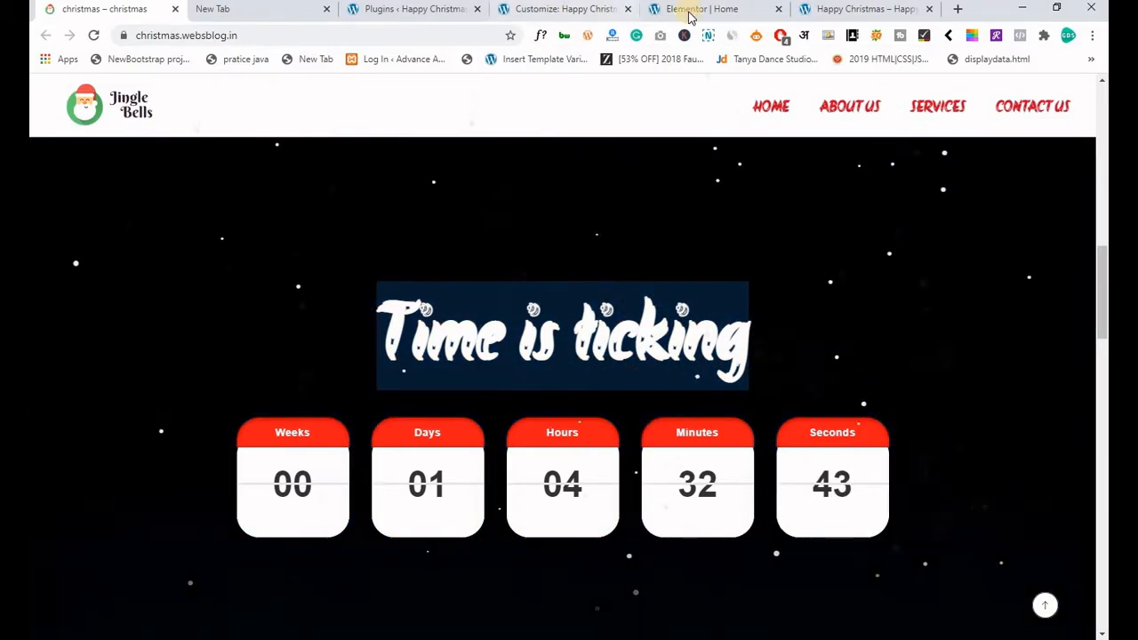
click(689, 11)
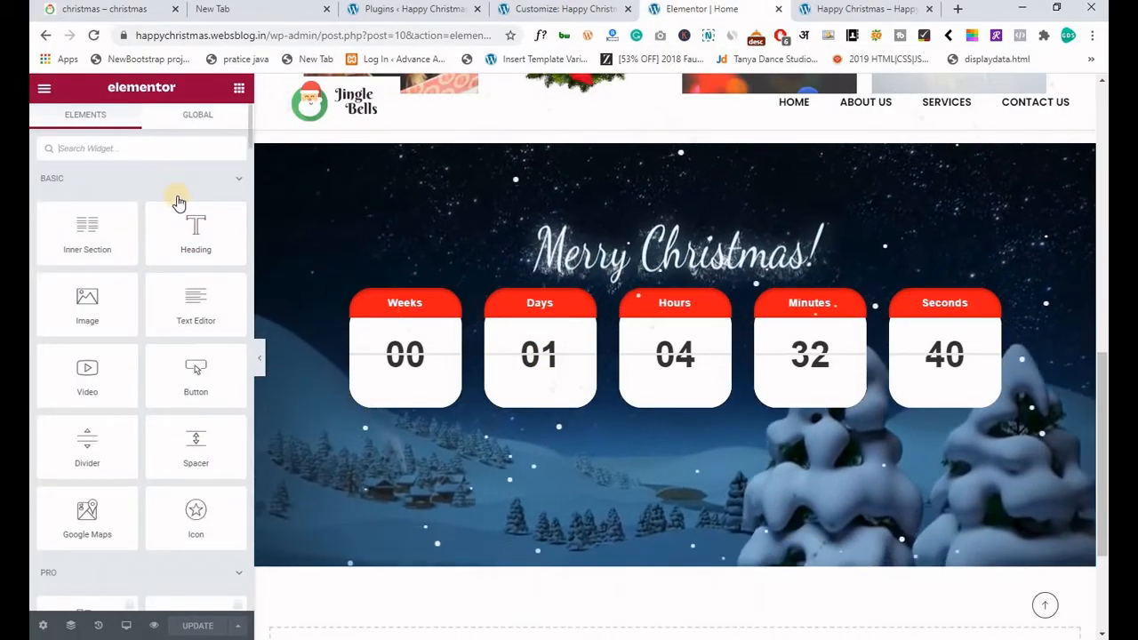
drag(182, 223, 569, 309)
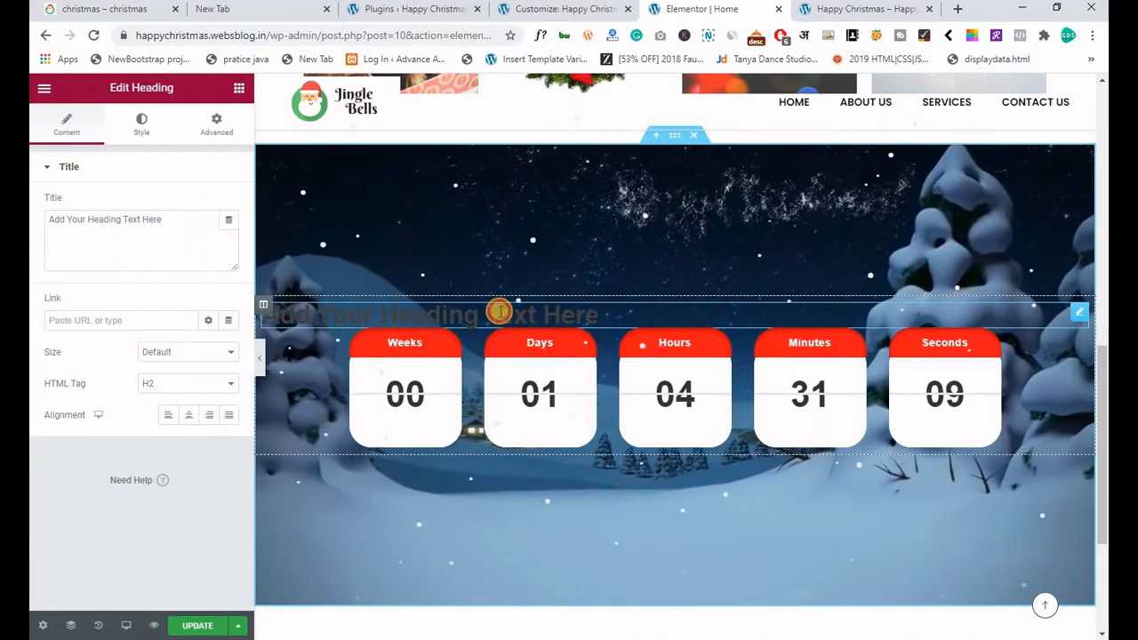
triple_click(130, 232)
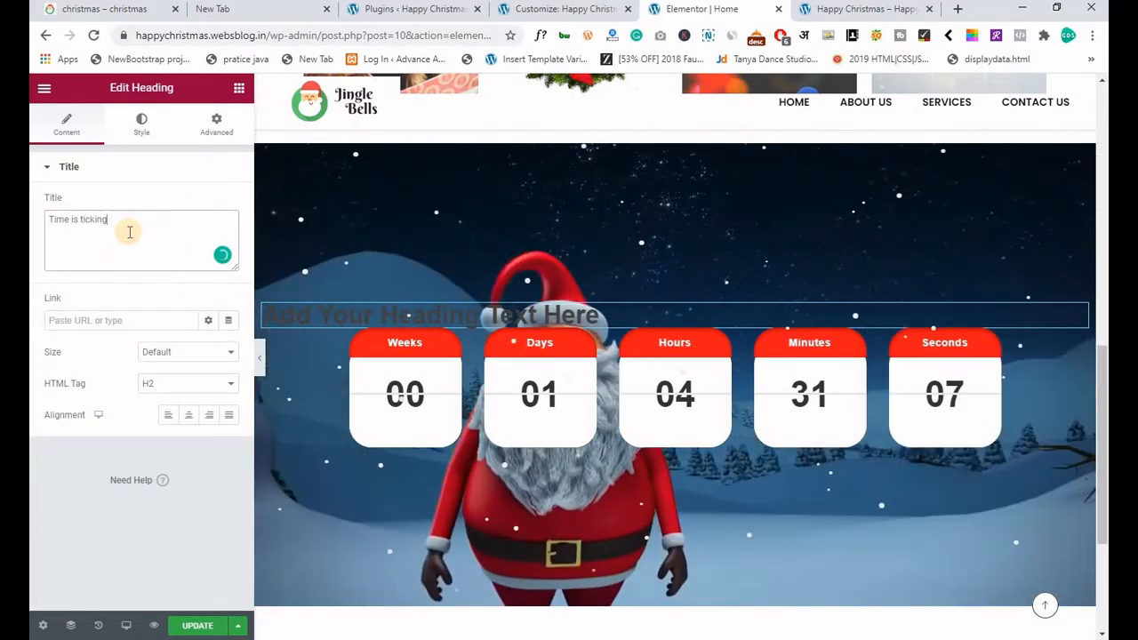
click(189, 416)
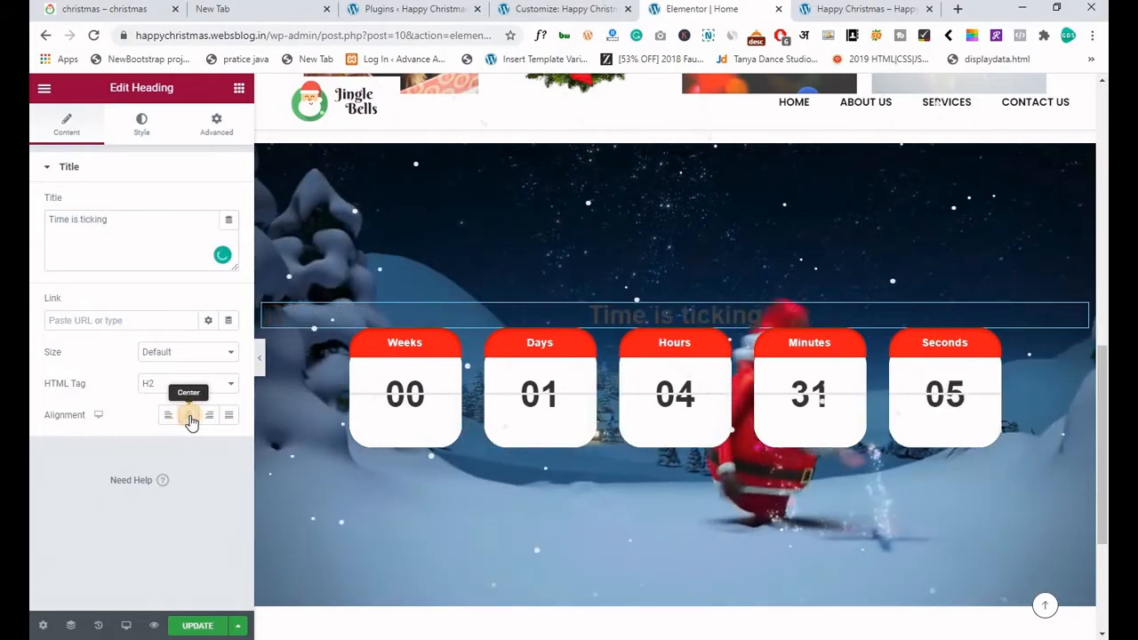
click(184, 627)
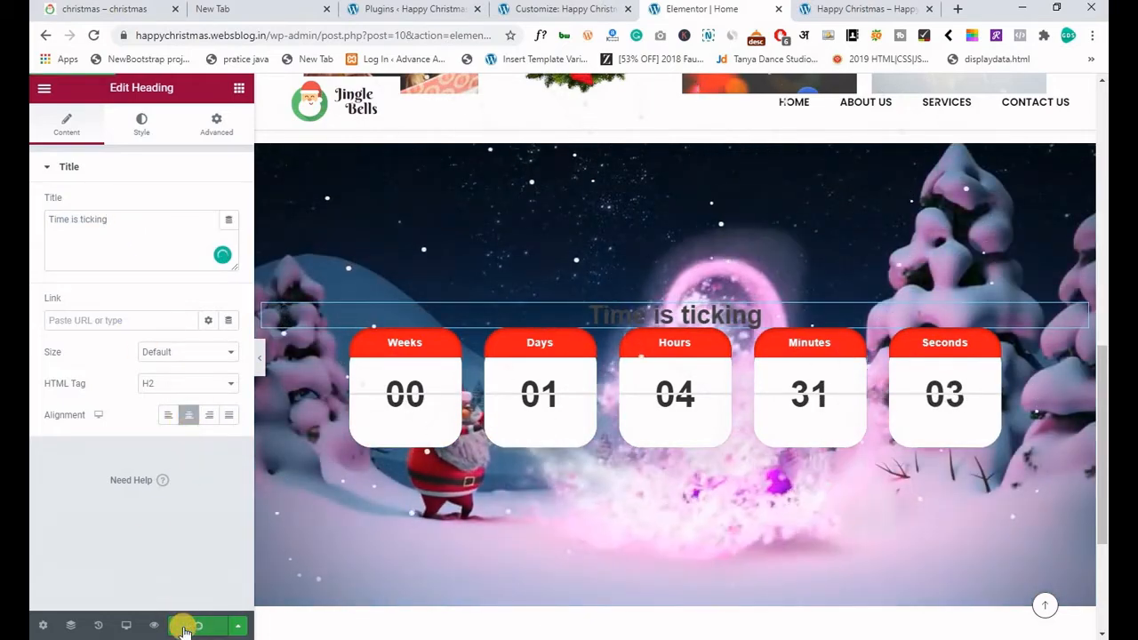
Change the "Time is ticking" heading's font family to Akronim.
click(138, 135)
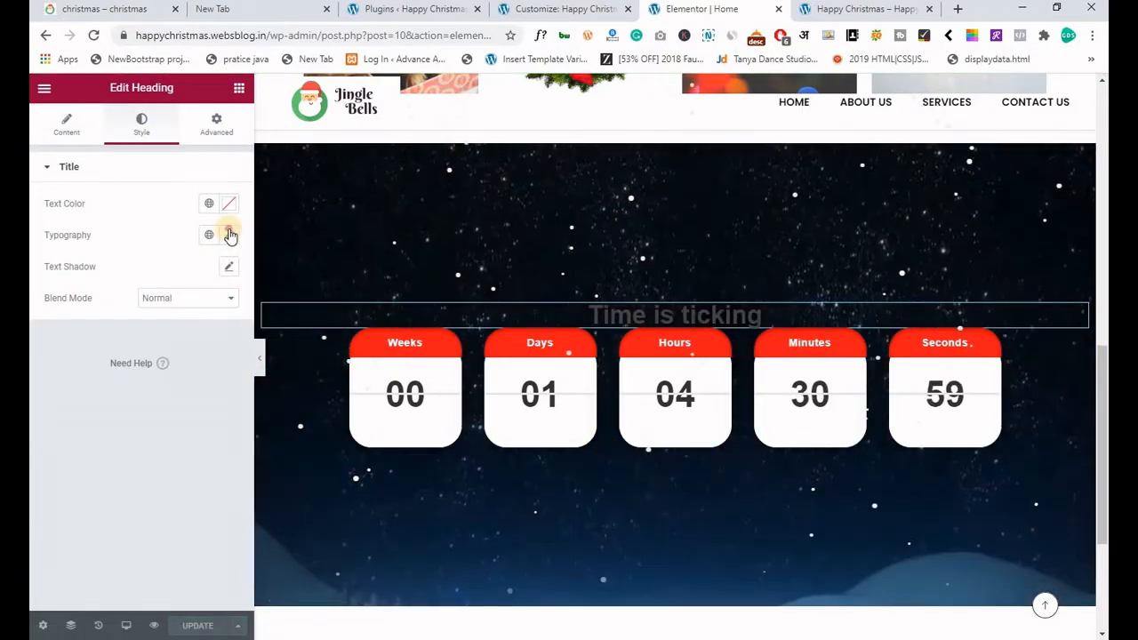
click(229, 235)
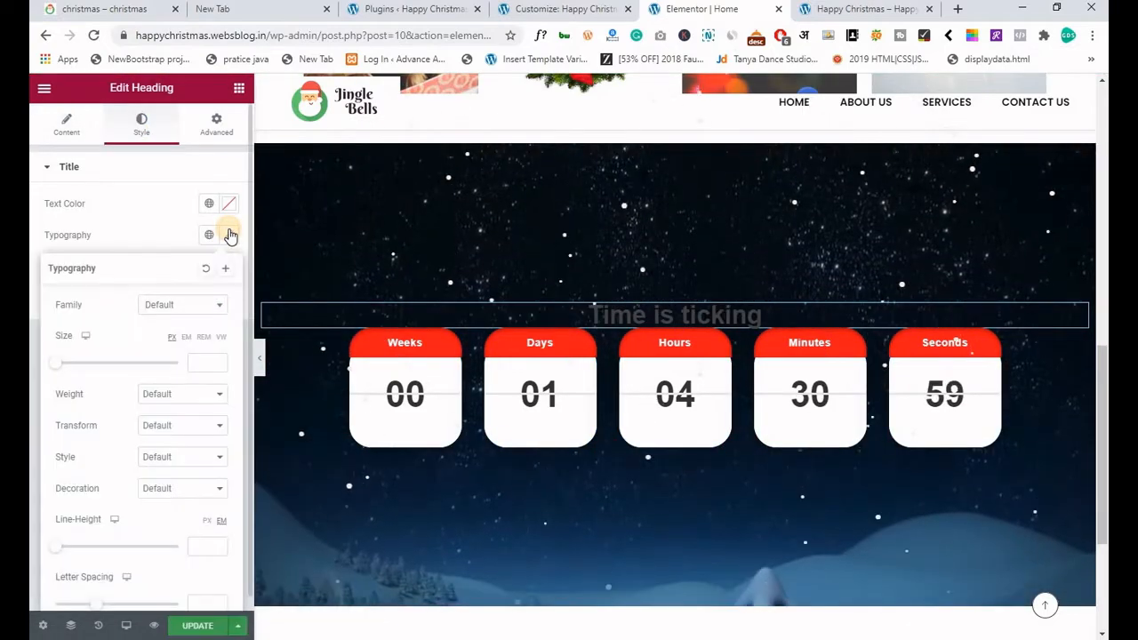
click(162, 307)
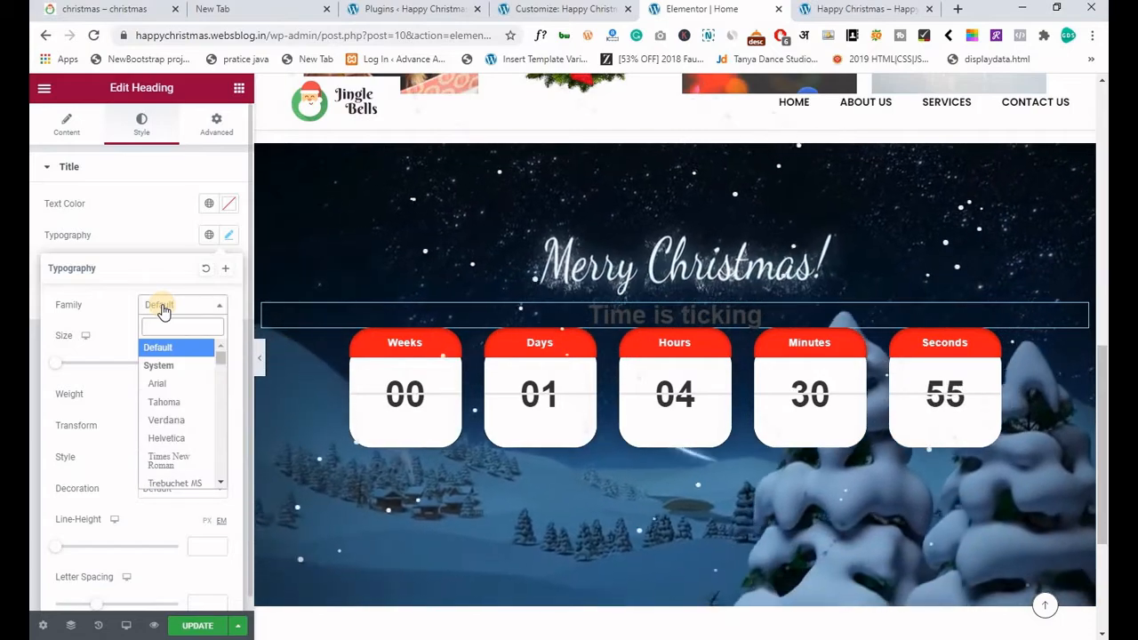
key(Down)
key(Down)
key(Down)
key(Down)
key(Down)
key(Down)
key(Down)
key(Down)
key(Down)
key(Down)
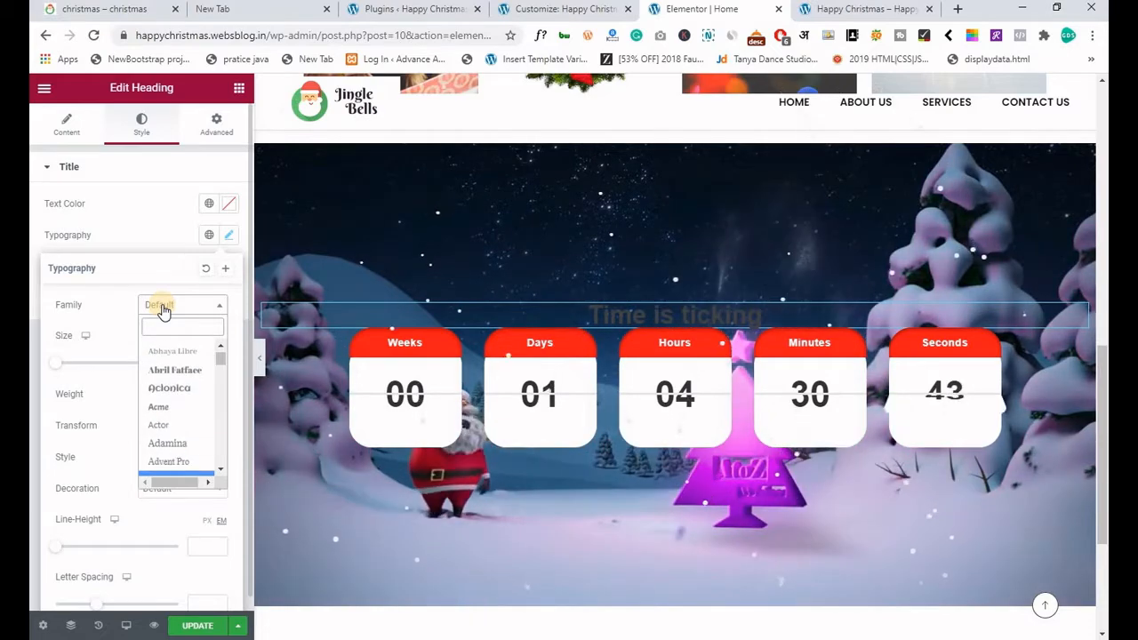
key(Down)
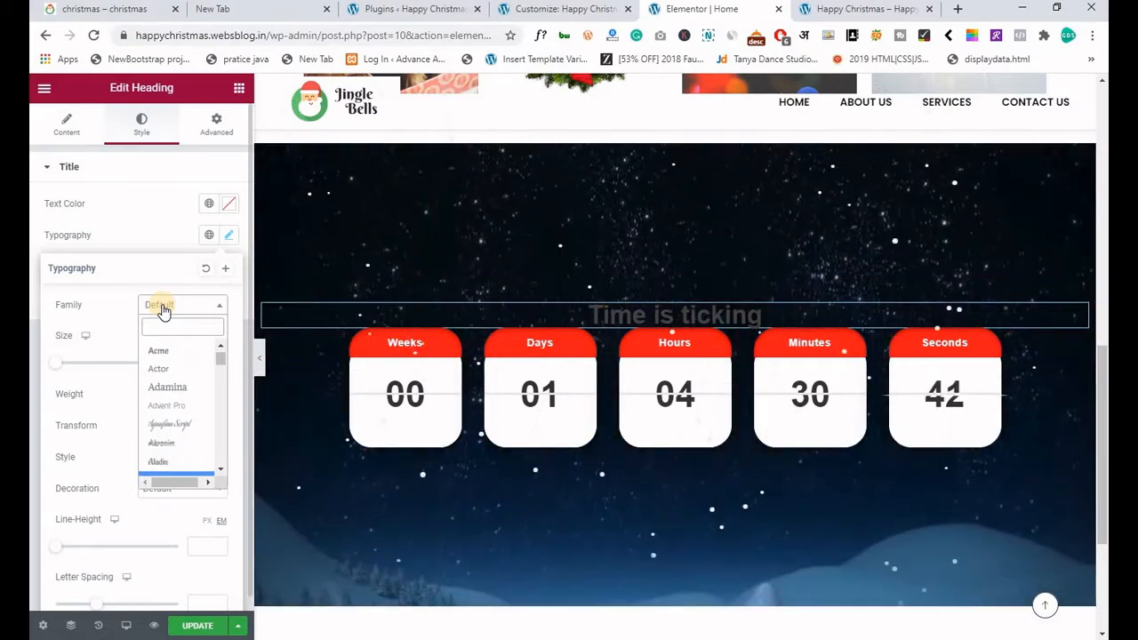
key(Down)
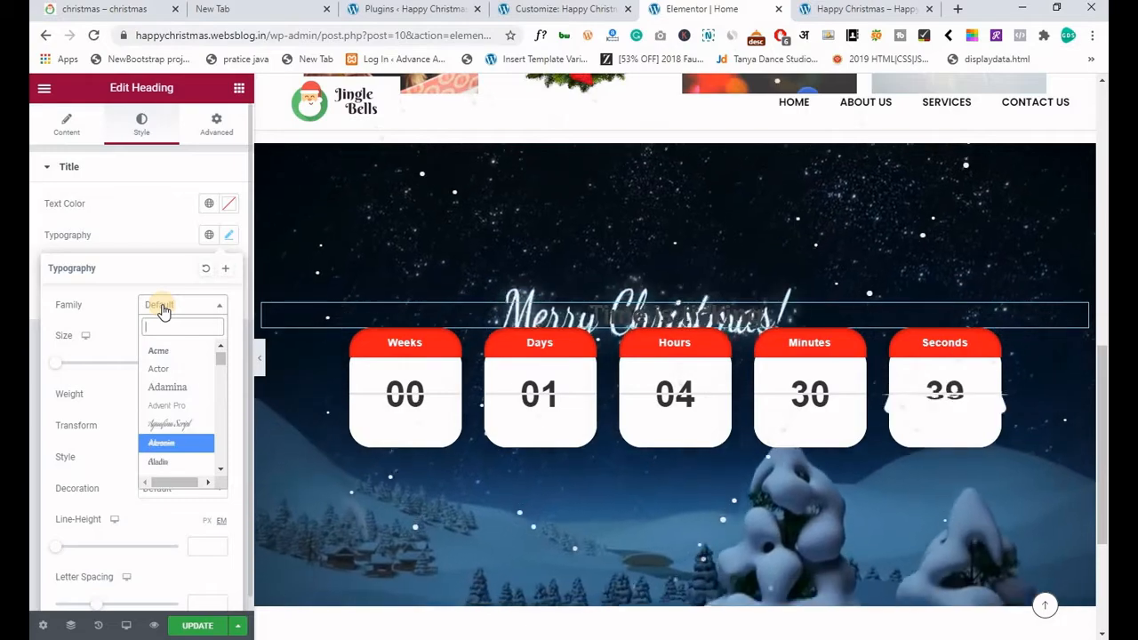
key(Return)
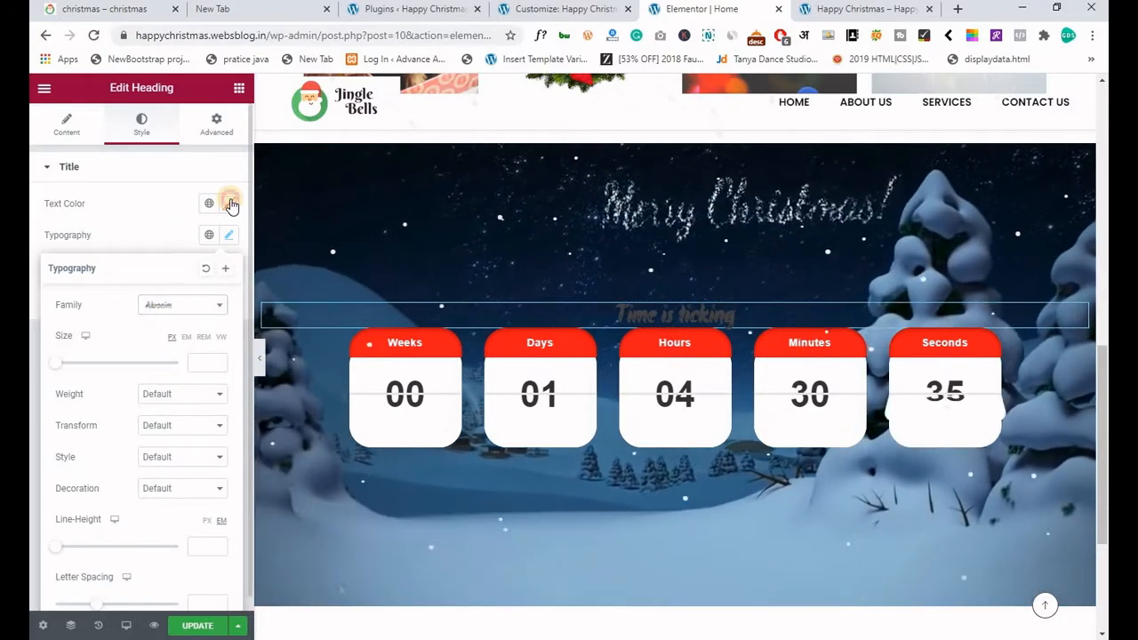
Set the heading's text color to white, #fff.
click(230, 204)
text(#)
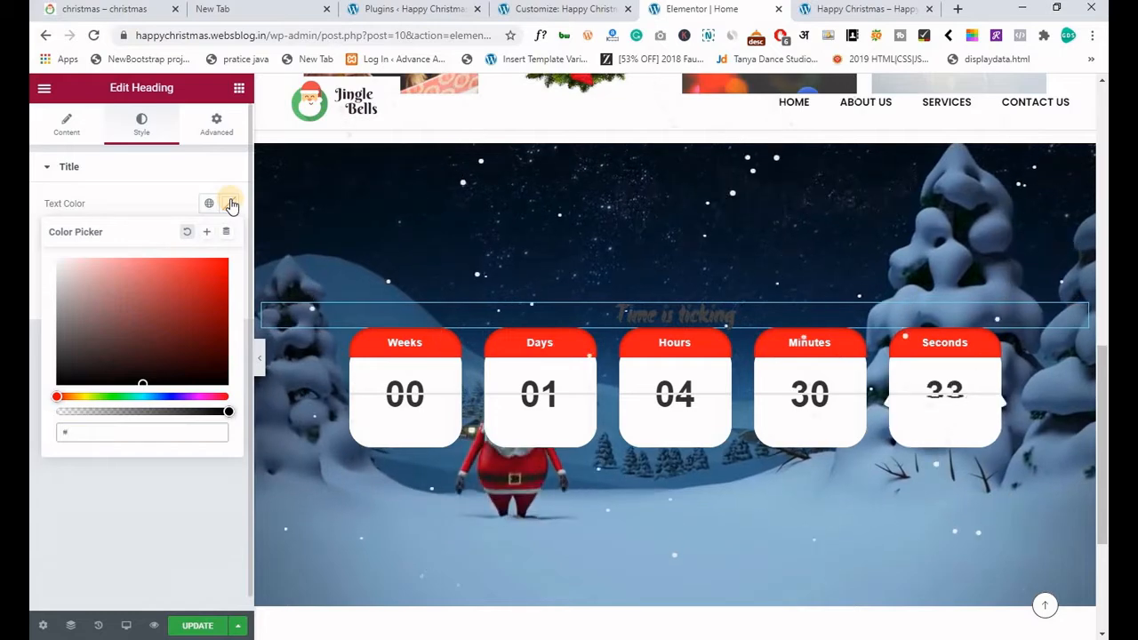
text(fff)
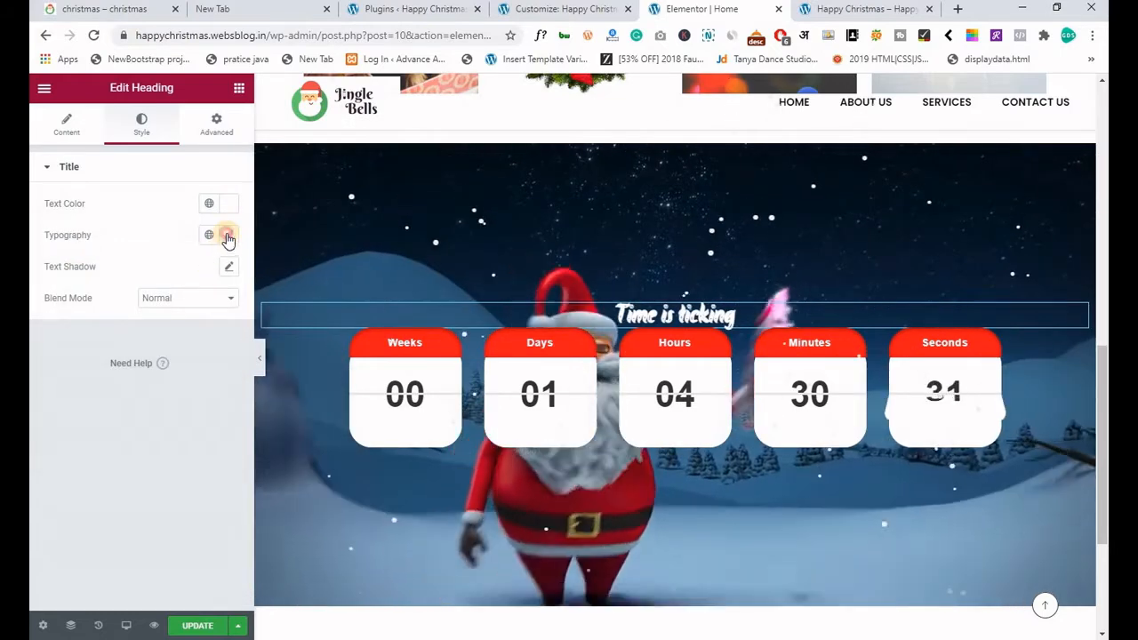
Set the "Time is ticking" heading's font size to 100 px.
click(228, 234)
text(60)
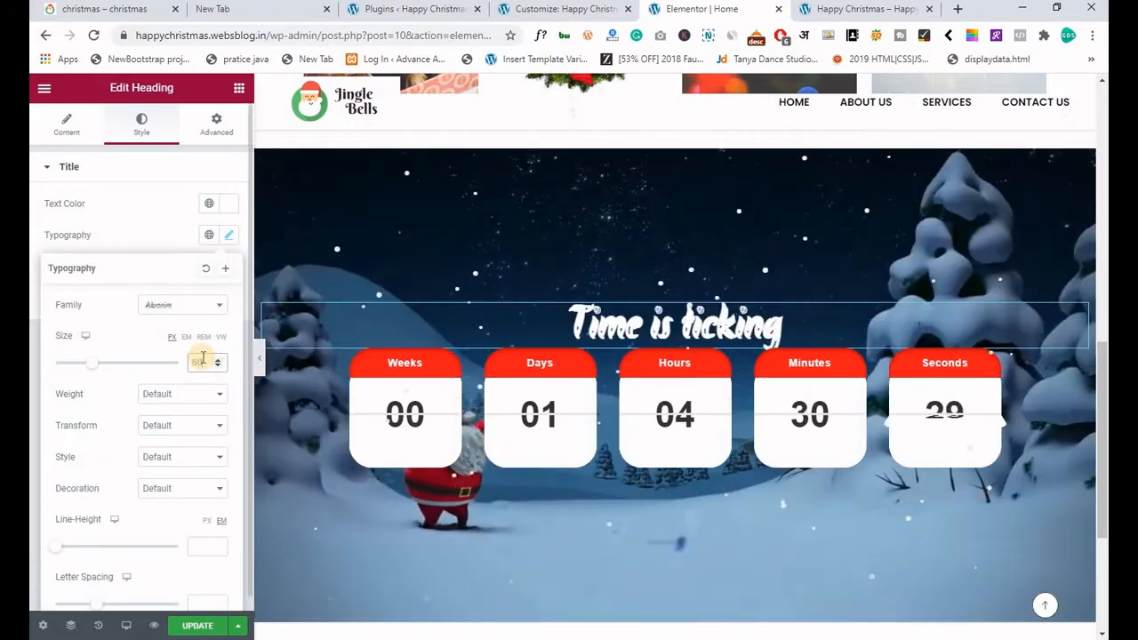
key(BackSpace)
key(BackSpace)
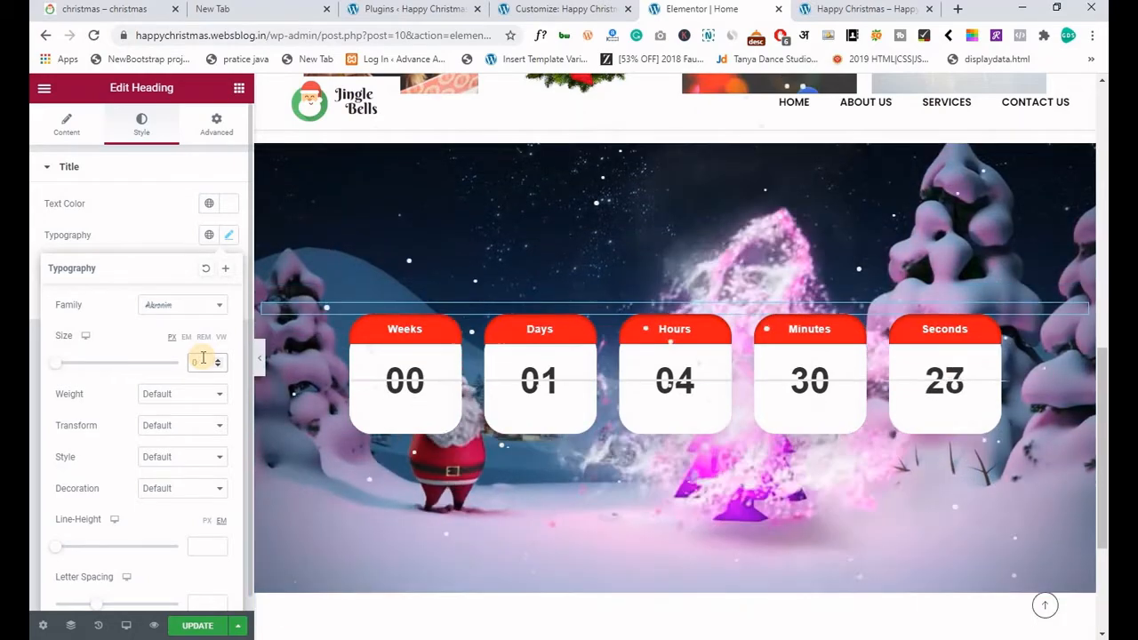
text(100)
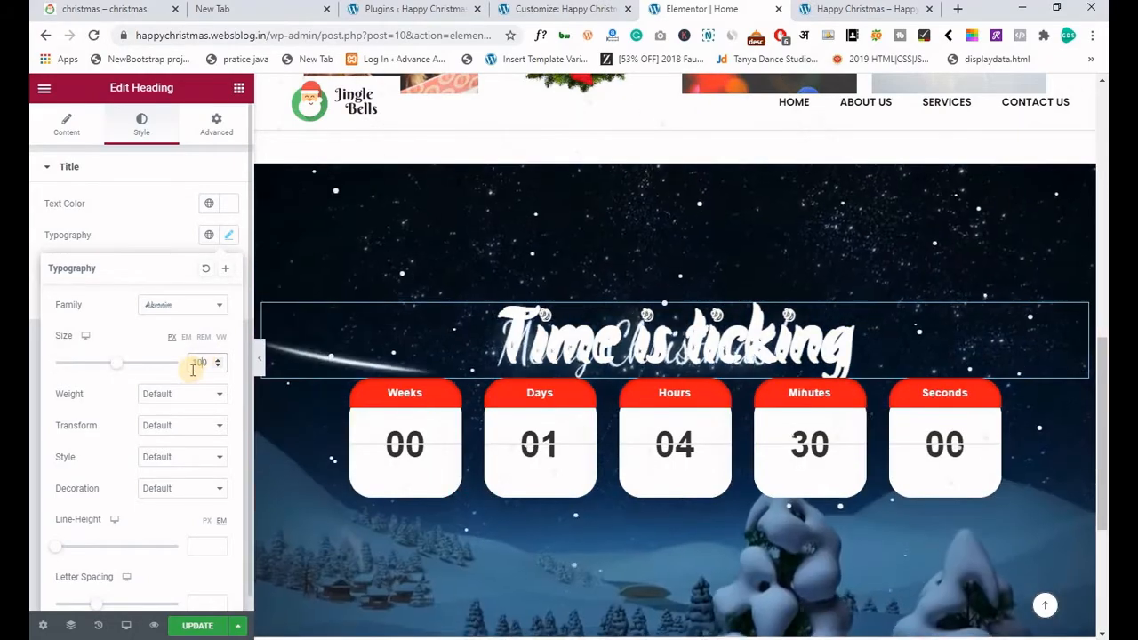
Give the "Time is ticking" heading a bottom padding of 4% with 0 on the other sides, and update the page.
click(227, 236)
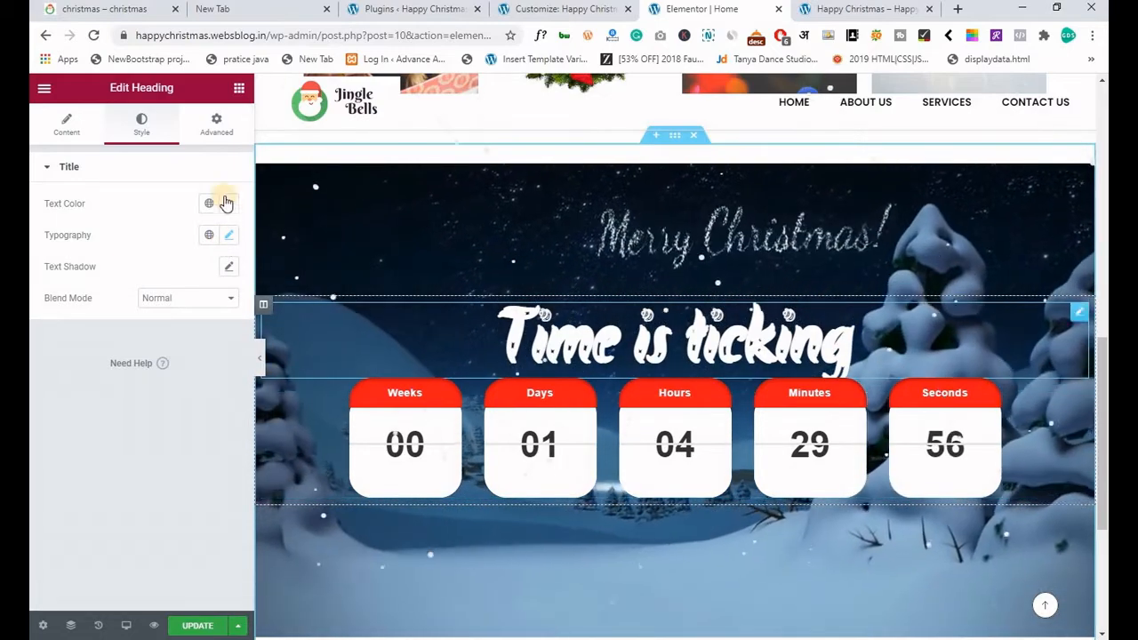
click(216, 124)
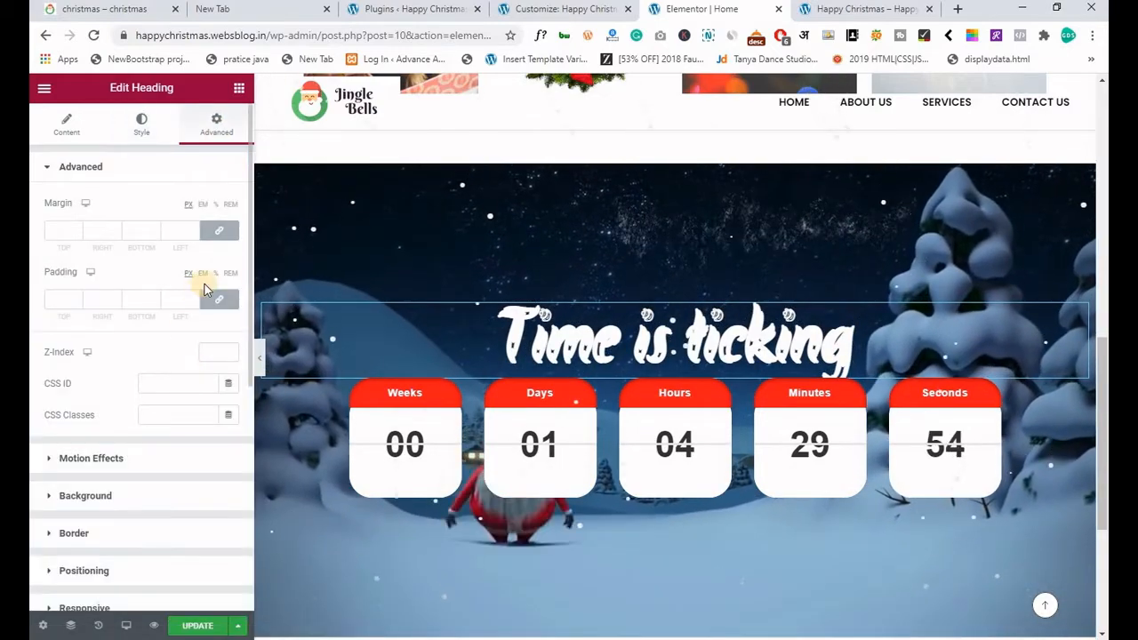
click(213, 301)
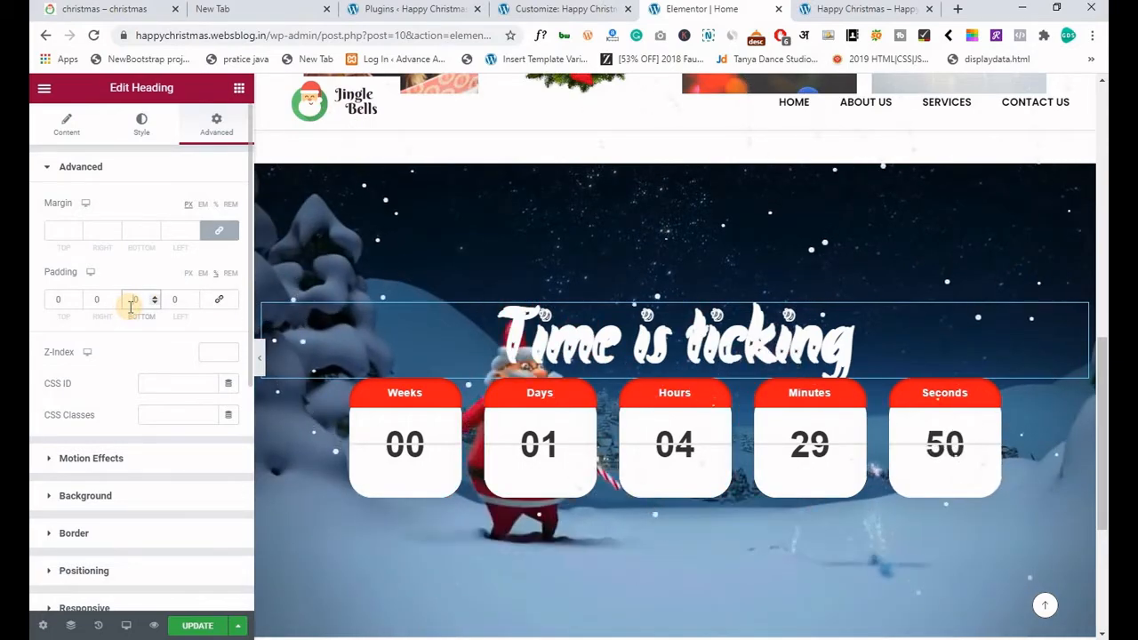
key(Up)
key(Up)
key(Up)
key(Up)
key(Up)
key(Down)
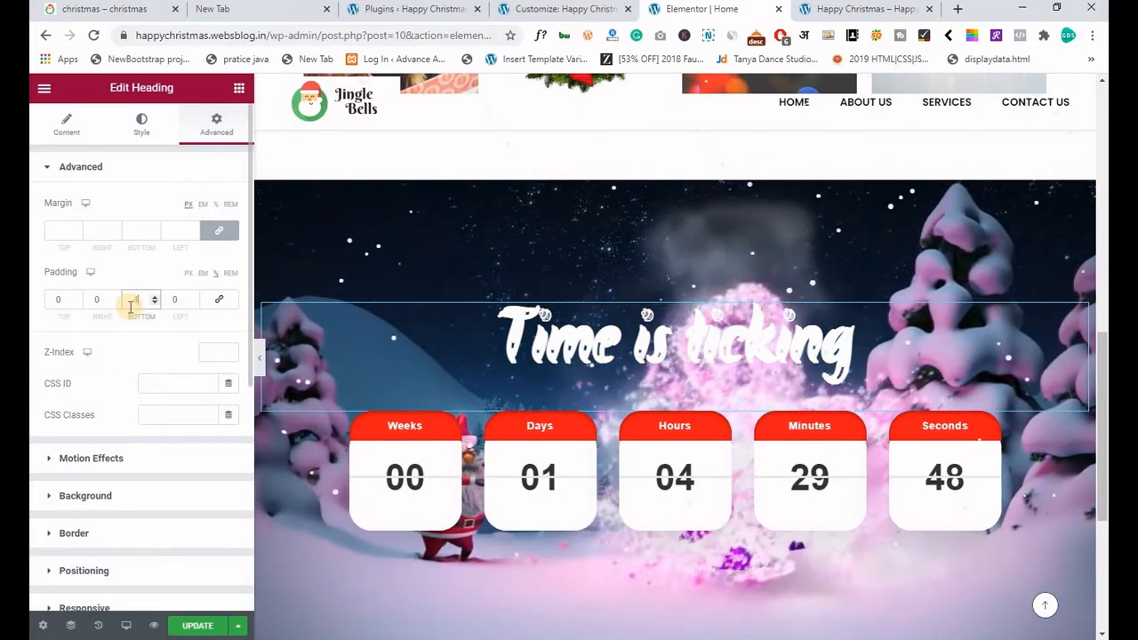
click(193, 626)
Reload the live home page and check the "Time is ticking" heading and its spacing above the countdown.
click(834, 11)
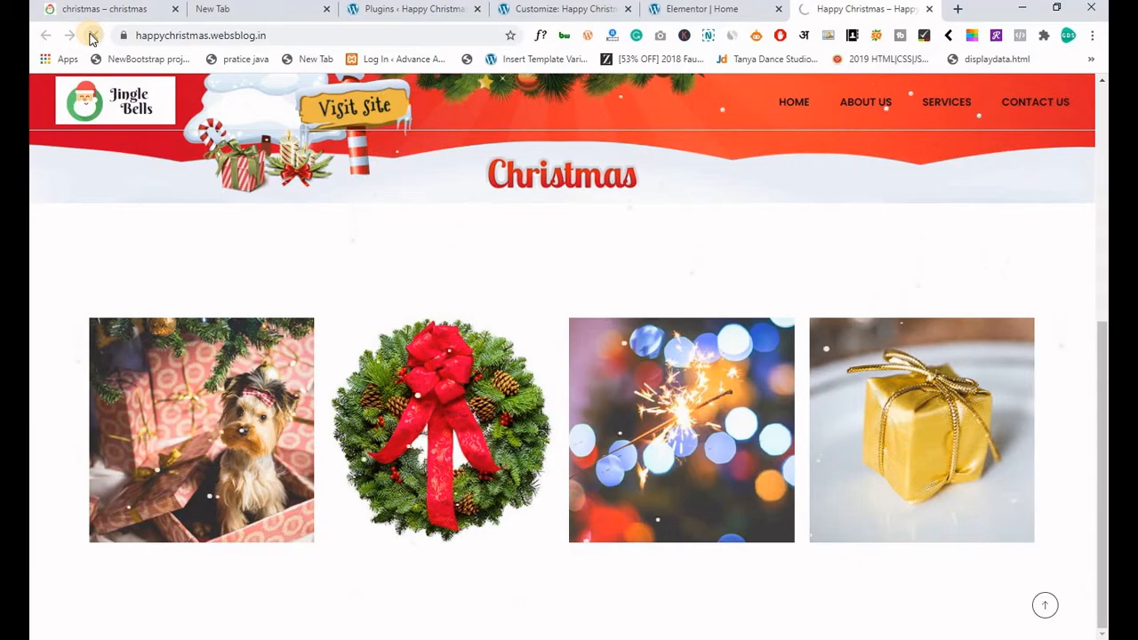
scroll(30, 206, down, 7)
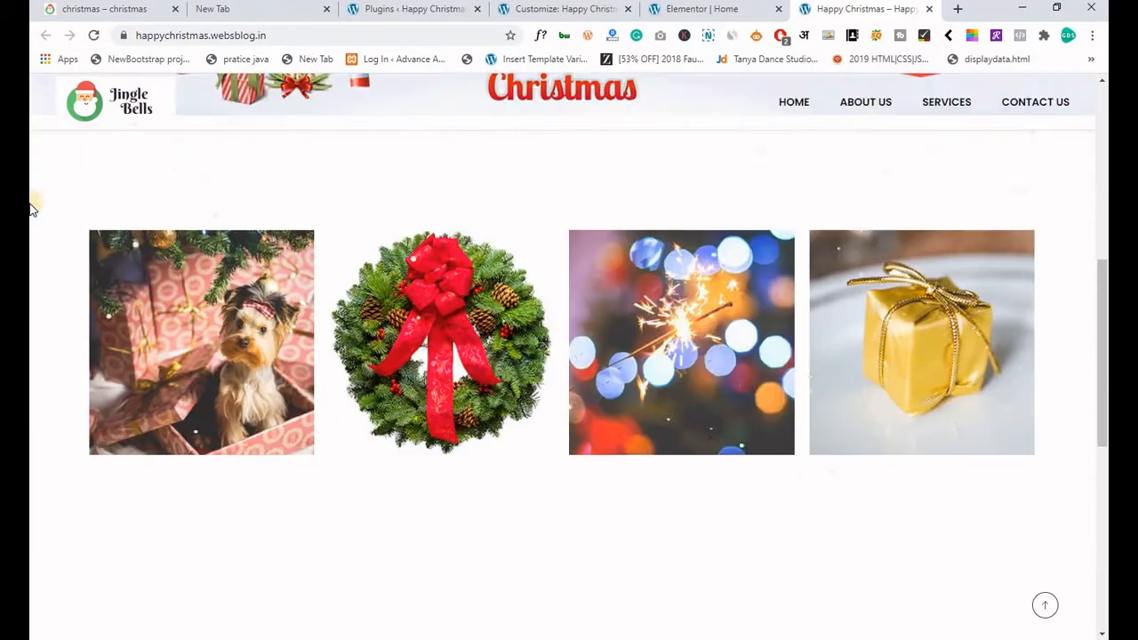
scroll(30, 206, up, 2)
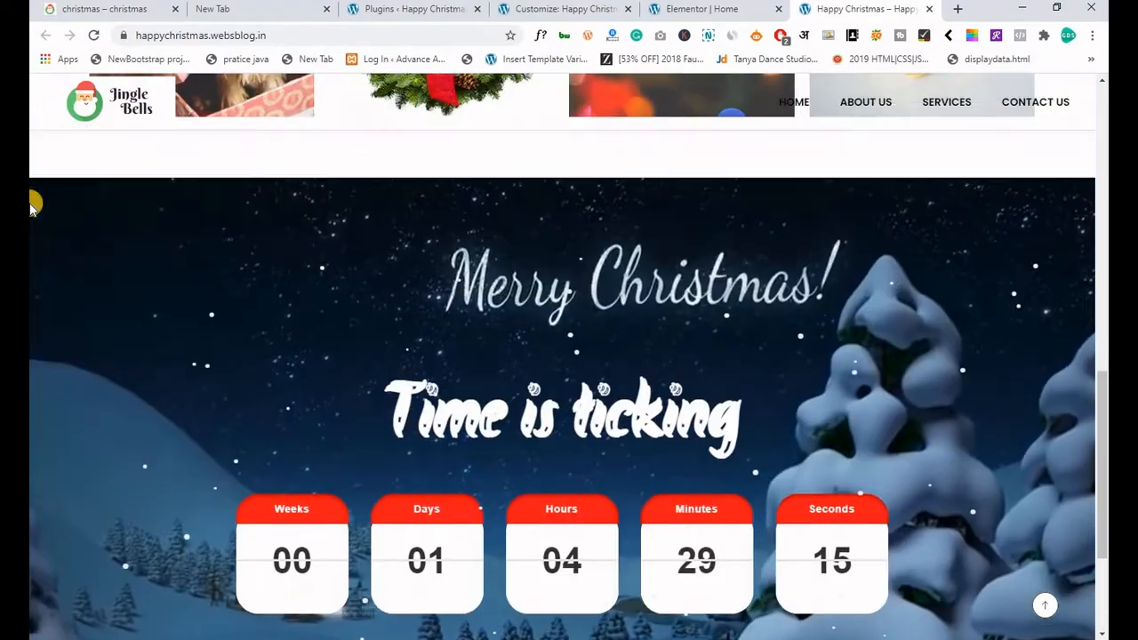
scroll(31, 206, down, 2)
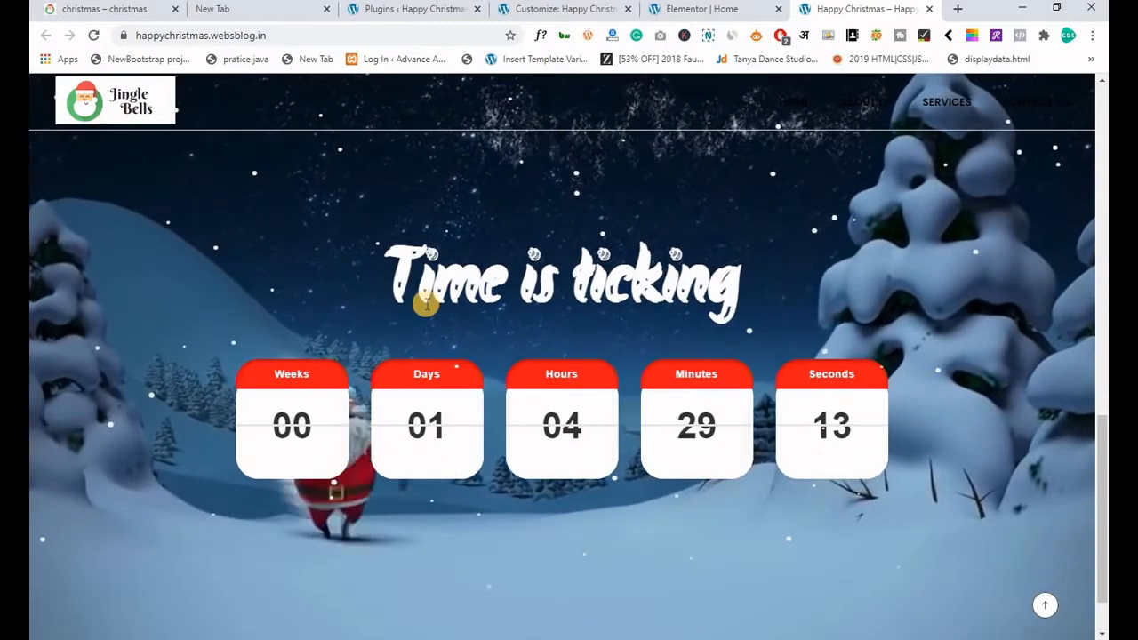
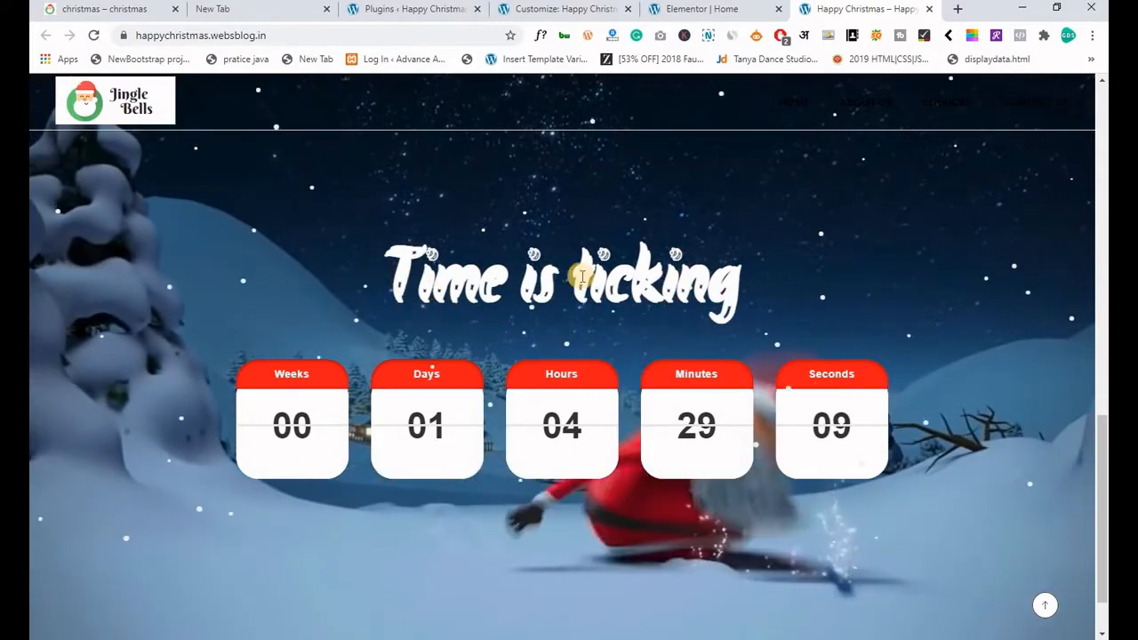
scroll(86, 355, up, 3)
scroll(85, 351, down, 2)
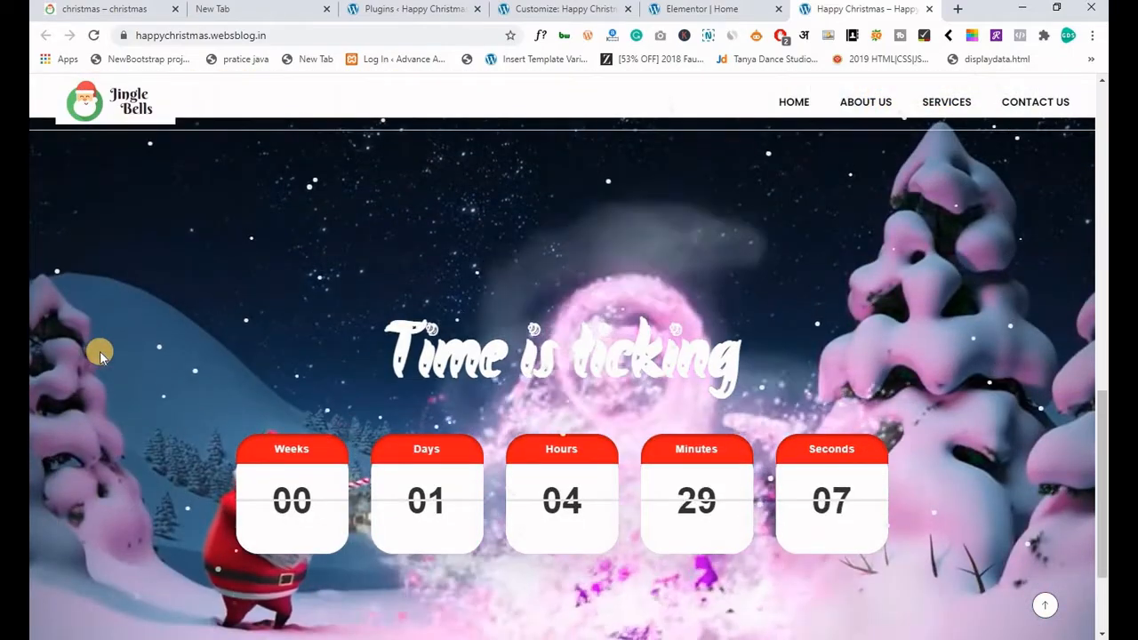
scroll(96, 343, down, 2)
scroll(96, 343, up, 3)
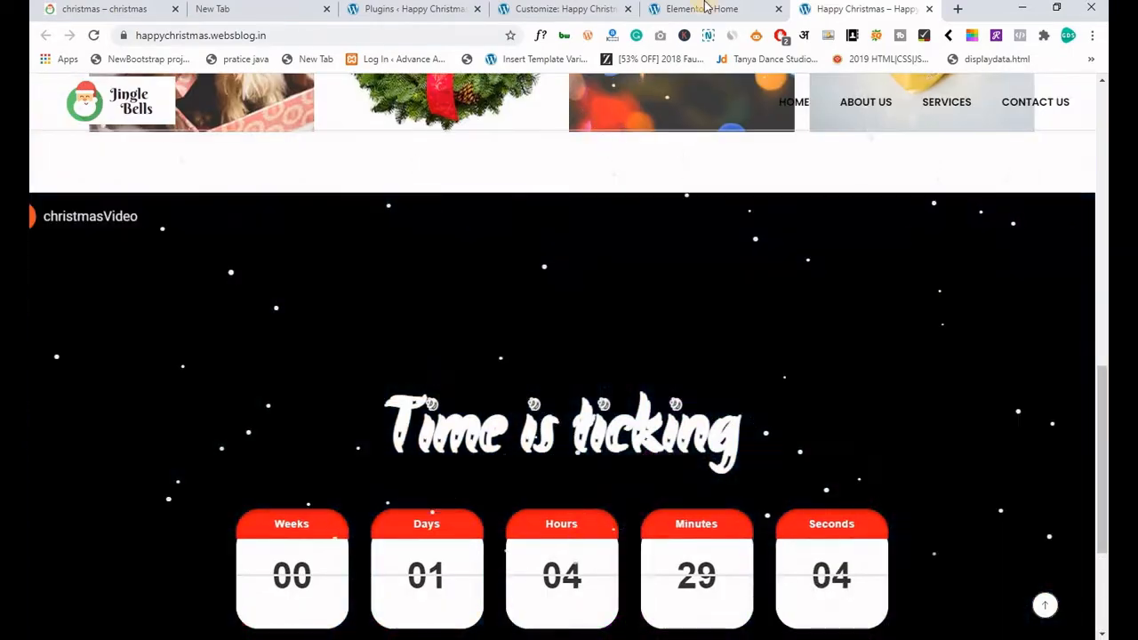
Find the Santa section below the countdown on the reference site and copy its "ho ho ho!" heading text.
click(707, 8)
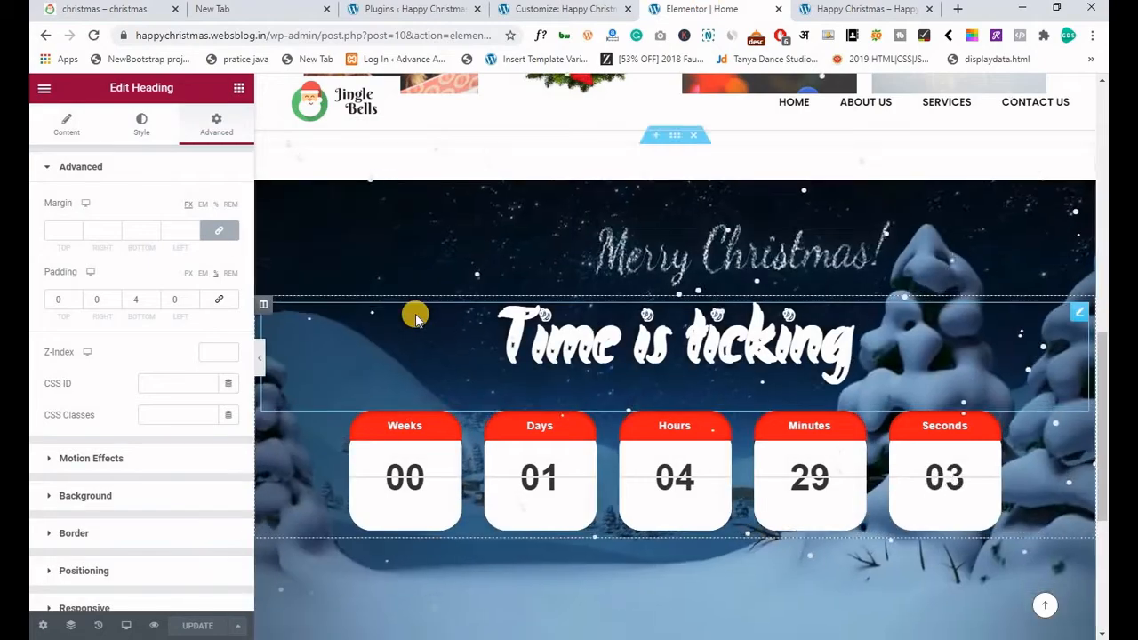
scroll(416, 315, down, 3)
scroll(415, 313, down, 1)
click(104, 9)
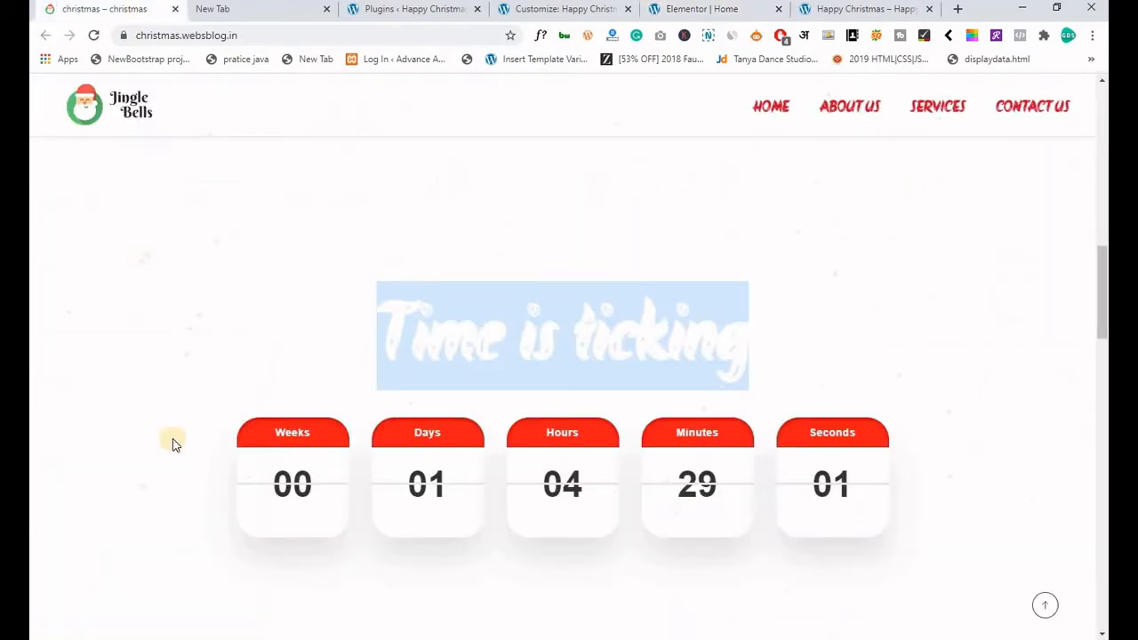
scroll(204, 468, down, 6)
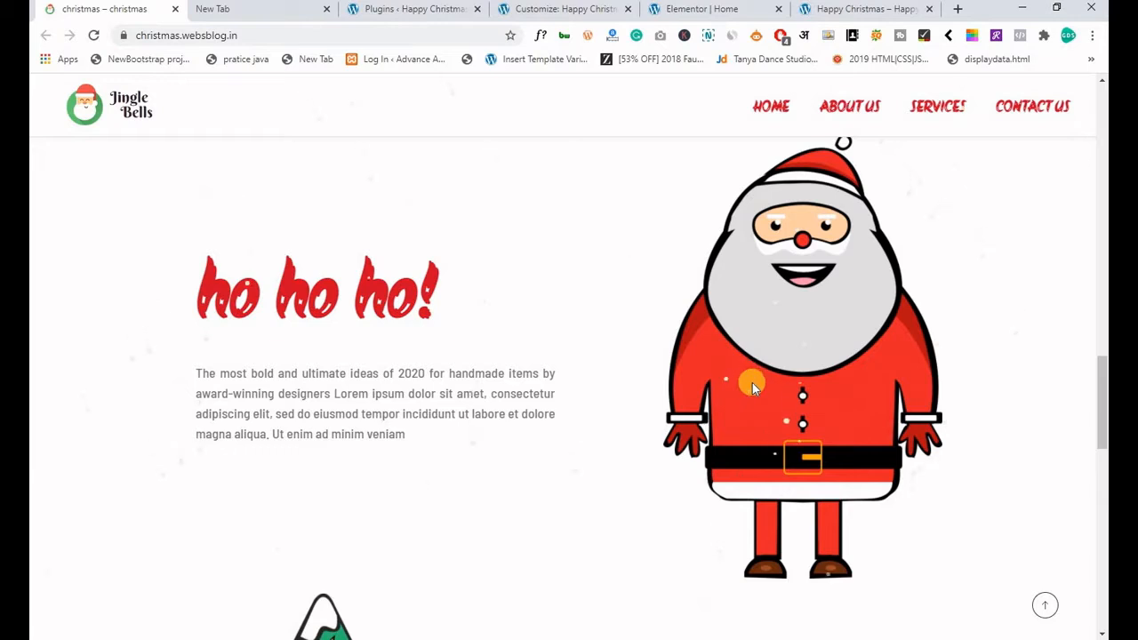
drag(209, 283, 456, 300)
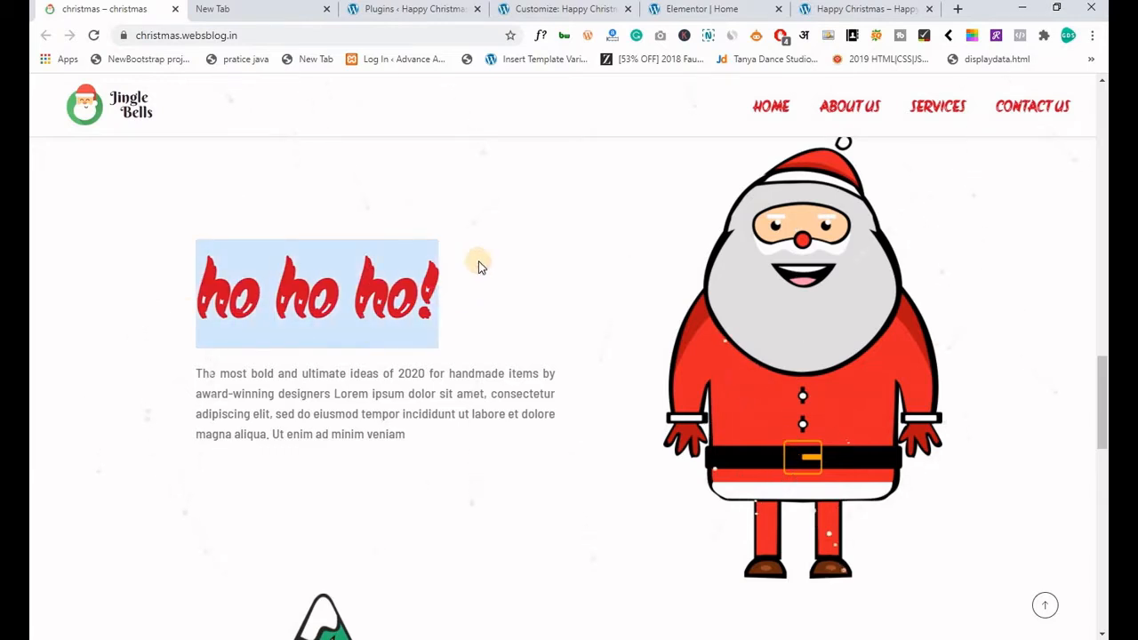
Add a two-column section below the countdown in the Elementor page and place a "ho ho ho!" heading in its first column.
click(707, 10)
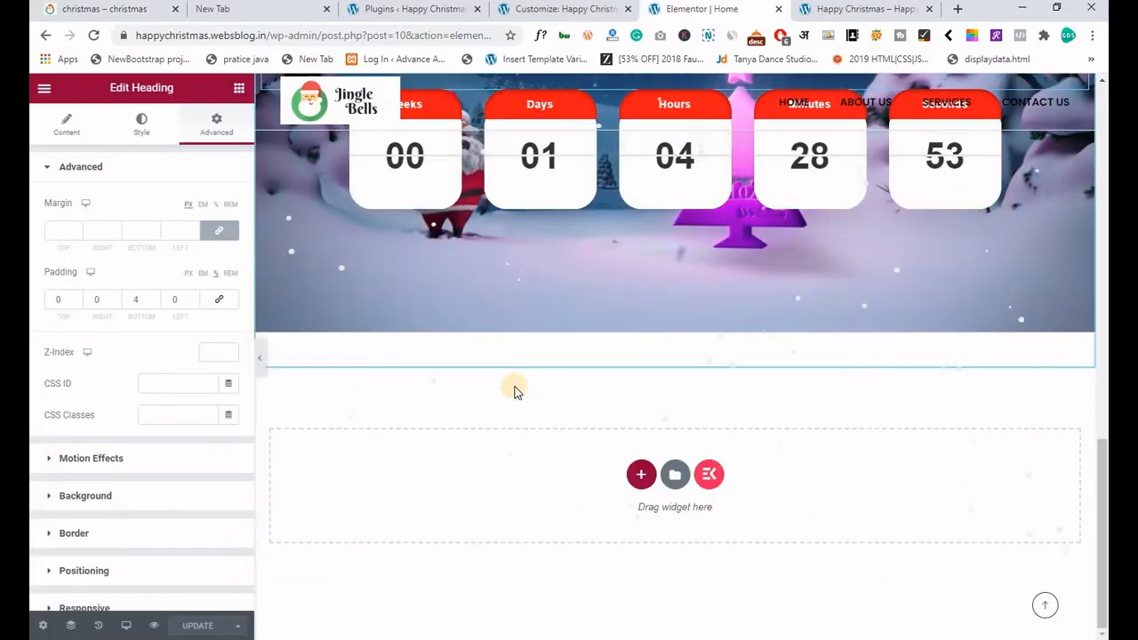
click(641, 474)
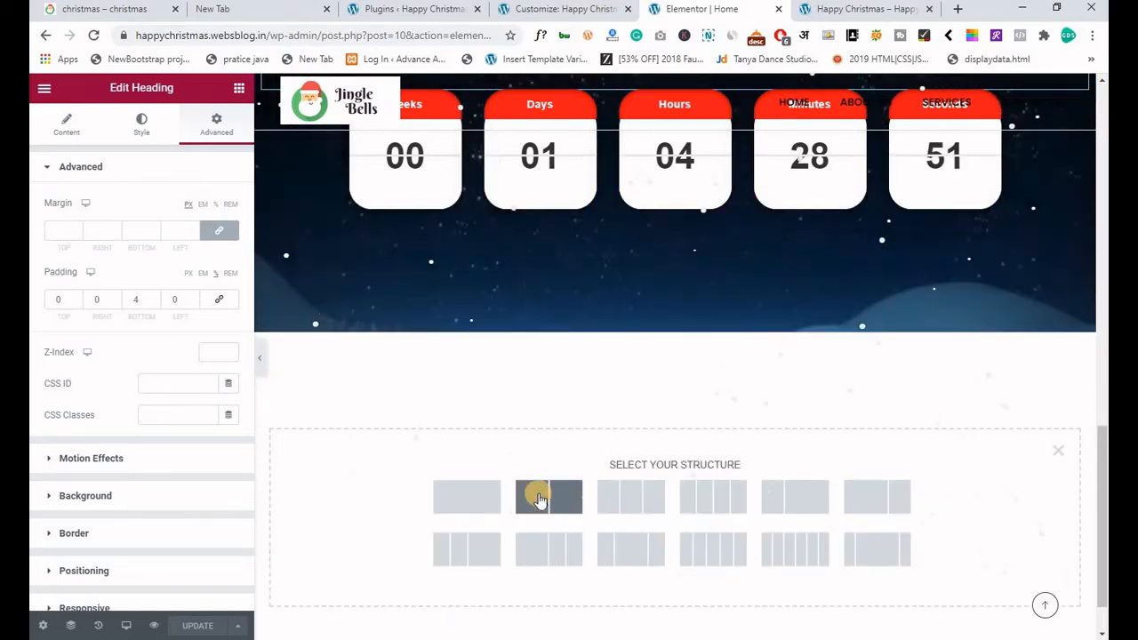
click(549, 496)
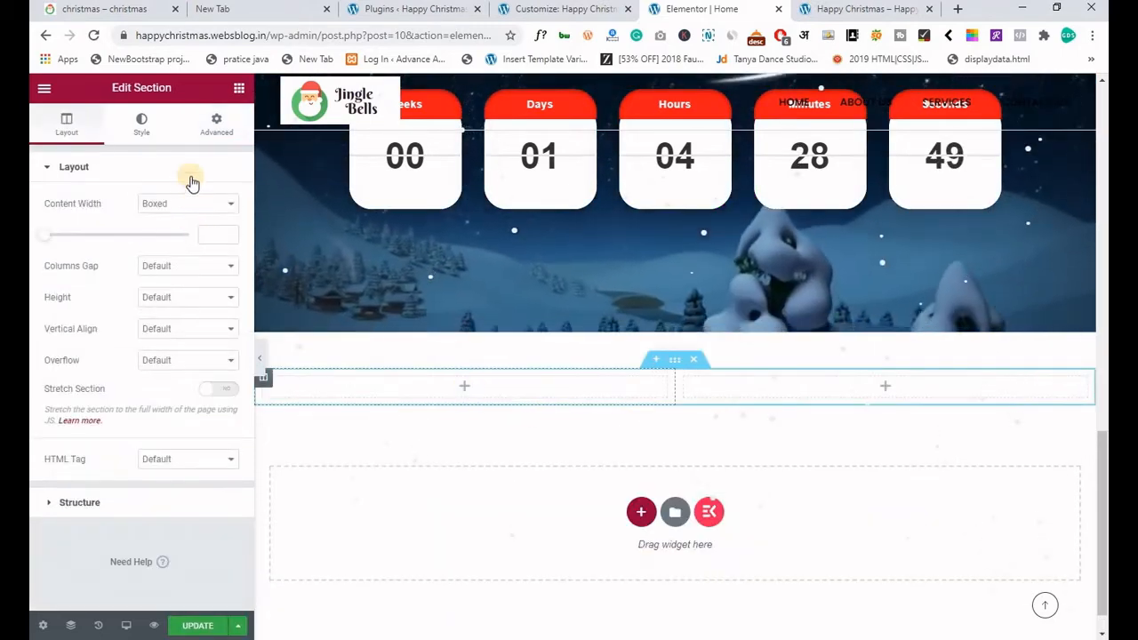
drag(187, 201, 414, 373)
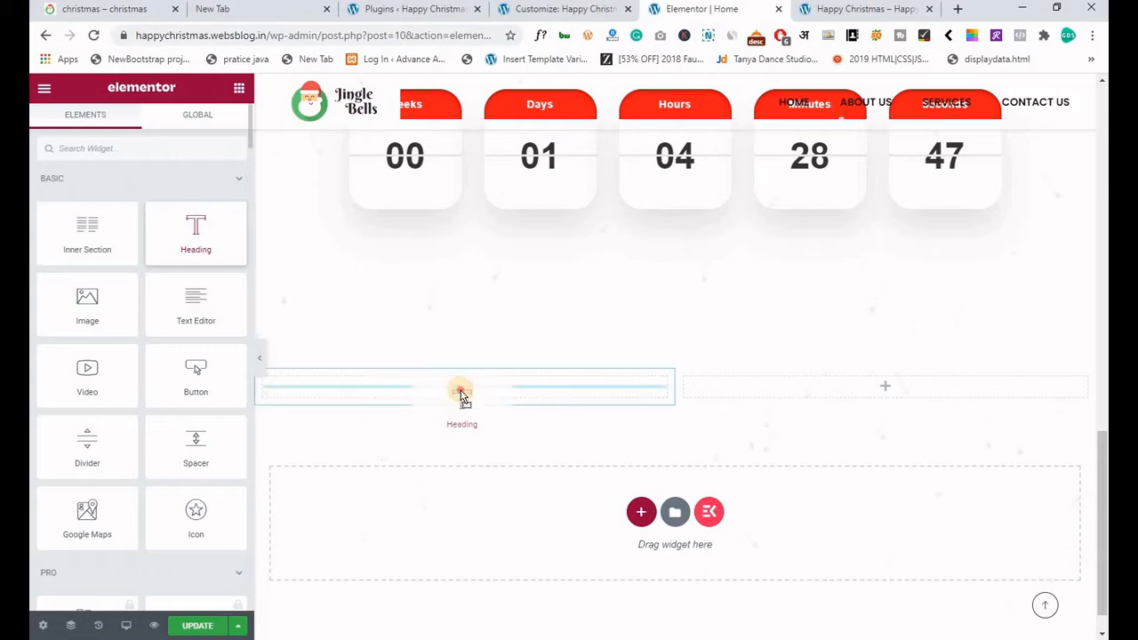
drag(147, 395, 413, 383)
triple_click(163, 257)
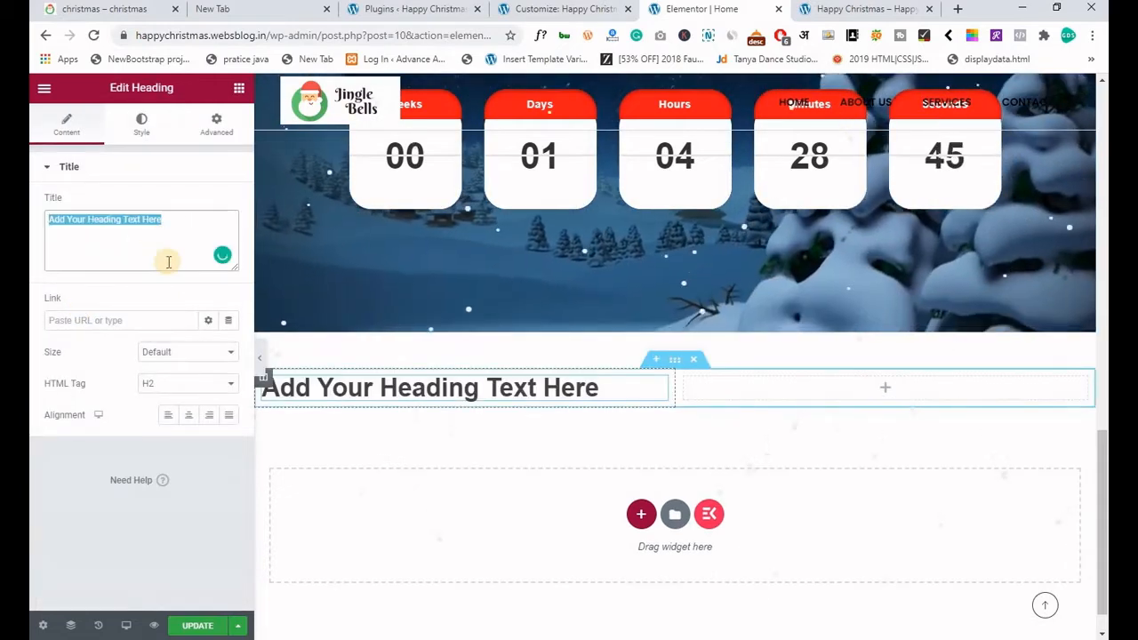
text(ho ho ho!)
Copy the paragraph beneath the "ho ho ho!" heading on the reference site.
click(117, 11)
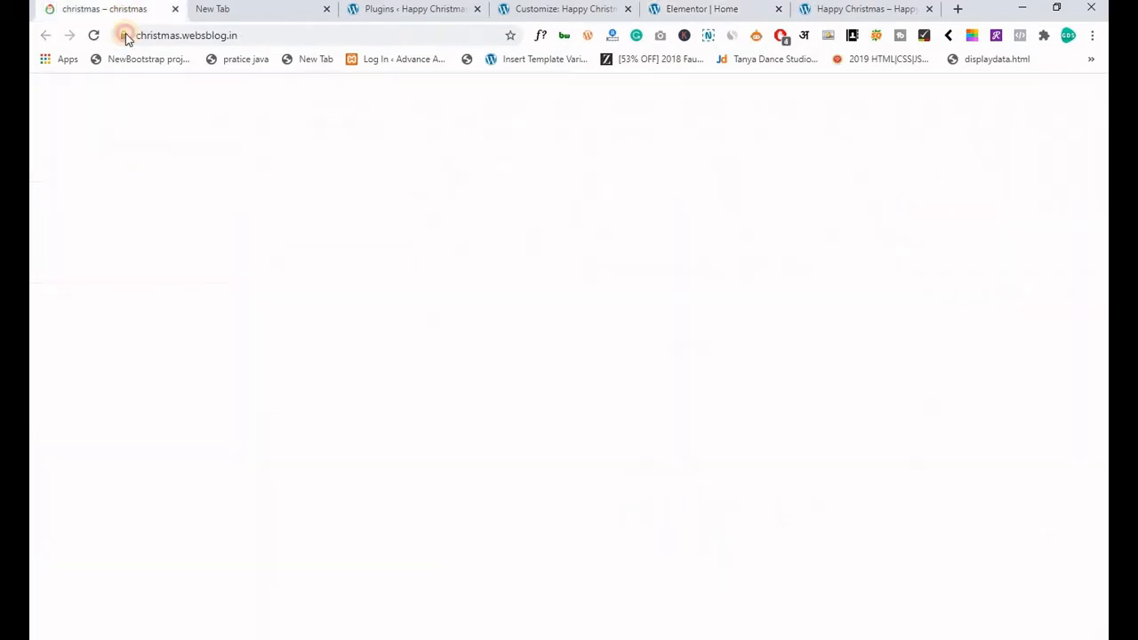
drag(198, 382, 451, 453)
key(ctrl+c)
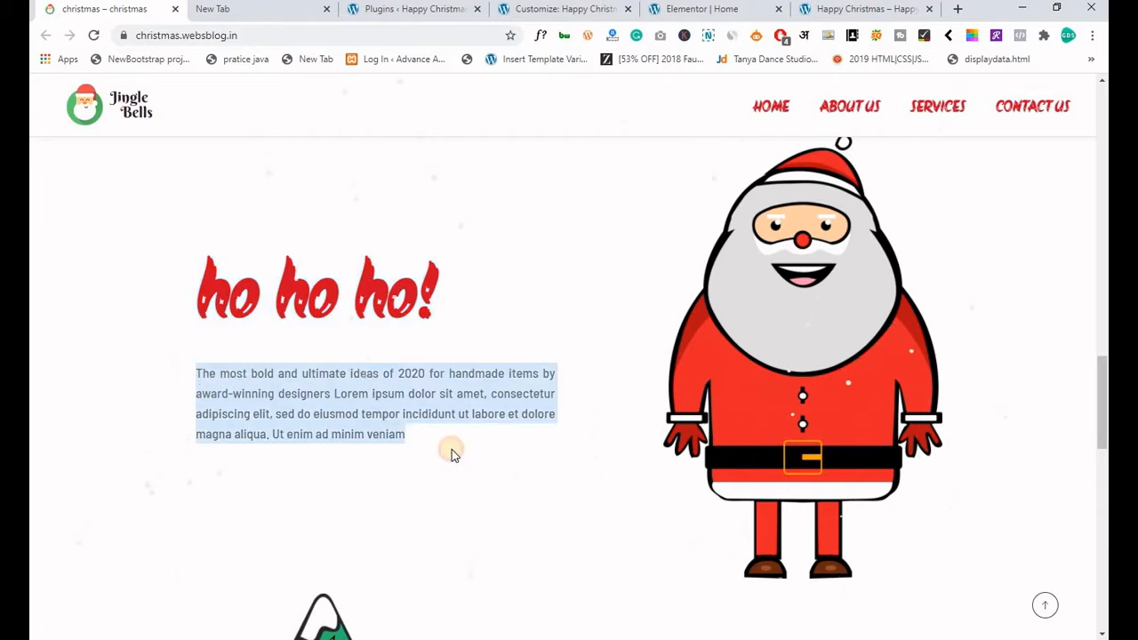
Add a Text Editor widget under the "ho ho ho!" heading in the Elementor page, replace its placeholder with the copied paragraph, and update the page.
click(663, 13)
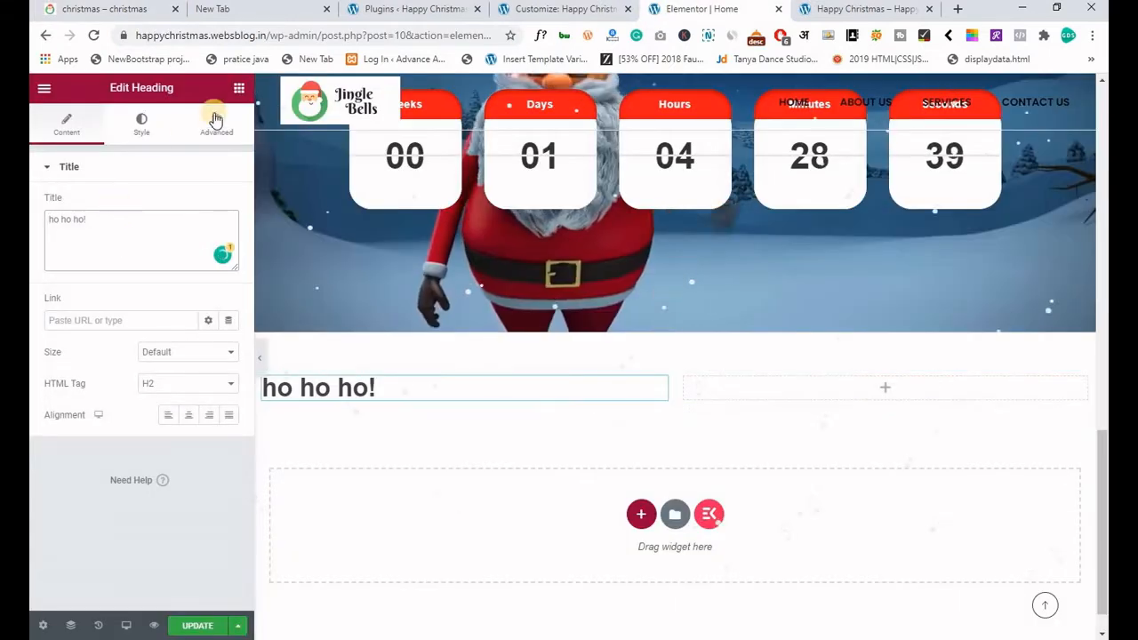
click(238, 87)
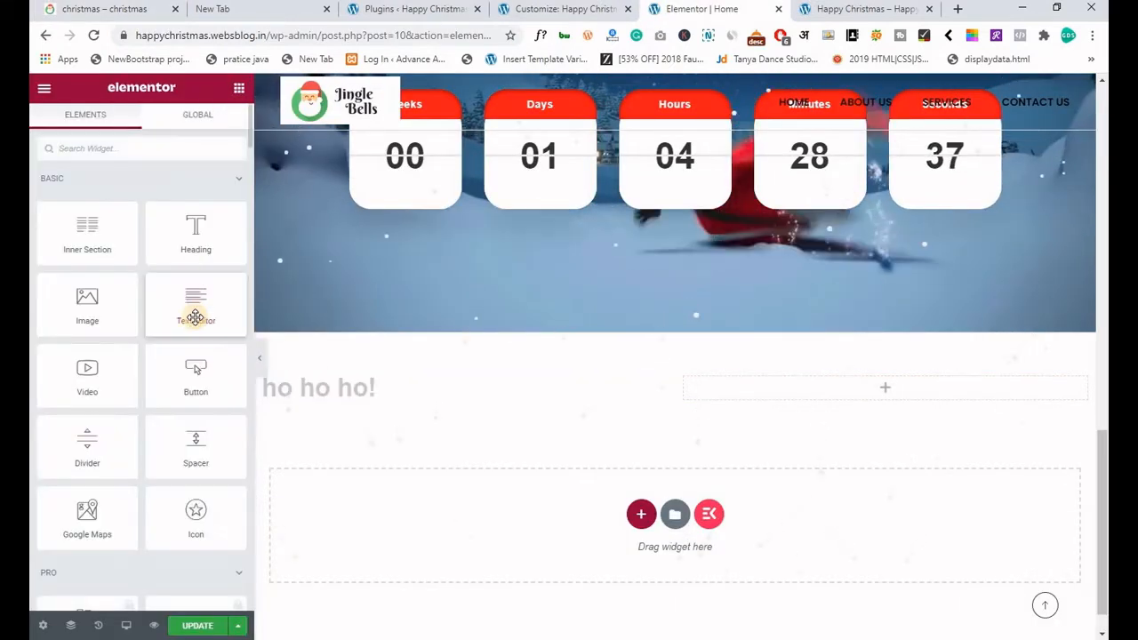
drag(196, 317, 348, 401)
drag(272, 404, 263, 410)
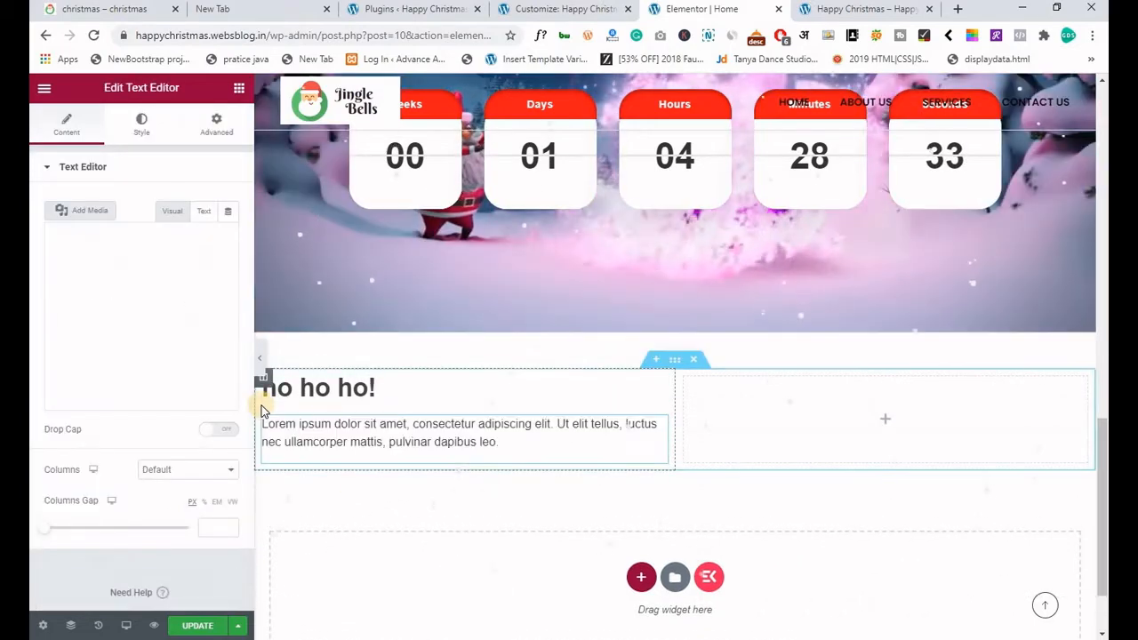
click(204, 211)
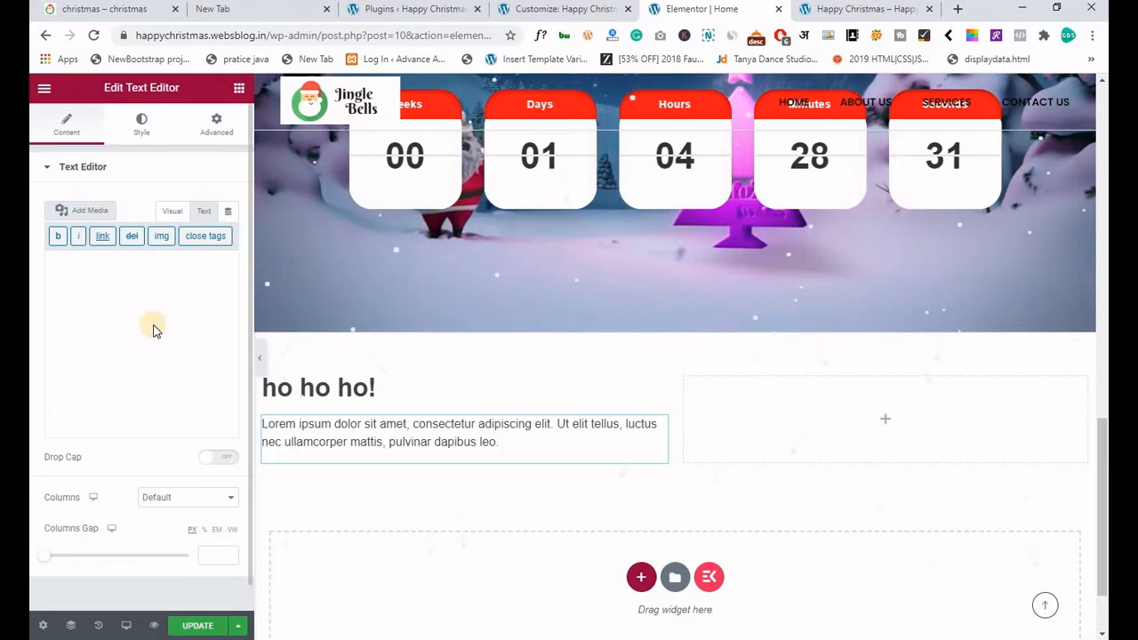
triple_click(141, 327)
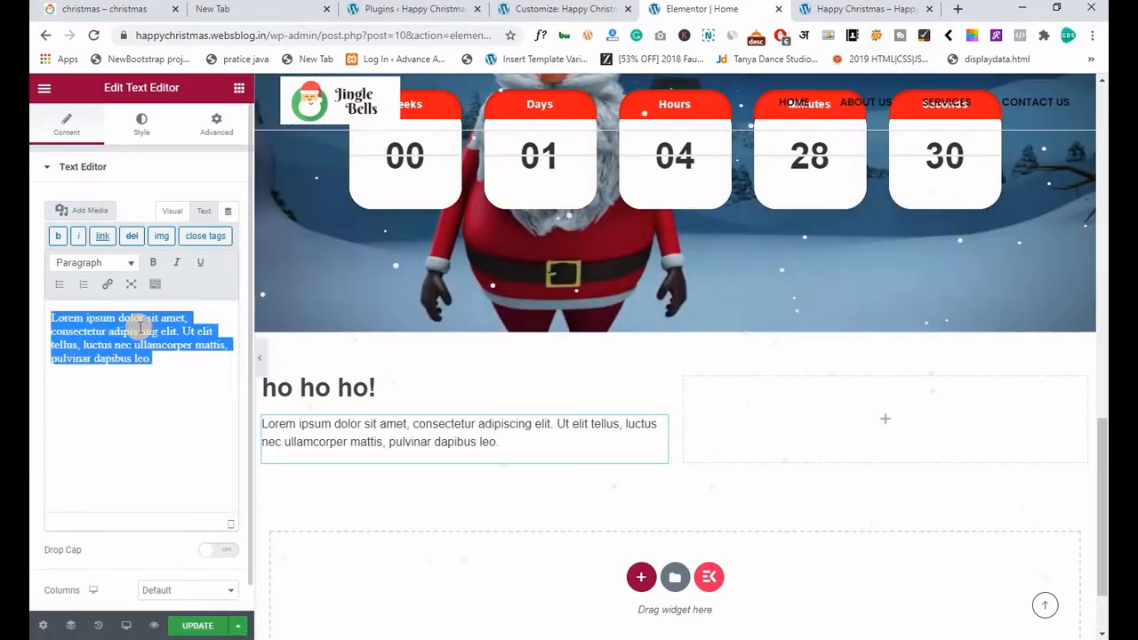
key(ctrl+v)
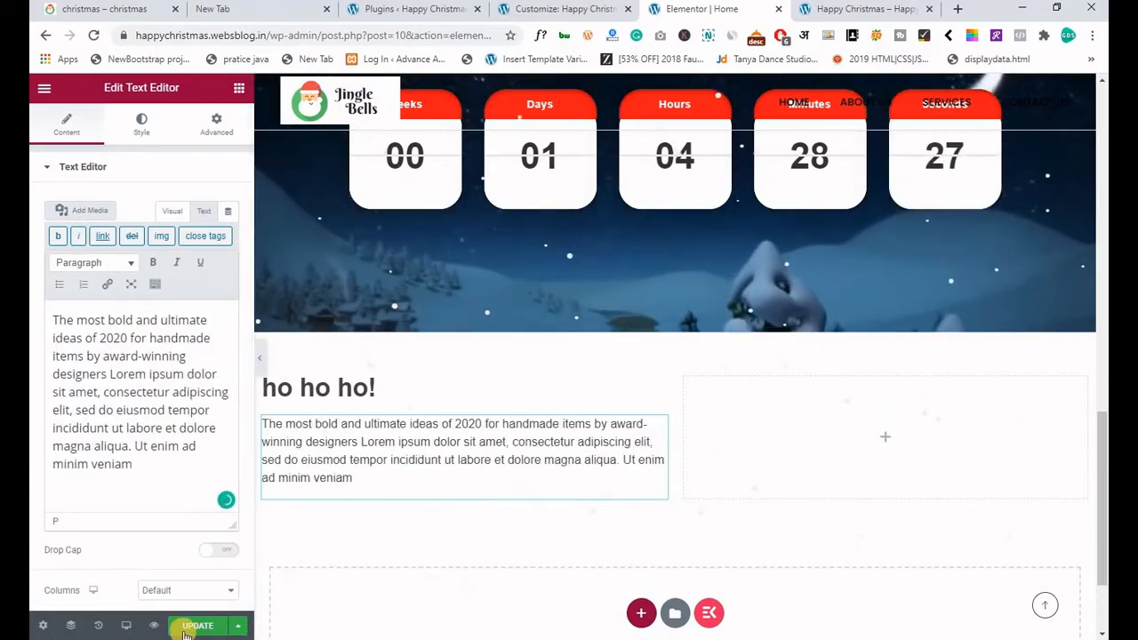
click(185, 627)
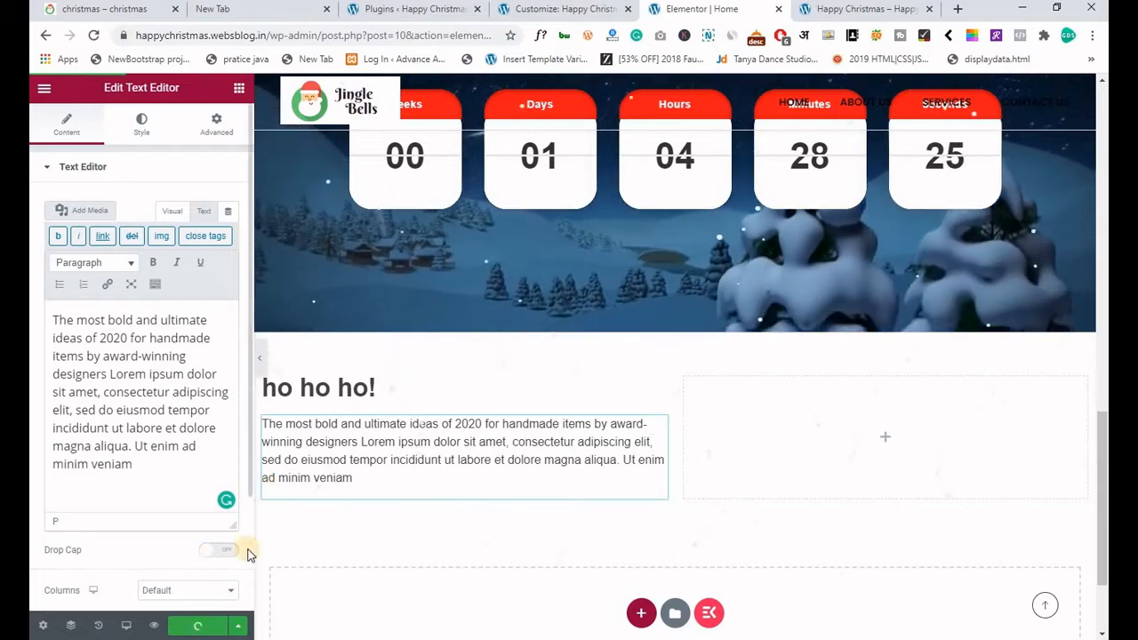
Copy the "Time is ticking" heading and paste its style onto the "ho ho ho!" heading.
scroll(509, 494, up, 3)
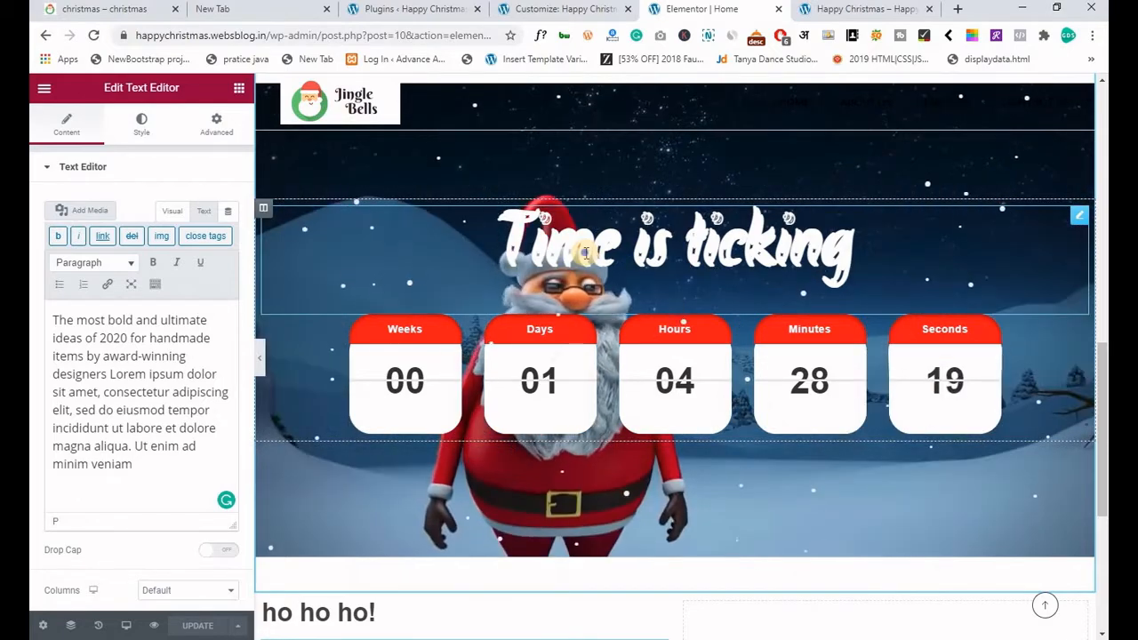
right_click(588, 255)
click(616, 323)
scroll(419, 280, down, 2)
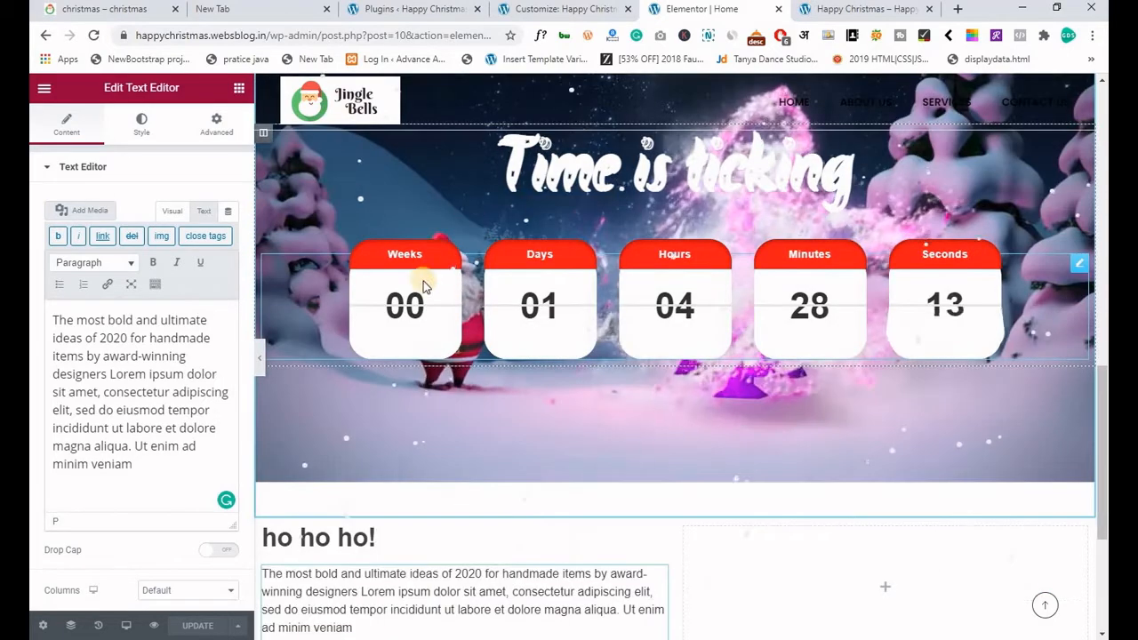
right_click(350, 466)
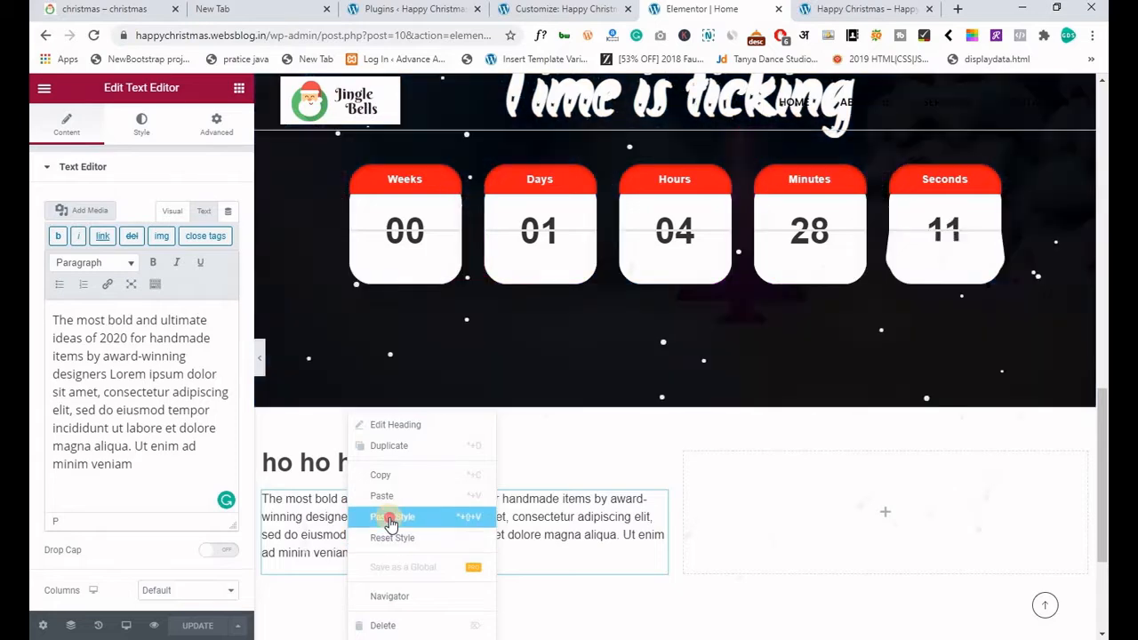
click(396, 516)
Set the text color of the "ho ho ho!" heading to #D00E27 and update the page.
scroll(382, 417, down, 2)
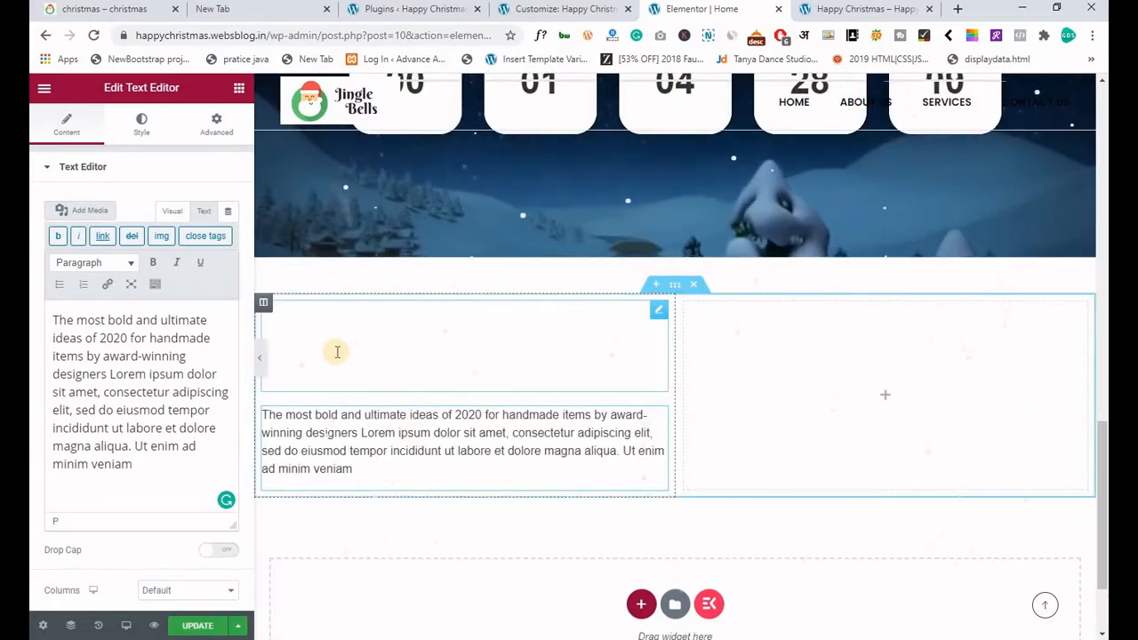
scroll(433, 349, up, 2)
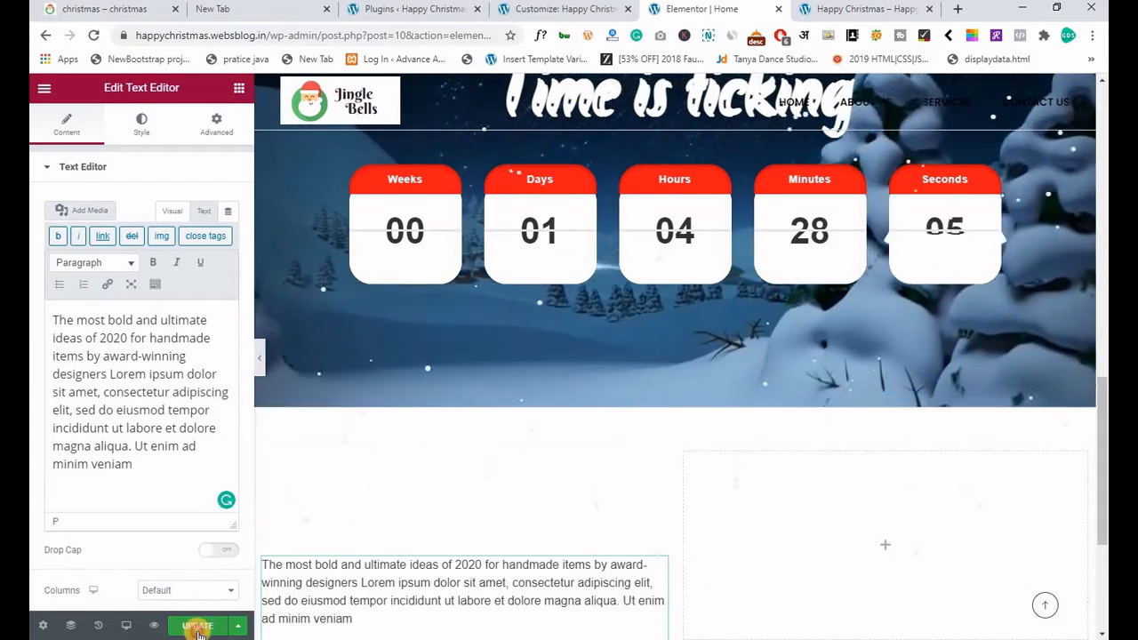
right_click(330, 417)
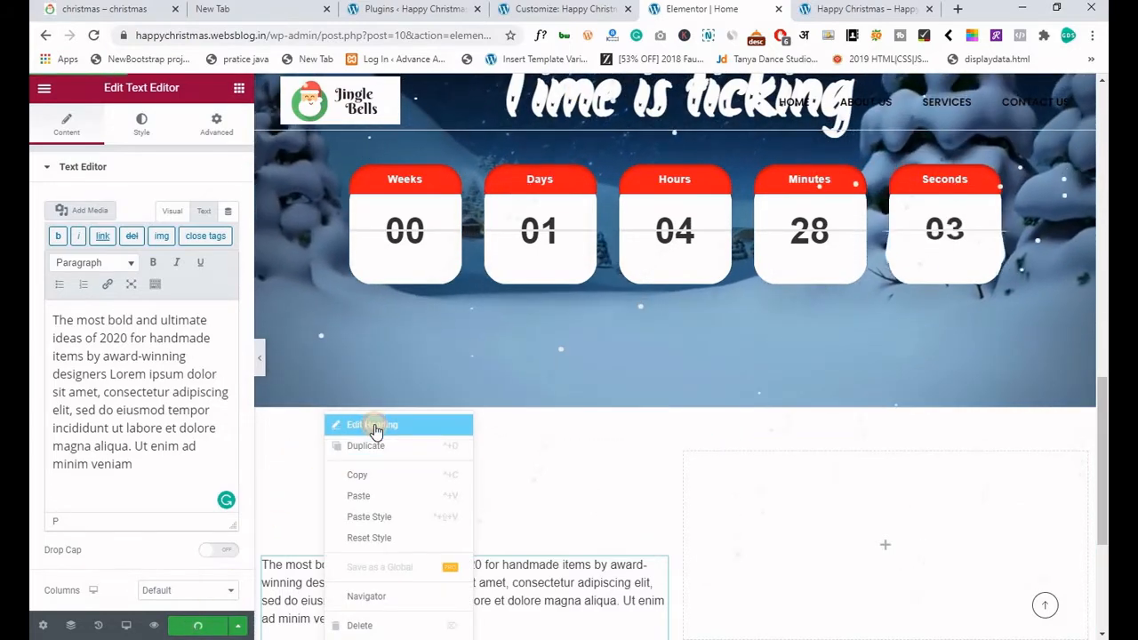
click(374, 427)
right_click(349, 415)
click(380, 422)
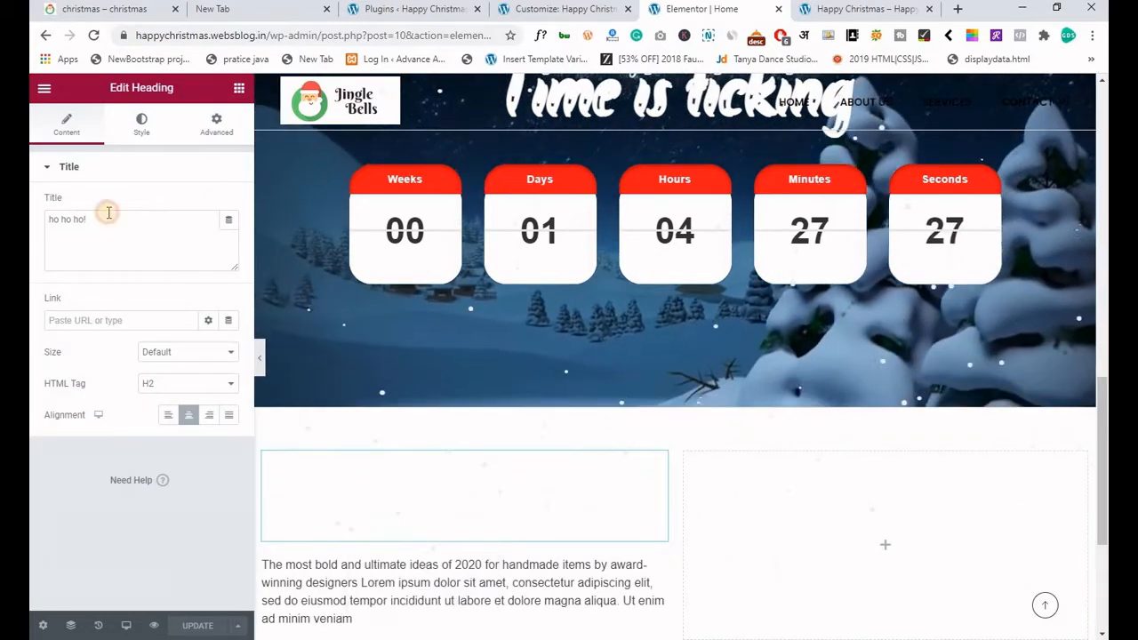
click(142, 123)
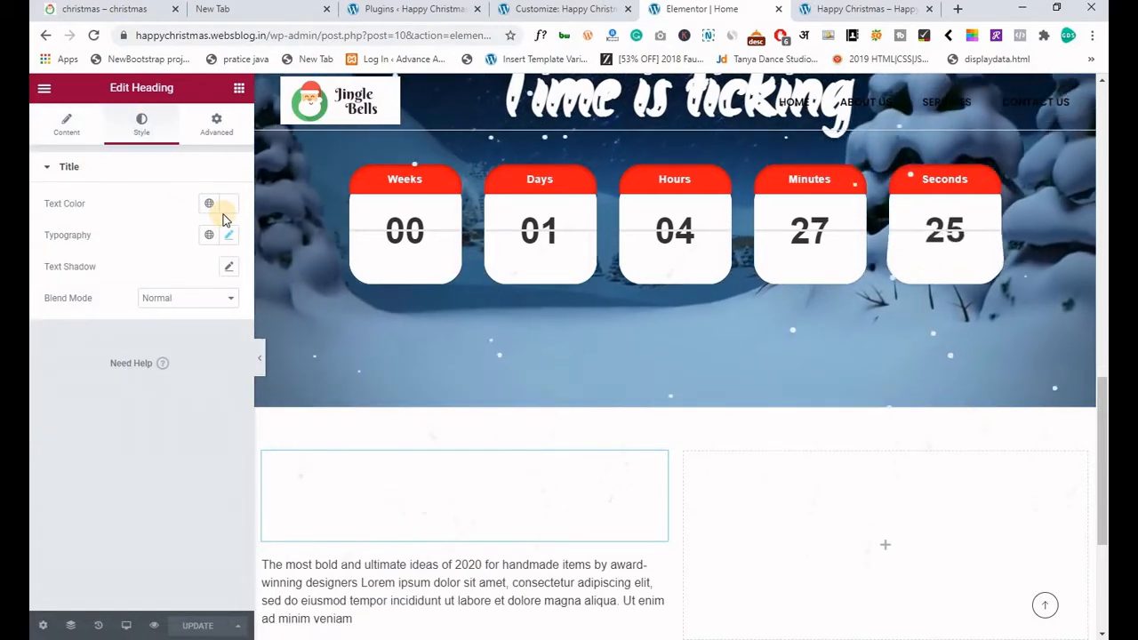
click(236, 208)
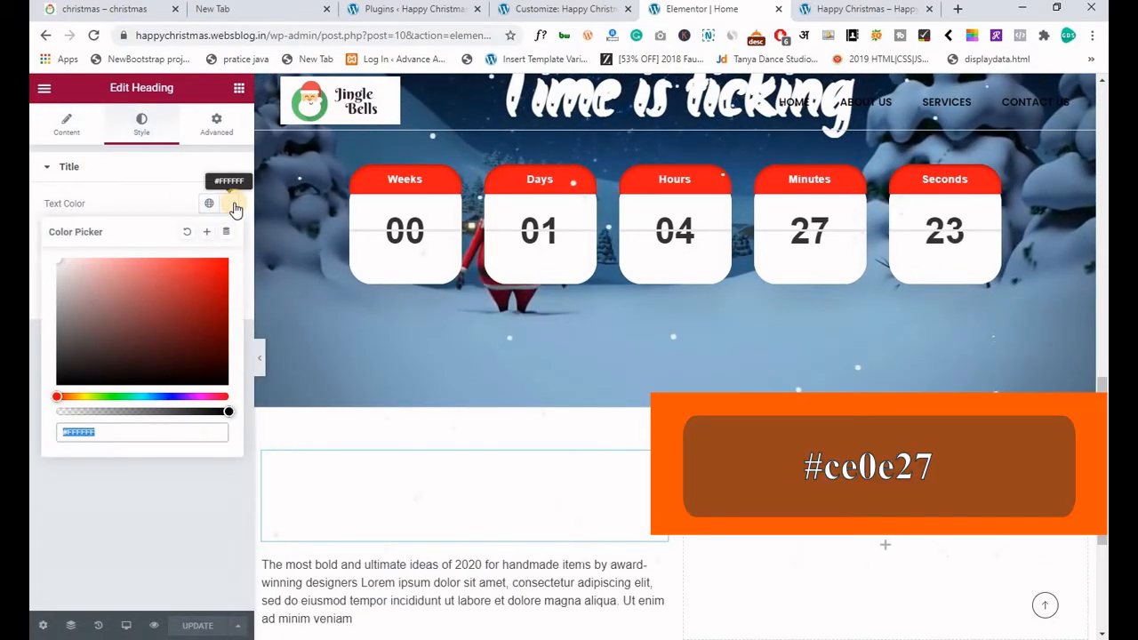
text(#CE0E27)
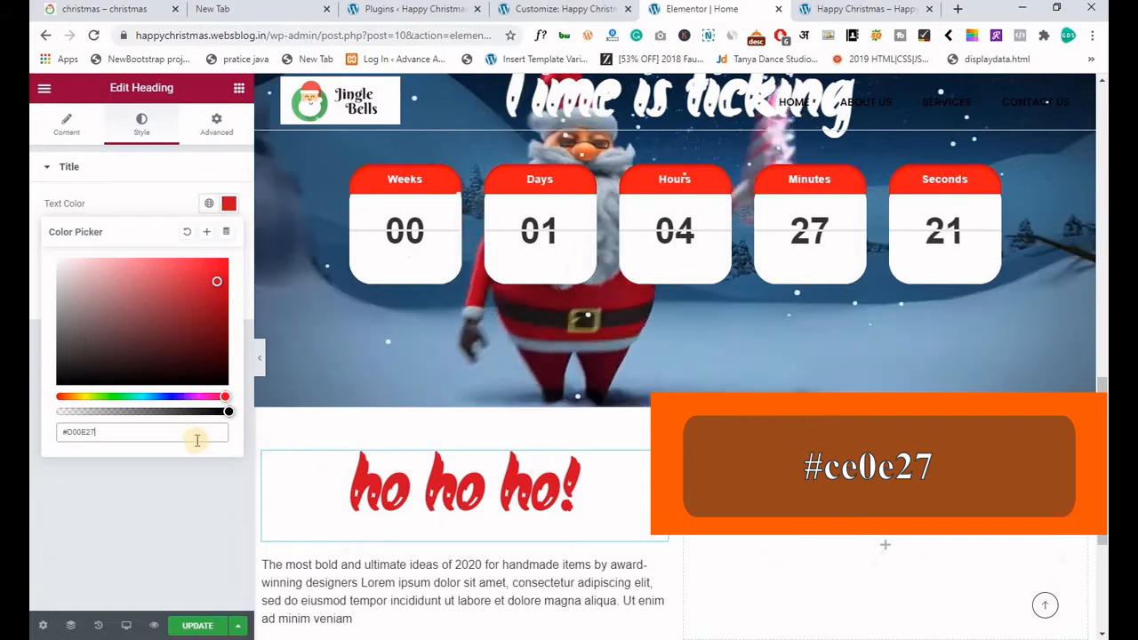
click(194, 625)
Set the text color of the paragraph under the "ho ho ho!" heading to #777.
scroll(525, 304, down, 2)
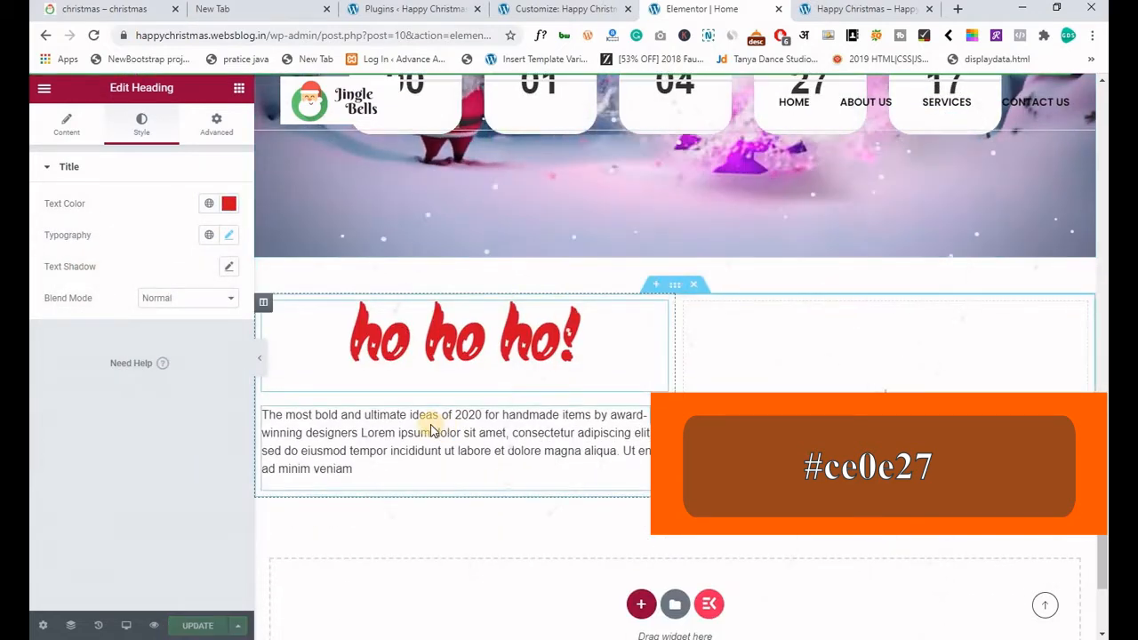
right_click(429, 426)
click(449, 425)
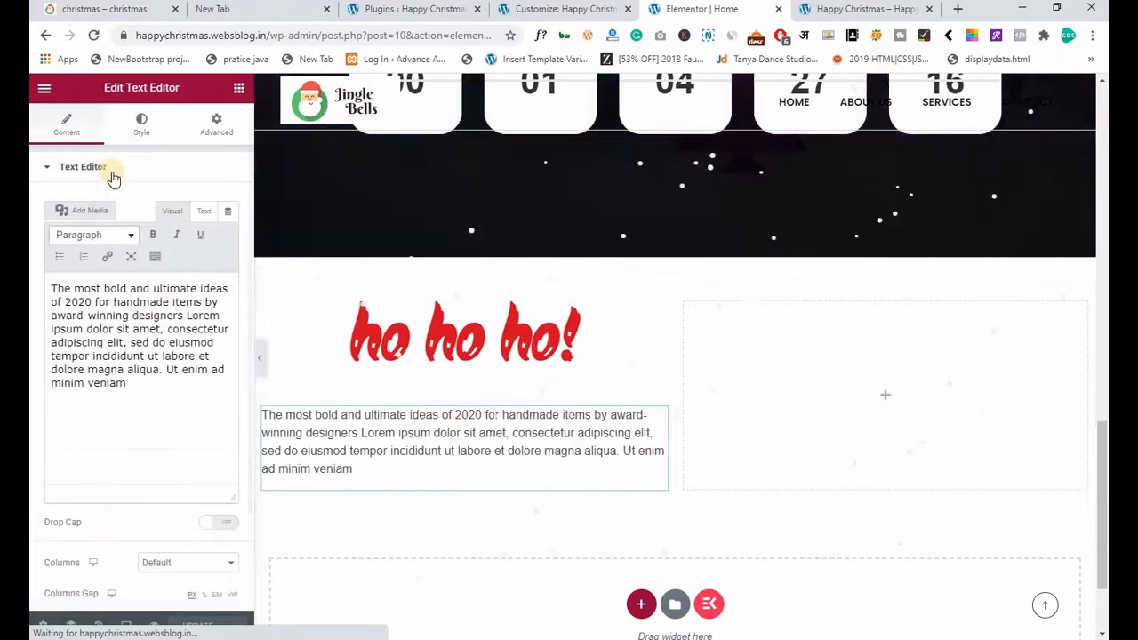
click(133, 132)
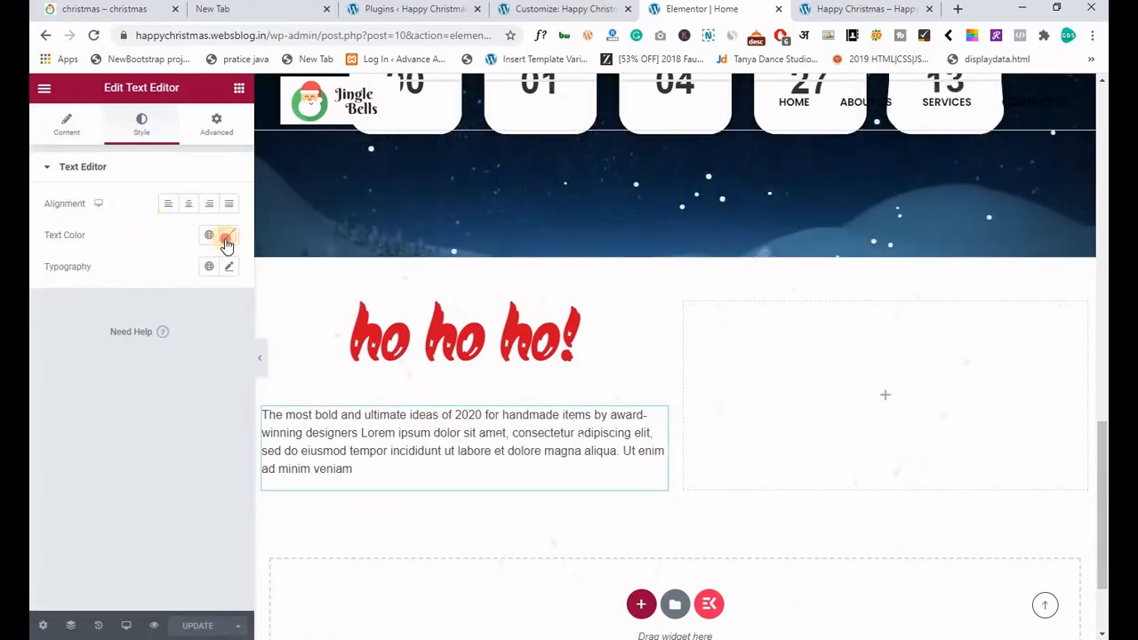
click(227, 237)
text(#)
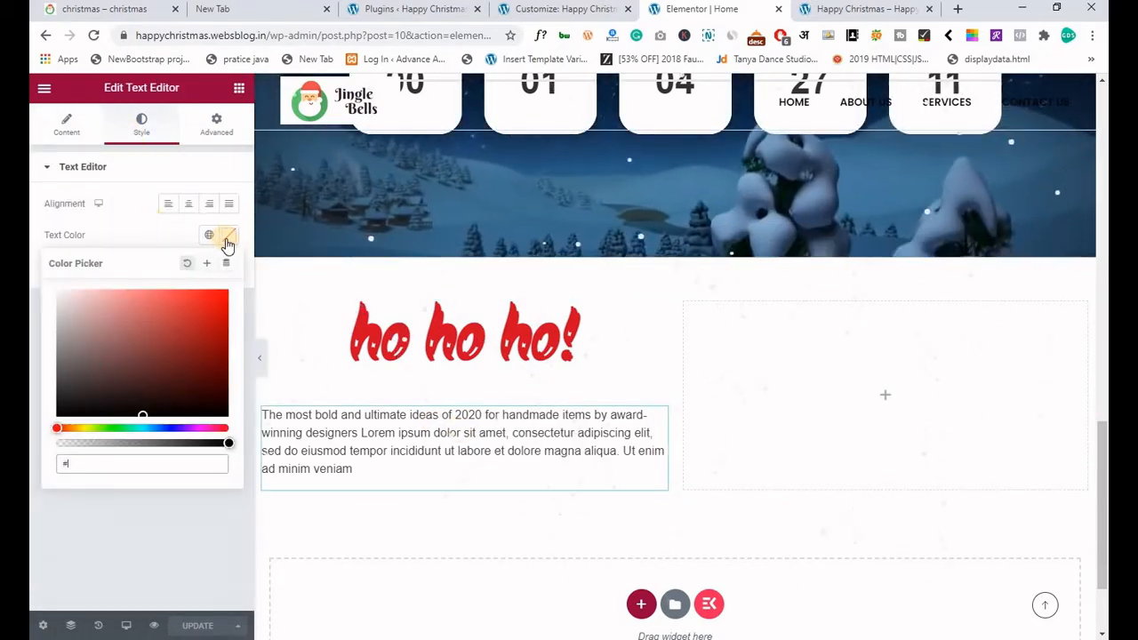
text(777)
click(228, 240)
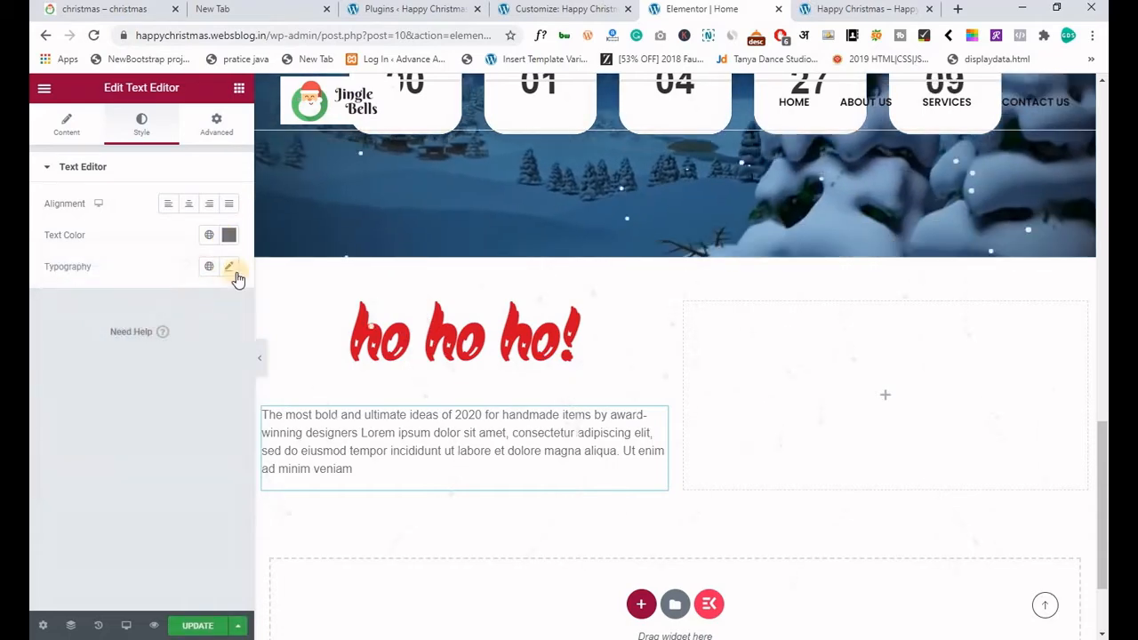
Set the paragraph's typography to Barlow Semi Condensed, size 18 px and weight 500, and update the page.
click(231, 268)
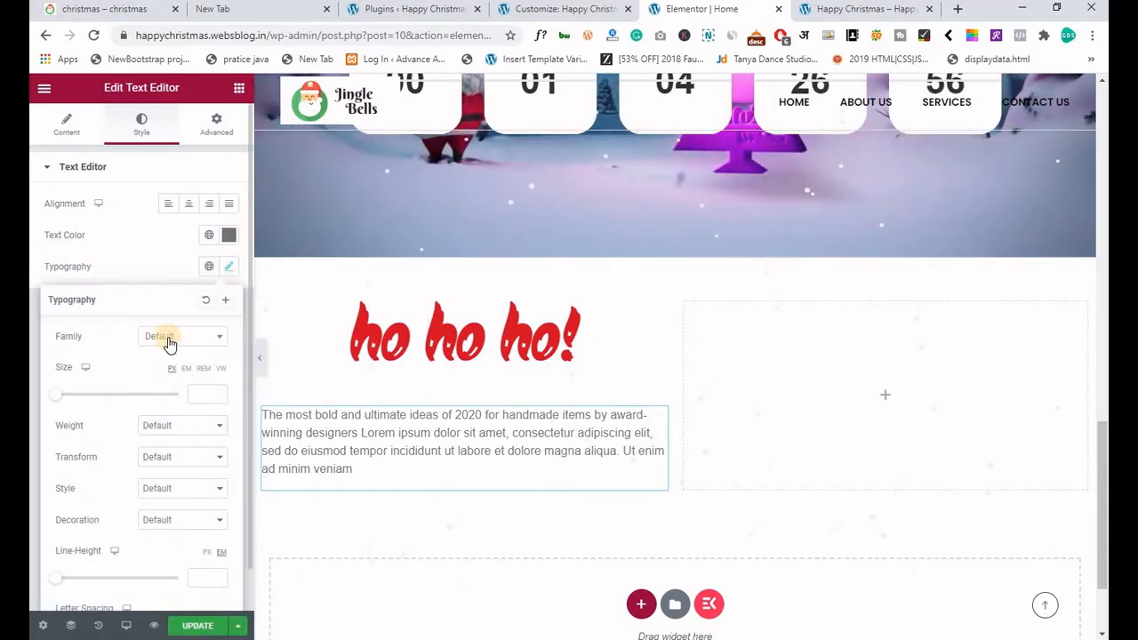
click(170, 341)
text(bar)
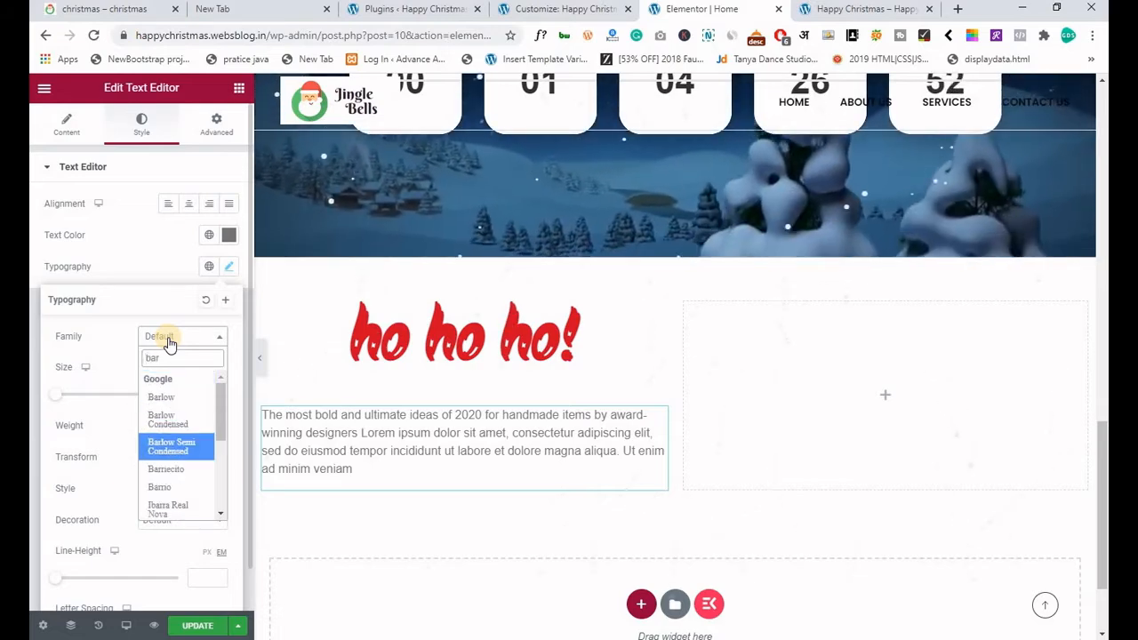
key(Return)
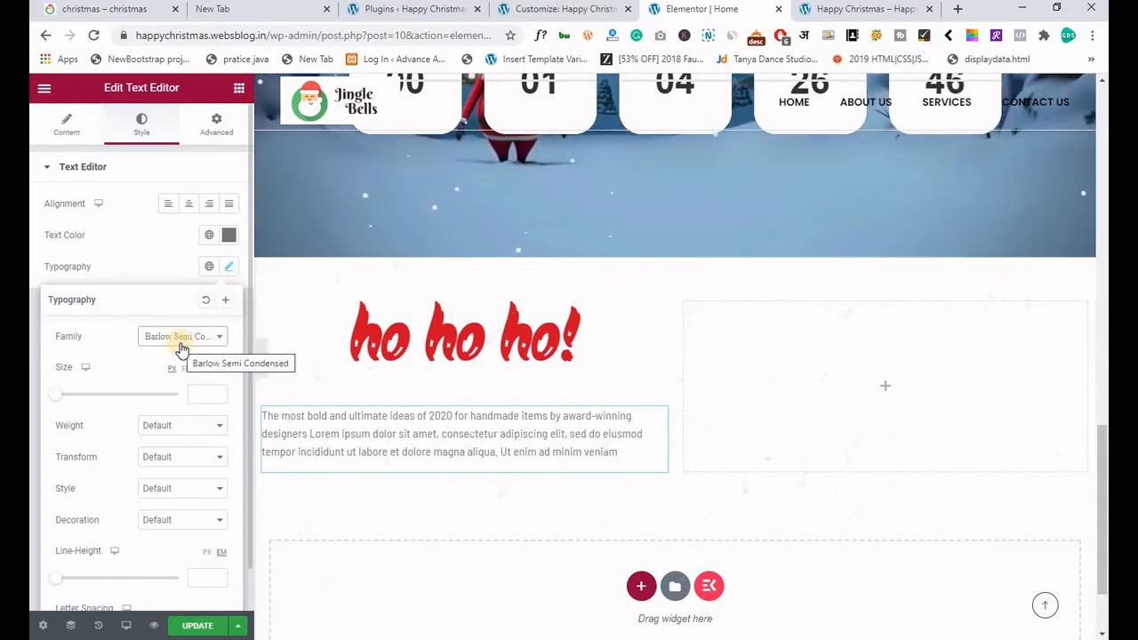
scroll(295, 424, down, 1)
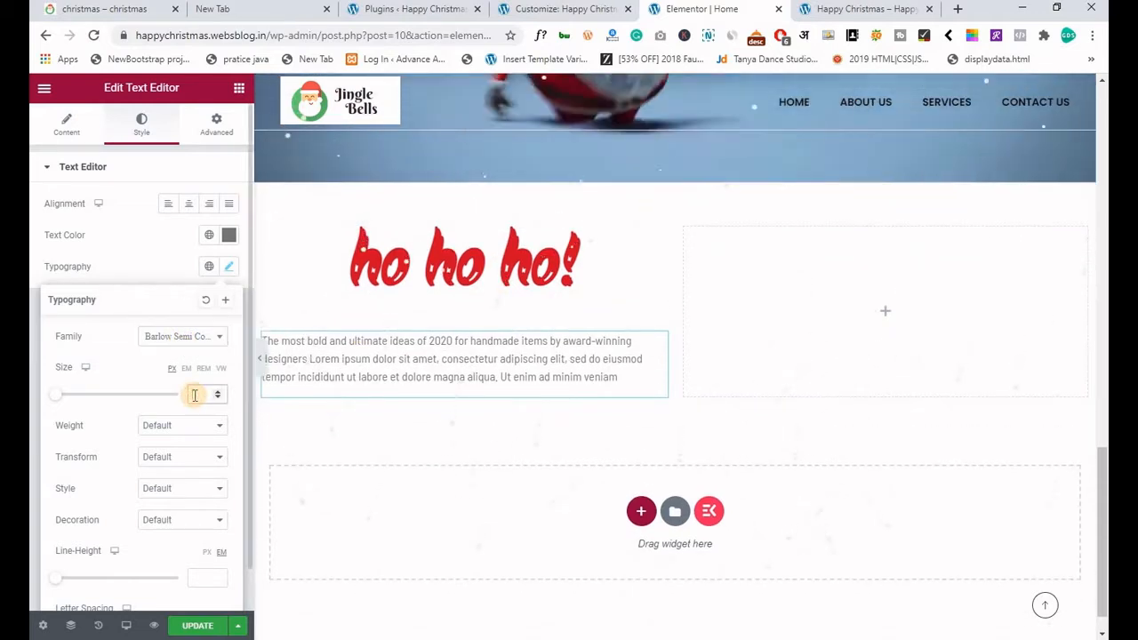
text(18)
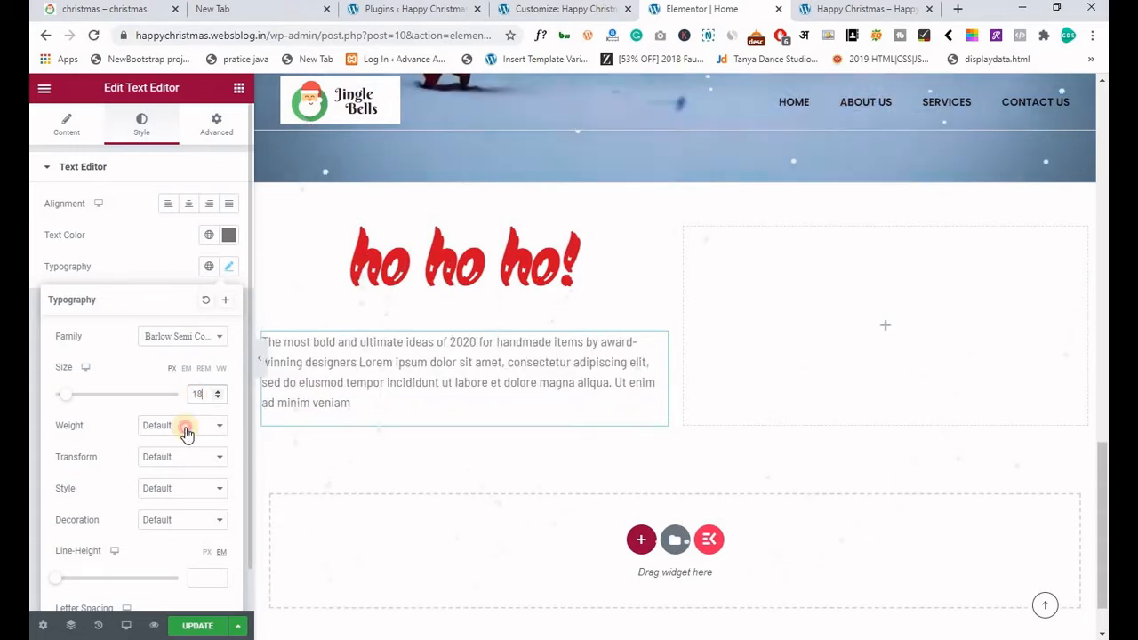
click(173, 489)
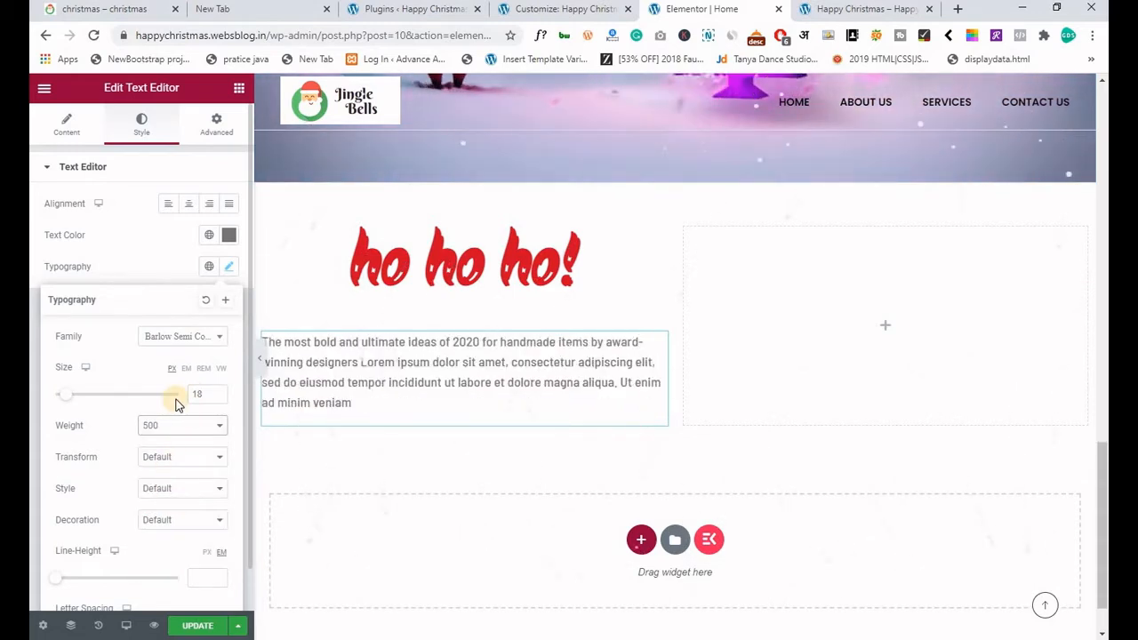
click(196, 626)
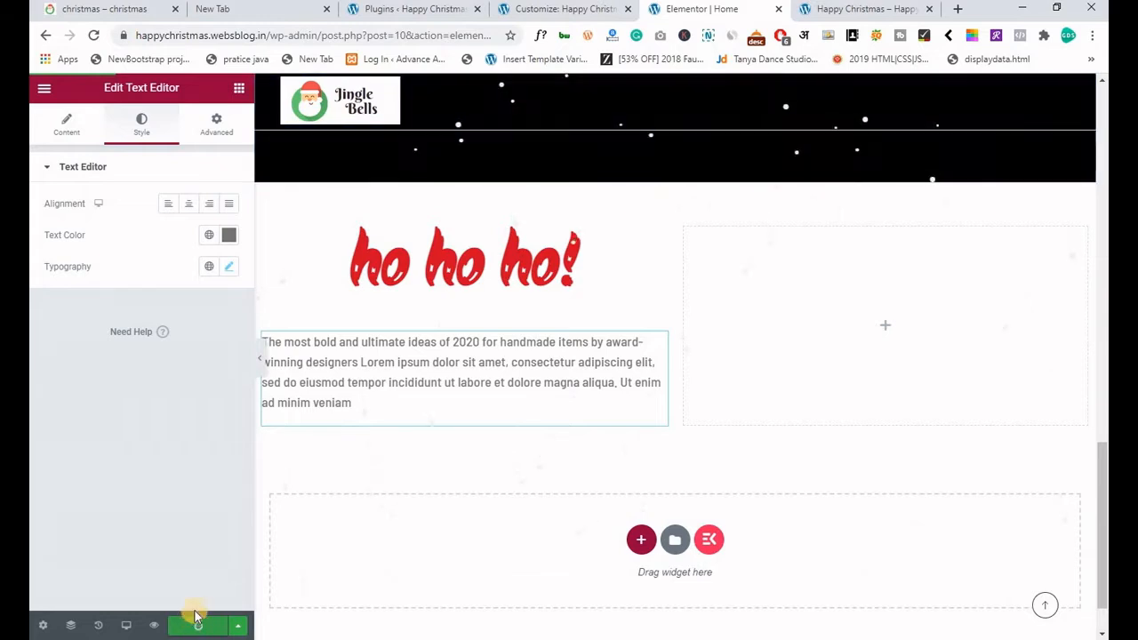
Add an Image widget to the section's empty second column and insert Santa.png from the media library.
click(887, 325)
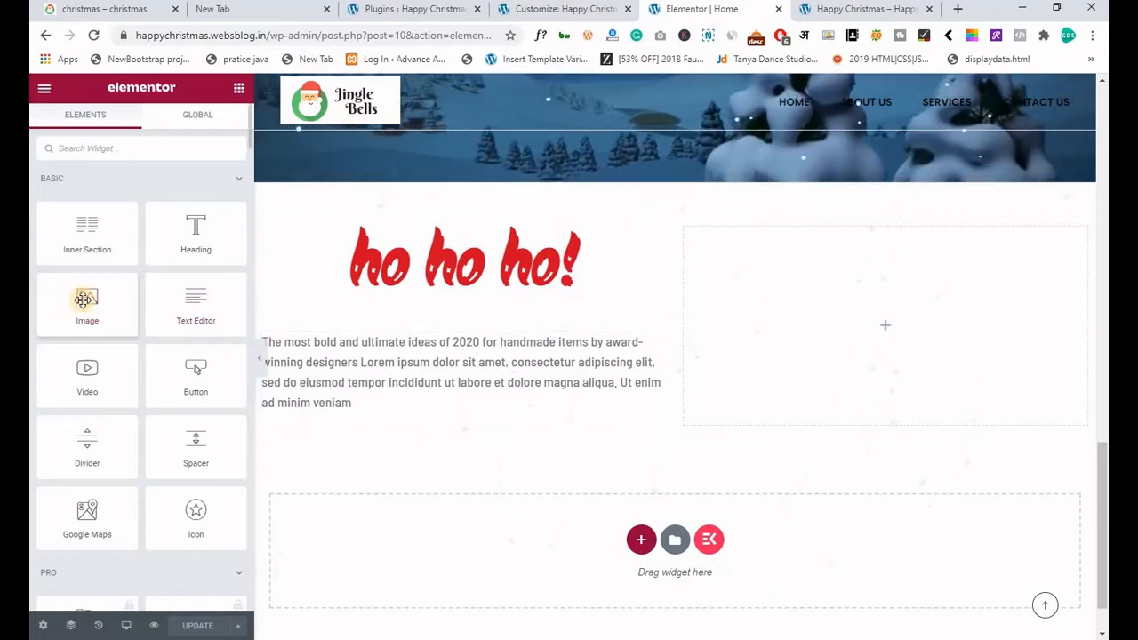
drag(84, 299, 814, 343)
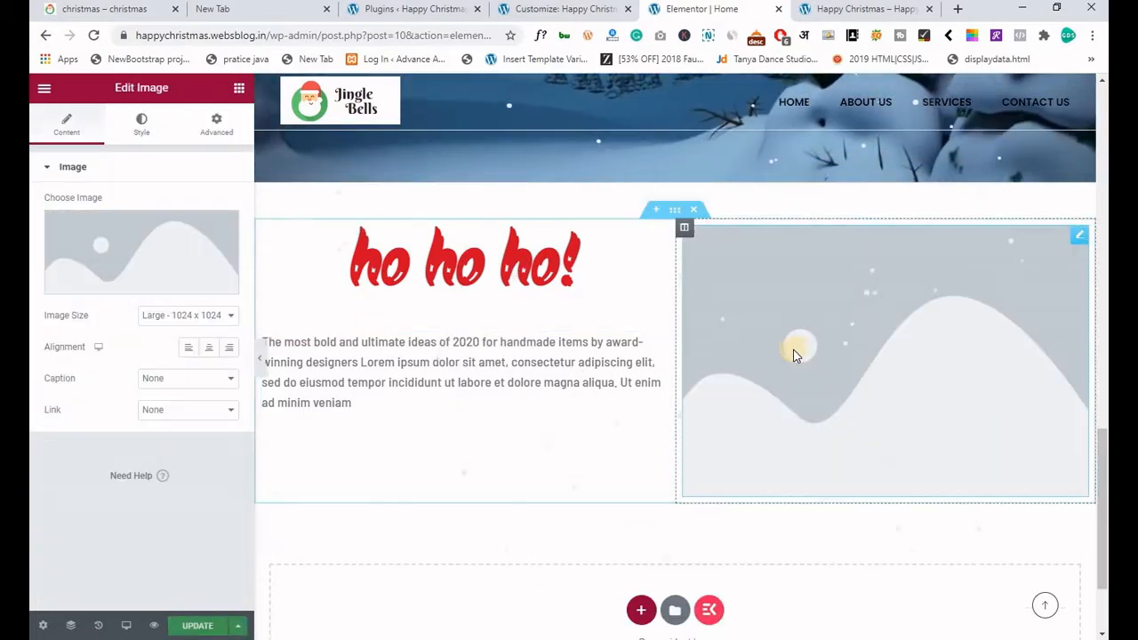
click(150, 256)
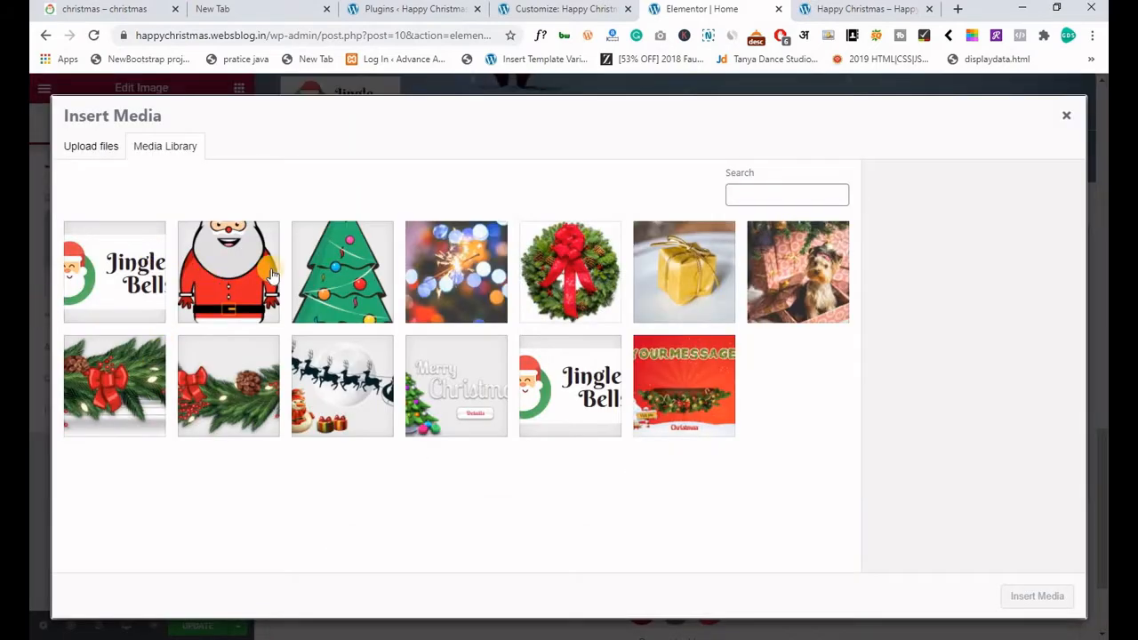
click(270, 275)
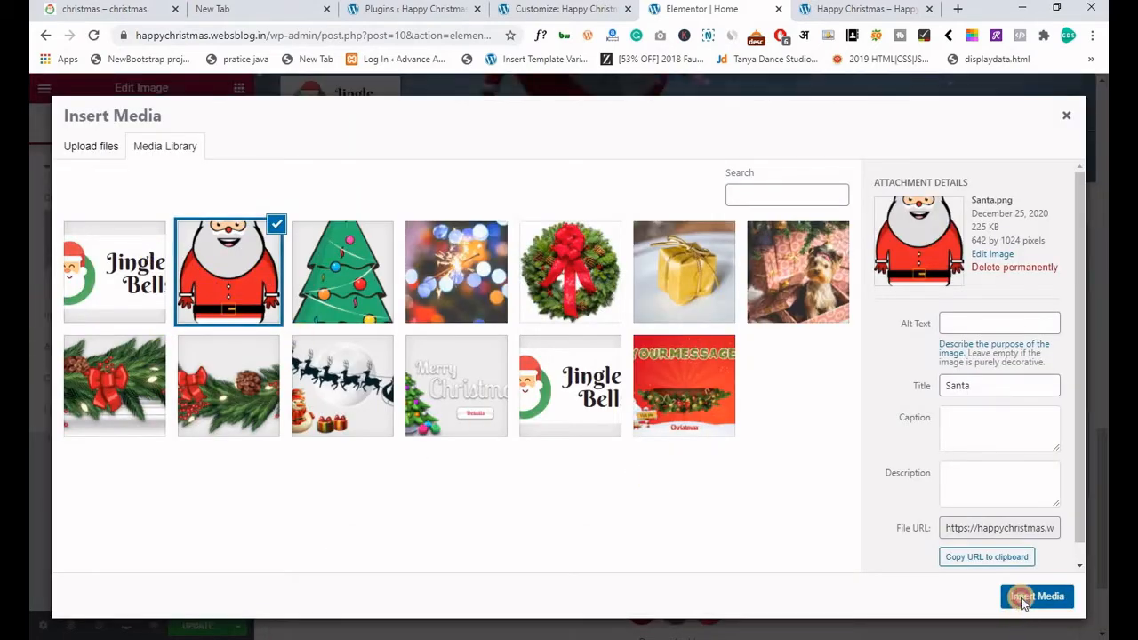
click(1022, 599)
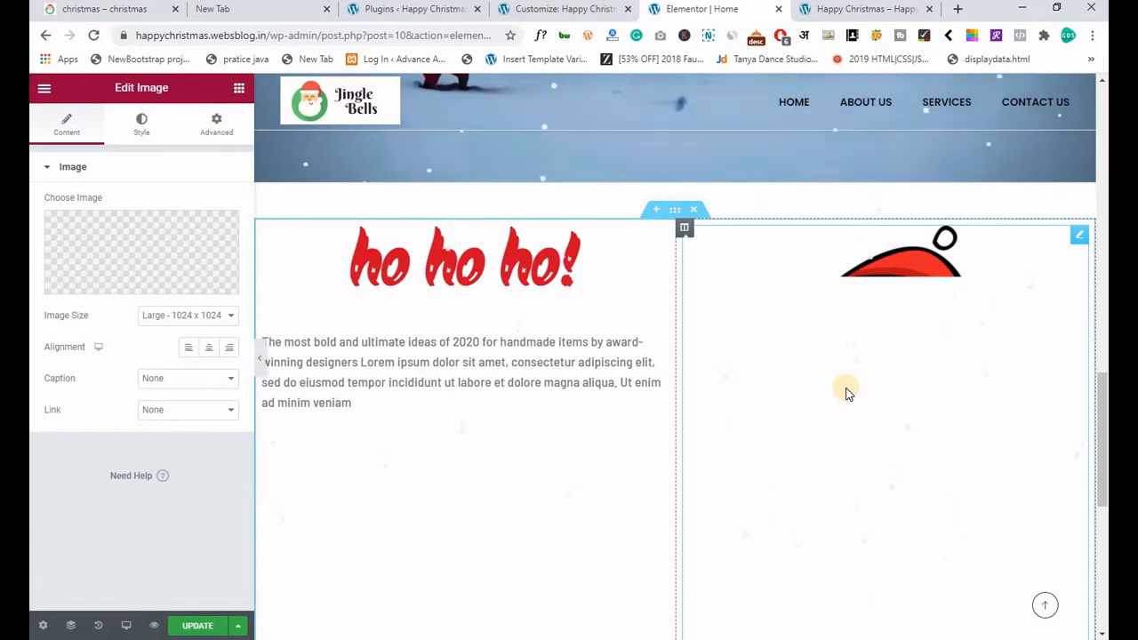
Set the Santa image's size to Full.
scroll(543, 373, down, 3)
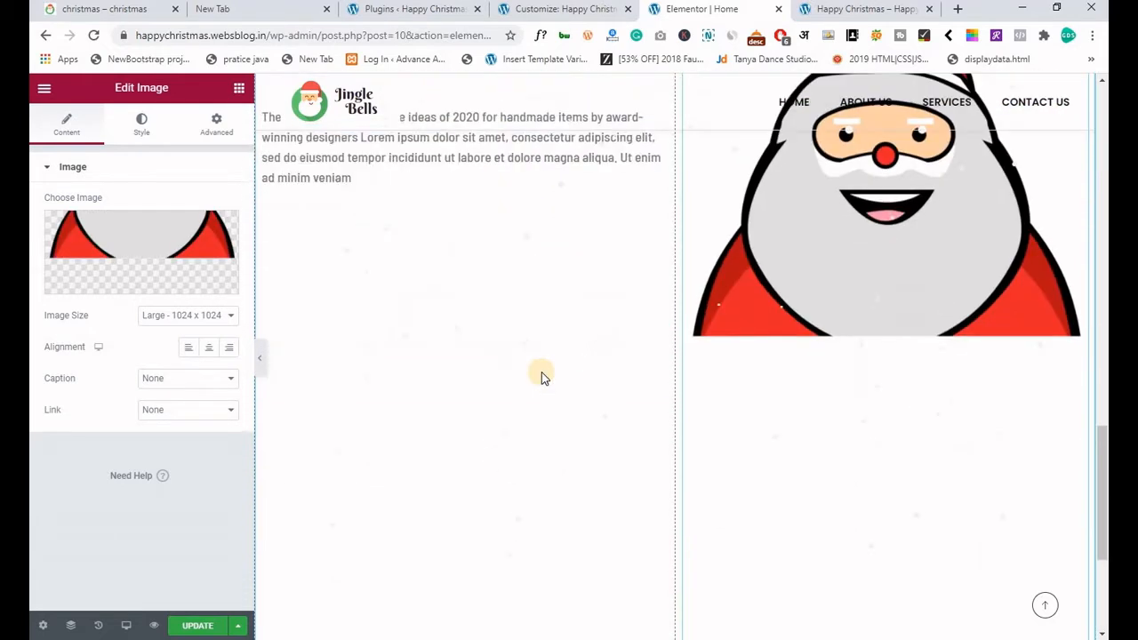
click(218, 320)
click(163, 413)
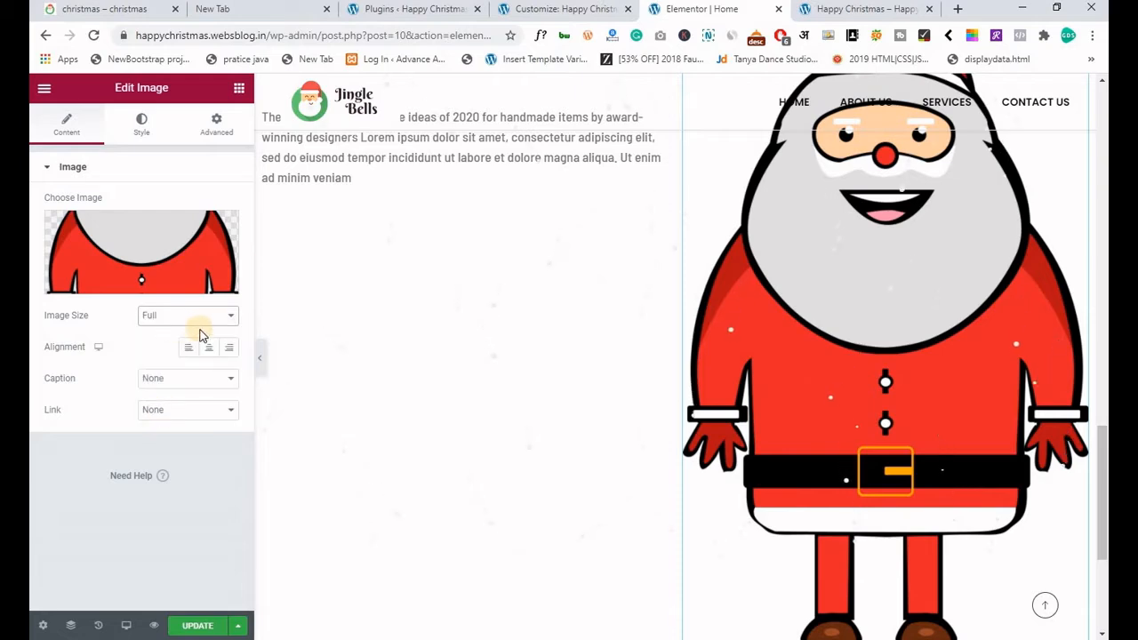
Give the "ho ho ho!" section the CSS ID third-sec-par.
scroll(431, 318, up, 3)
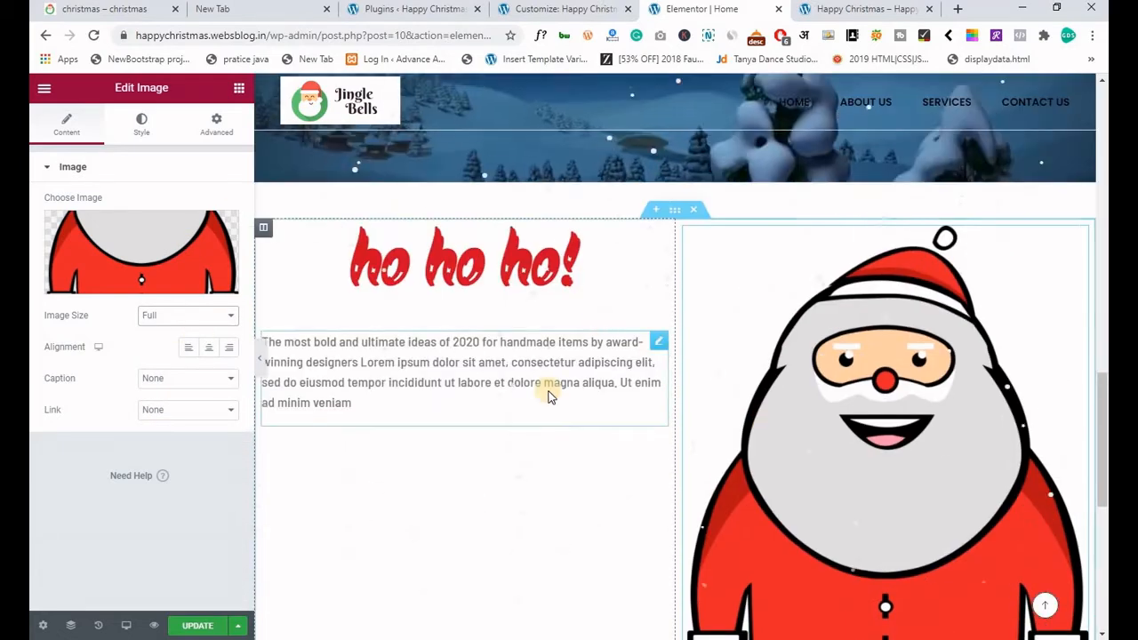
right_click(676, 218)
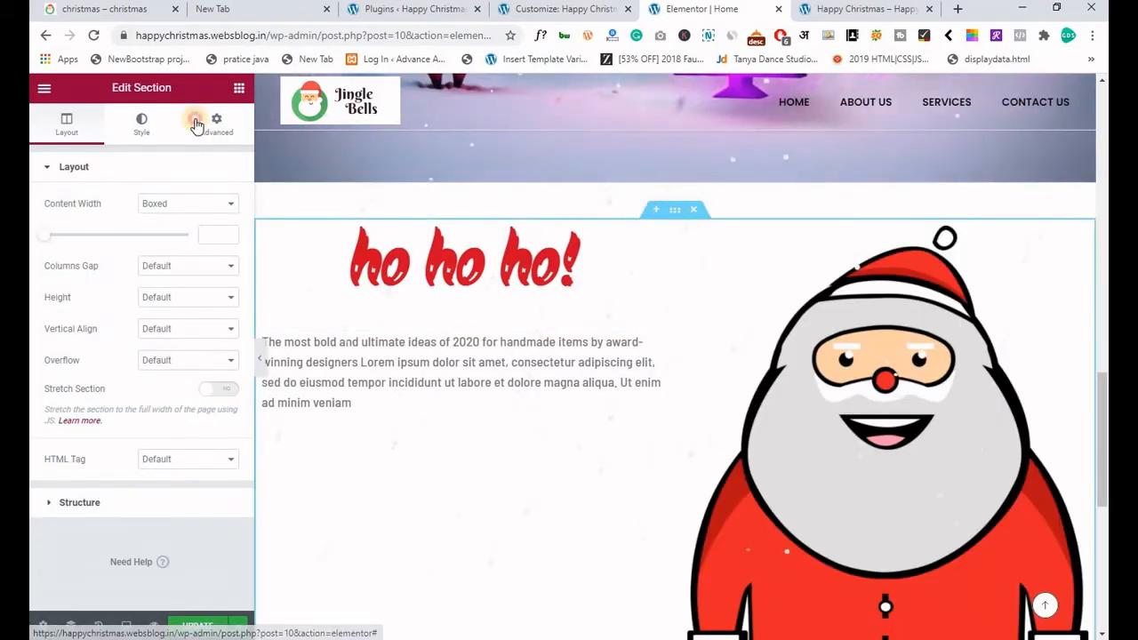
click(196, 124)
click(169, 374)
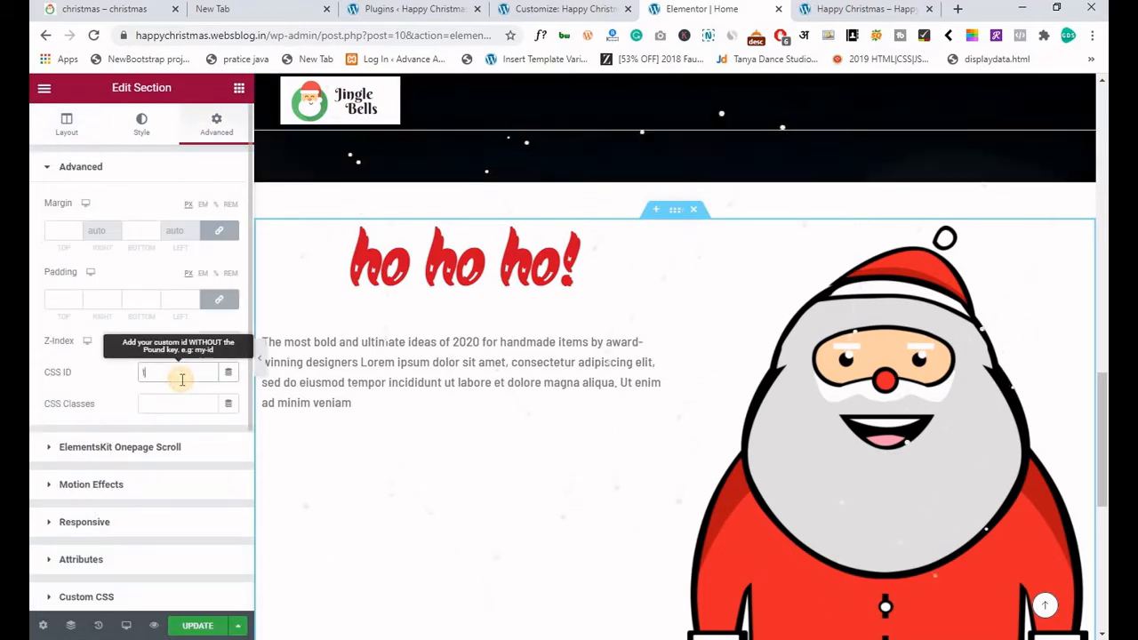
text(third-sec-par)
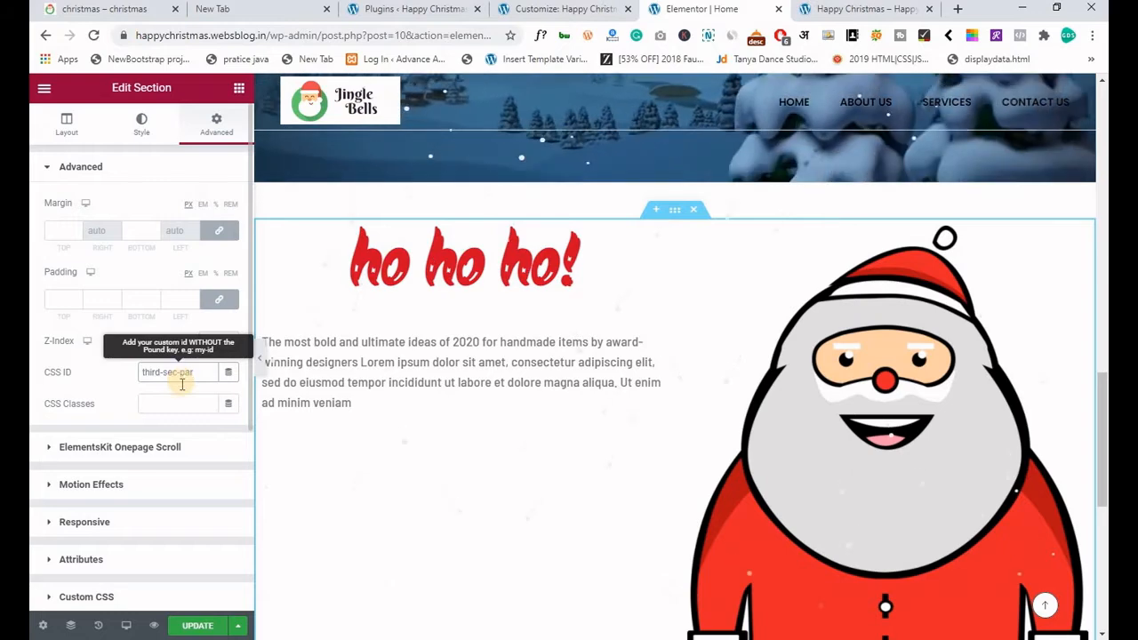
click(182, 402)
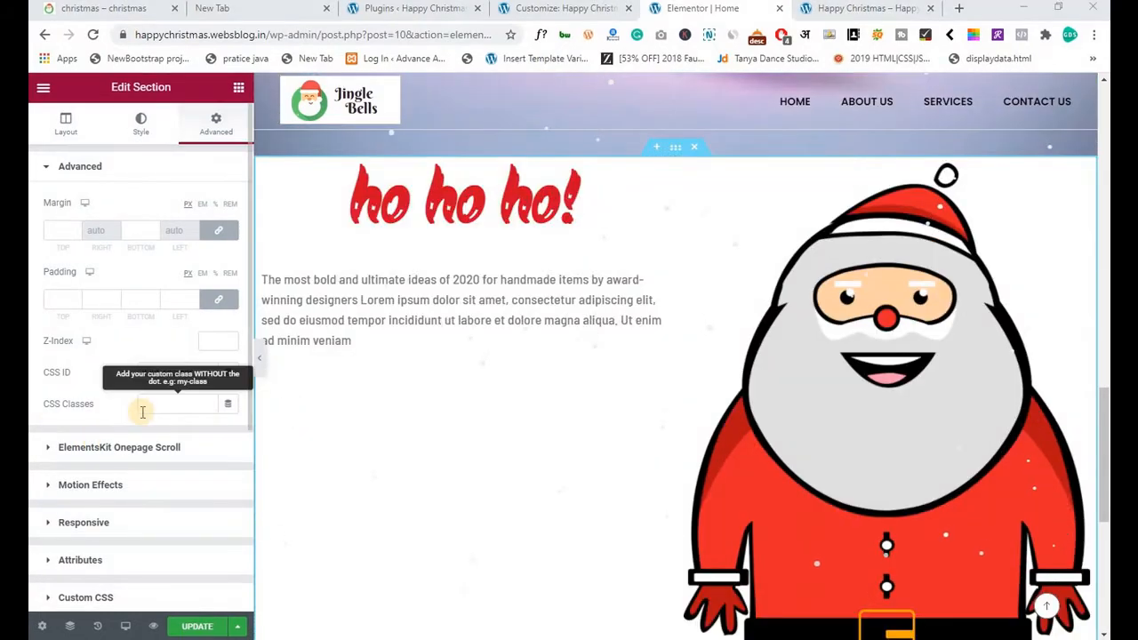
Set the "ho ho ho!" section's vertical alignment to Middle and update the page.
click(66, 125)
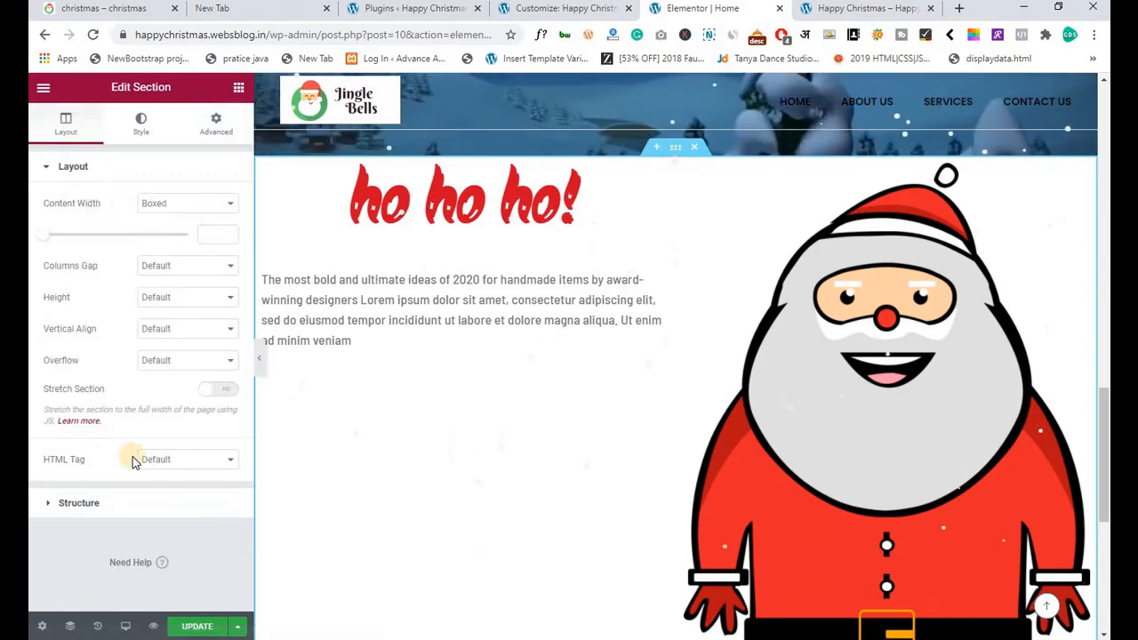
click(167, 329)
click(166, 381)
click(182, 329)
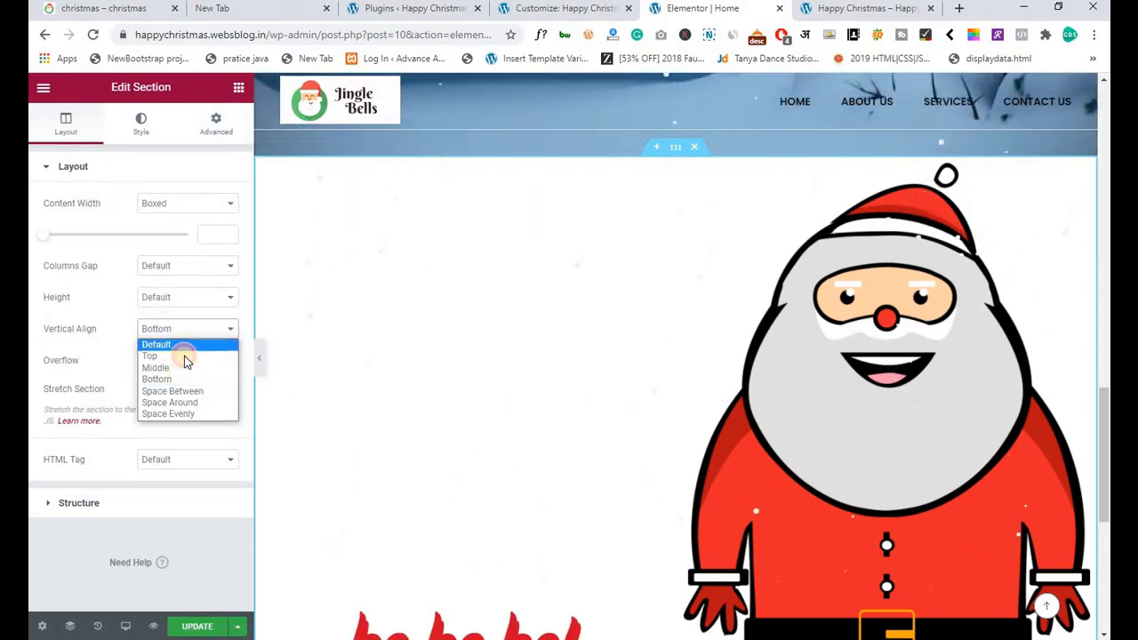
click(181, 368)
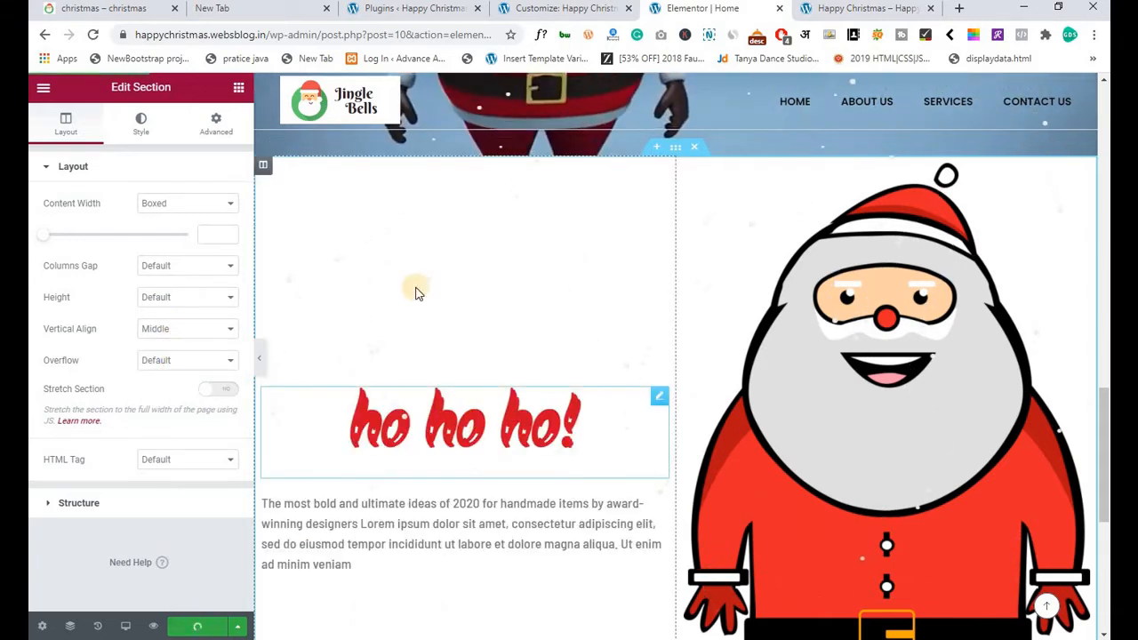
Duplicate the "ho ho ho!" section with the Santa image.
right_click(677, 153)
click(699, 184)
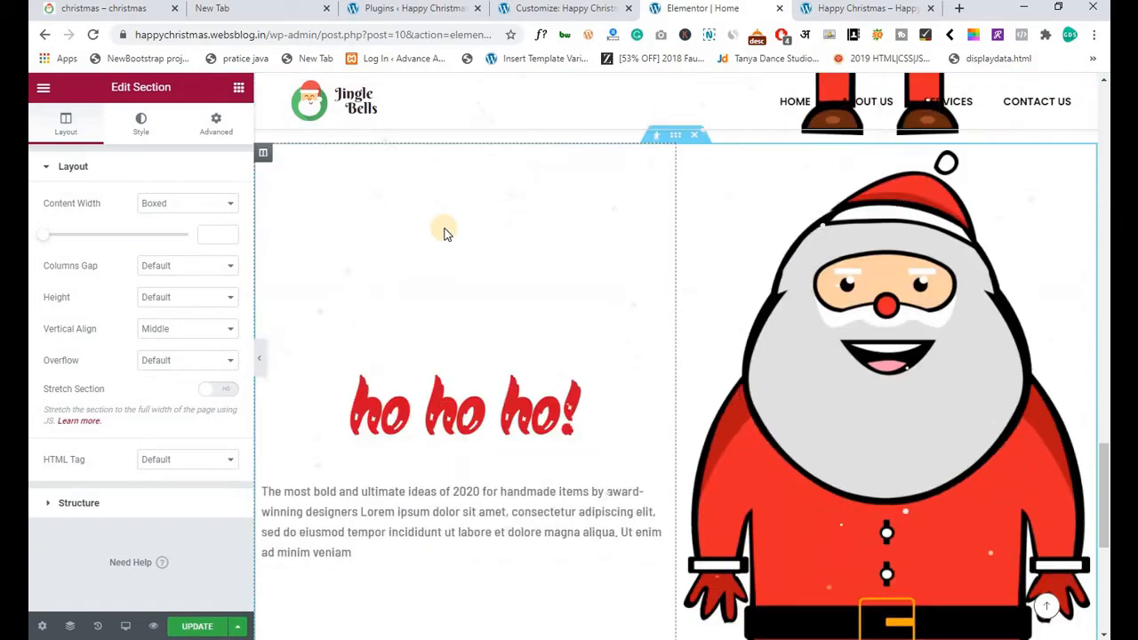
Swap the duplicated section's columns, replace its Santa image with the Christmas tree from the media library, and update the page.
drag(269, 163, 878, 318)
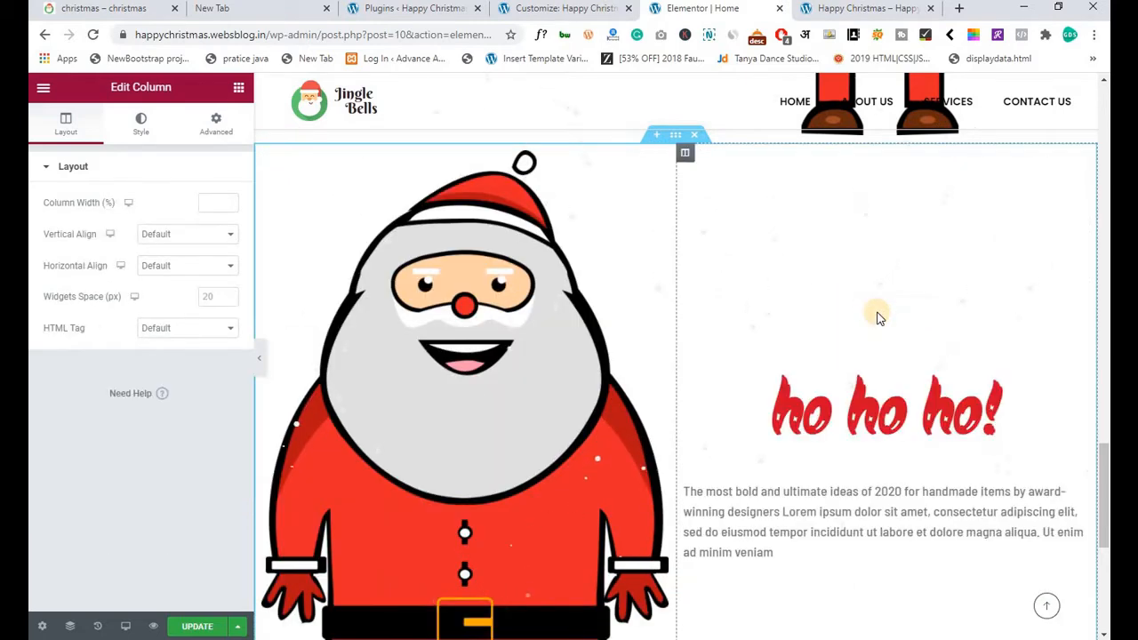
right_click(400, 328)
click(427, 338)
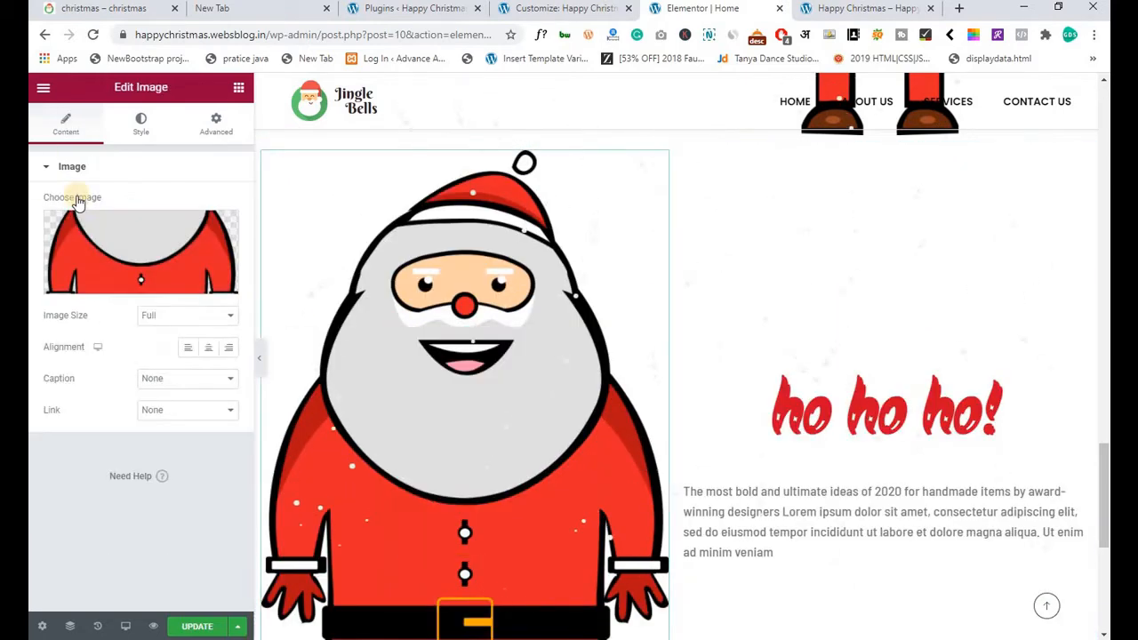
click(102, 230)
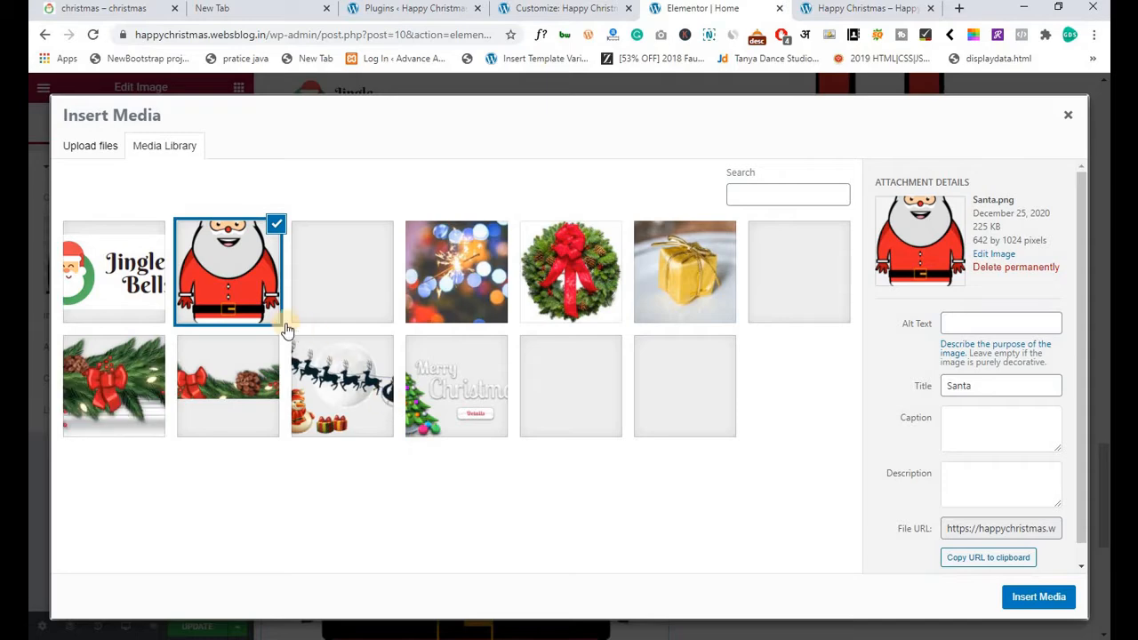
click(342, 293)
click(1066, 606)
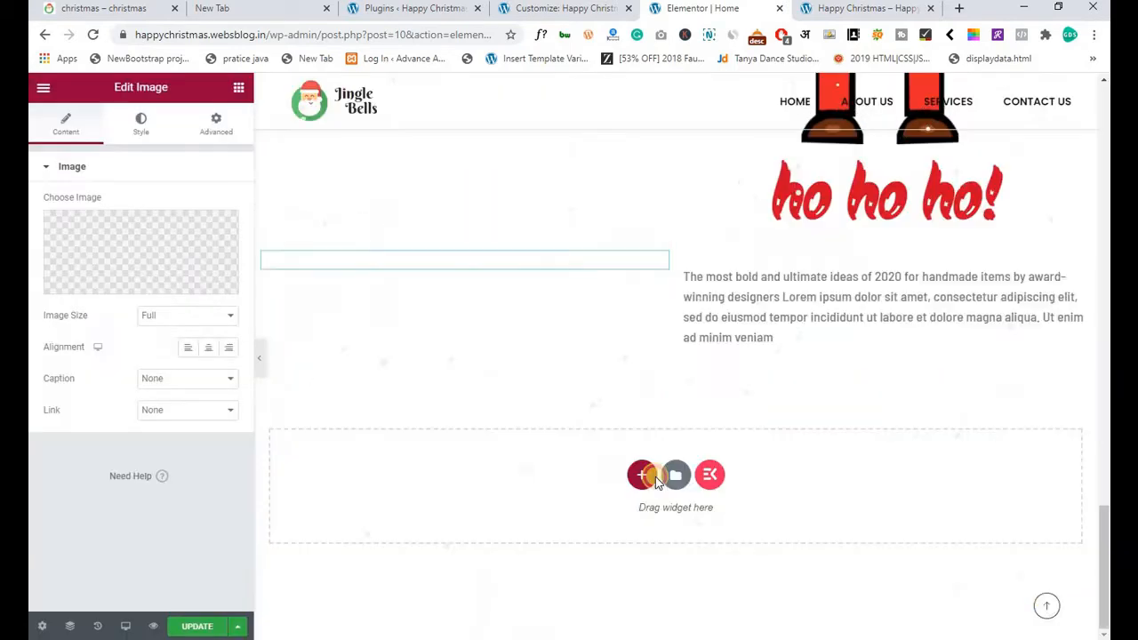
click(189, 626)
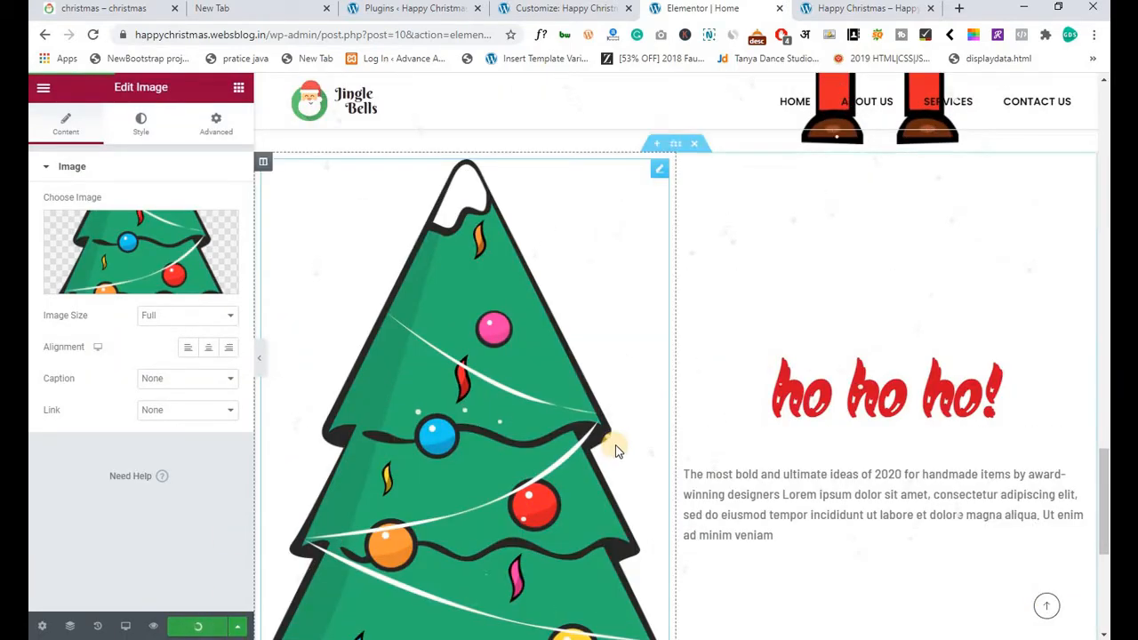
Copy the CSS ID third-sec-par from the original Santa section's advanced settings.
scroll(643, 406, up, 2)
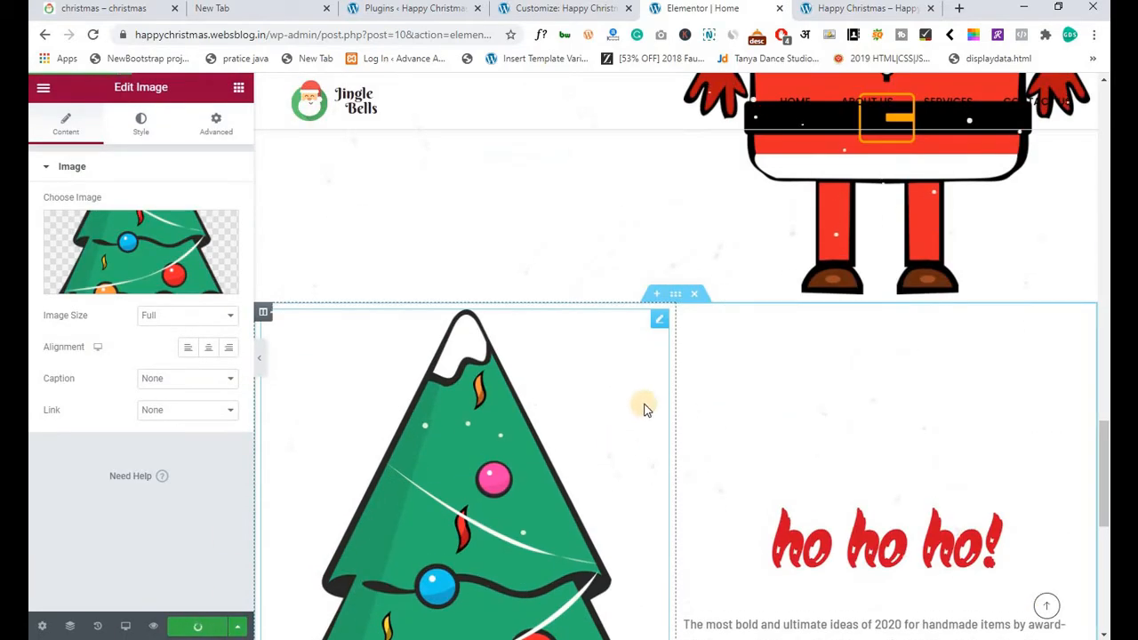
right_click(683, 304)
click(694, 311)
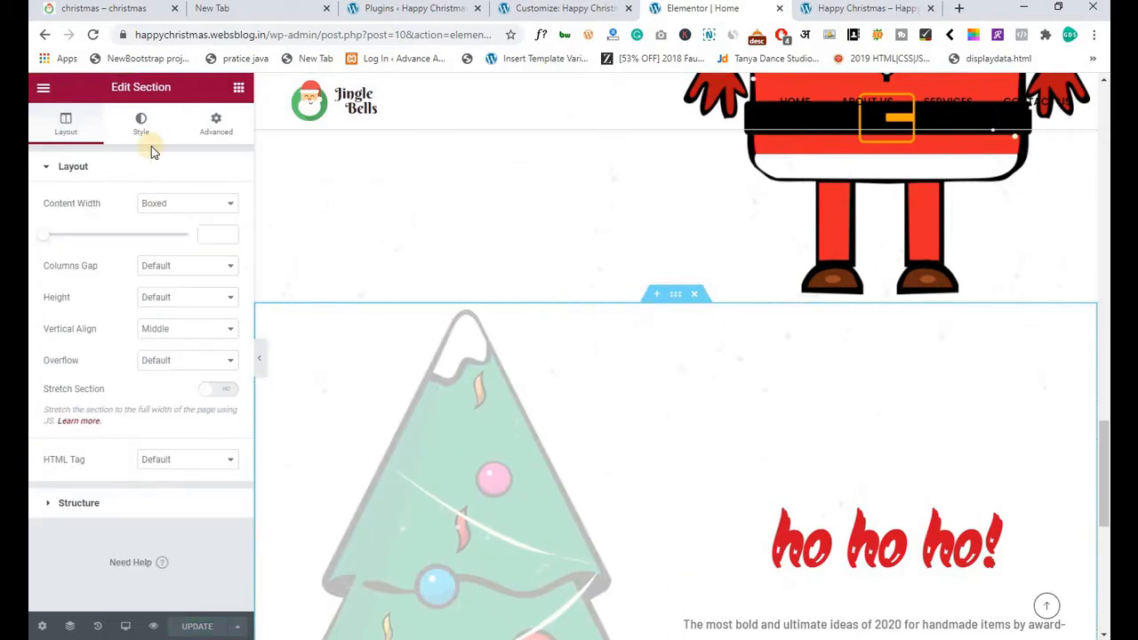
click(222, 125)
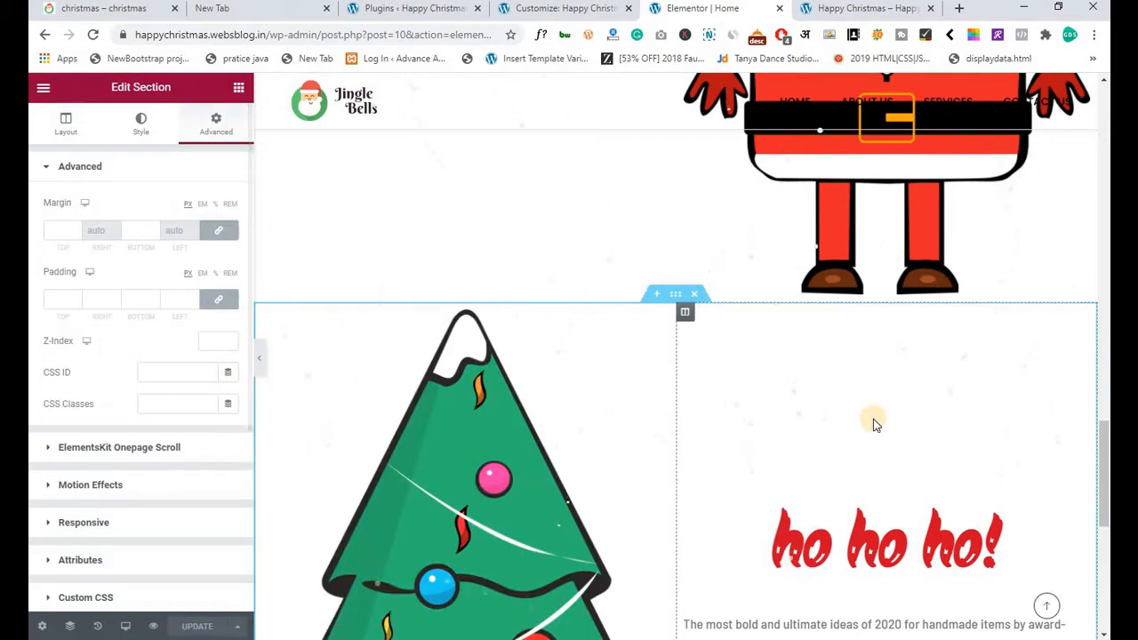
scroll(871, 419, up, 5)
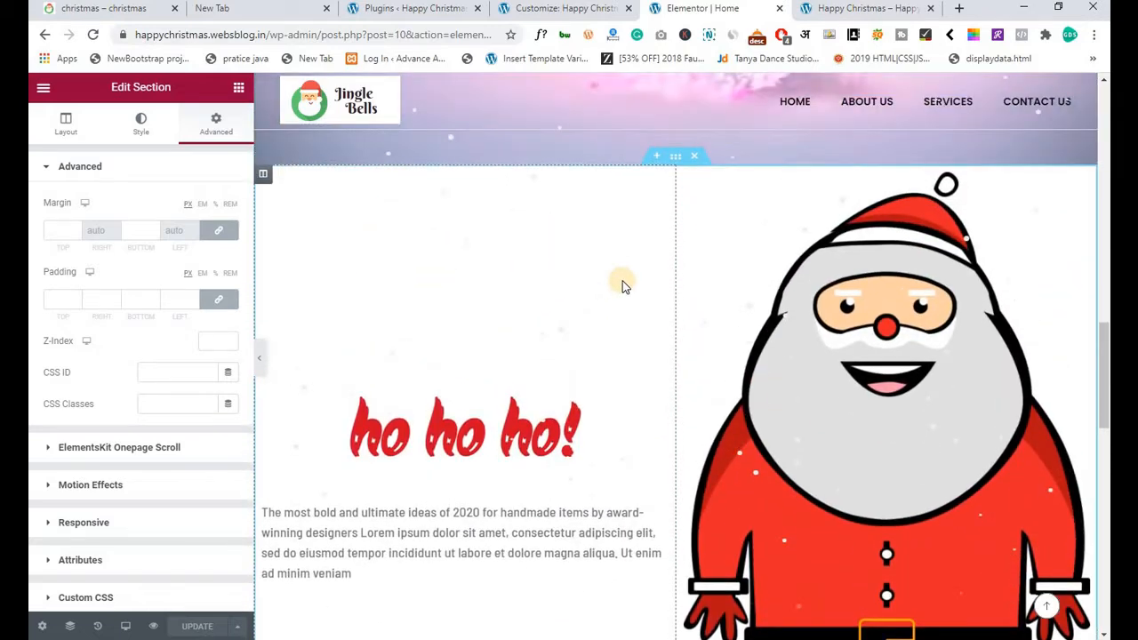
right_click(676, 157)
click(698, 171)
click(219, 123)
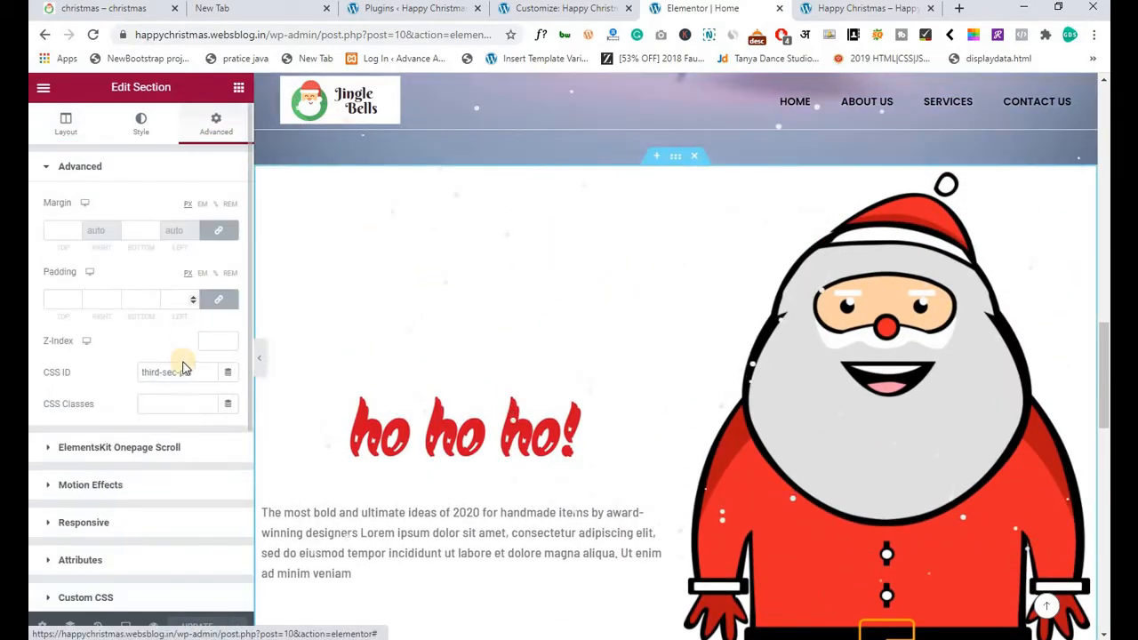
triple_click(181, 372)
key(ctrl+c)
scroll(600, 408, down, 4)
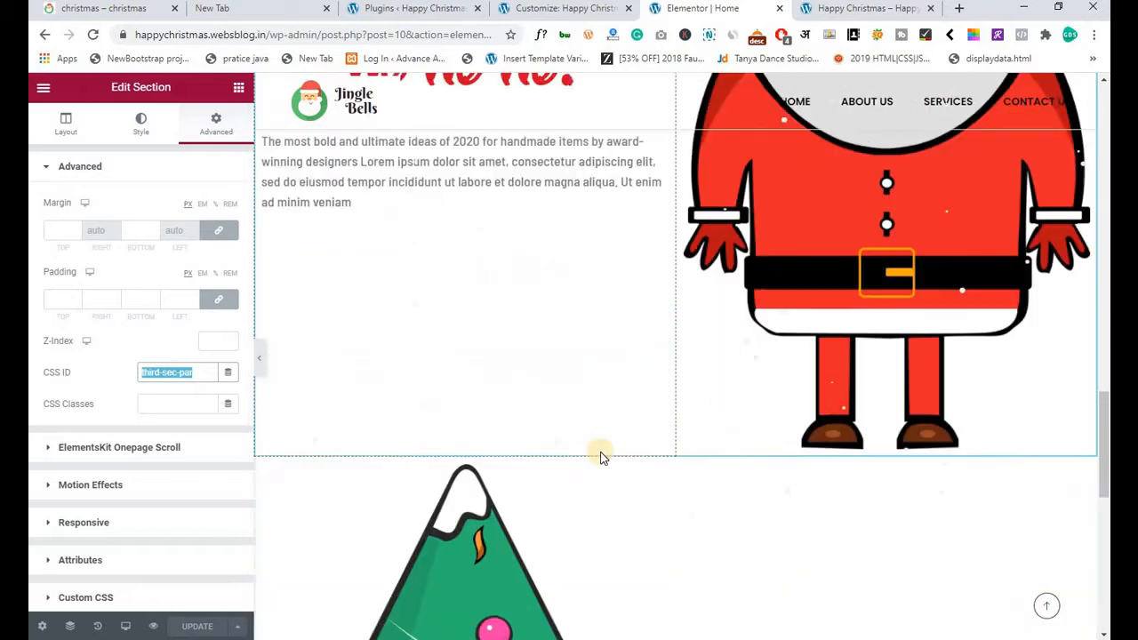
Give the Christmas tree section the CSS ID third-sec-par and update the page.
right_click(675, 449)
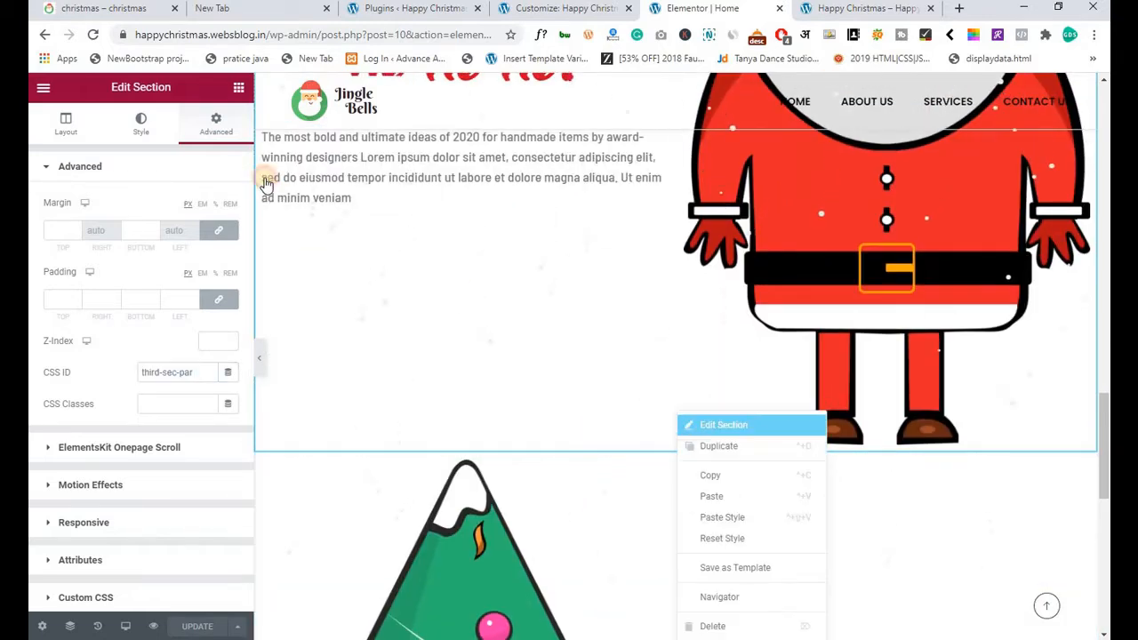
click(718, 425)
click(176, 384)
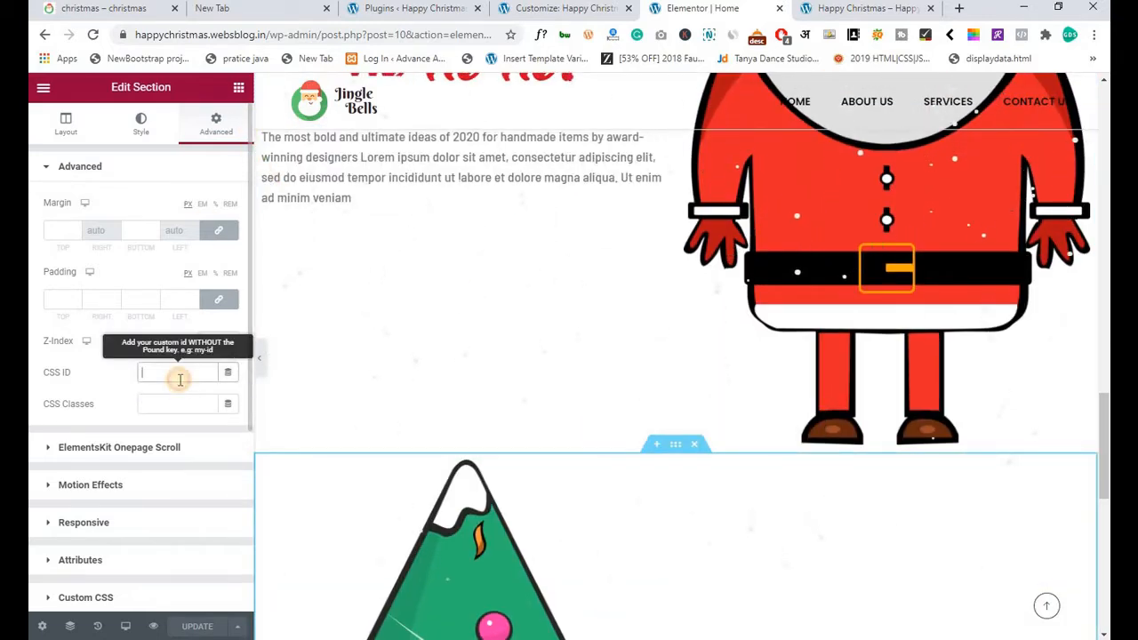
key(ctrl+v)
click(186, 627)
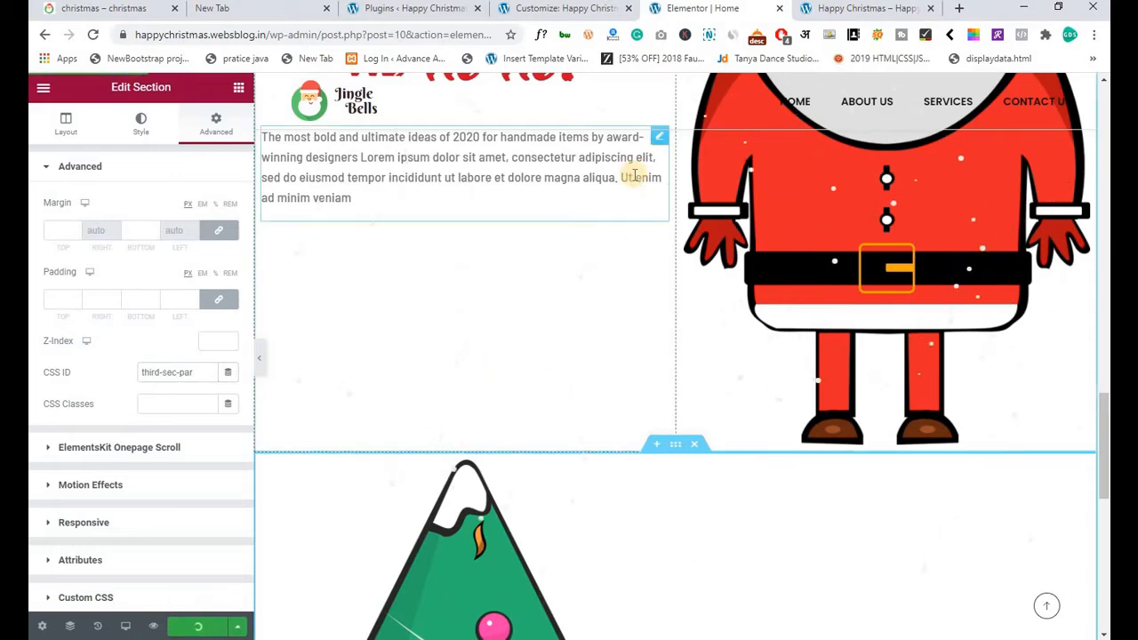
Examine the layout and image sizes of the Santa and Christmas tree sections on the live home page.
click(825, 8)
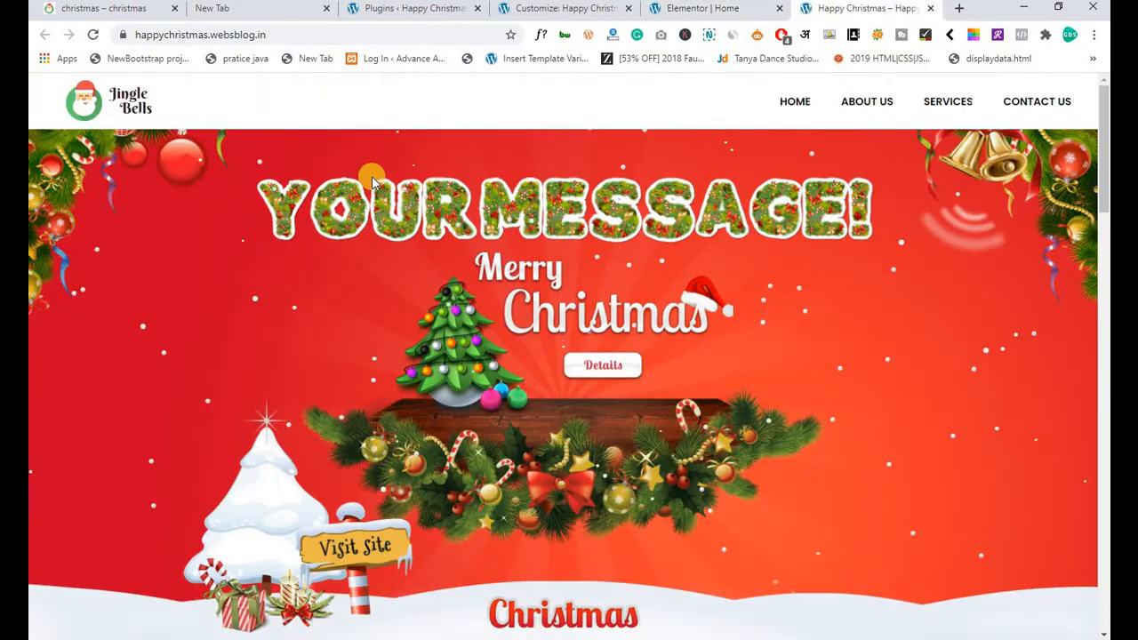
scroll(35, 376, down, 5)
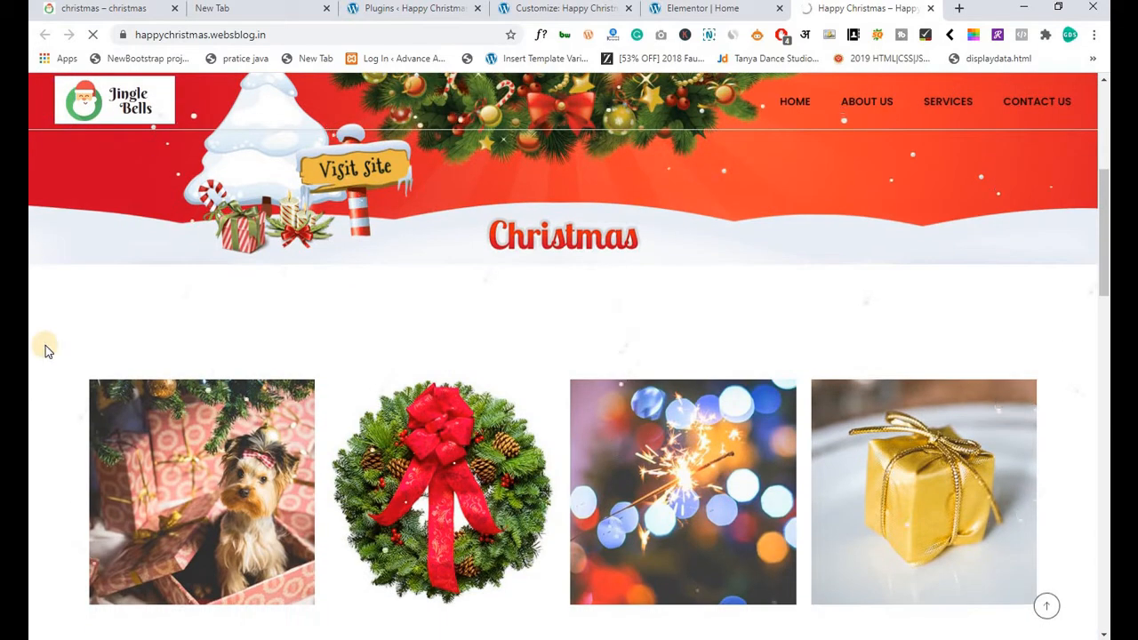
scroll(44, 347, down, 6)
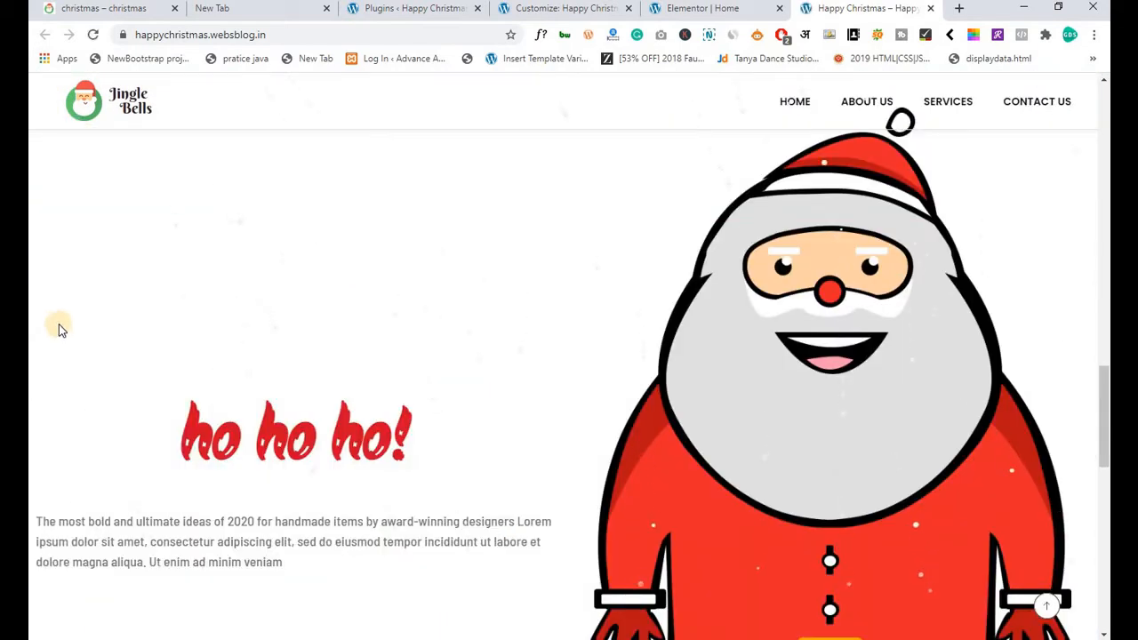
scroll(58, 325, down, 5)
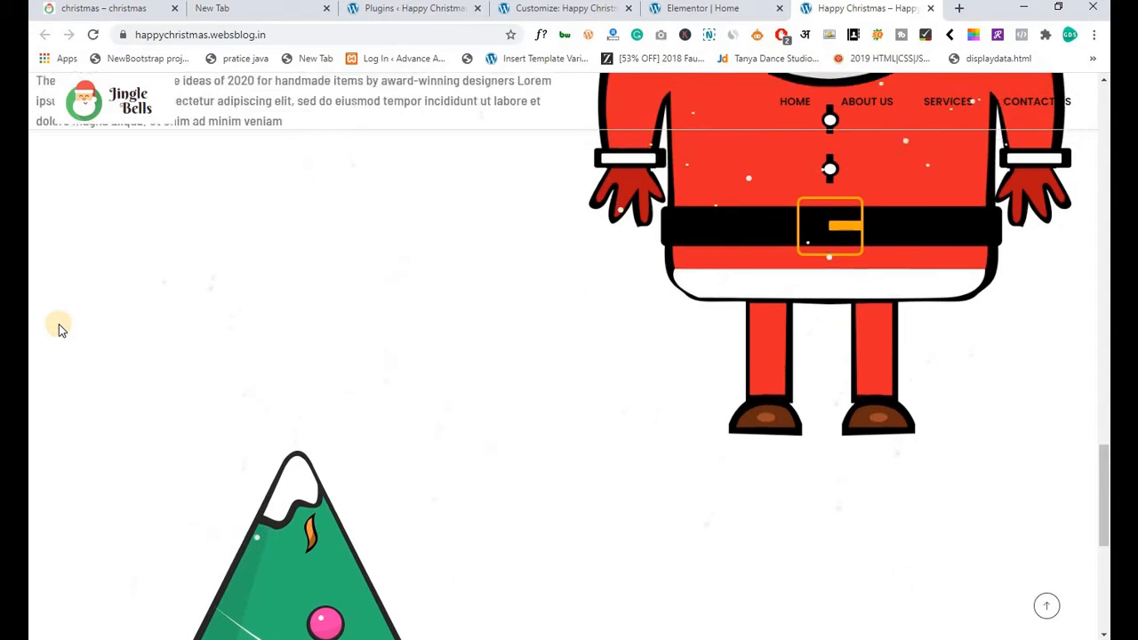
scroll(64, 327, up, 3)
scroll(70, 327, up, 2)
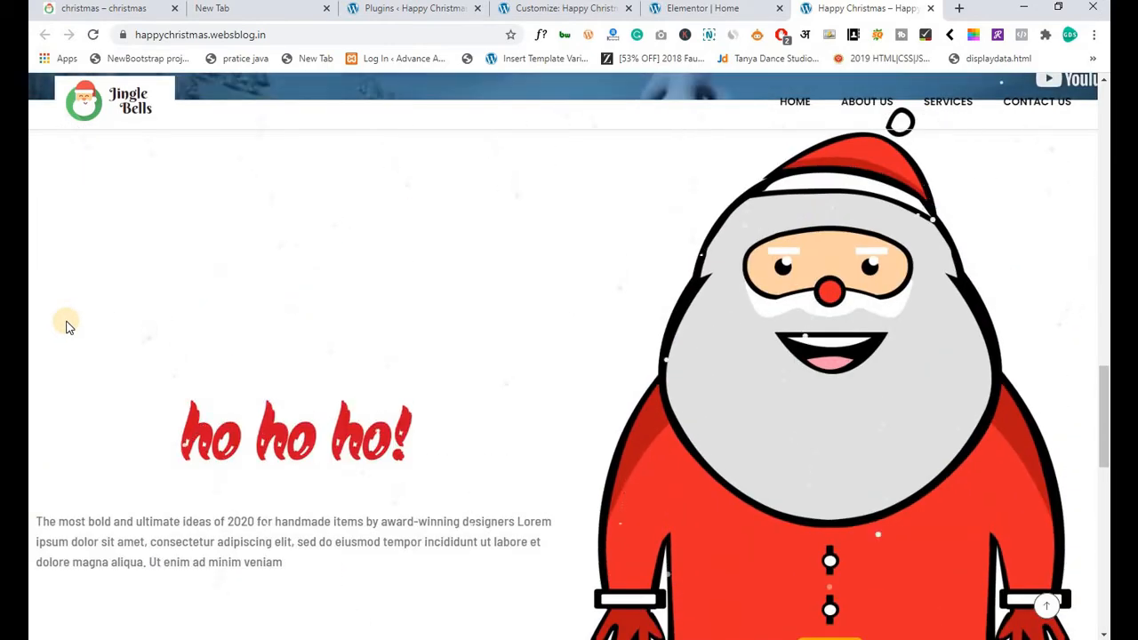
scroll(70, 327, down, 8)
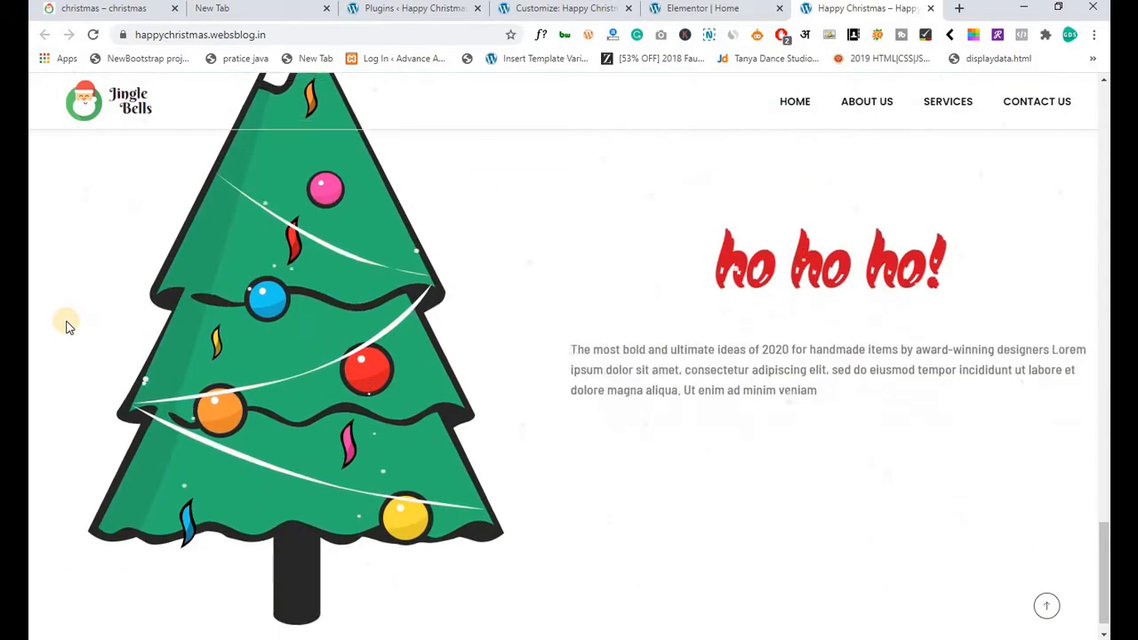
scroll(67, 327, up, 5)
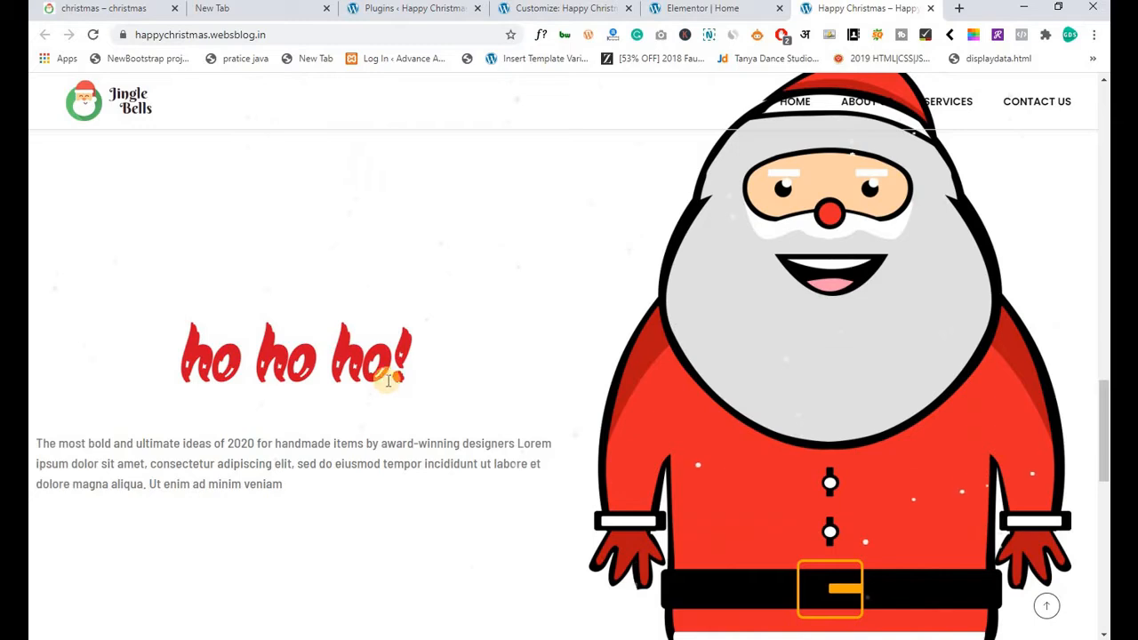
Inspect the Santa image element of the live page in the browser's developer tools.
right_click(415, 341)
click(449, 341)
right_click(451, 299)
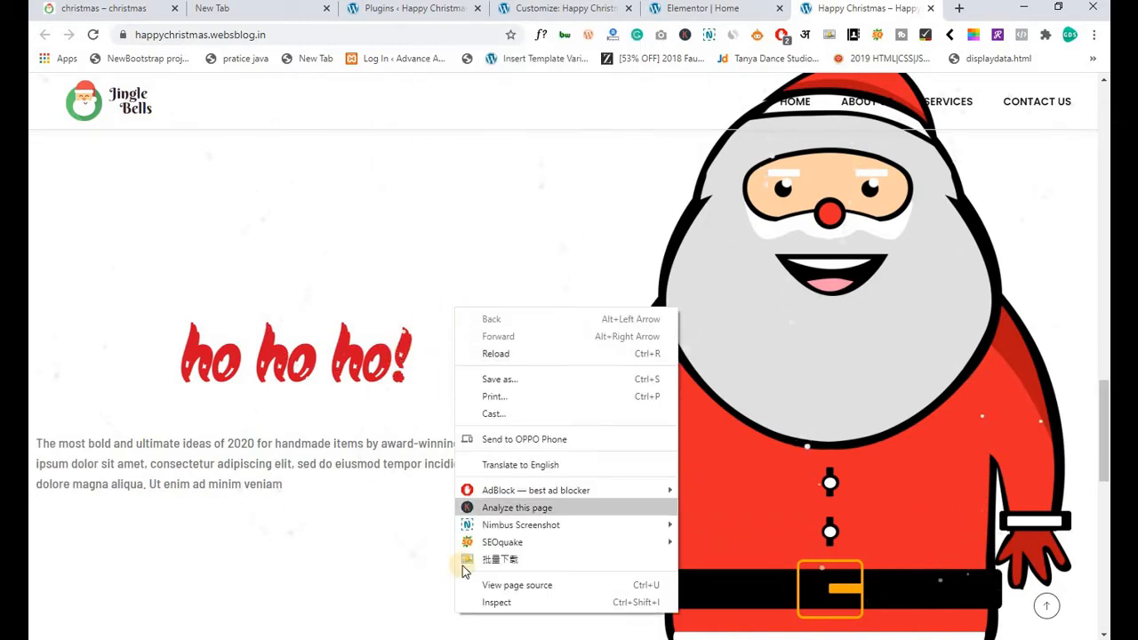
click(442, 480)
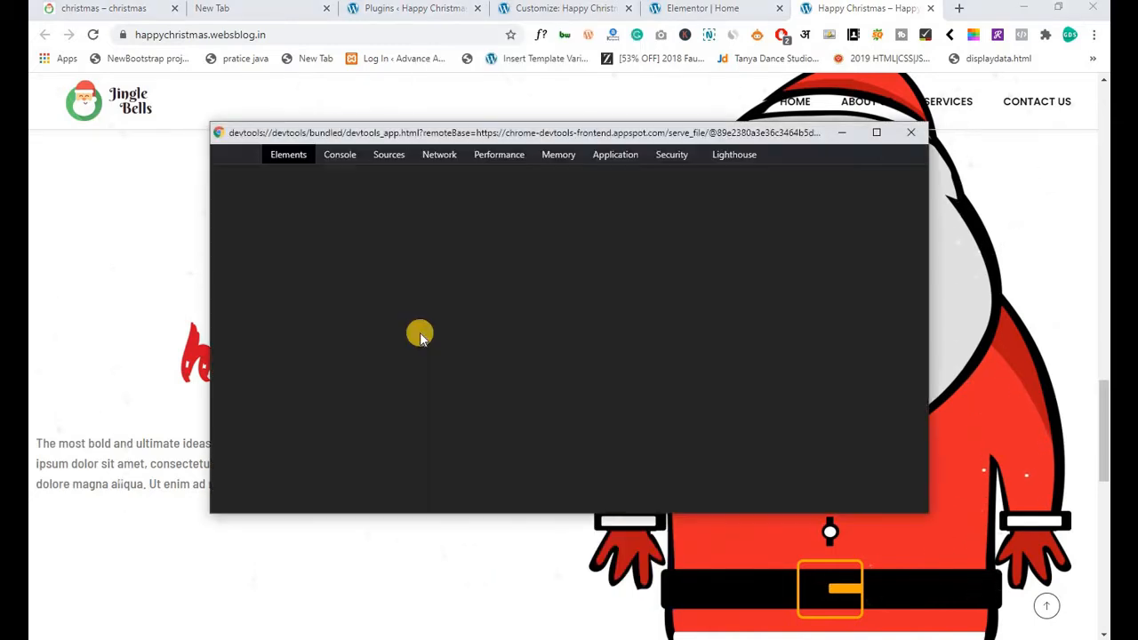
drag(655, 136, 468, 257)
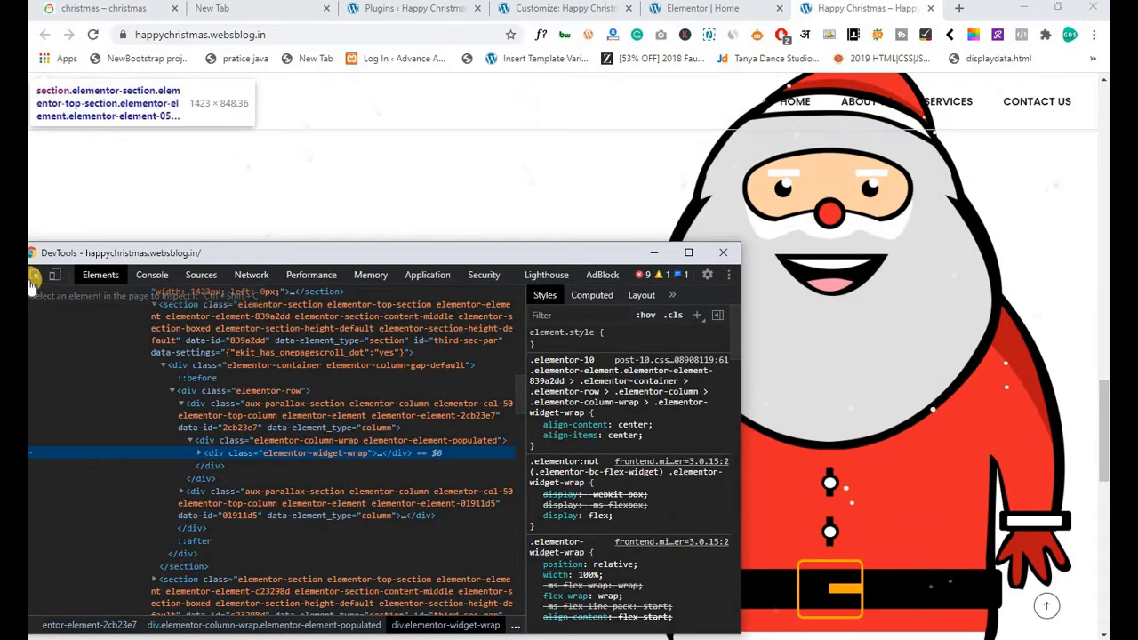
click(35, 275)
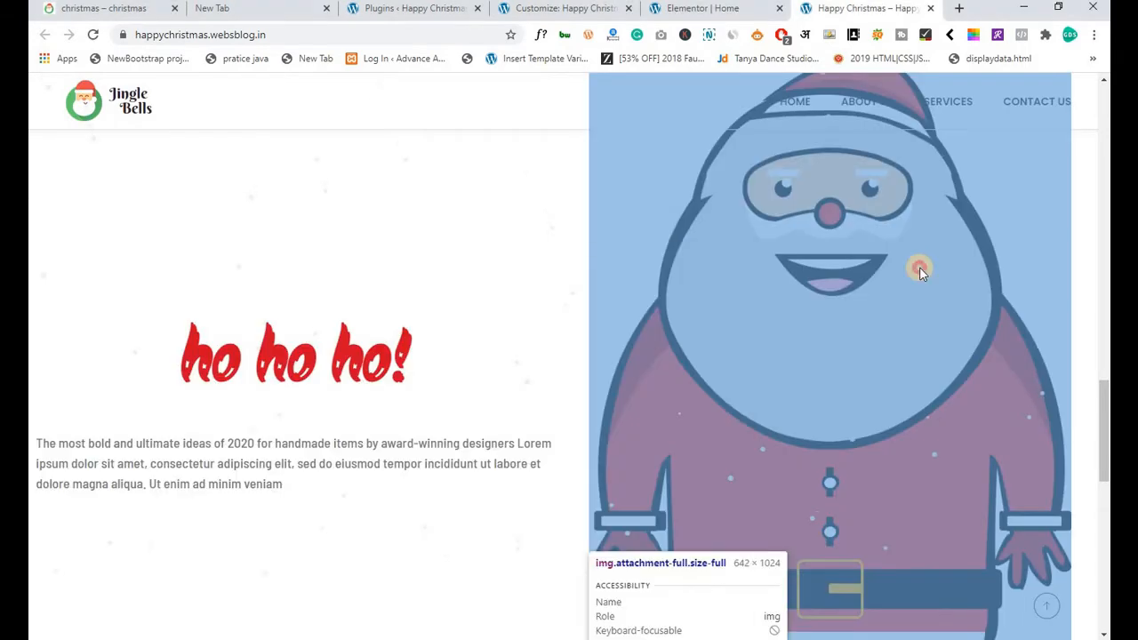
click(919, 266)
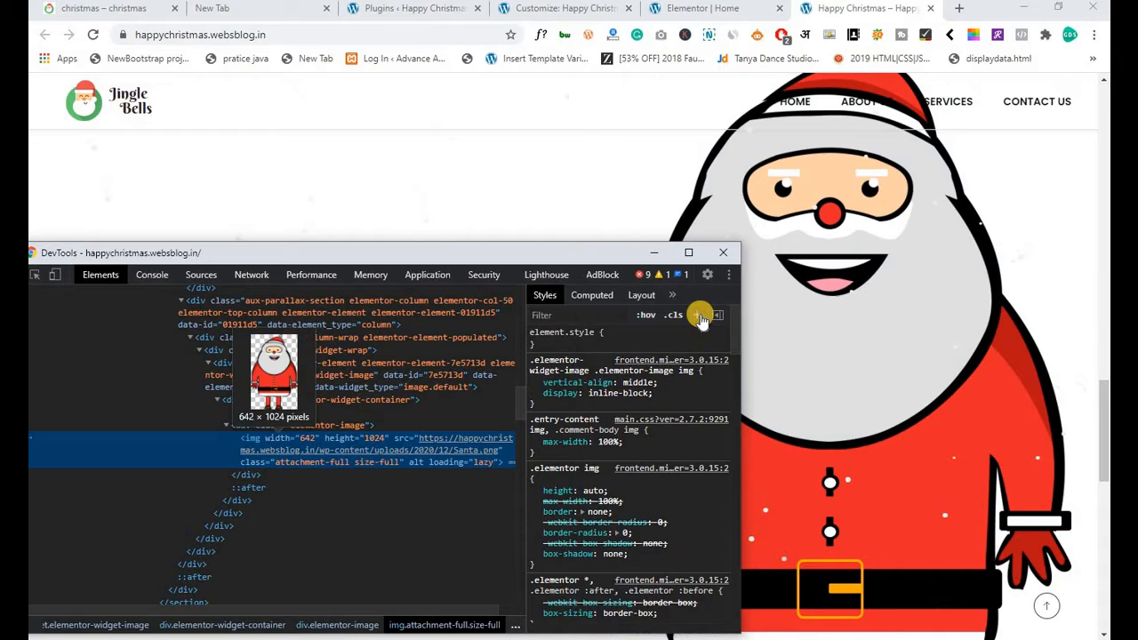
Add a trial style rule "#third-sec-par img" with width: 60%, copy it, and check both images on the live page.
click(698, 316)
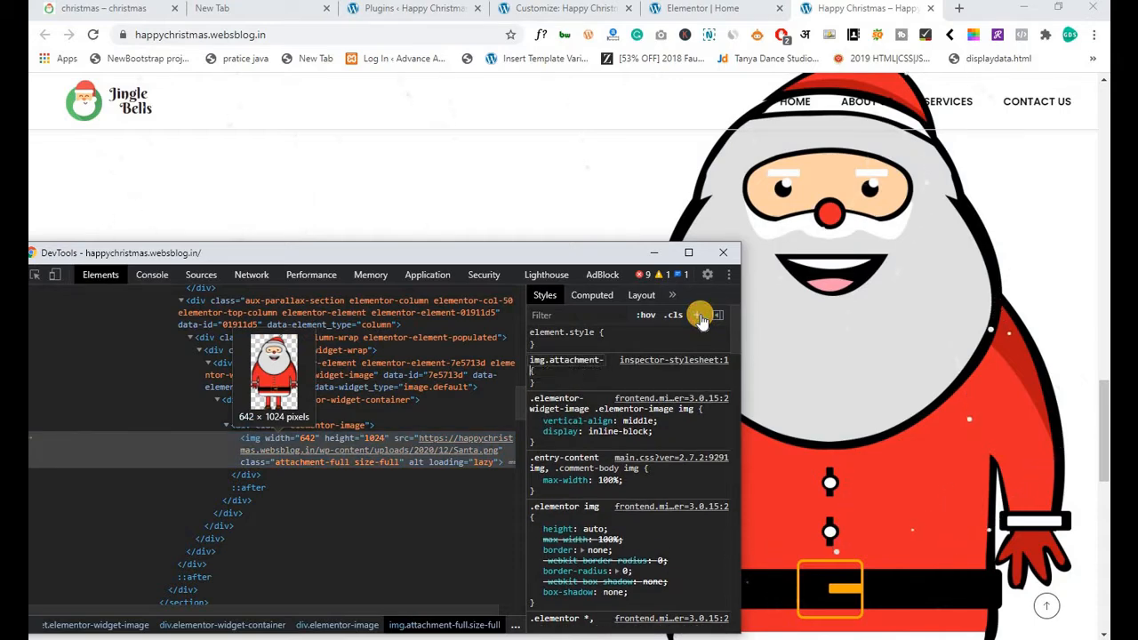
key(BackSpace)
key(BackSpace)
key(BackSpace)
key(BackSpace)
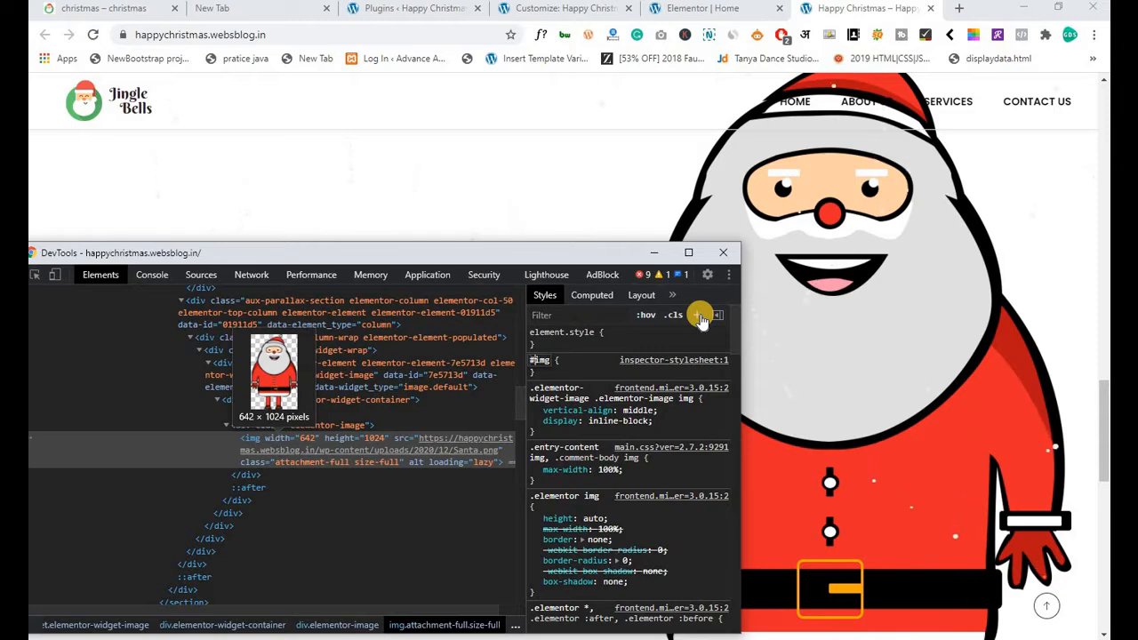
text(third-sec-par)
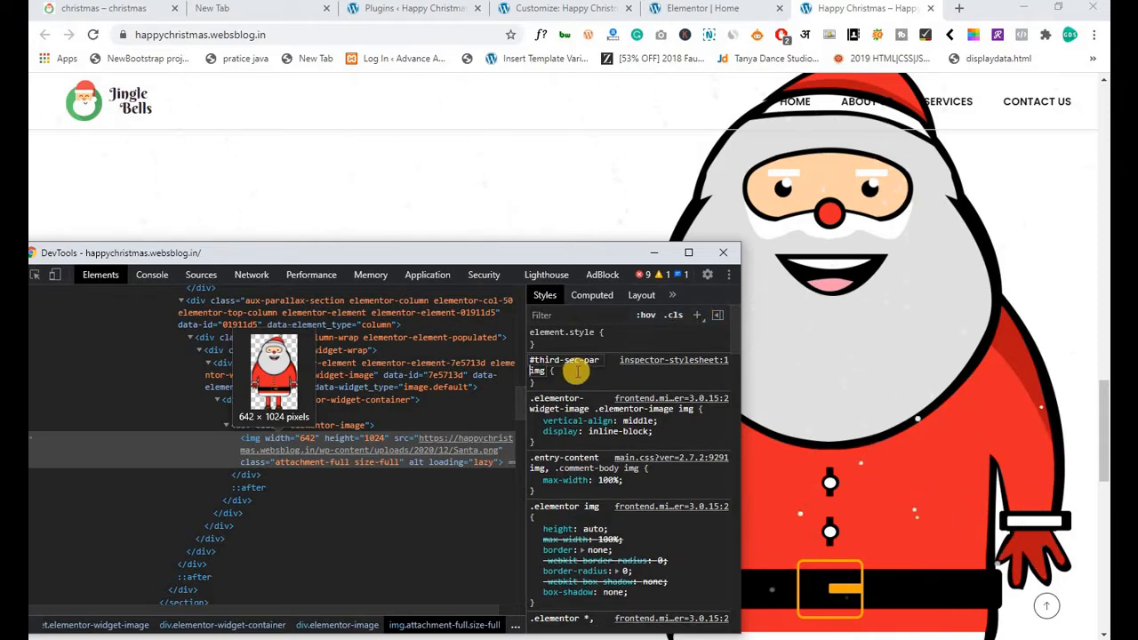
key(Return)
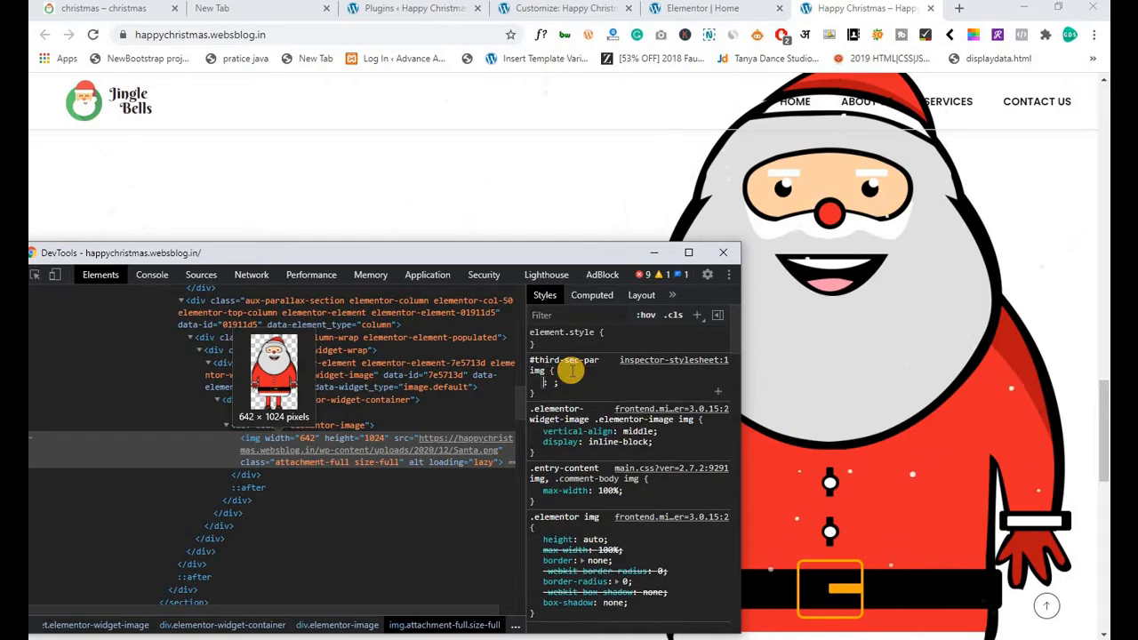
text(width: 60%)
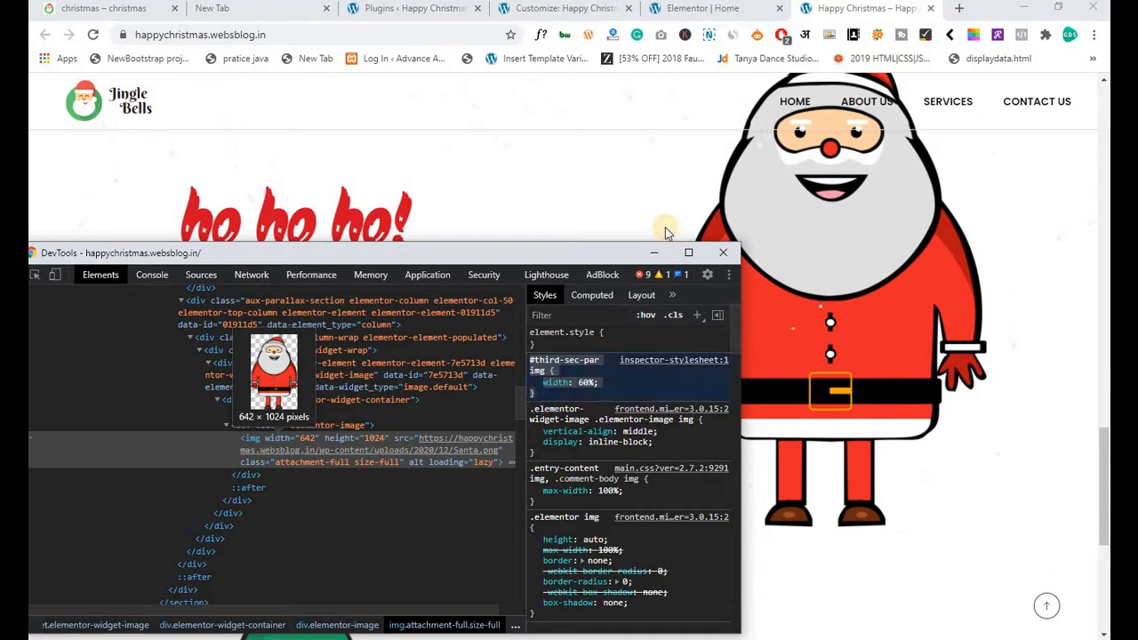
click(644, 255)
scroll(554, 313, down, 5)
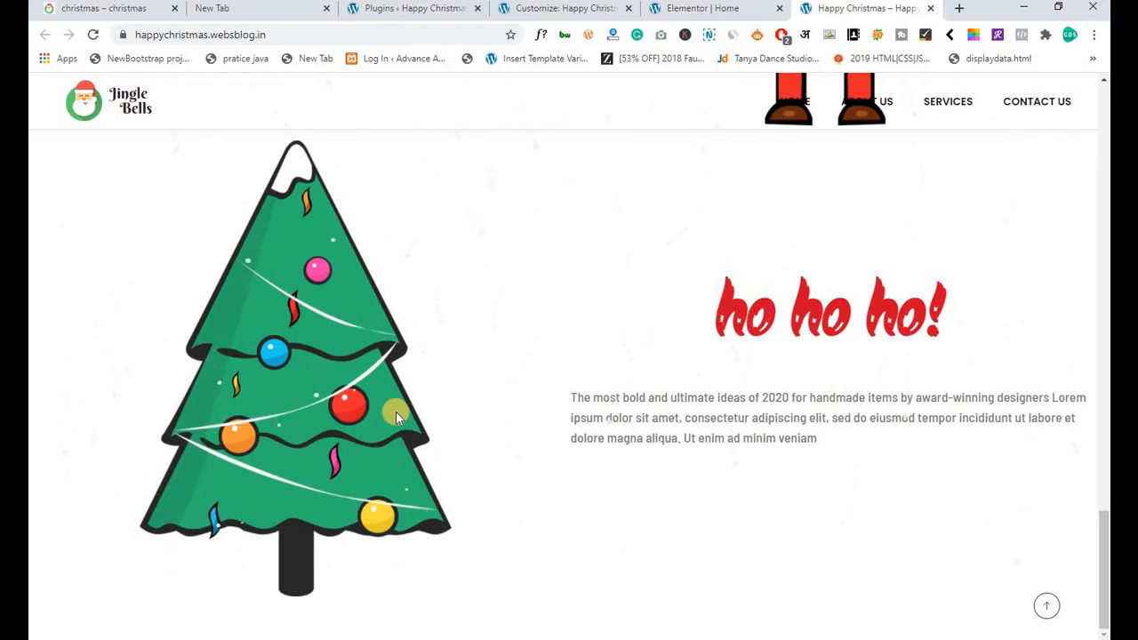
Append the rule "#third-sec-par img { width: 60%; }" to the Customizer's Additional CSS below the section#home-animation-par rule.
click(575, 10)
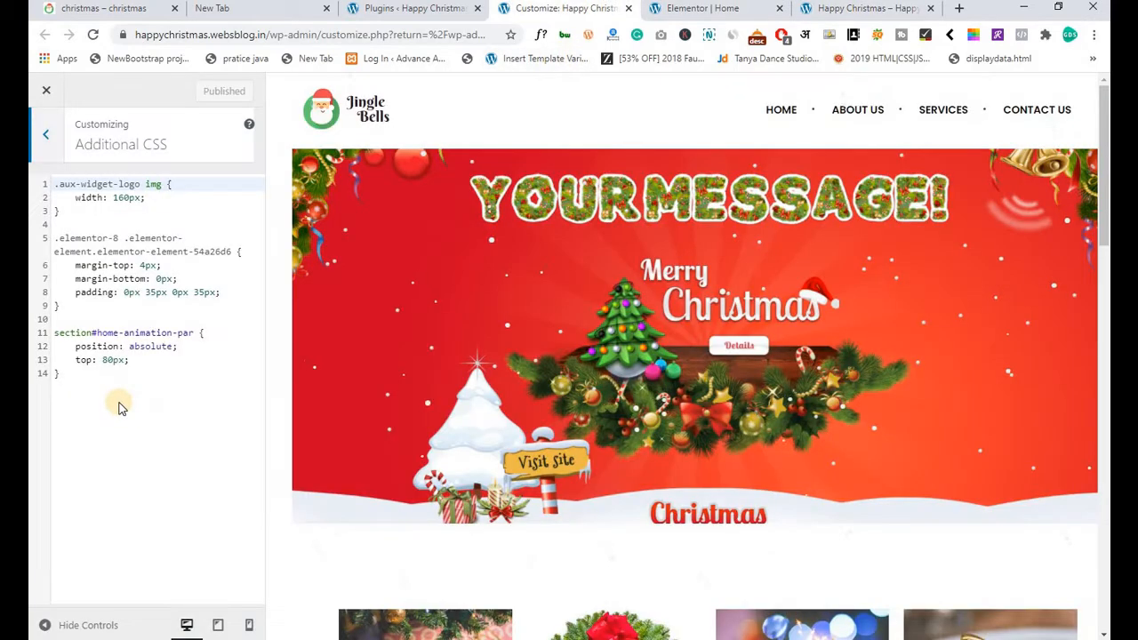
click(140, 376)
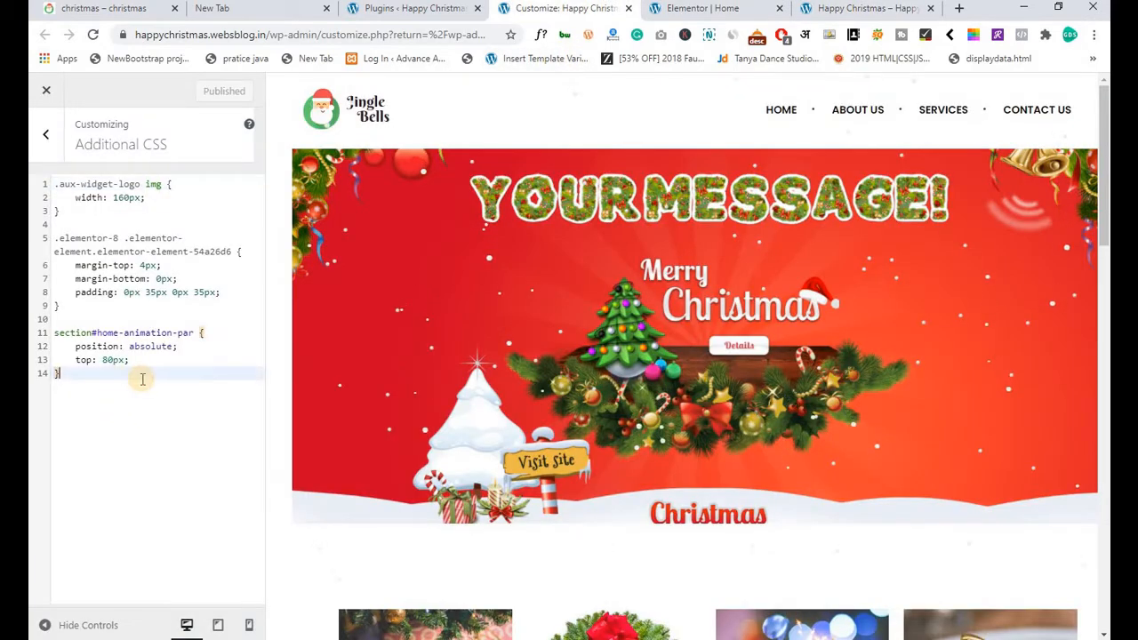
key(Return)
key(Return)
text(#third-sec-par img {     width: 60%; })
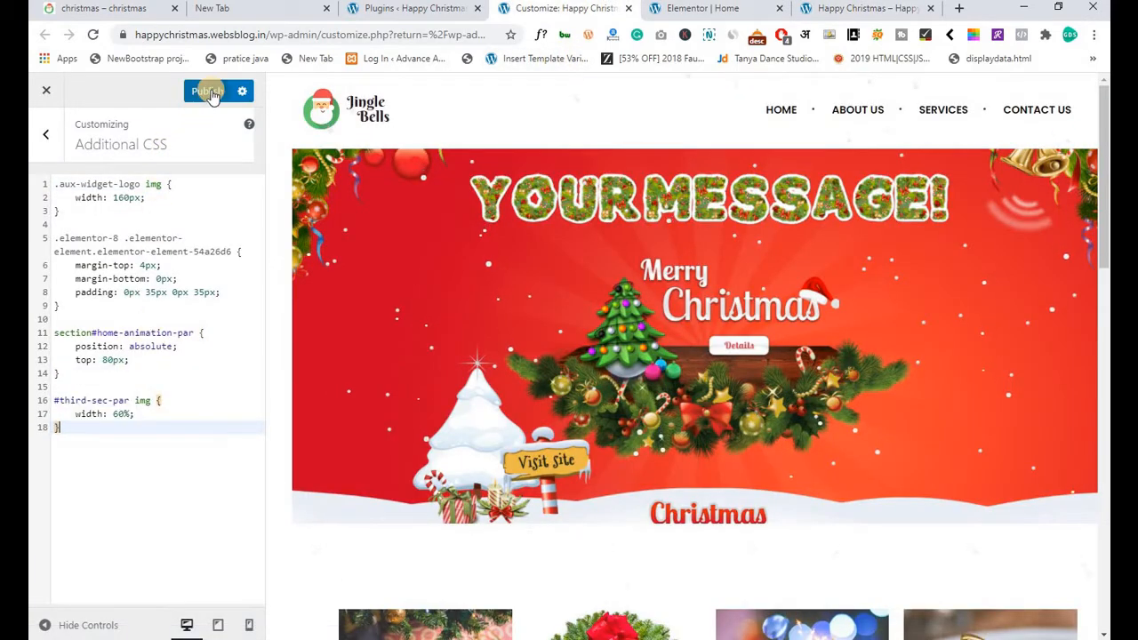
Publish the Additional CSS changes, reload the live home page, and check the Santa and Christmas tree images.
click(210, 94)
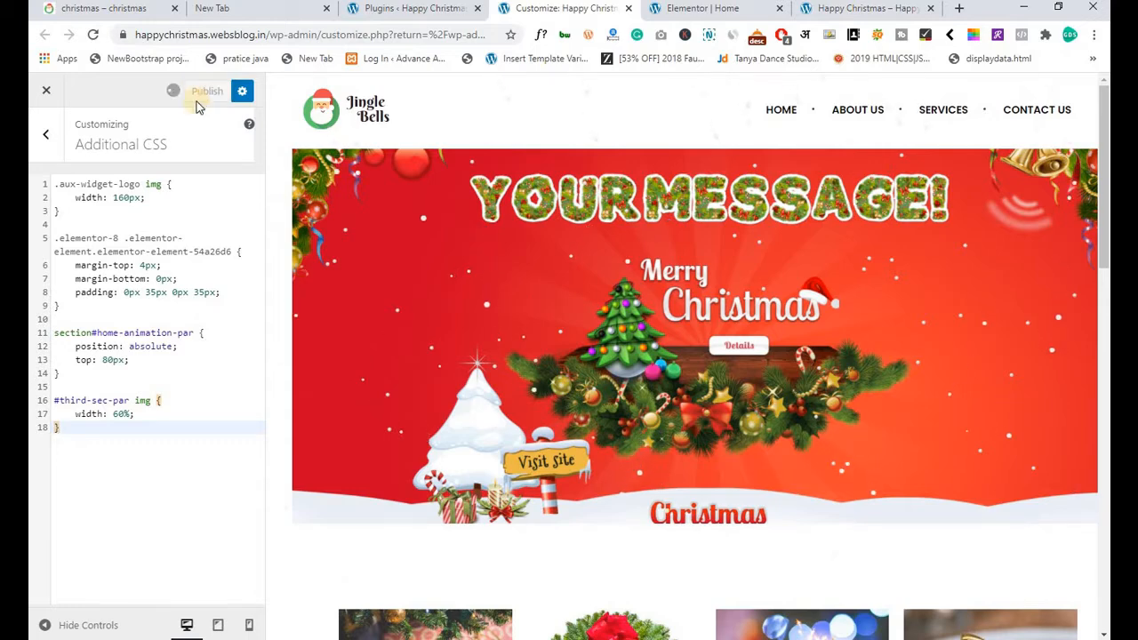
click(866, 8)
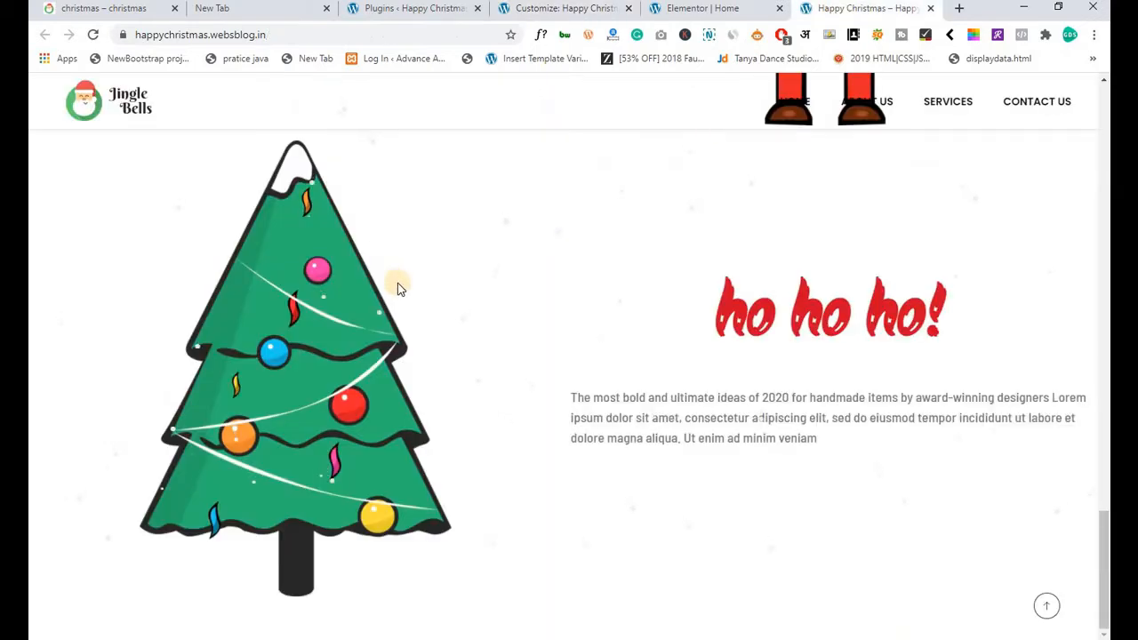
key(F5)
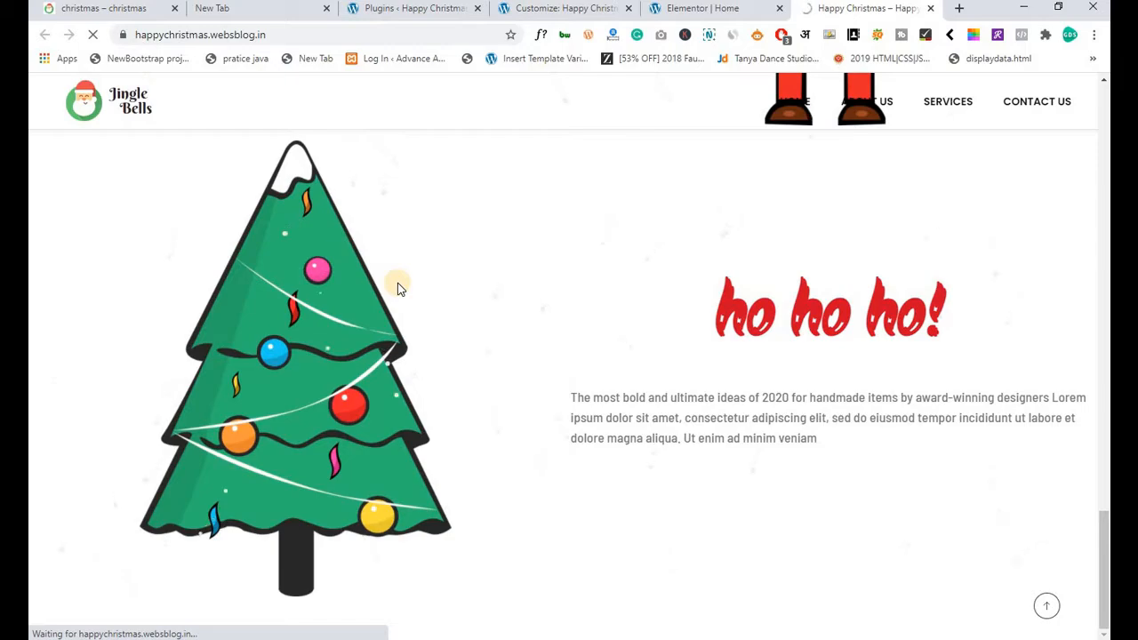
scroll(341, 318, down, 15)
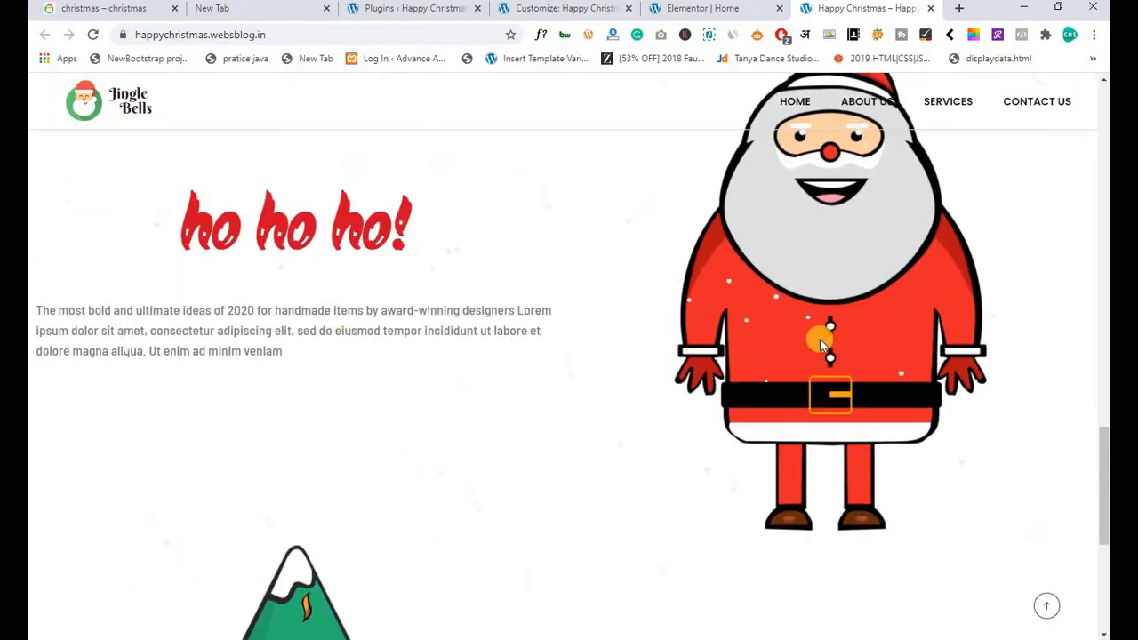
scroll(528, 356, down, 5)
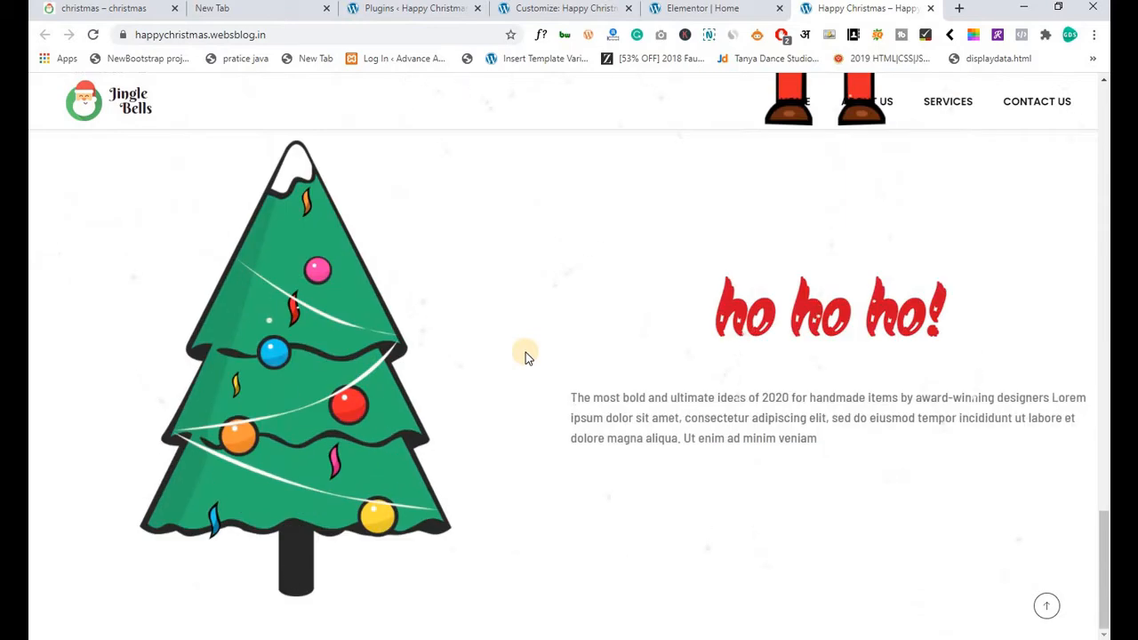
scroll(525, 354, up, 1)
scroll(401, 402, up, 3)
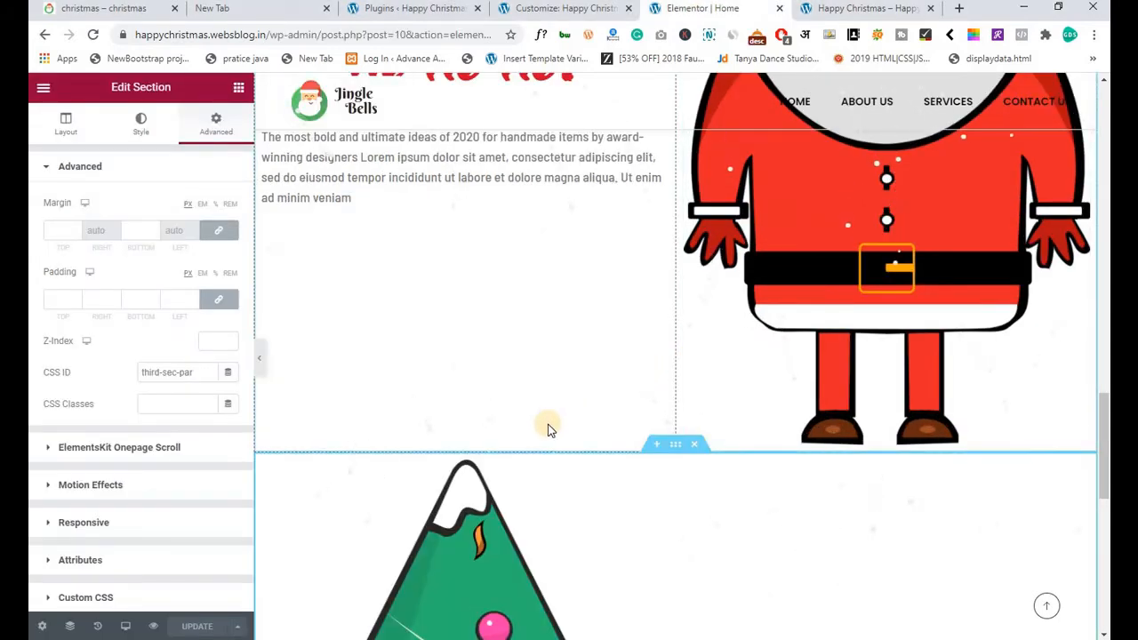
Reload the Elementor editor and compare the Santa section's layout with the reference site.
key(F5)
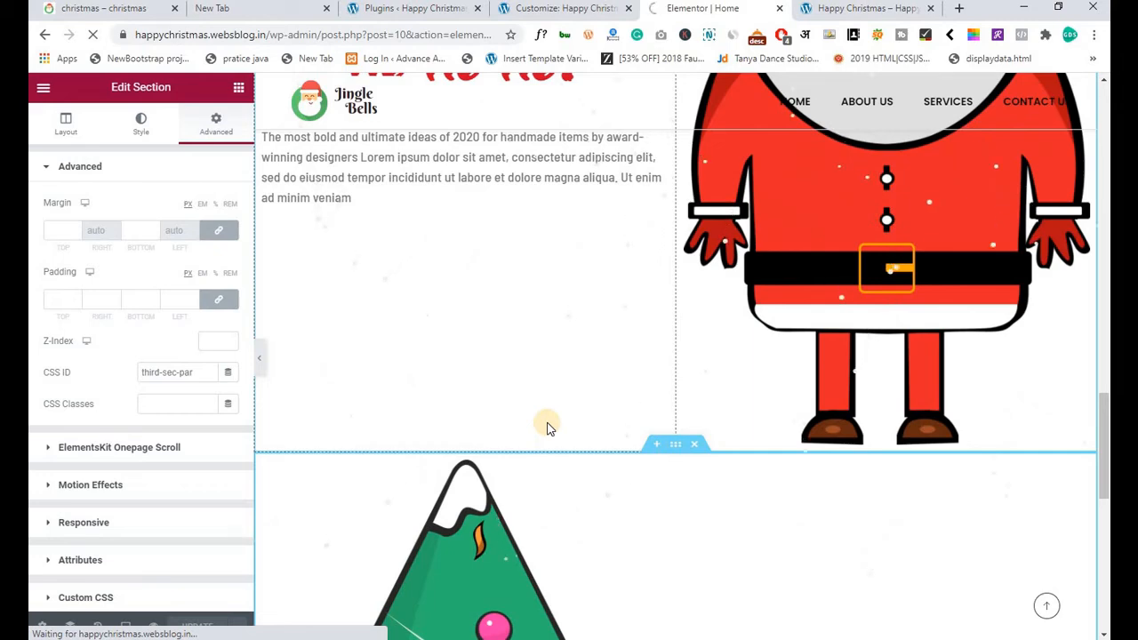
scroll(484, 385, down, 3)
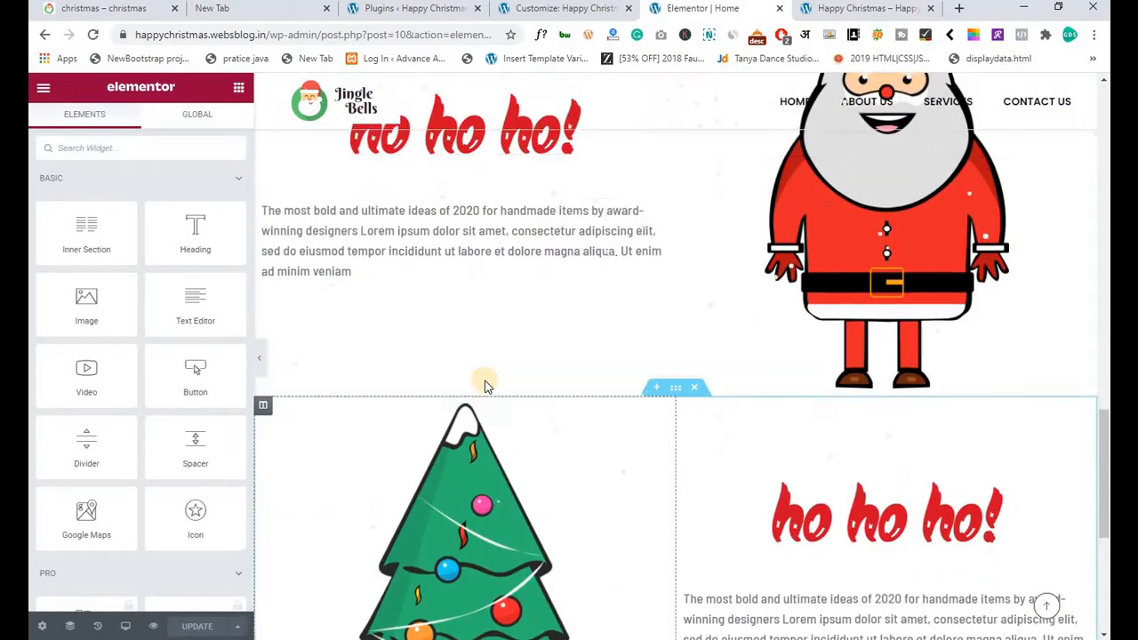
scroll(485, 385, up, 2)
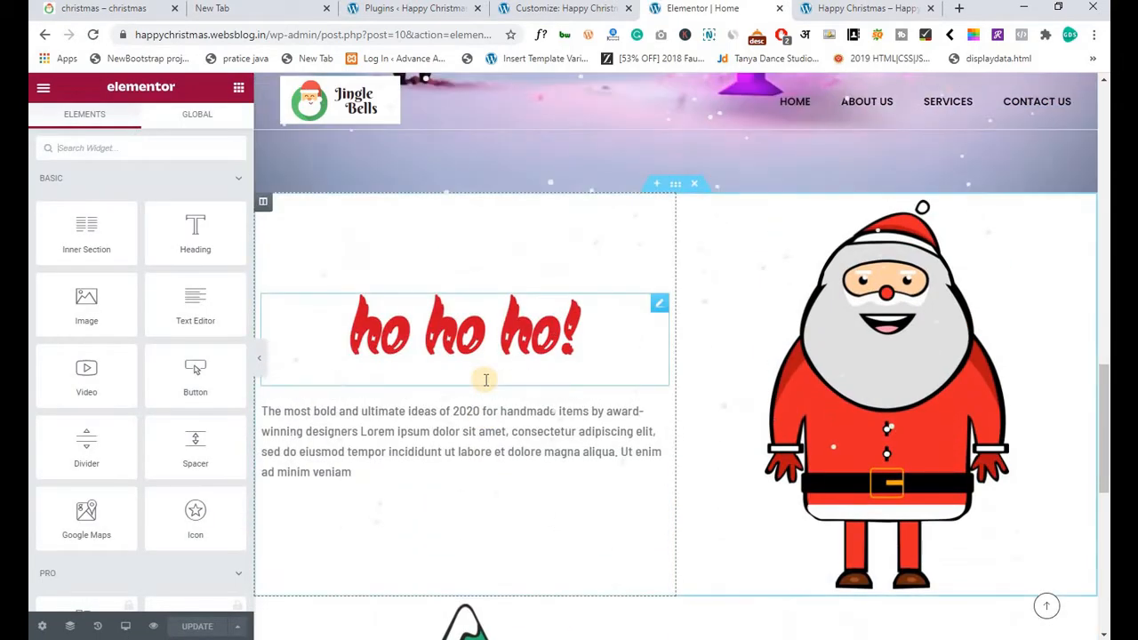
click(124, 19)
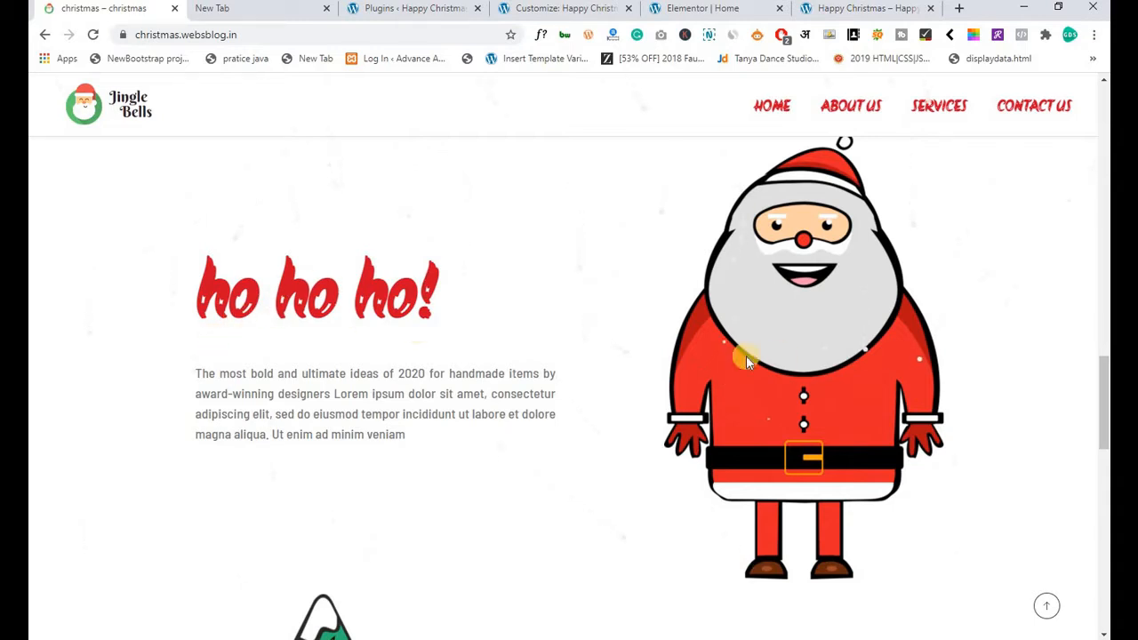
click(682, 16)
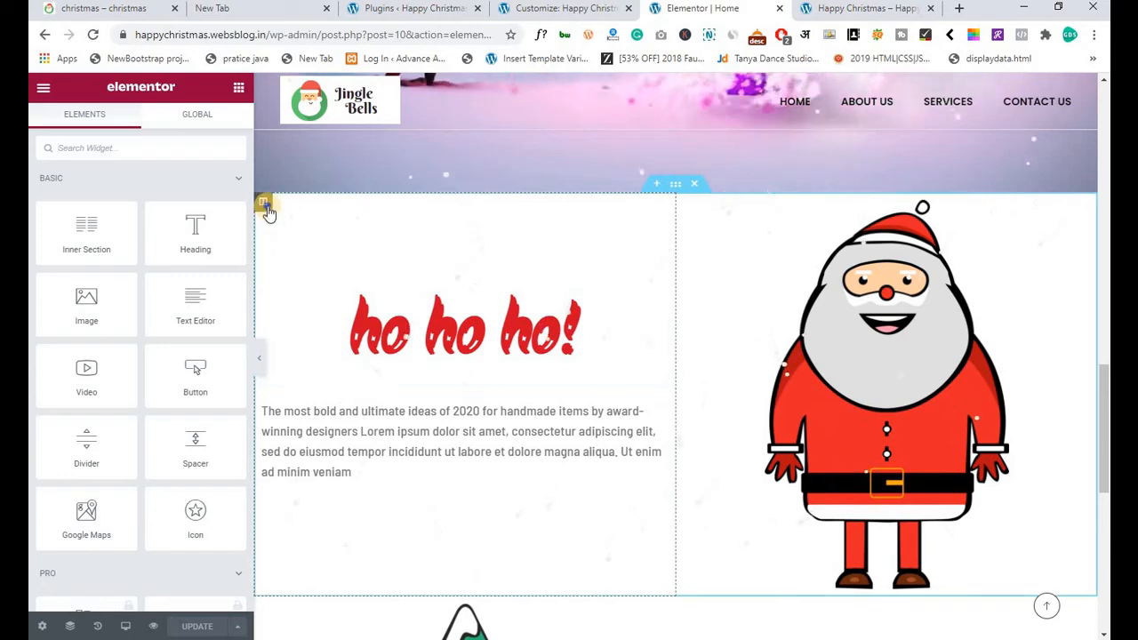
Unlink the margins of the Santa section's text column, set the left margin to 22%, and update the page.
right_click(266, 210)
click(298, 224)
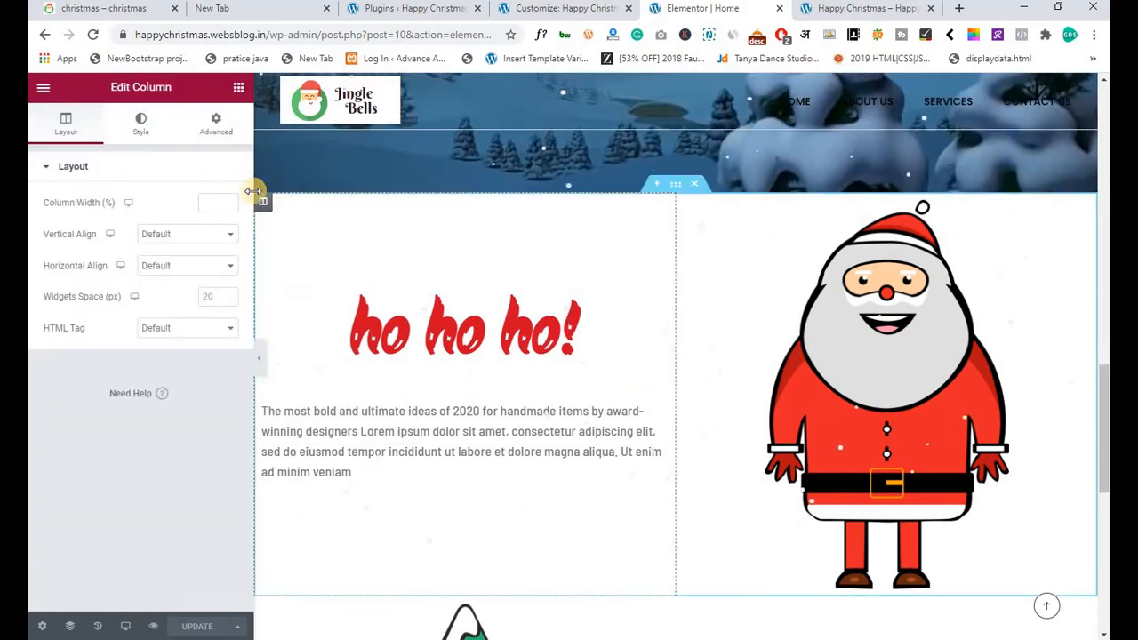
click(216, 134)
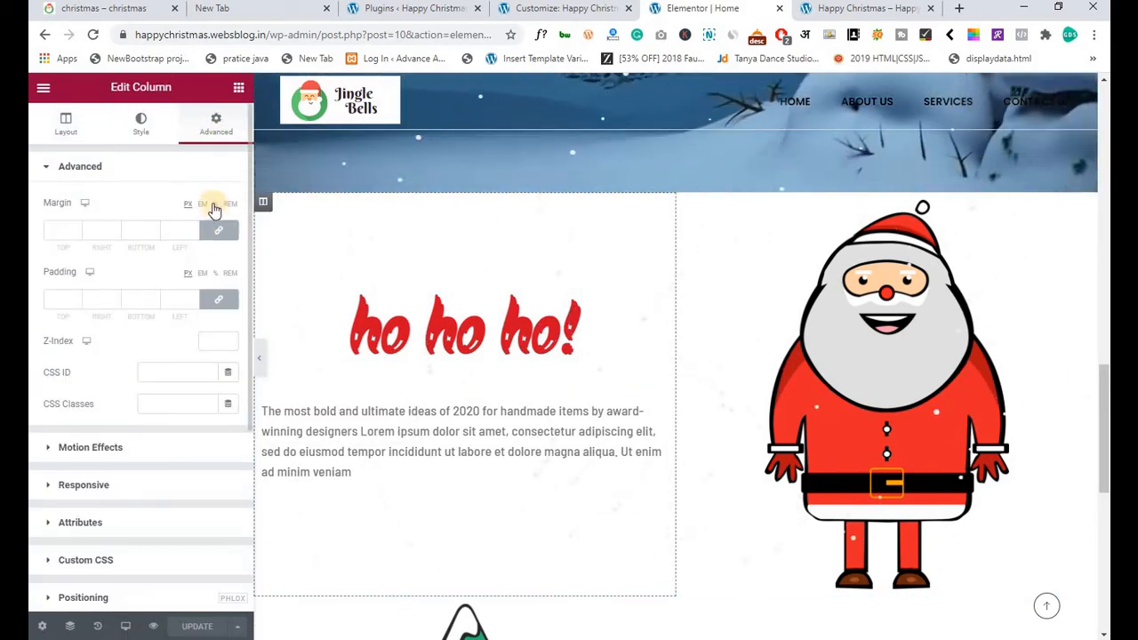
click(218, 230)
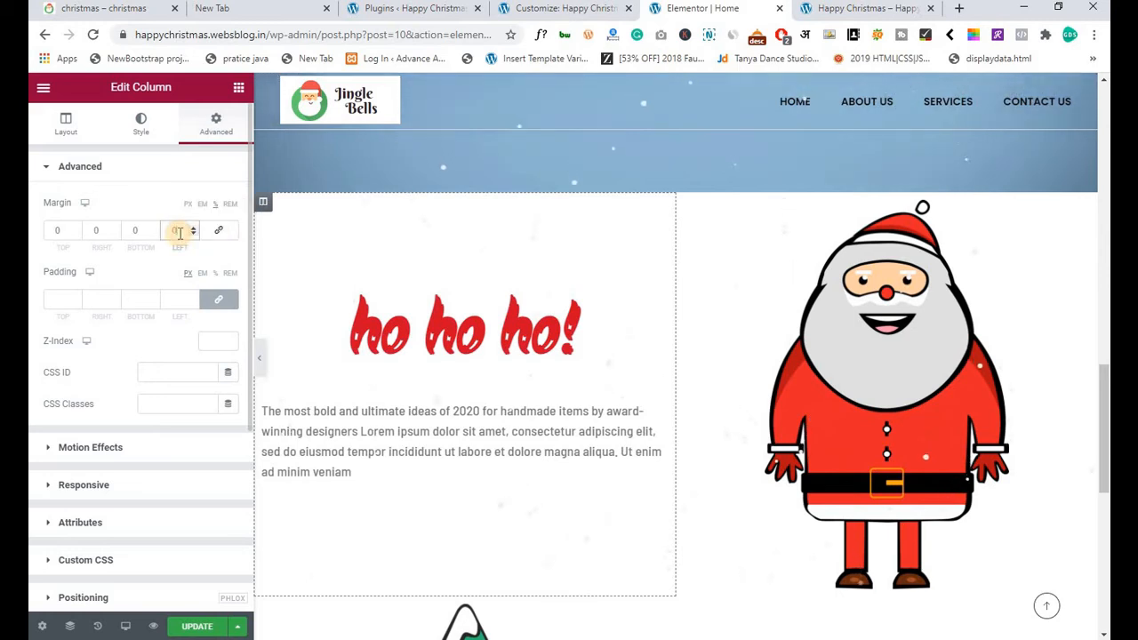
text(2)
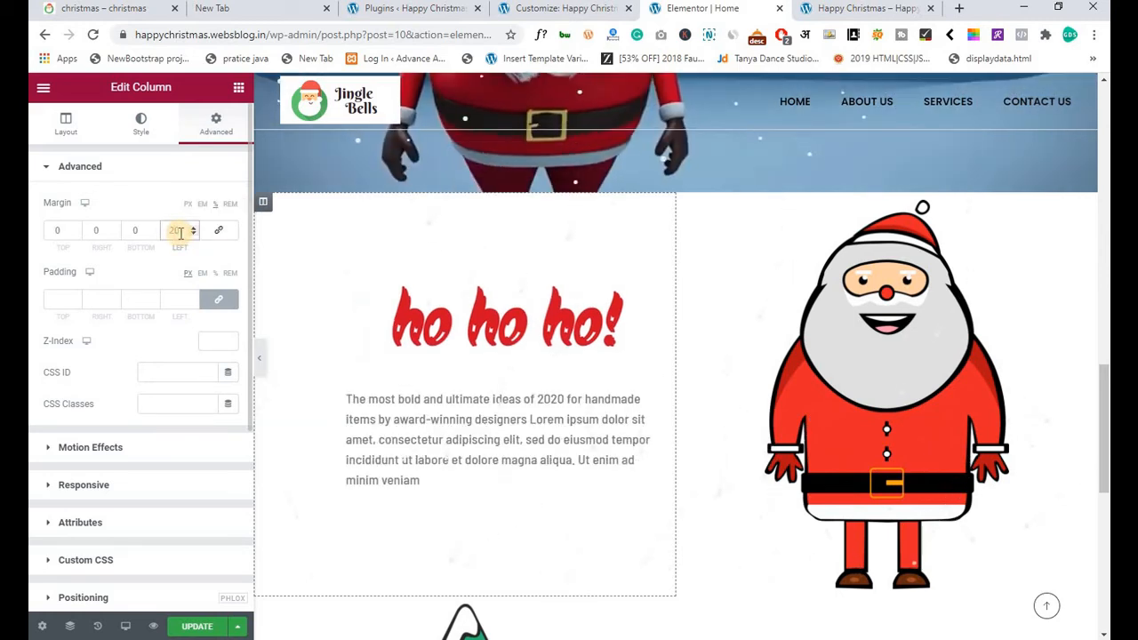
key(Up)
key(Up)
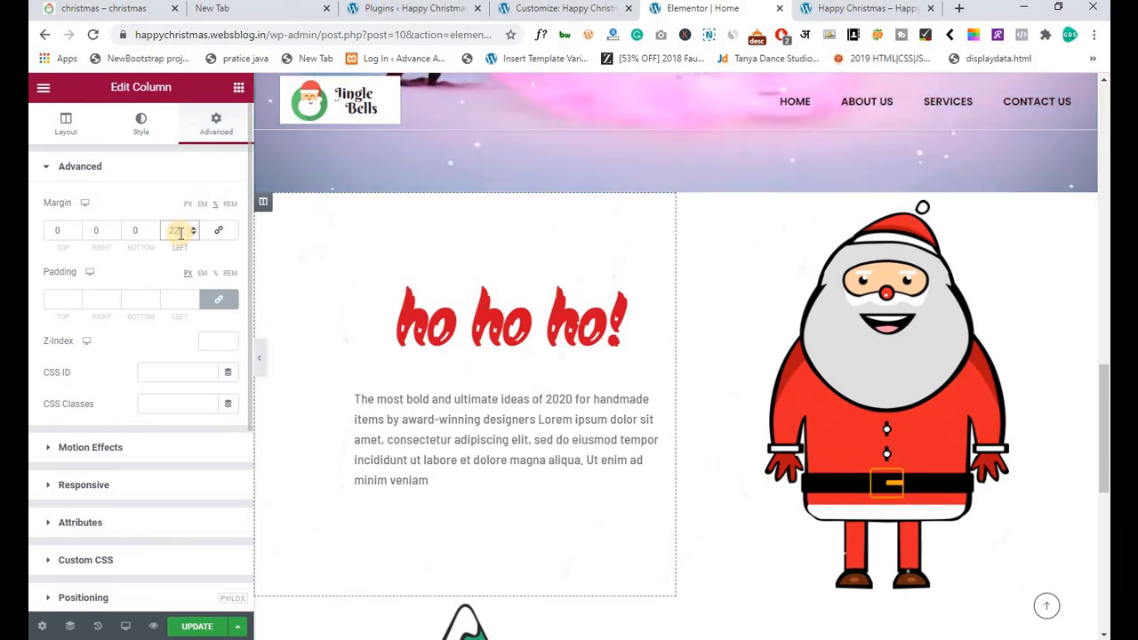
click(190, 622)
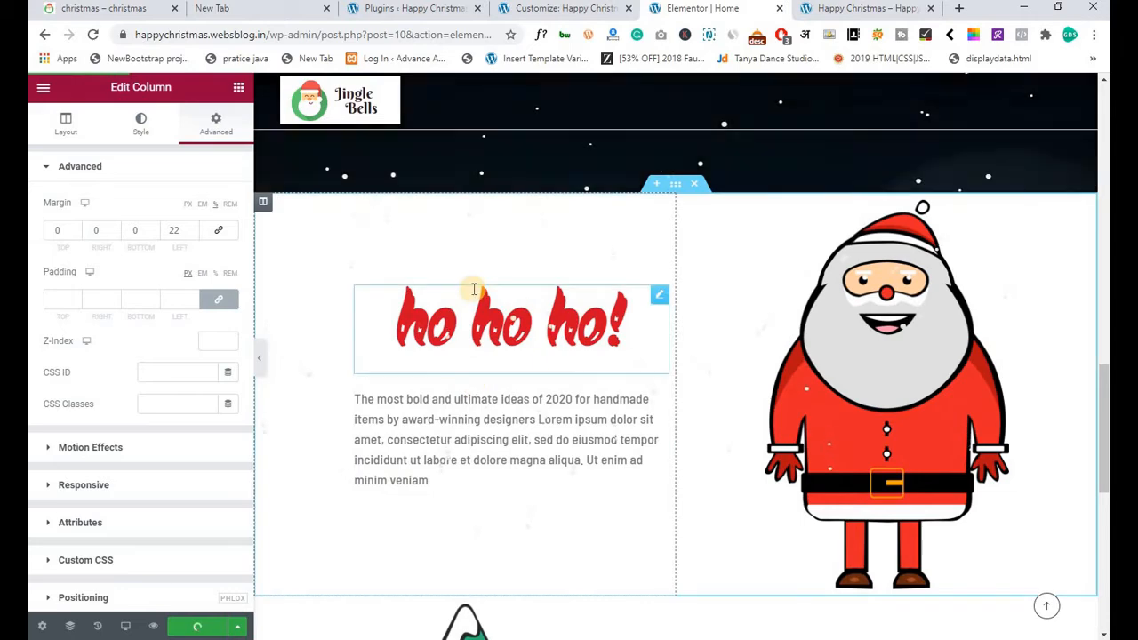
Replace the "ho ho ho!" heading beside the Christmas tree with "Special Offer", copied from the reference site.
scroll(471, 295, down, 4)
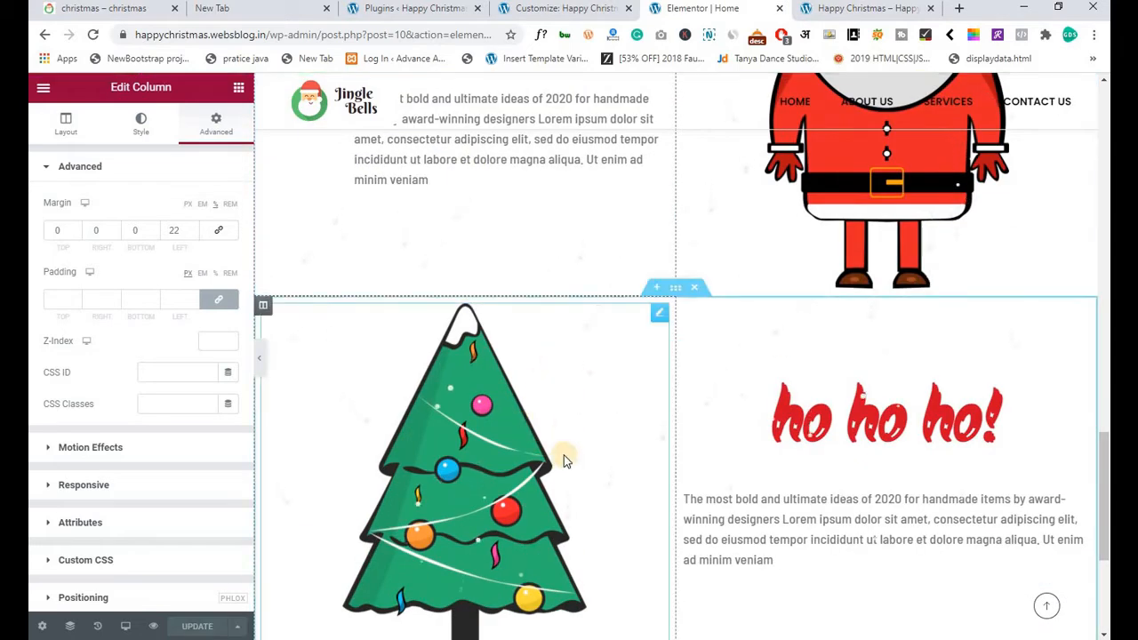
click(109, 8)
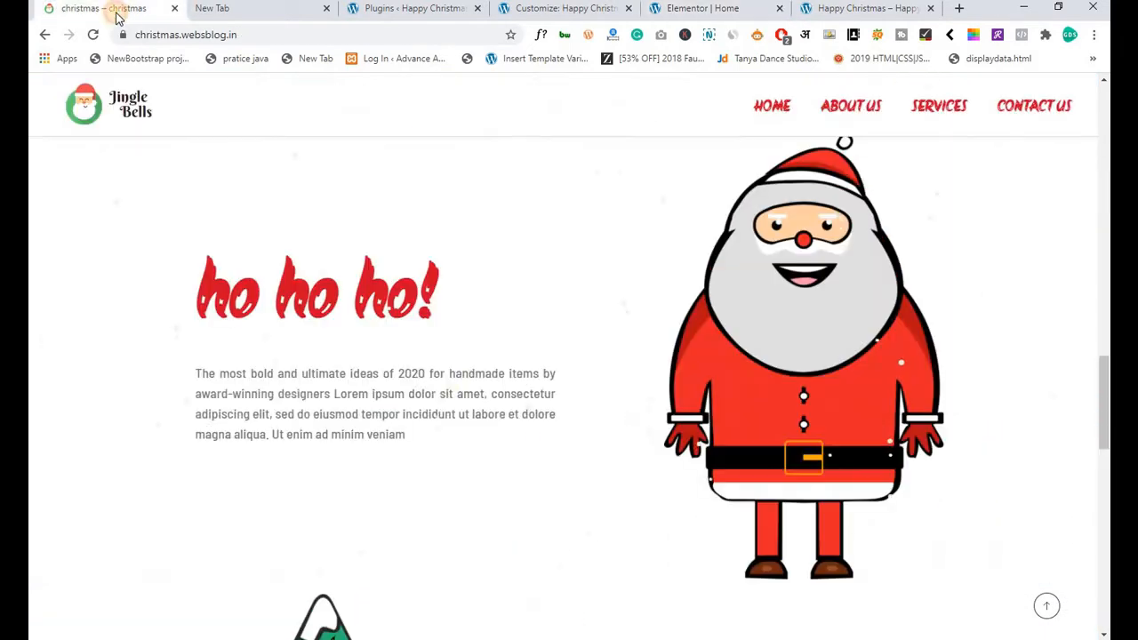
scroll(444, 352, down, 4)
scroll(470, 357, down, 1)
drag(574, 278, 963, 307)
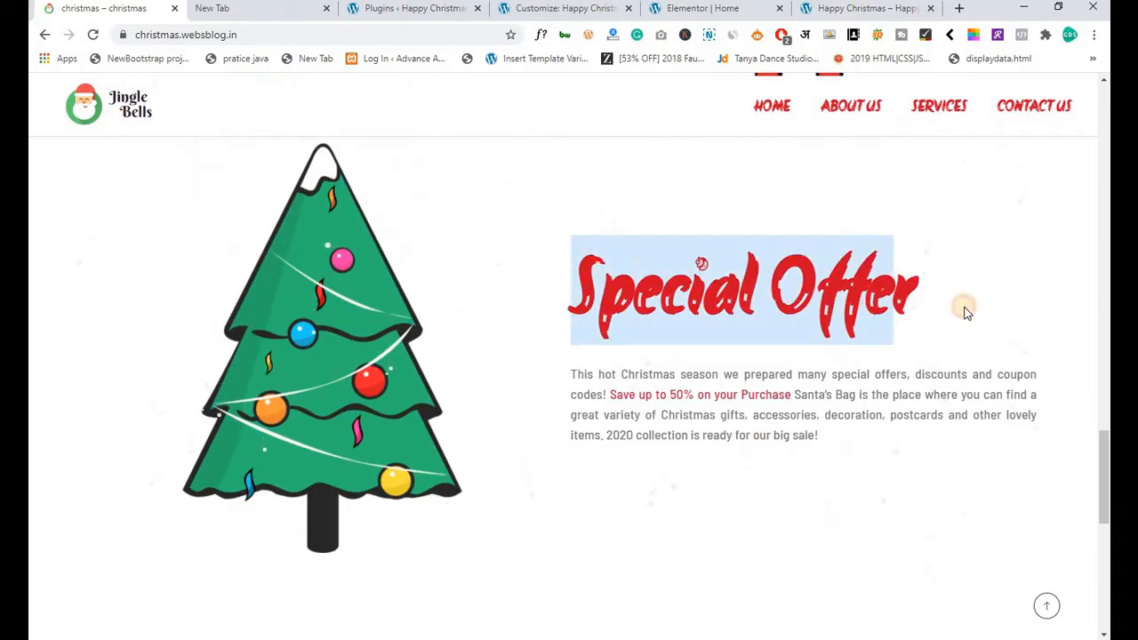
click(702, 9)
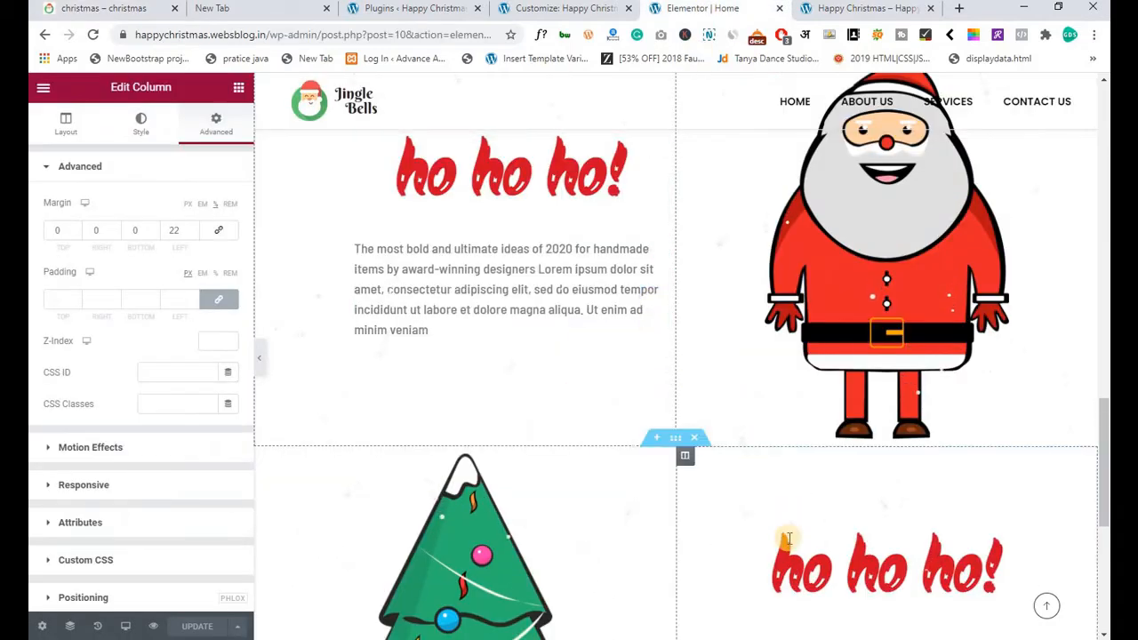
right_click(818, 559)
click(856, 432)
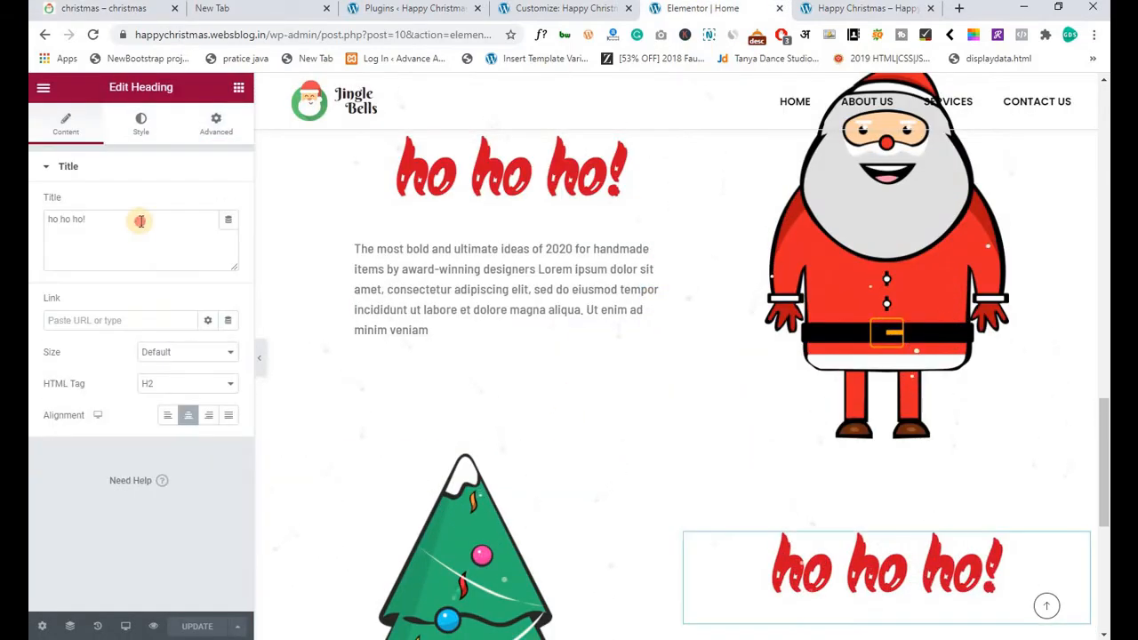
triple_click(140, 221)
Replace the paragraph beside the Christmas tree with the reference site's text starting "This hot Christmas season we prepared many special offers".
click(96, 9)
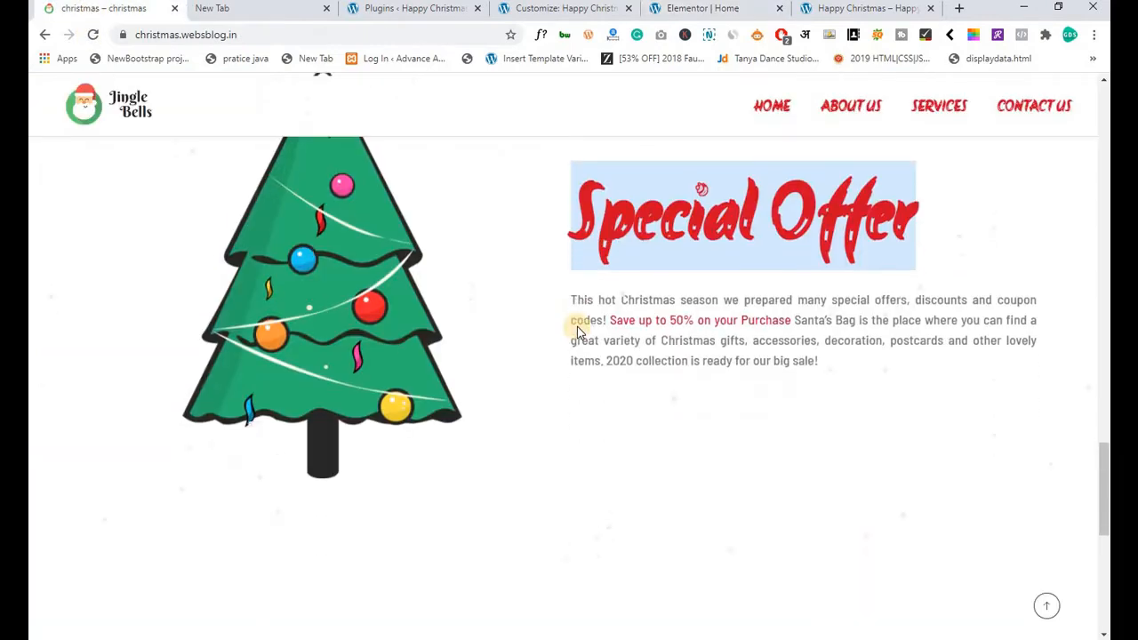
scroll(757, 363, down, 1)
scroll(755, 383, up, 3)
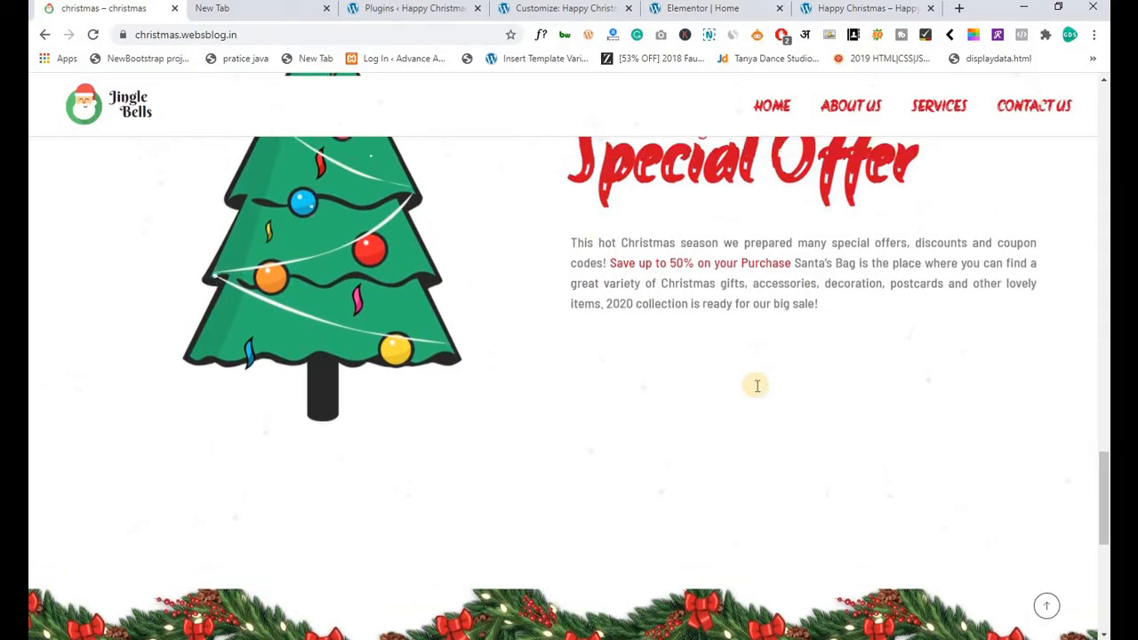
drag(765, 509, 576, 452)
key(ctrl+c)
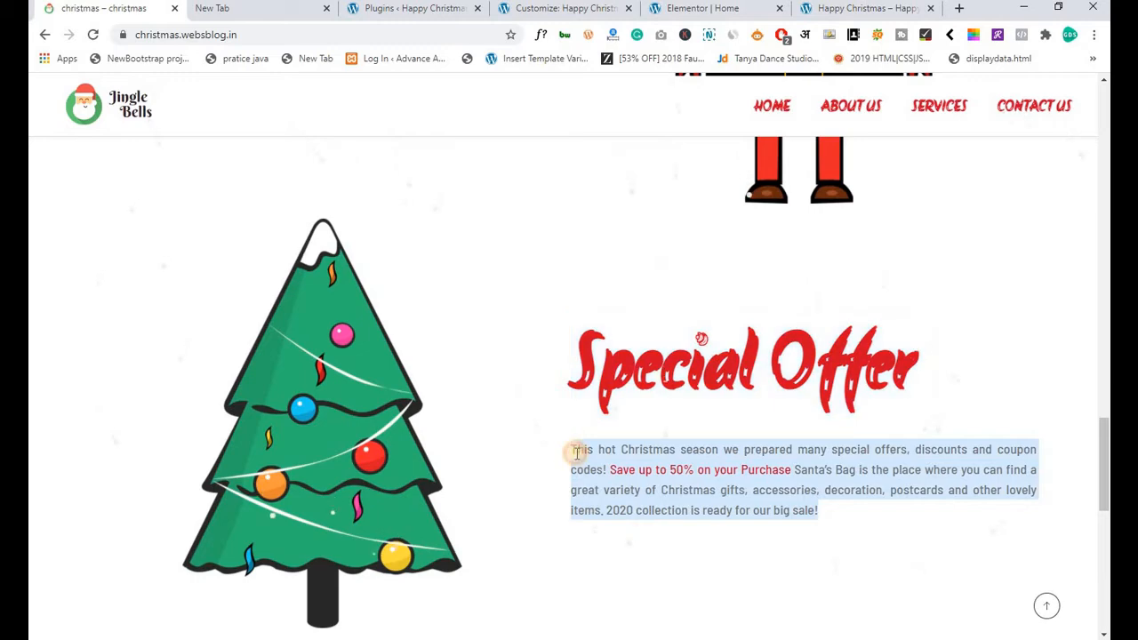
click(702, 9)
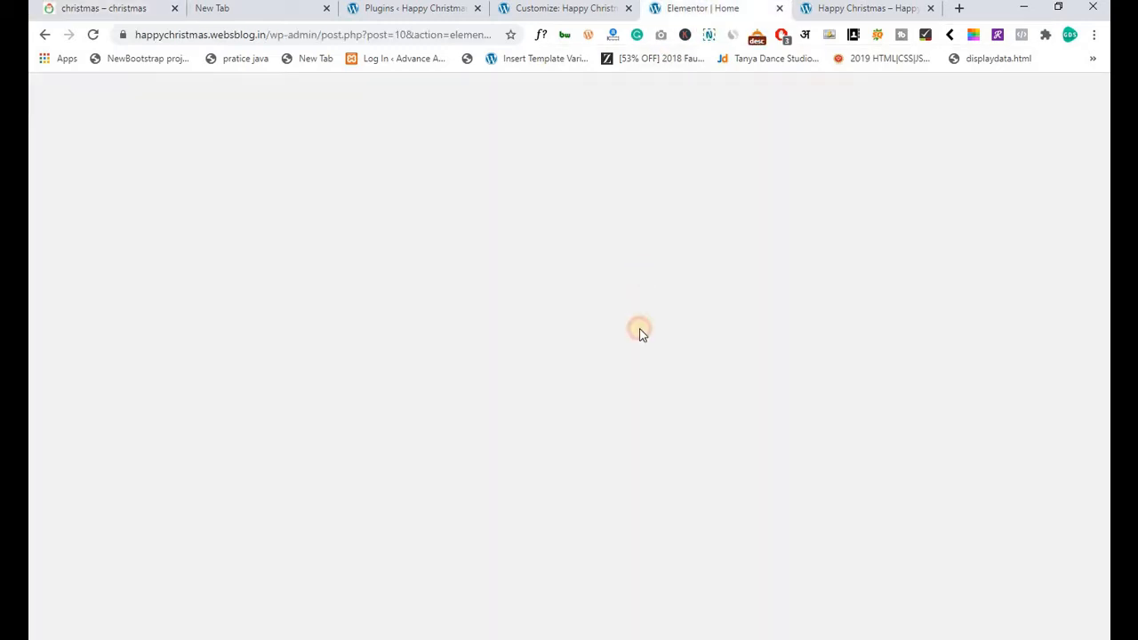
right_click(797, 280)
click(811, 302)
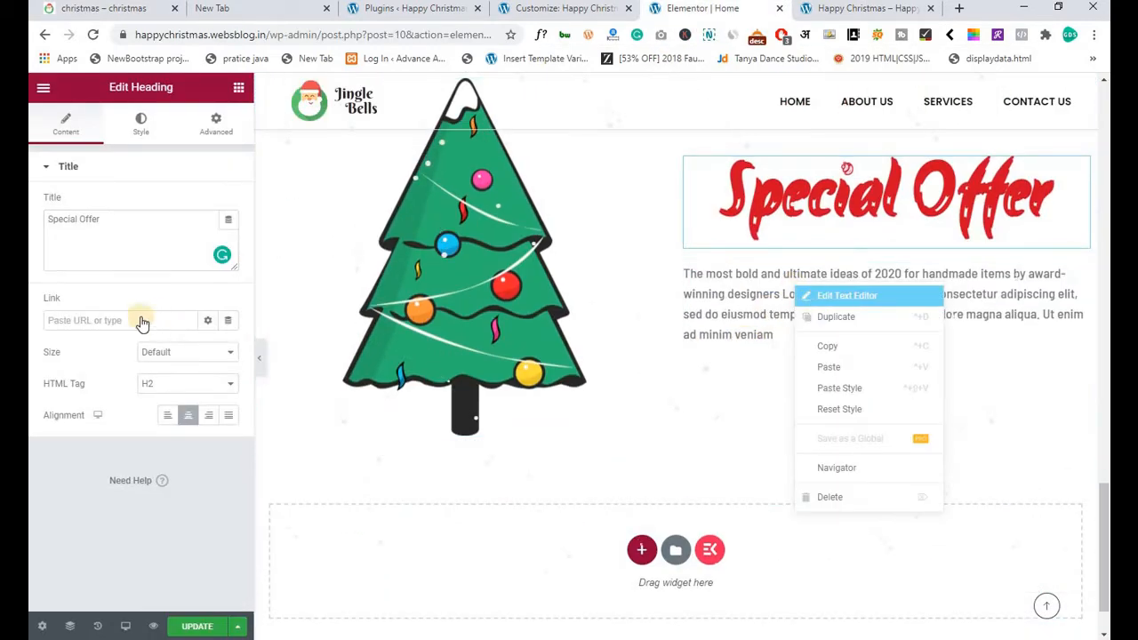
click(202, 211)
click(164, 311)
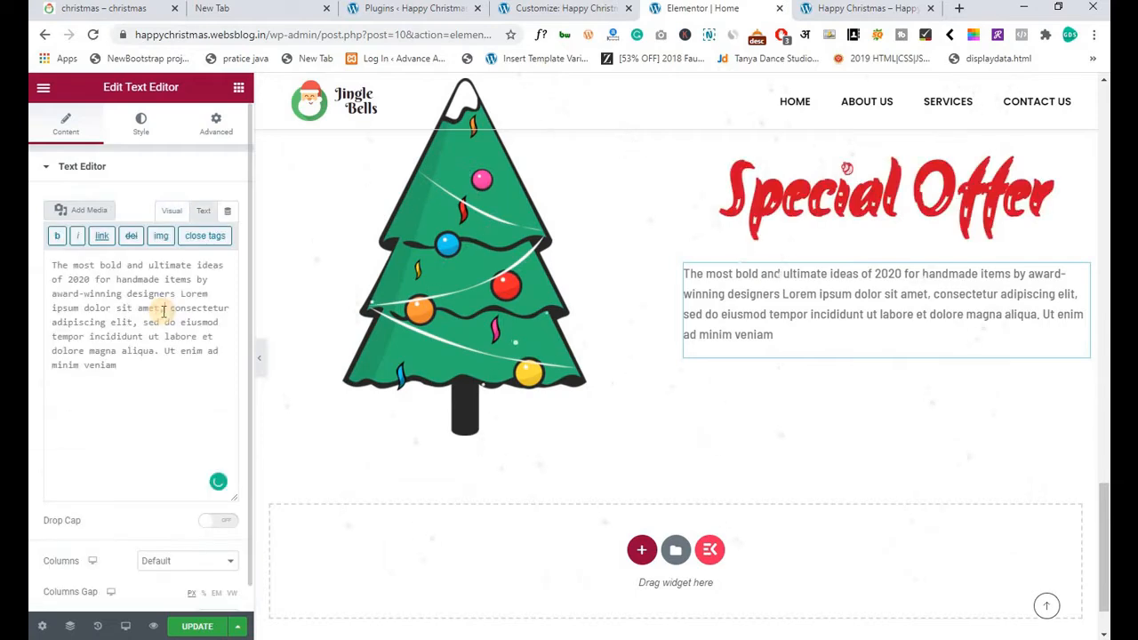
key(ctrl+a)
key(ctrl+v)
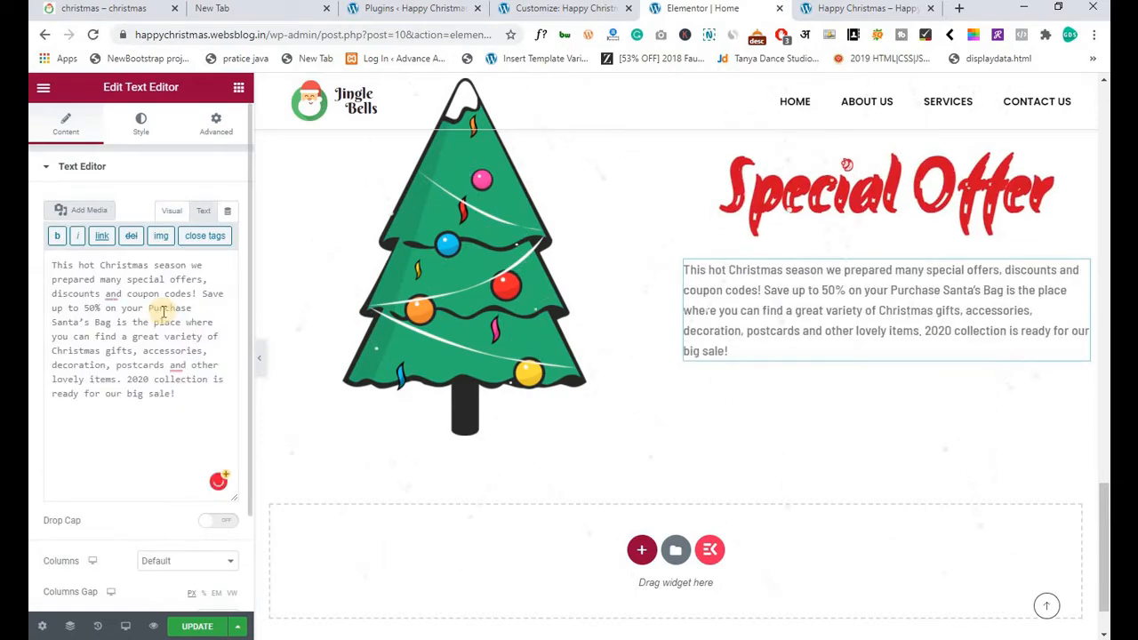
Examine the styling of "Save up to 50% on your Purchase" on the reference site and return to the paragraph in the Elementor editor.
click(88, 11)
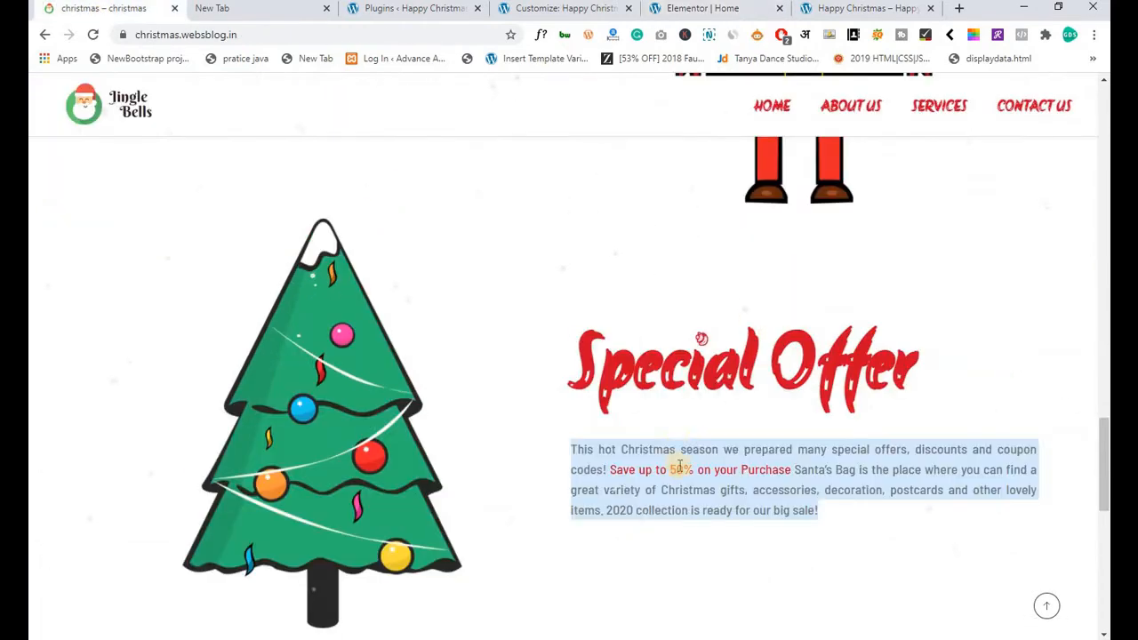
scroll(680, 466, down, 2)
scroll(610, 445, up, 1)
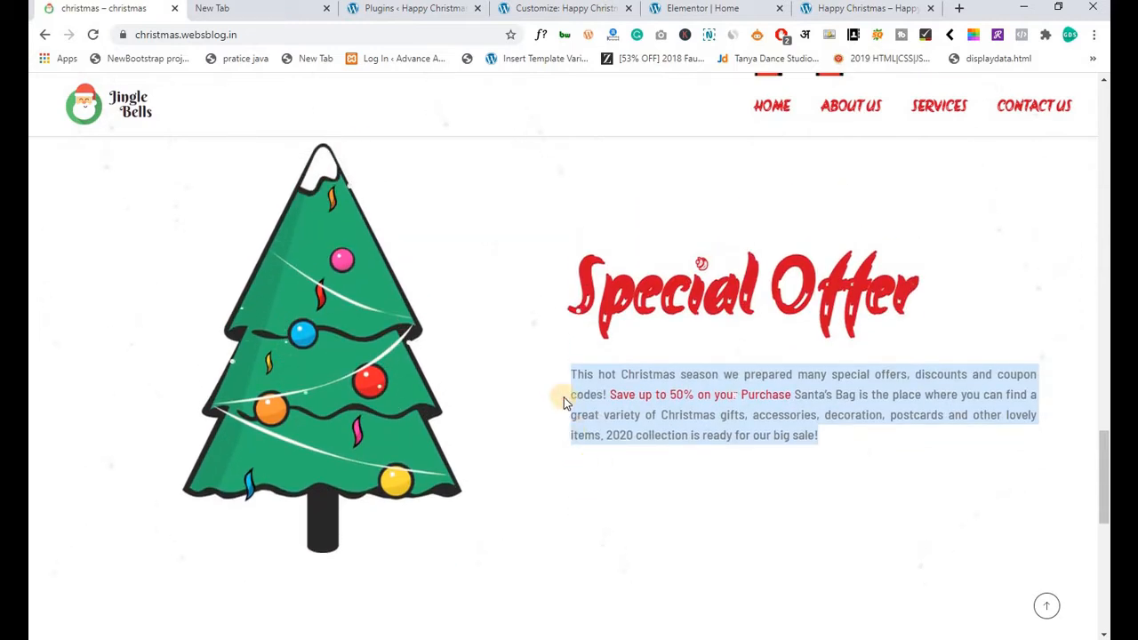
click(655, 391)
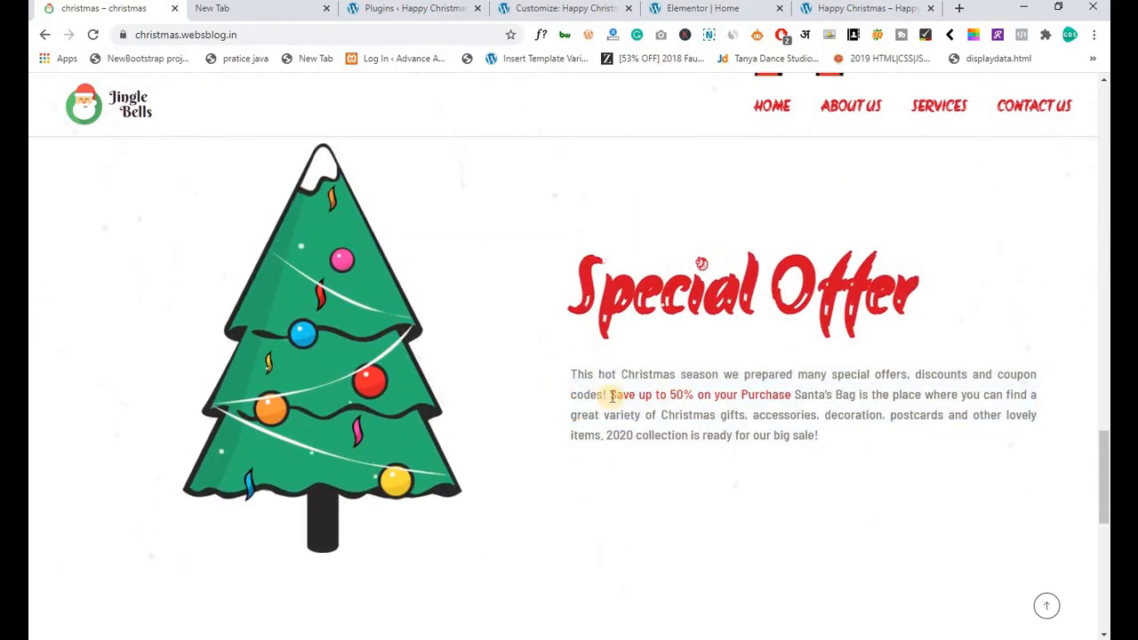
drag(635, 393, 787, 393)
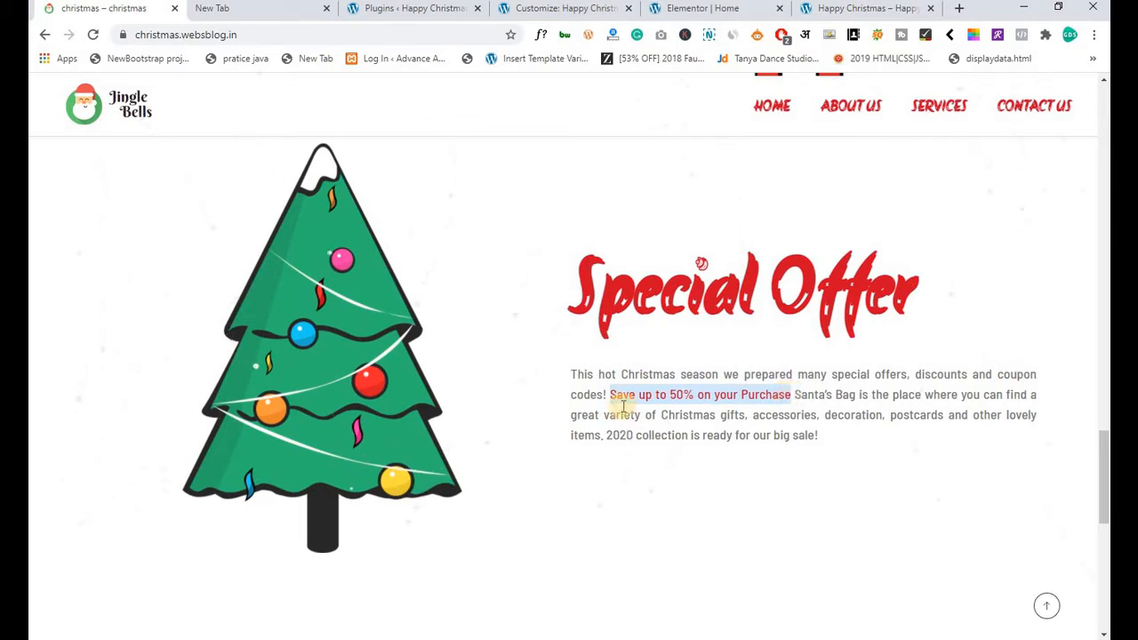
click(586, 397)
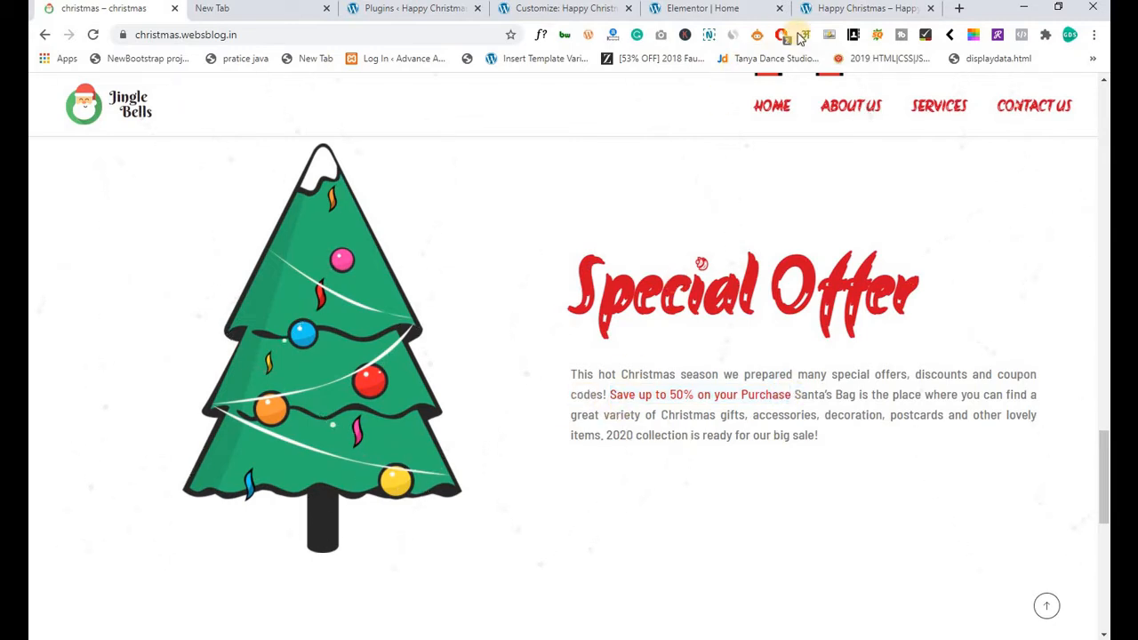
click(718, 11)
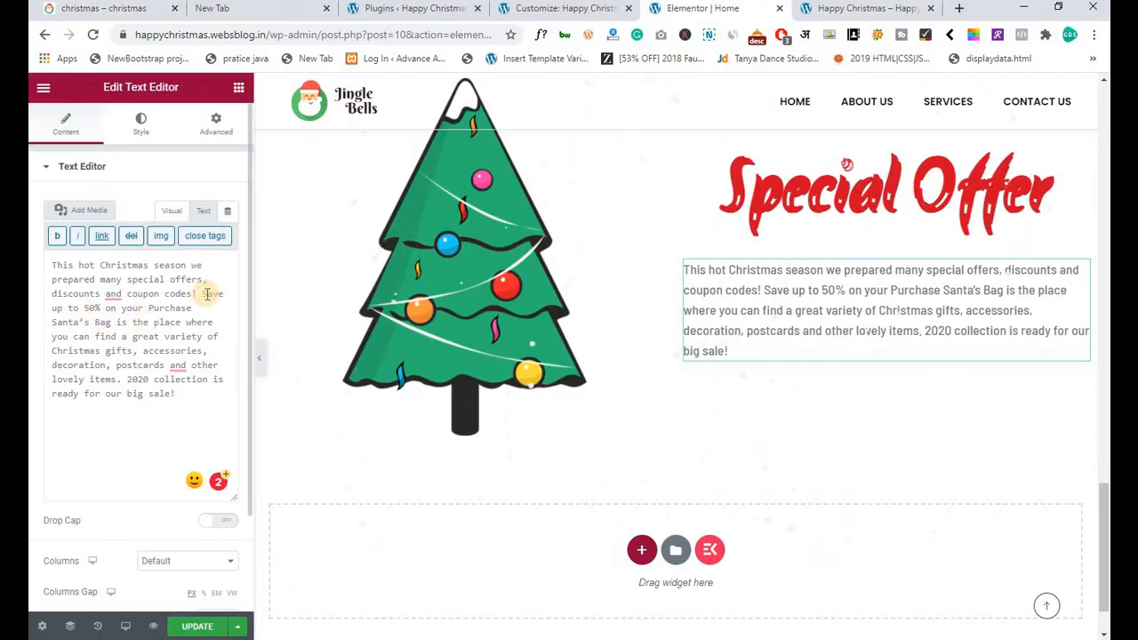
Wrap "Save up to 50% on your Purchase" in a span tag in the Special Offer paragraph, checking the phrase's extent on the reference site.
text(<span>)
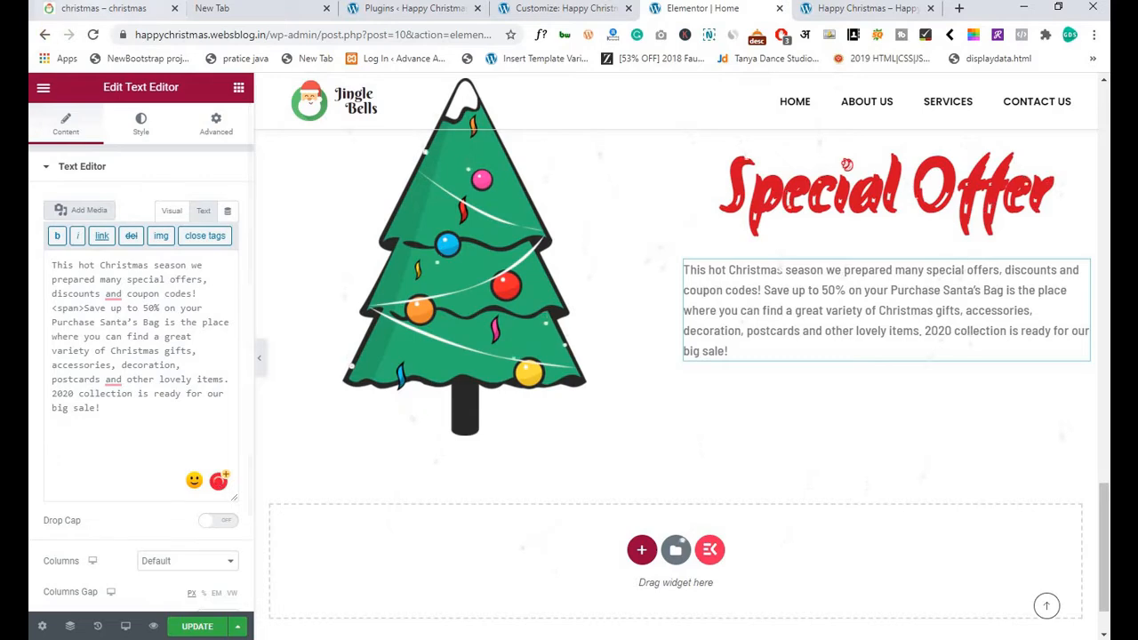
click(92, 11)
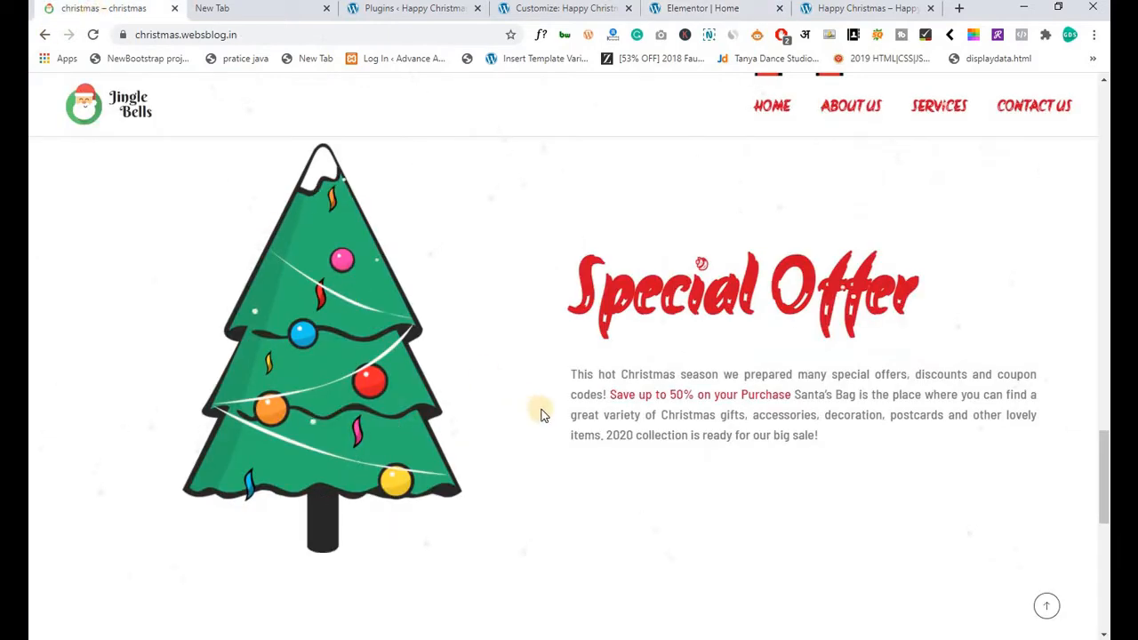
click(711, 12)
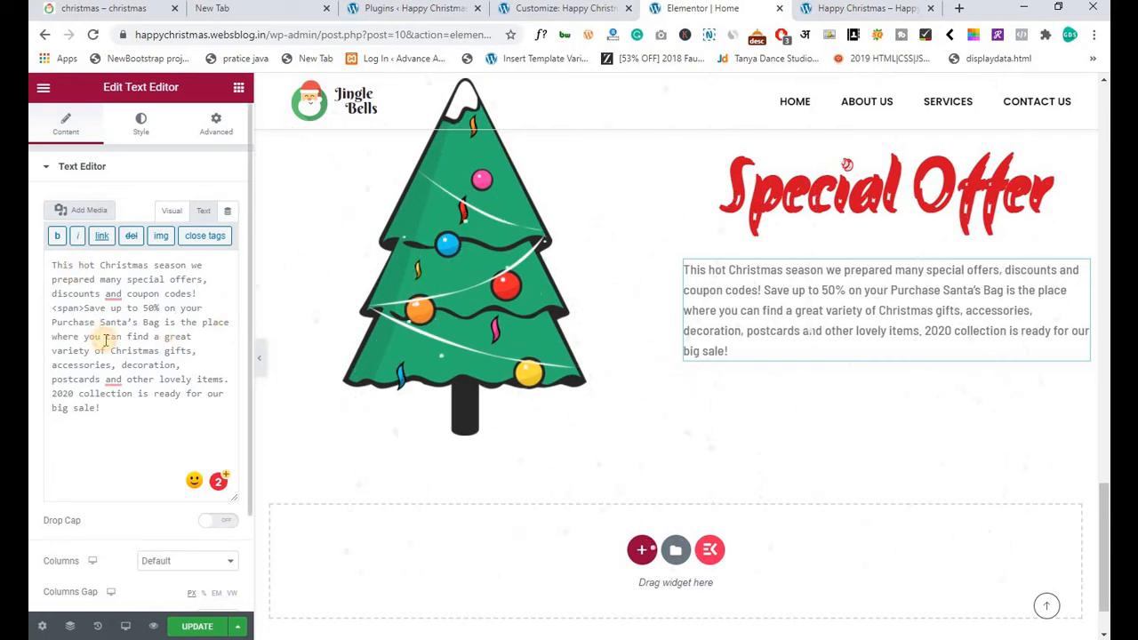
text(</sp)
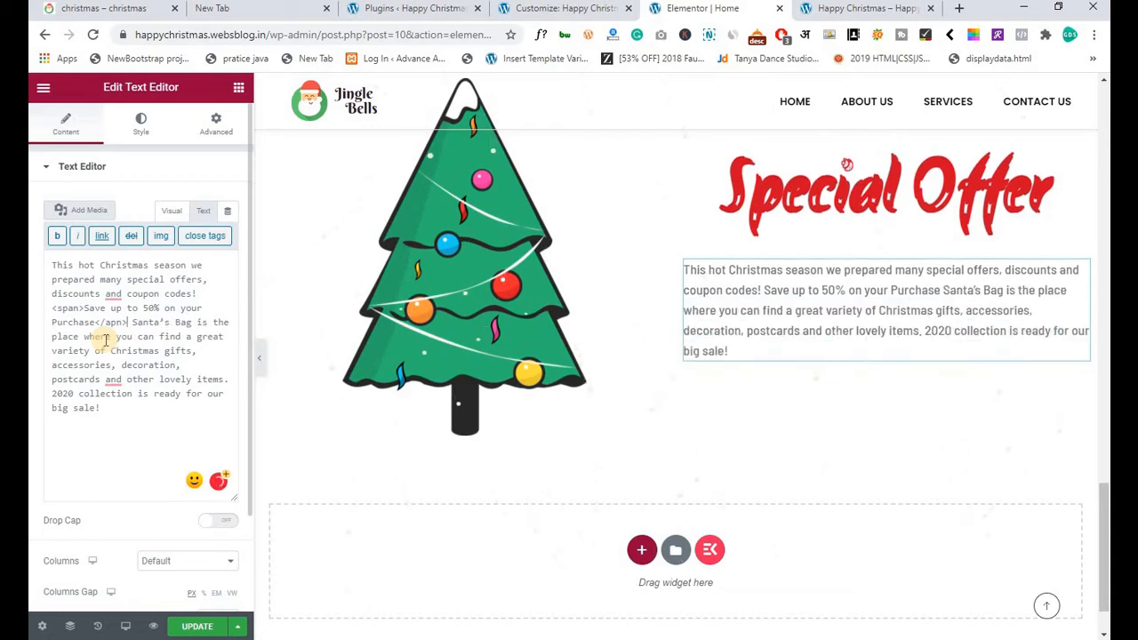
text(a)
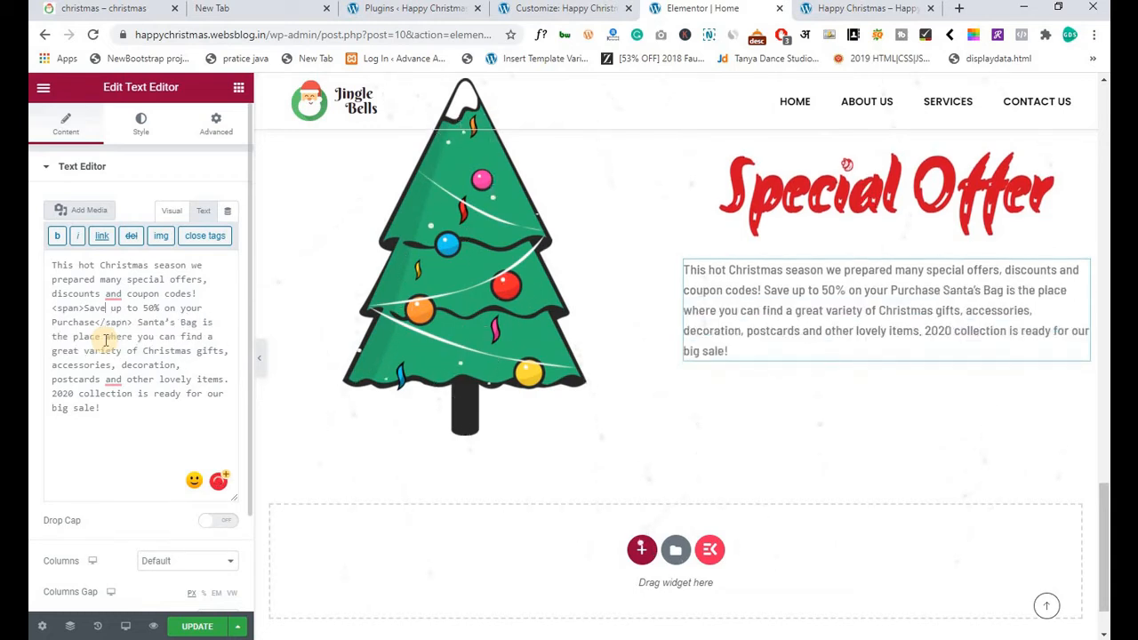
Color the "Save up to 50% on your Purchase" span #d00e27 with an inline style, correct its closing tag, and update the page.
text( co)
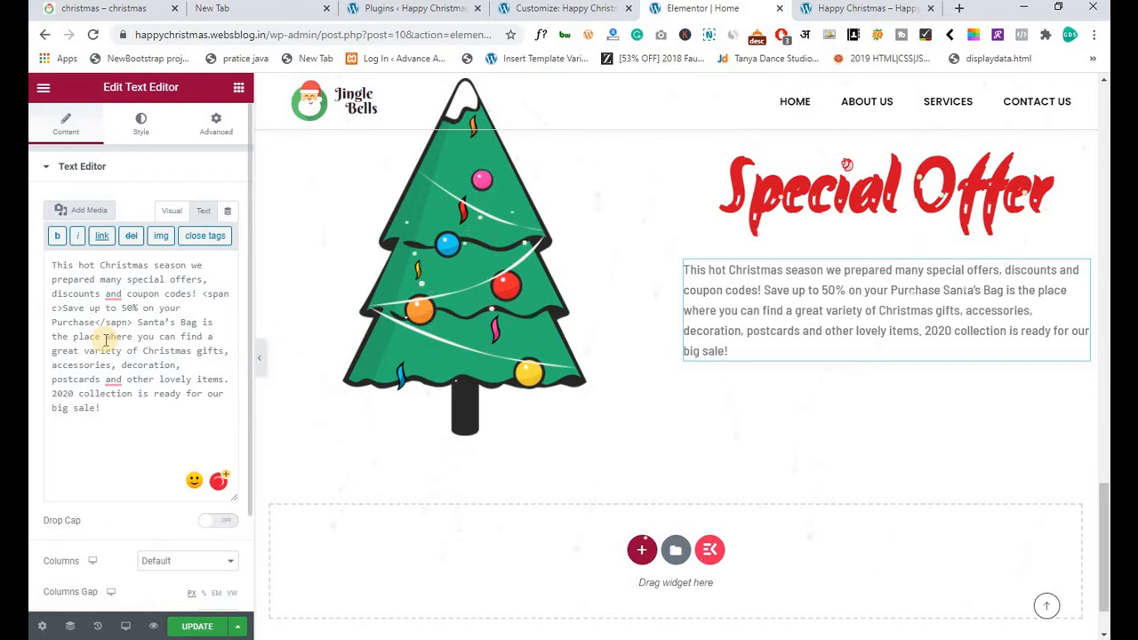
key(BackSpace)
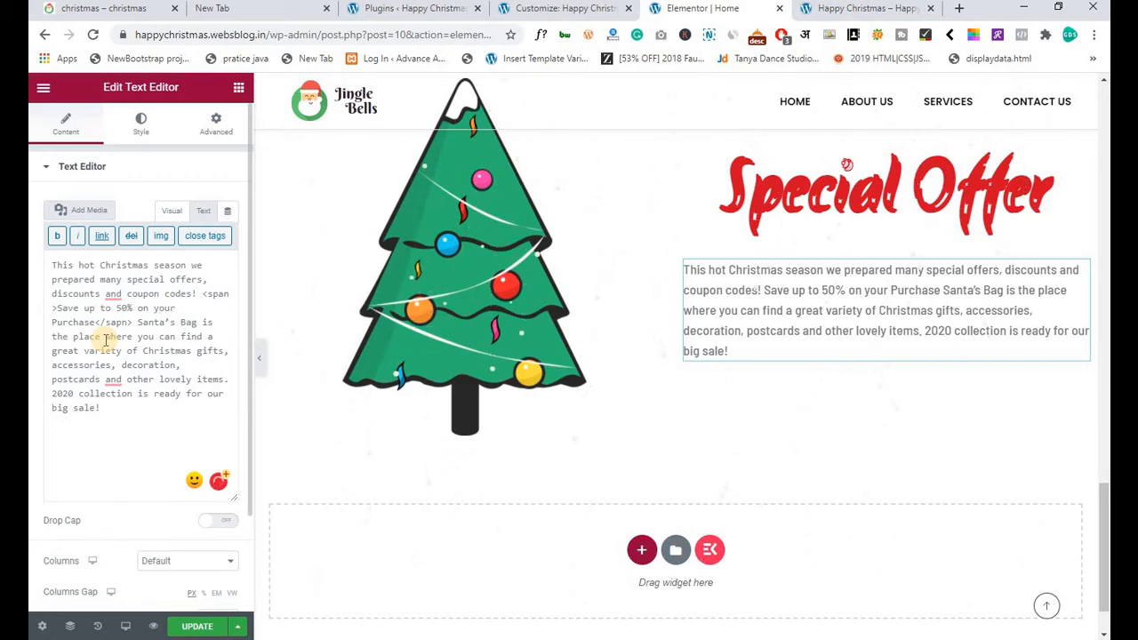
text(style=")
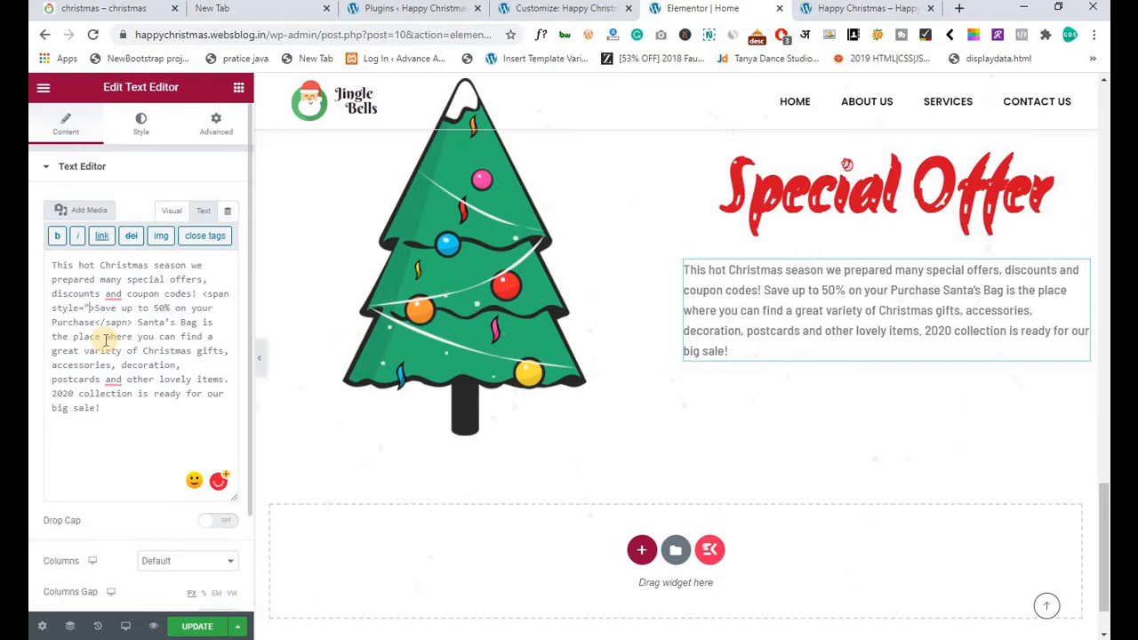
text("color:)
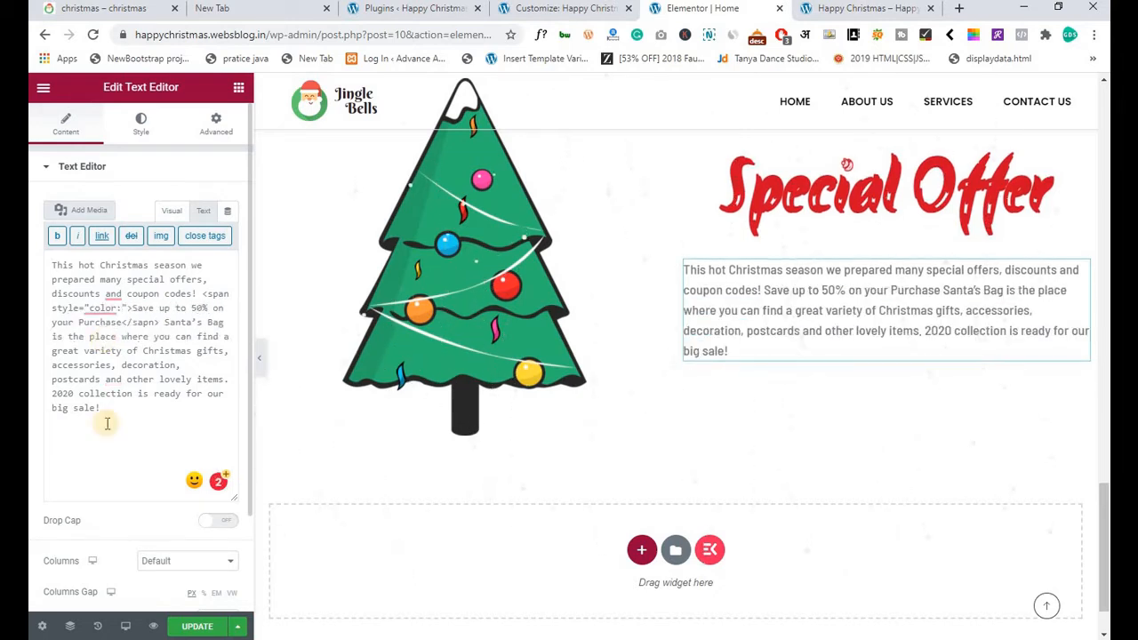
text(#d00e27)
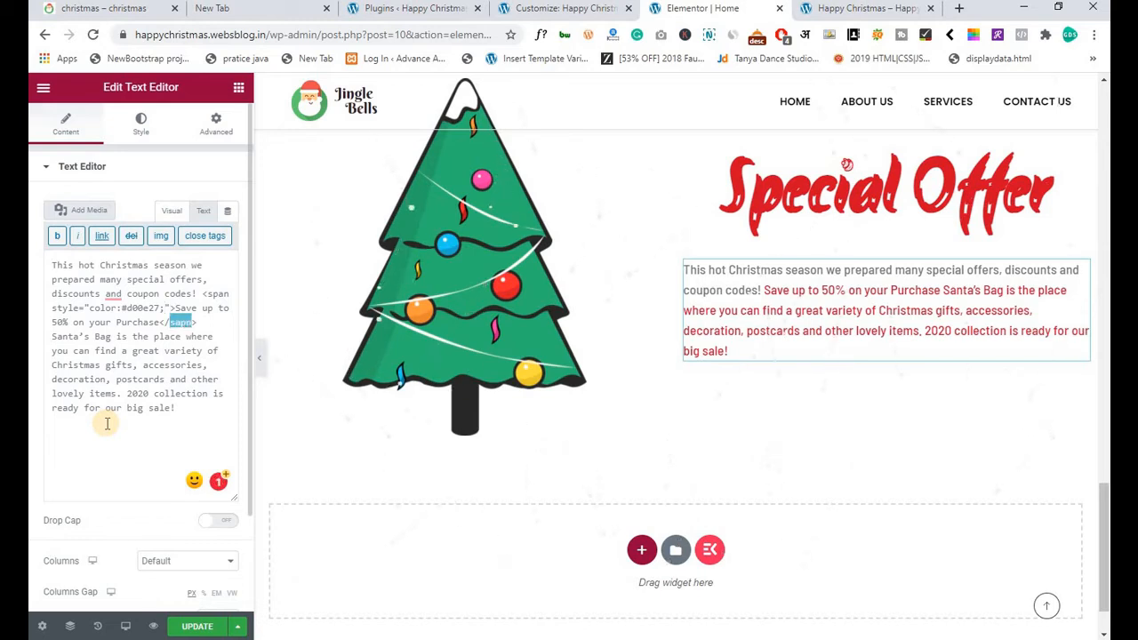
text(spa)
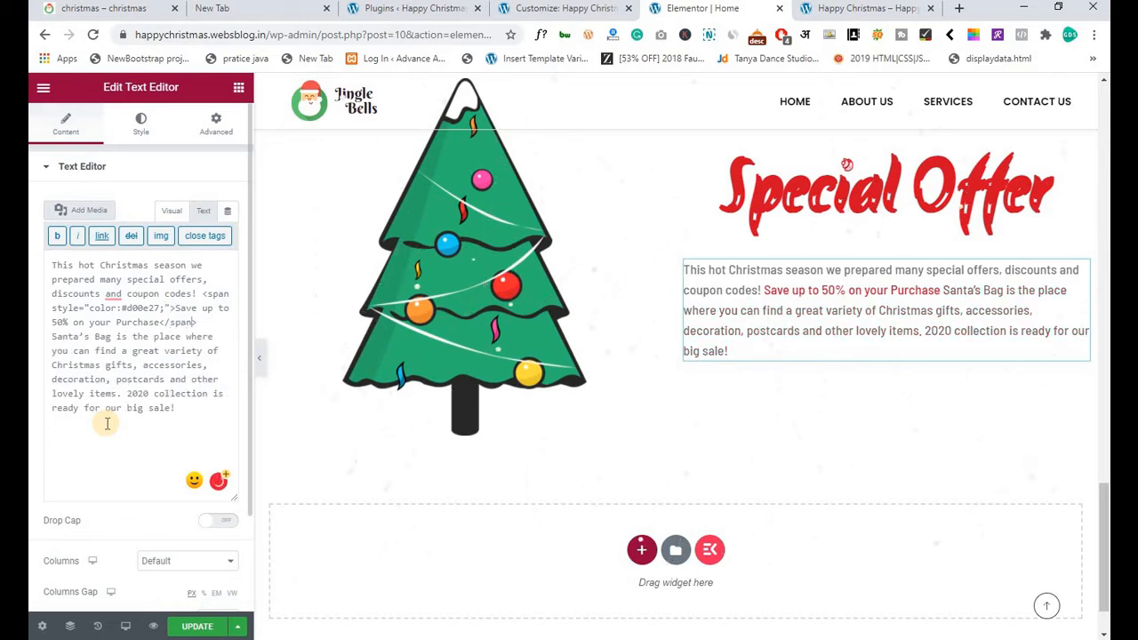
click(185, 624)
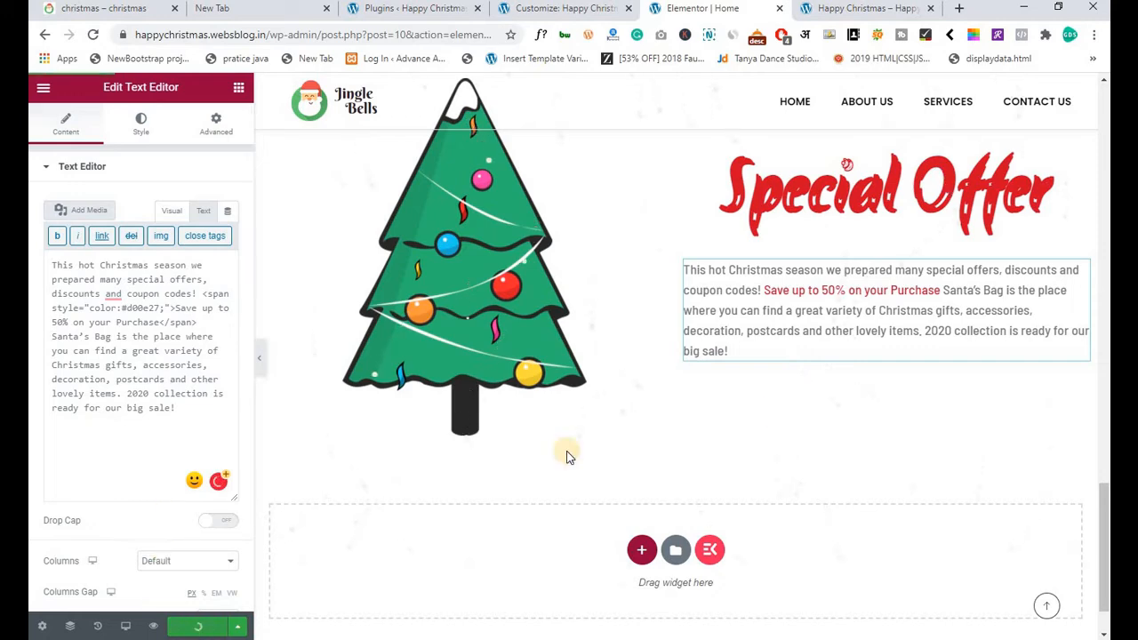
Left-align the "Special Offer" heading beside the Christmas tree.
right_click(794, 258)
click(811, 264)
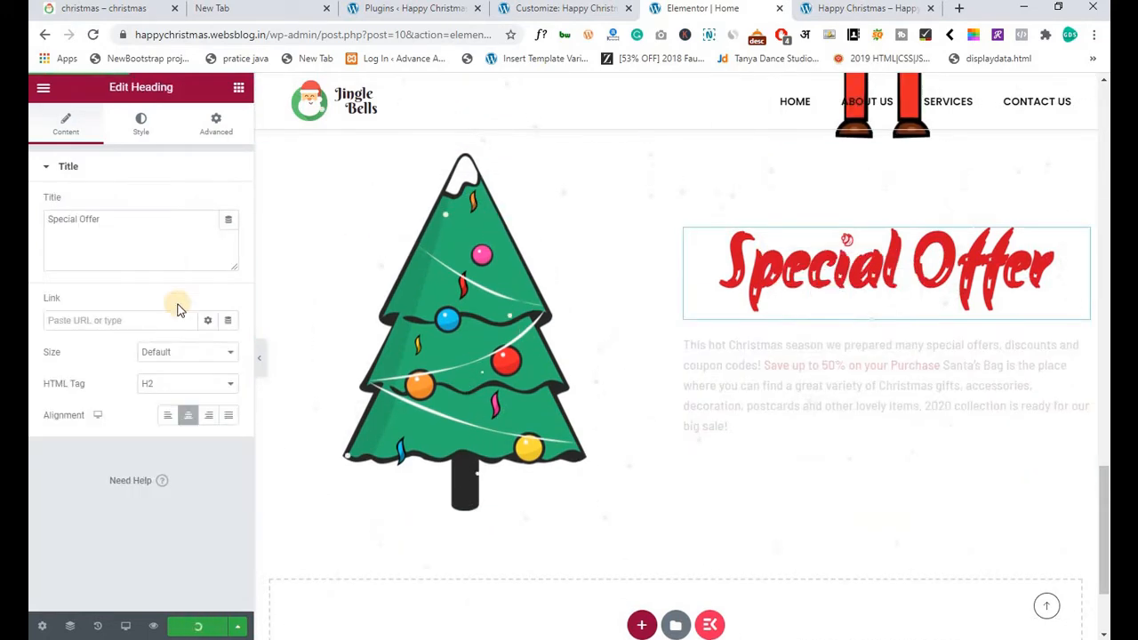
click(167, 415)
Left-align the "ho ho ho!" heading in the Santa section and update the page.
scroll(551, 338, up, 5)
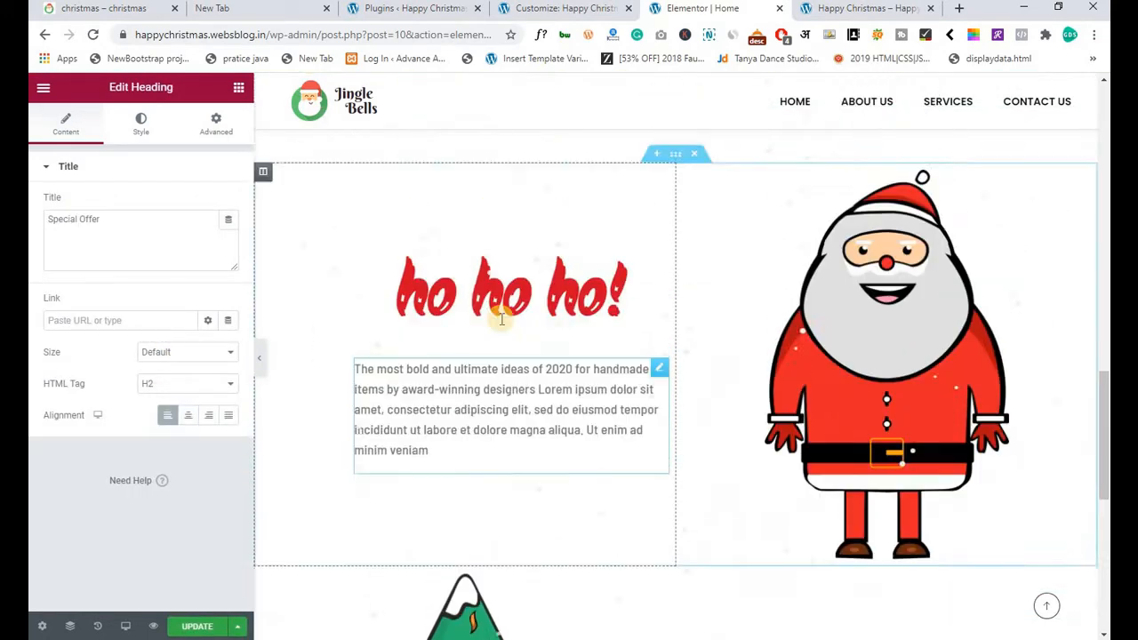
right_click(477, 319)
click(510, 325)
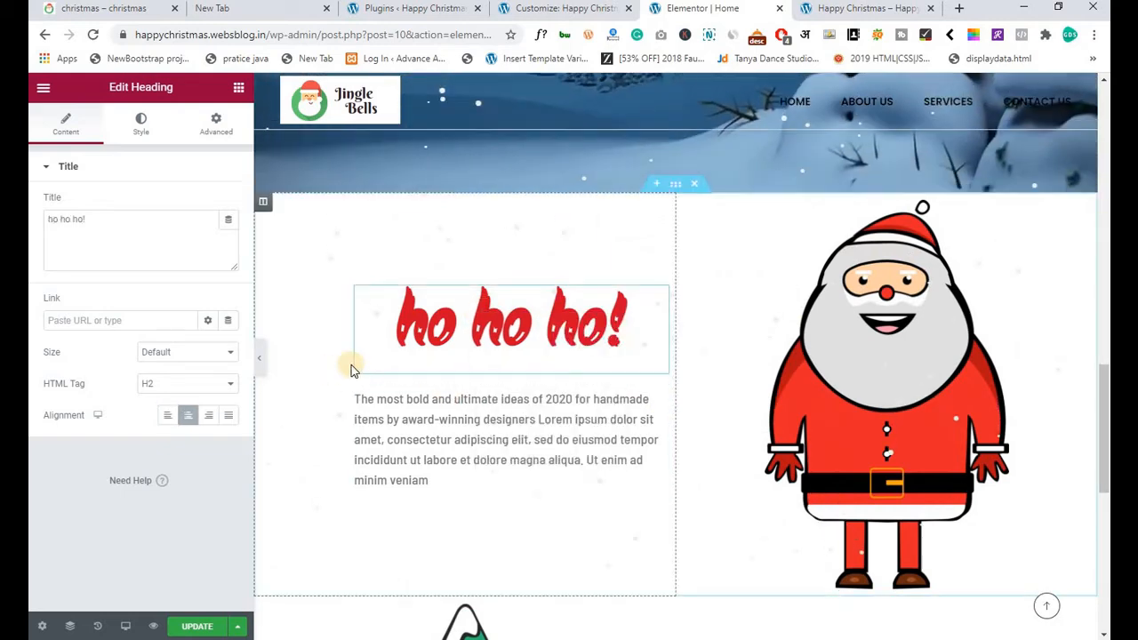
click(167, 415)
click(190, 624)
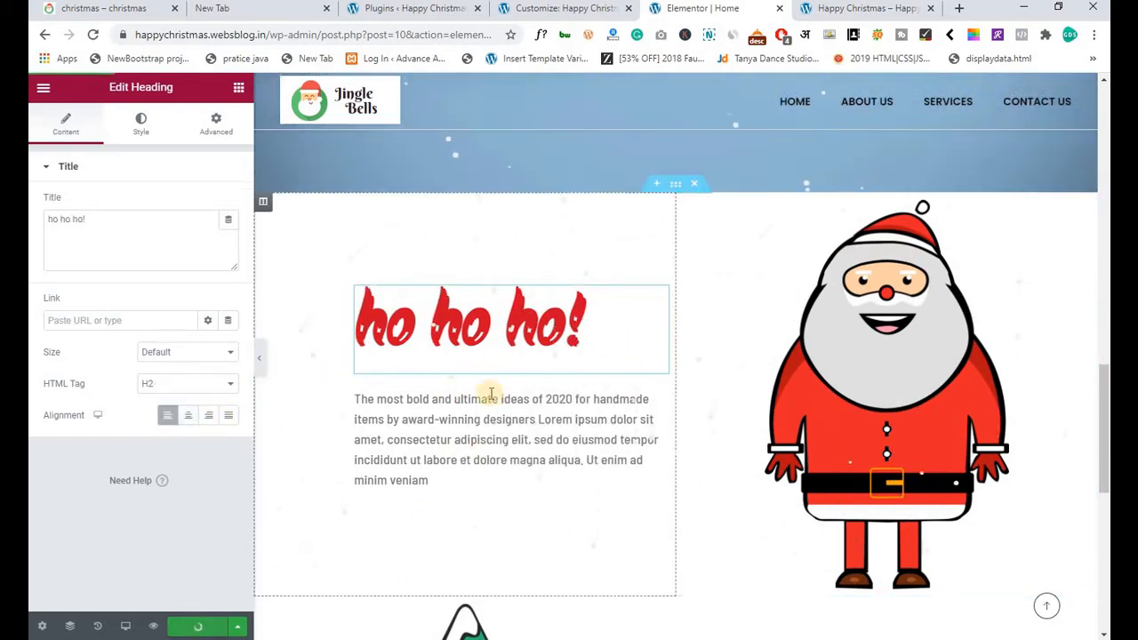
Check the layout of the Santa and tree sections in the editor and on the live Happy Christmas page.
scroll(498, 355, down, 3)
scroll(503, 342, down, 3)
scroll(541, 393, up, 1)
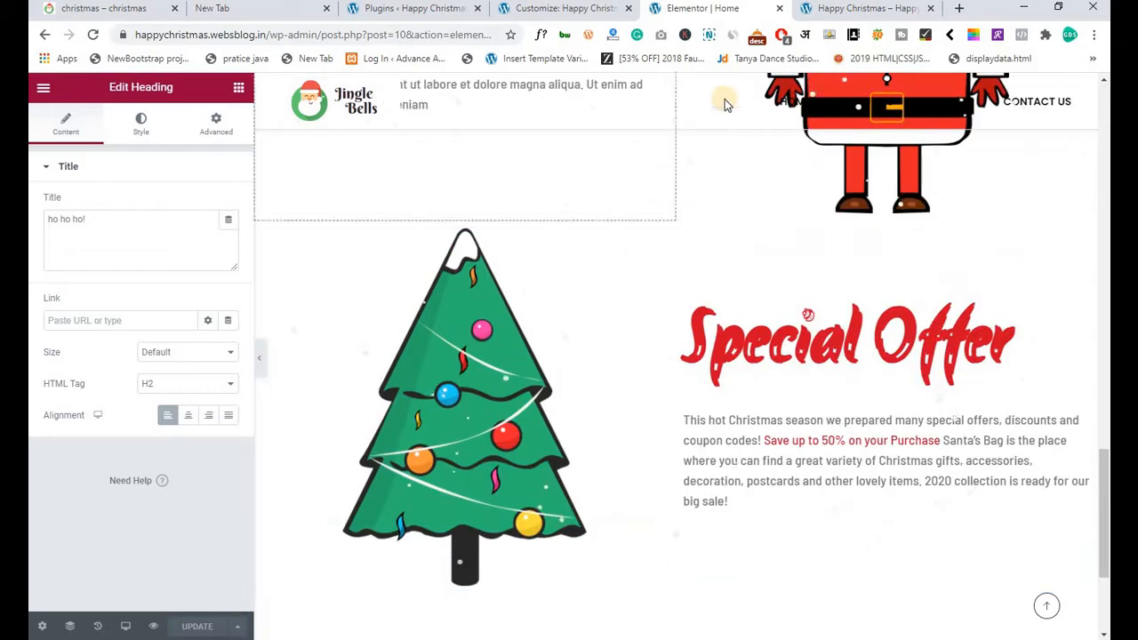
click(831, 11)
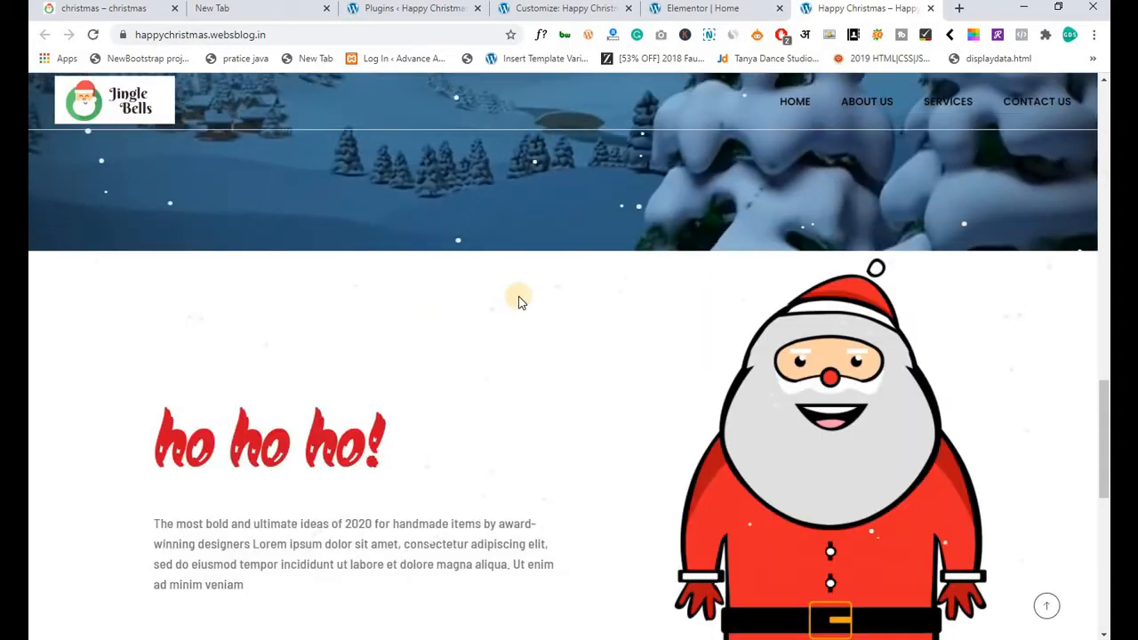
scroll(513, 304, down, 2)
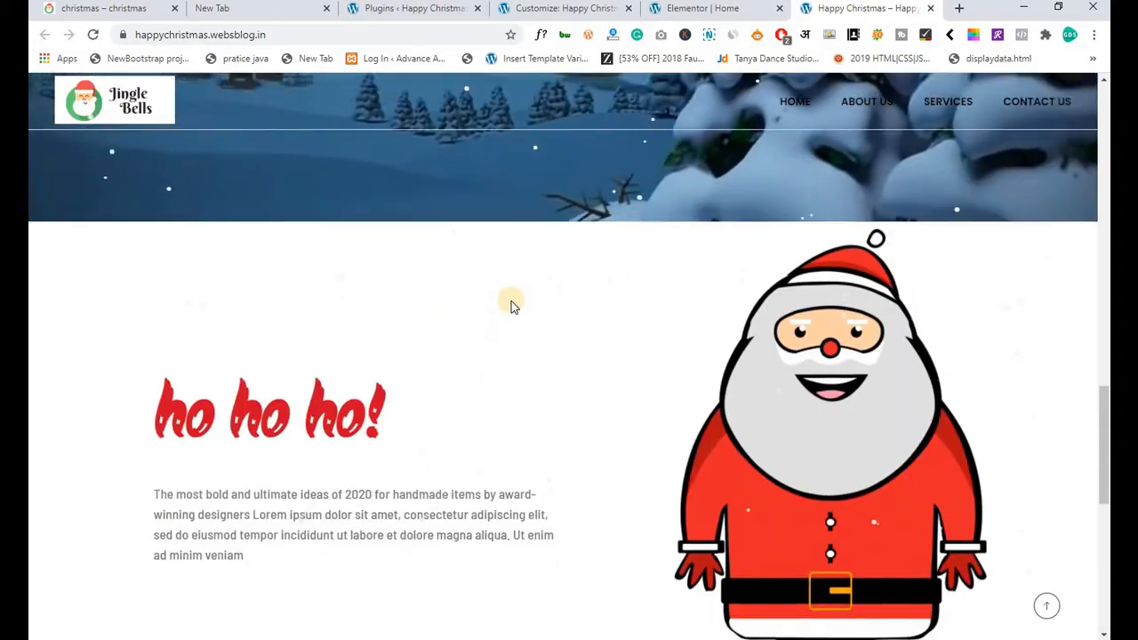
scroll(511, 304, up, 2)
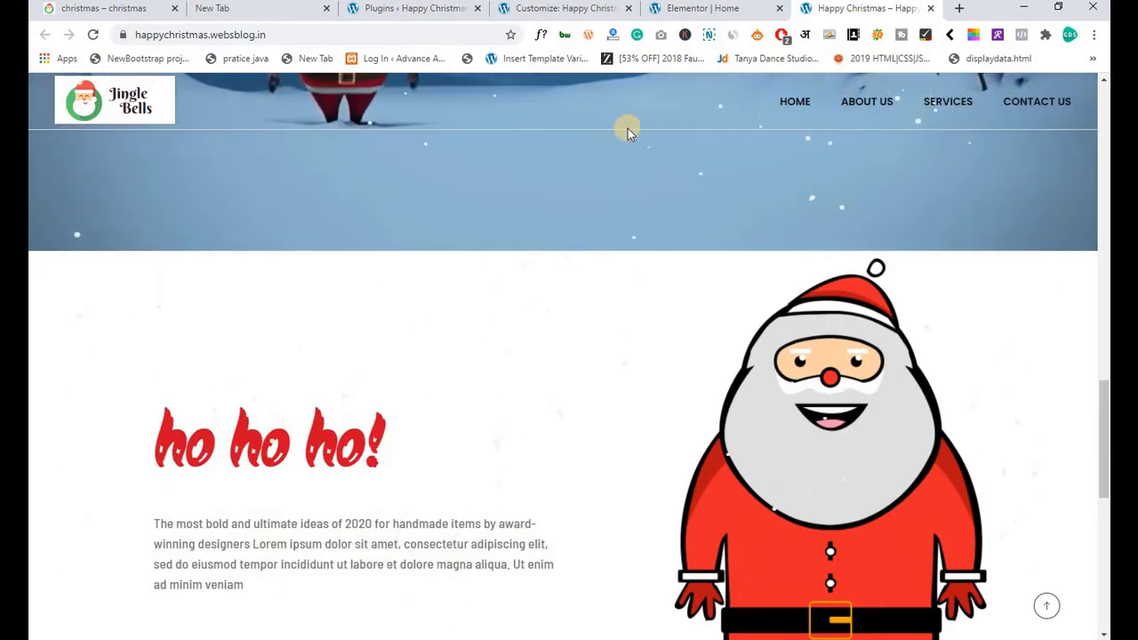
Return to the Elementor editor, unlink the Santa section's padding, switch it to percent, and set the top padding to 8%.
click(668, 11)
scroll(677, 319, up, 6)
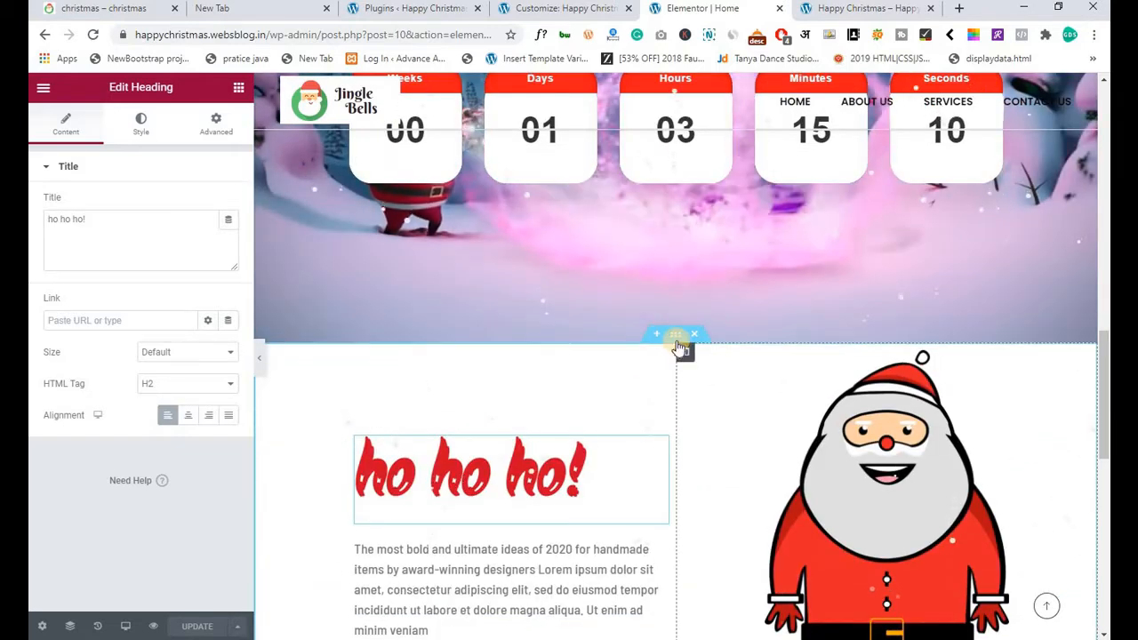
right_click(686, 353)
click(704, 353)
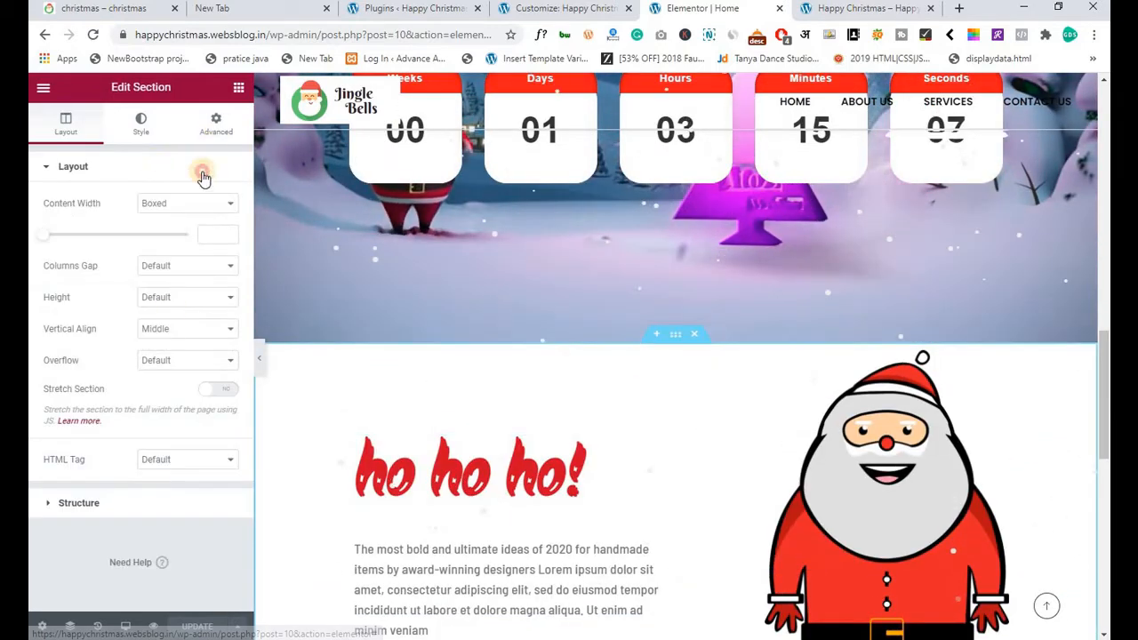
click(212, 124)
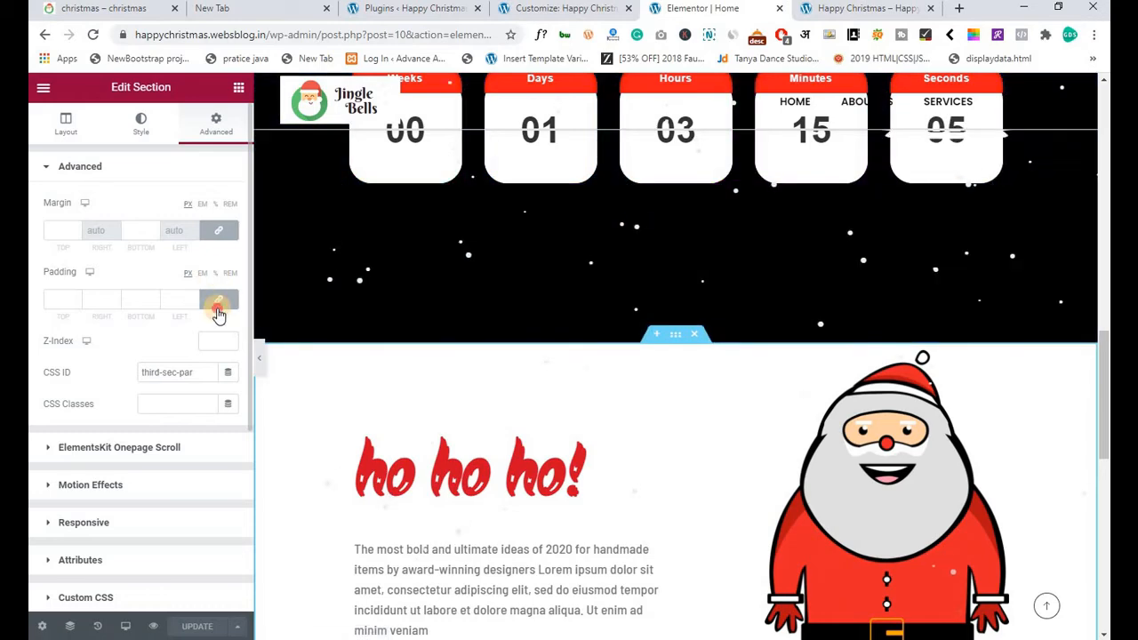
click(218, 299)
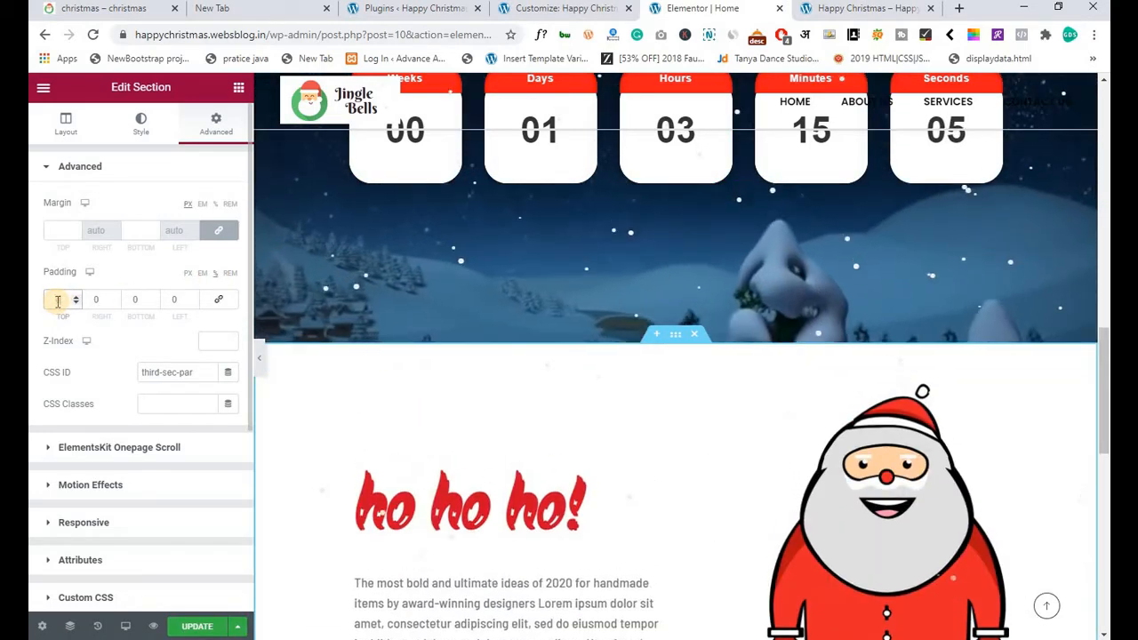
text(8)
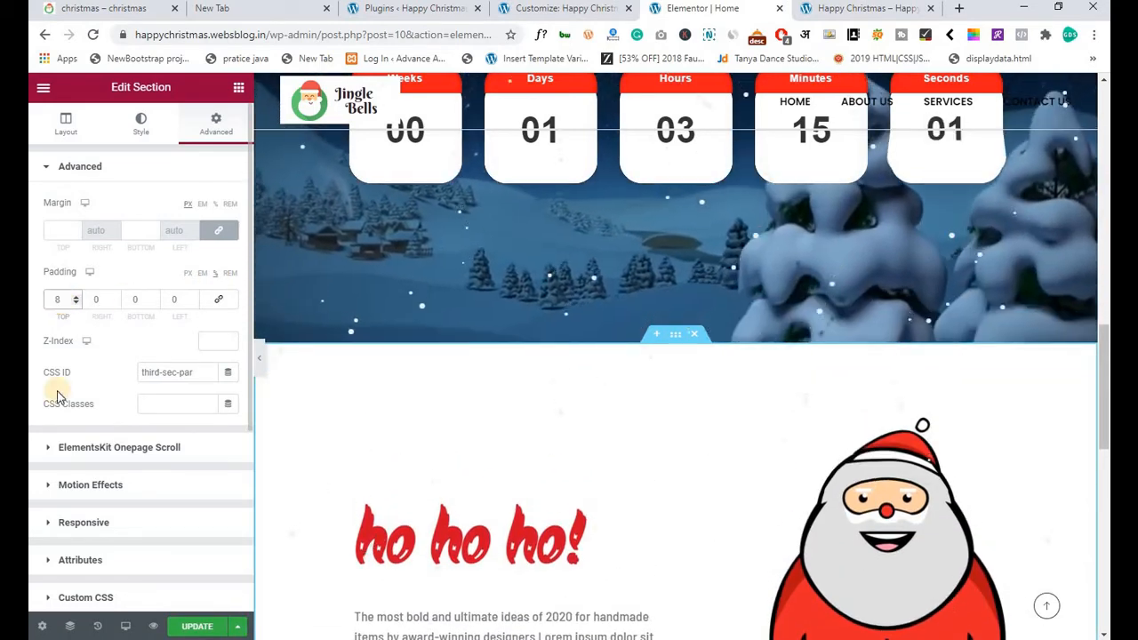
Set the Santa section's right and left padding to 5% each.
scroll(551, 307, down, 2)
key(Tab)
text(5)
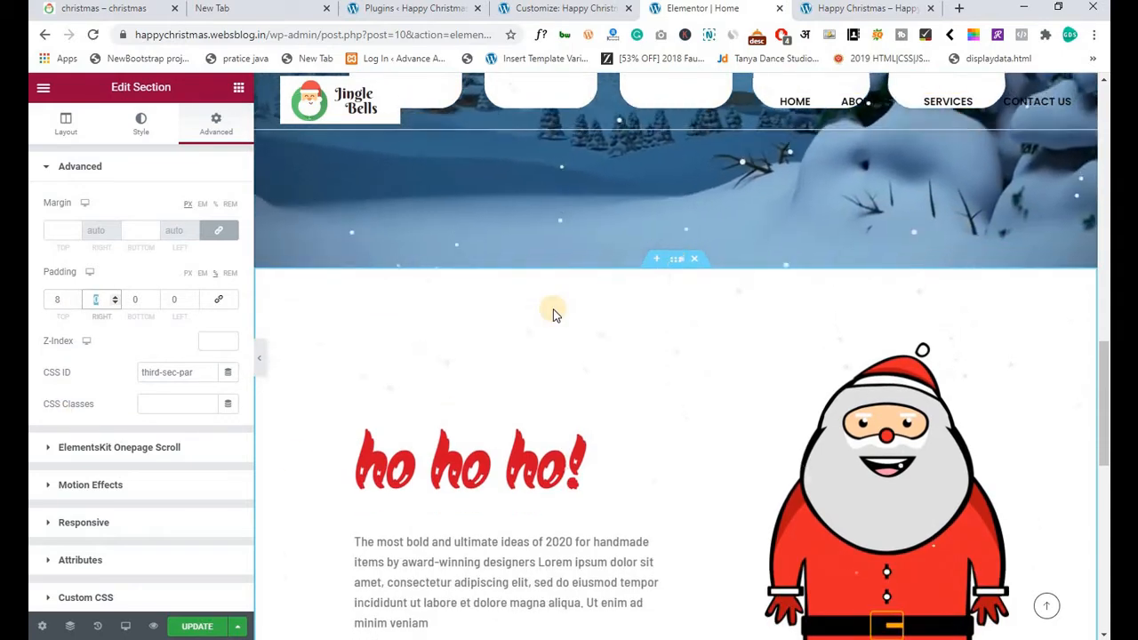
key(Tab)
key(Tab)
text(5)
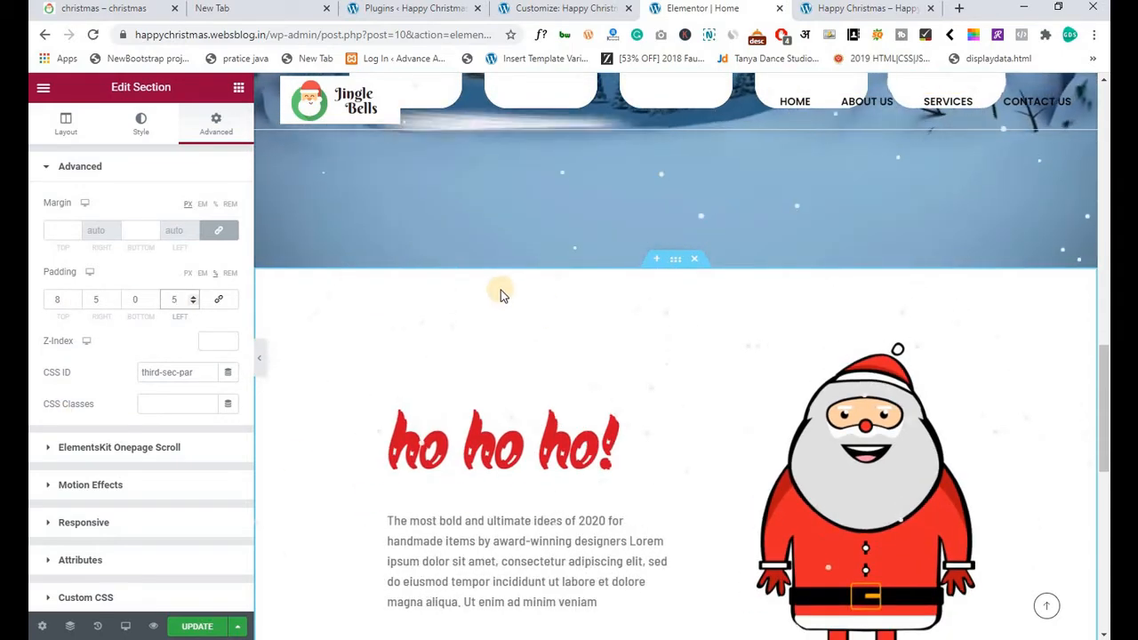
Set the Santa section's bottom padding to 4%.
scroll(501, 292, down, 4)
scroll(503, 299, up, 1)
click(143, 303)
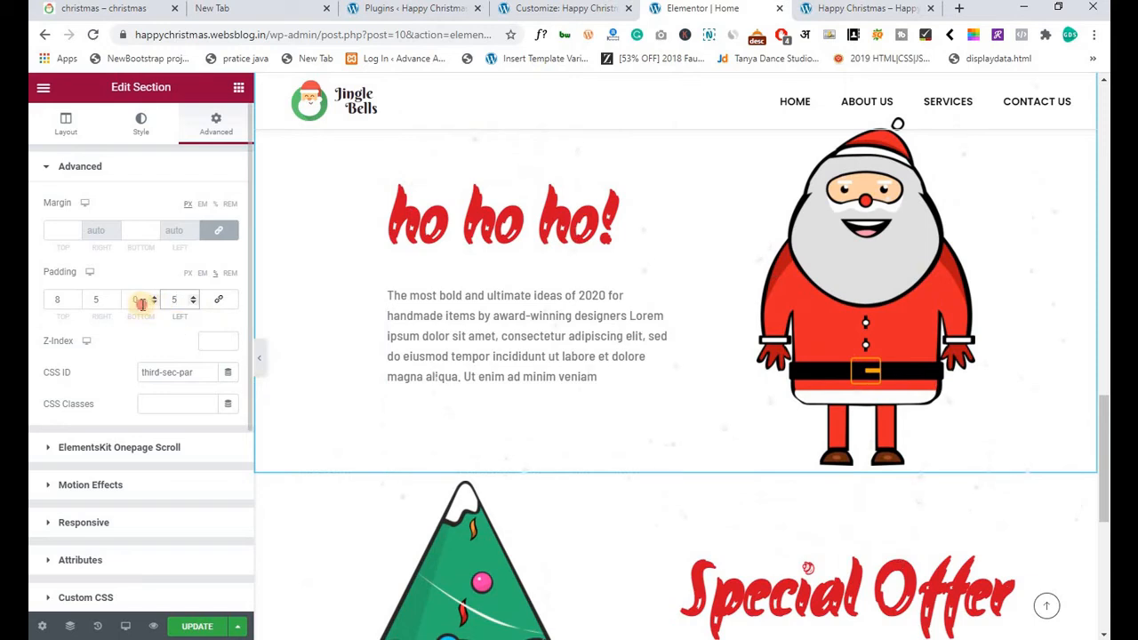
key(Up)
key(Up)
key(Up)
key(Up)
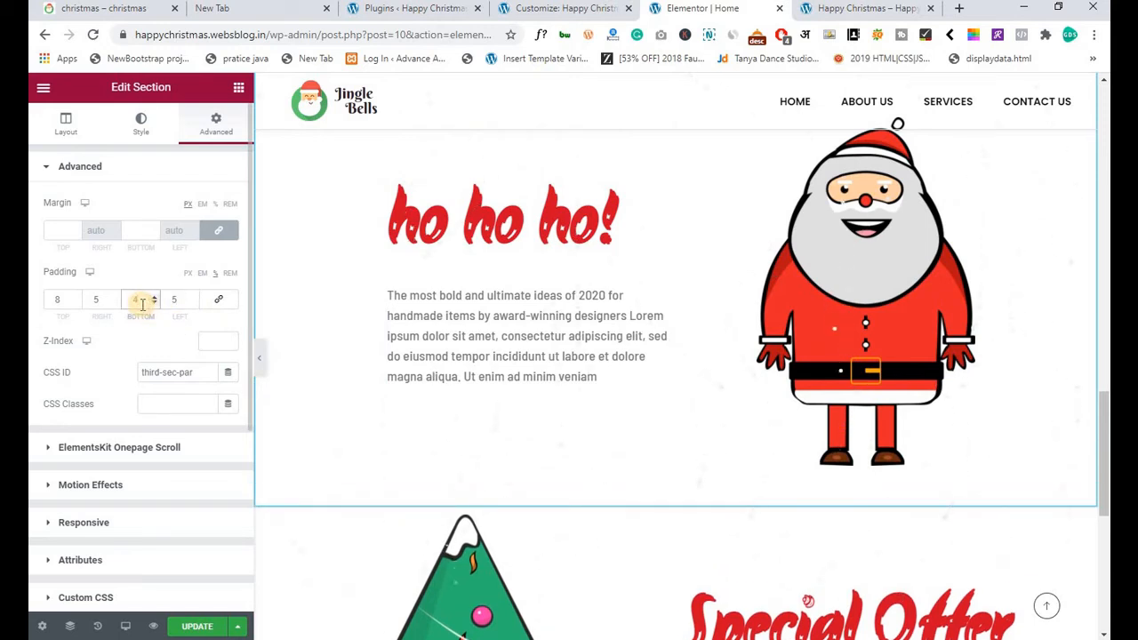
Edit the Christmas tree section's padding so it uses percent units with unlinked sides.
scroll(649, 383, down, 2)
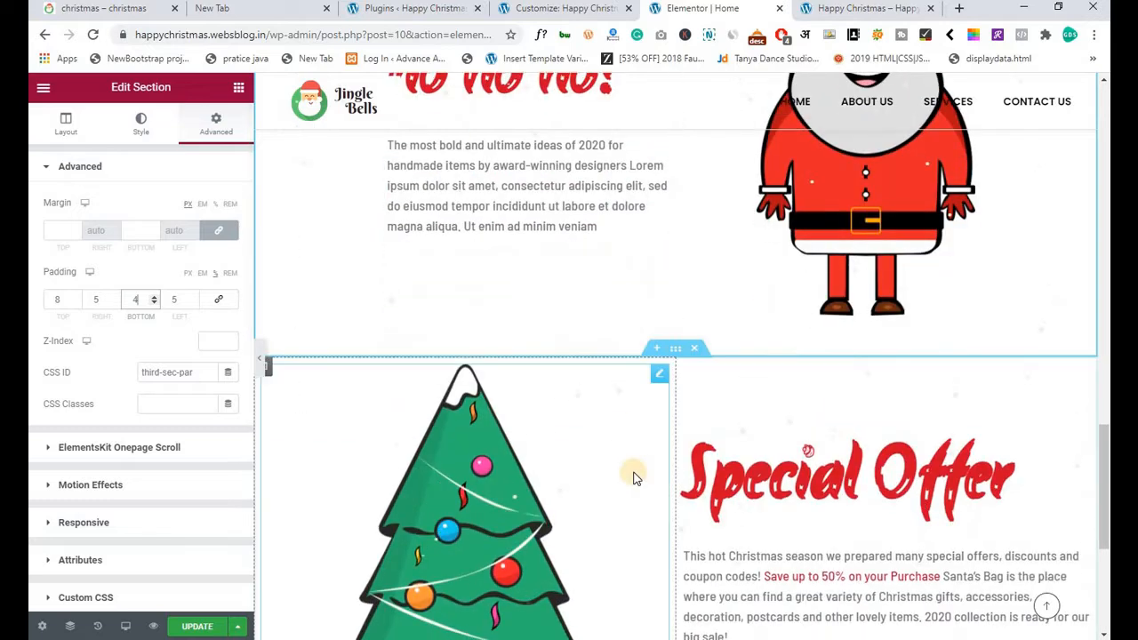
right_click(685, 367)
click(685, 368)
click(235, 133)
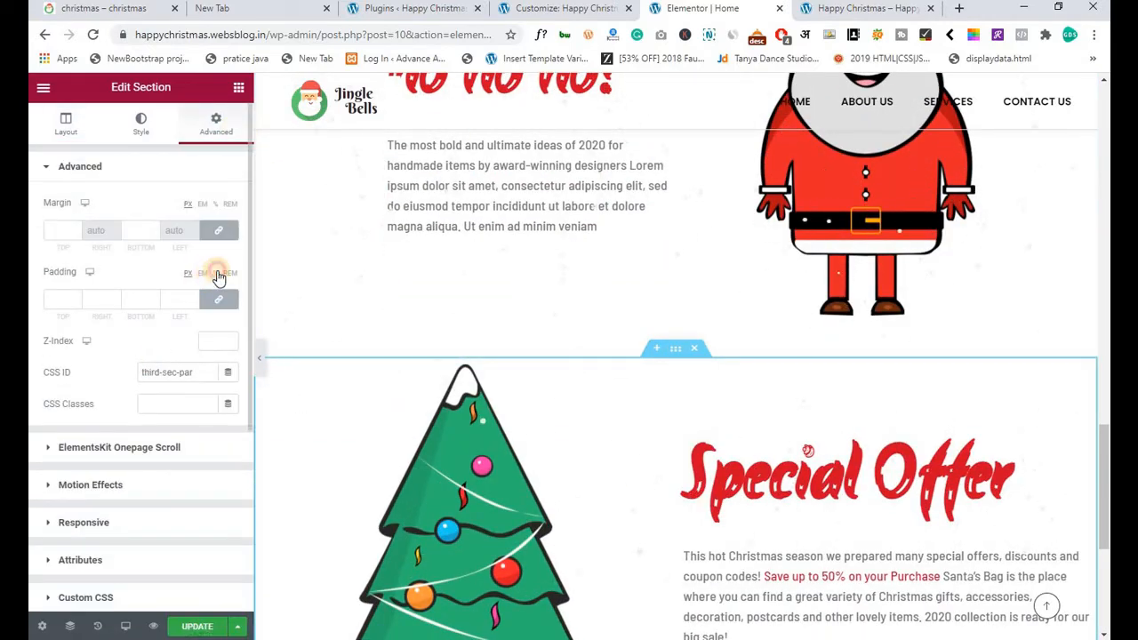
click(218, 275)
click(218, 299)
Set the tree section's right and left padding to 5% each and update the page.
click(89, 301)
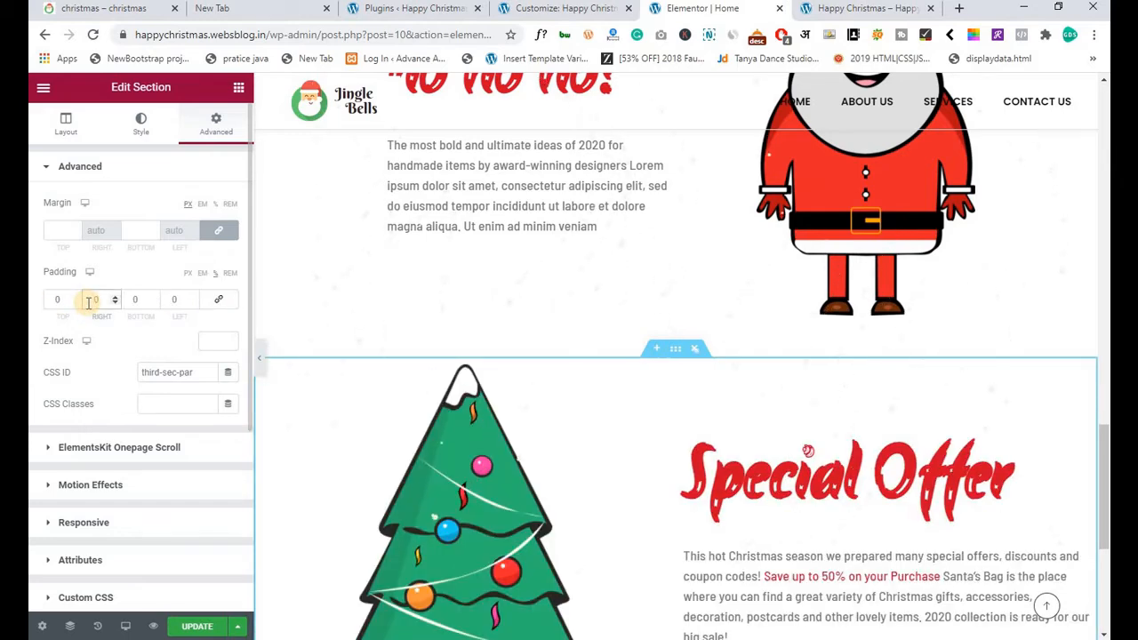
text(50)
key(BackSpace)
key(Tab)
key(Tab)
text(5)
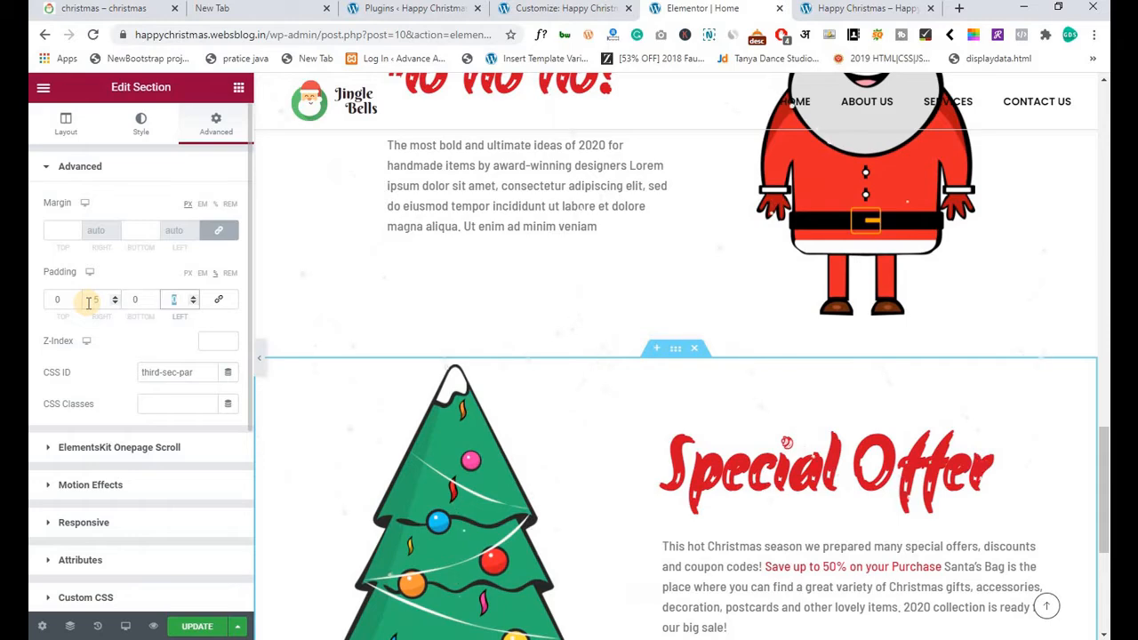
click(184, 631)
scroll(520, 347, down, 2)
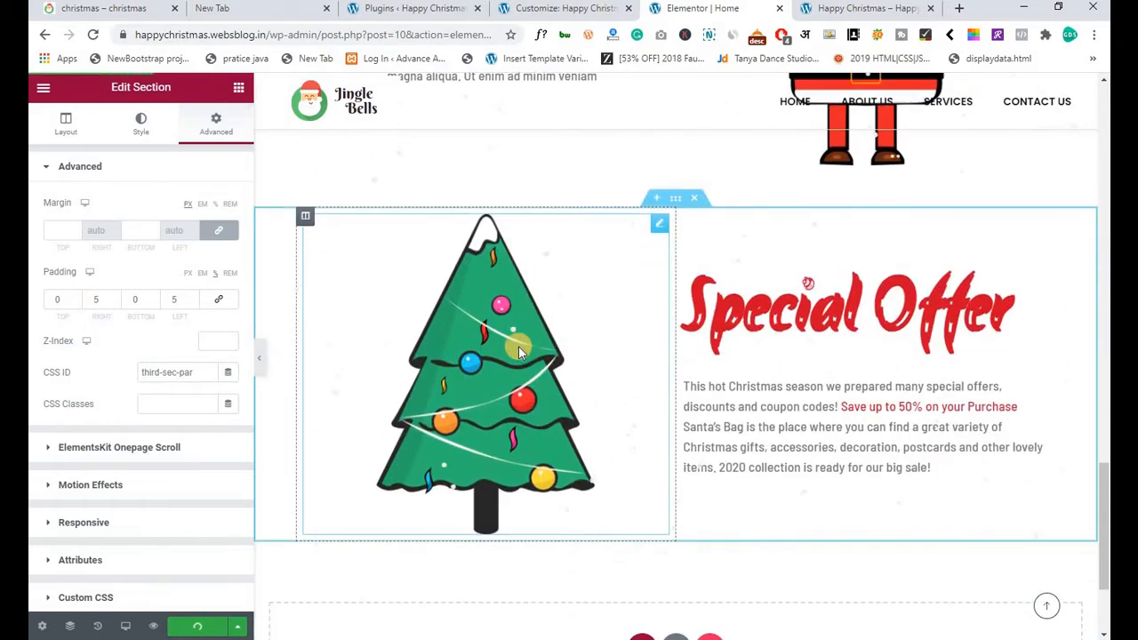
scroll(520, 351, up, 3)
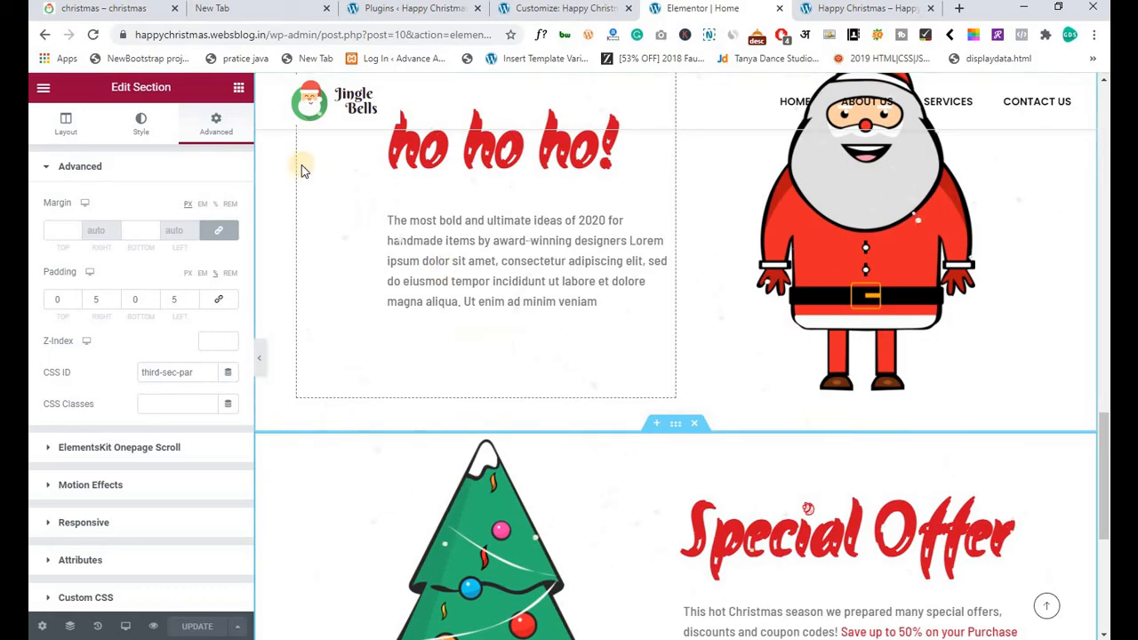
Examine the reference site's footer: the garland strips and the About Us, Quick Links and Gallery columns.
click(108, 13)
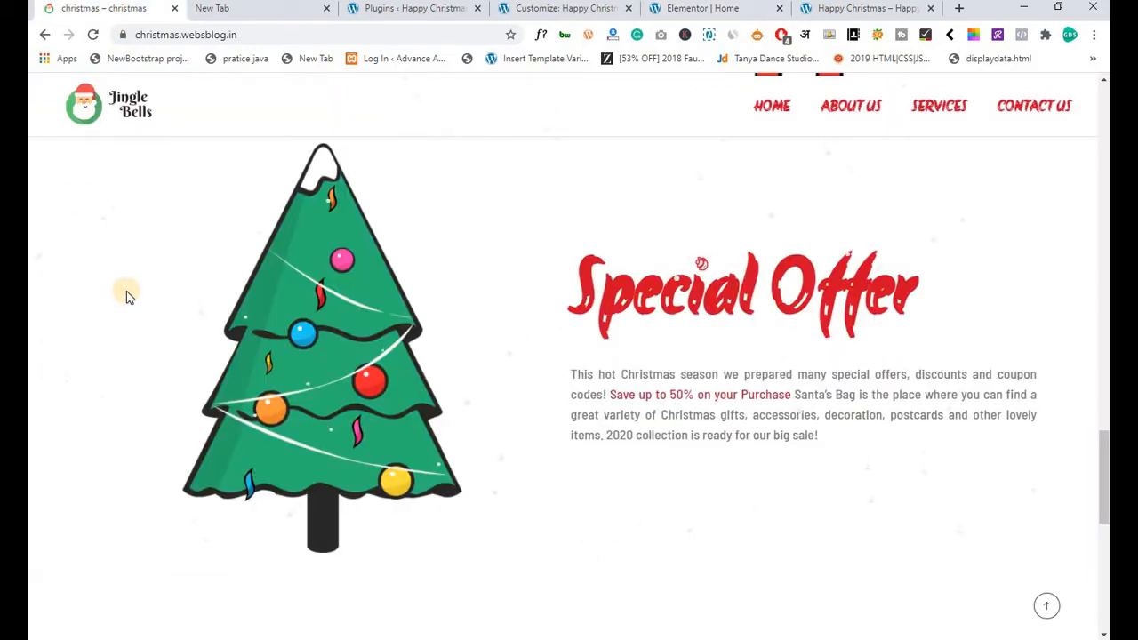
scroll(87, 346, down, 6)
scroll(87, 365, down, 1)
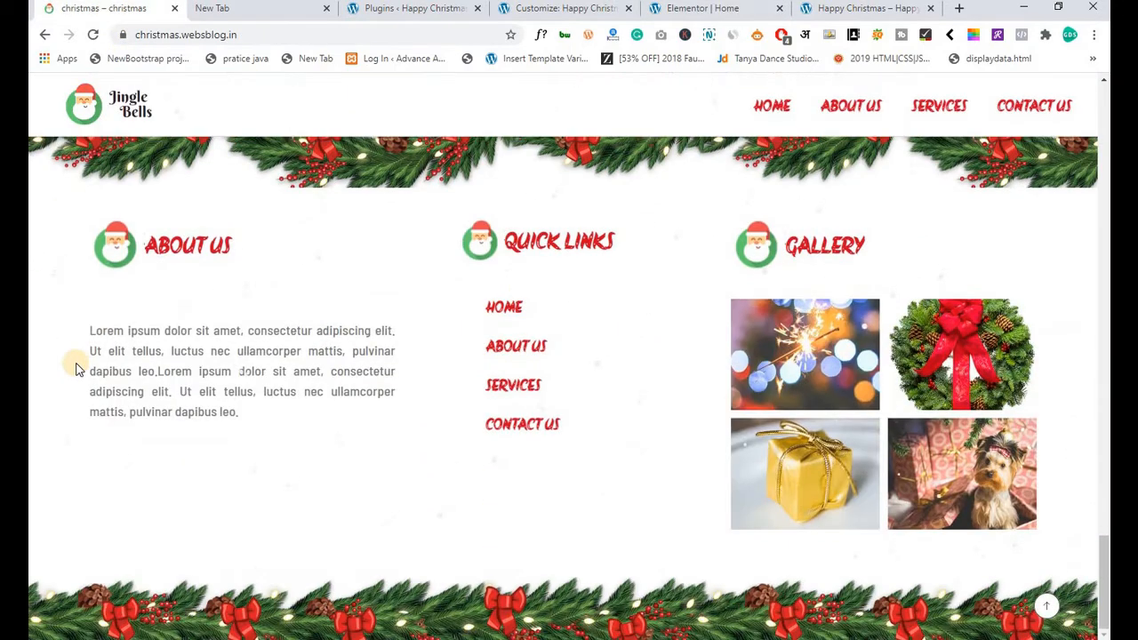
scroll(76, 369, up, 2)
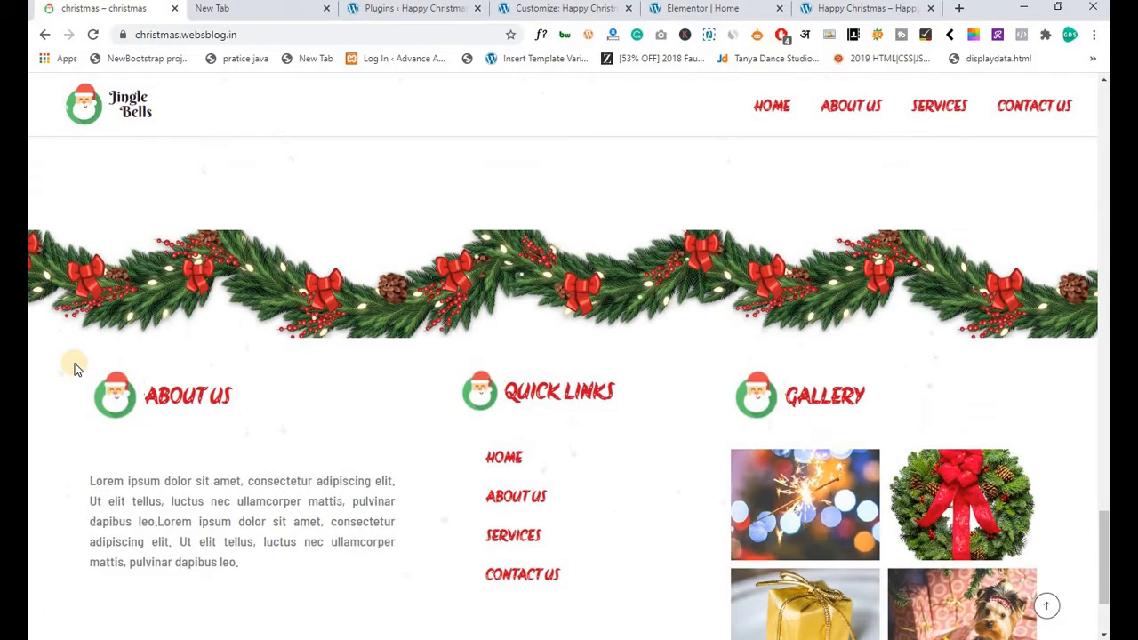
scroll(75, 367, up, 2)
scroll(75, 366, down, 3)
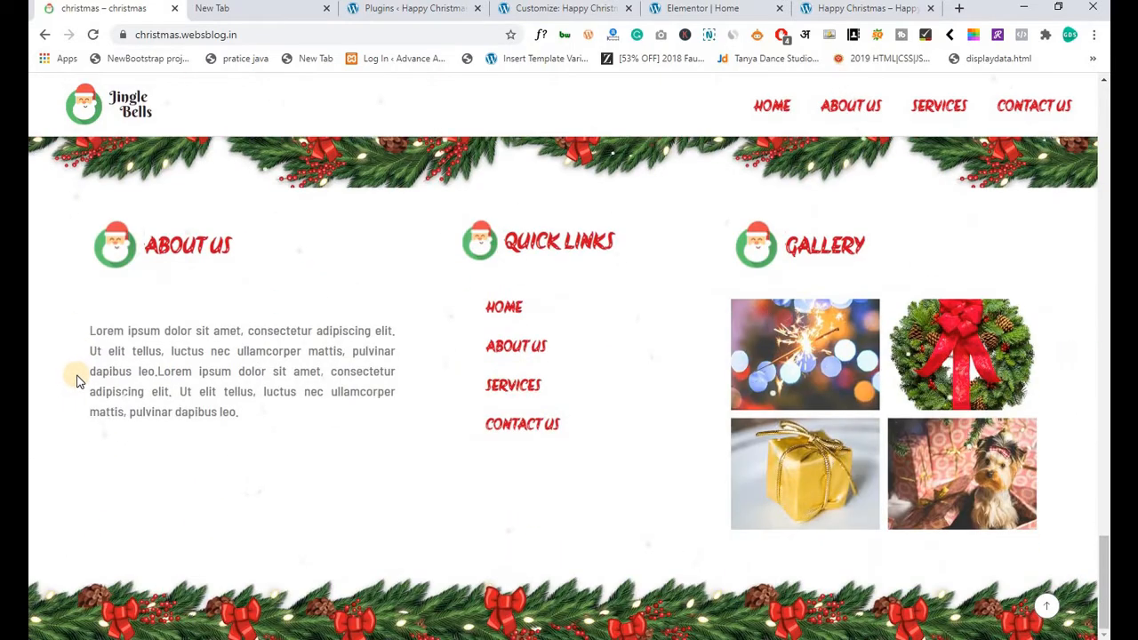
scroll(77, 381, up, 2)
scroll(76, 381, down, 2)
scroll(76, 381, up, 2)
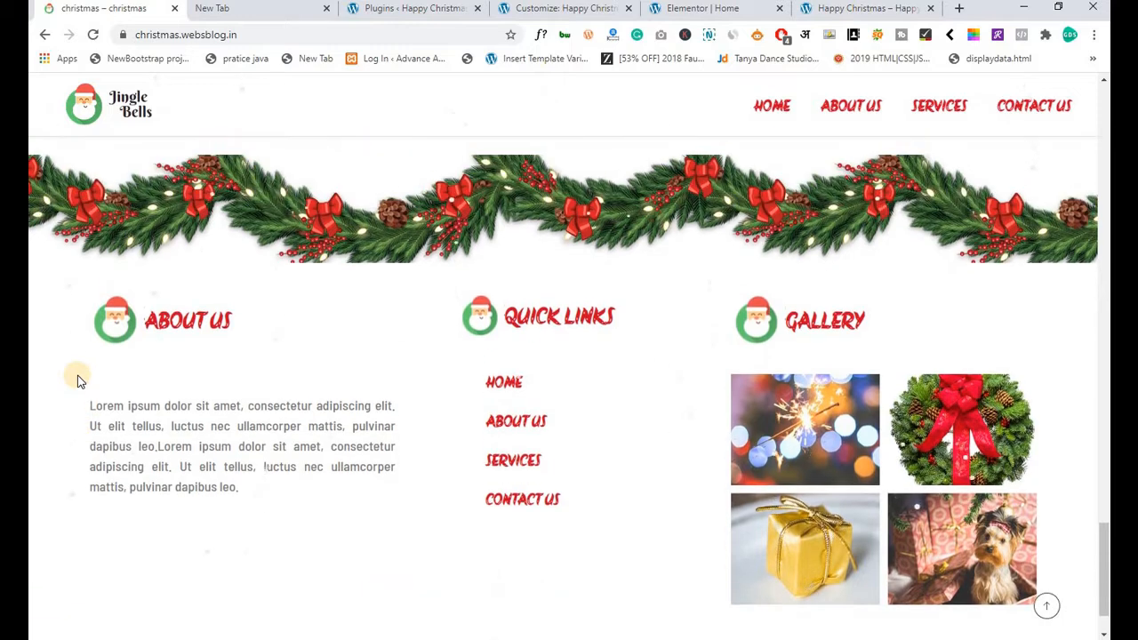
scroll(132, 508, down, 1)
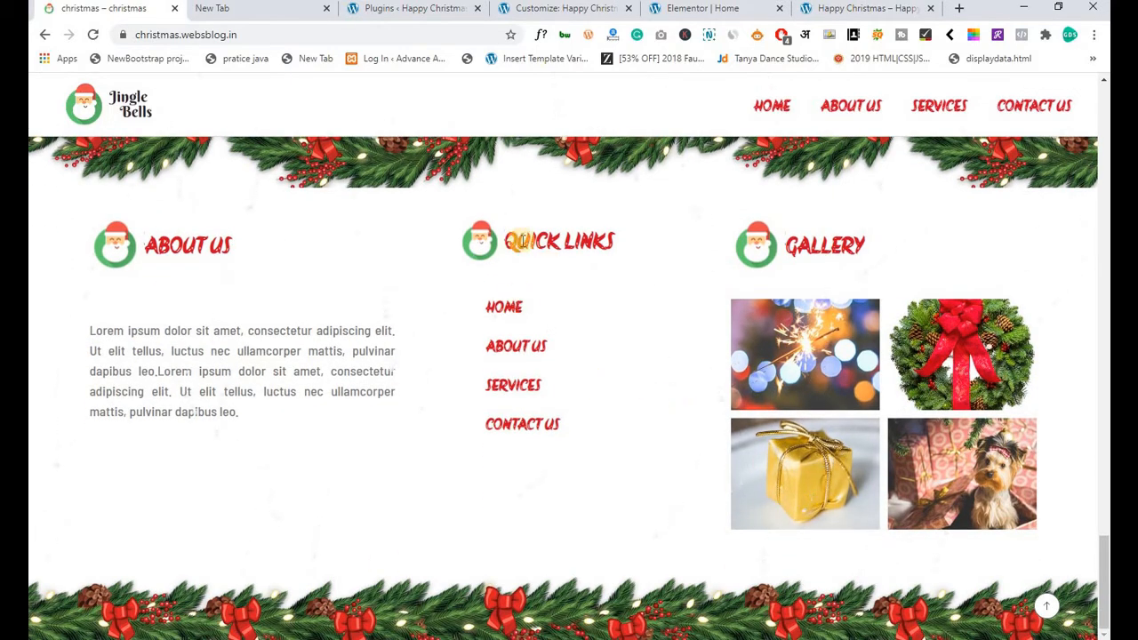
In the Elementor editor, add a three-column section below the Christmas tree section and turn on Stretch Section.
click(690, 12)
scroll(373, 489, down, 5)
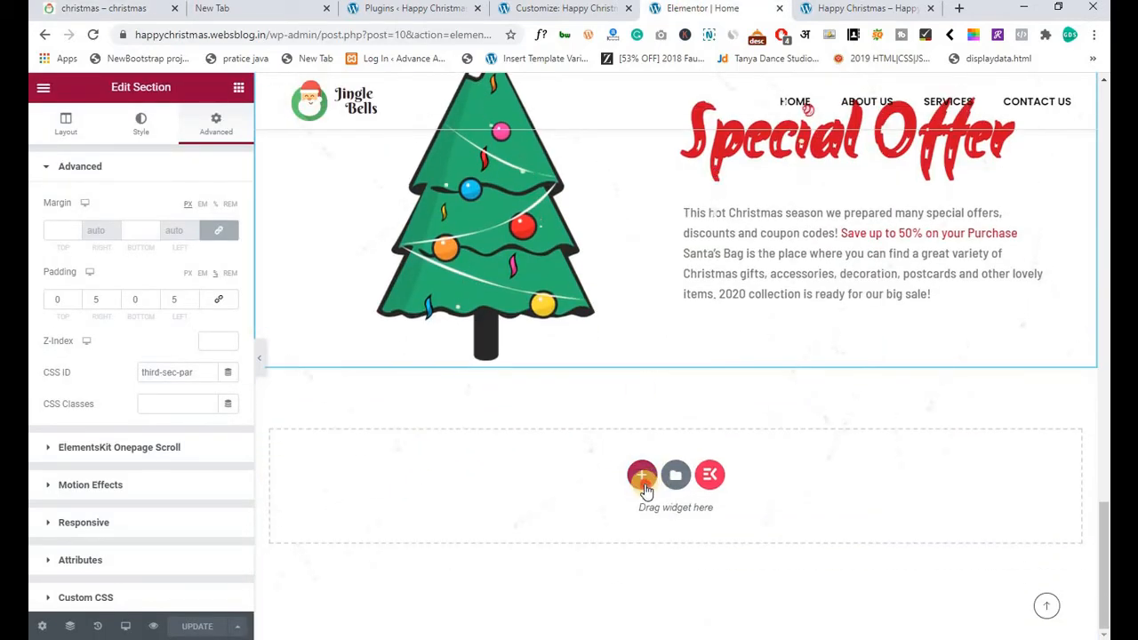
click(642, 477)
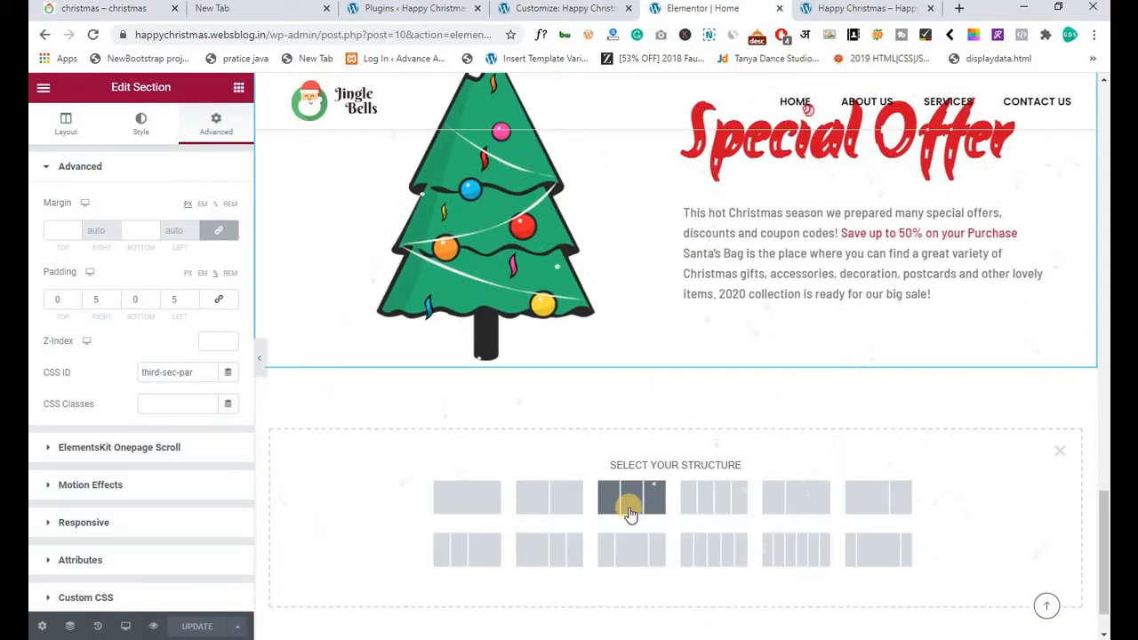
click(638, 507)
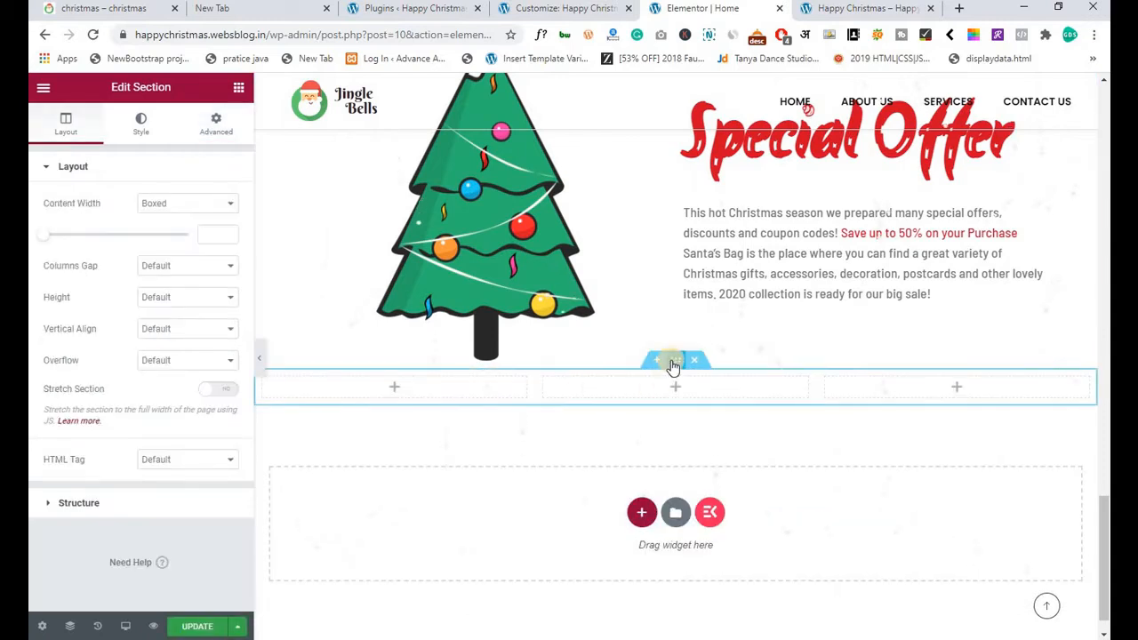
right_click(673, 363)
click(160, 407)
click(221, 390)
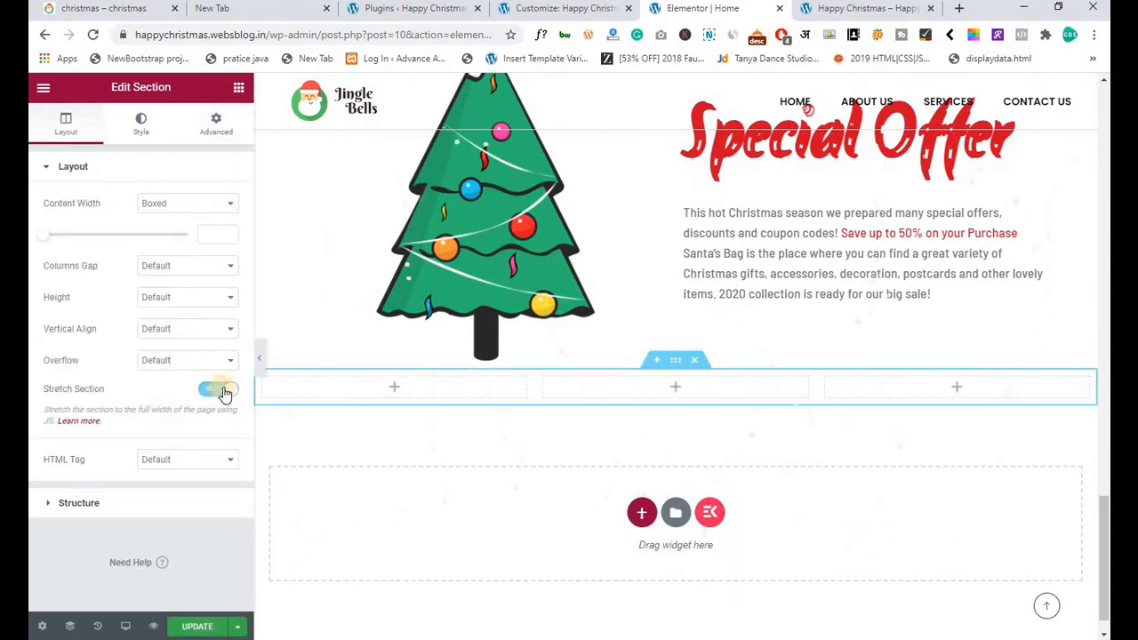
Set the new section's unlinked padding to 2% top, 5% right and 5% left, and return to the reference site's footer.
click(220, 126)
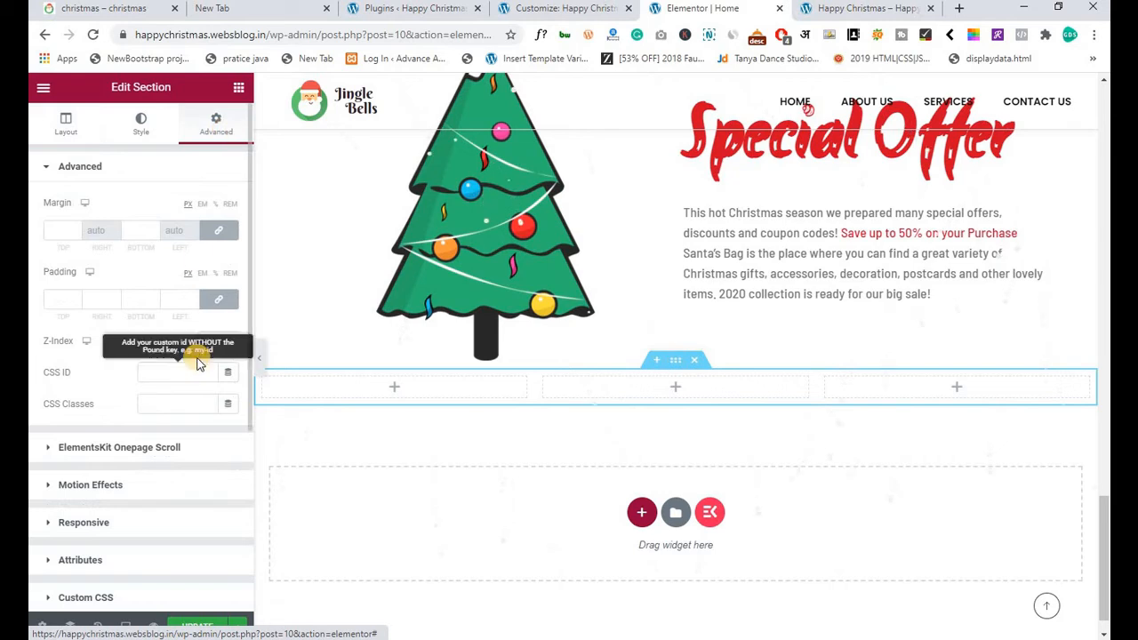
click(218, 300)
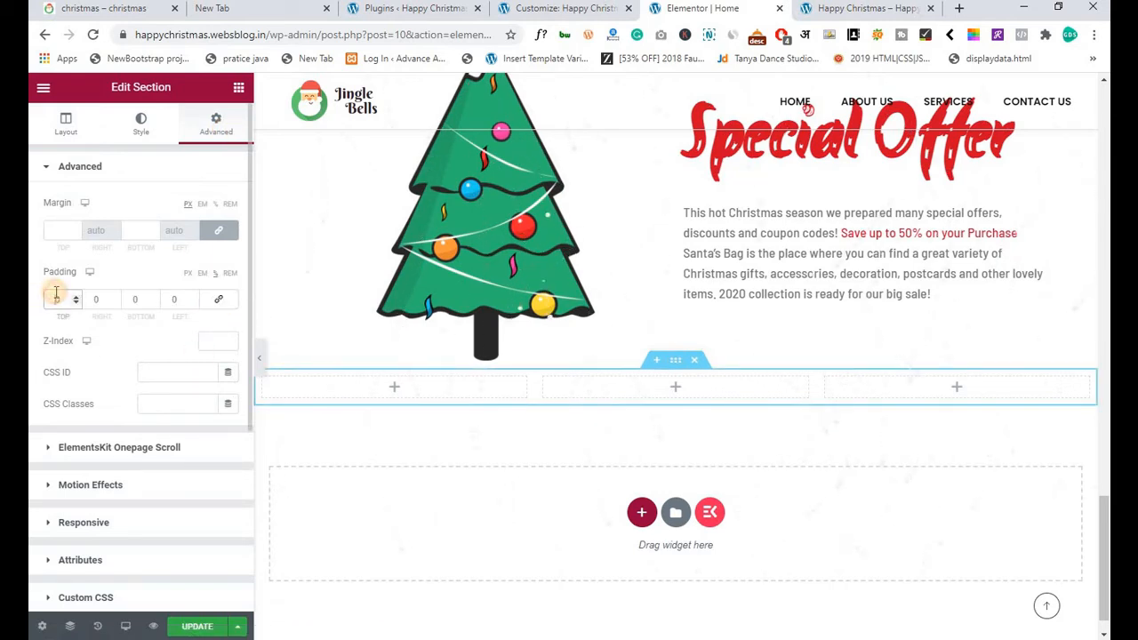
key(Up)
key(Up)
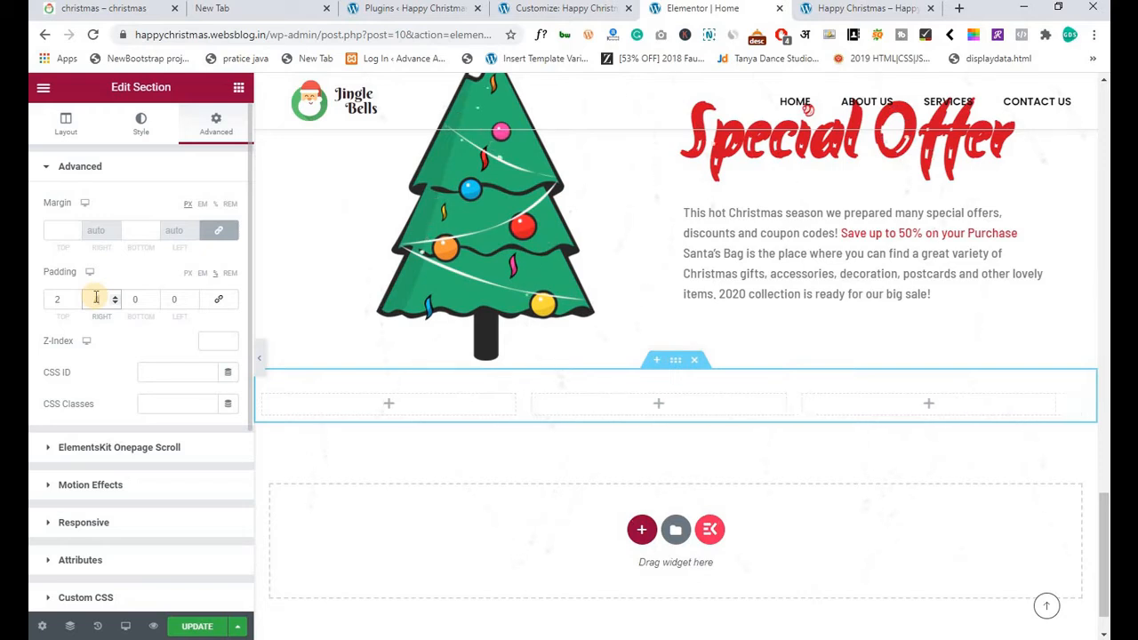
key(Up)
key(Tab)
key(Tab)
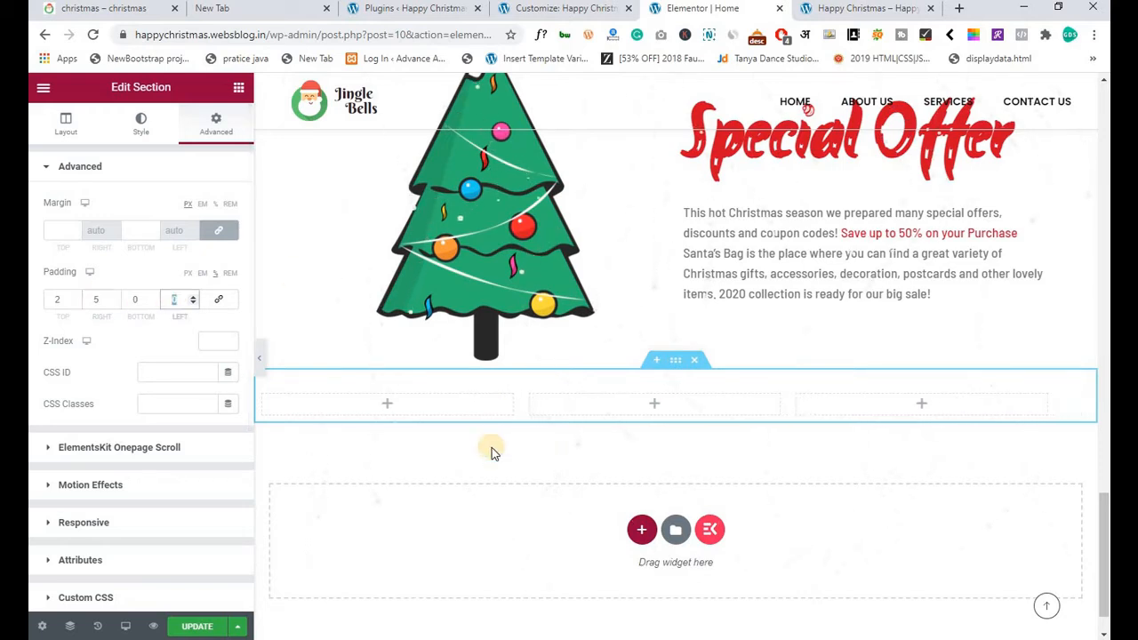
text(5)
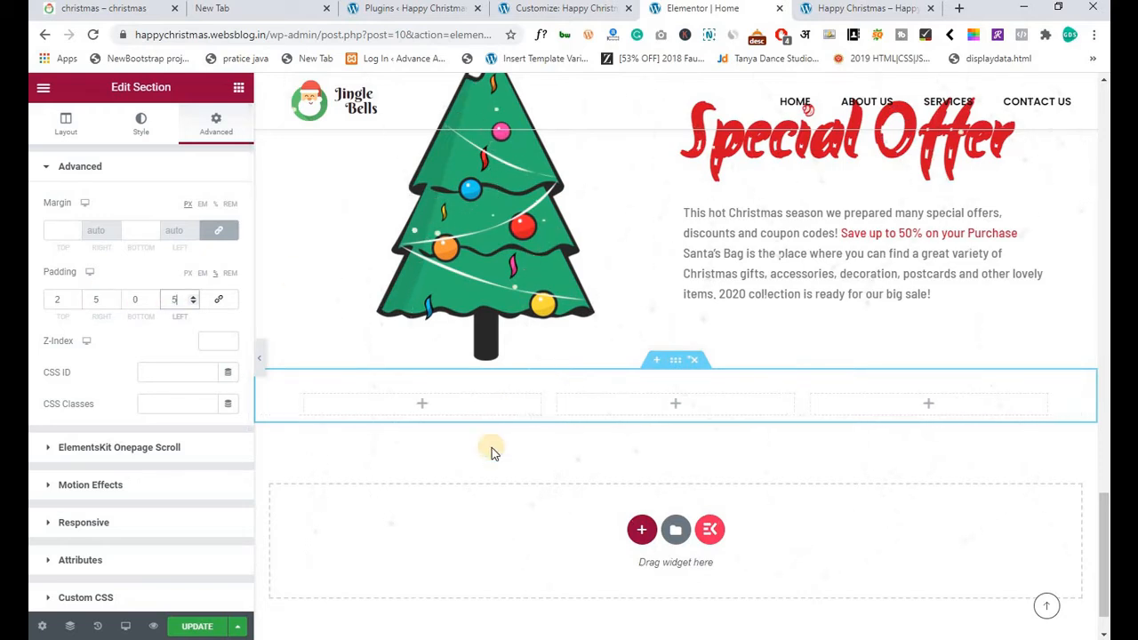
click(76, 9)
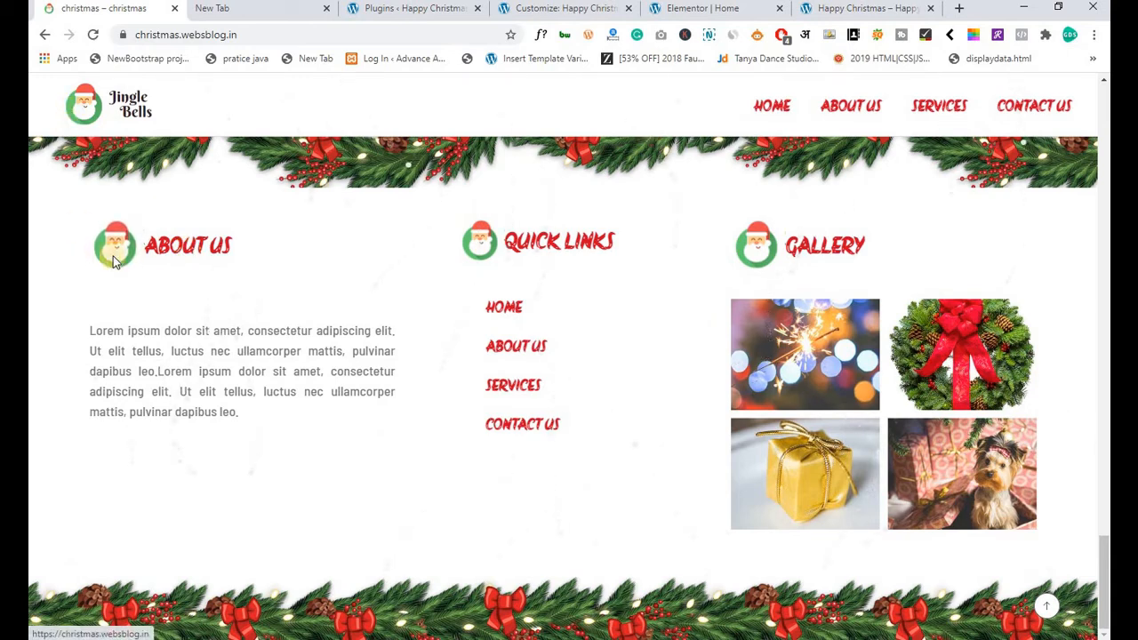
In the Elementor editor, find the Image Box widget and place it in the first column of the empty three-column section.
click(693, 10)
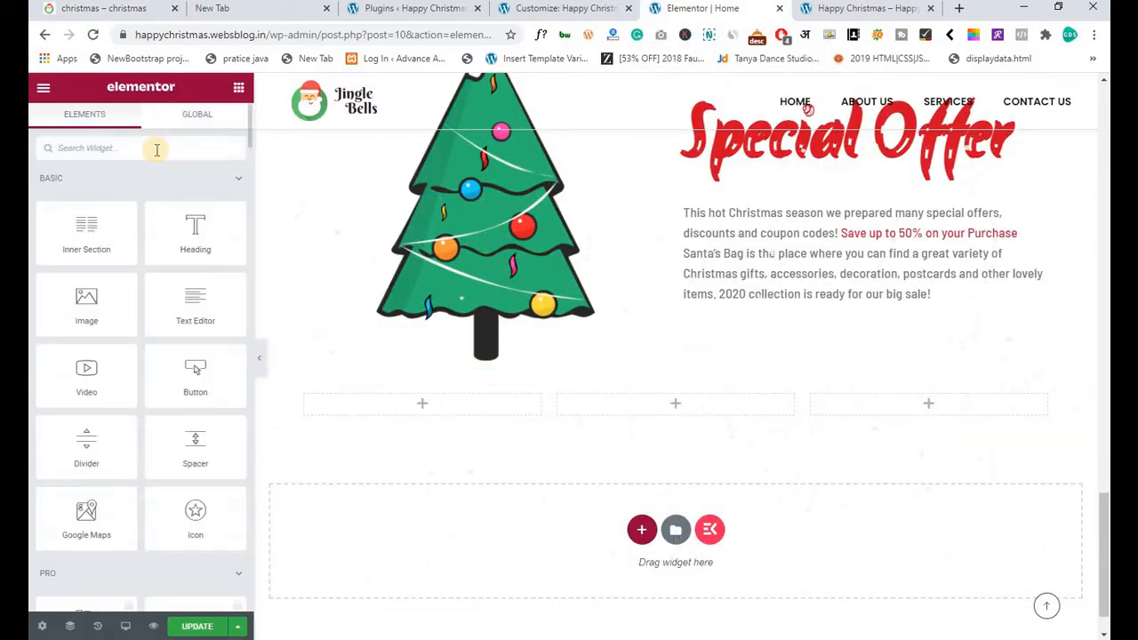
click(156, 149)
text(image)
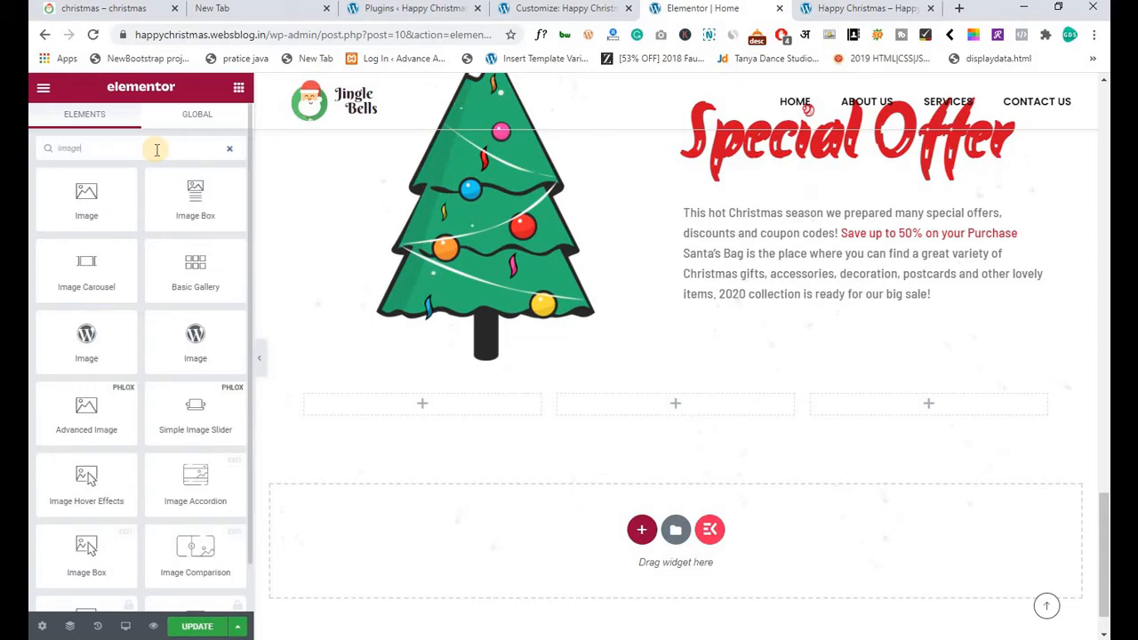
text( b)
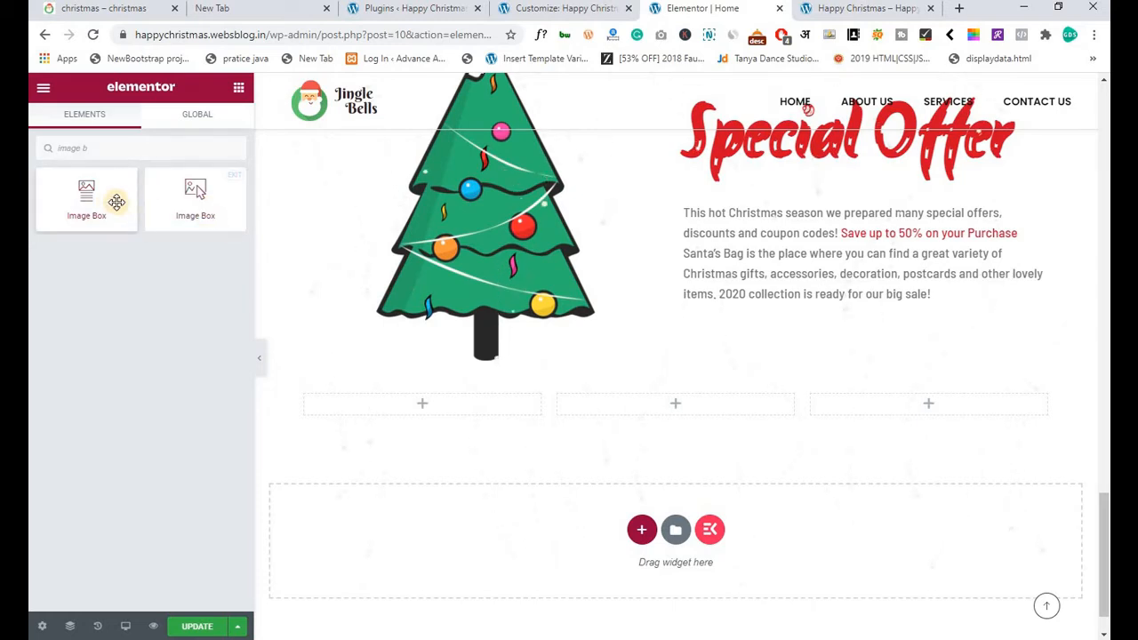
drag(111, 201, 429, 407)
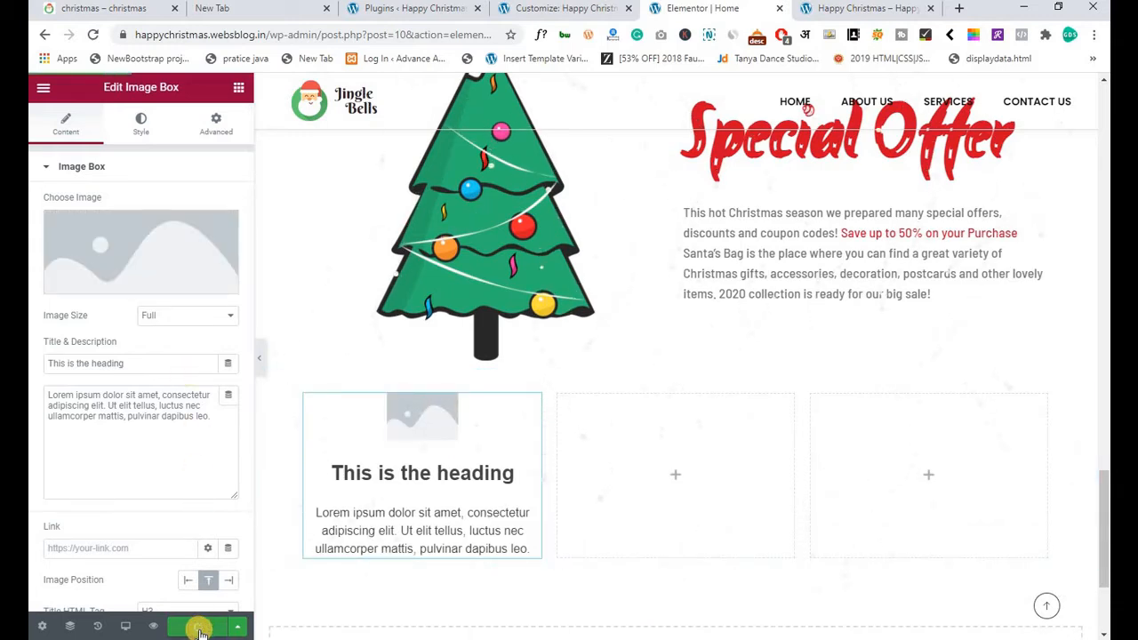
Check the reference footer, then open the Site Identity settings in the Happy Christmas site's Customizer and find the Site Icon option.
click(104, 8)
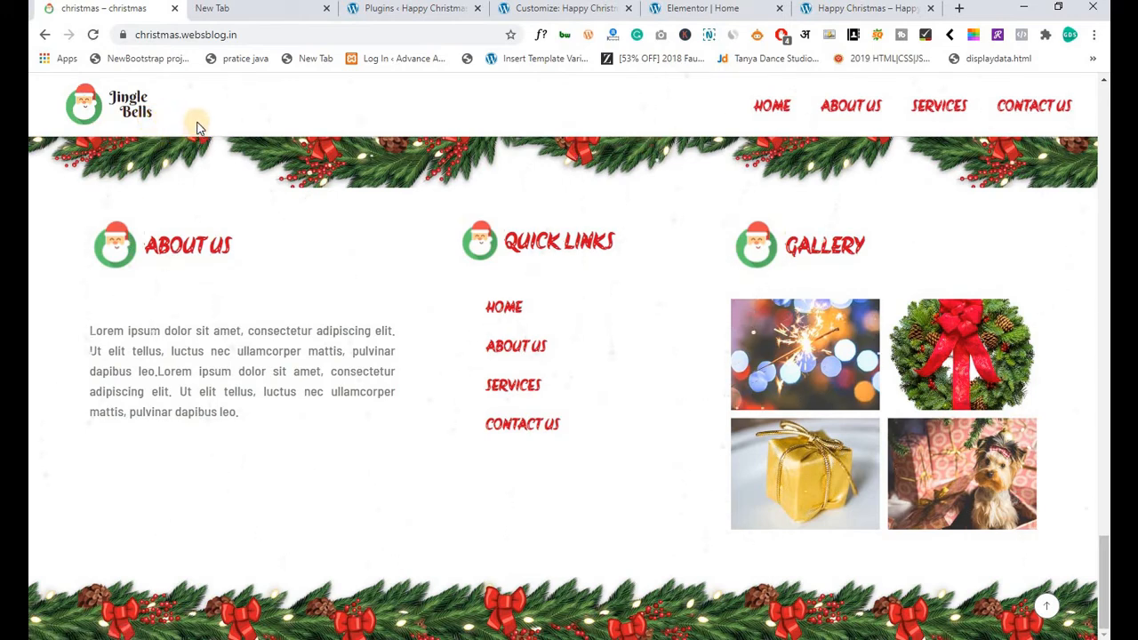
click(404, 9)
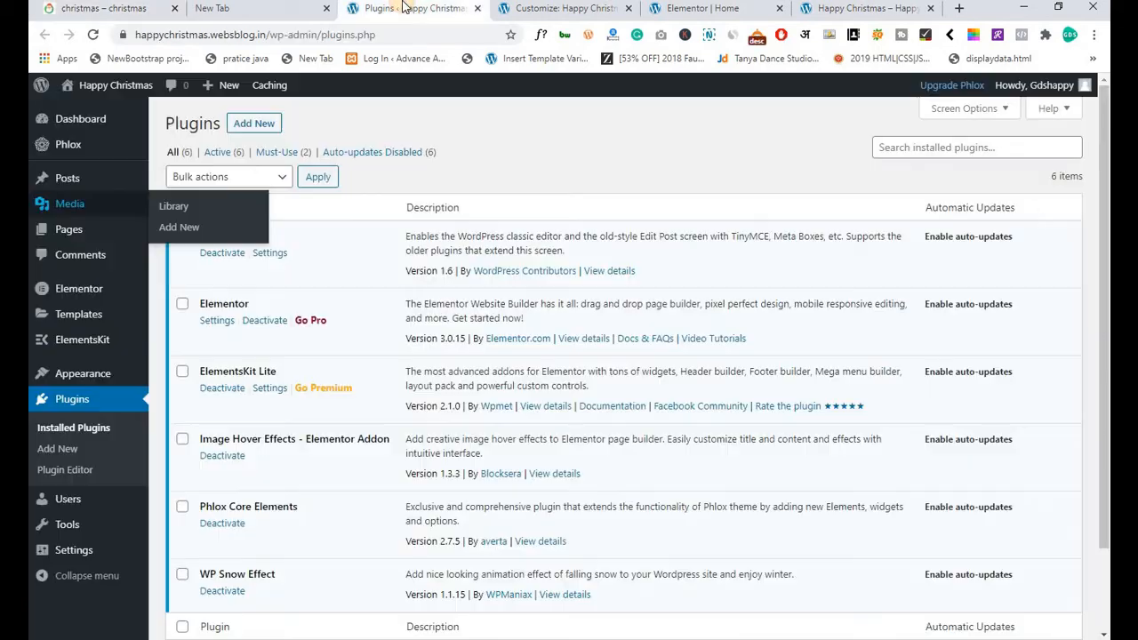
click(553, 13)
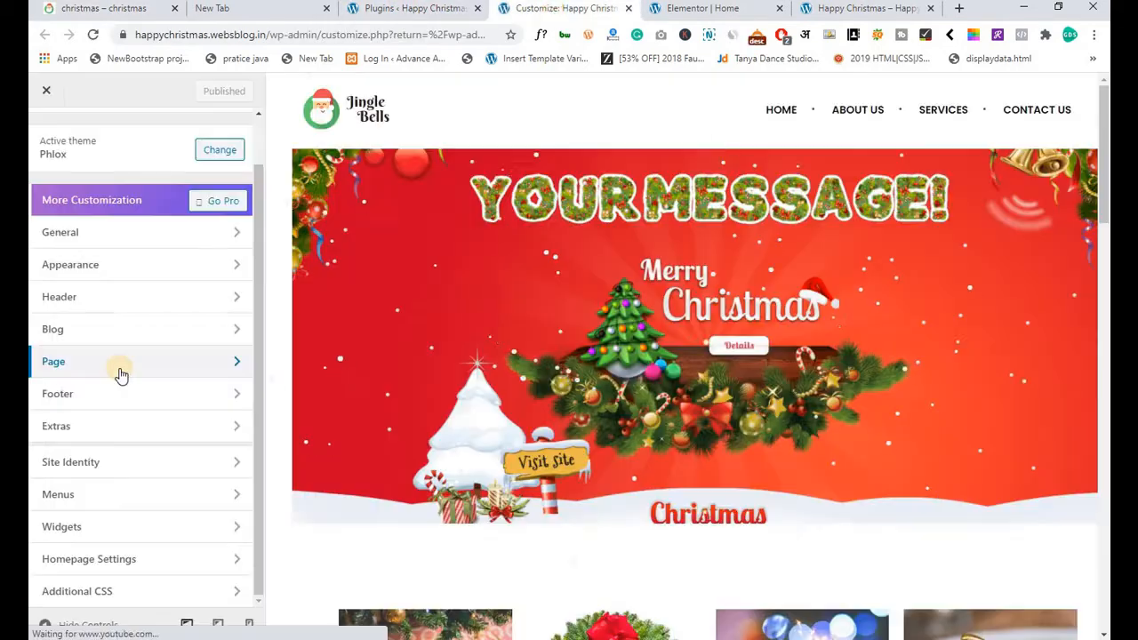
click(126, 463)
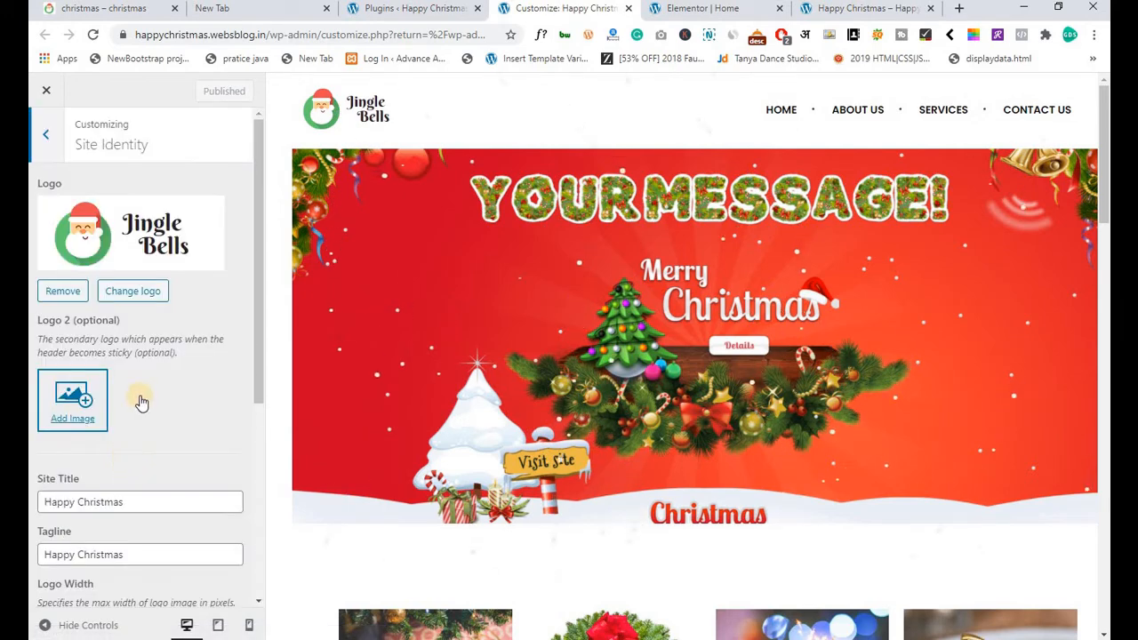
scroll(140, 400, down, 3)
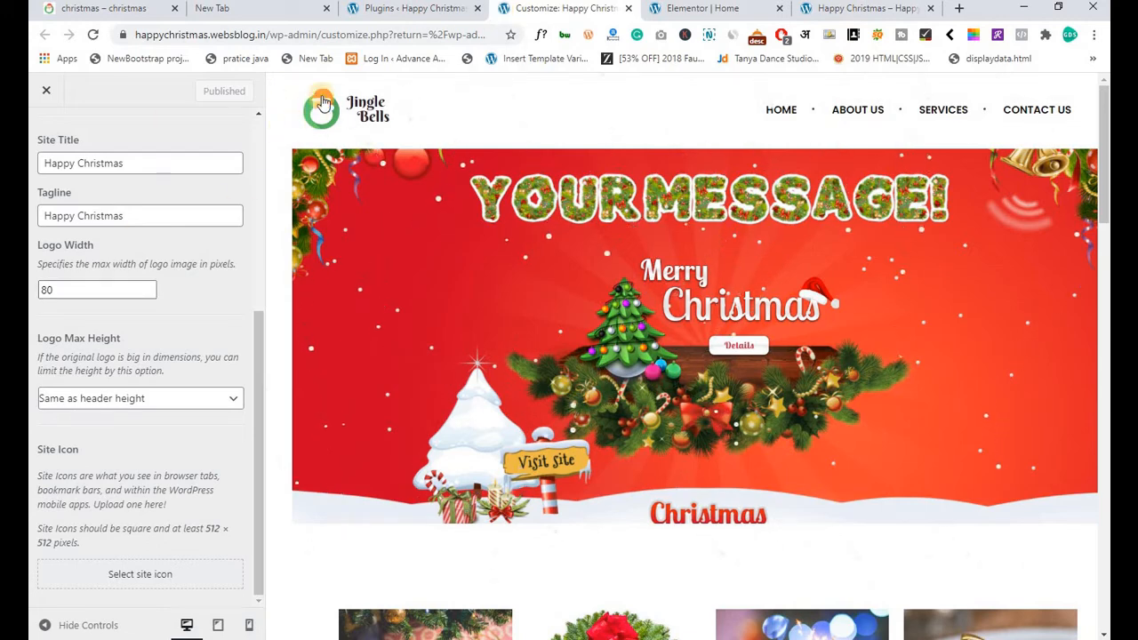
Set the site icon using the Jingle Bells logo from the media library, cropped to the Santa face.
click(111, 571)
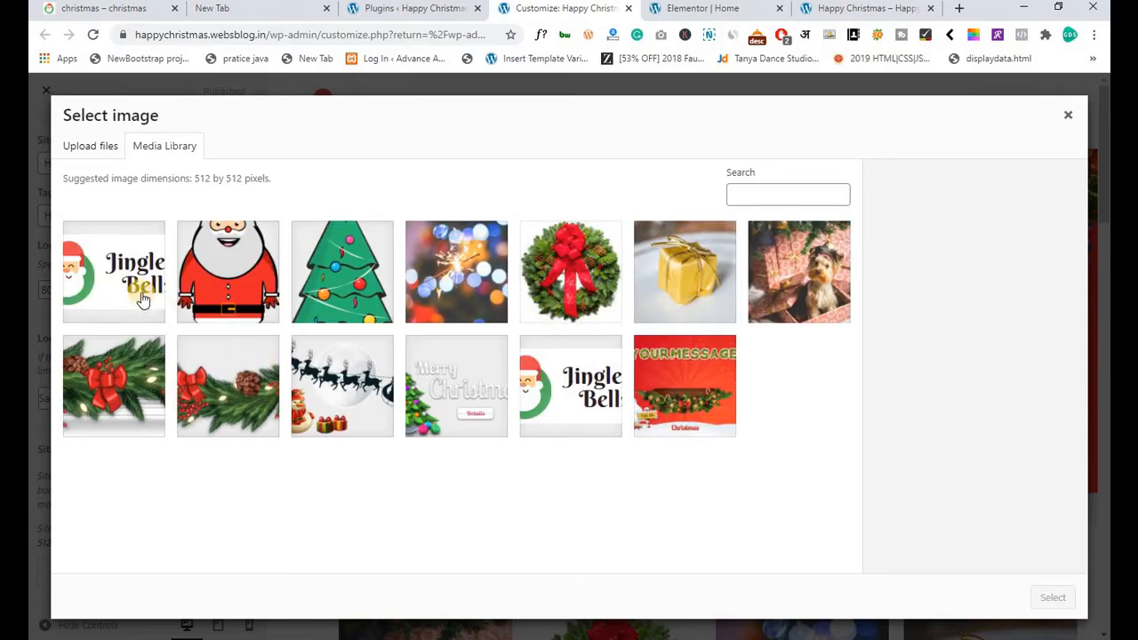
click(143, 300)
click(1055, 596)
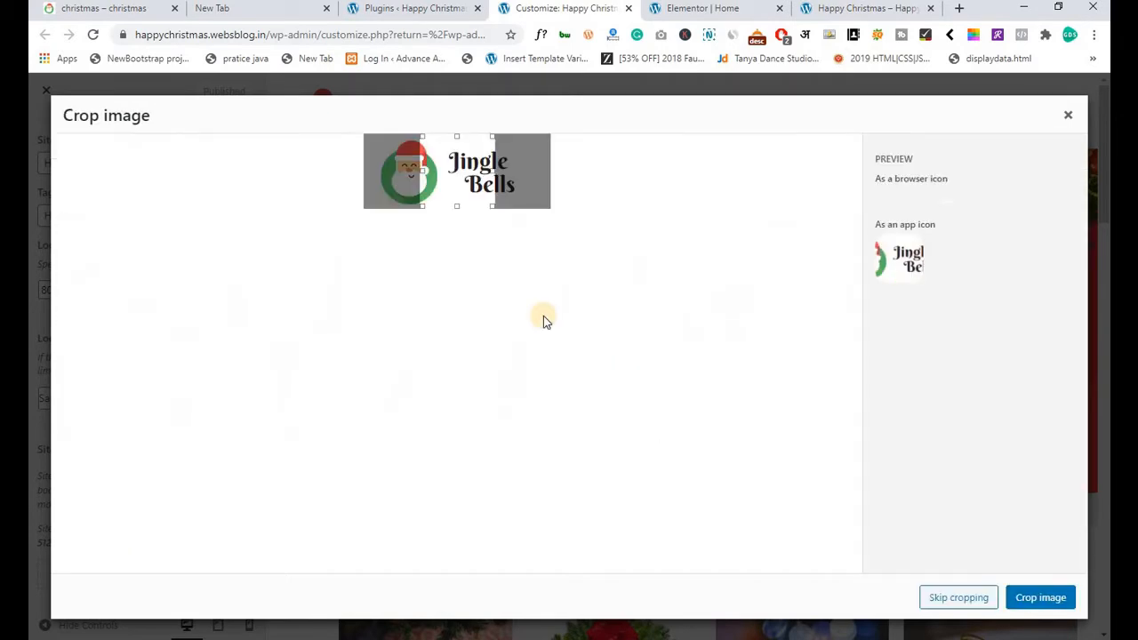
drag(454, 169, 409, 167)
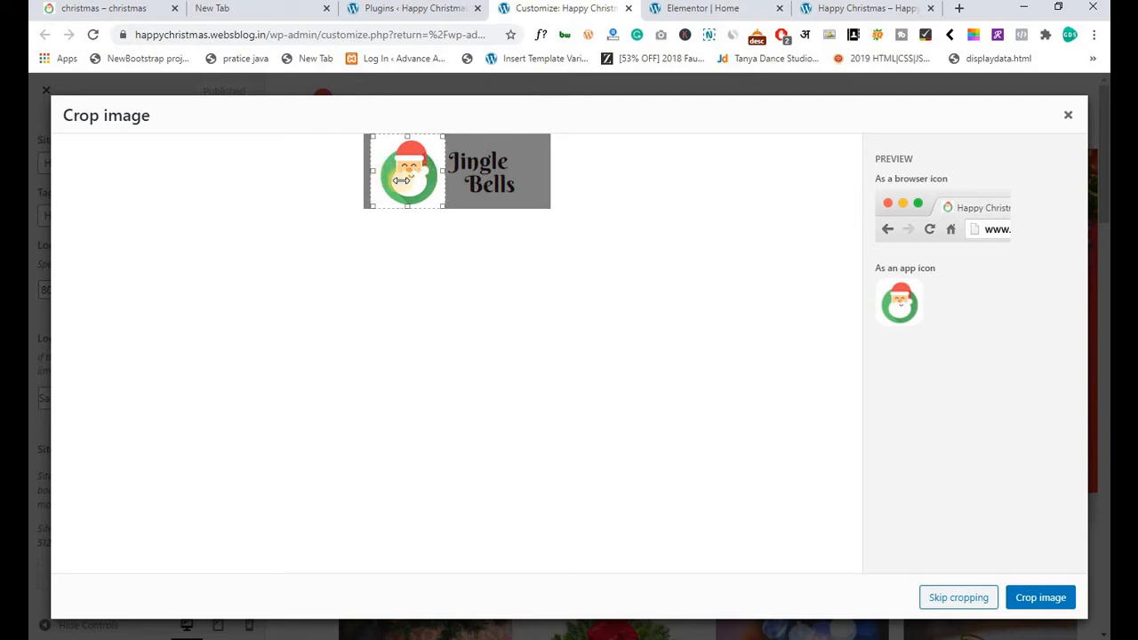
click(1042, 597)
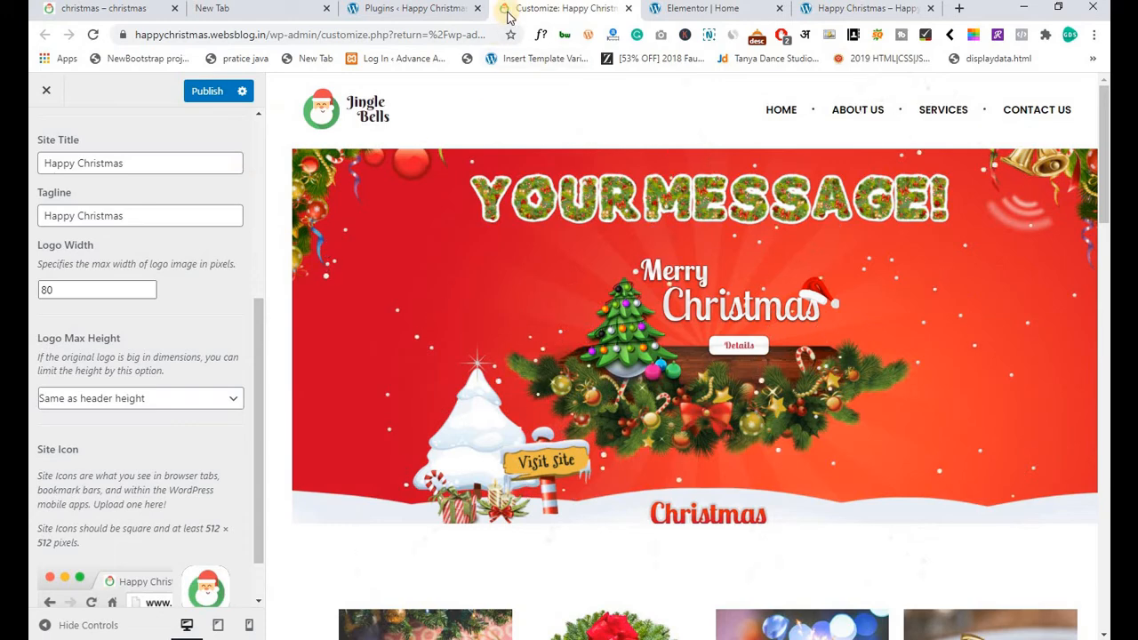
Publish the Customizer changes.
click(203, 92)
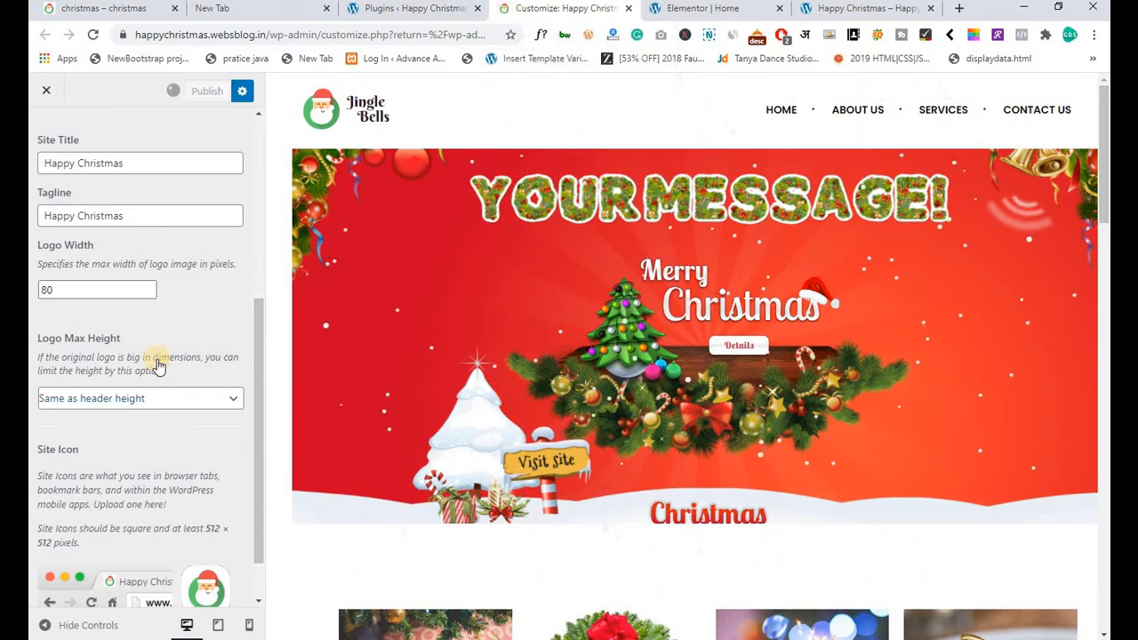
scroll(158, 364, down, 1)
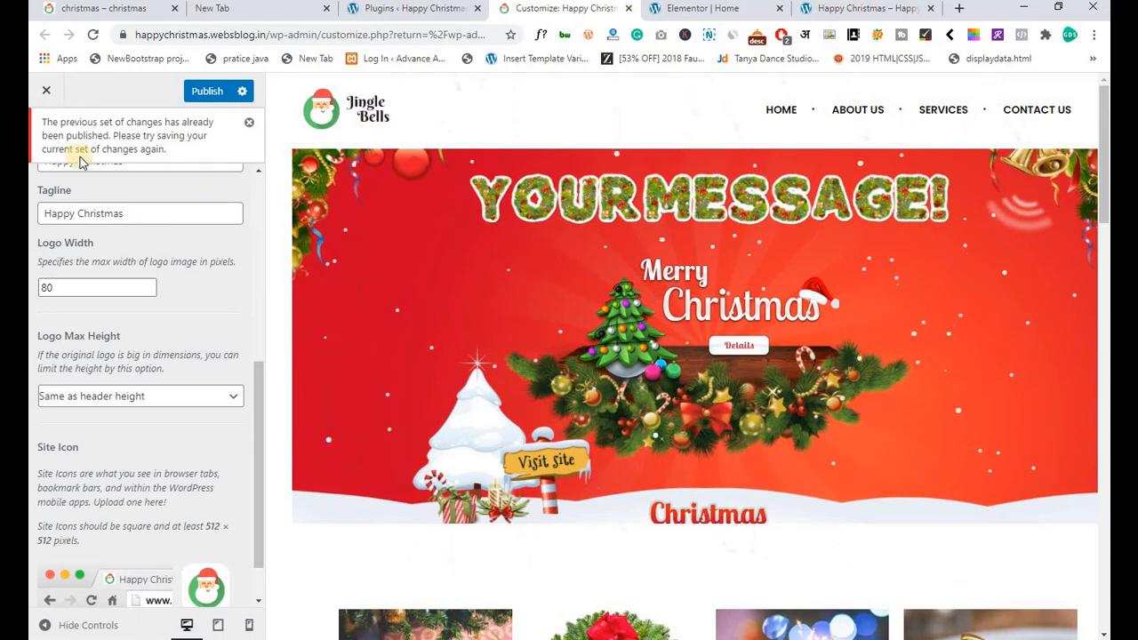
click(198, 92)
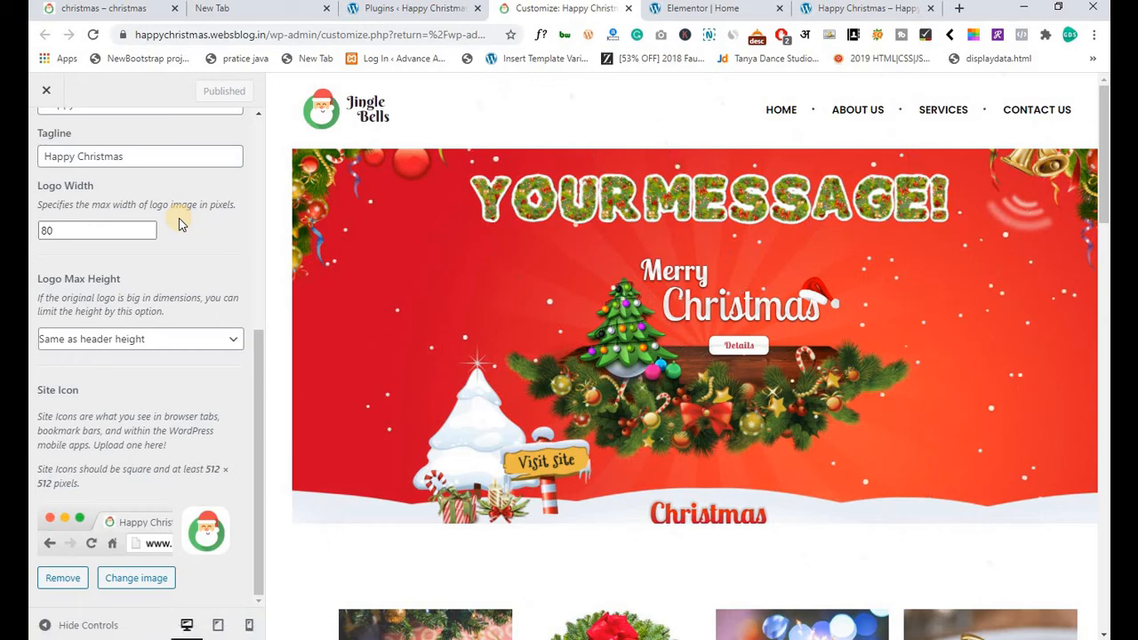
Reload the live Happy Christmas site and the Elementor editor of the Home page.
click(827, 9)
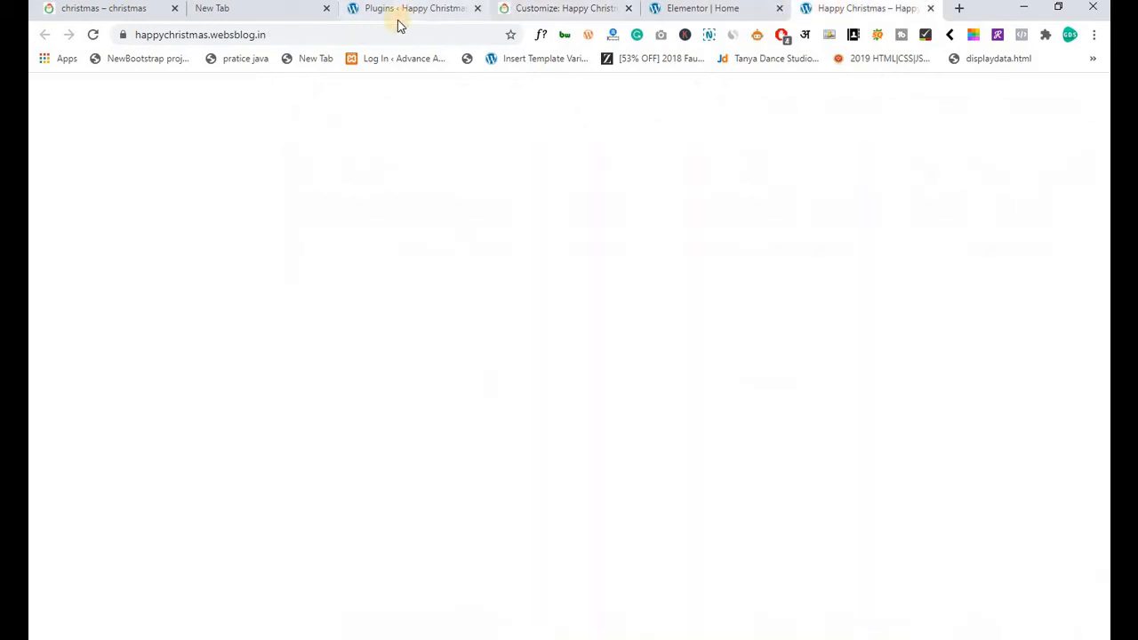
click(702, 11)
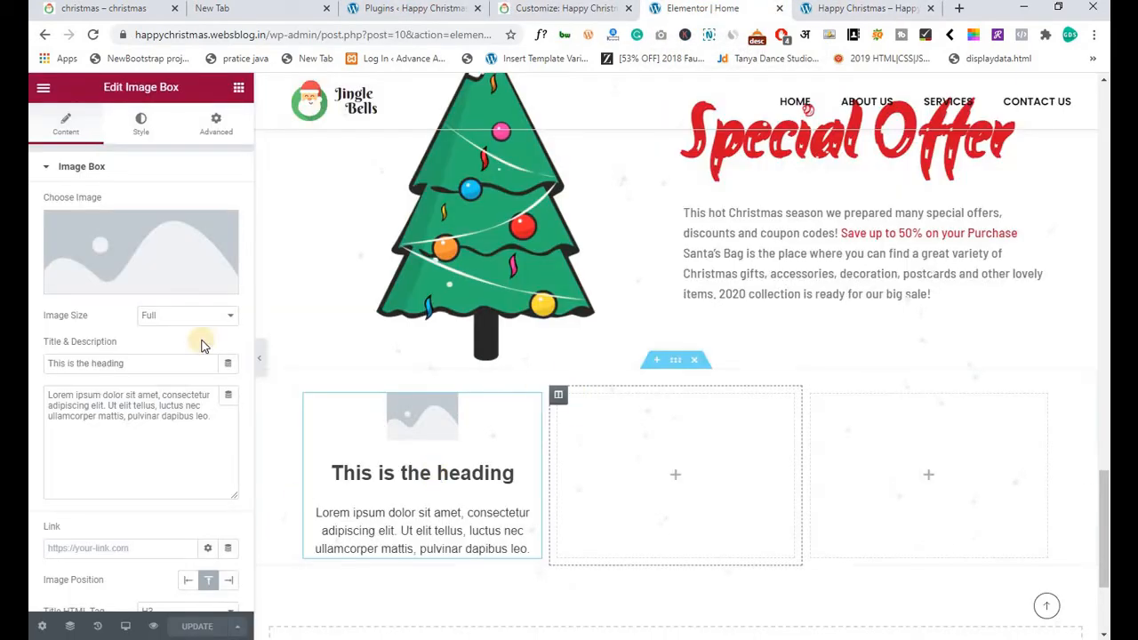
click(93, 35)
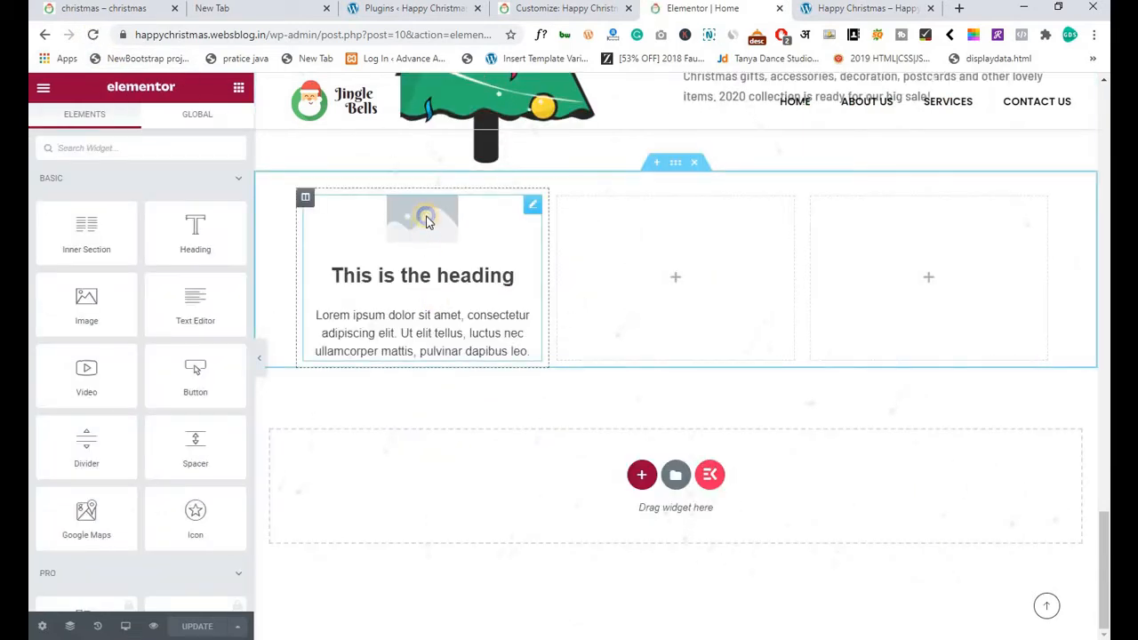
Edit the image box in the first column and insert cropped-cropped-logo.png as its image.
right_click(427, 222)
click(469, 233)
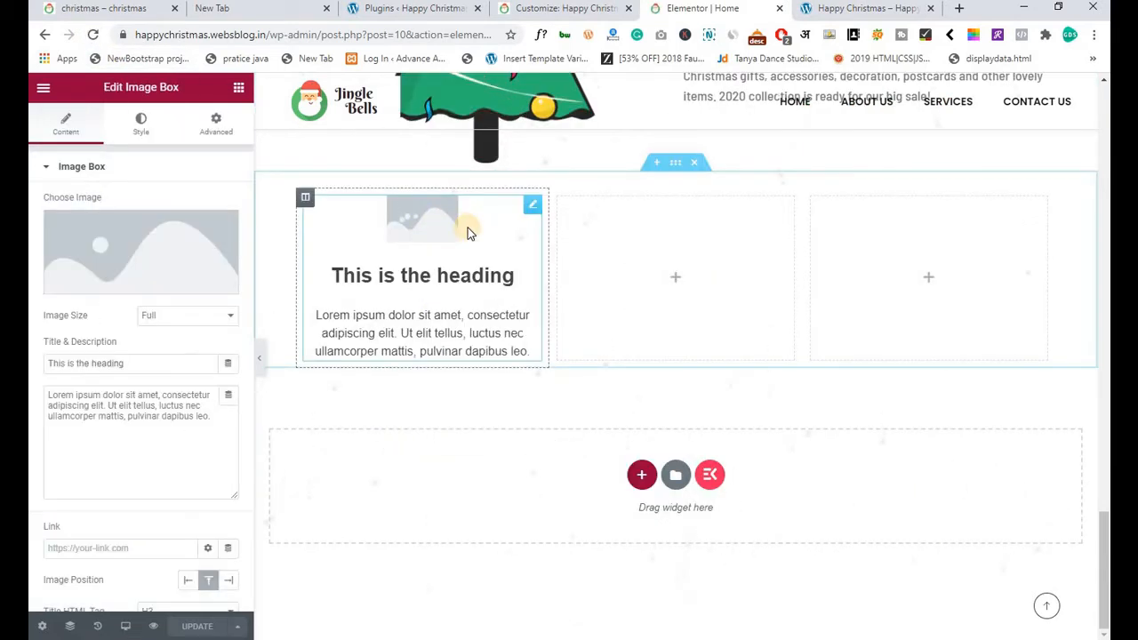
click(72, 228)
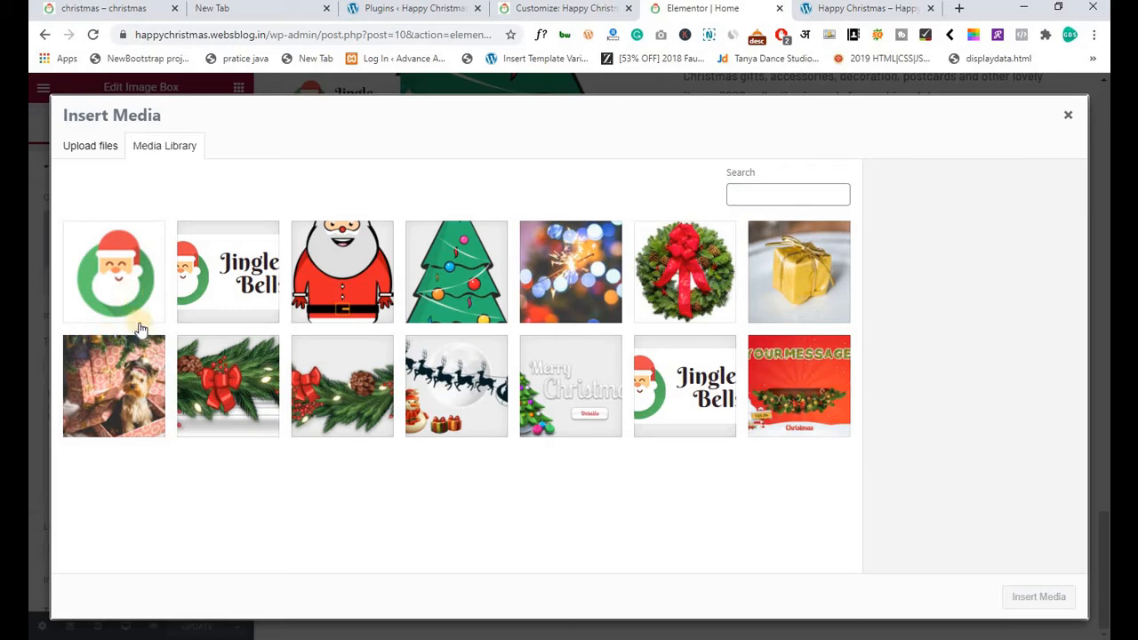
click(120, 300)
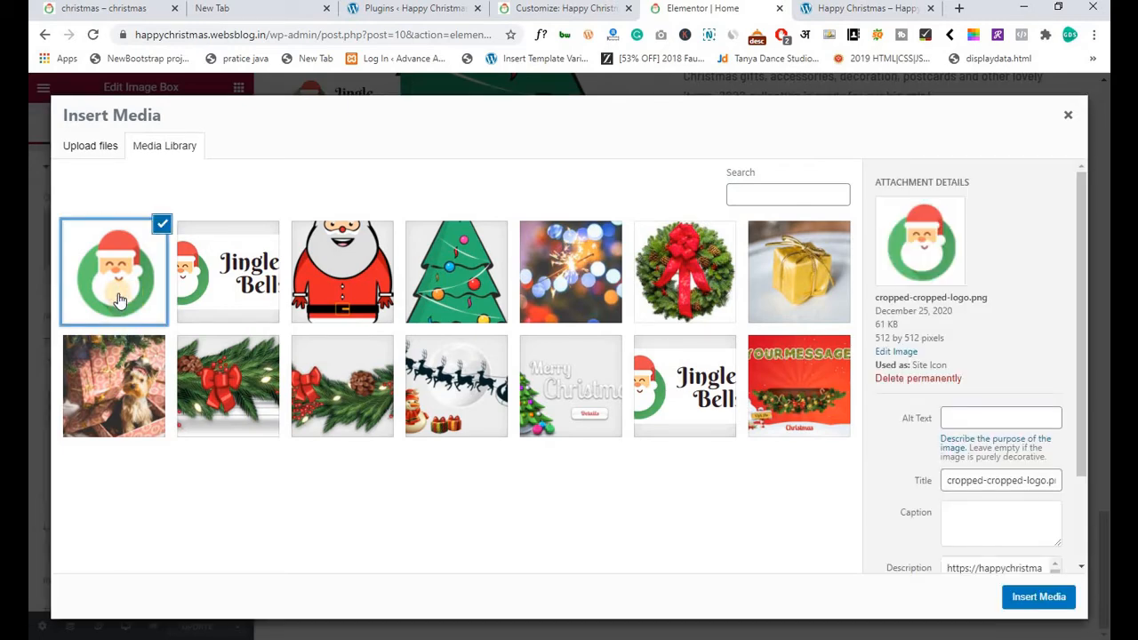
click(1029, 597)
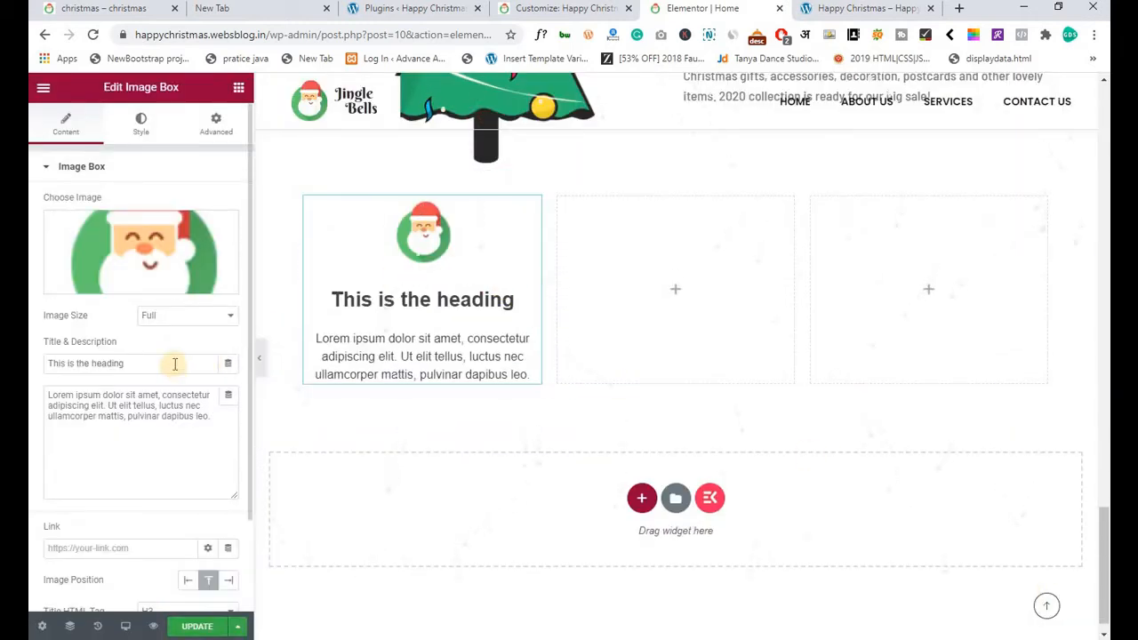
Copy the "ABOUT US" heading from the reference site's footer and use it as the image box title.
click(106, 10)
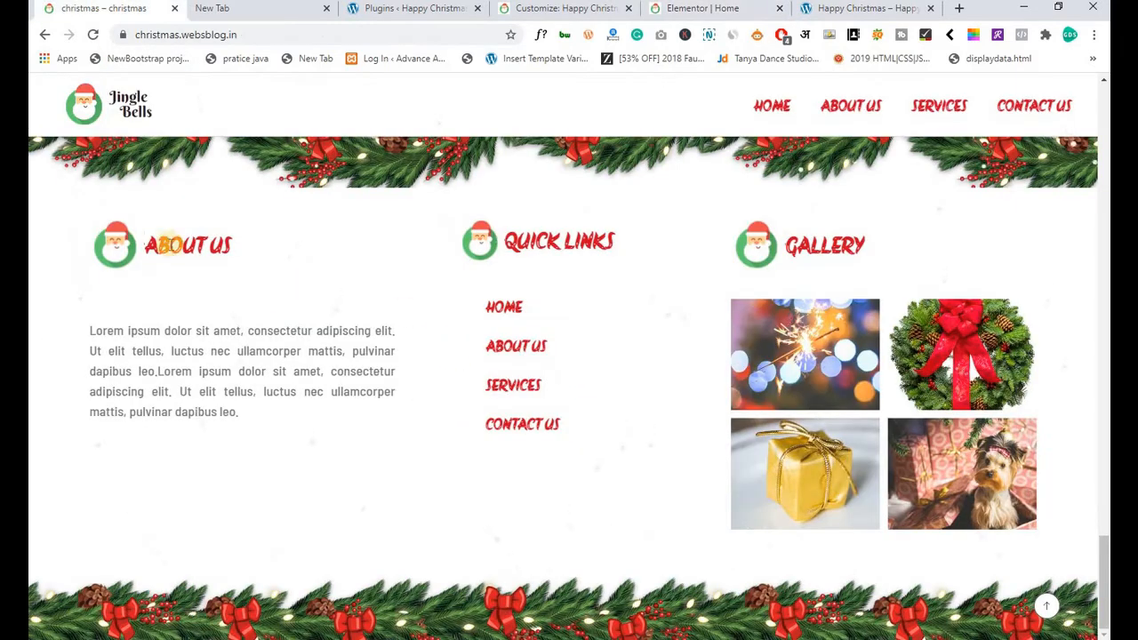
drag(149, 245, 236, 250)
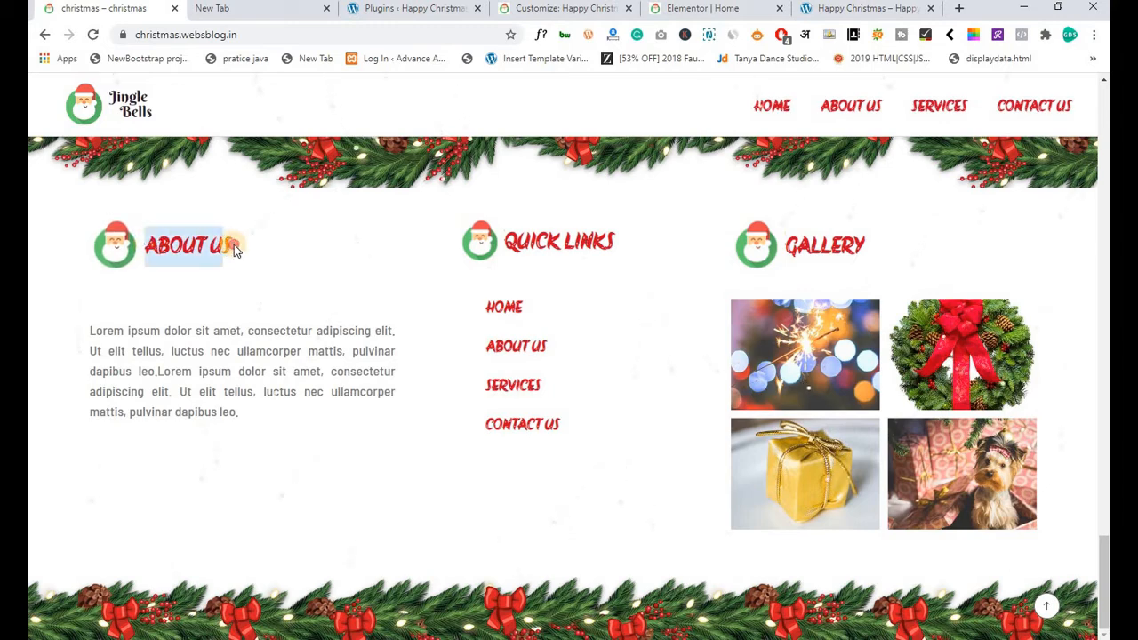
click(703, 9)
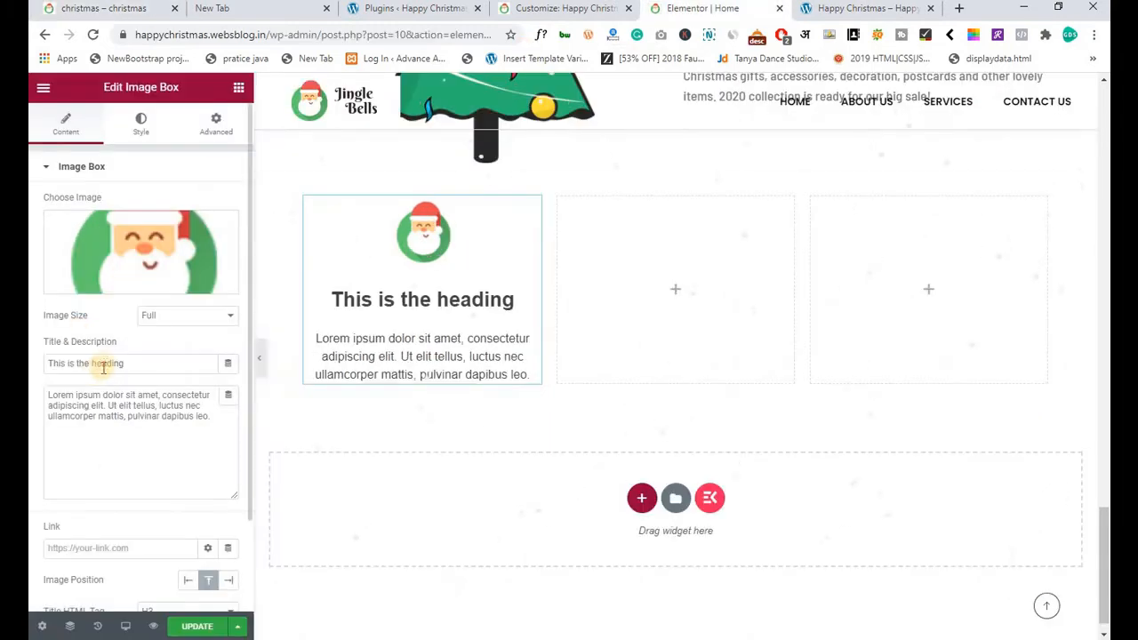
triple_click(105, 364)
text(ABOUT US)
Delete the image box's description text and set its image position to left.
triple_click(119, 437)
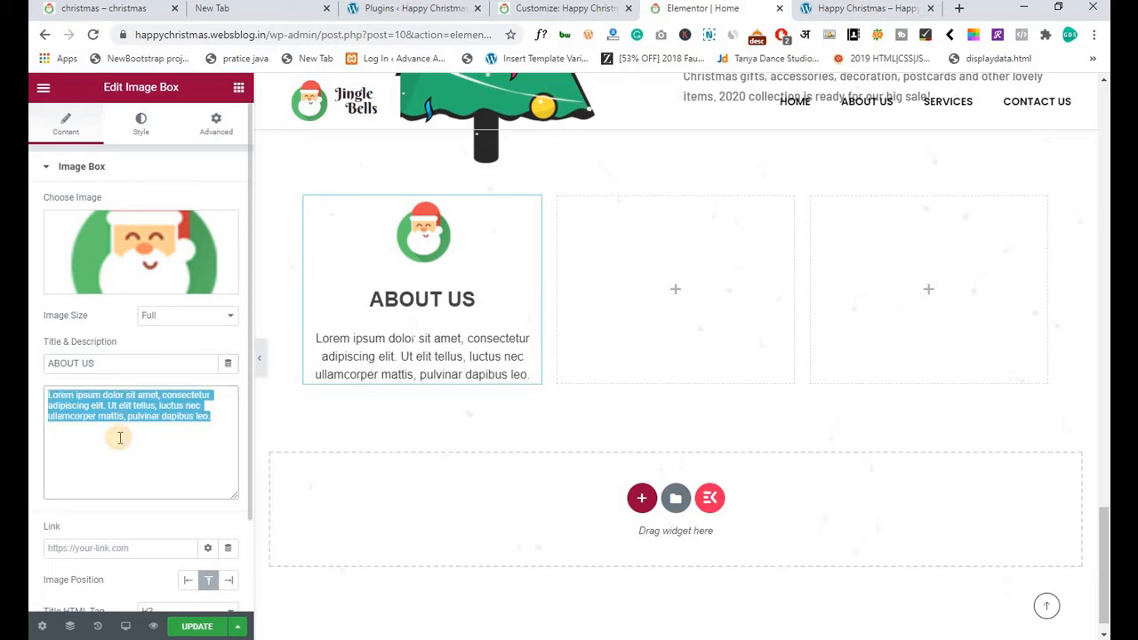
key(BackSpace)
scroll(166, 481, down, 2)
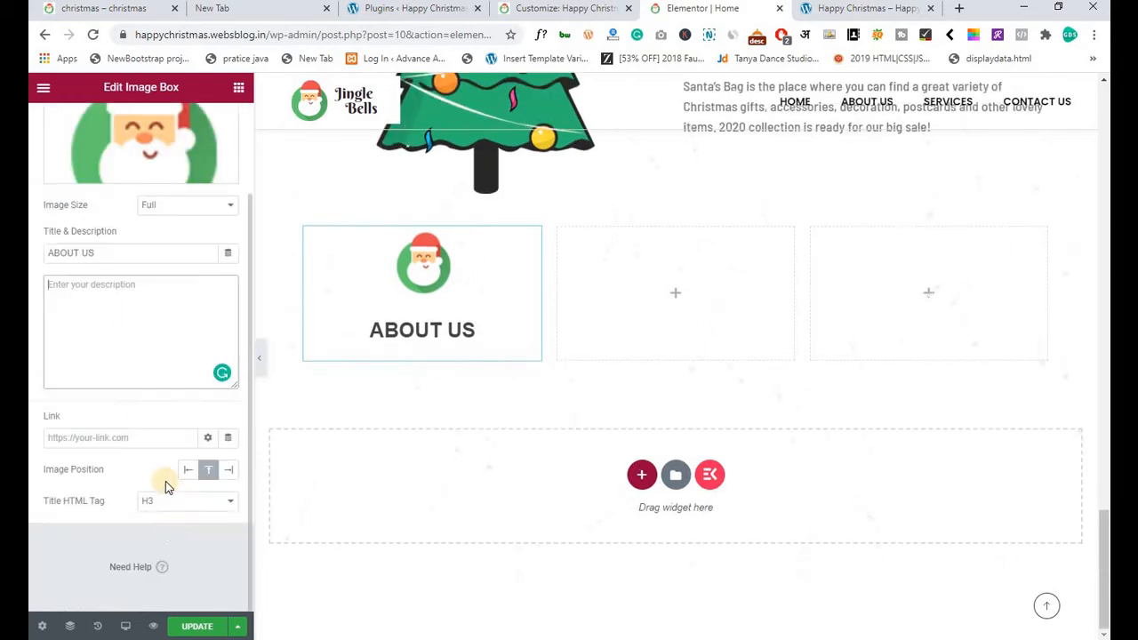
click(189, 468)
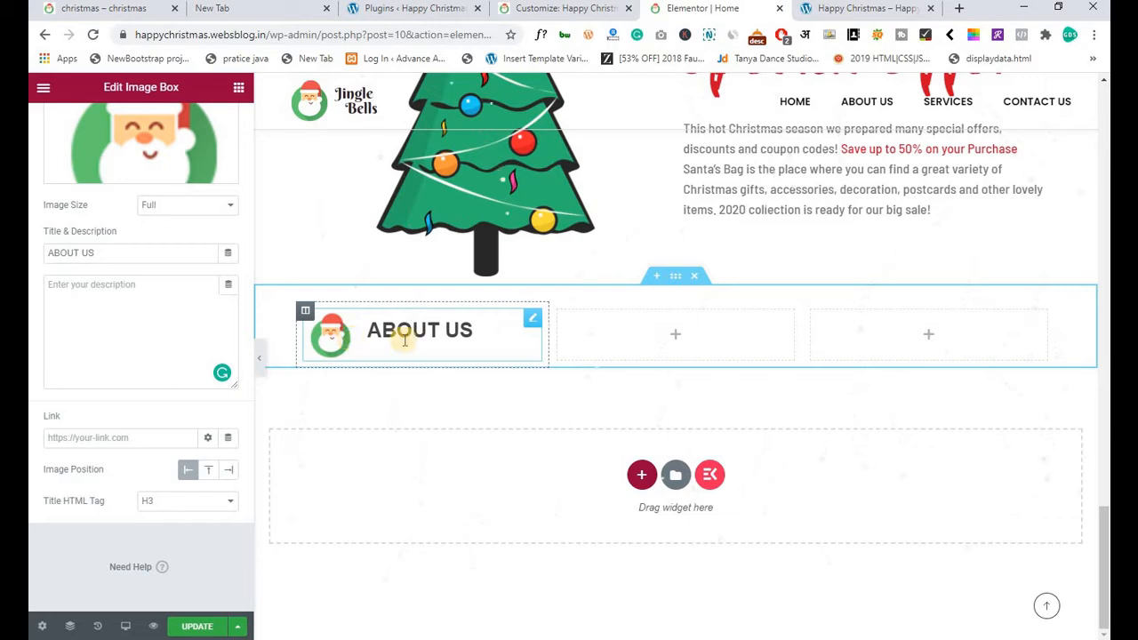
Set the image width of the ABOUT US image box to 22% and compare it with the reference site's footer headings.
scroll(129, 346, up, 3)
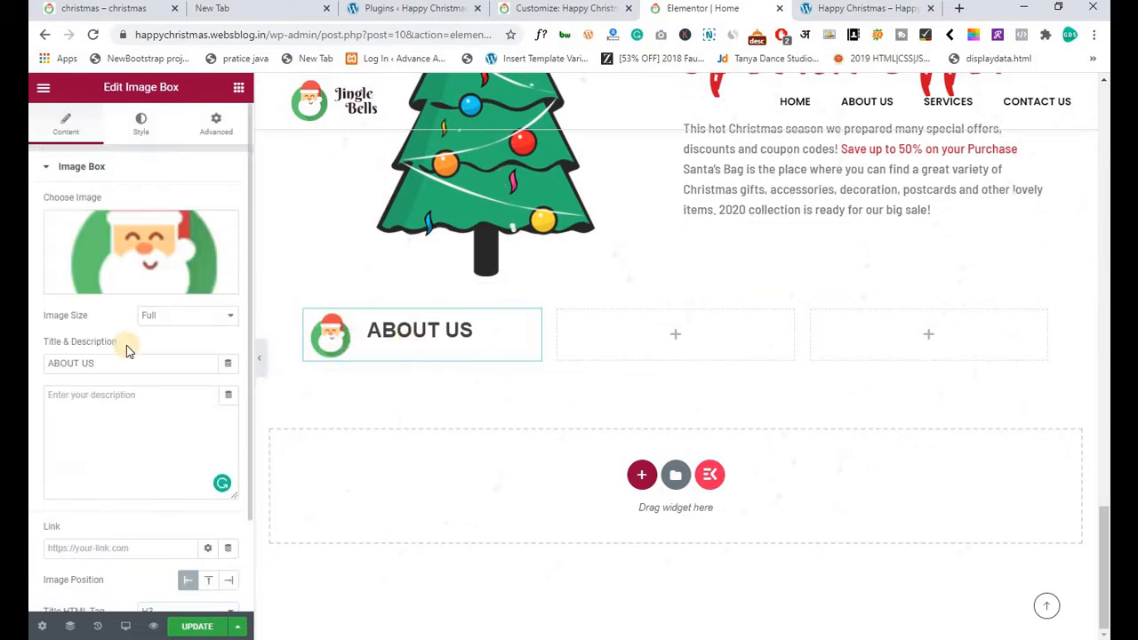
click(142, 134)
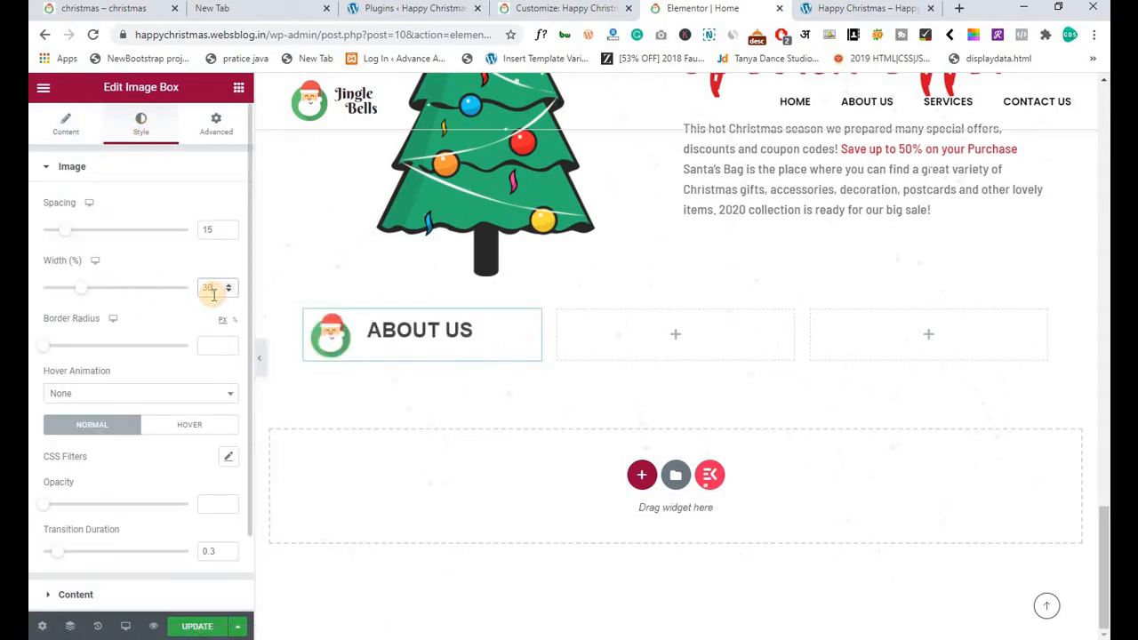
key(Down)
key(Down)
key(Down)
key(Down)
key(Down)
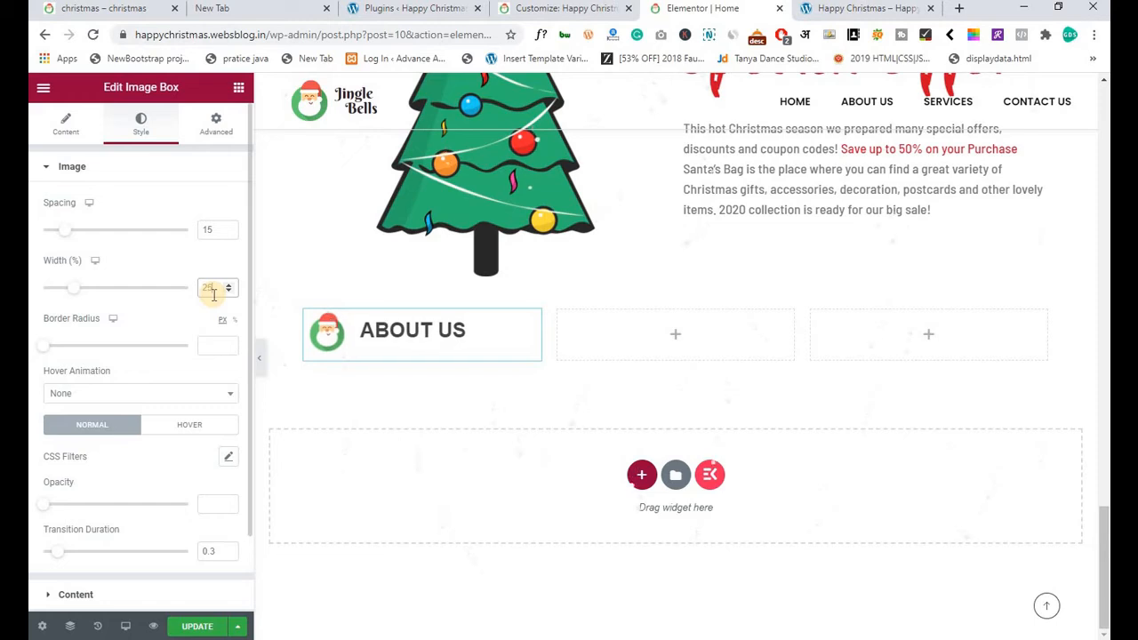
key(Down)
key(Down)
key(Down)
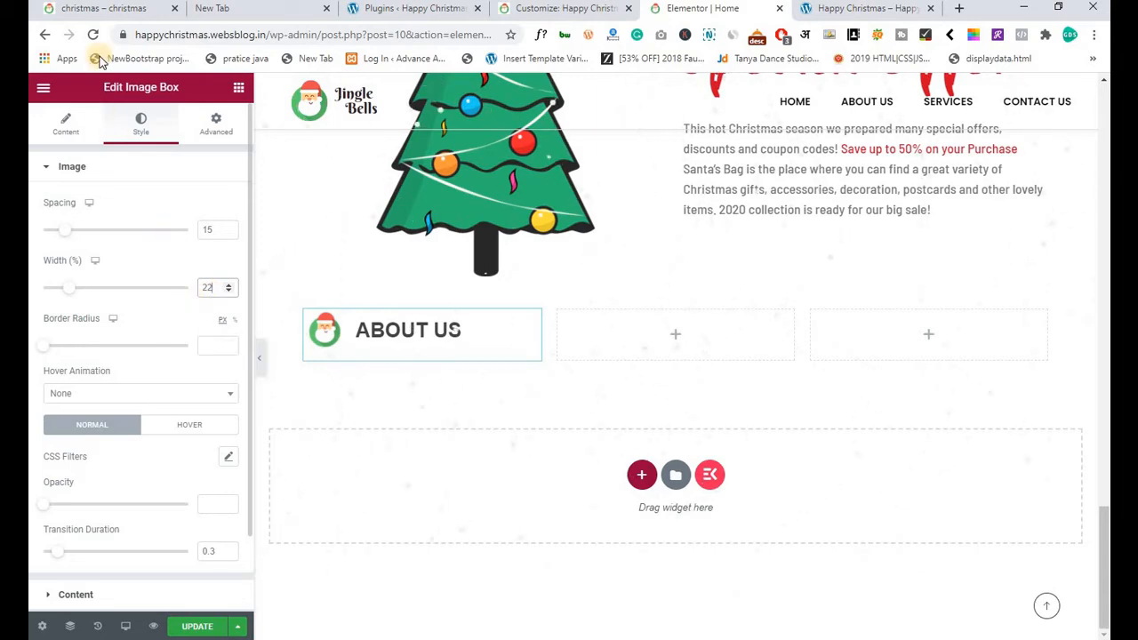
click(105, 16)
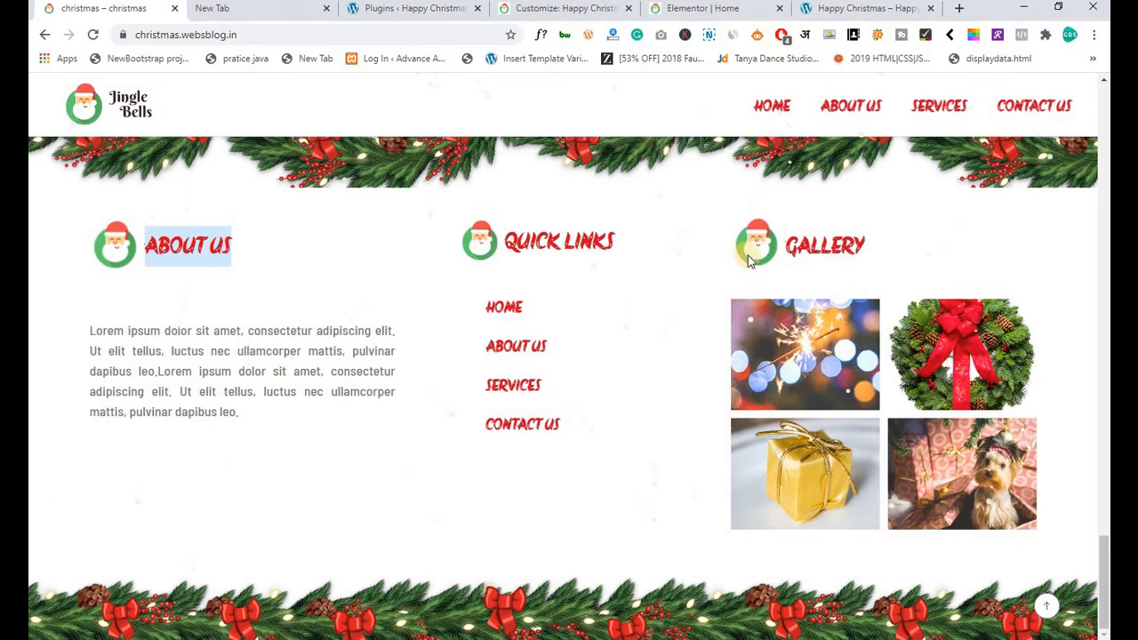
click(733, 8)
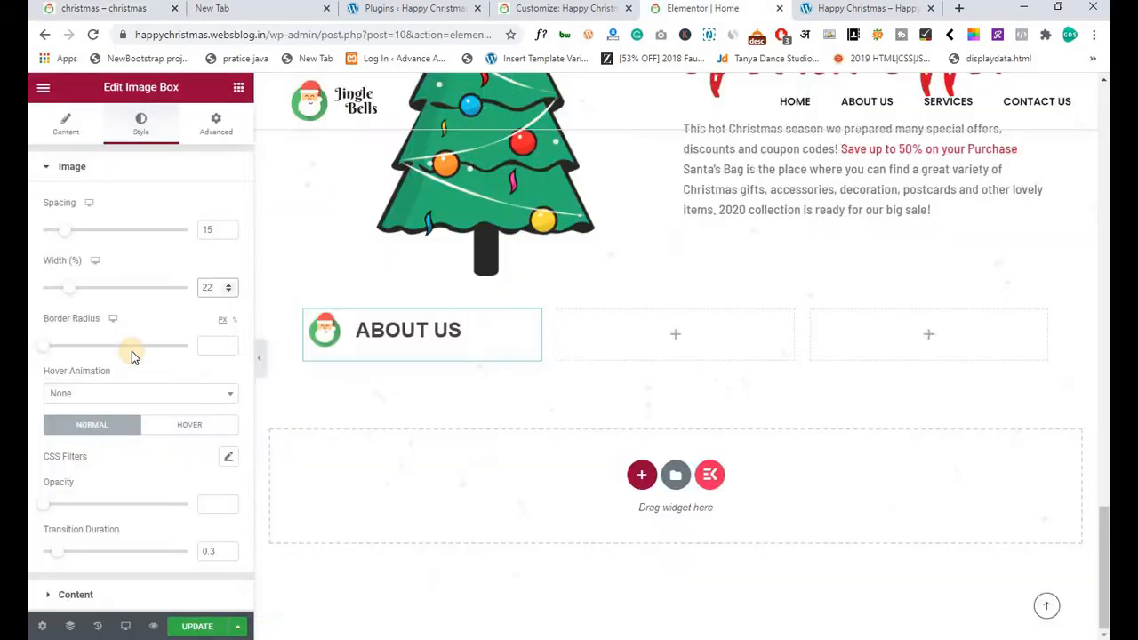
Set the ABOUT US image's hover animation to Float and update the page.
click(119, 397)
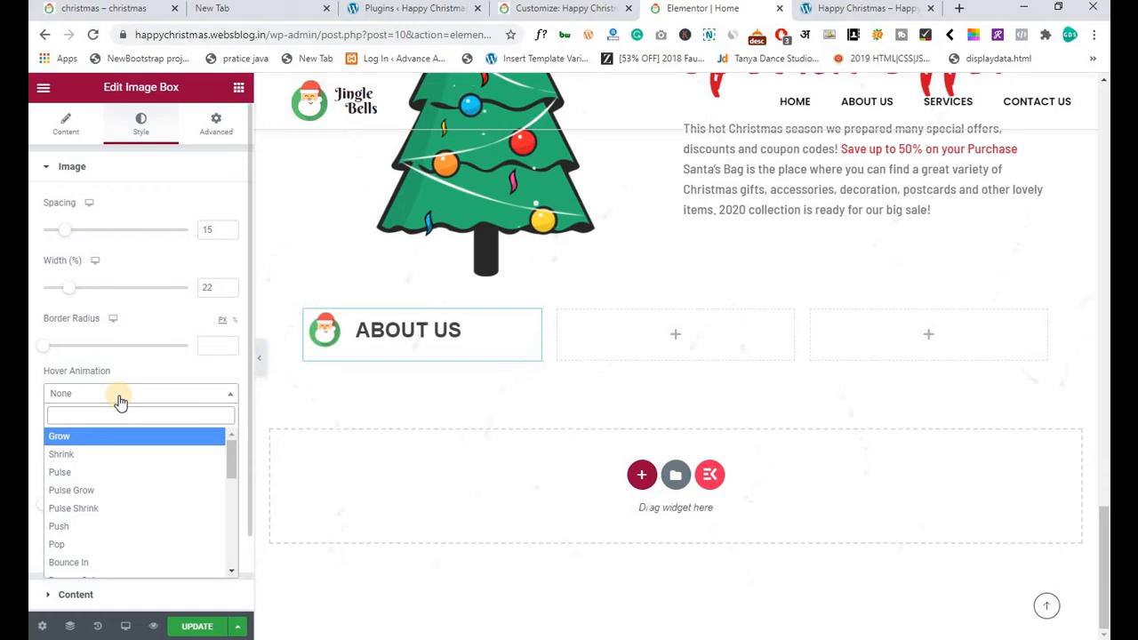
text(pop)
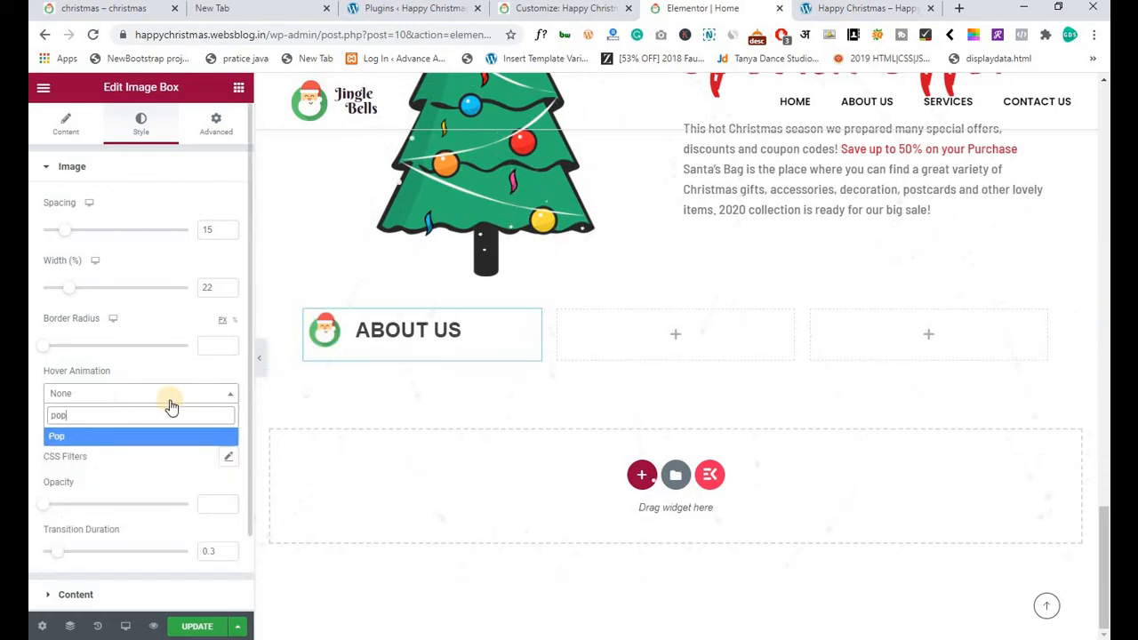
key(BackSpace)
key(BackSpace)
key(BackSpace)
text(fl)
key(Return)
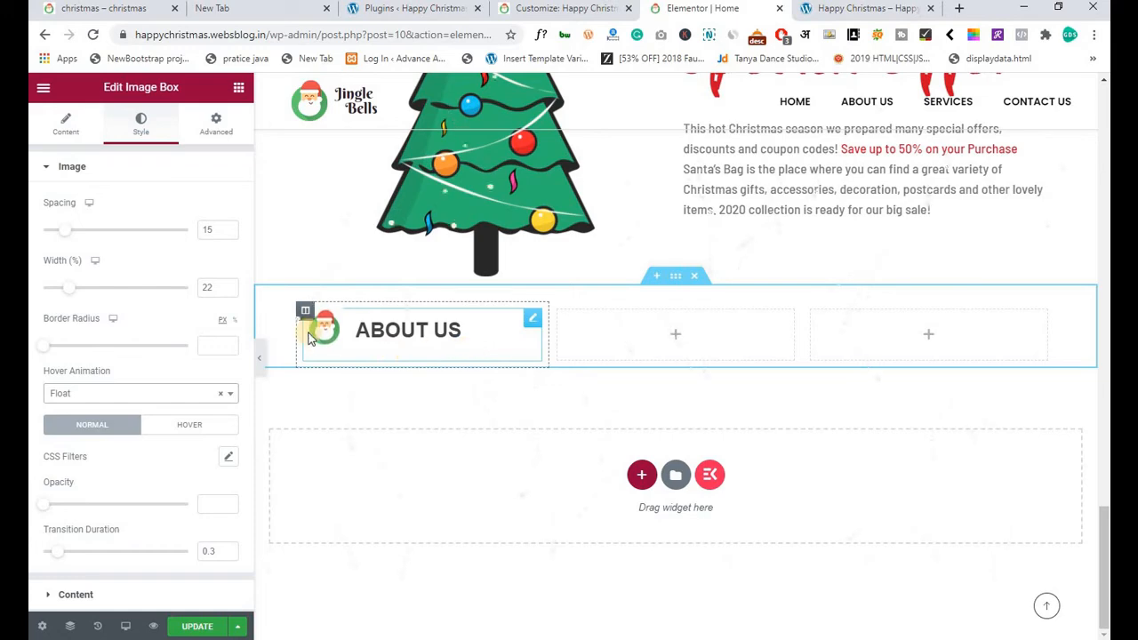
click(205, 626)
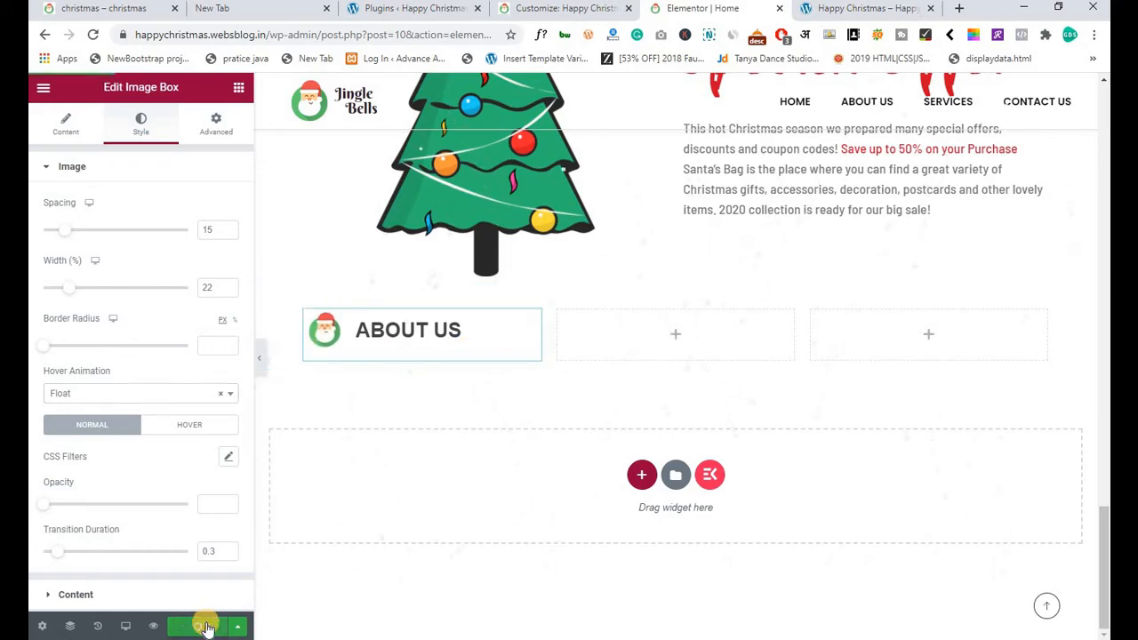
Inspect the ABOUT US heading with WhatFont on the reference site and copy its color code #d00e27.
click(93, 15)
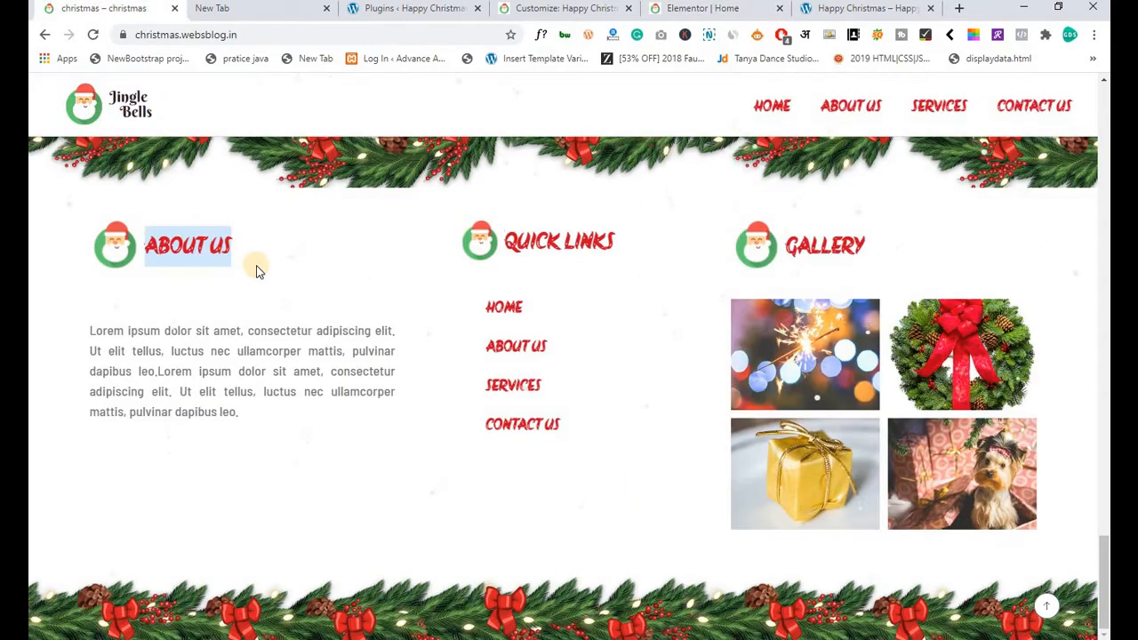
click(315, 249)
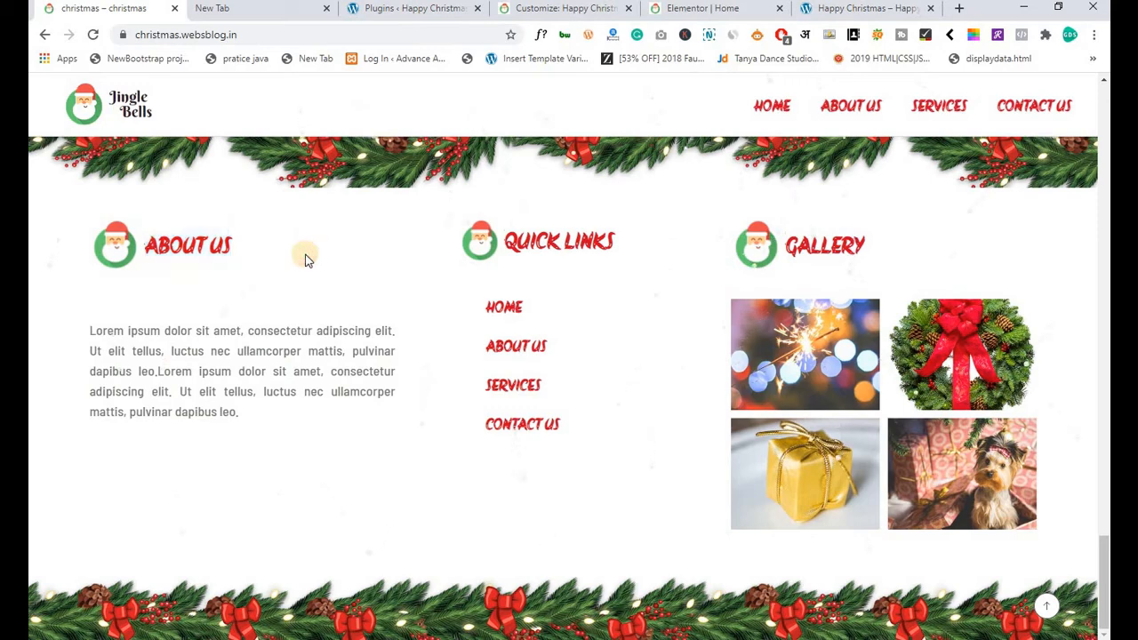
click(539, 37)
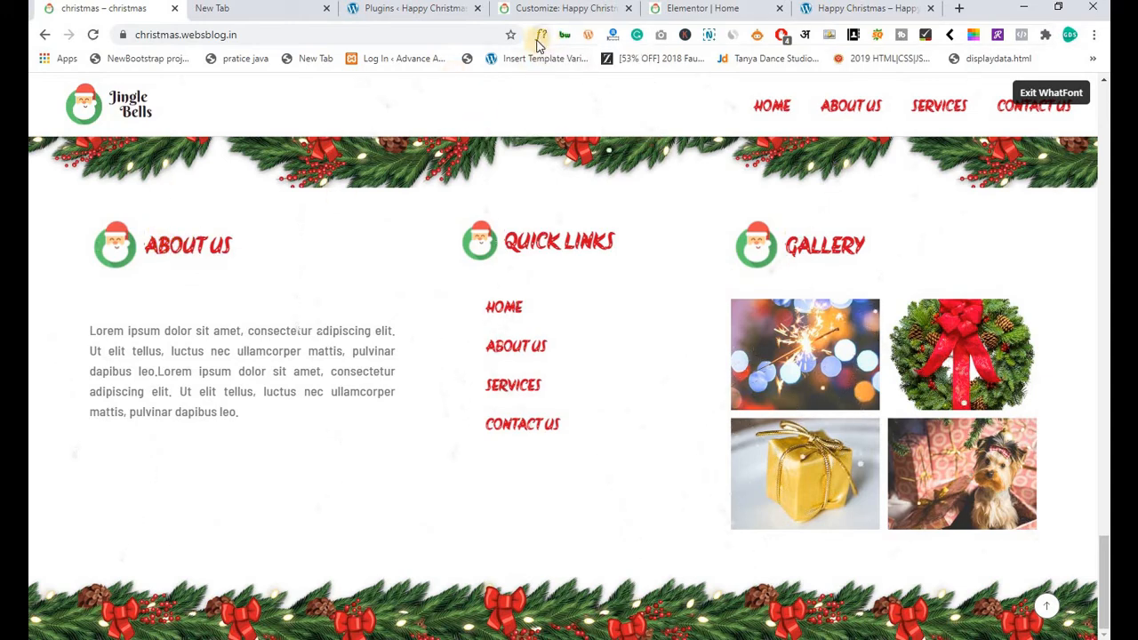
click(174, 254)
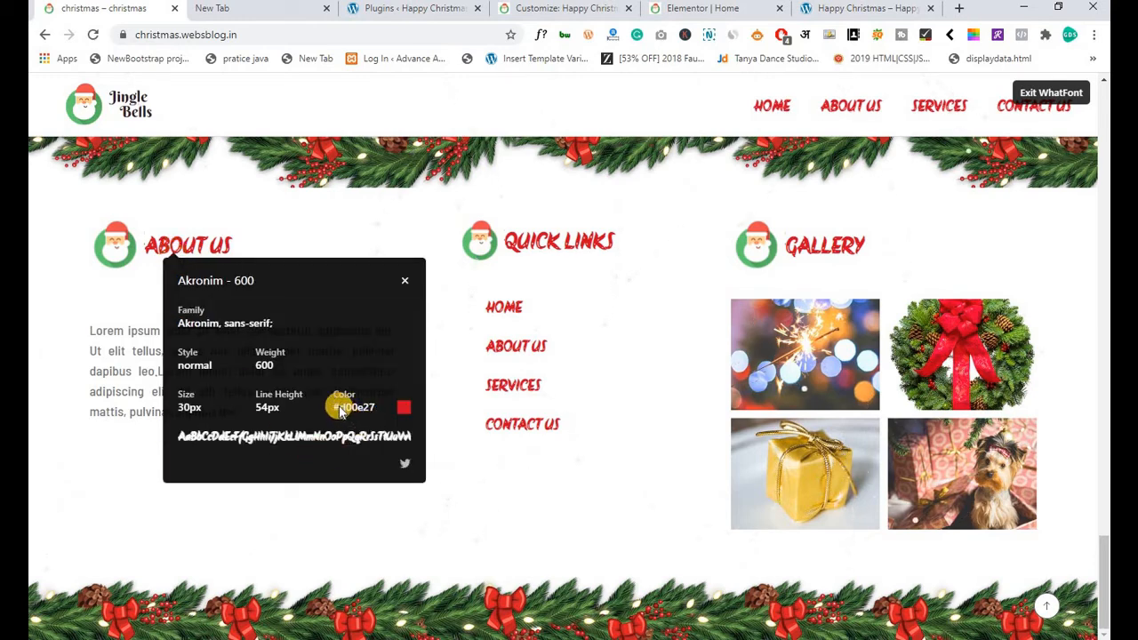
drag(327, 408, 353, 413)
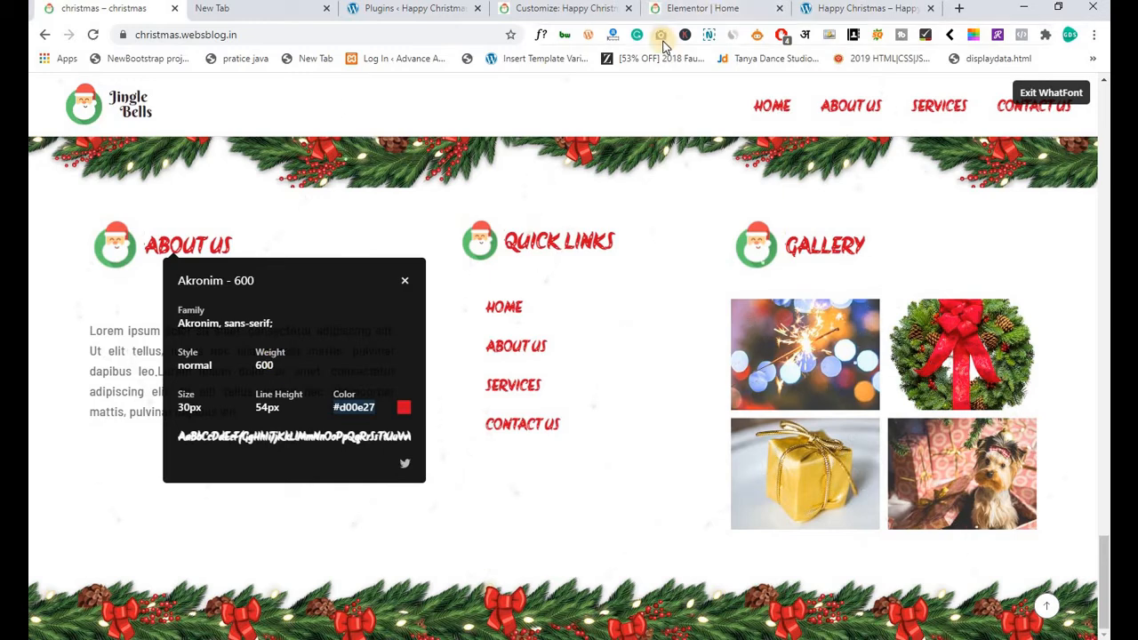
Back in the Elementor editor, set the image box's title color to the copied #d00e27.
click(692, 11)
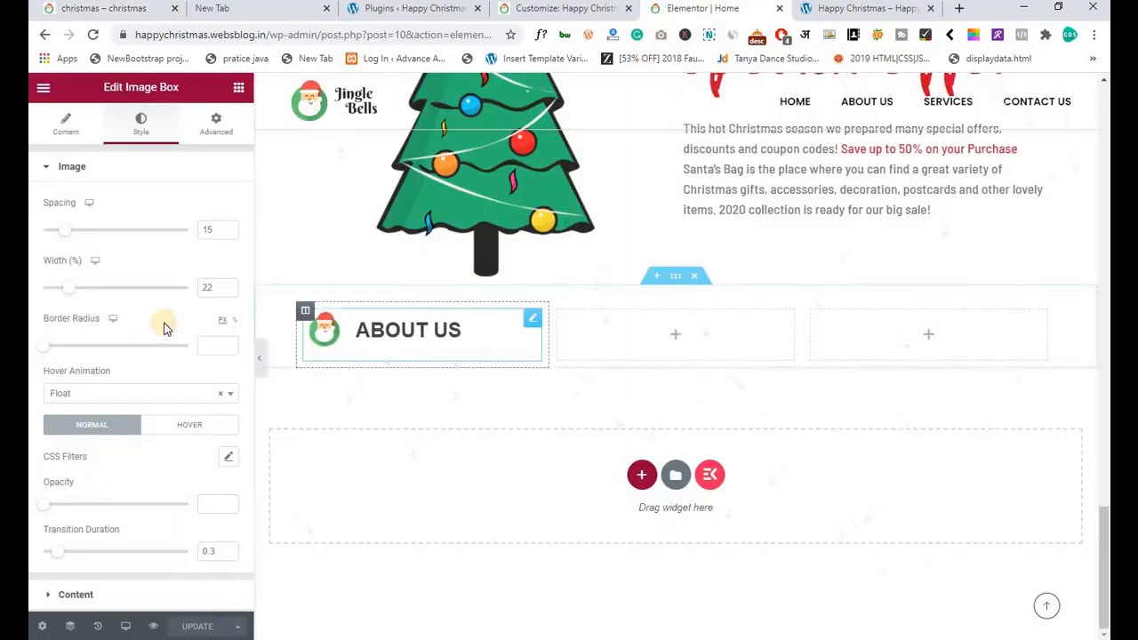
scroll(133, 356, down, 2)
click(64, 511)
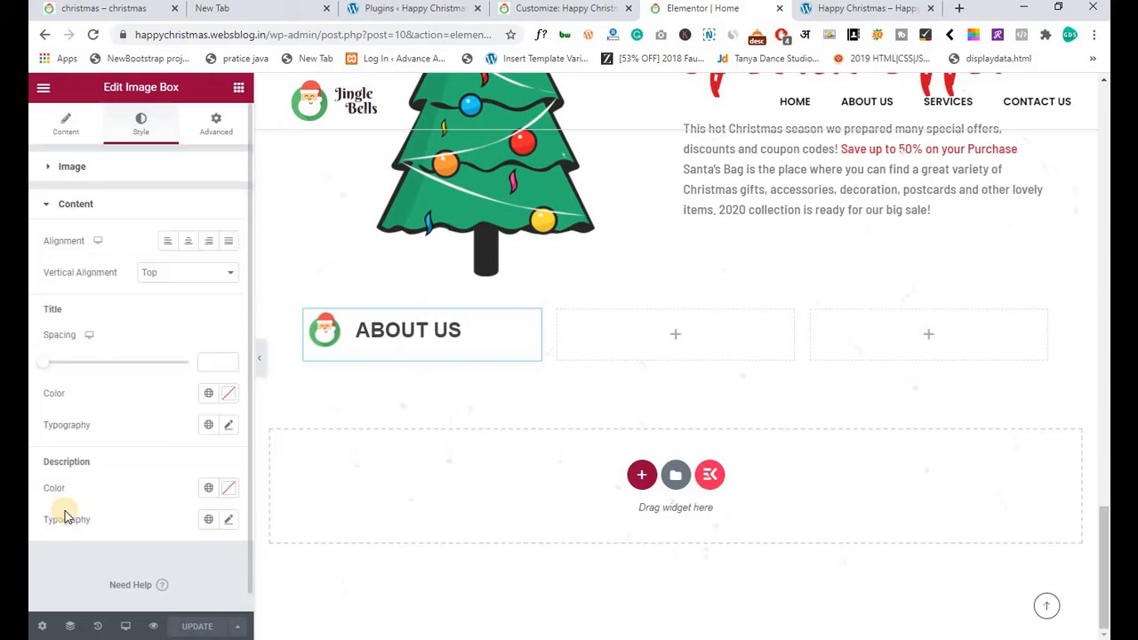
click(229, 377)
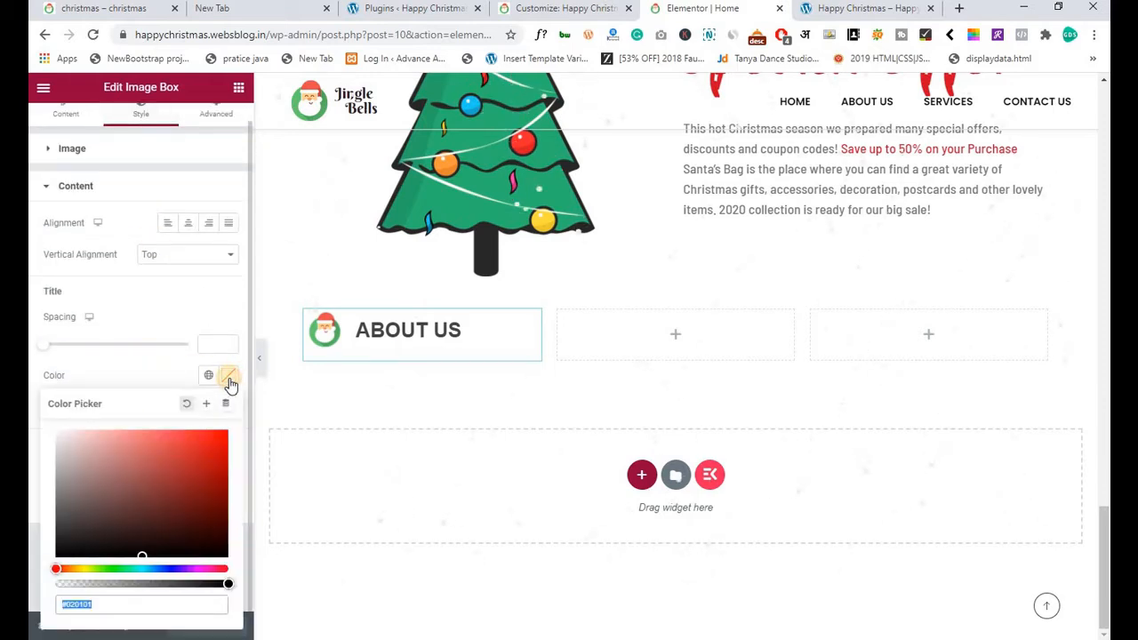
key(ctrl+v)
click(229, 375)
Set the font family of the ABOUT US title to Akronim.
click(229, 407)
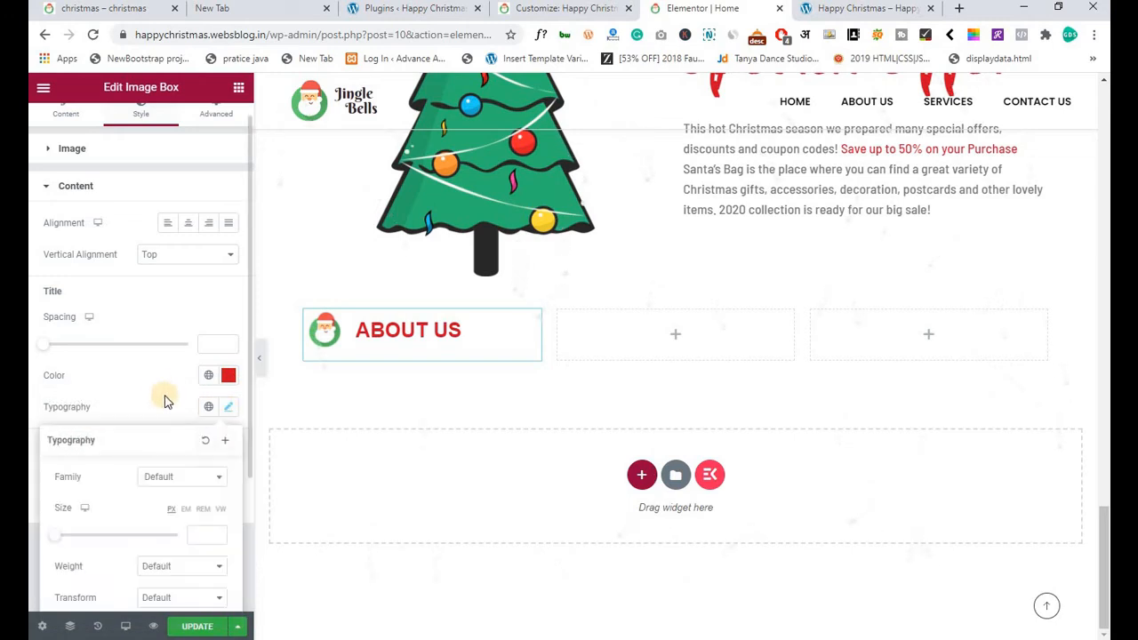
scroll(156, 391, down, 2)
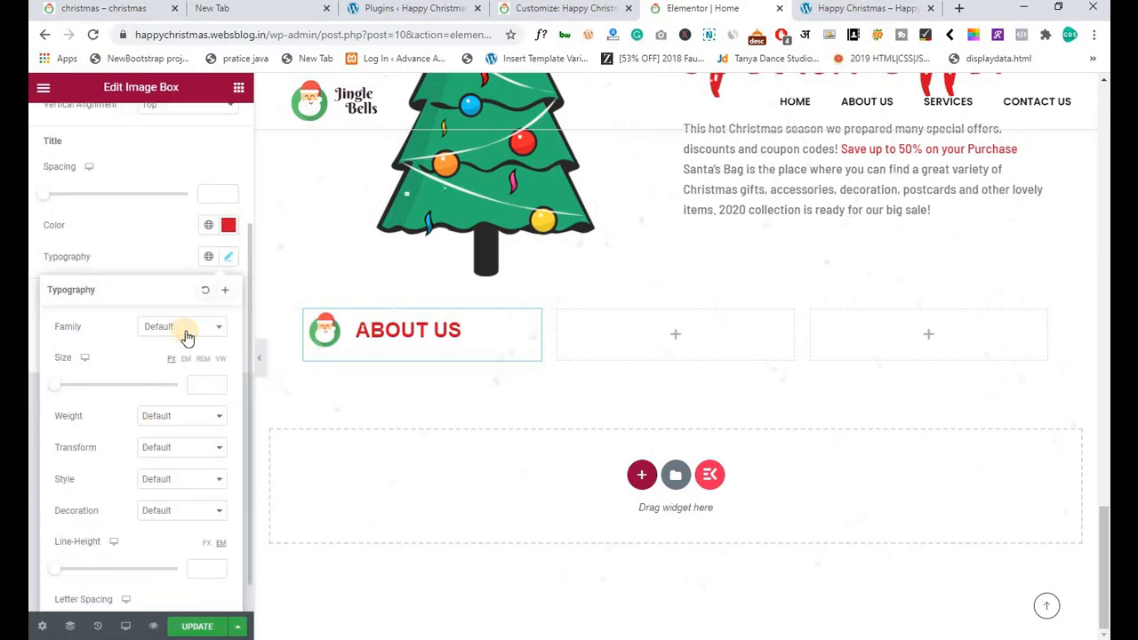
click(185, 328)
key(Down)
key(Down)
key(Down)
key(Down)
key(Down)
key(Down)
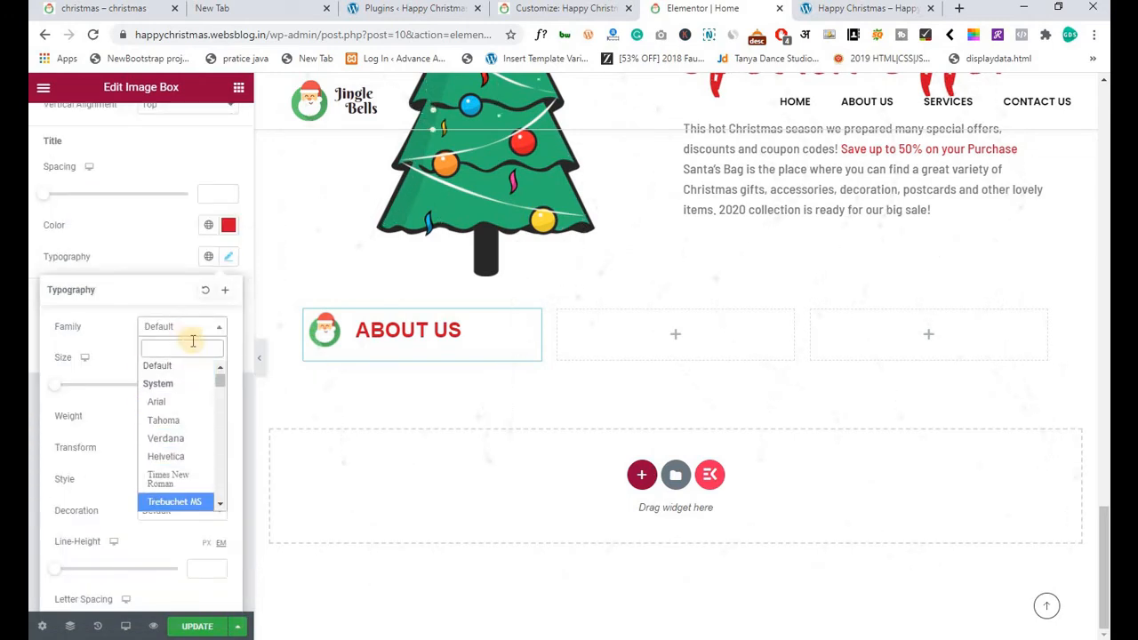
key(Down)
key(Down)
key(Down)
key(Down)
key(Down)
key(Down)
key(Down)
key(Down)
key(Down)
key(Down)
key(Down)
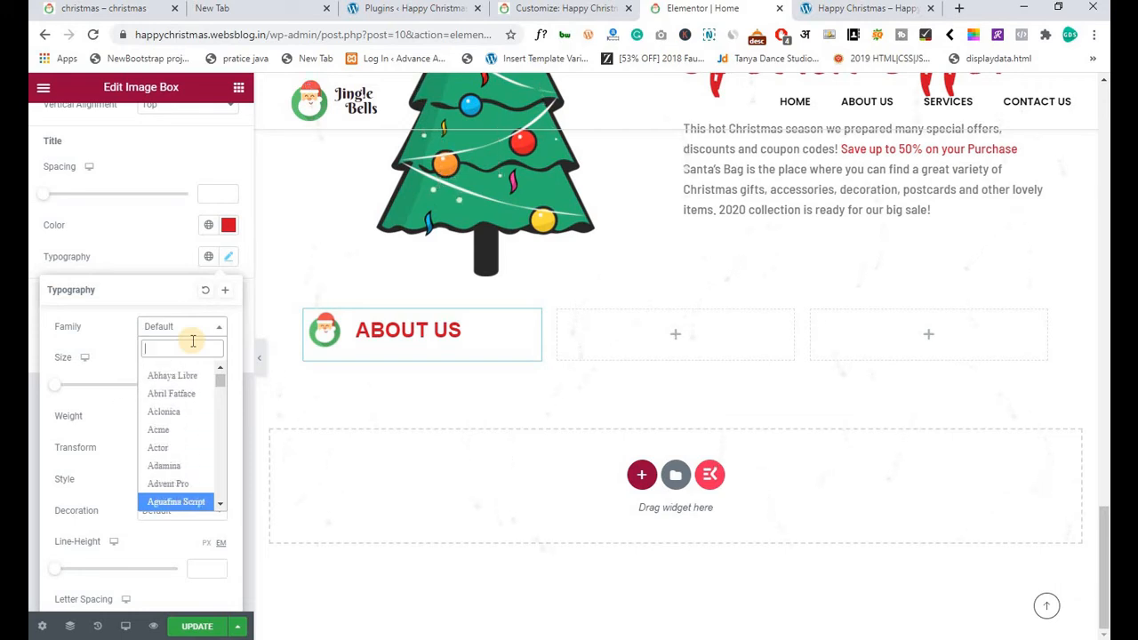
key(Down)
key(Down)
key(Down)
key(Down)
key(Up)
key(Up)
key(Up)
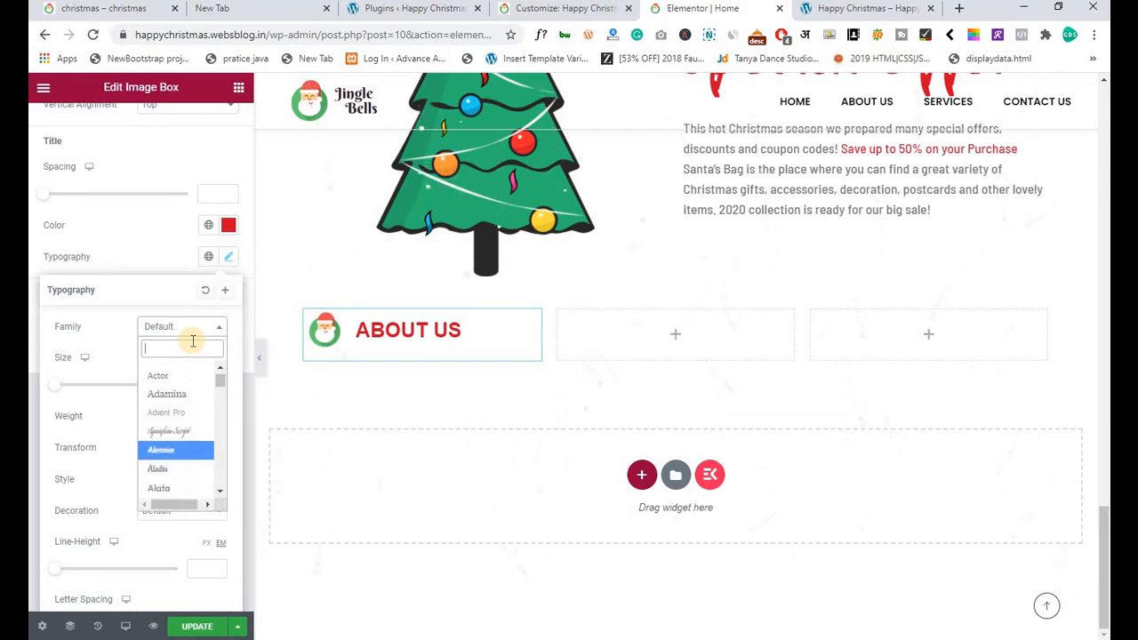
key(Return)
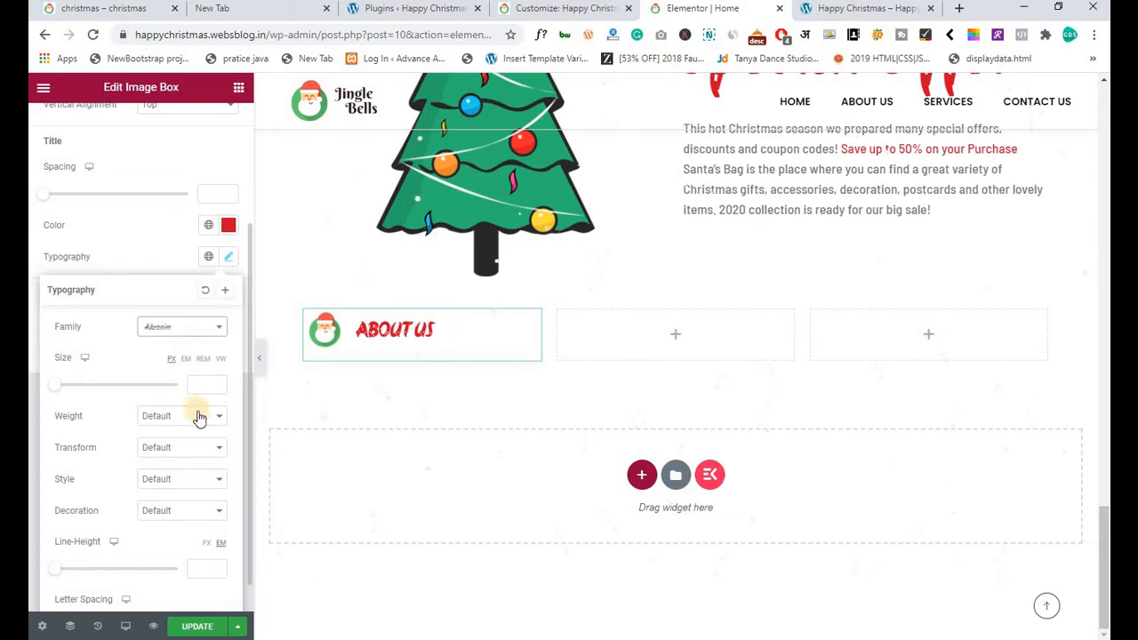
Set the ABOUT US title's font size to 30 px and weight to 600, and update the page.
click(203, 382)
text(30)
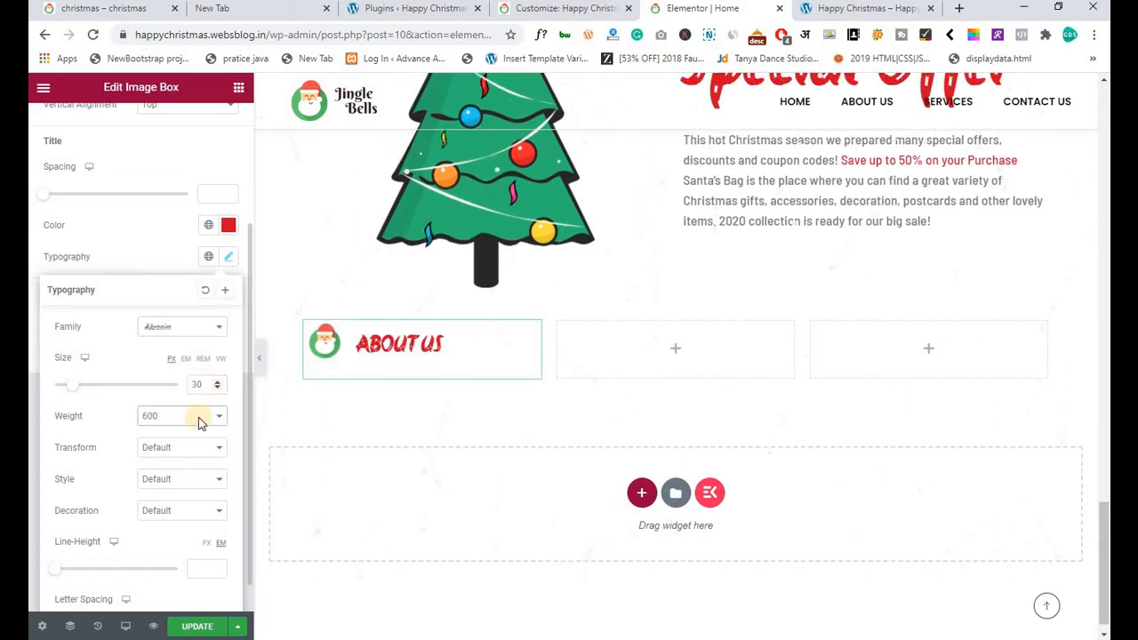
click(190, 627)
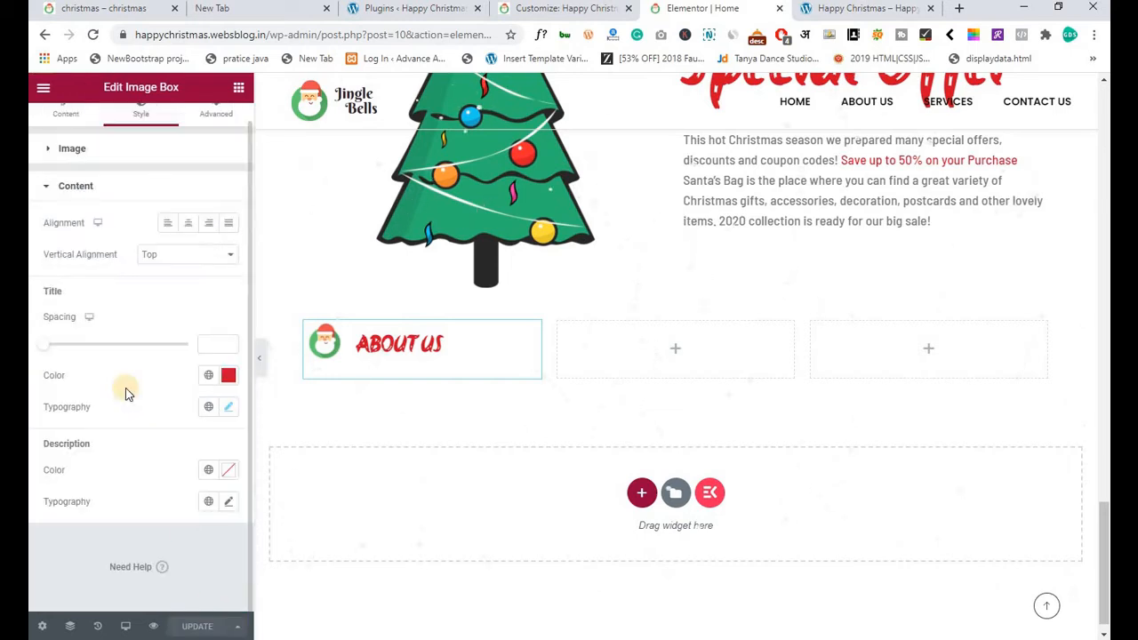
Set the image box's vertical alignment to Middle and its title spacing to 0, saving the page.
click(183, 255)
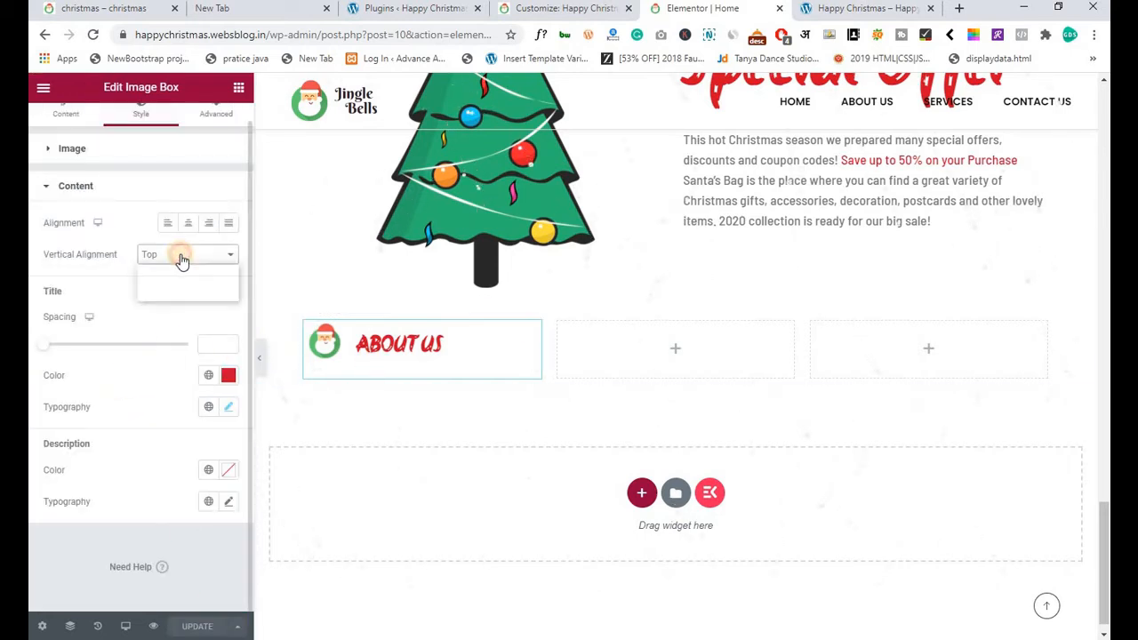
click(166, 282)
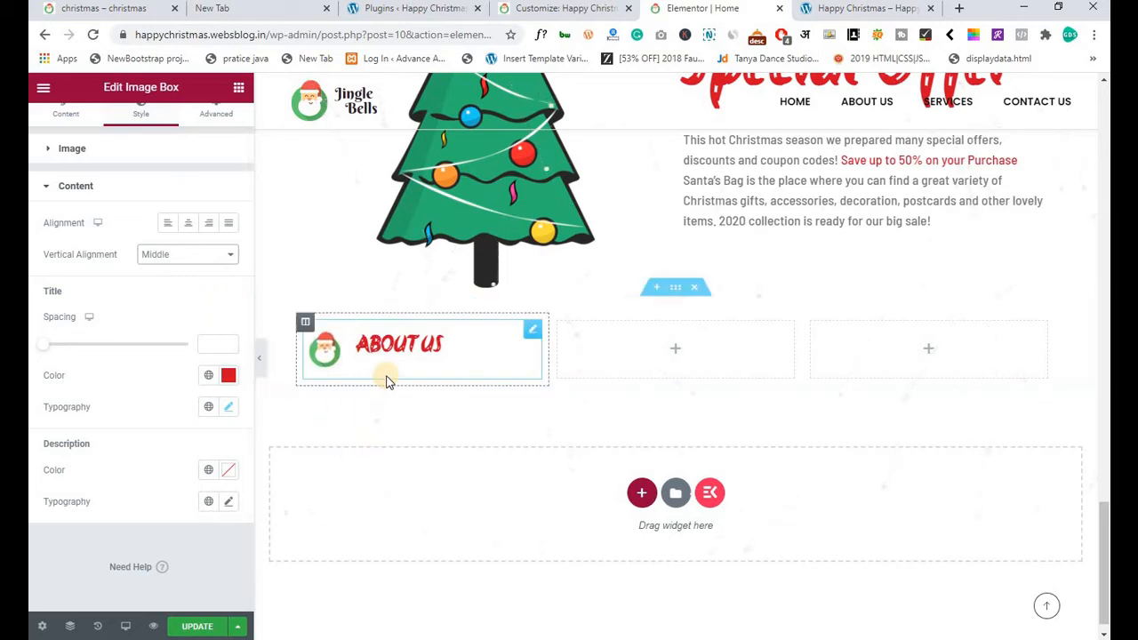
text(0)
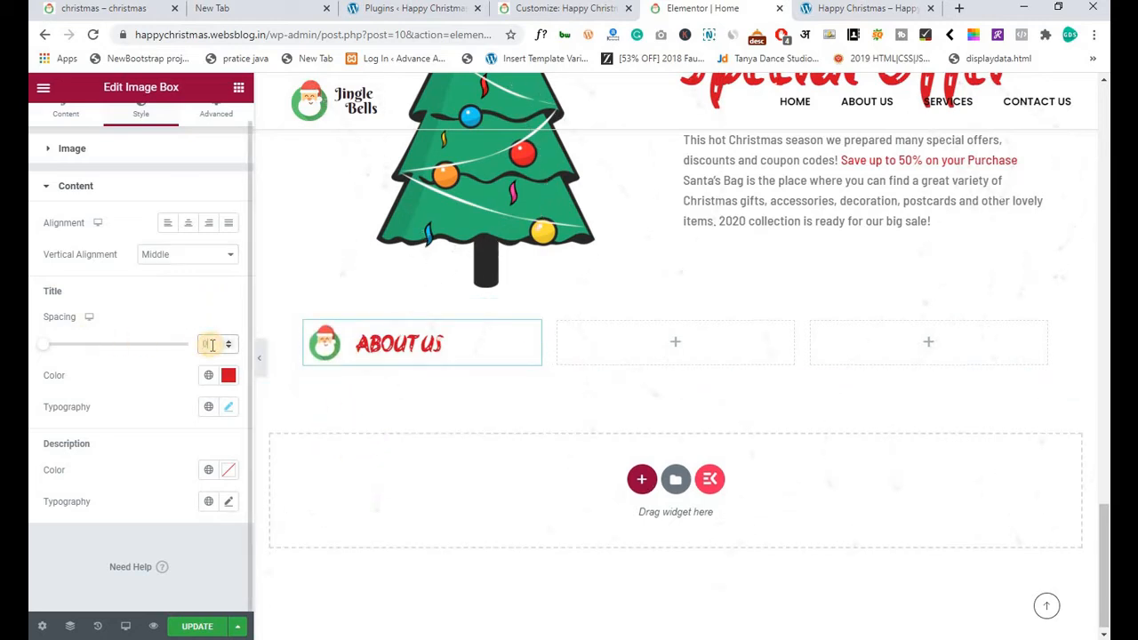
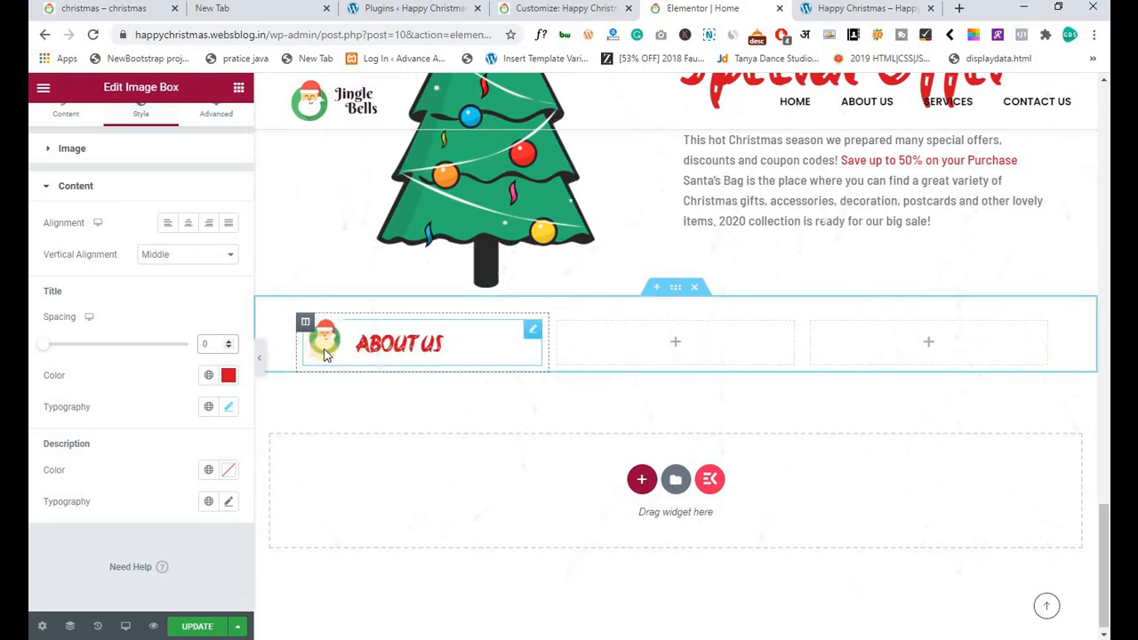
click(194, 626)
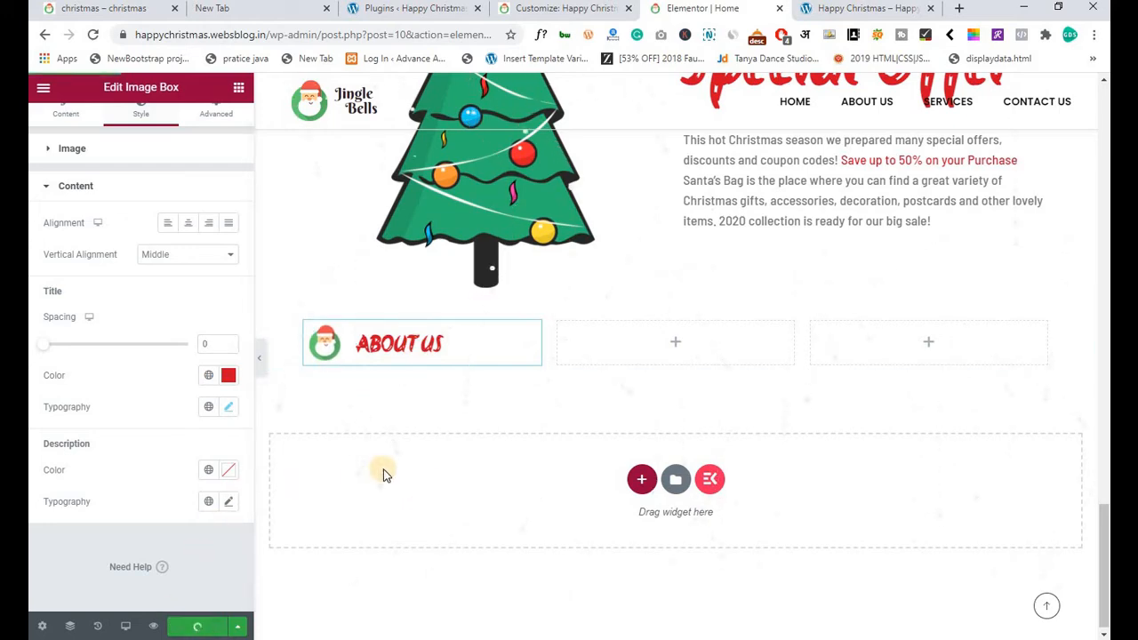
Close WhatFont on the reference site and examine the paragraph under its ABOUT US heading.
click(122, 13)
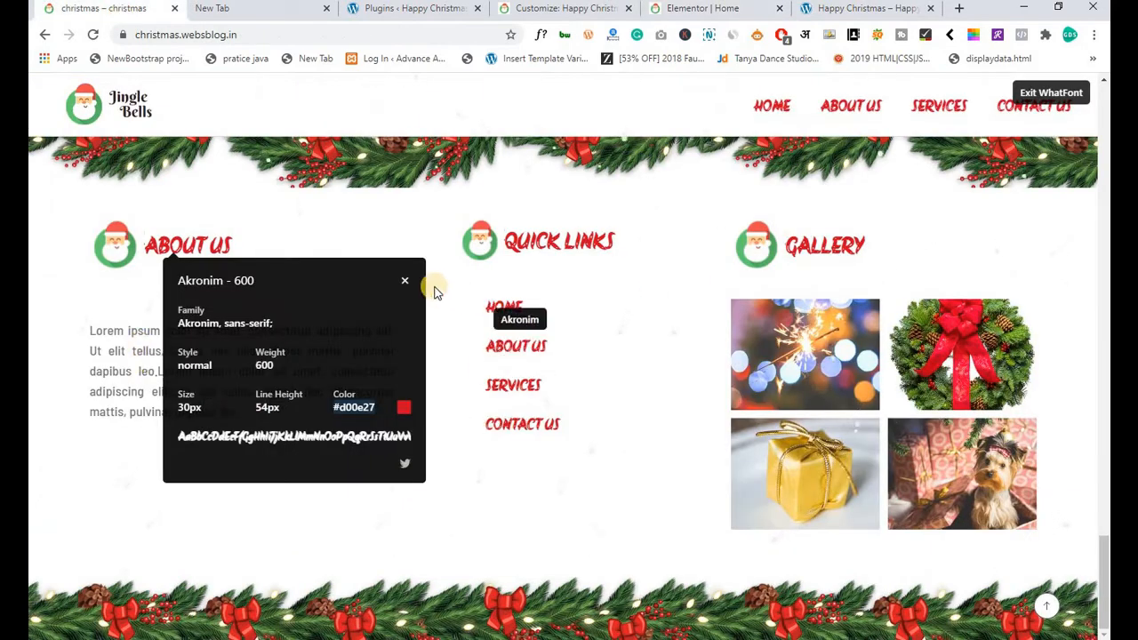
click(402, 277)
click(1028, 93)
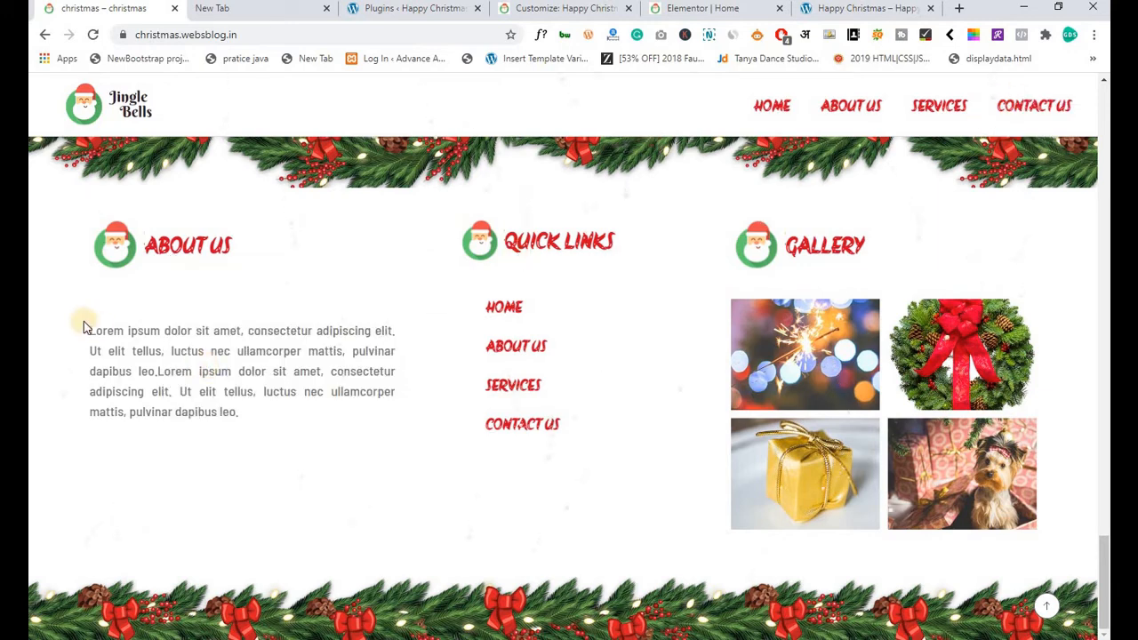
drag(86, 328, 270, 418)
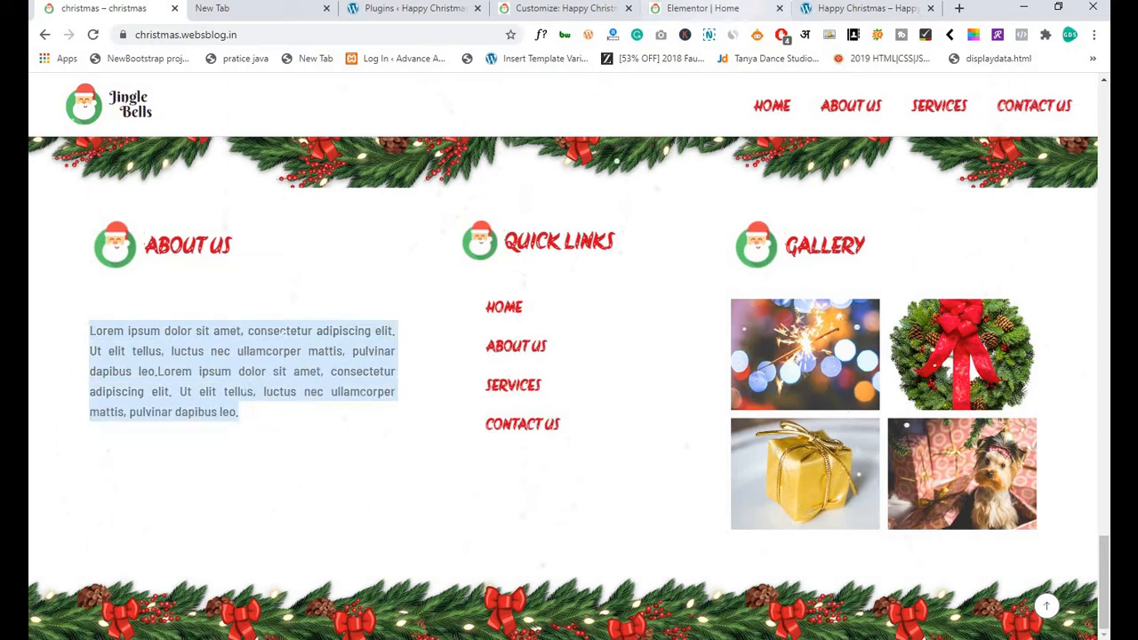
click(702, 9)
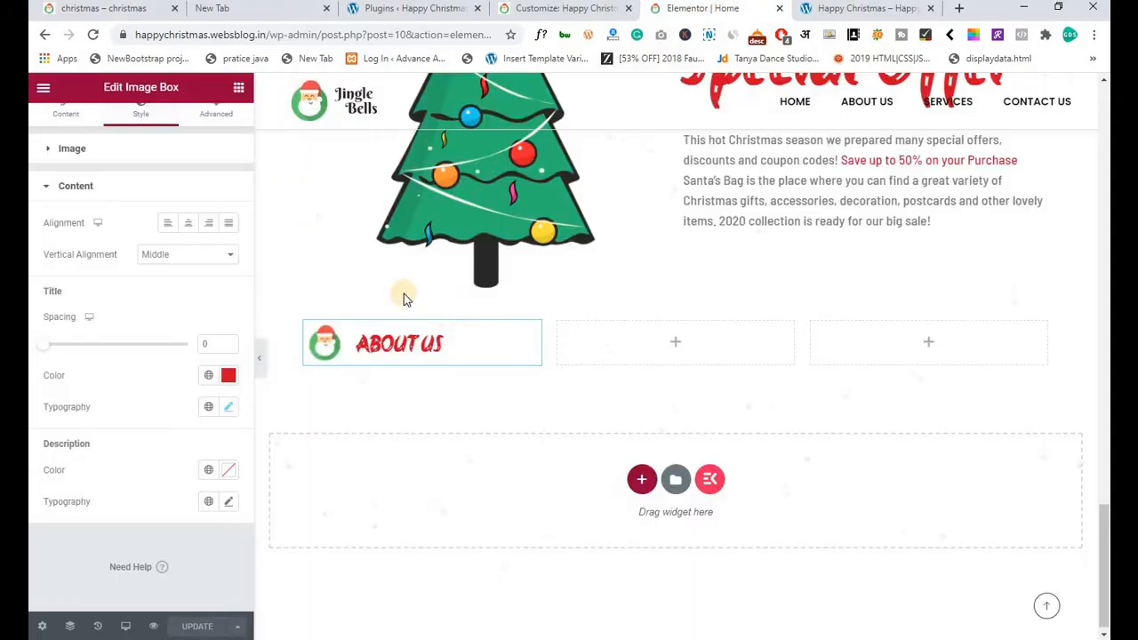
Add a Text Editor widget below the ABOUT US heading and repeat its Lorem ipsum text once more in the same paragraph.
click(238, 89)
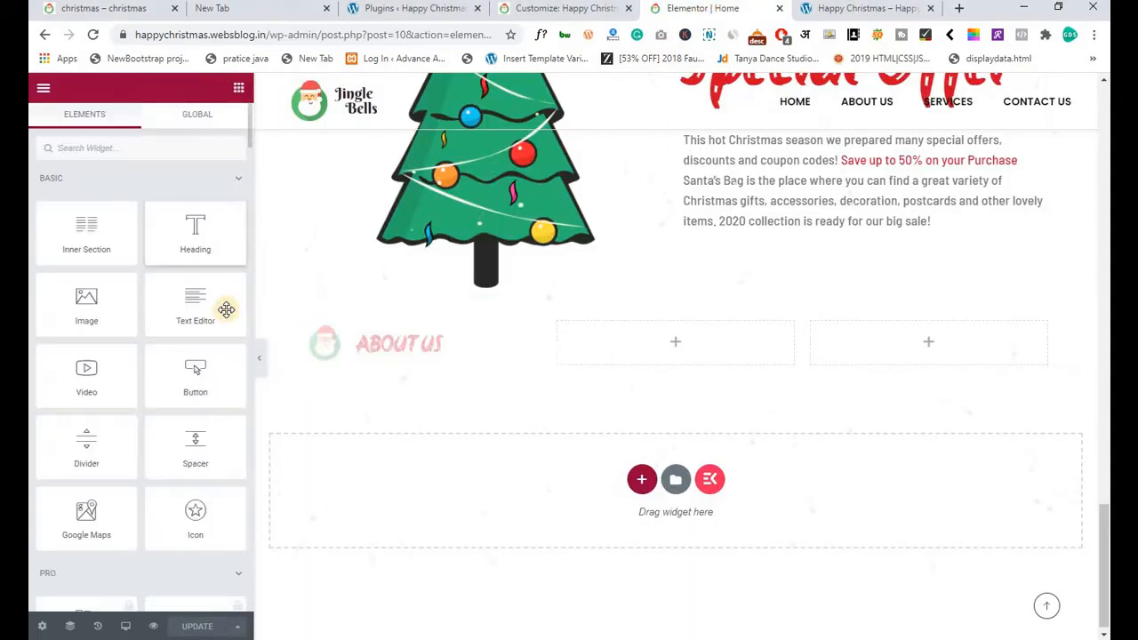
drag(223, 305, 365, 360)
click(203, 210)
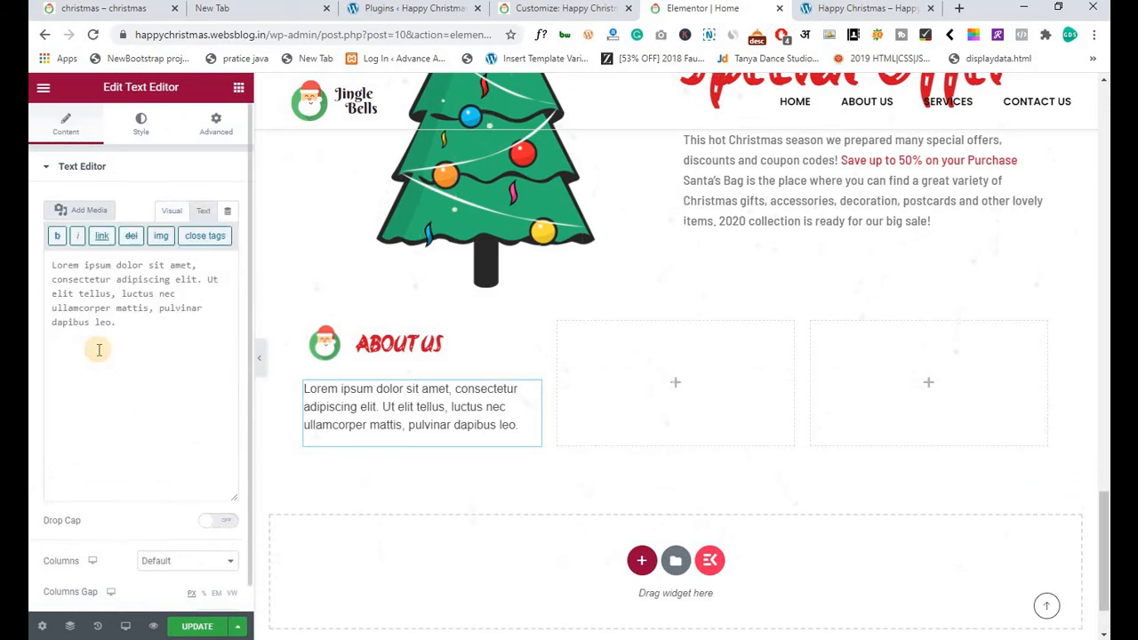
click(97, 348)
key(ctrl+a)
key(ctrl+c)
click(110, 342)
key(ctrl+v)
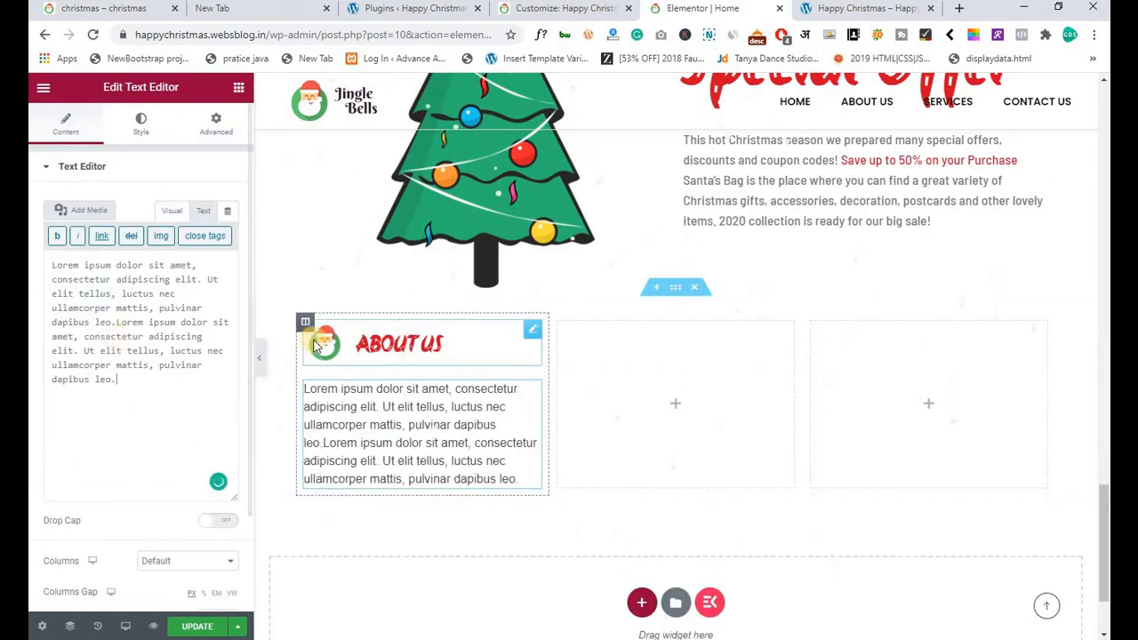
Justify the footer paragraph's text and set its text color to #777.
click(129, 126)
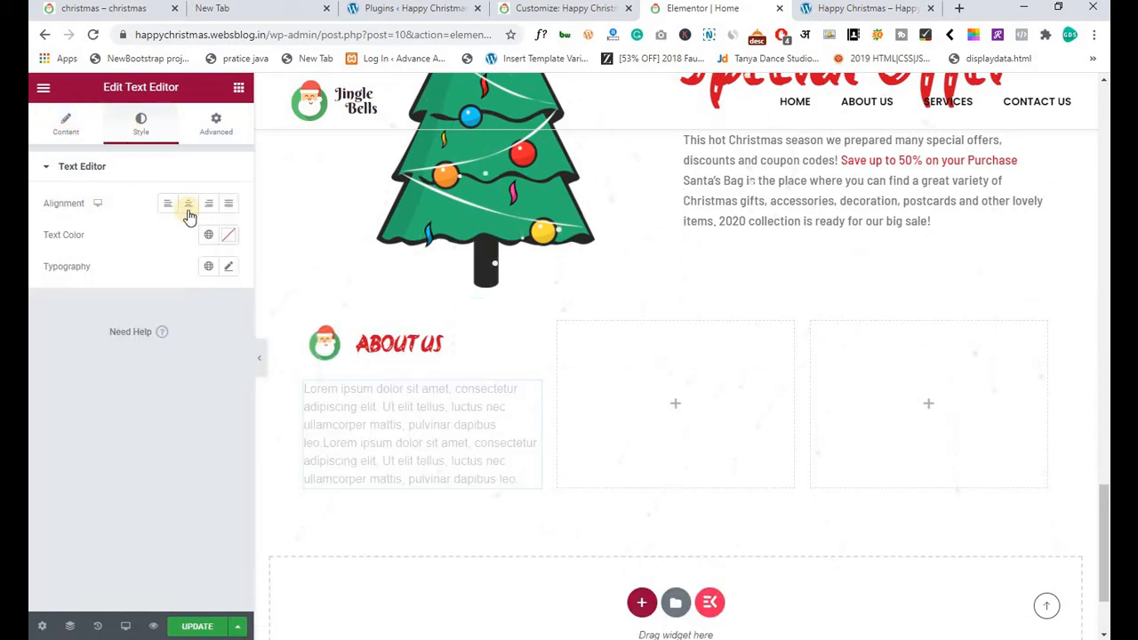
click(228, 204)
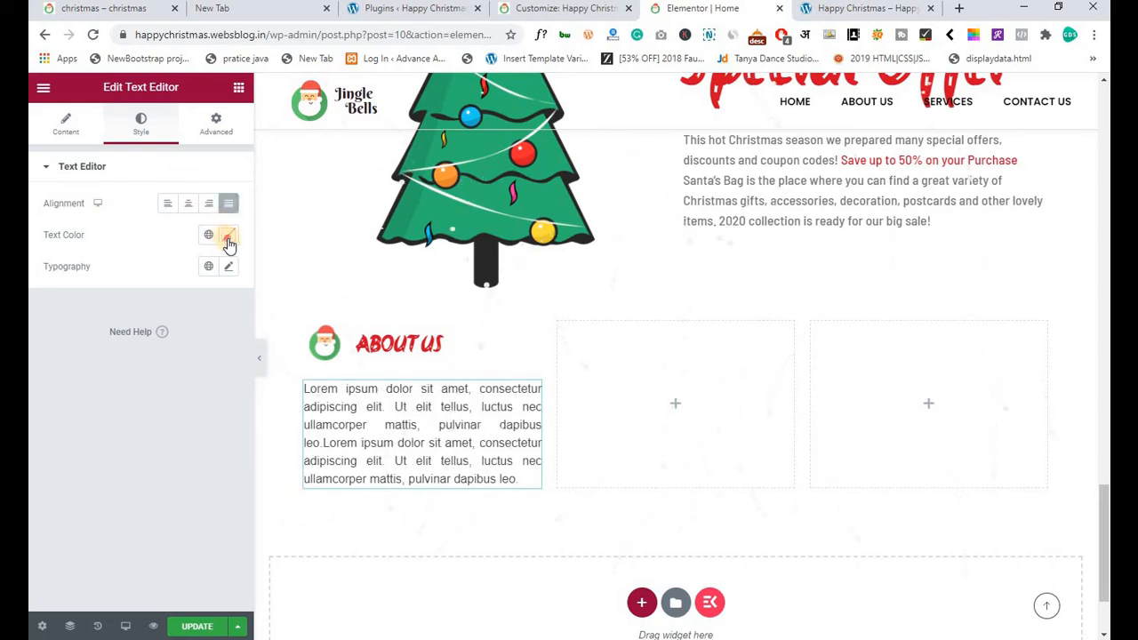
click(228, 238)
text(#7)
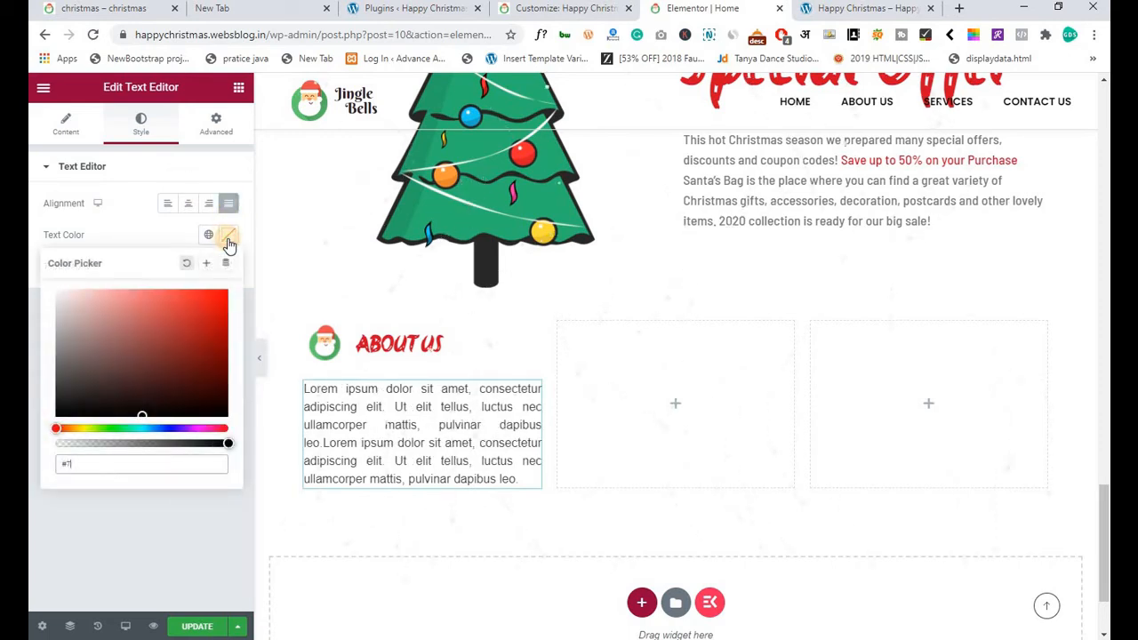
text(77)
click(228, 238)
click(228, 265)
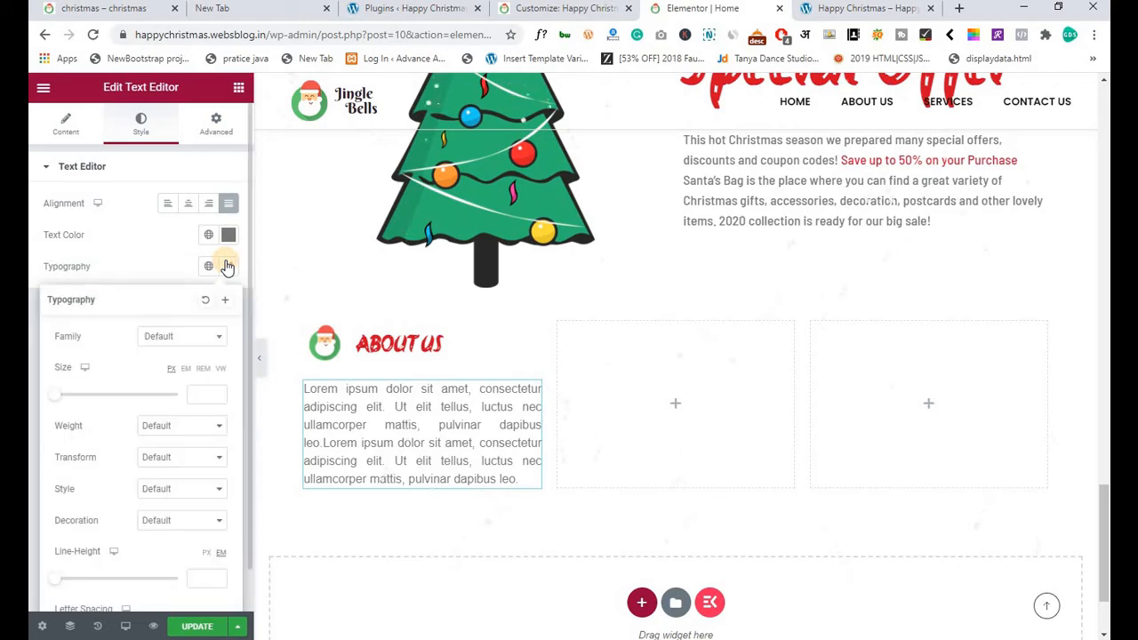
Copy the paragraph about the bold and ultimate ideas of 2020 and paste its style onto the footer's Lorem ipsum paragraph.
scroll(641, 365, up, 2)
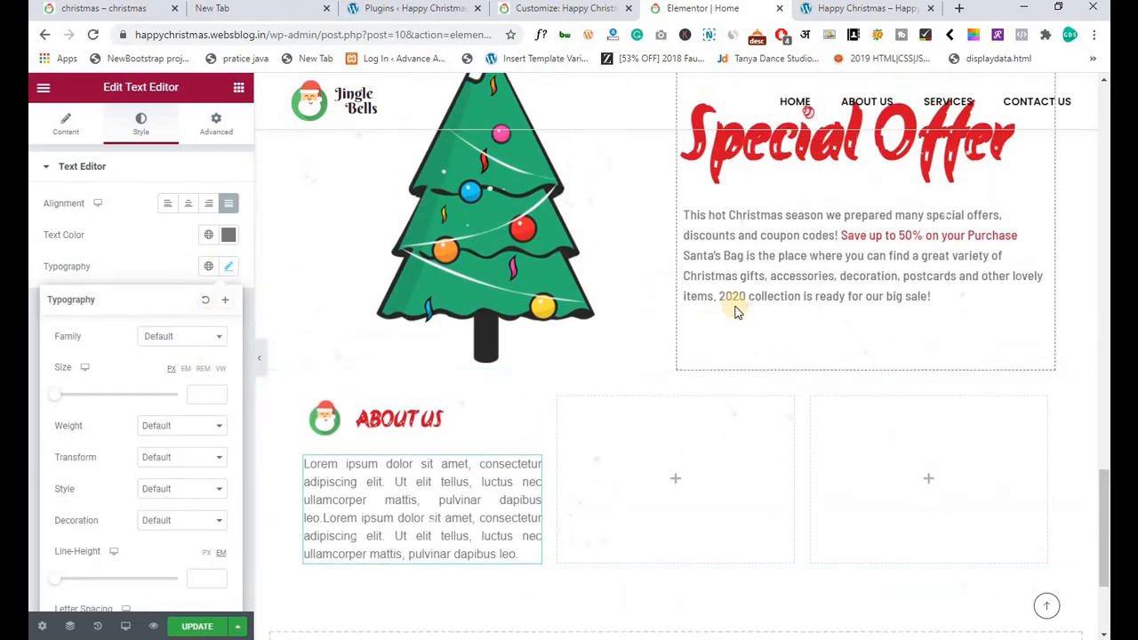
right_click(758, 286)
scroll(715, 338, up, 3)
scroll(716, 338, up, 1)
right_click(505, 176)
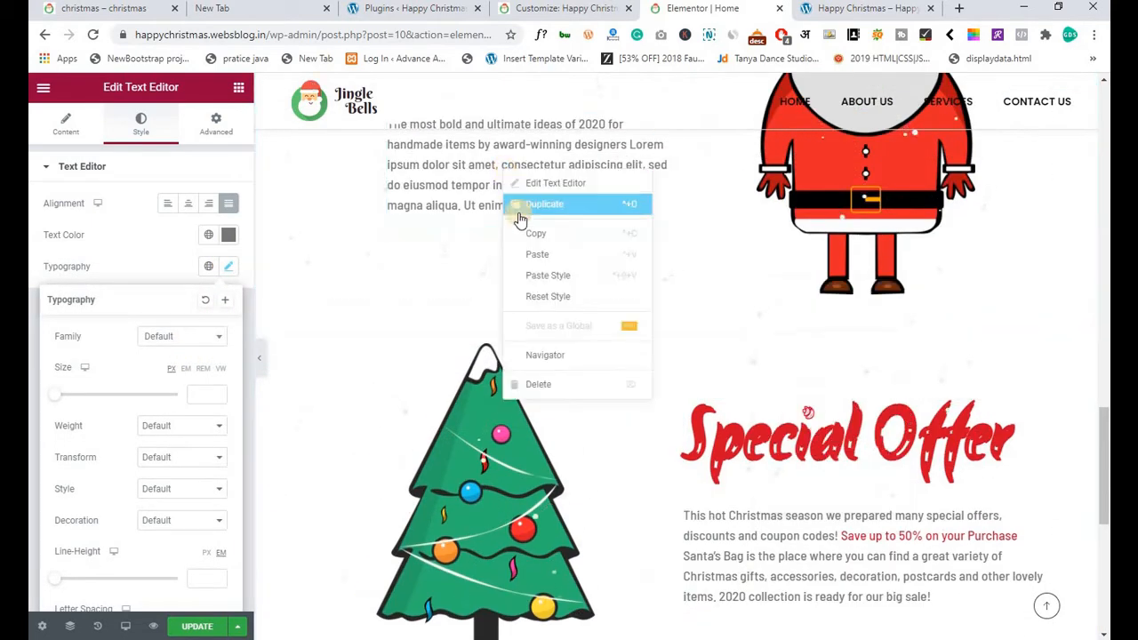
click(524, 232)
scroll(400, 338, down, 3)
scroll(374, 377, down, 2)
right_click(382, 307)
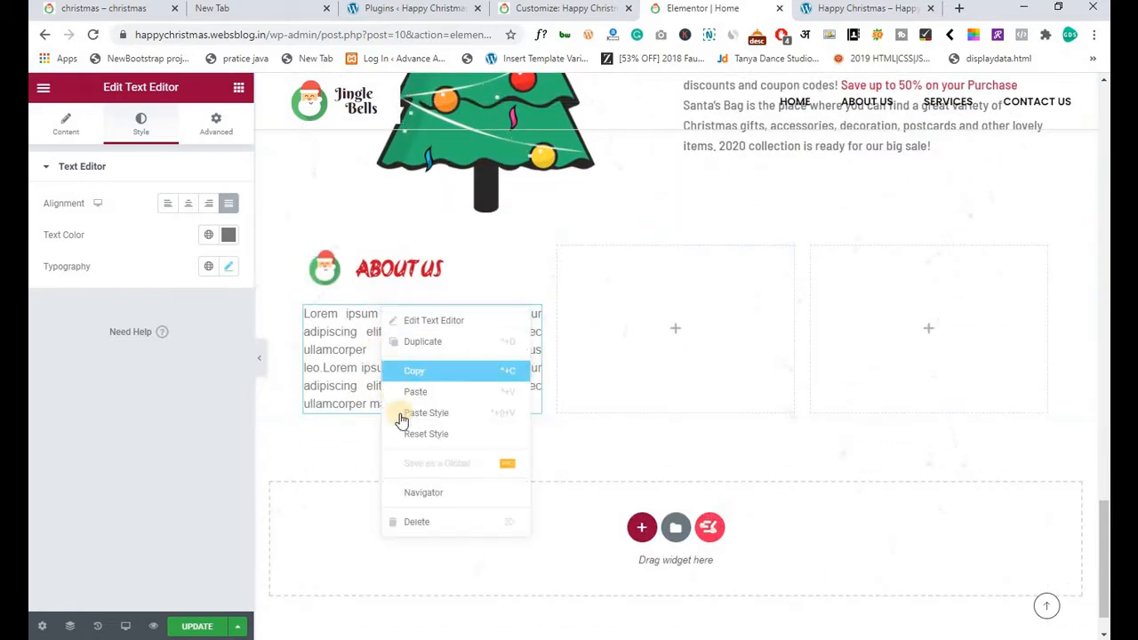
click(405, 412)
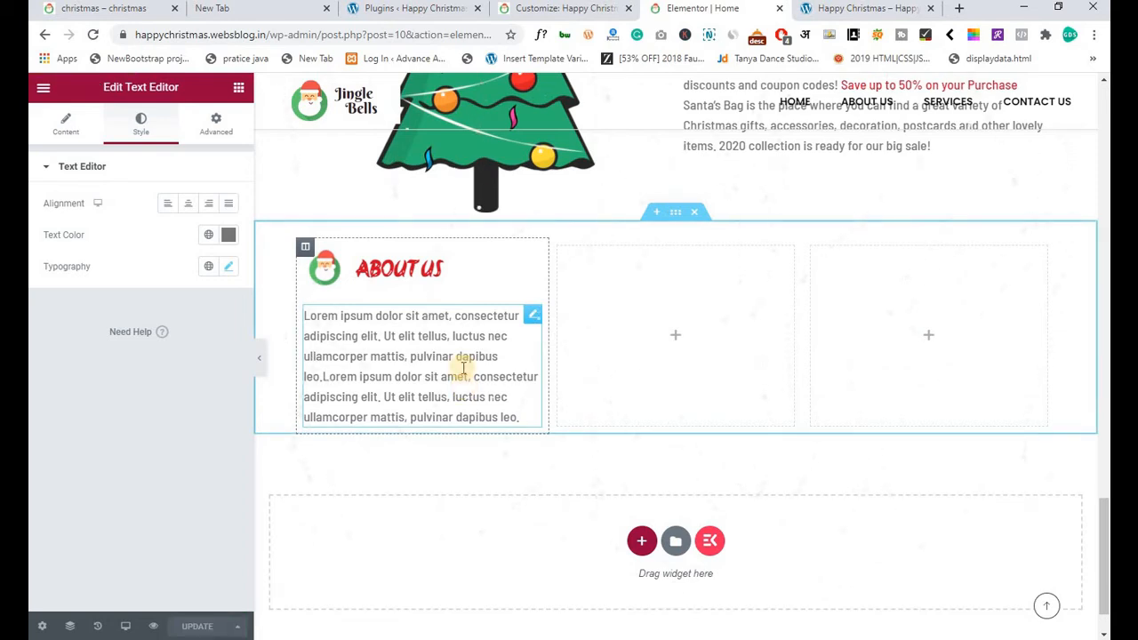
Copy the ABOUT US image box and paste it into the second footer column.
right_click(409, 272)
click(438, 329)
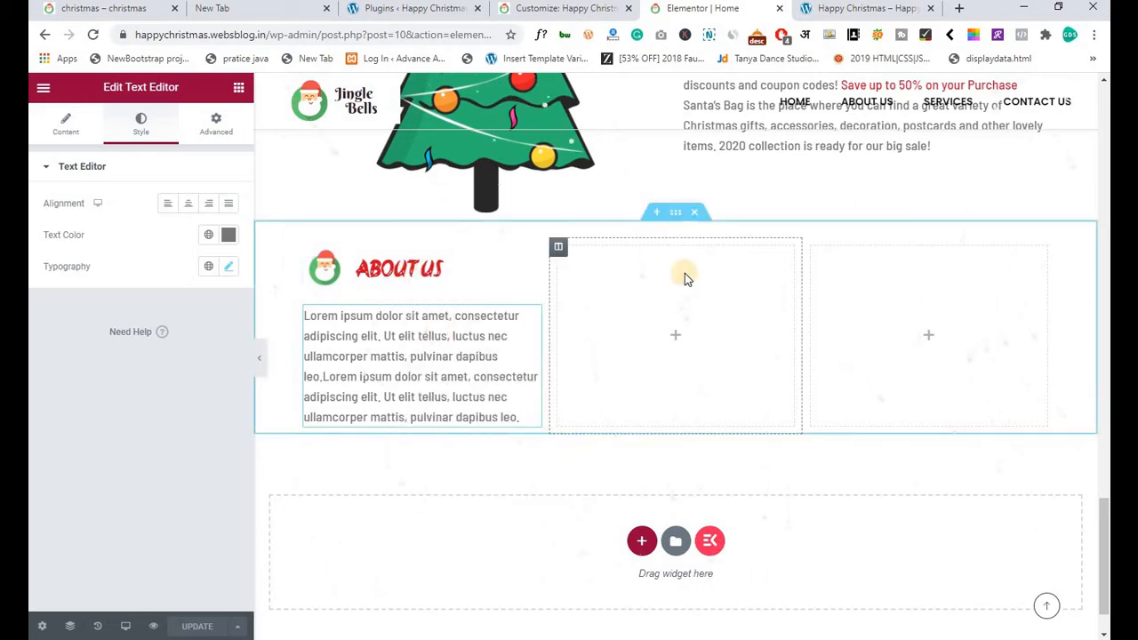
right_click(635, 285)
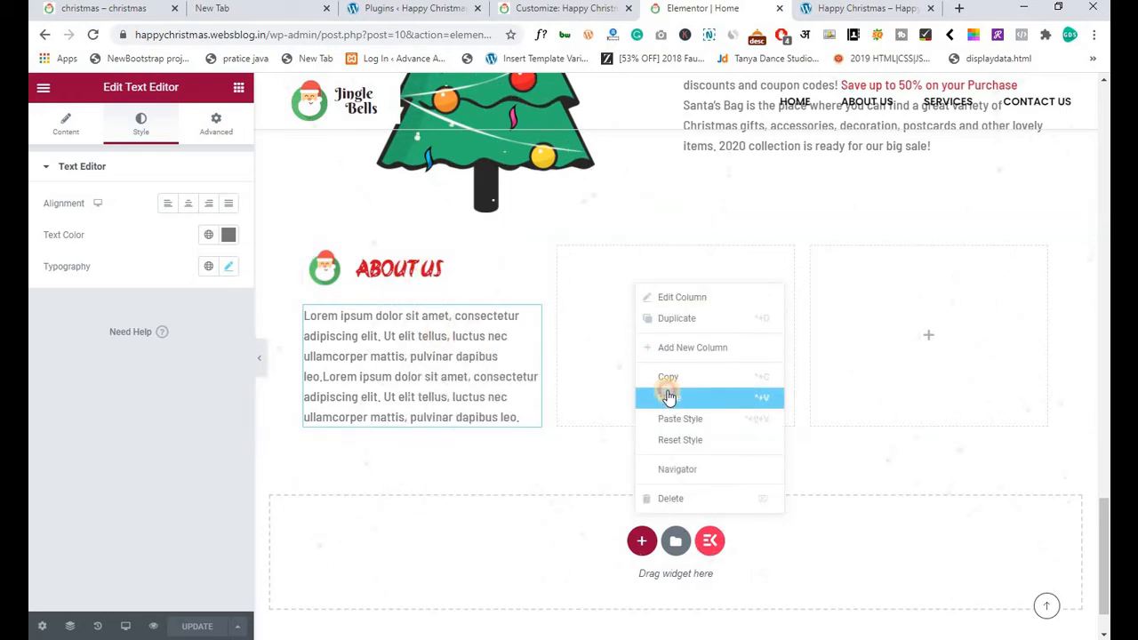
click(669, 397)
right_click(348, 349)
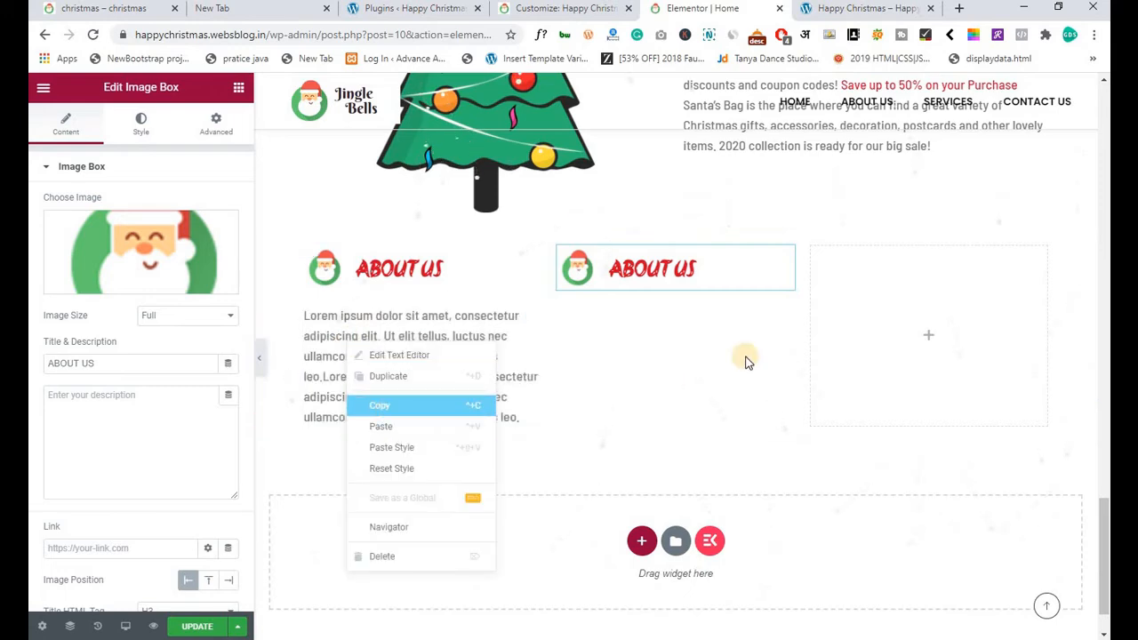
click(737, 331)
Check the reference footer's QUICK LINKS column and add the Phlox Navigation Menu widget below the second column's heading.
click(98, 9)
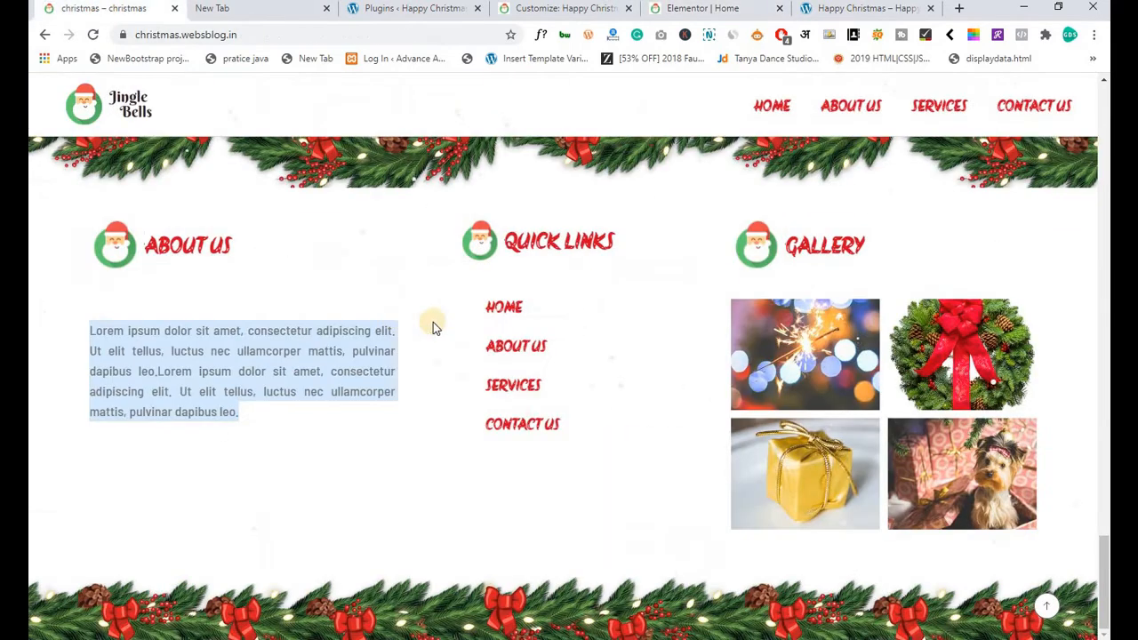
click(686, 11)
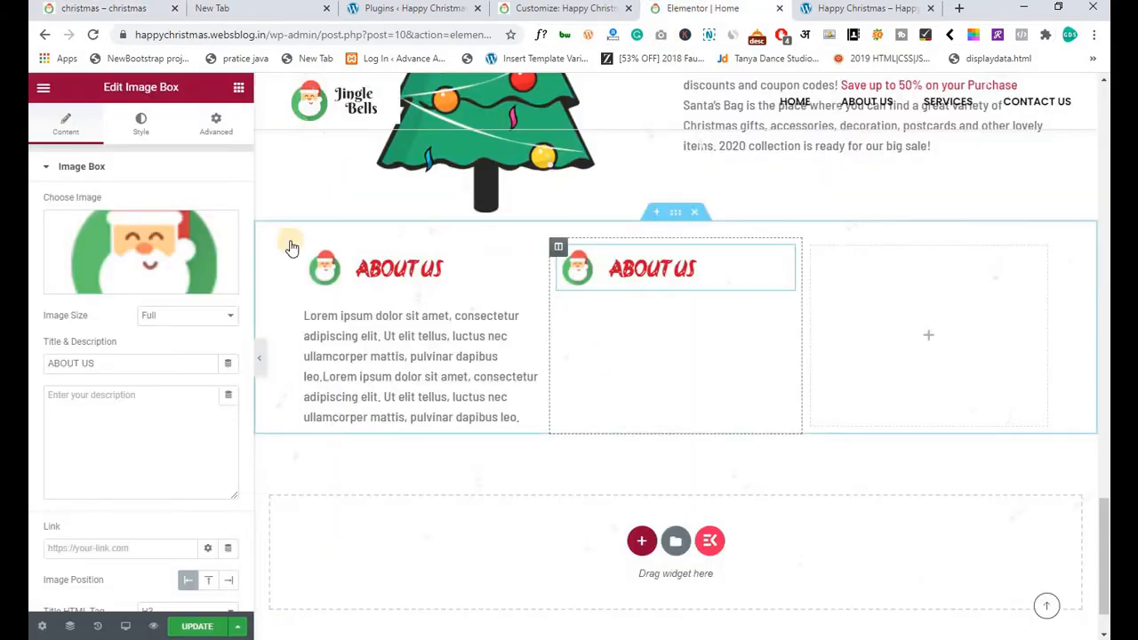
click(238, 87)
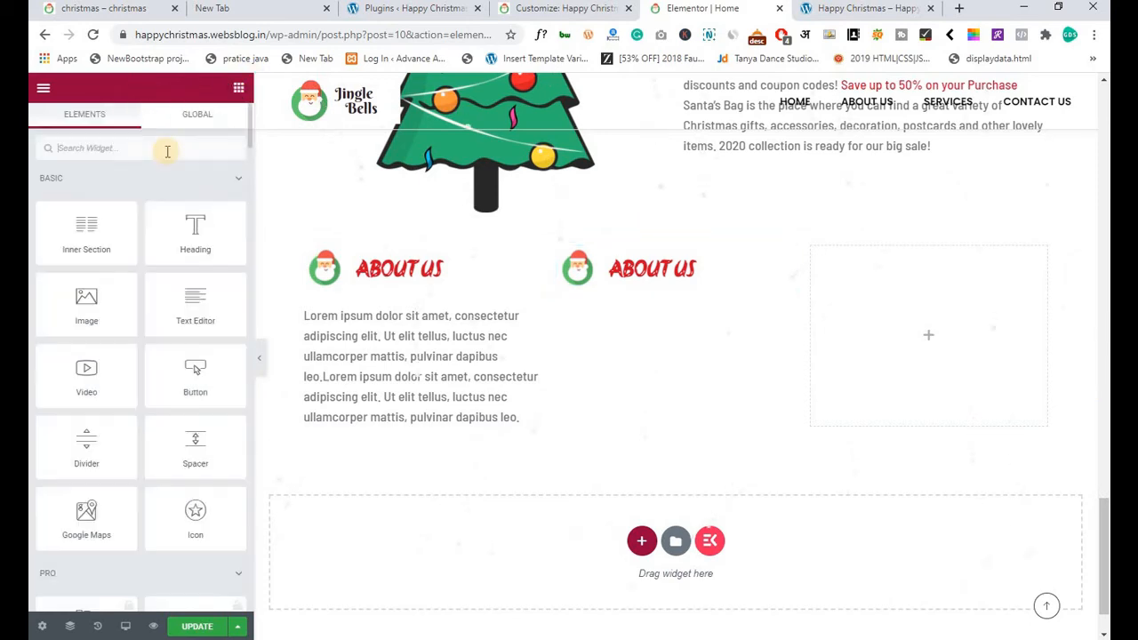
click(167, 151)
text(nav)
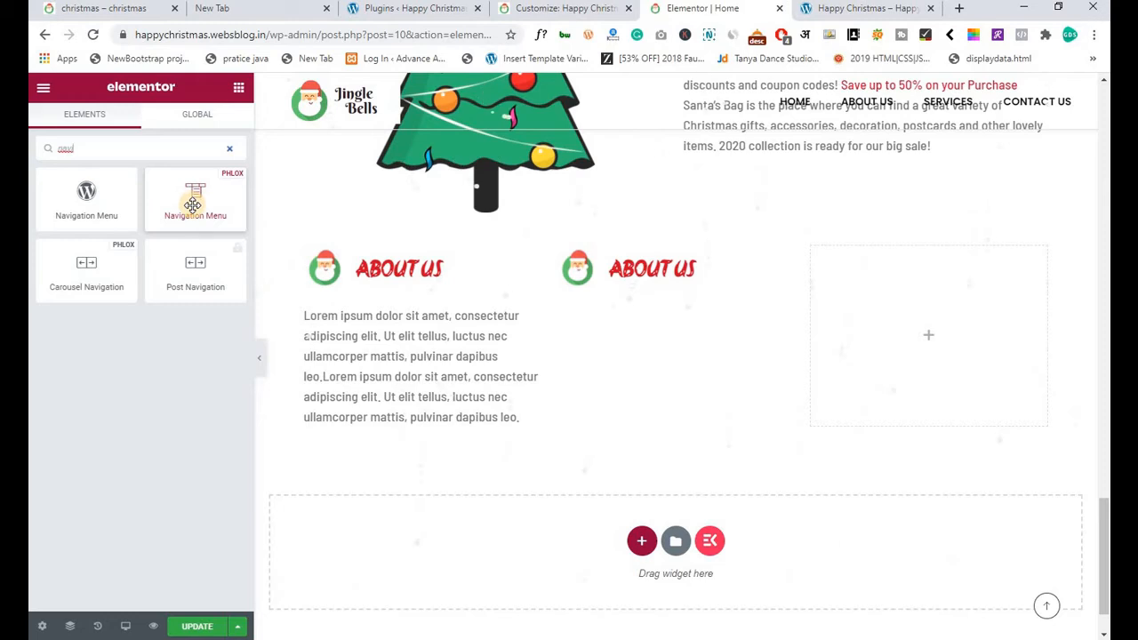
drag(193, 205, 627, 274)
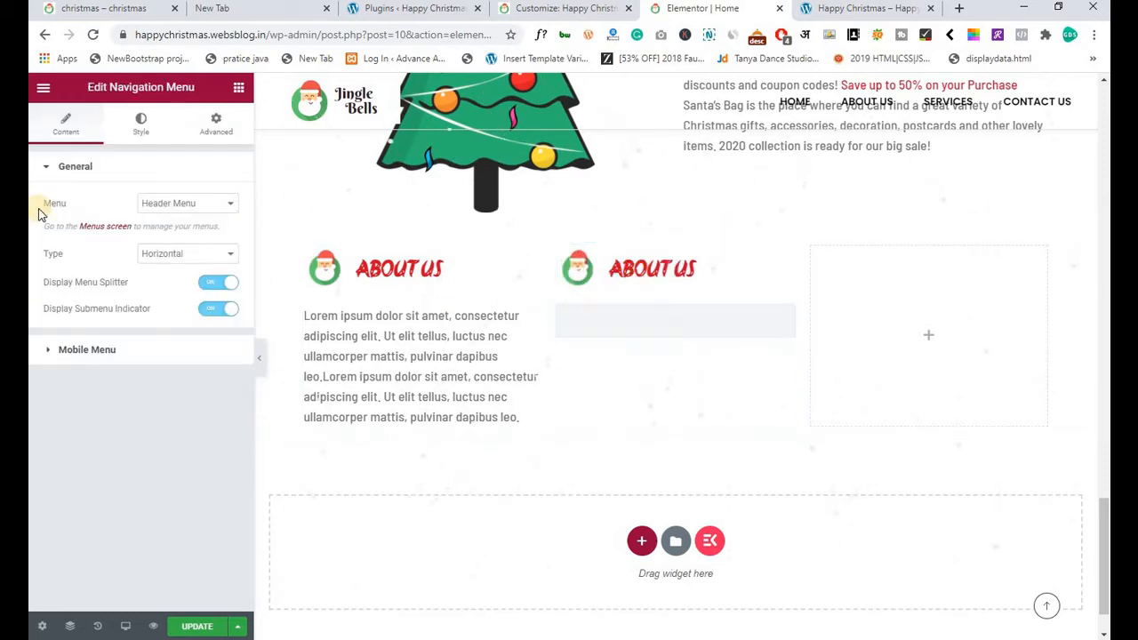
Set the navigation menu's type to Vertical and switch off its submenu indicator.
click(160, 258)
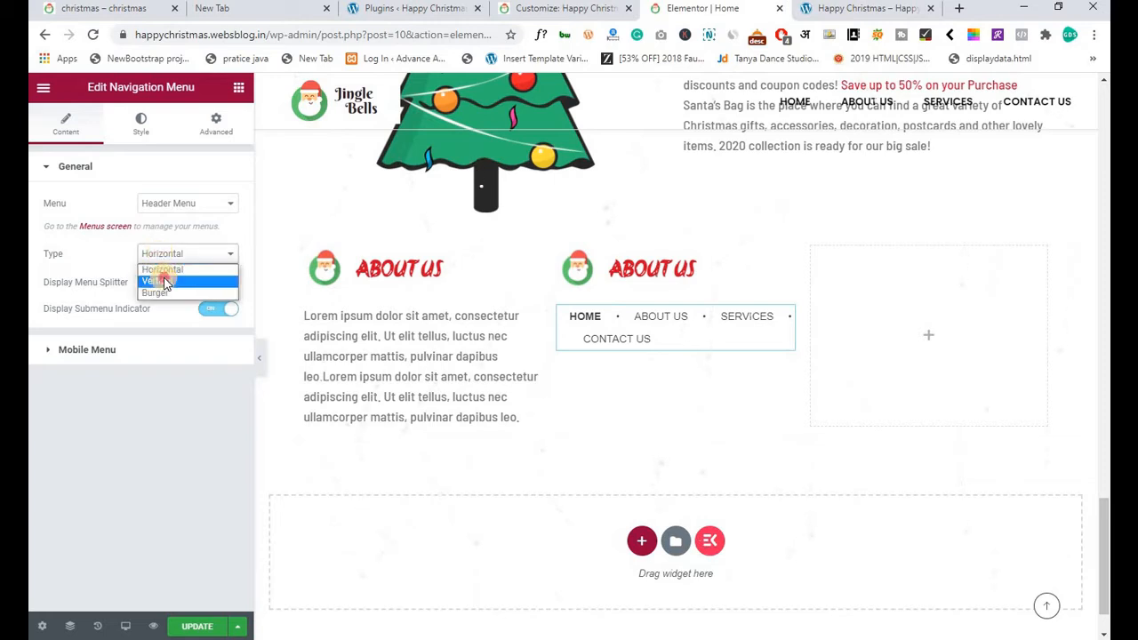
click(164, 281)
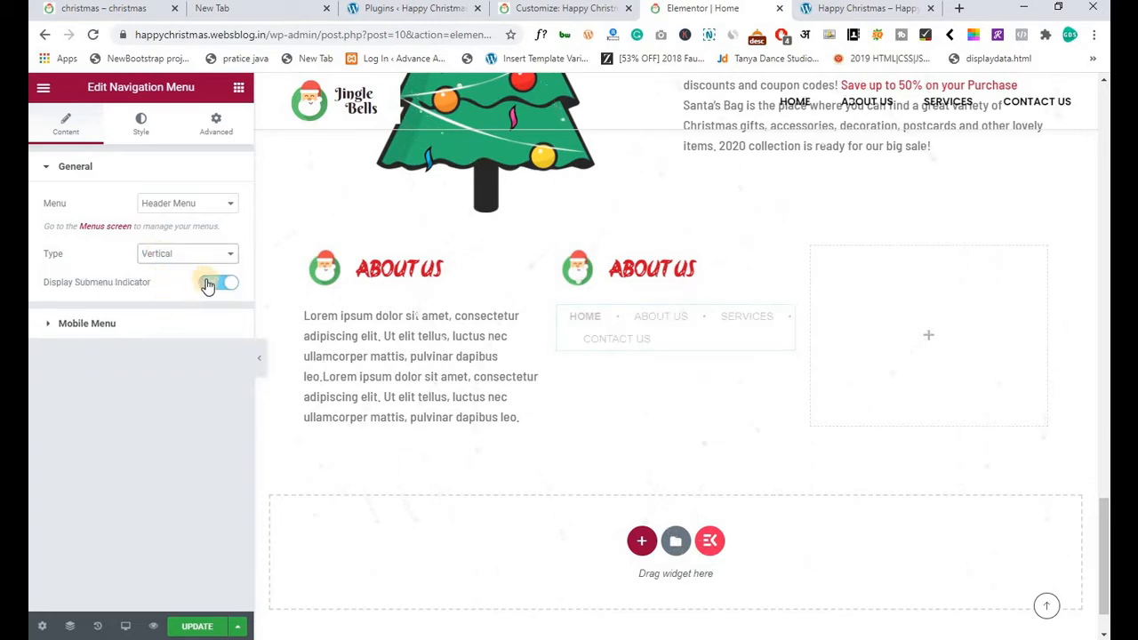
click(210, 282)
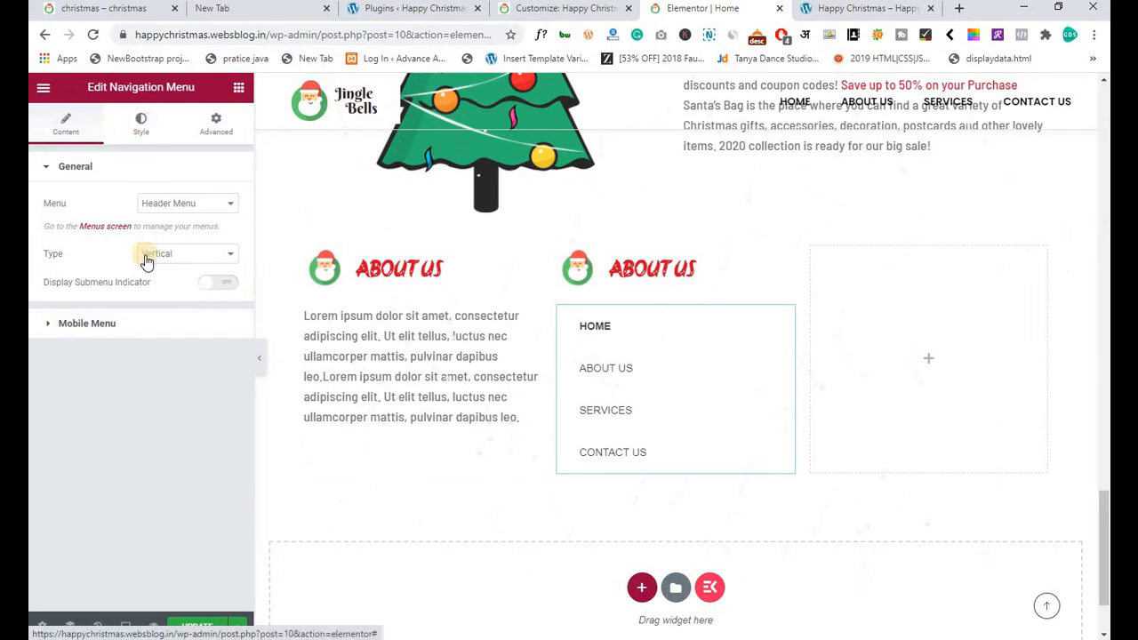
Set the normal text color of the footer menu items to #D00E27.
click(141, 124)
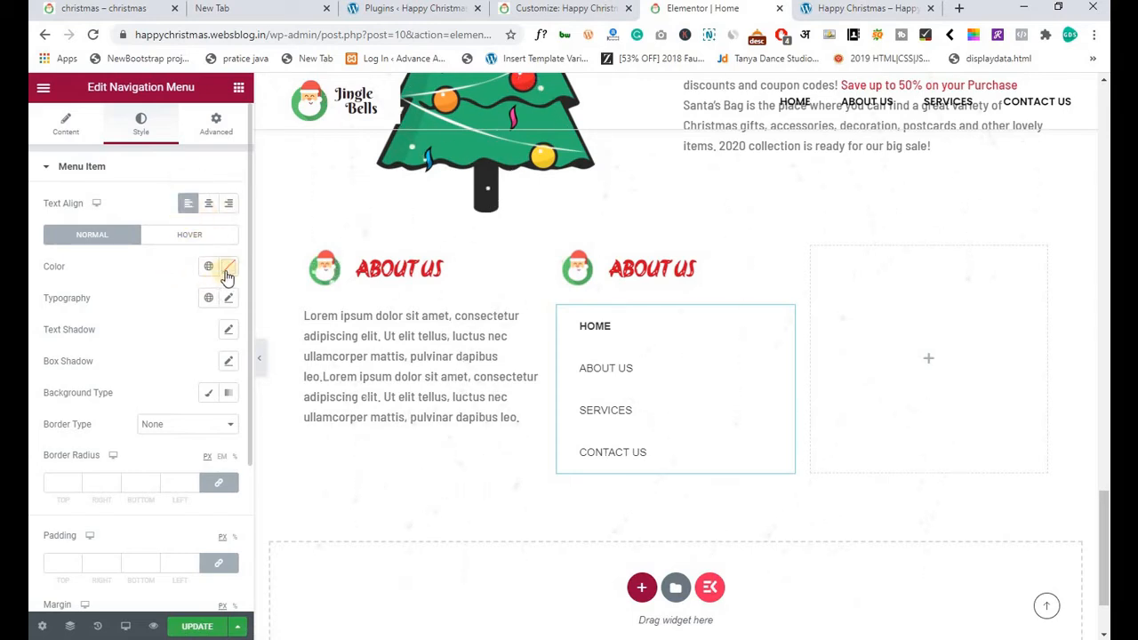
click(227, 268)
key(ctrl+v)
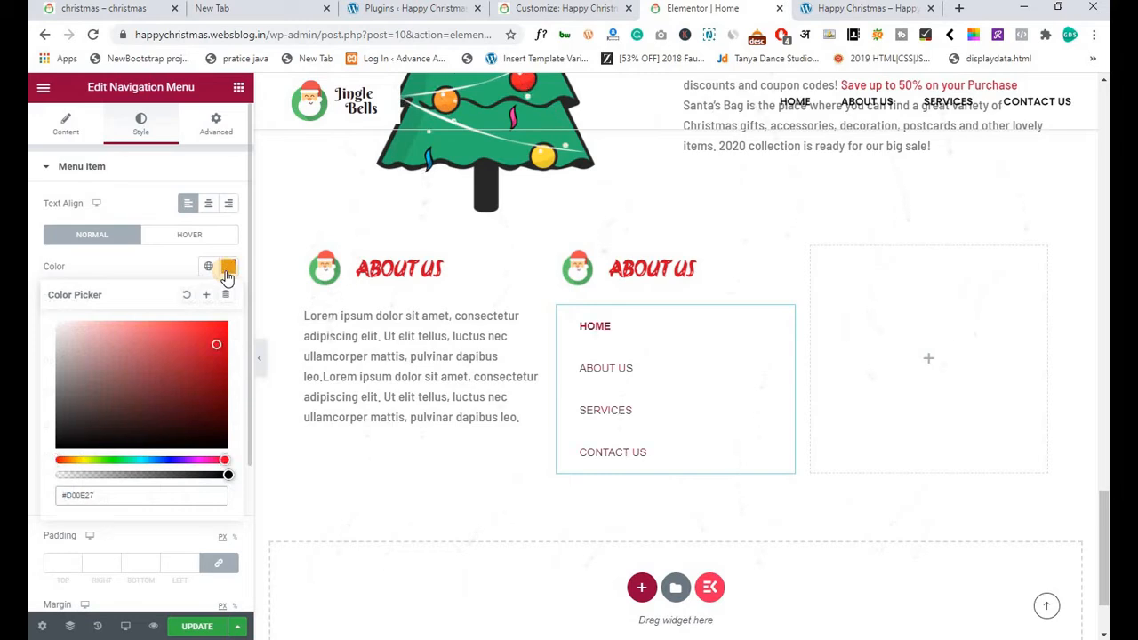
click(227, 271)
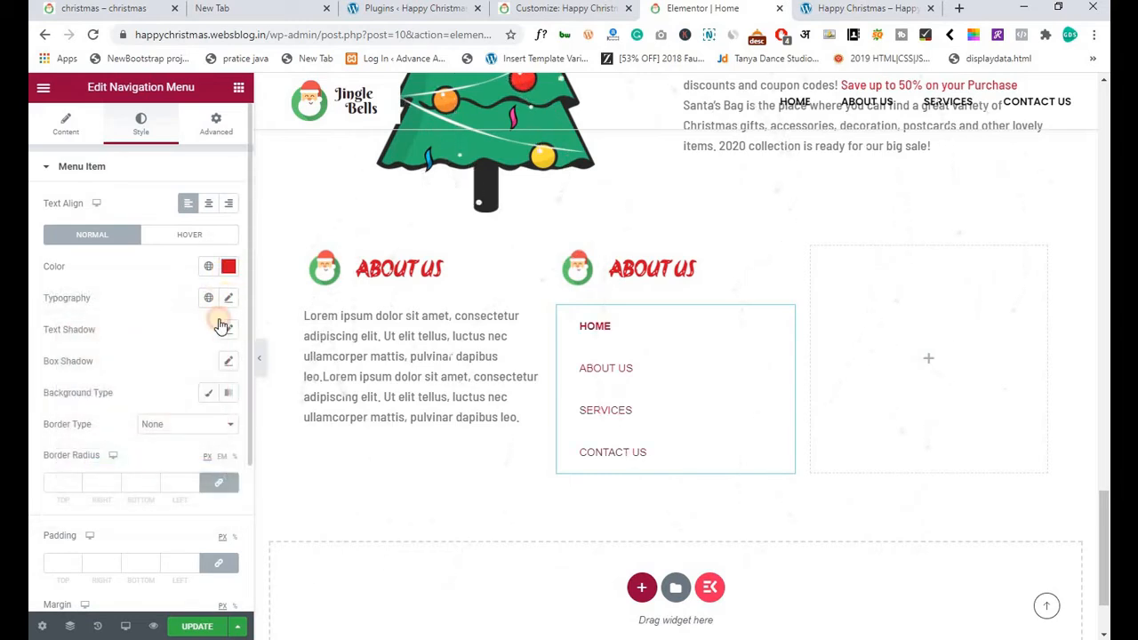
Set the font family of the footer menu items to Akronim.
click(228, 297)
click(185, 369)
key(Down)
key(Down)
key(Down)
key(Down)
key(Down)
key(Down)
key(Down)
key(Down)
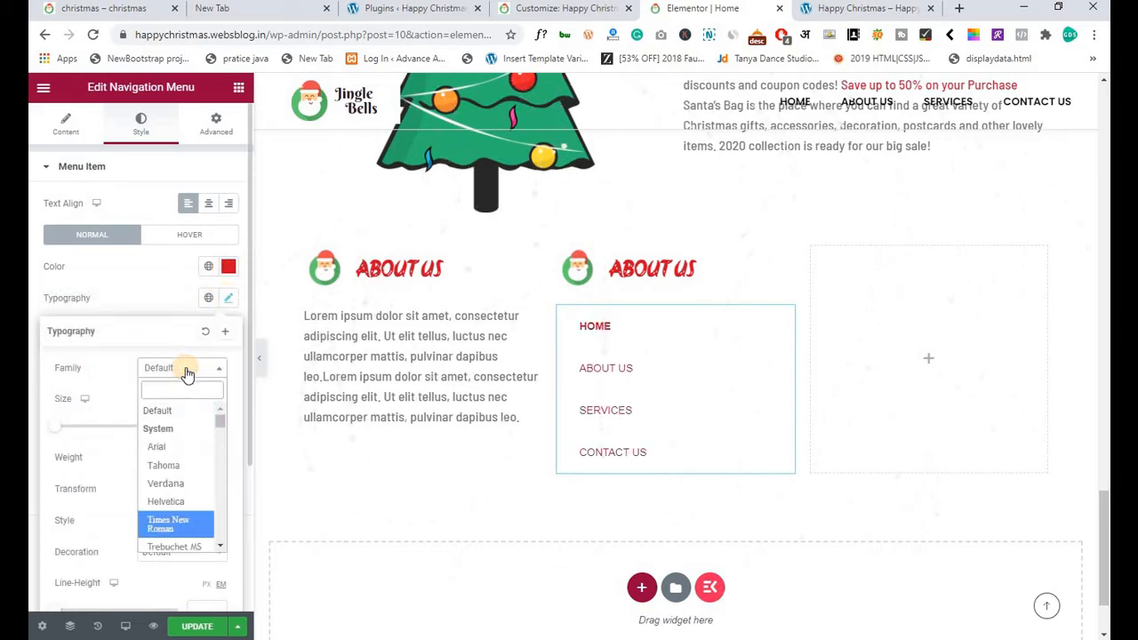
key(Down)
key(Down)
key(Down)
key(Down)
key(Down)
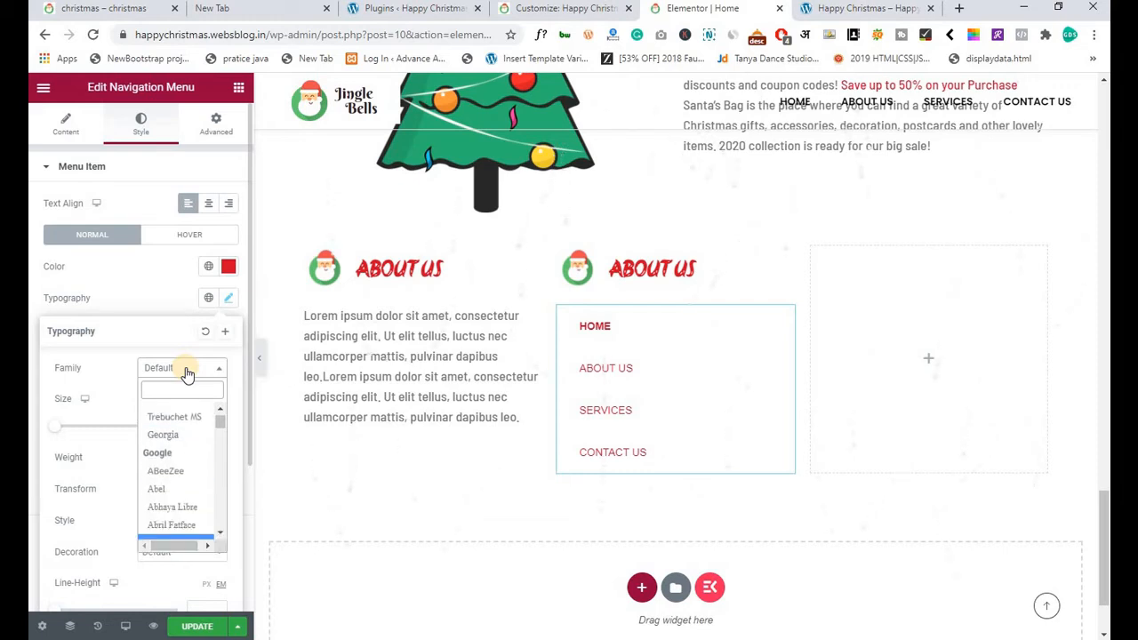
key(Down)
key(Down)
key(Down)
key(Down)
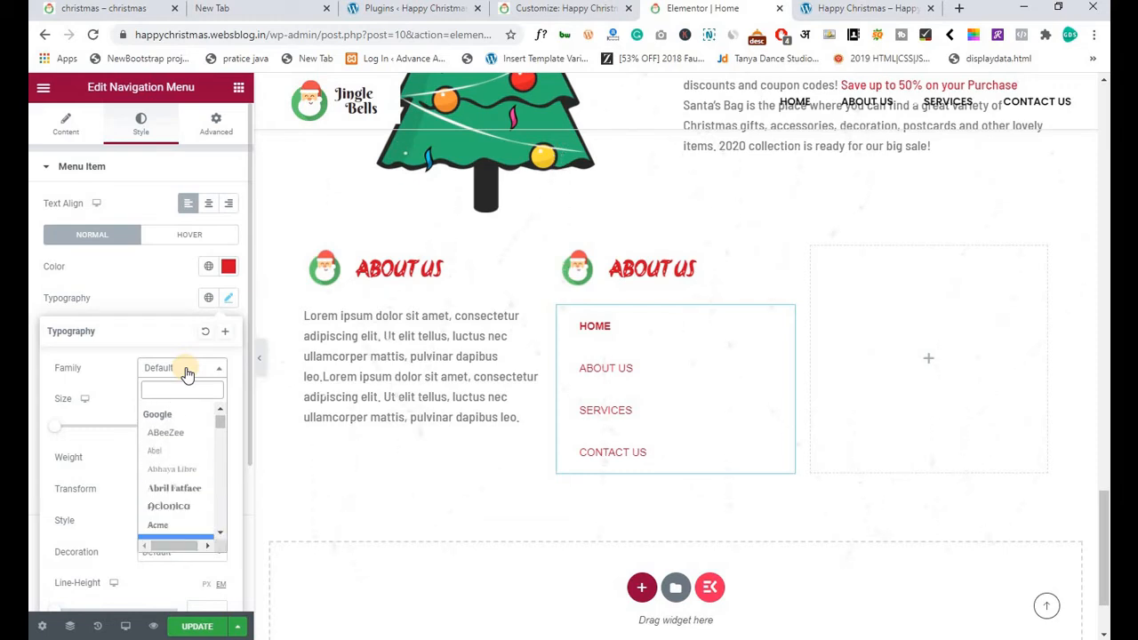
key(Down)
key(Down)
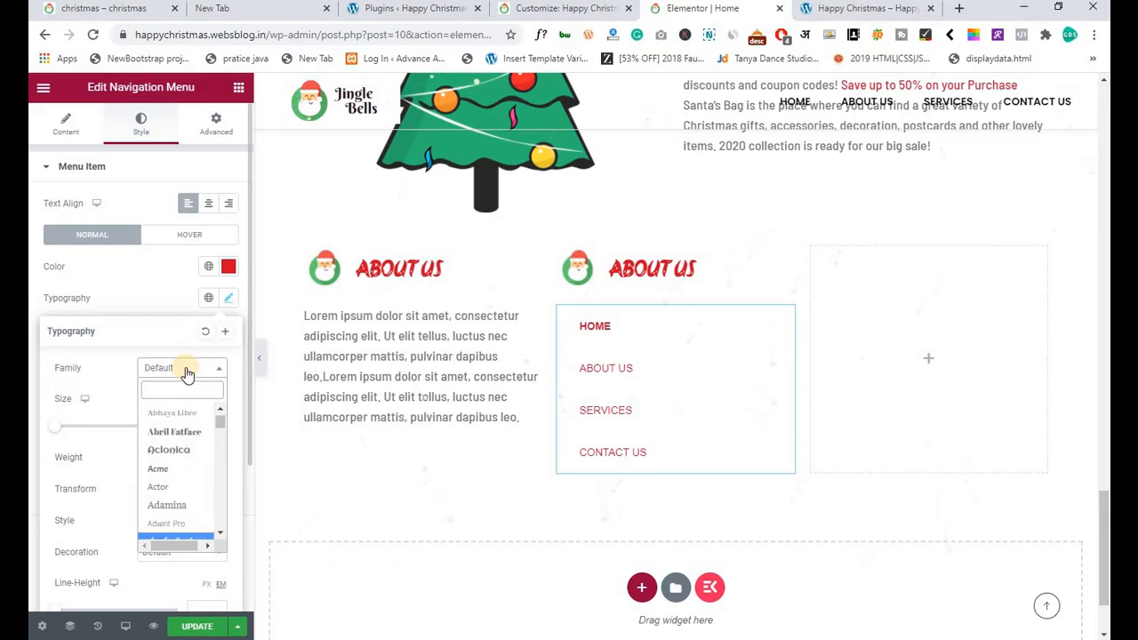
key(Up)
key(Up)
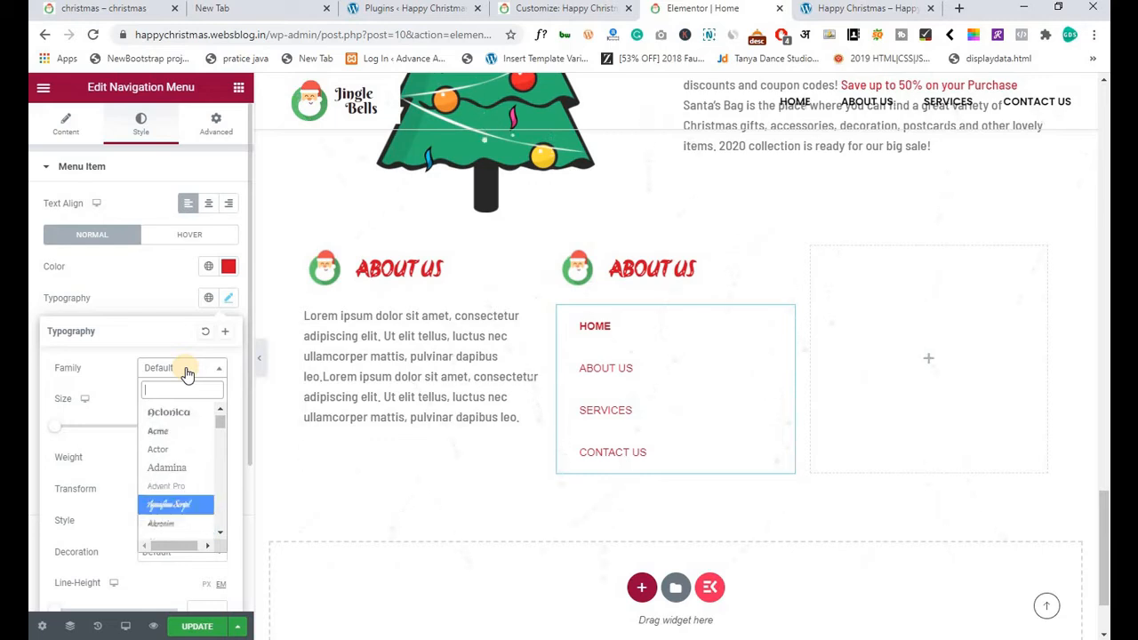
key(Return)
click(186, 372)
key(Down)
key(Return)
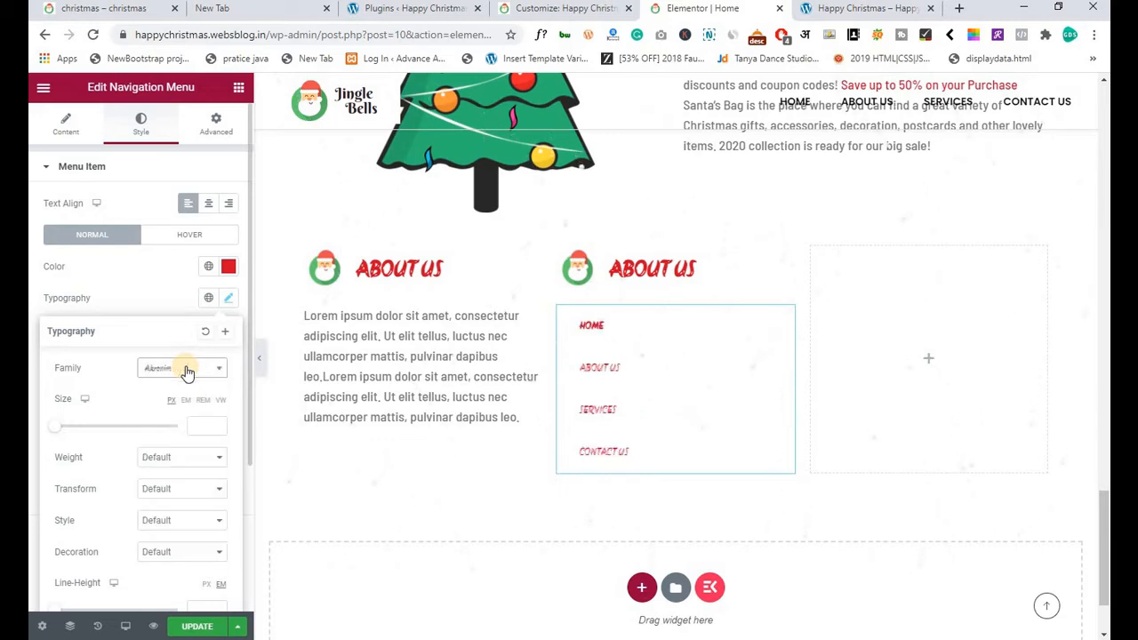
Set the menu items' font size to 21 px and their weight to 600.
click(210, 421)
text(22)
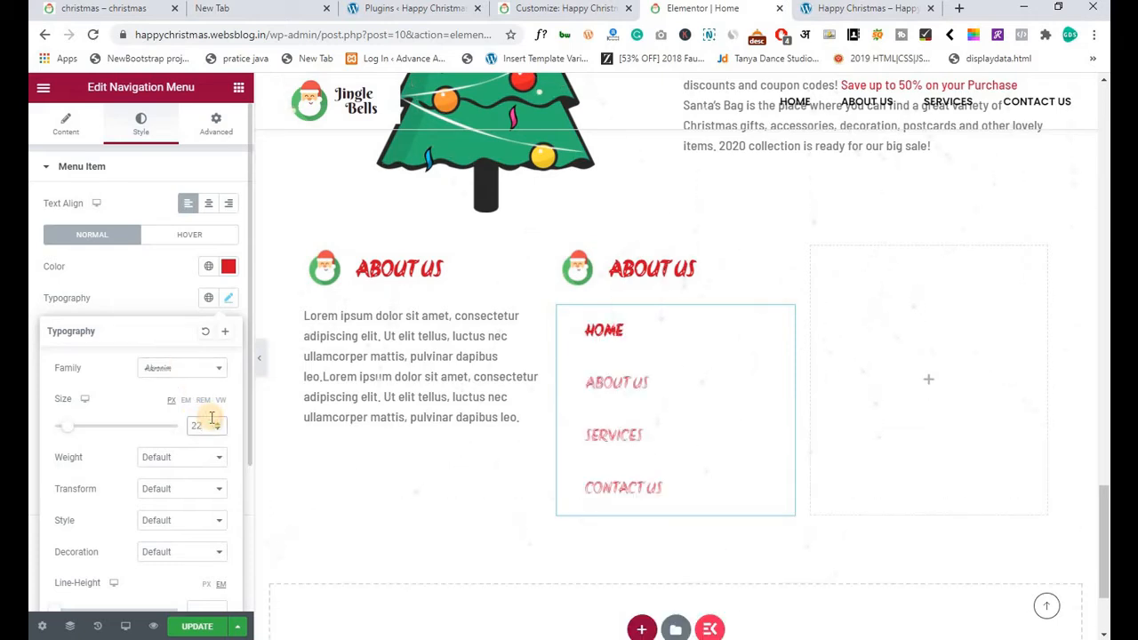
key(Down)
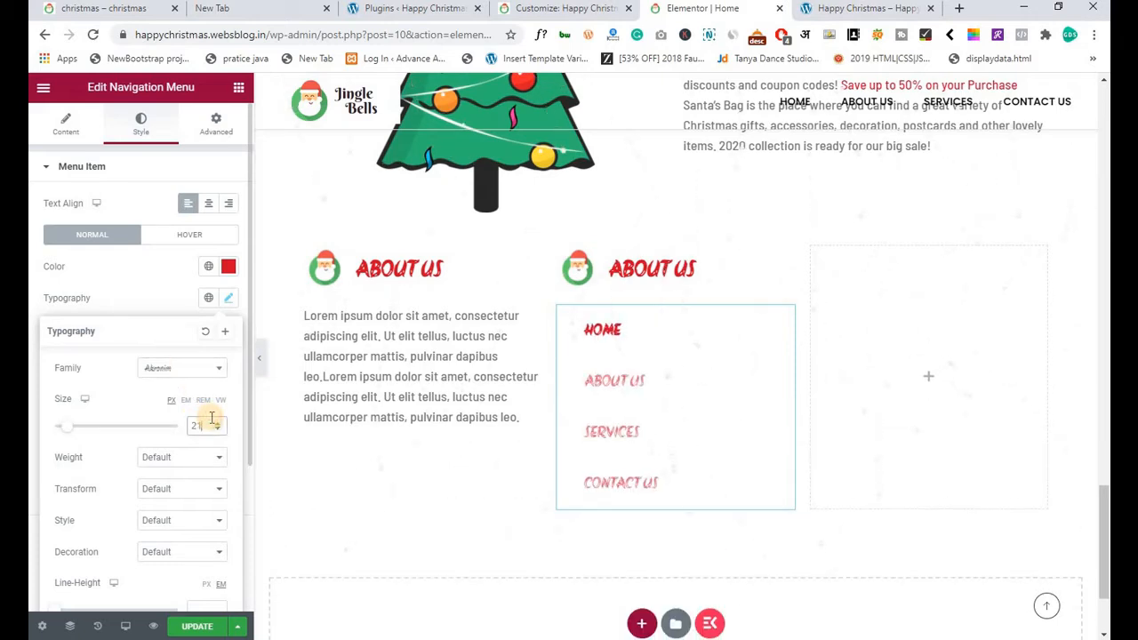
click(182, 457)
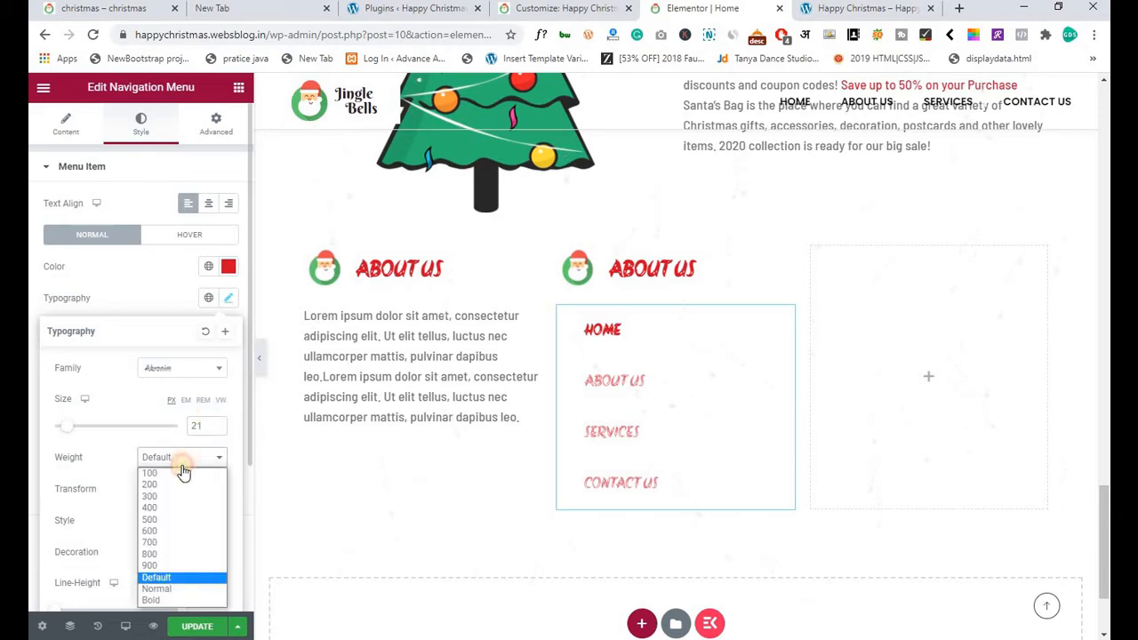
click(169, 531)
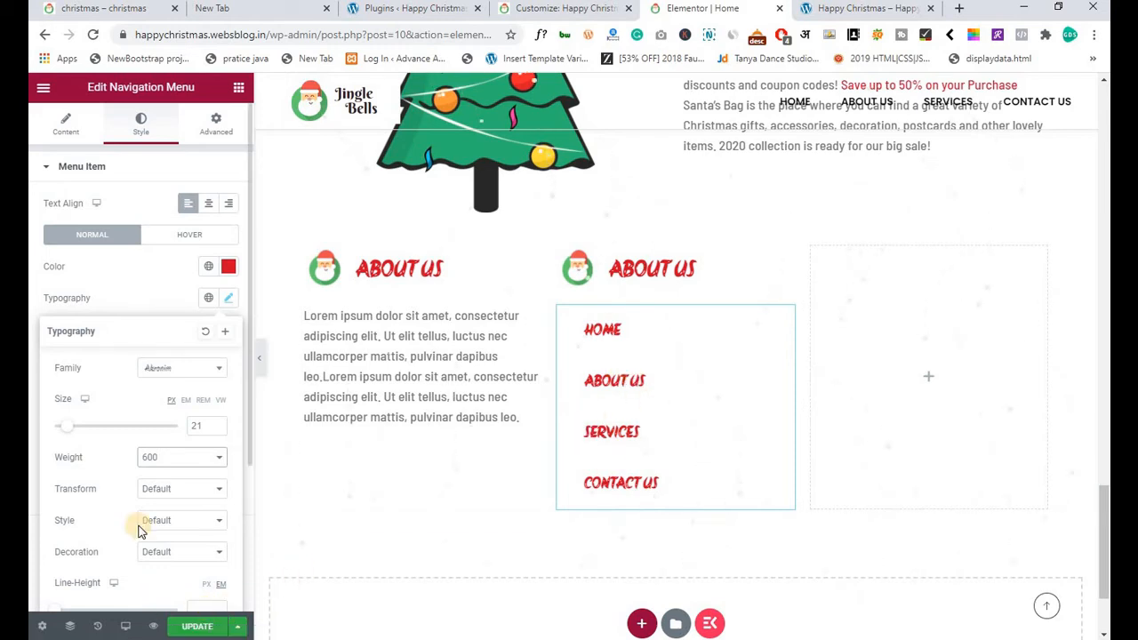
Set the menu items' line height to 15 with the unit in pixels.
scroll(140, 528, down, 3)
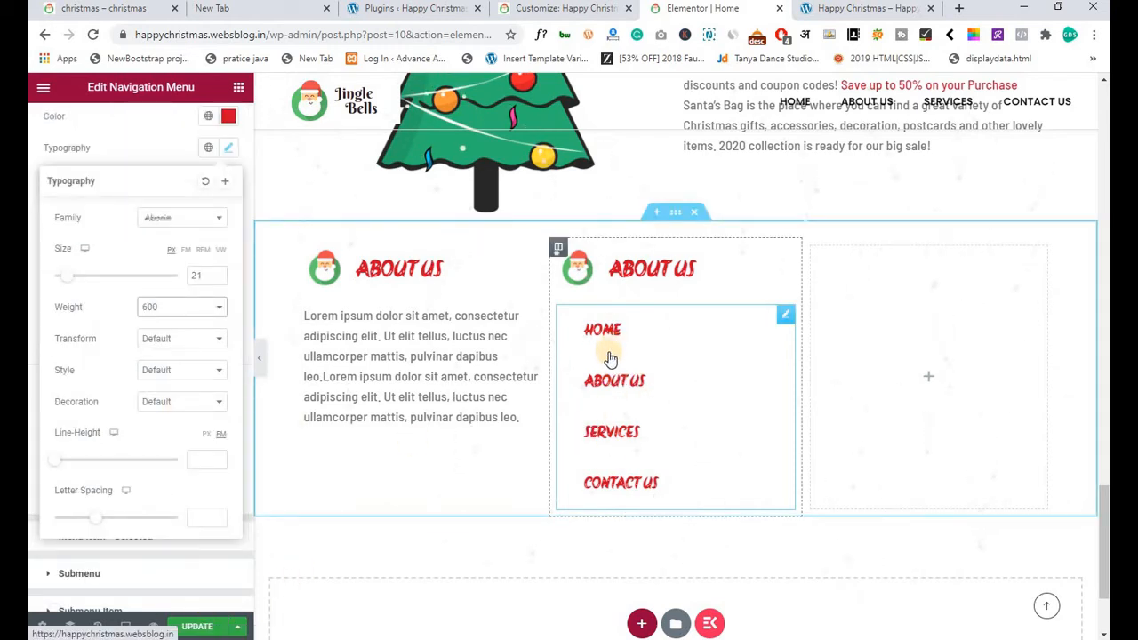
click(204, 435)
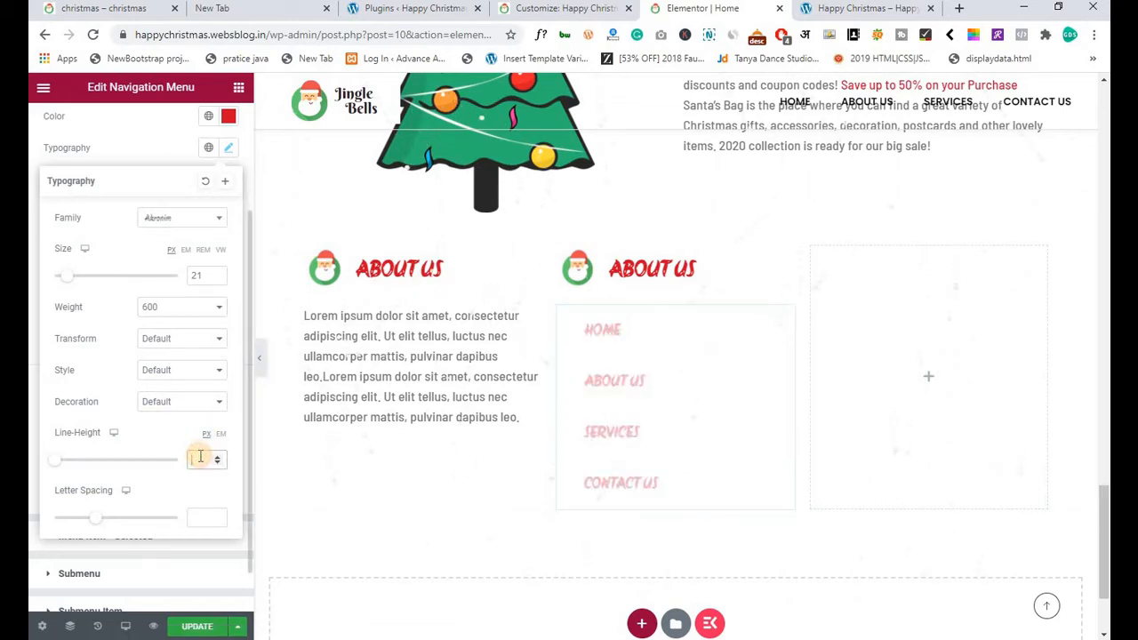
click(200, 457)
text(15)
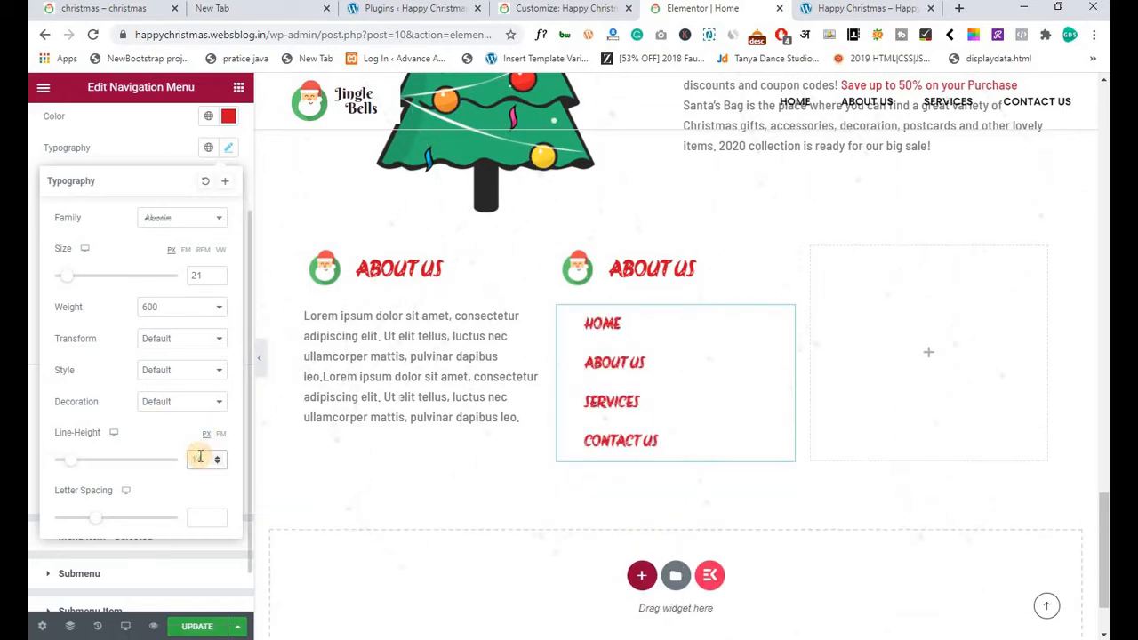
Compare the second footer column with the footer on the reference Christmas page.
click(143, 544)
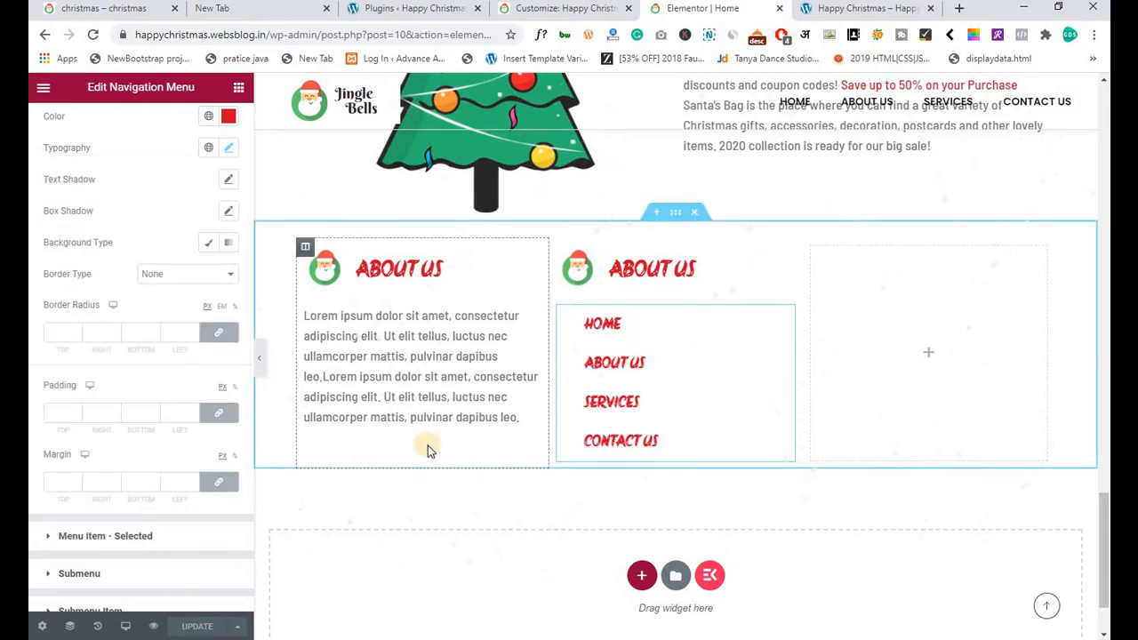
click(51, 11)
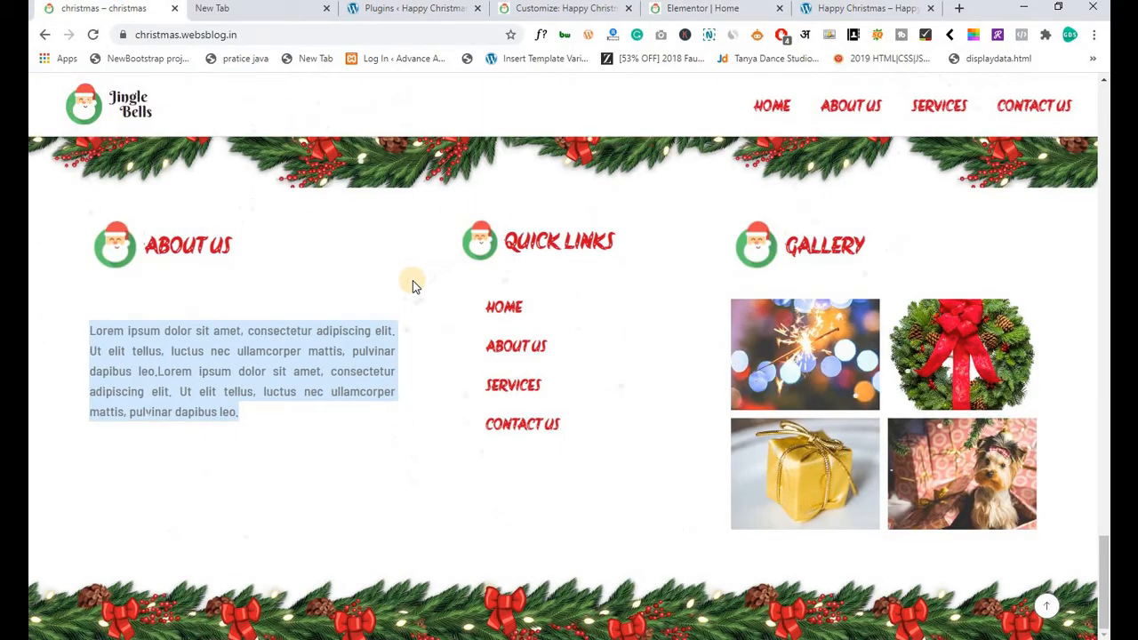
click(413, 280)
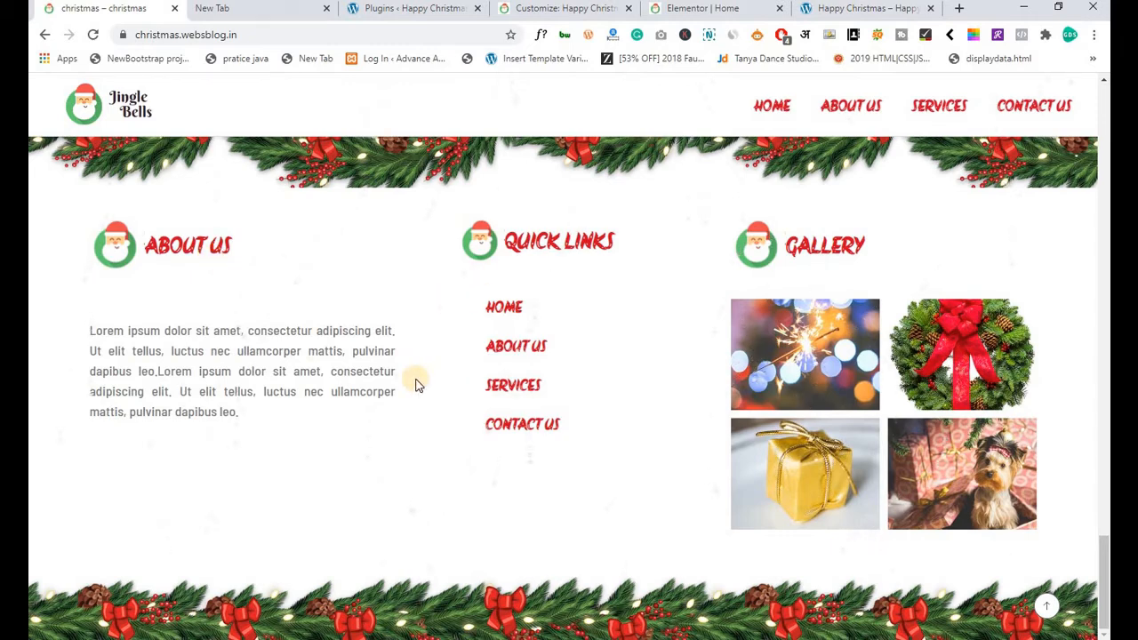
click(729, 9)
Set the second footer column's margin to 15% on the left and 0 on the other sides, and save the page.
right_click(557, 247)
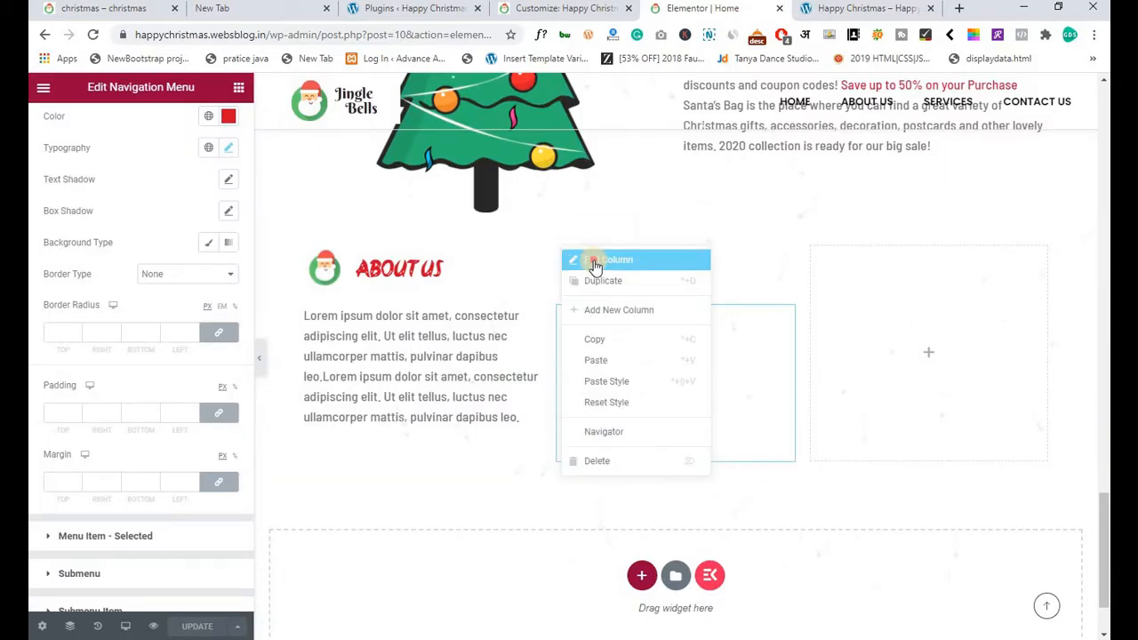
click(594, 261)
click(206, 131)
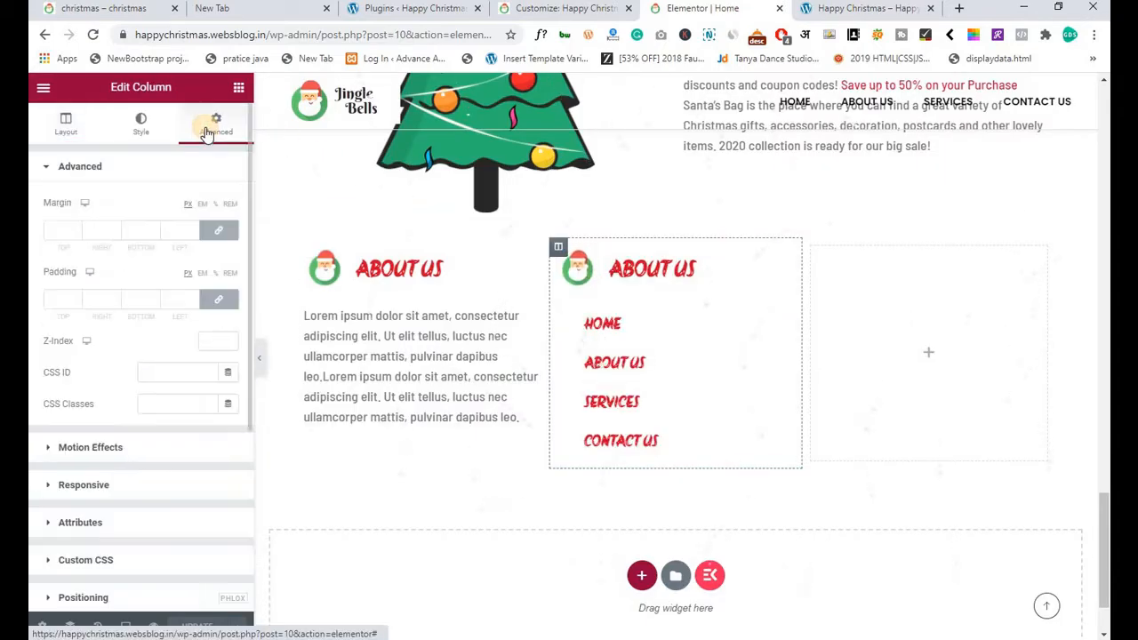
click(218, 230)
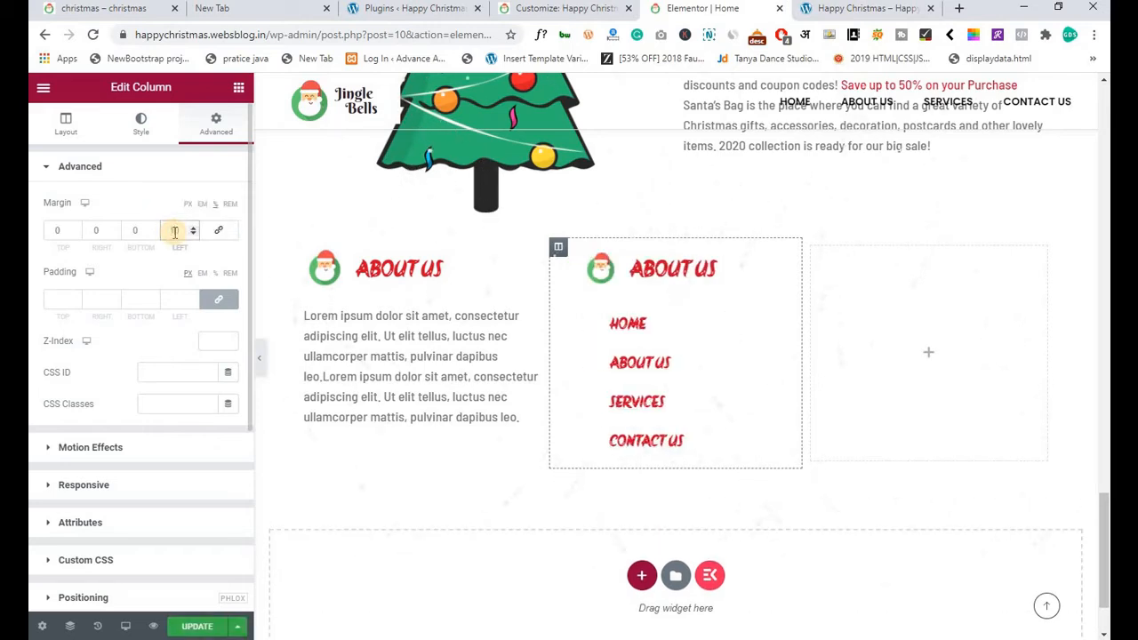
key(Up)
key(Up)
key(Up)
key(Up)
key(Up)
key(Up)
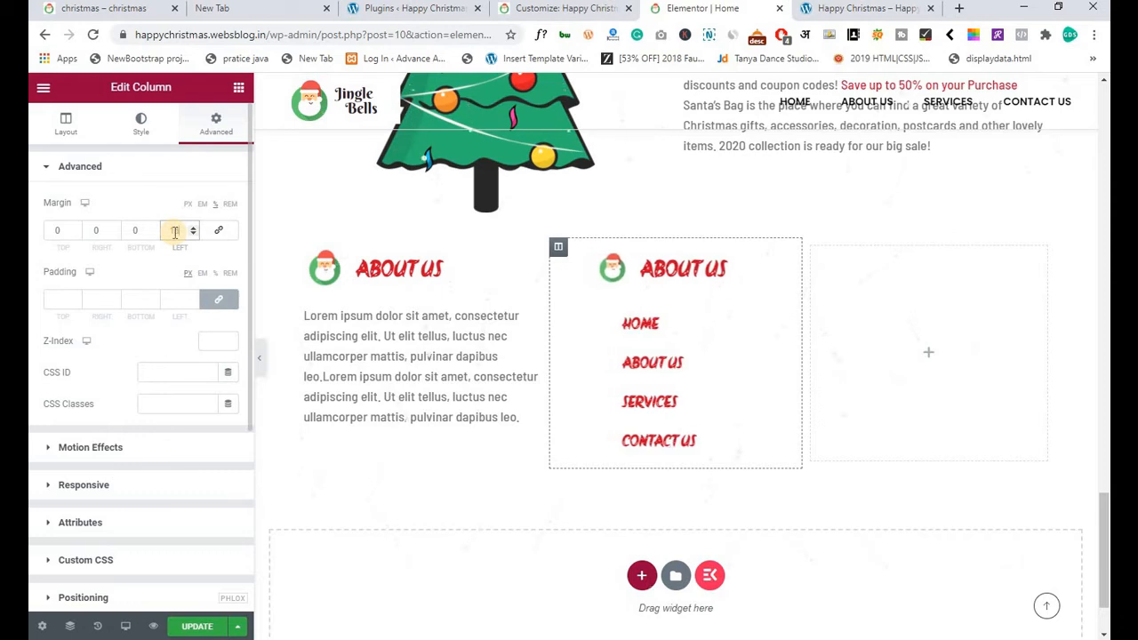
key(Down)
key(Up)
key(Down)
click(186, 629)
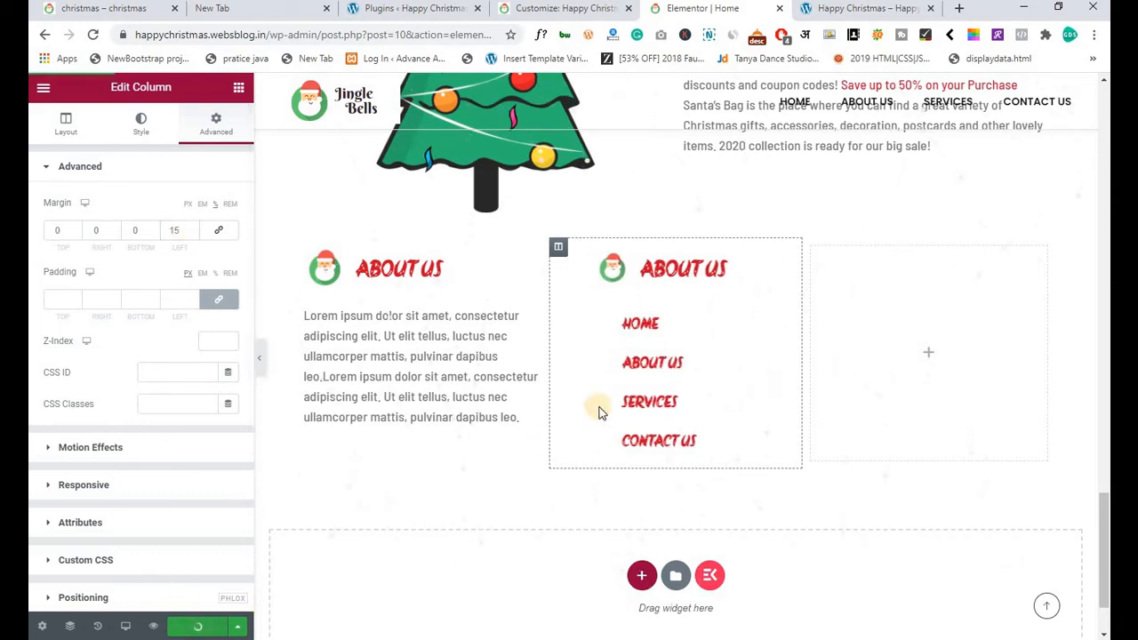
Copy the ABOUT US image box from the first footer column into the empty third column.
right_click(416, 275)
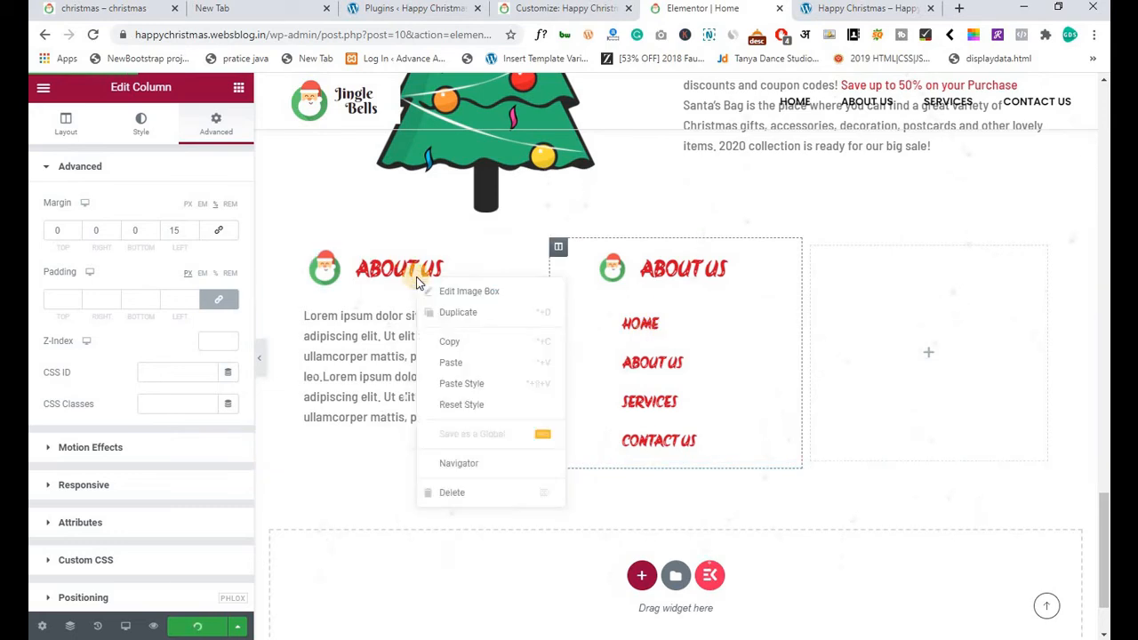
click(444, 340)
right_click(902, 281)
click(928, 392)
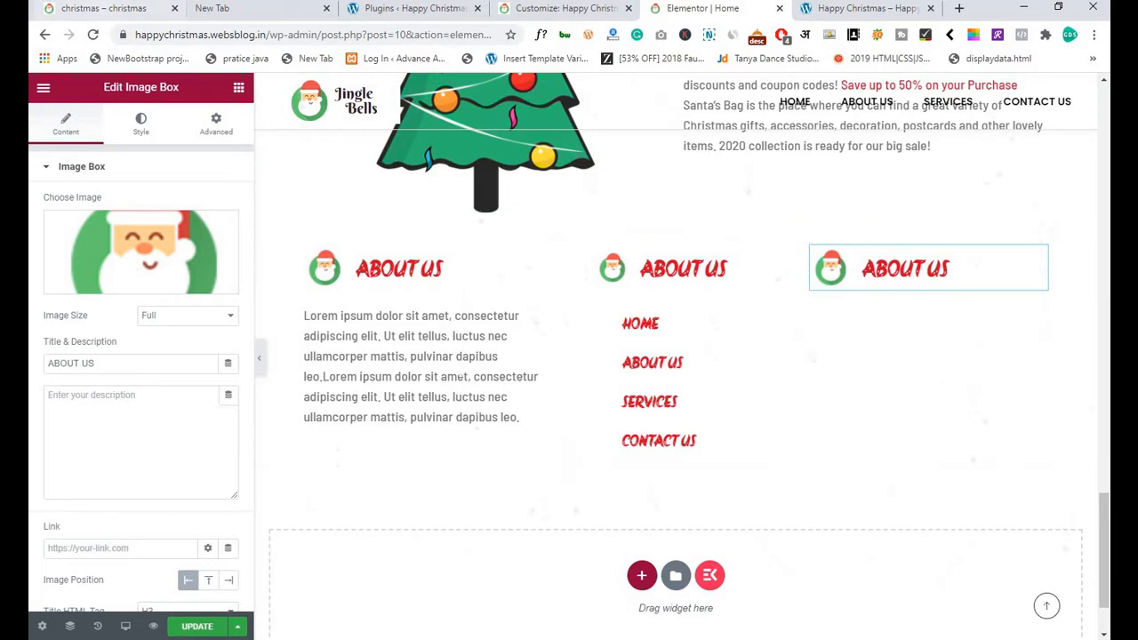
Retitle the second column's image box QUICK LINKS, using the heading text copied from the reference page.
click(133, 9)
drag(615, 251, 506, 240)
click(684, 11)
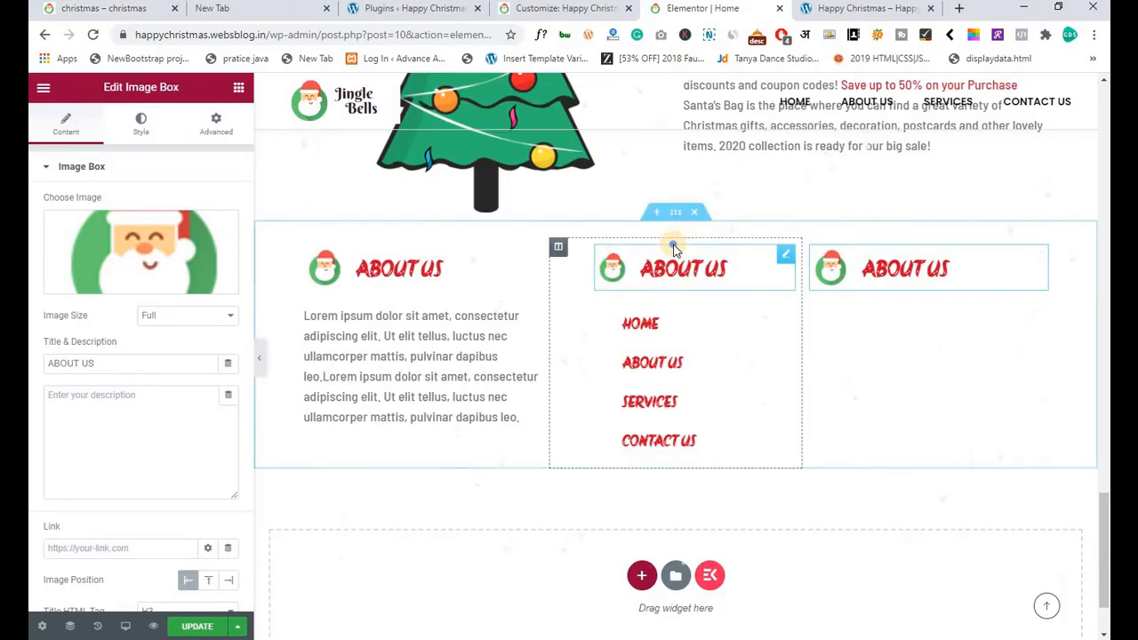
right_click(689, 266)
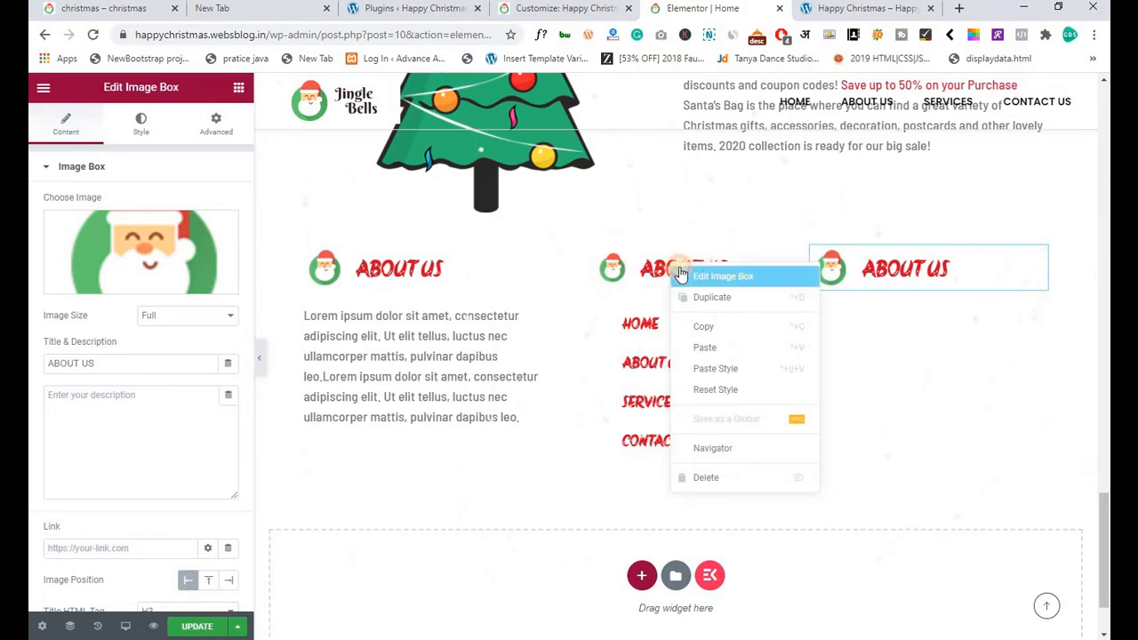
click(711, 275)
triple_click(103, 360)
key(ctrl+v)
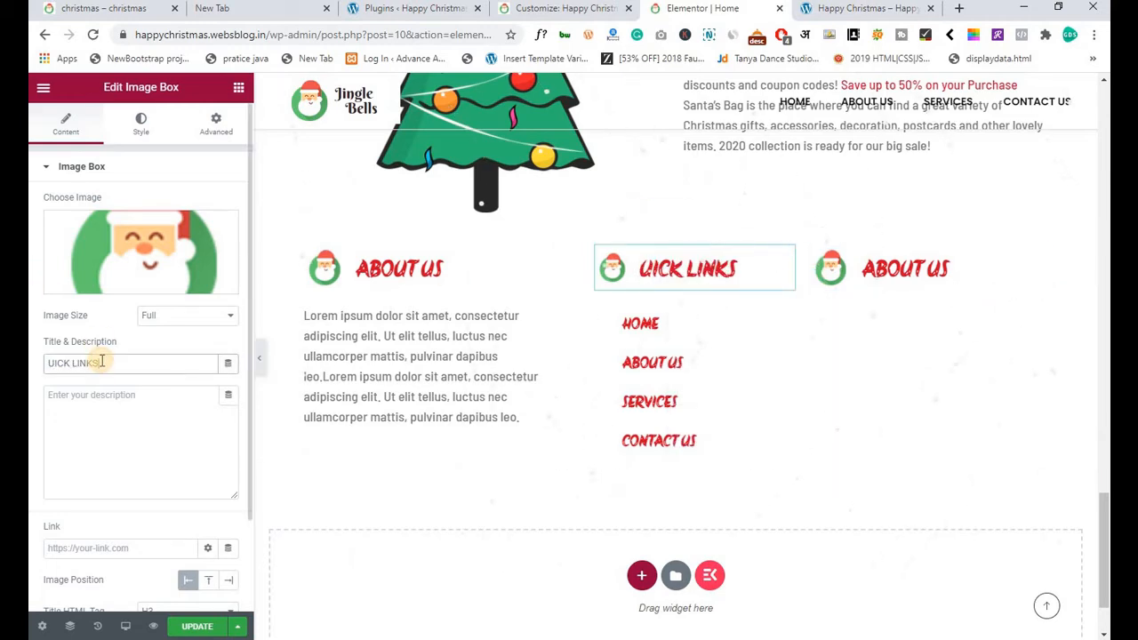
key(Home)
text(Q)
Retitle the third column's image box GALLERY with the heading text from the reference page, and save the page.
click(102, 8)
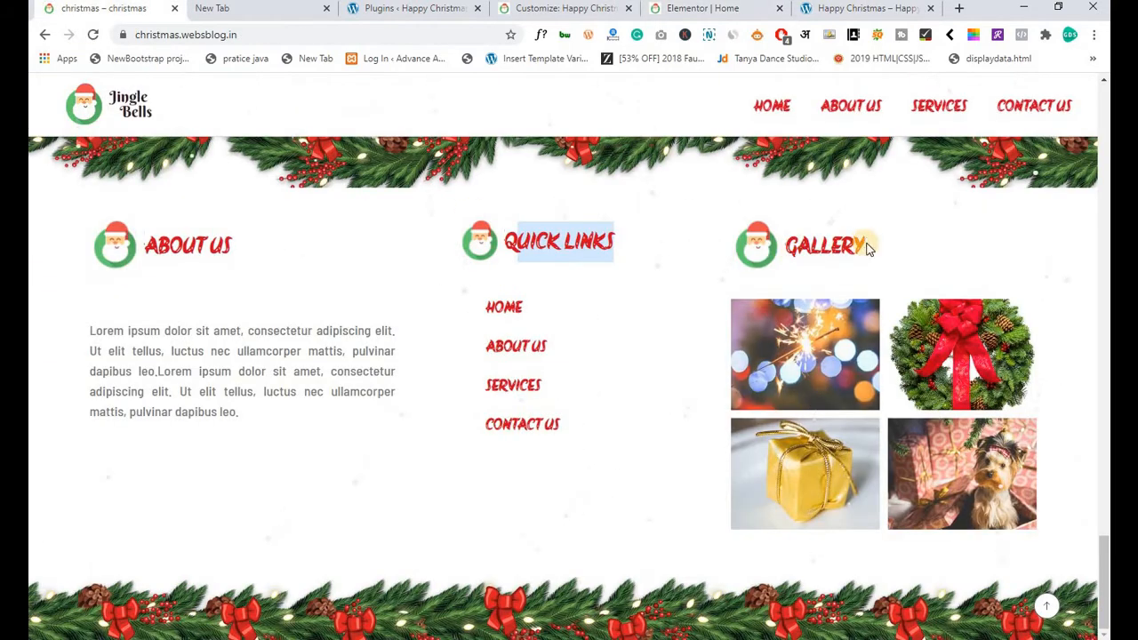
drag(866, 248, 798, 235)
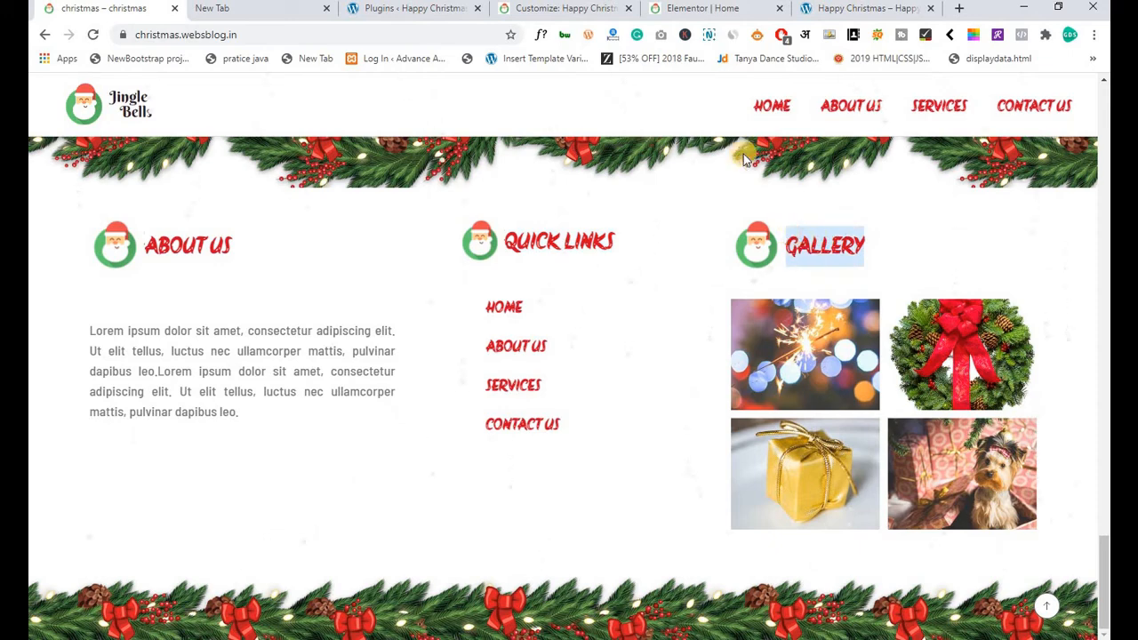
click(718, 10)
right_click(889, 271)
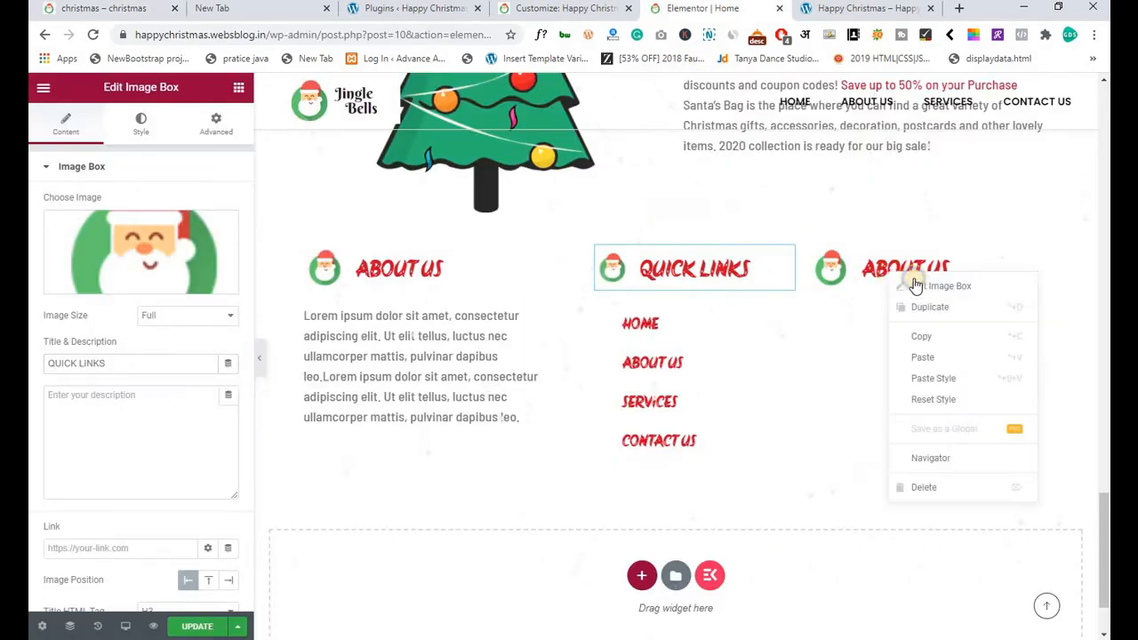
click(915, 285)
triple_click(71, 361)
key(ctrl+v)
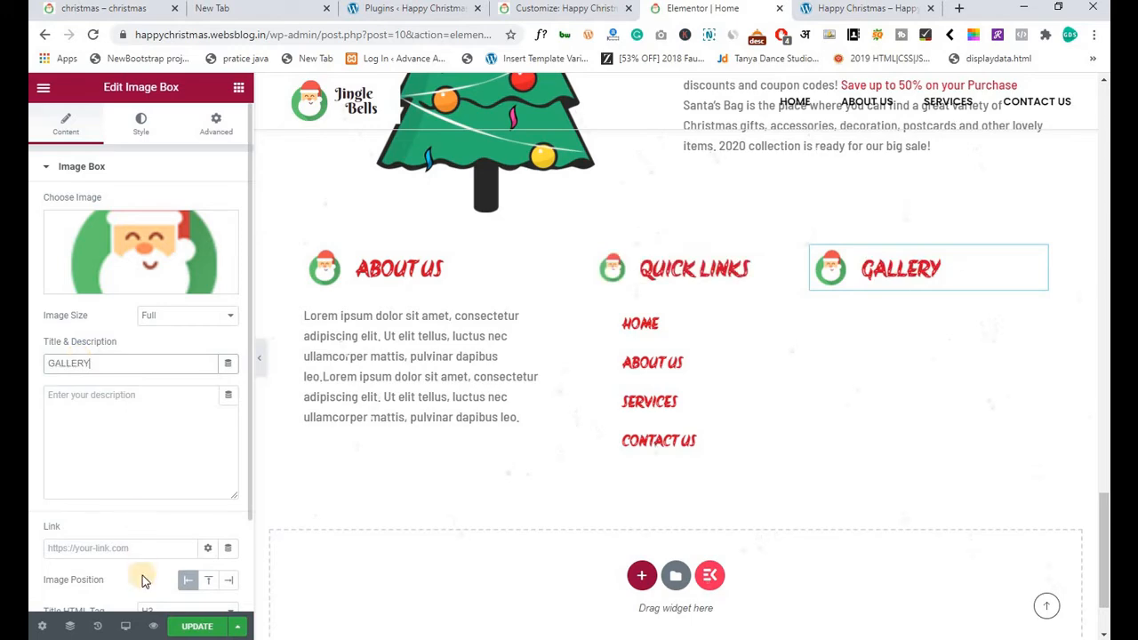
click(185, 624)
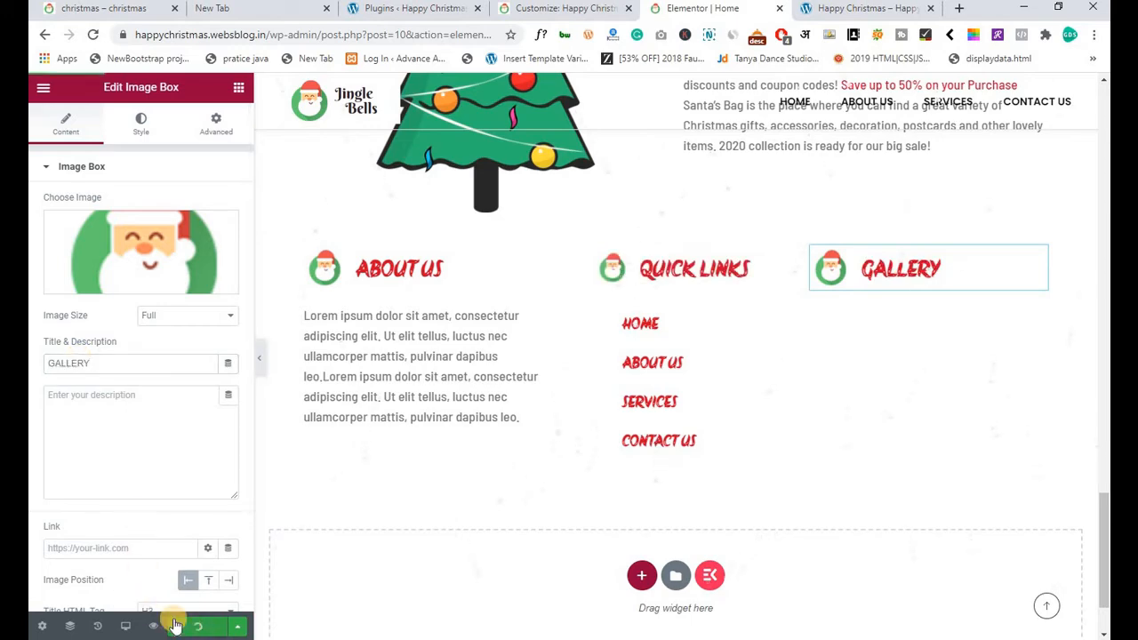
Check the reference footer's gallery and add a Modern Gallery widget below the GALLERY heading in the third column.
click(74, 11)
key(F5)
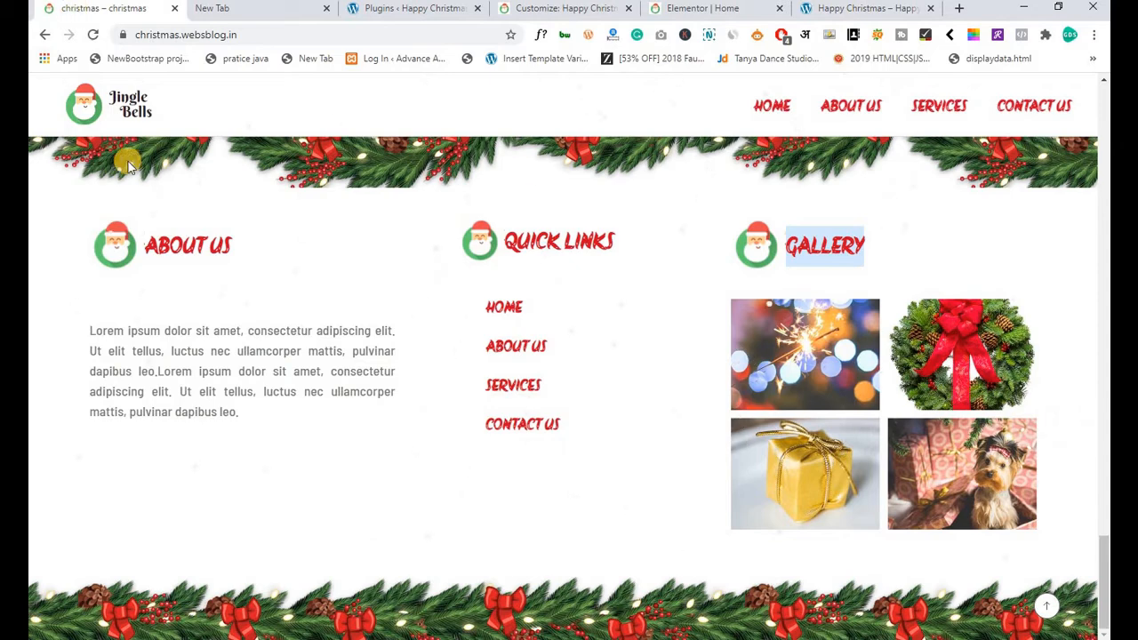
click(685, 9)
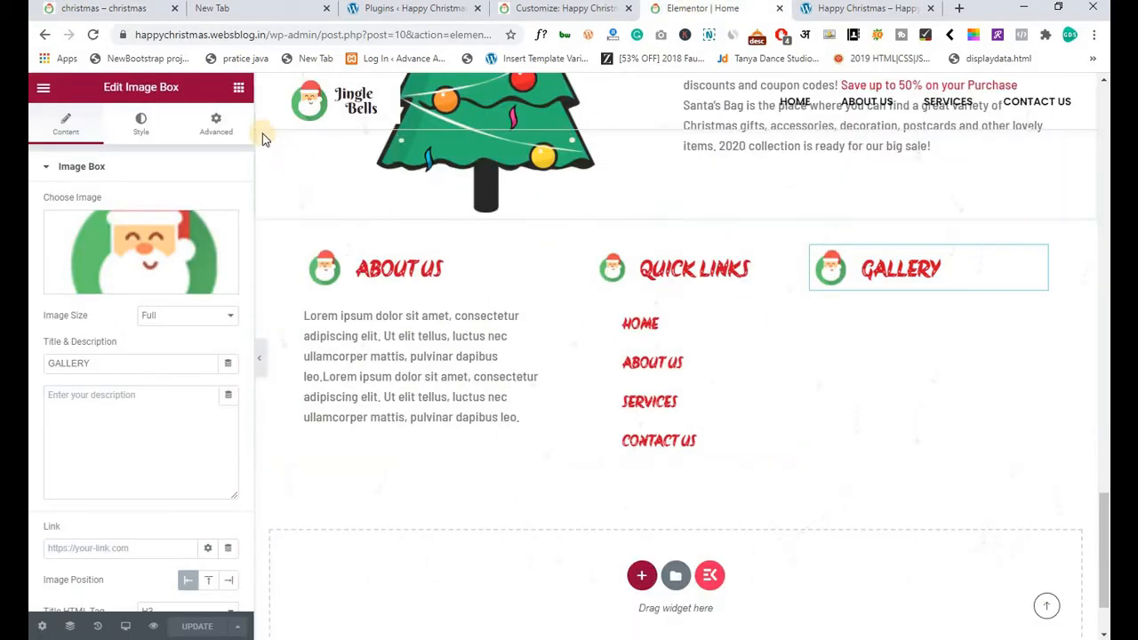
click(238, 87)
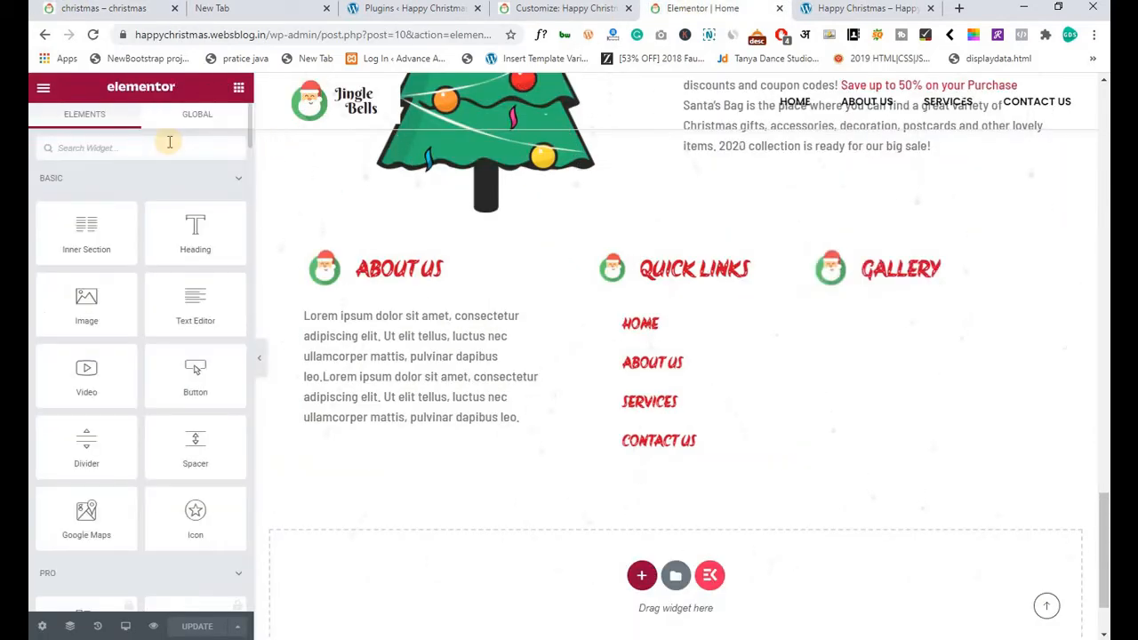
text(m)
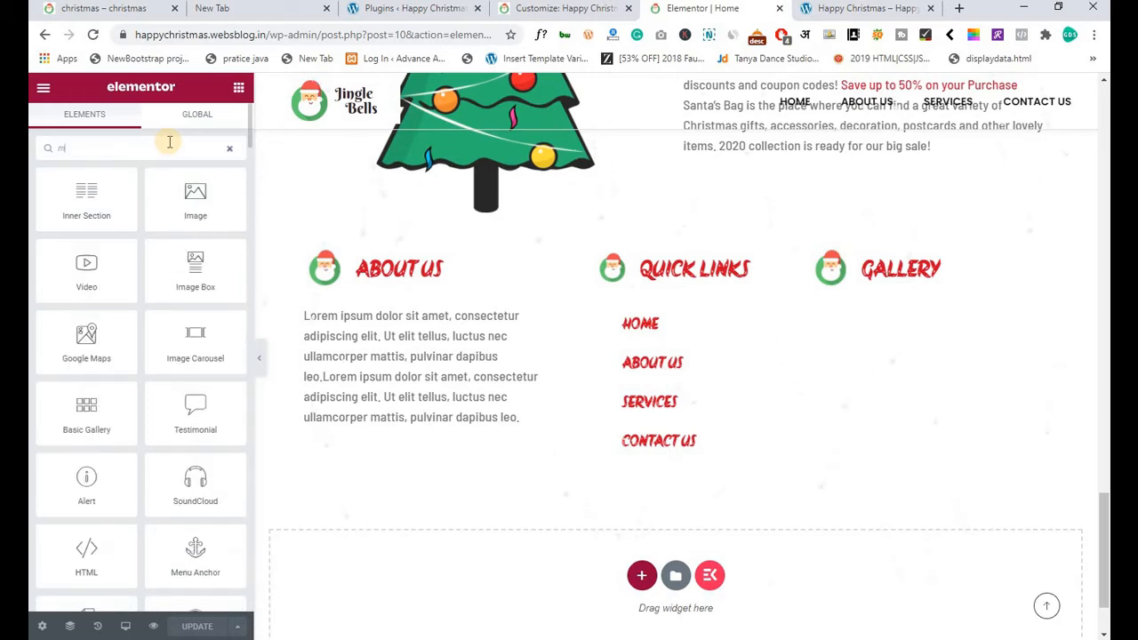
text(od)
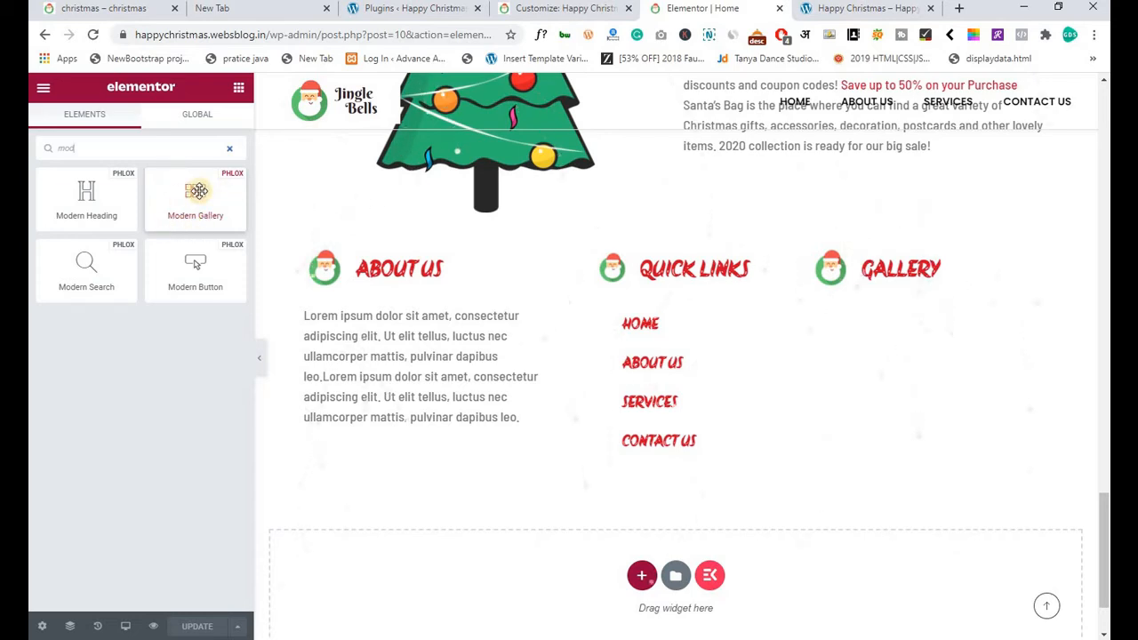
drag(195, 191, 848, 268)
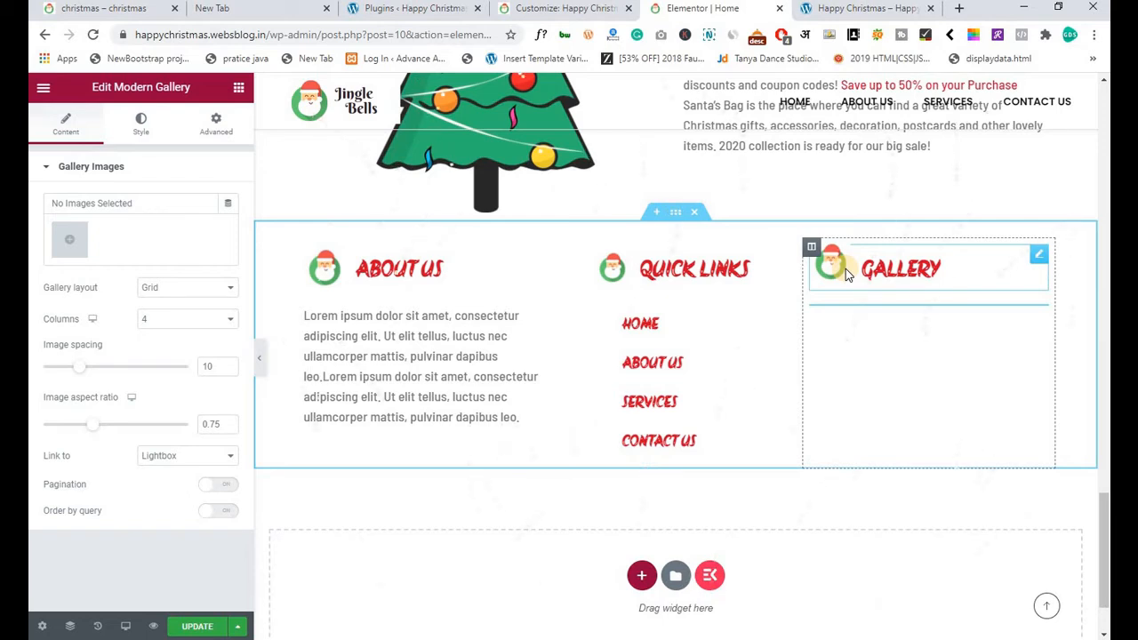
Insert the puppy, sparkler, wreath and gold gift box images from the media library into the gallery.
click(73, 245)
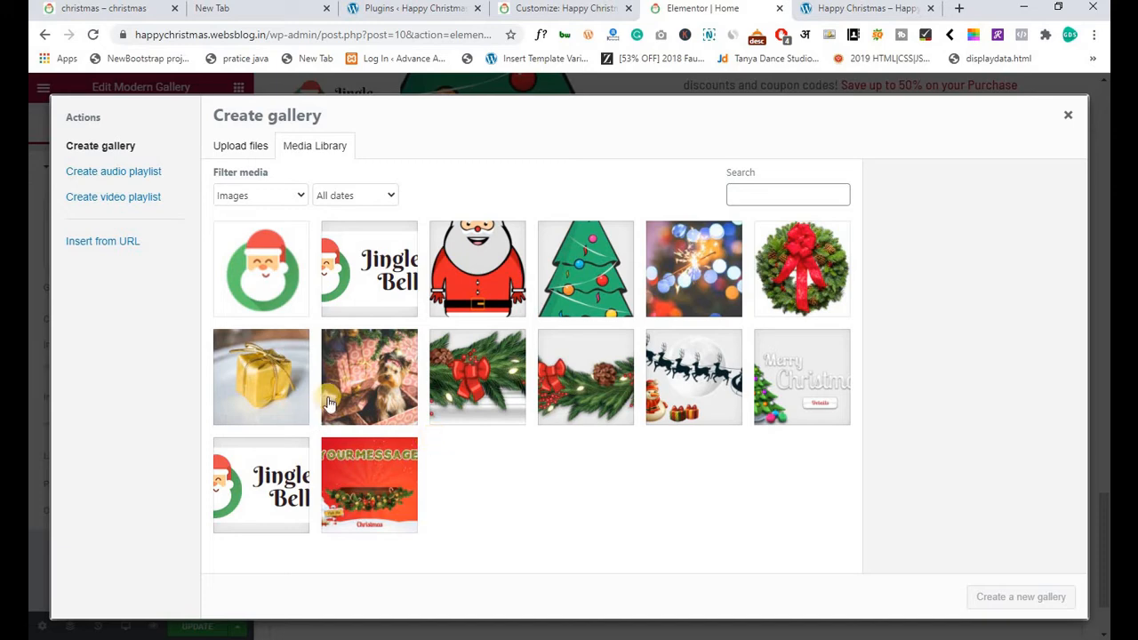
click(380, 385)
click(716, 282)
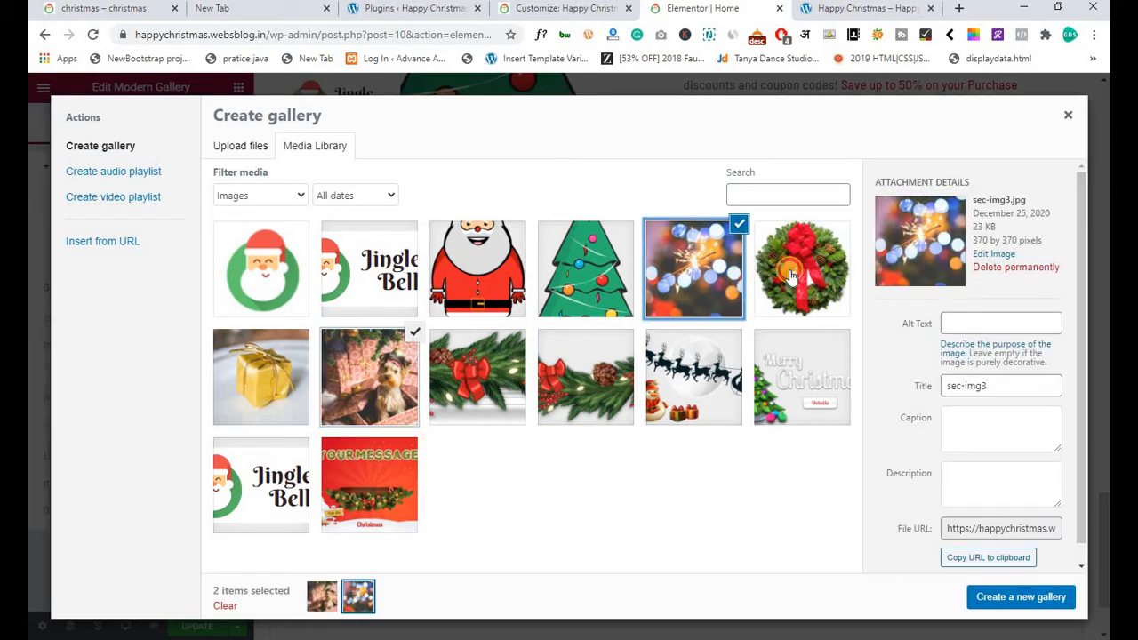
click(782, 271)
click(280, 373)
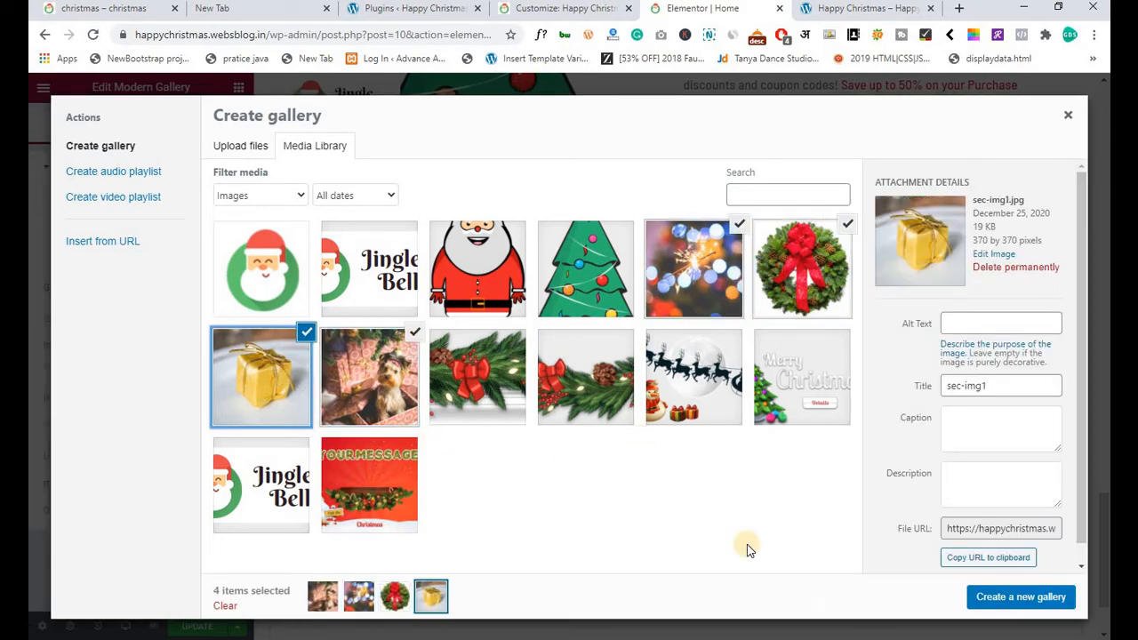
click(1018, 594)
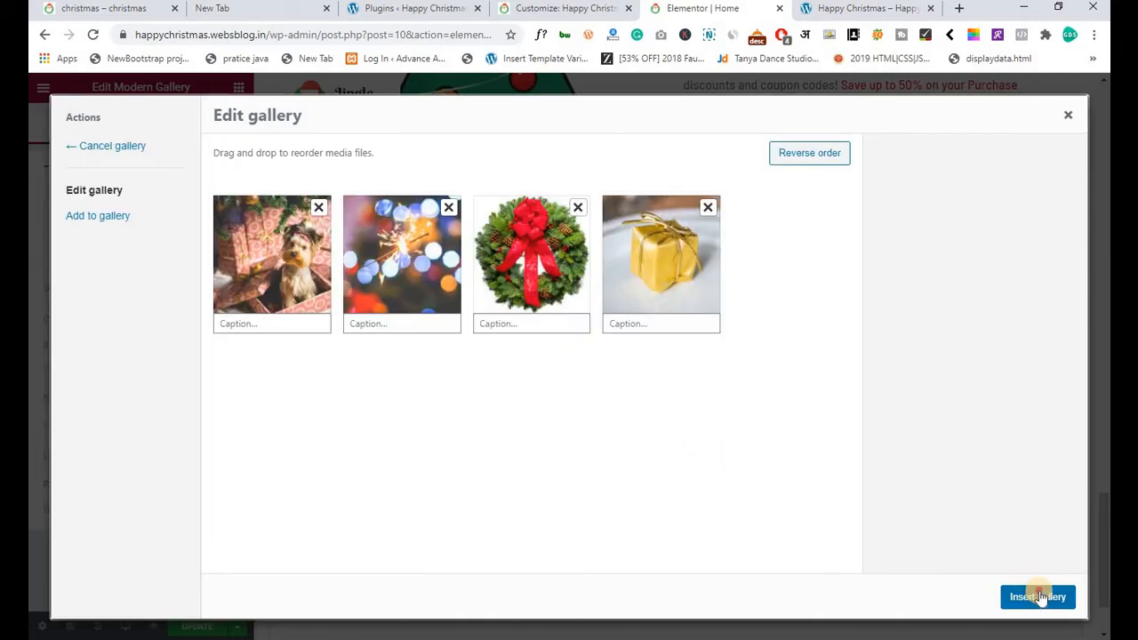
click(1034, 596)
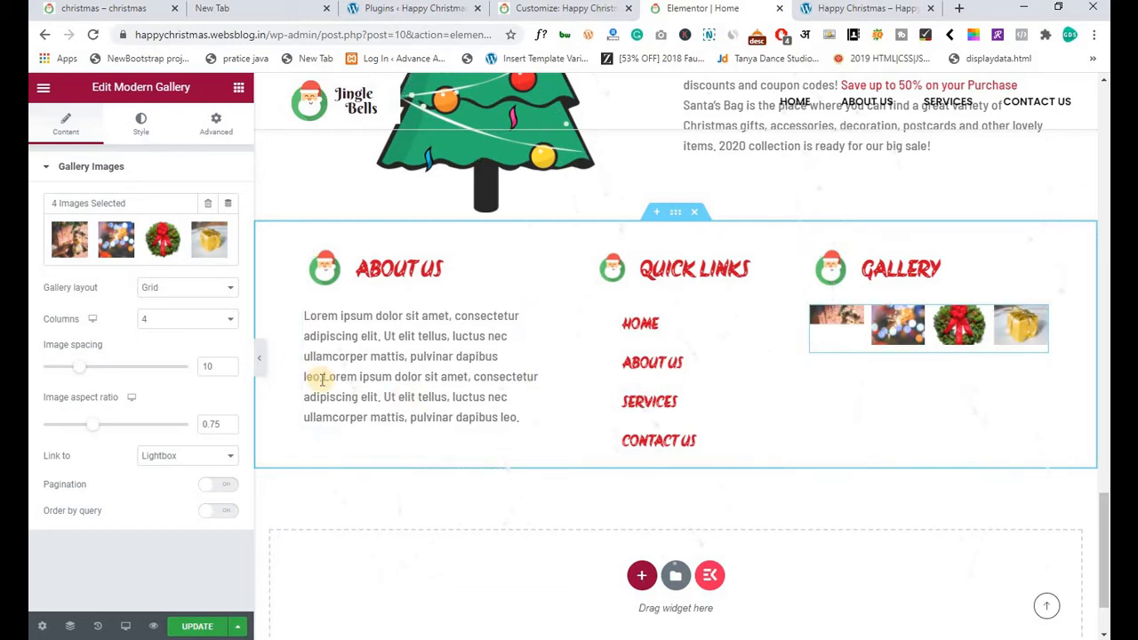
Match the reference gallery with a 2-column Grid layout and set the images' link option to None.
click(98, 8)
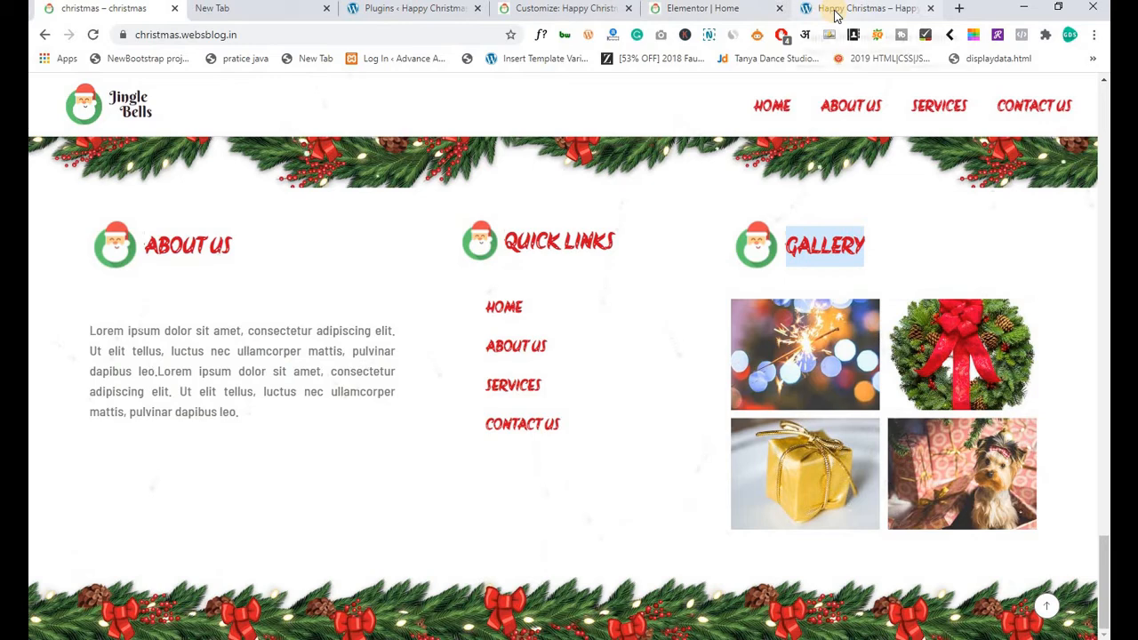
click(765, 9)
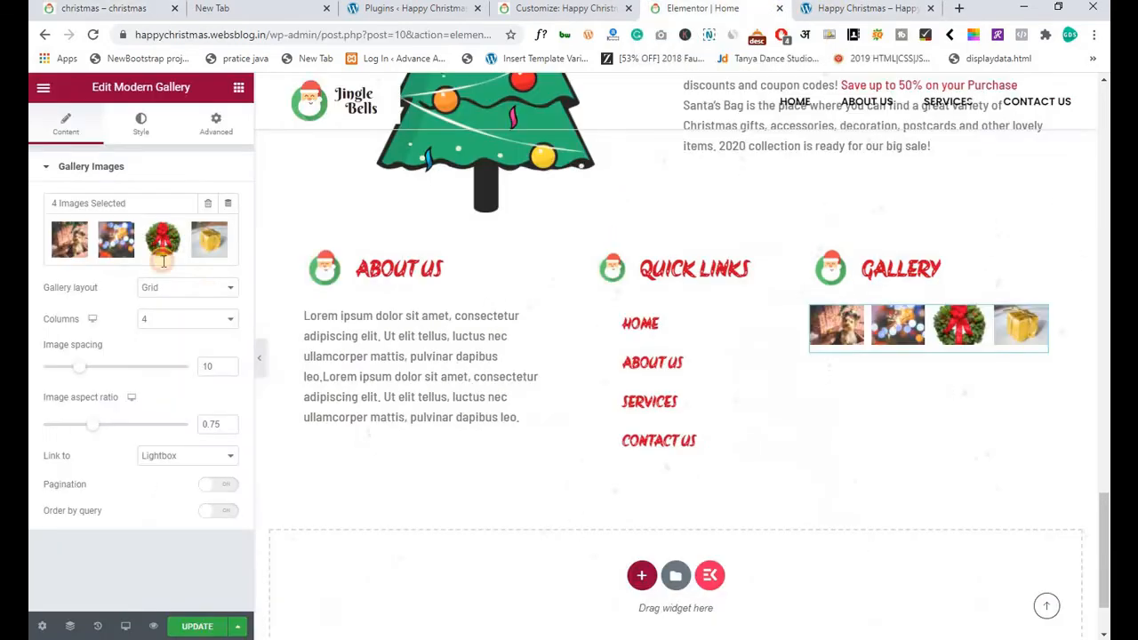
click(196, 320)
click(174, 346)
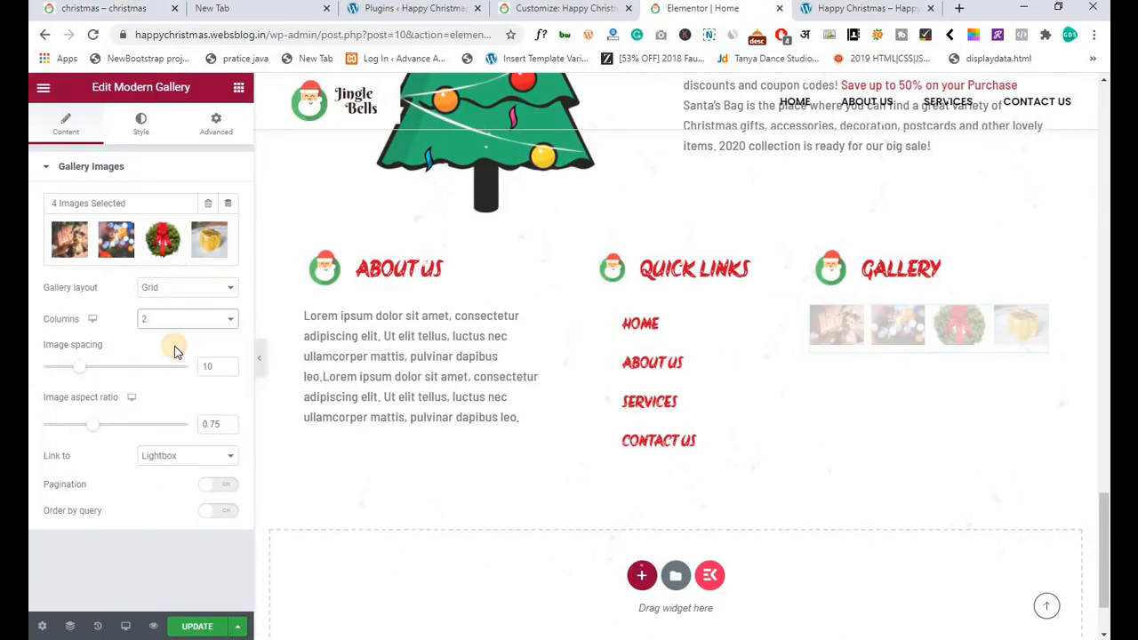
click(159, 292)
click(169, 296)
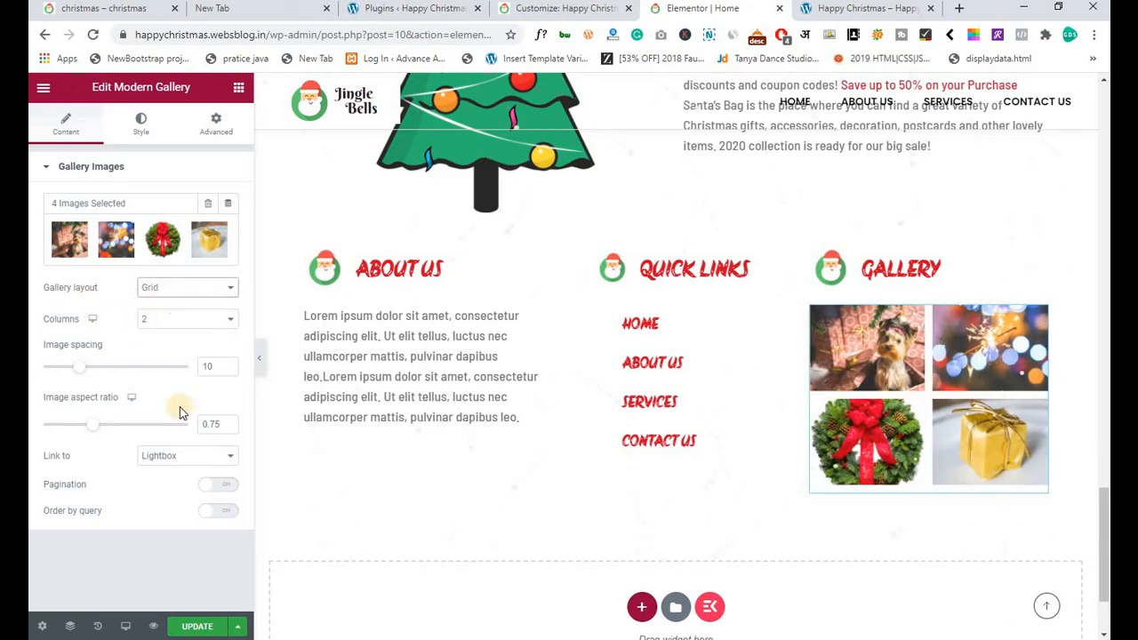
click(169, 460)
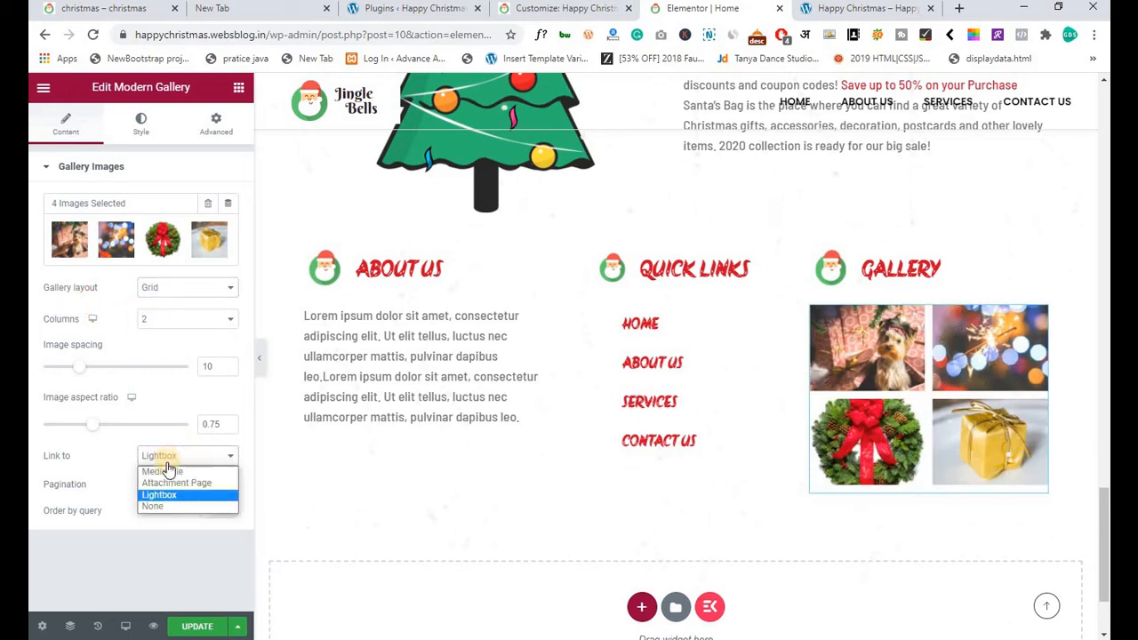
click(153, 506)
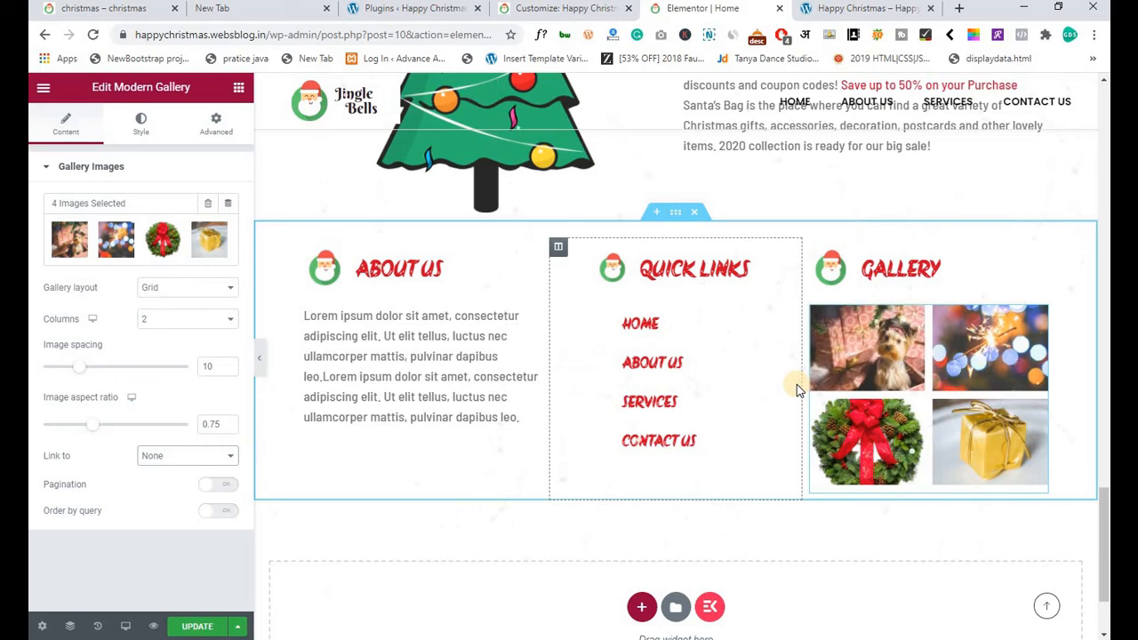
Save the page and open the Modern Gallery's style settings.
key(ctrl+s)
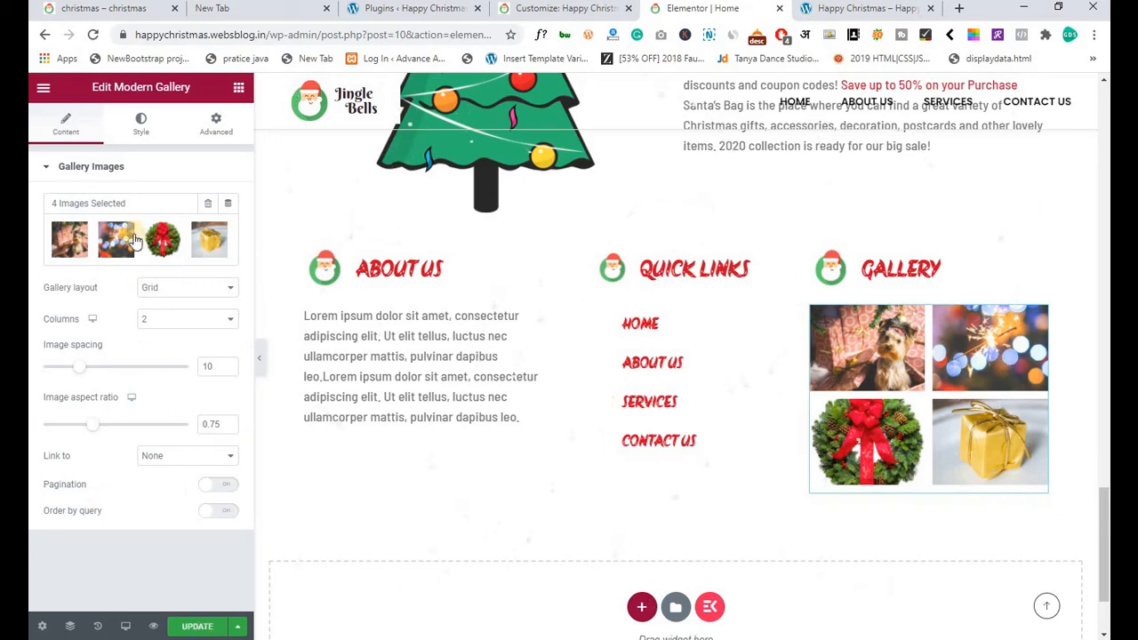
click(143, 124)
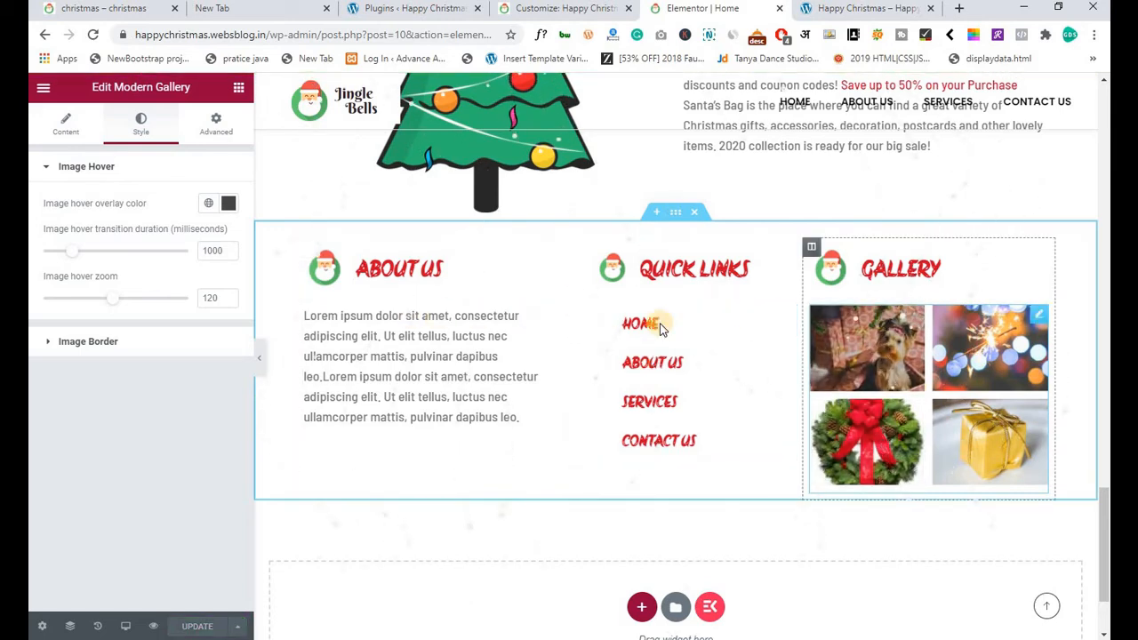
Give the ABOUT US paragraph in the first footer column a 4% top margin and save the page.
right_click(356, 346)
click(373, 370)
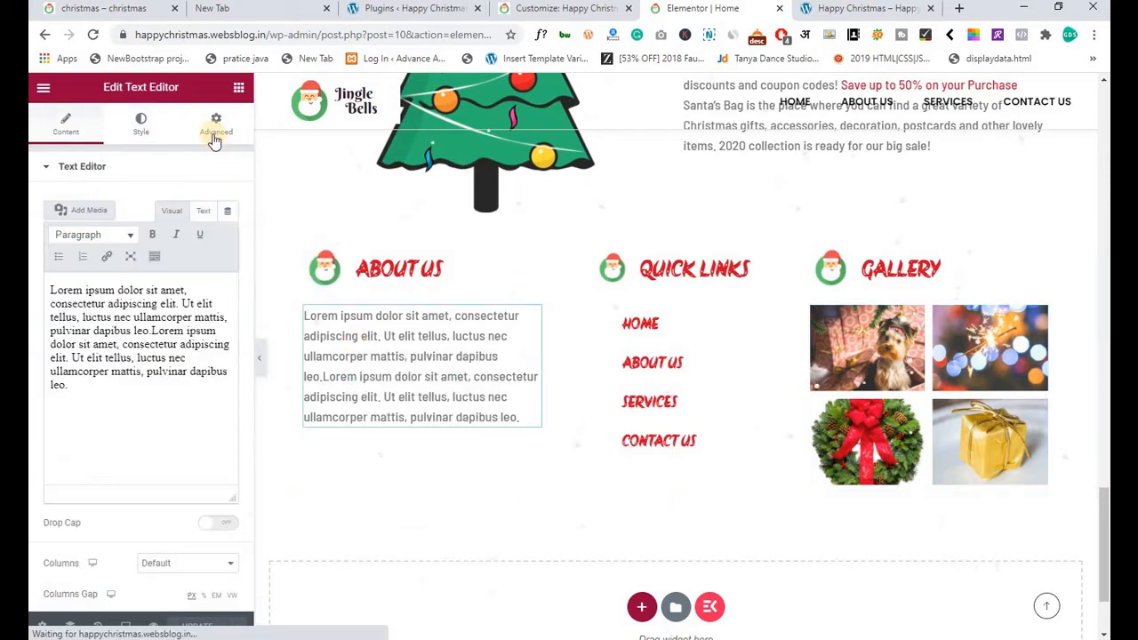
click(216, 125)
click(217, 217)
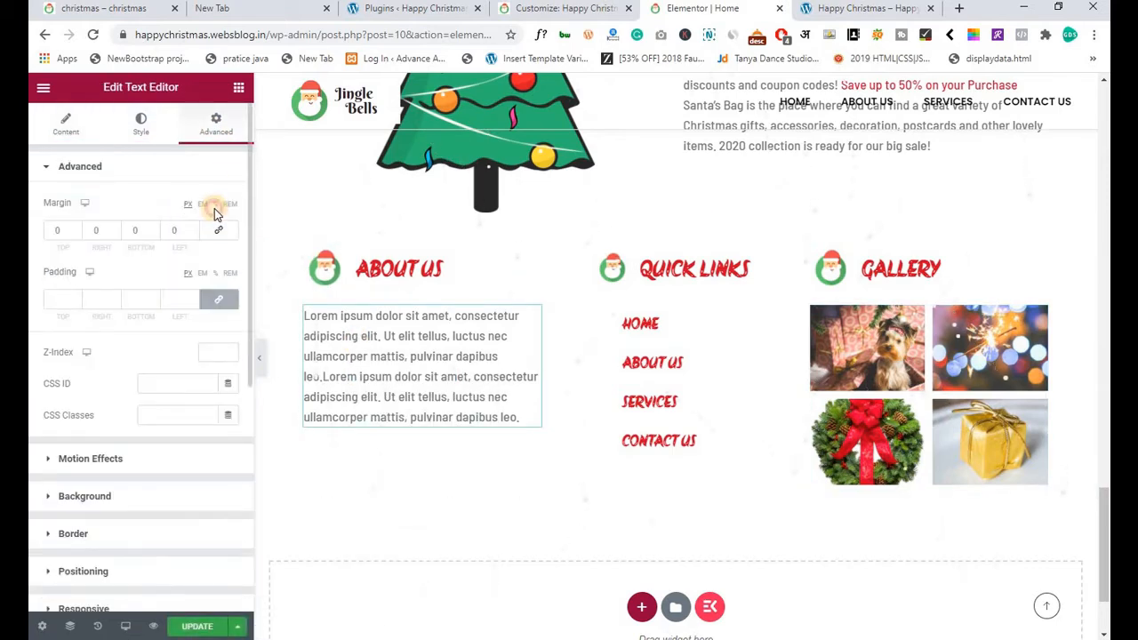
text(8)
click(75, 228)
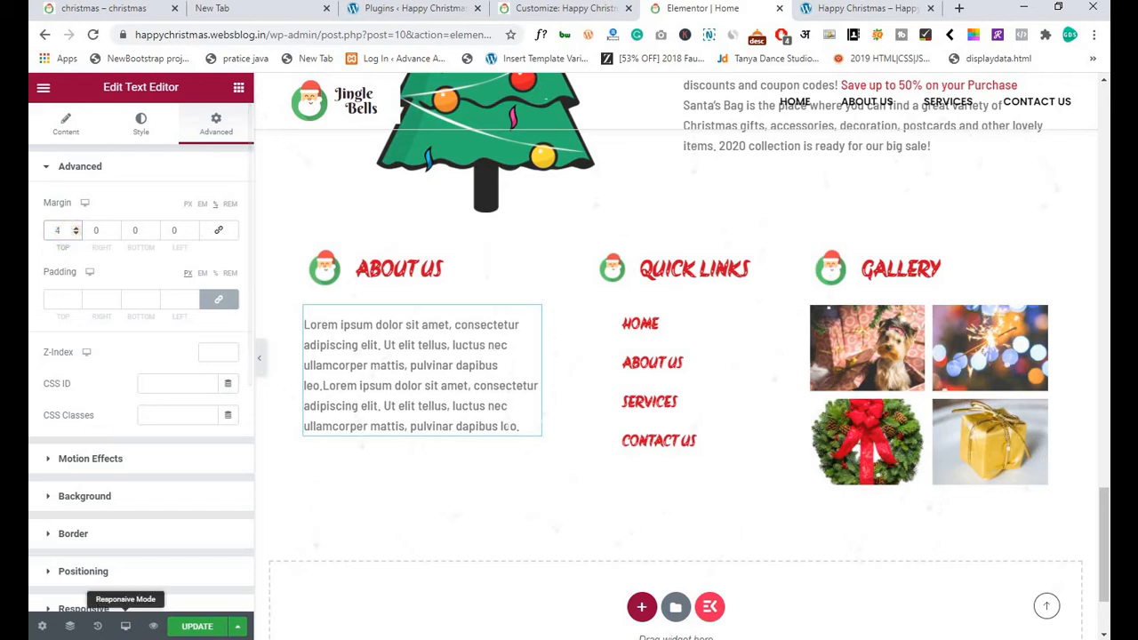
click(188, 629)
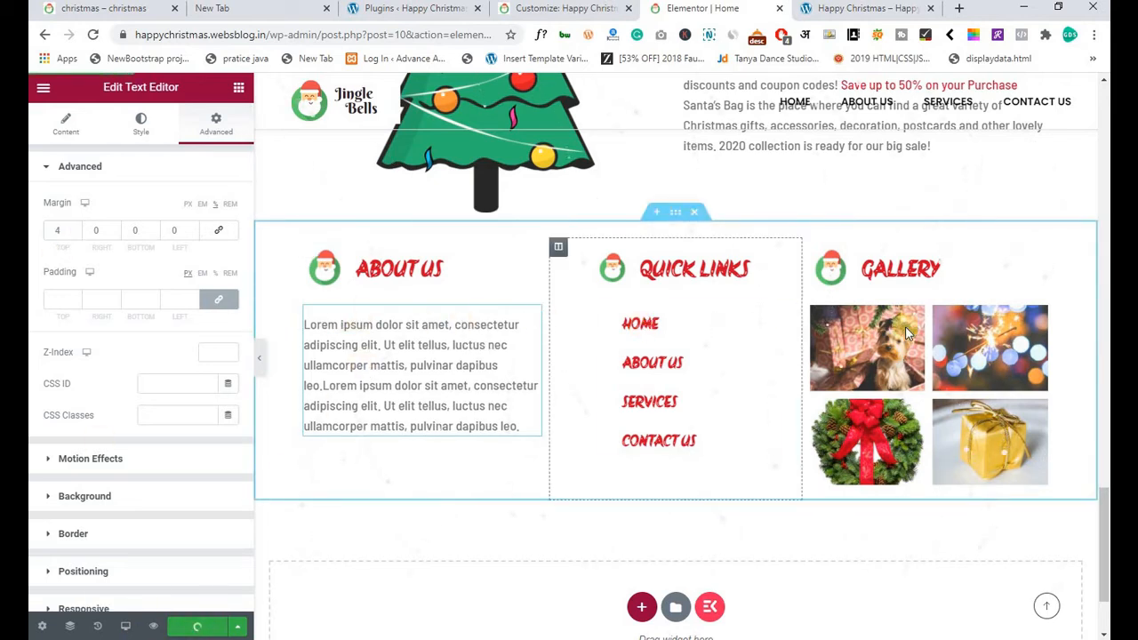
Reload the live Happy Christmas page and examine it from the banner down to the three-column footer.
click(824, 10)
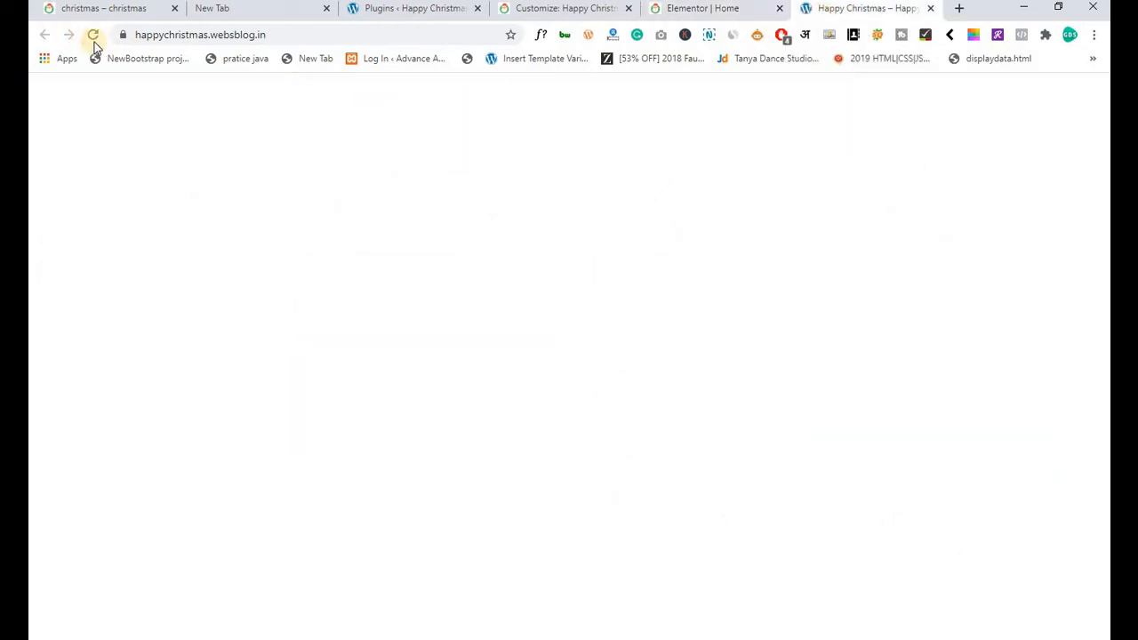
click(92, 36)
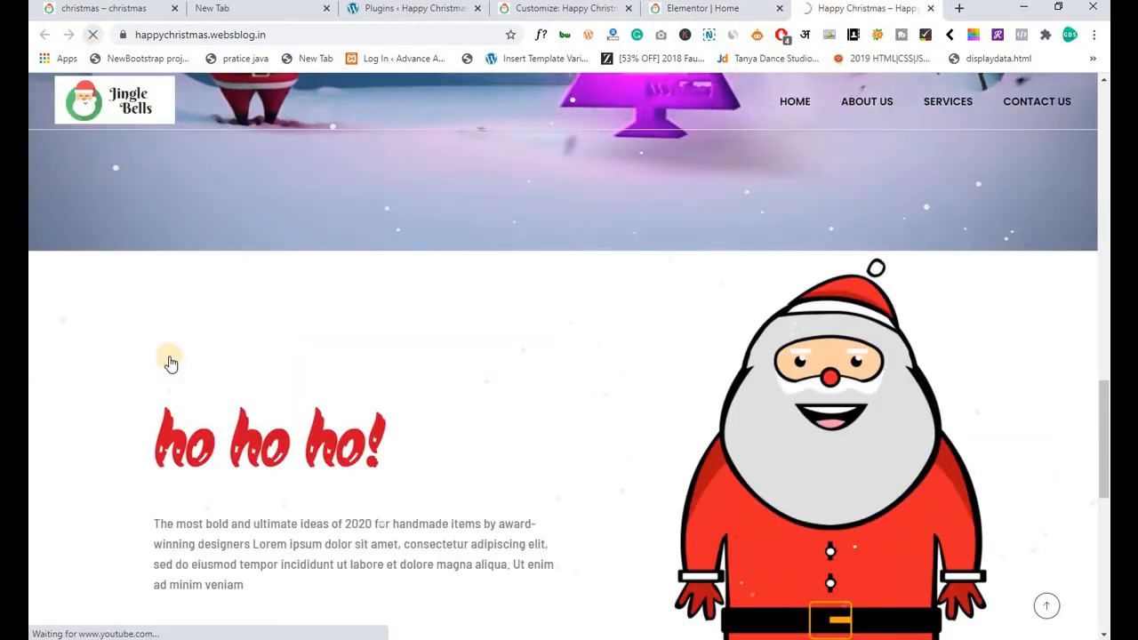
scroll(171, 363, up, 10)
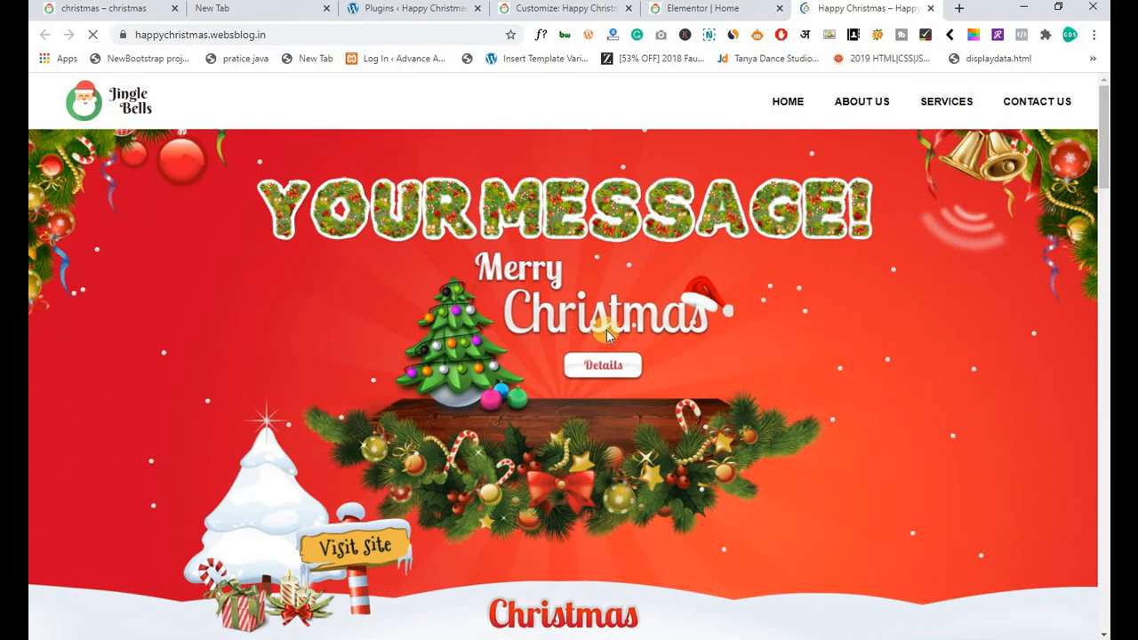
scroll(142, 328, down, 6)
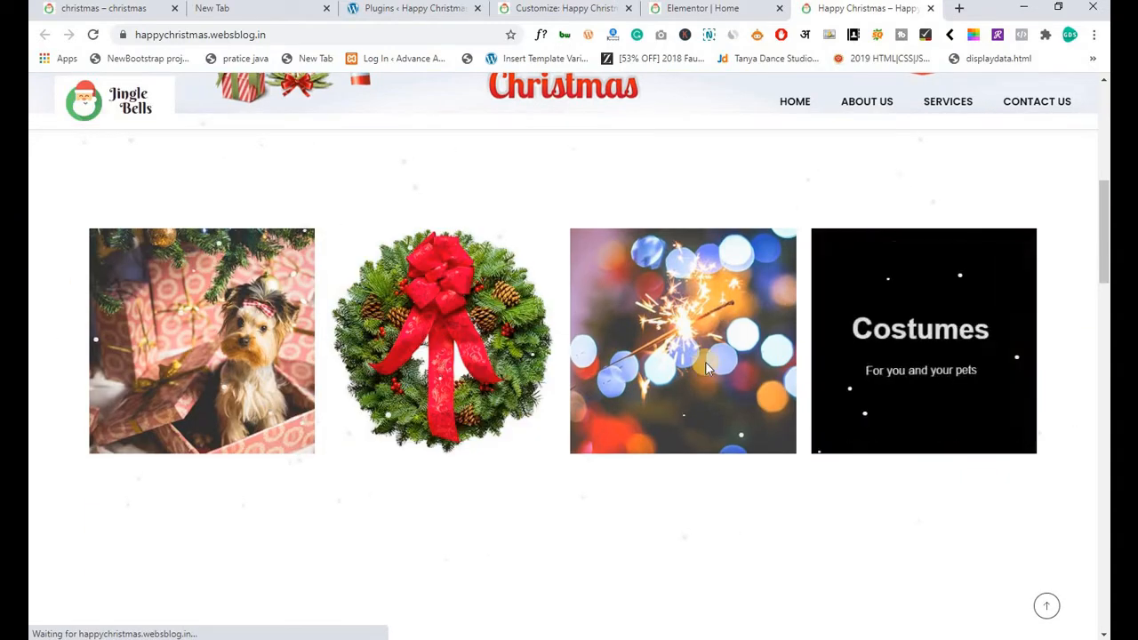
scroll(294, 325, down, 6)
scroll(52, 321, up, 1)
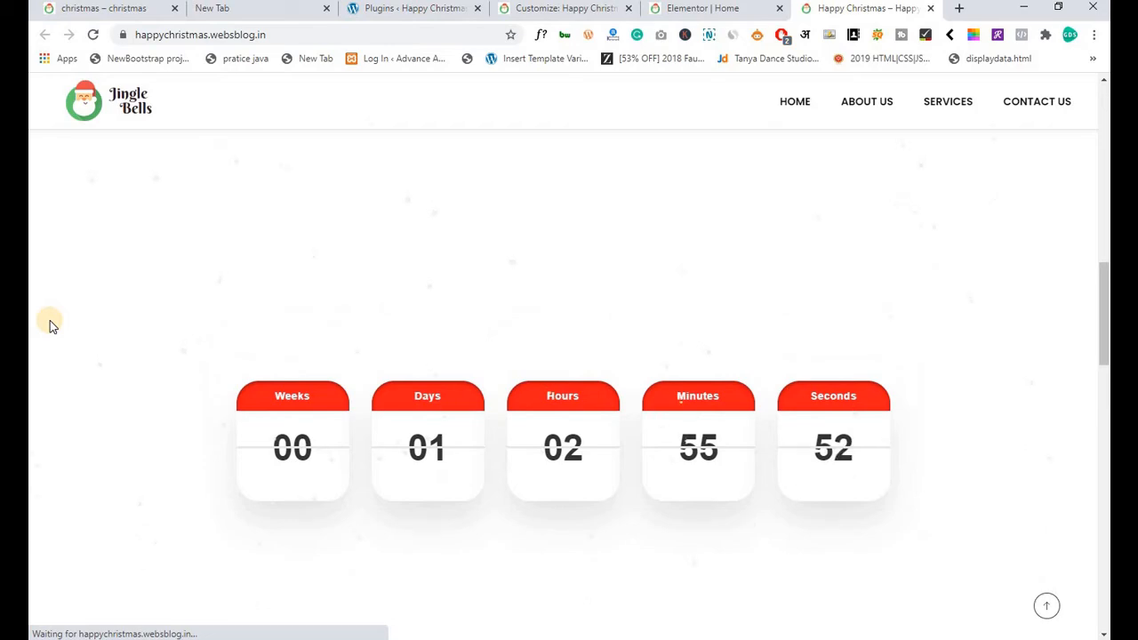
scroll(50, 322, down, 8)
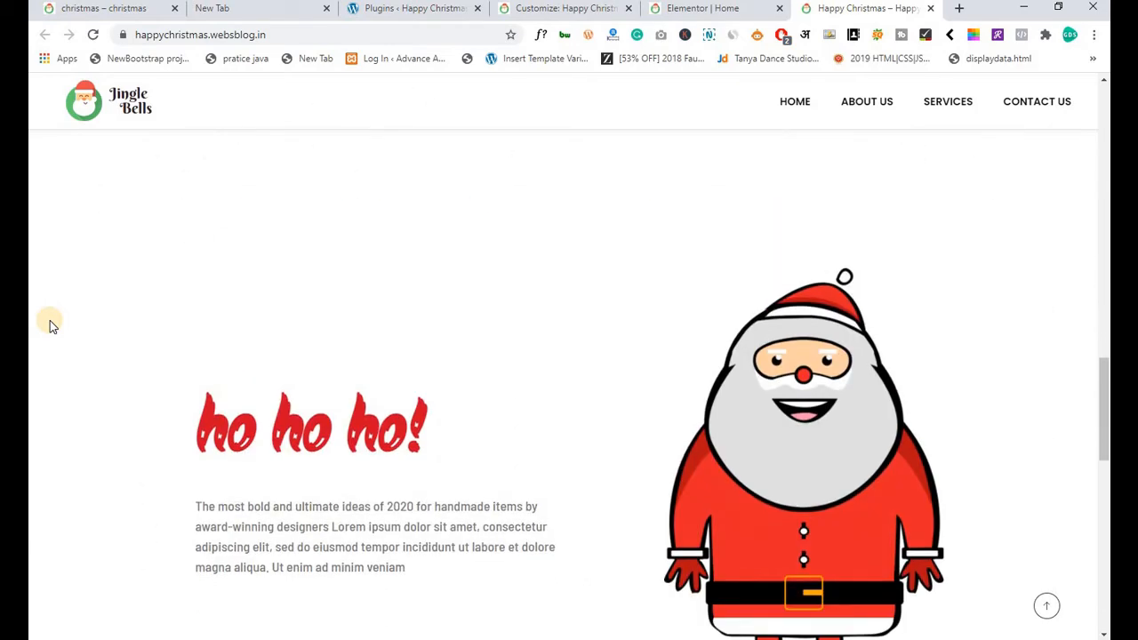
scroll(50, 323, up, 10)
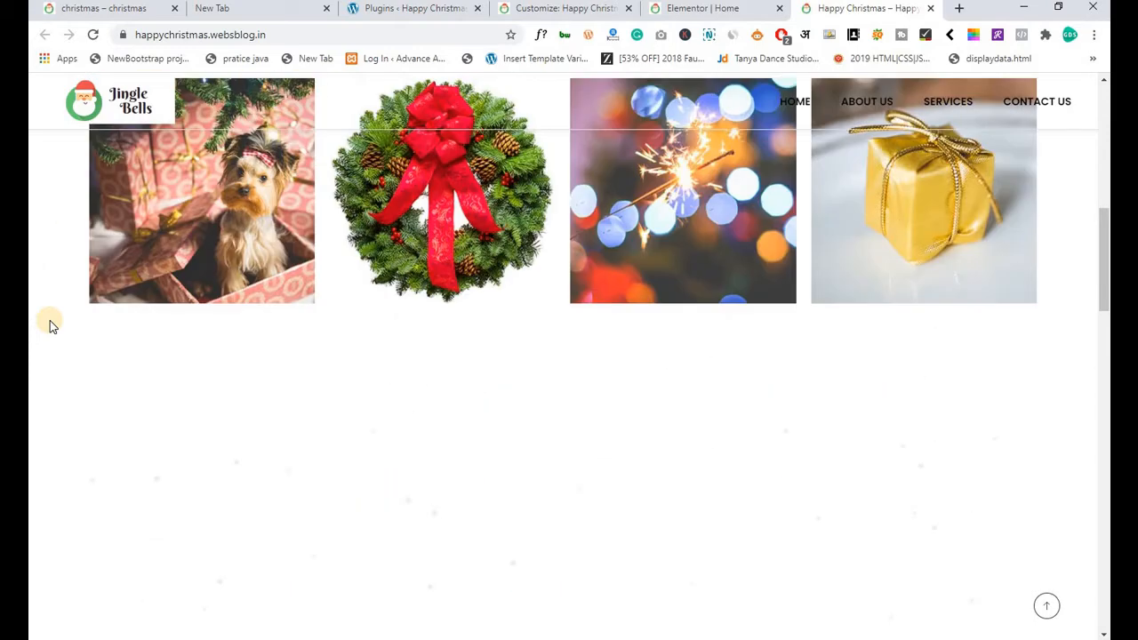
scroll(50, 324, down, 3)
scroll(152, 315, down, 10)
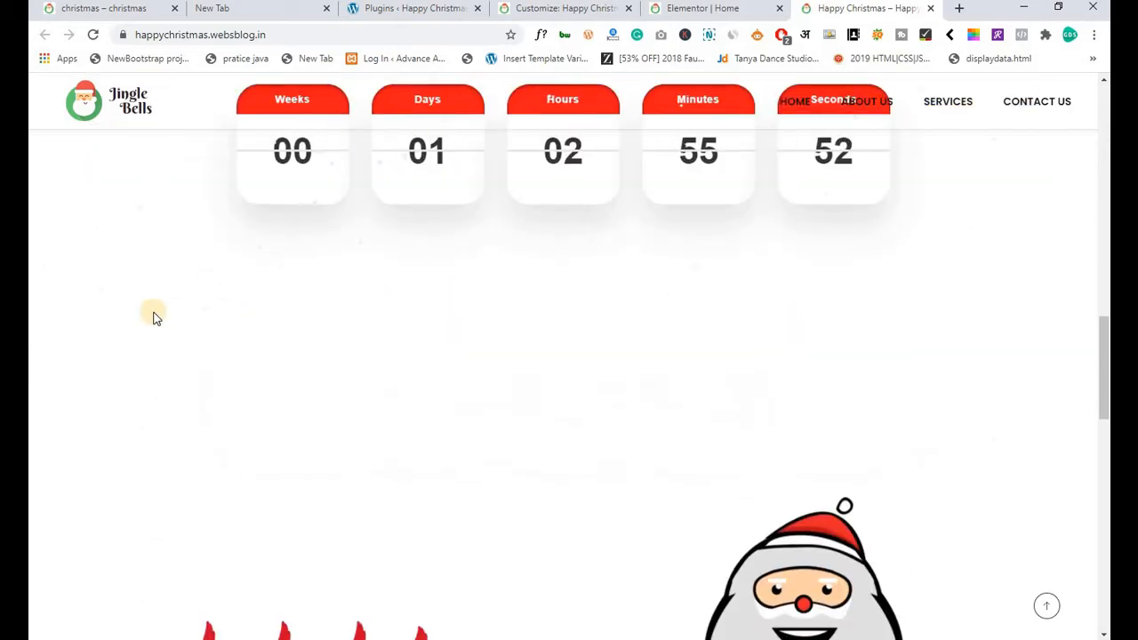
scroll(332, 325, down, 4)
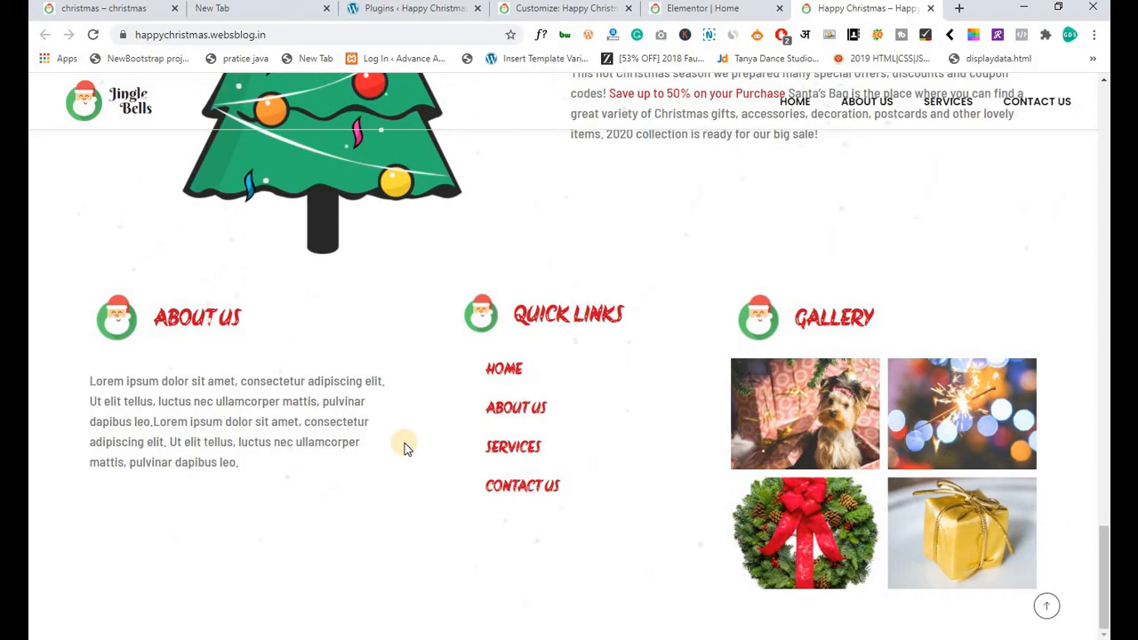
scroll(405, 443, up, 15)
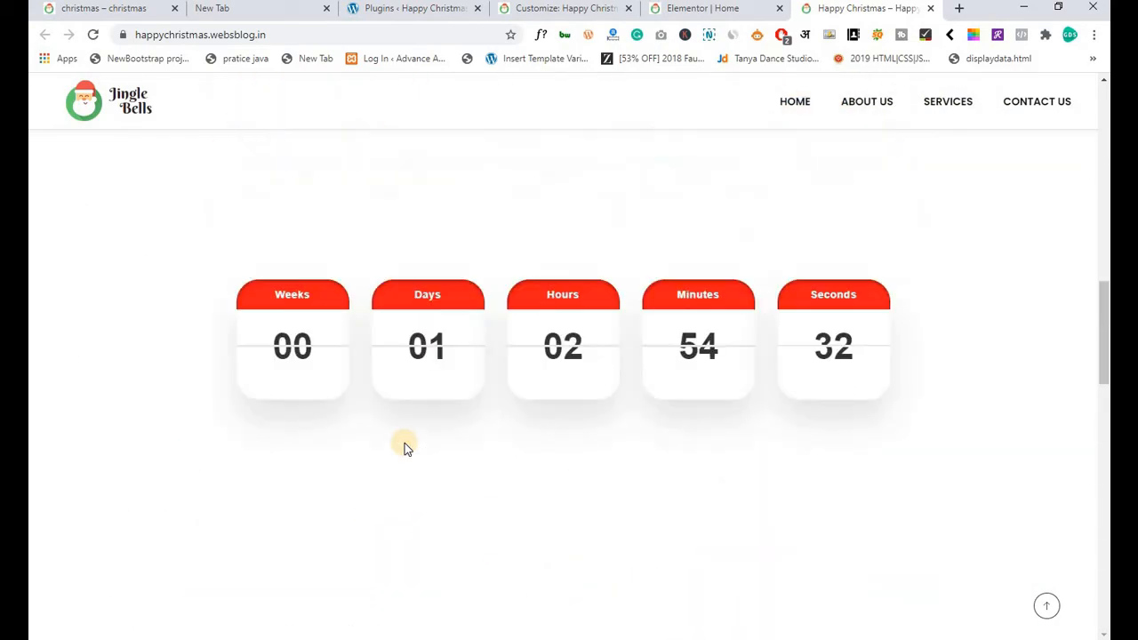
scroll(404, 442, up, 10)
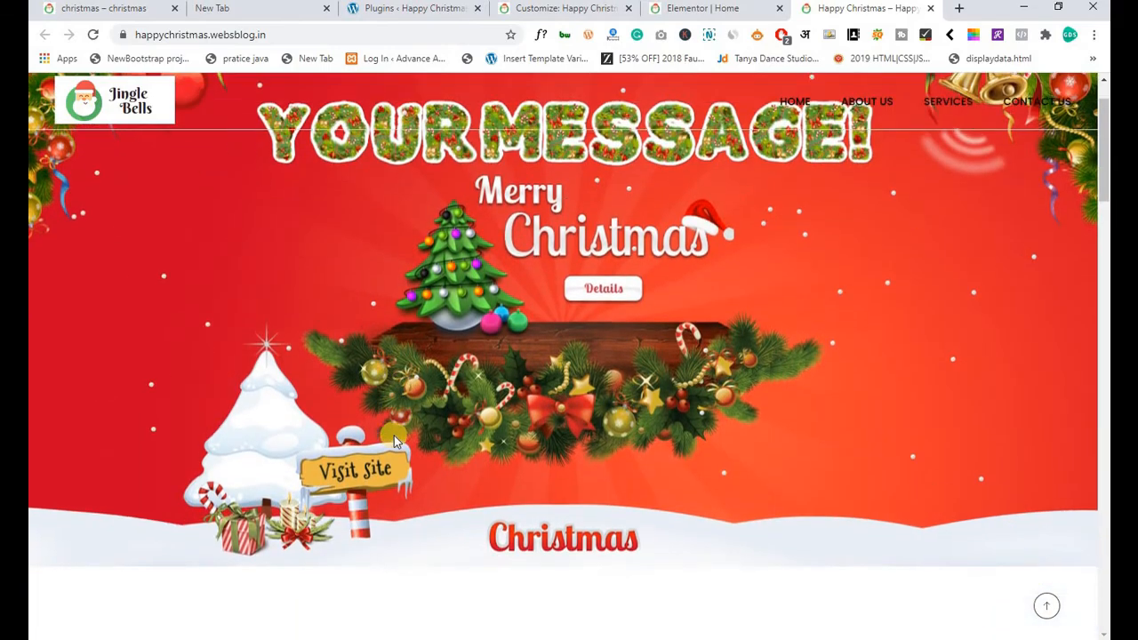
scroll(394, 435, down, 5)
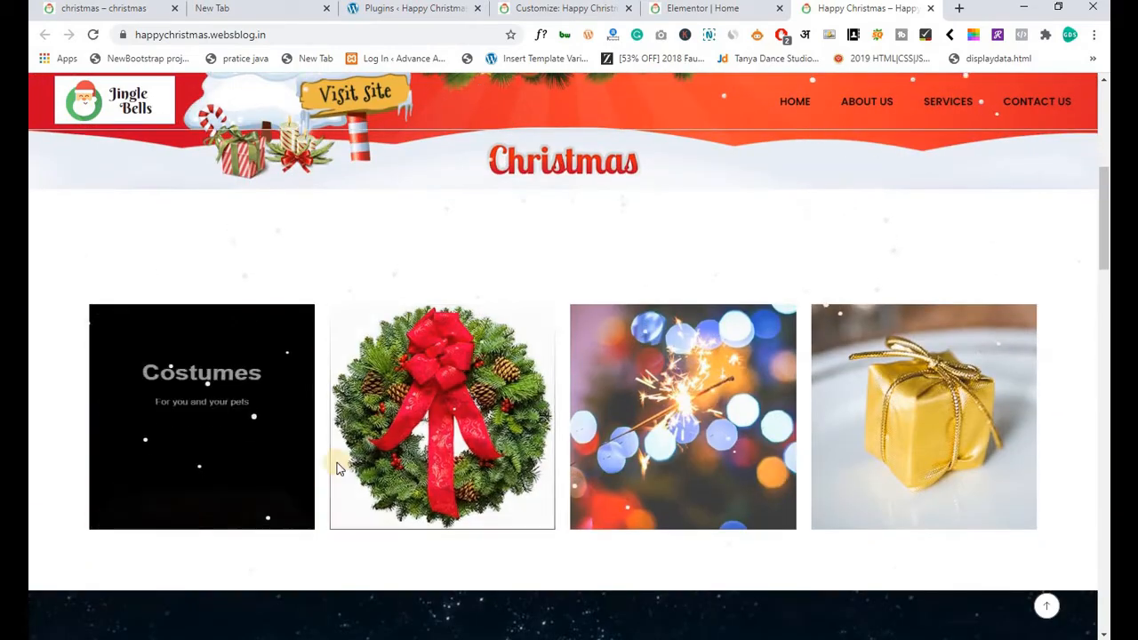
scroll(875, 465, down, 9)
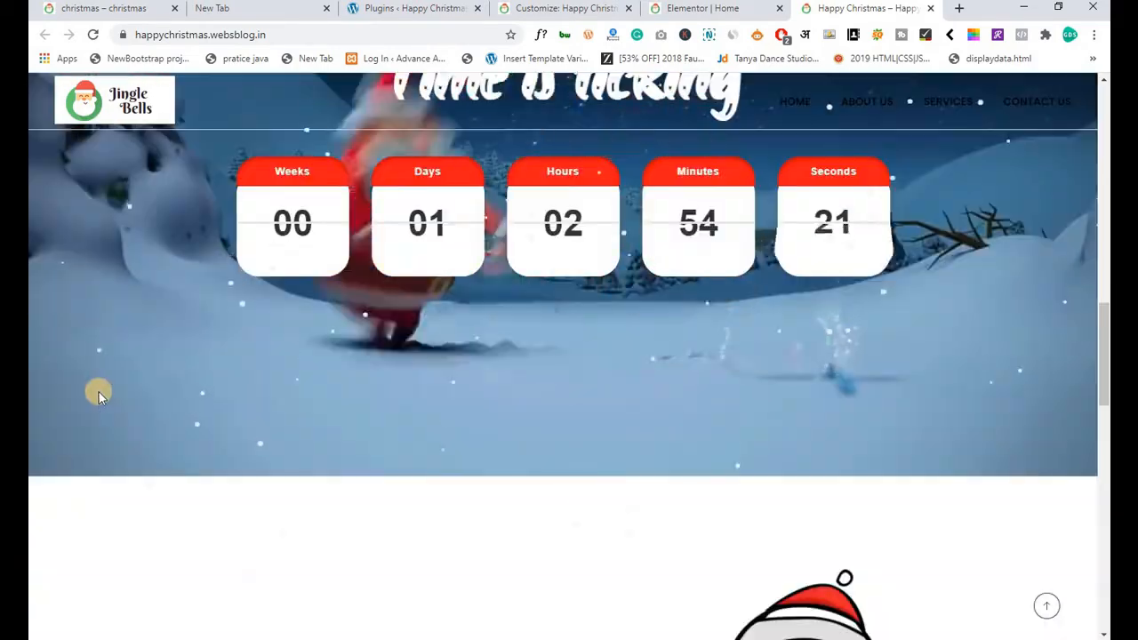
scroll(99, 392, down, 10)
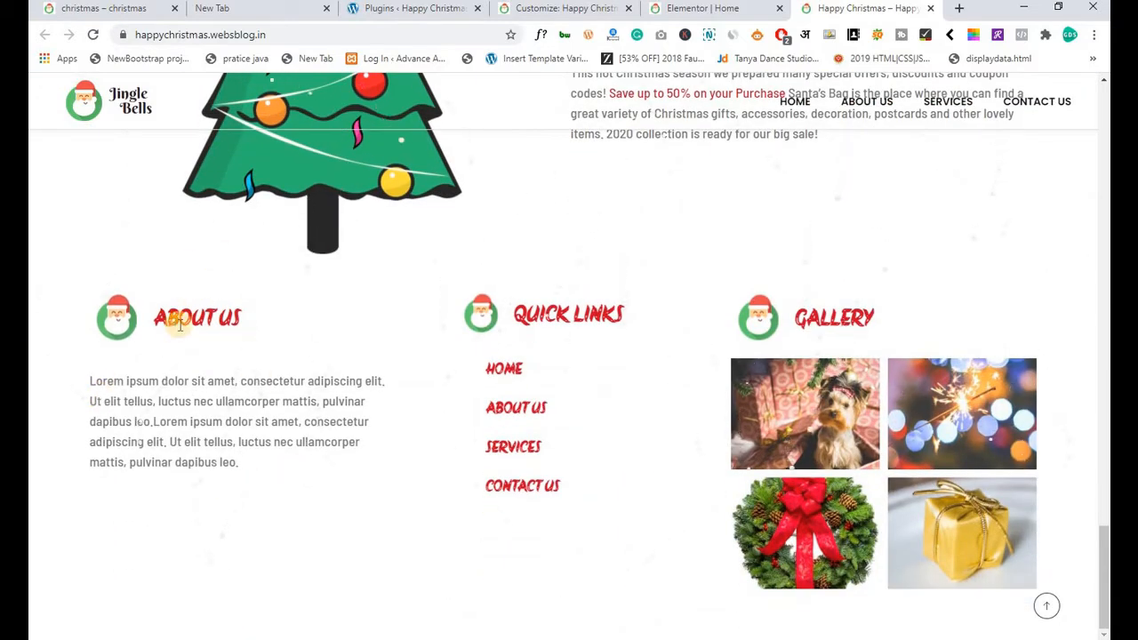
Compare with the footer on the reference Christmas site, including the garland strips around its columns.
click(114, 9)
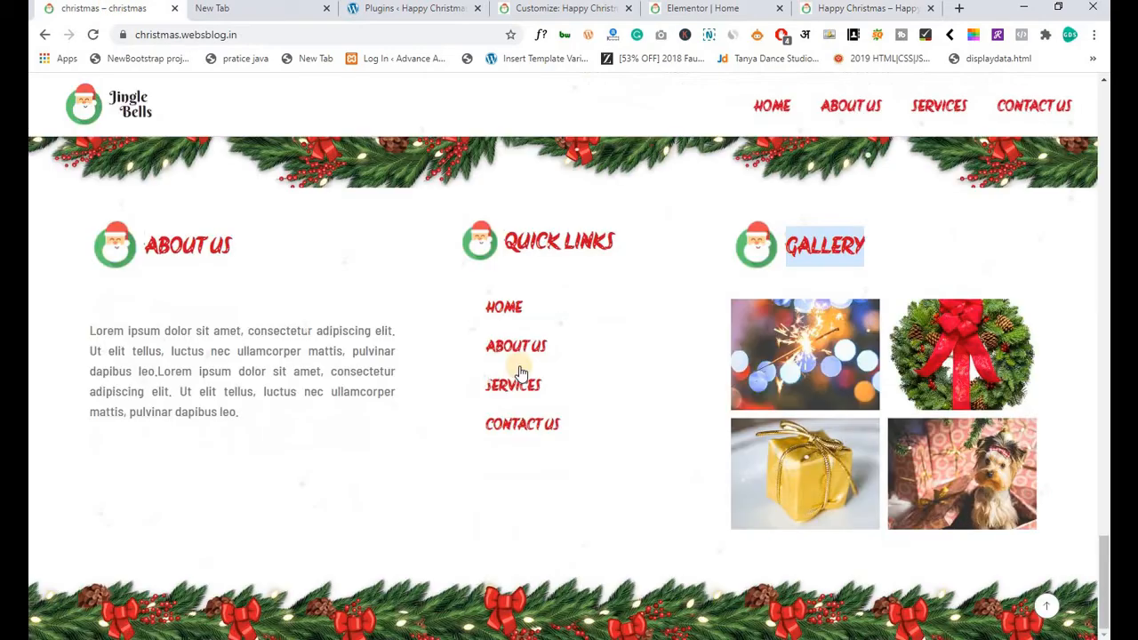
scroll(330, 330, up, 2)
scroll(376, 327, down, 2)
Back in the Elementor editor, add a single-column section above the footer columns and stretch it to full width.
click(716, 11)
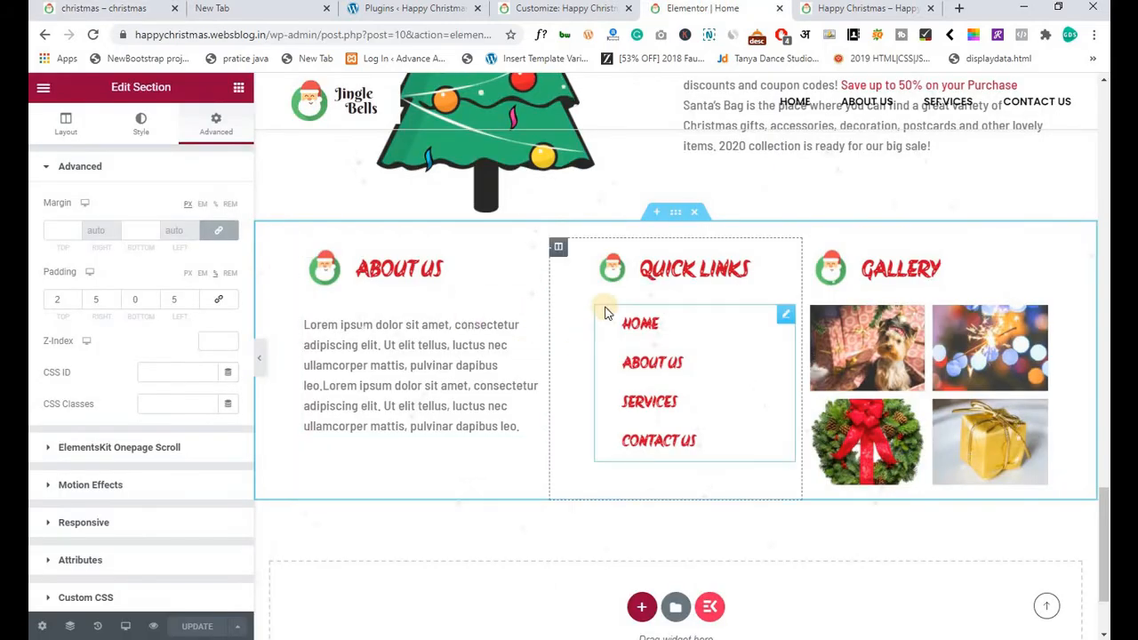
click(652, 216)
click(640, 287)
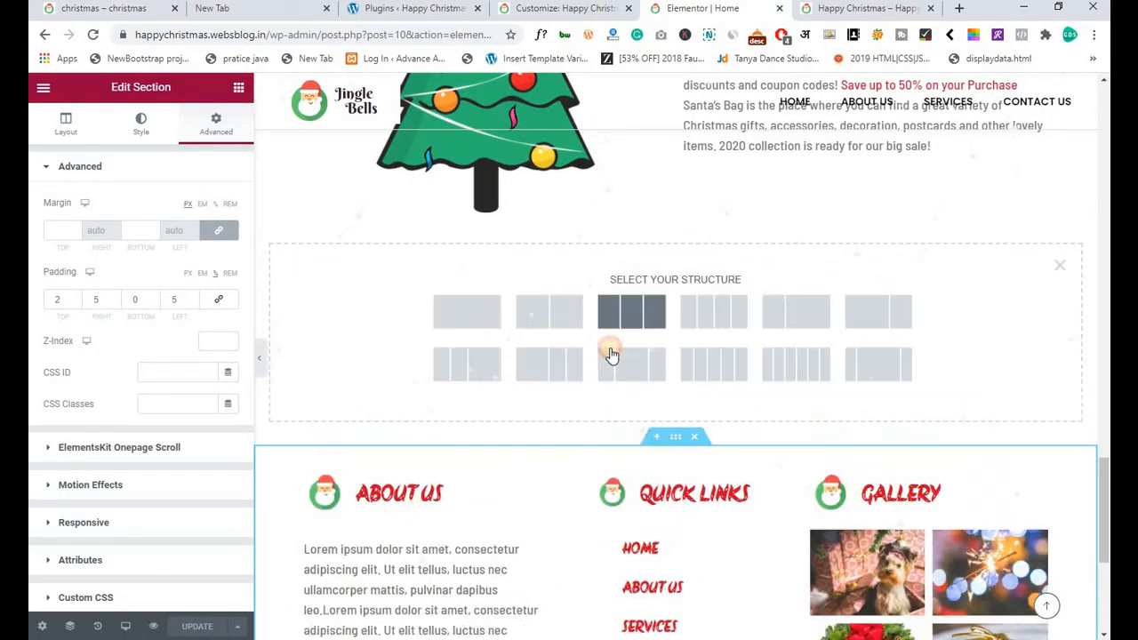
click(467, 312)
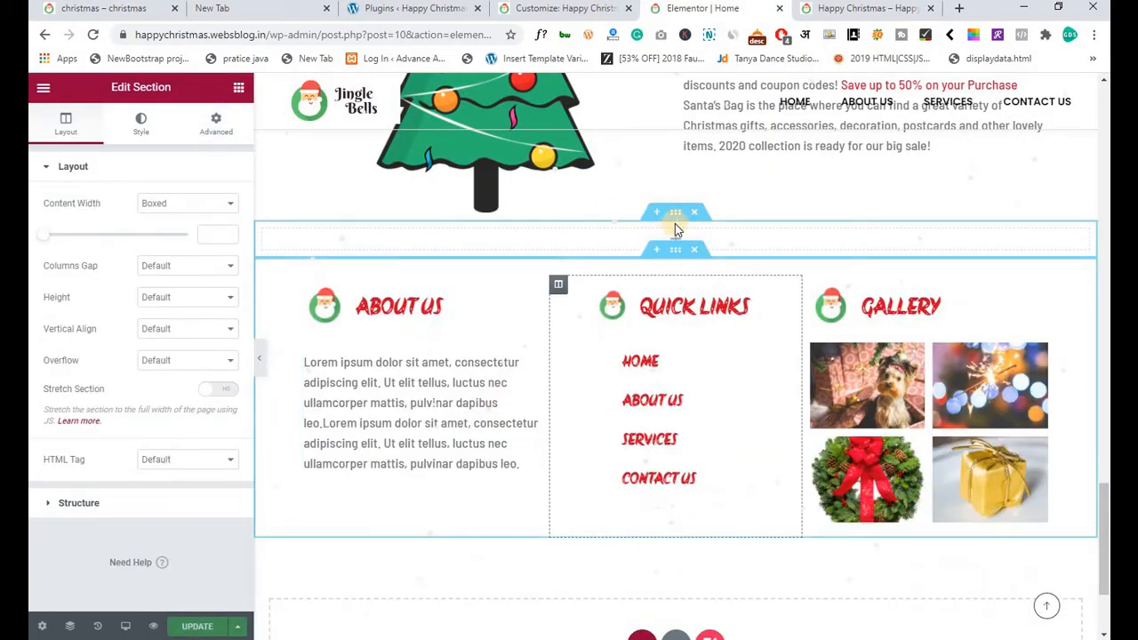
right_click(675, 222)
click(218, 389)
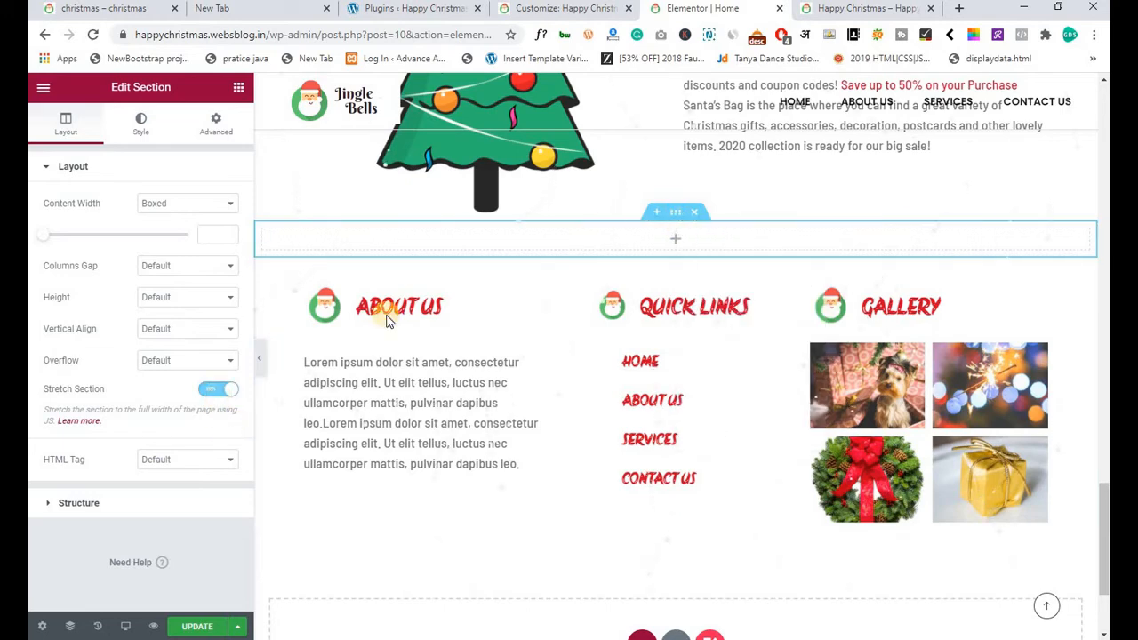
Give the new section a classic background using the garland image top.png from the media library.
right_click(673, 223)
click(693, 231)
click(140, 124)
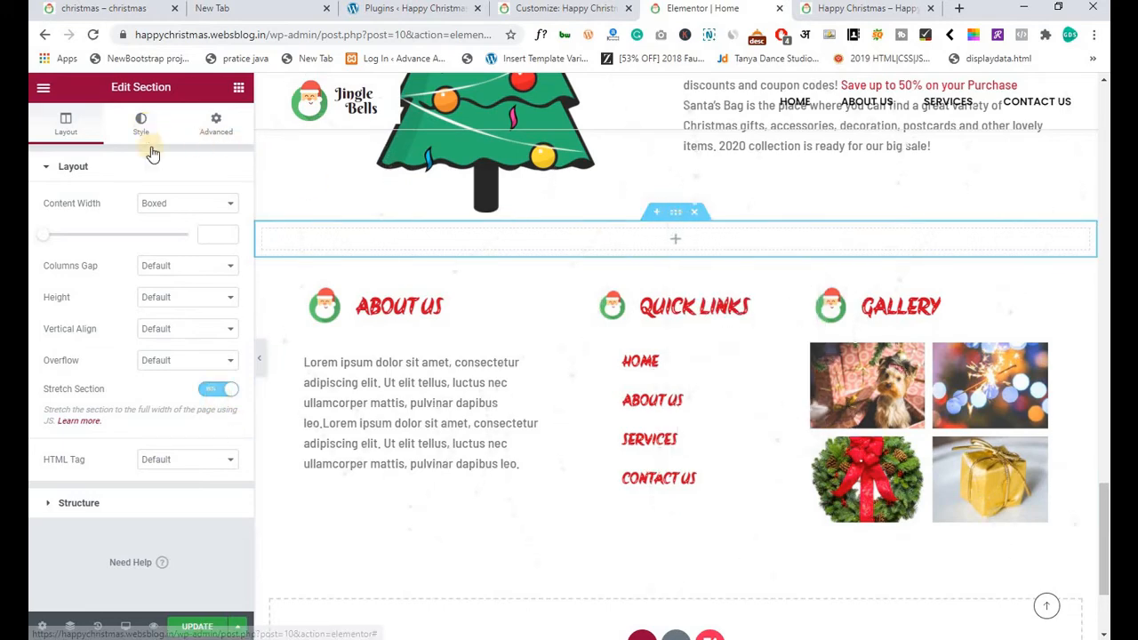
click(168, 235)
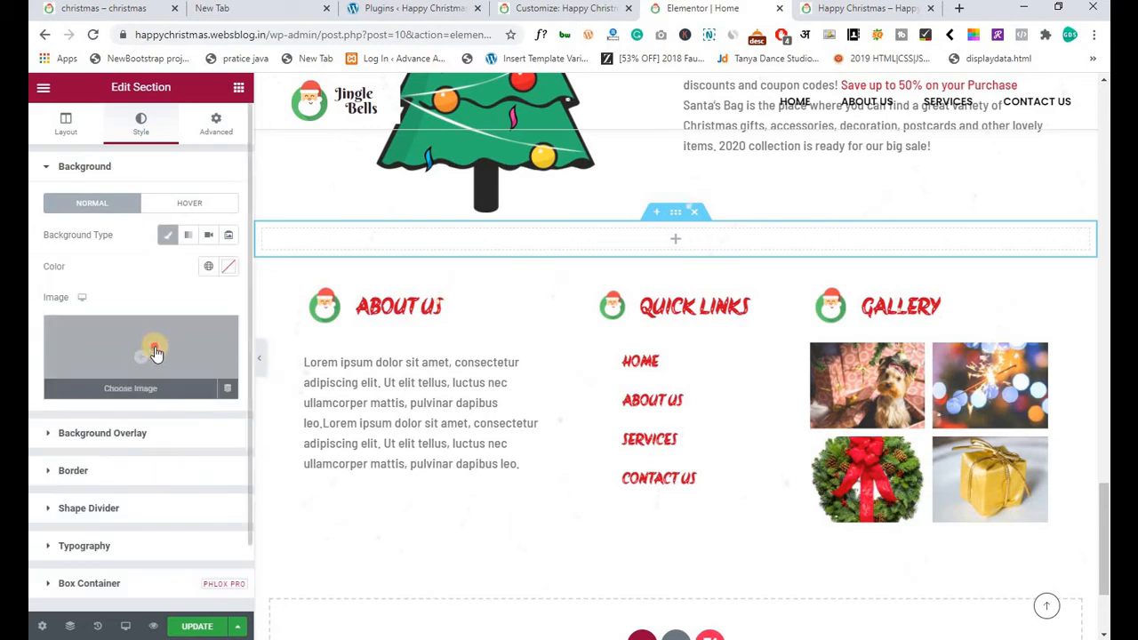
click(155, 346)
click(192, 391)
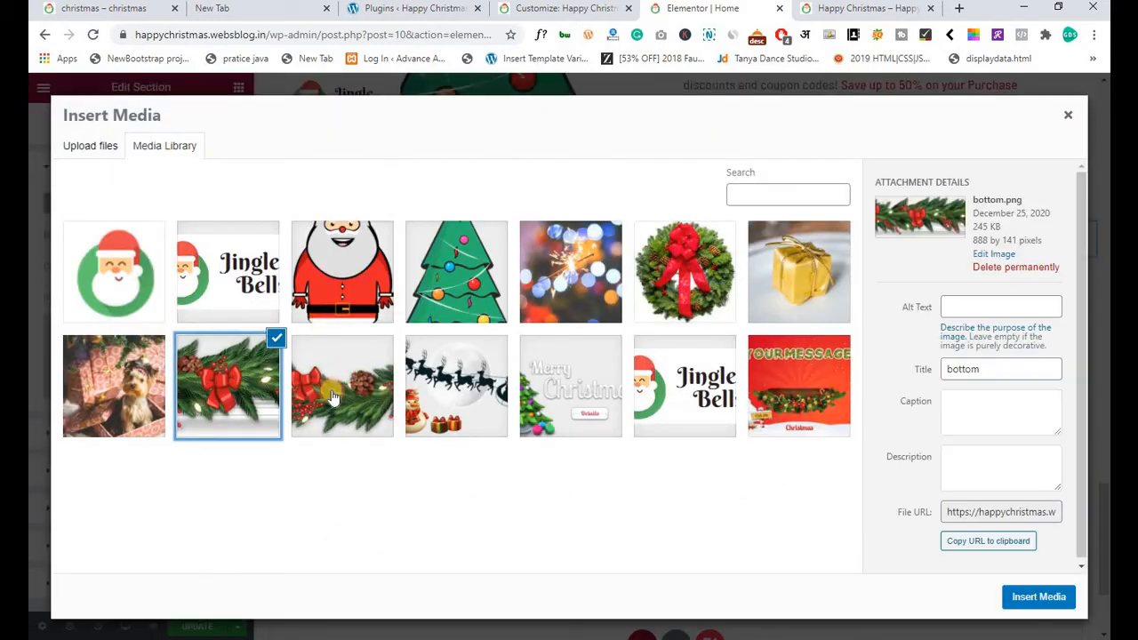
click(338, 398)
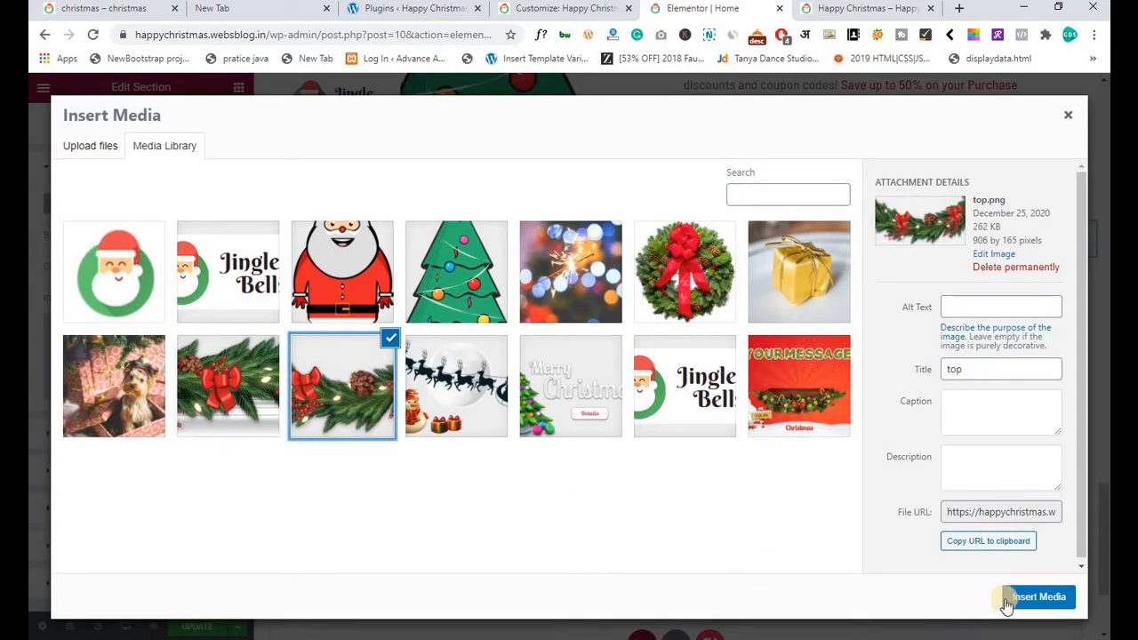
click(1031, 596)
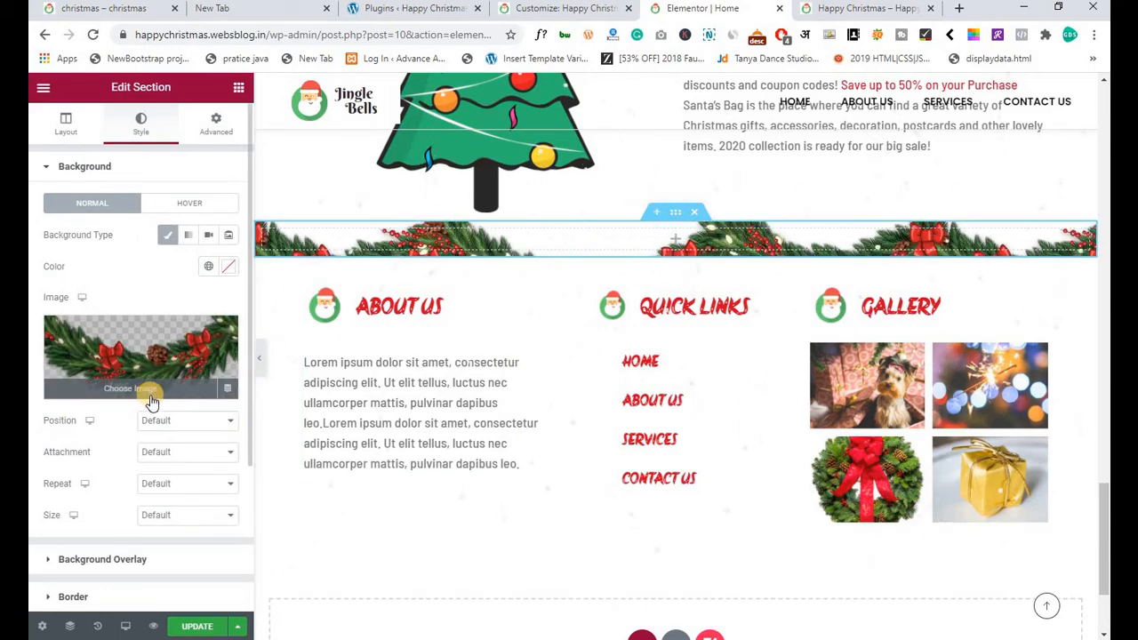
Unlink the garland section's padding values, set top and bottom padding to 5%, and save the page.
click(205, 142)
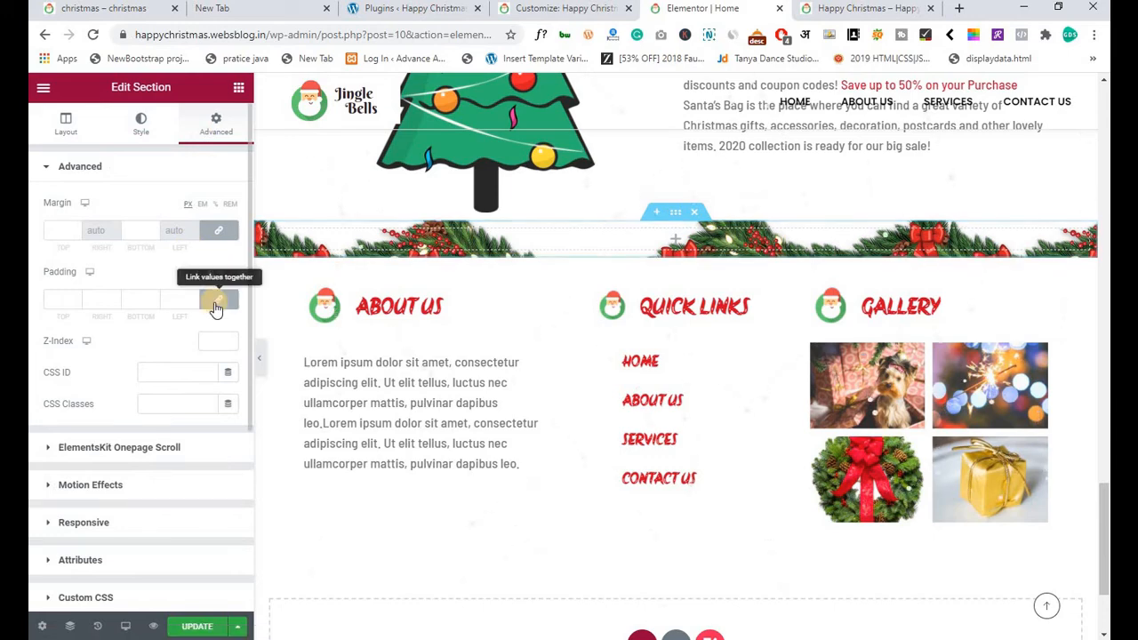
click(218, 299)
click(51, 302)
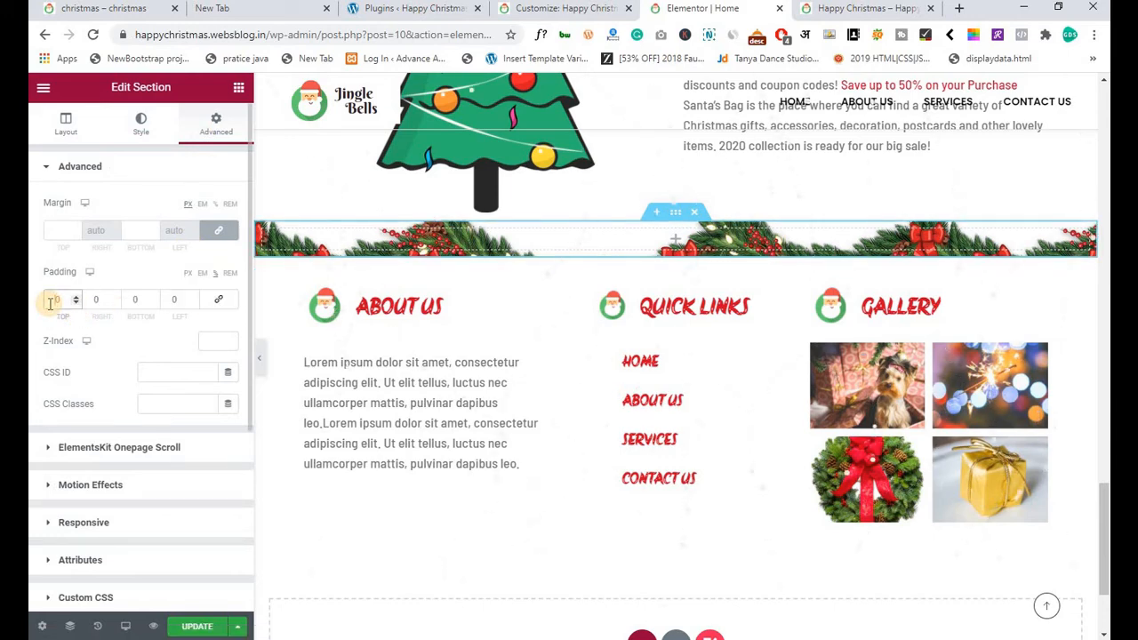
key(Up)
key(Up)
key(Up)
key(Up)
key(Up)
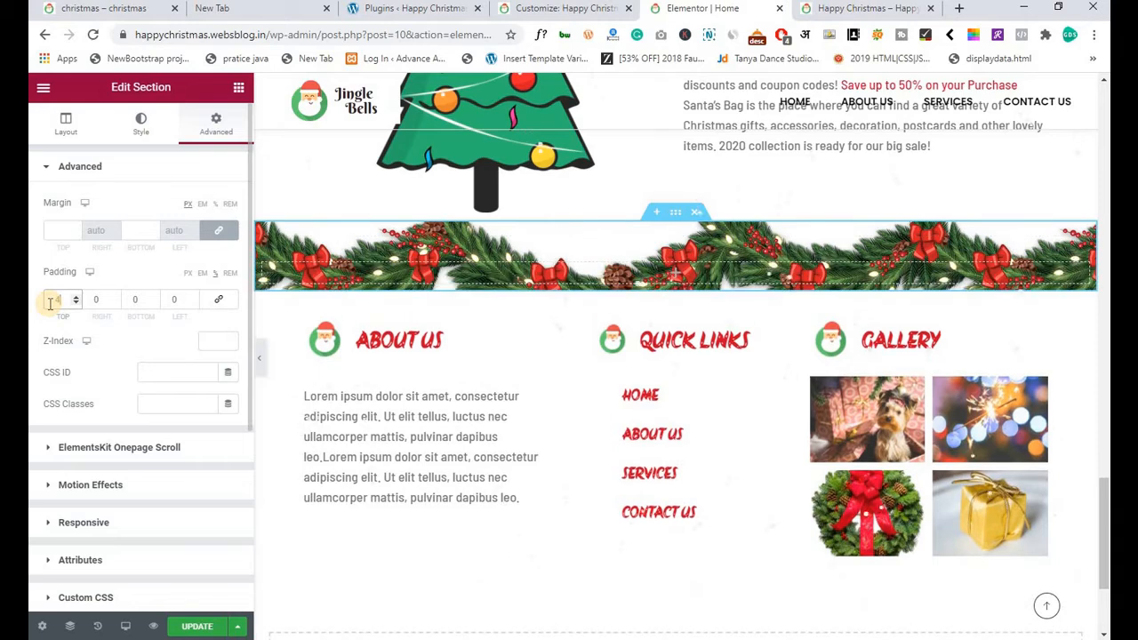
key(Up)
key(Up)
key(Up)
key(Up)
key(Up)
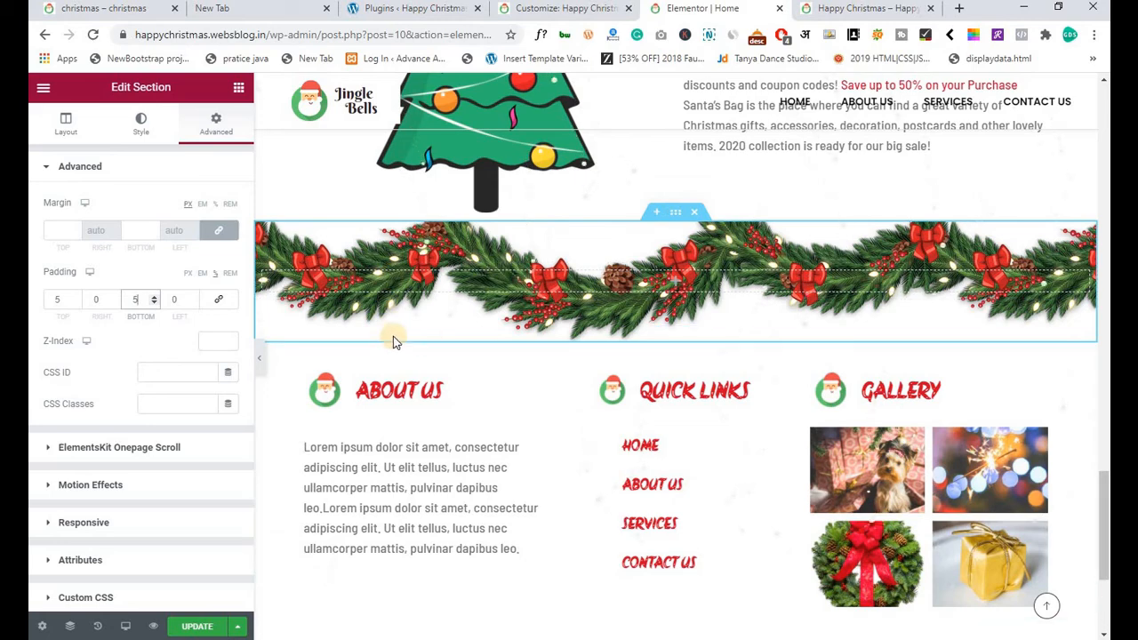
click(195, 627)
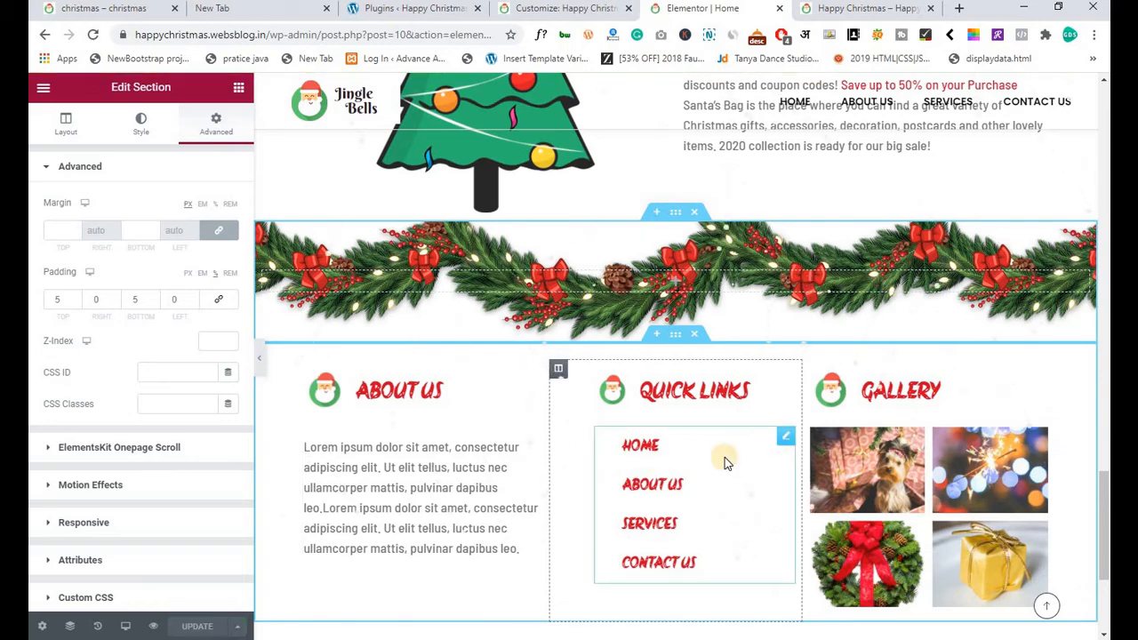
Set the Quick Links column's left margin to 8% and save the page.
right_click(557, 381)
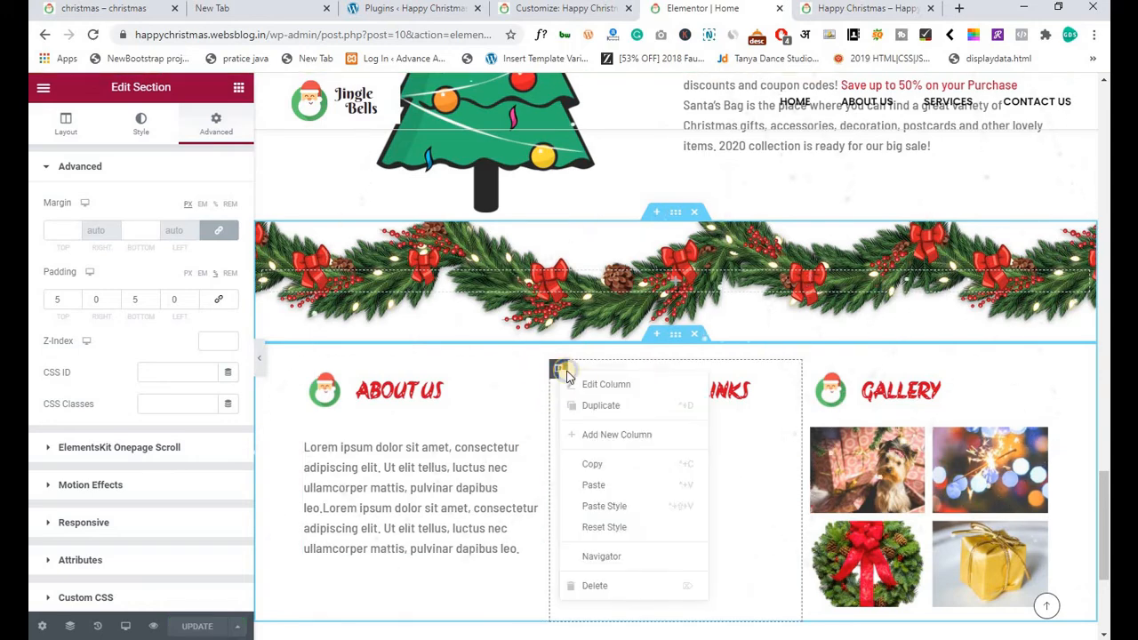
click(582, 382)
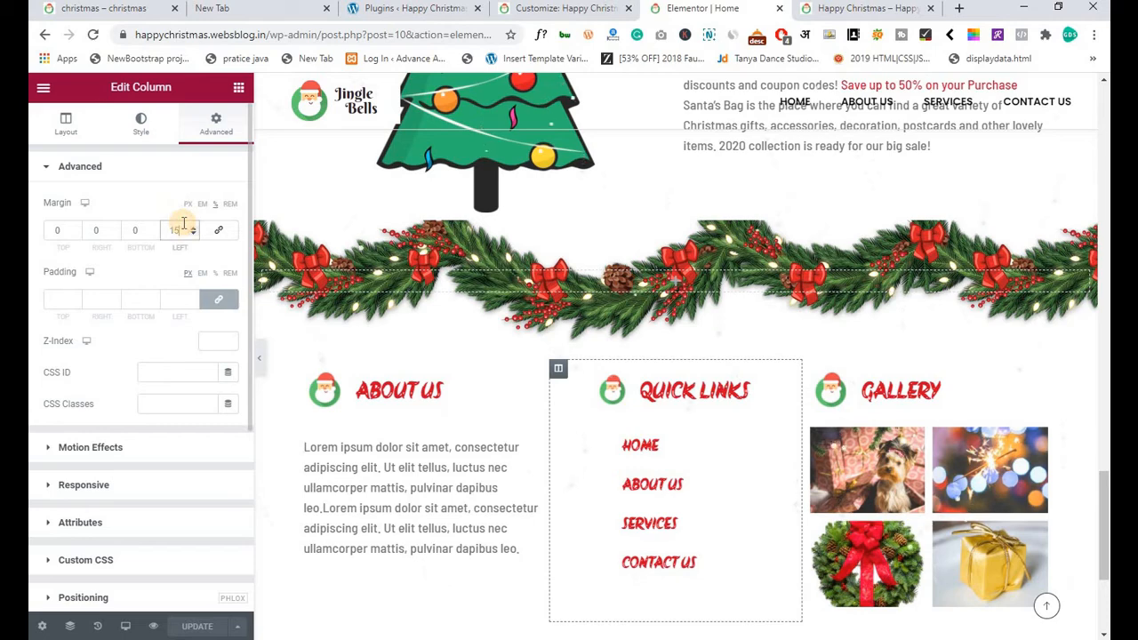
key(Down)
key(Down)
key(Down)
key(Down)
key(Down)
key(Down)
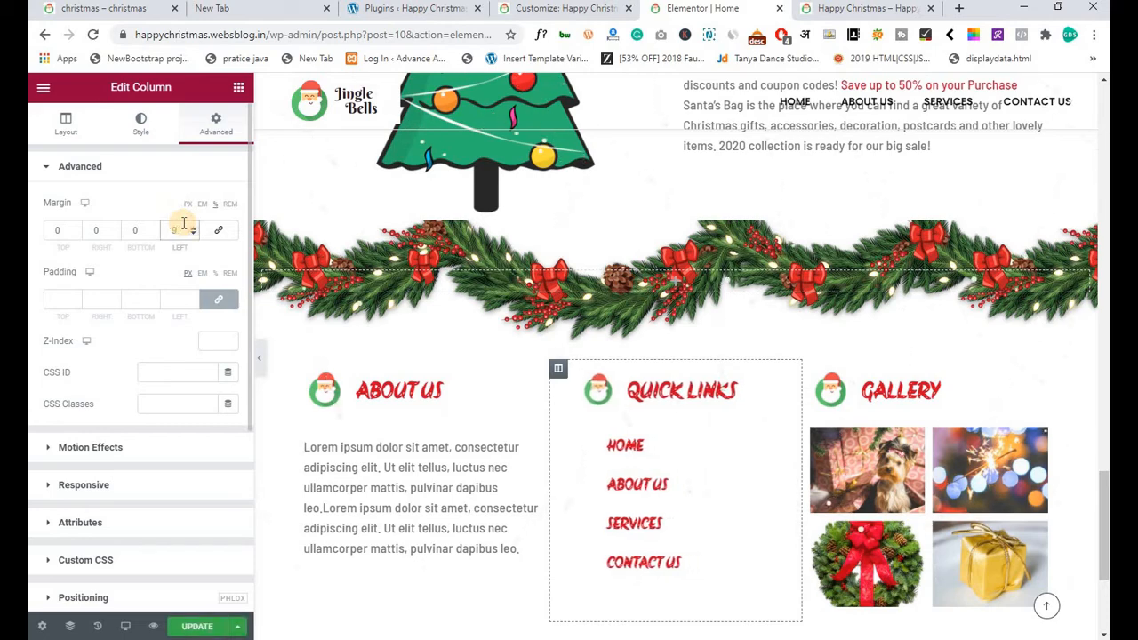
key(Down)
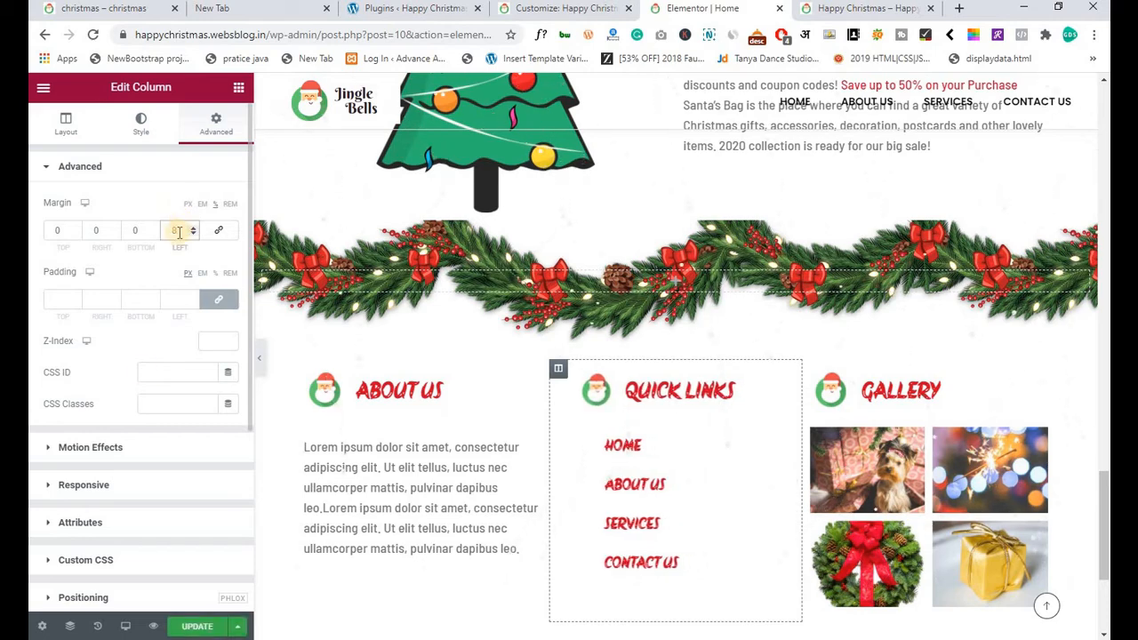
click(199, 627)
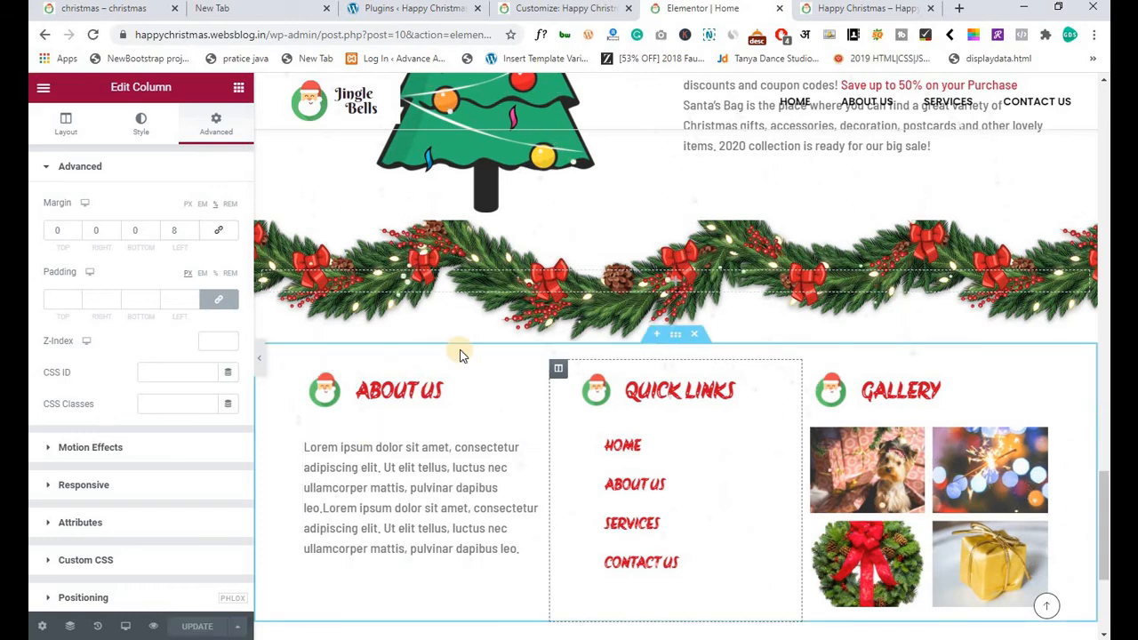
Add a single-column section below the footer columns and stretch it to full width.
scroll(459, 351, down, 3)
click(630, 475)
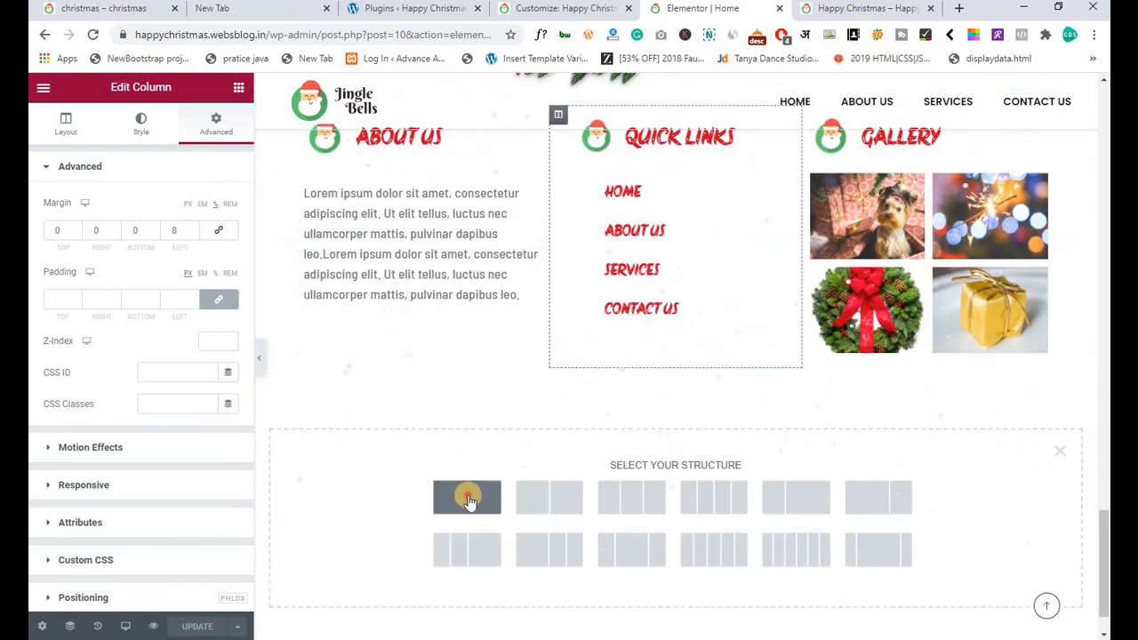
click(467, 495)
right_click(678, 366)
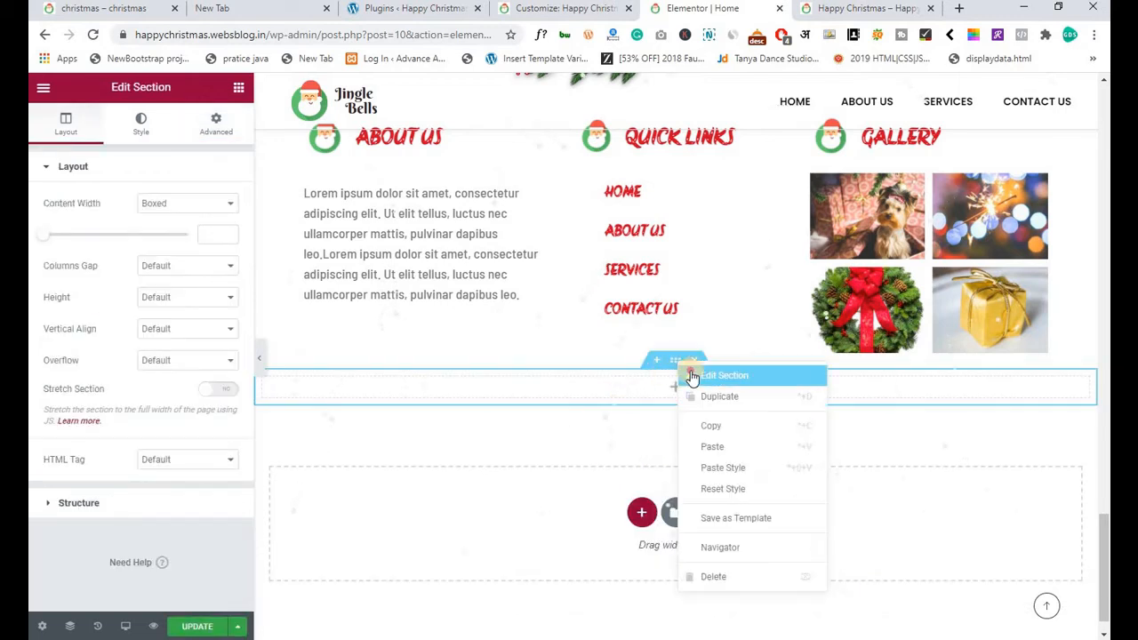
click(205, 383)
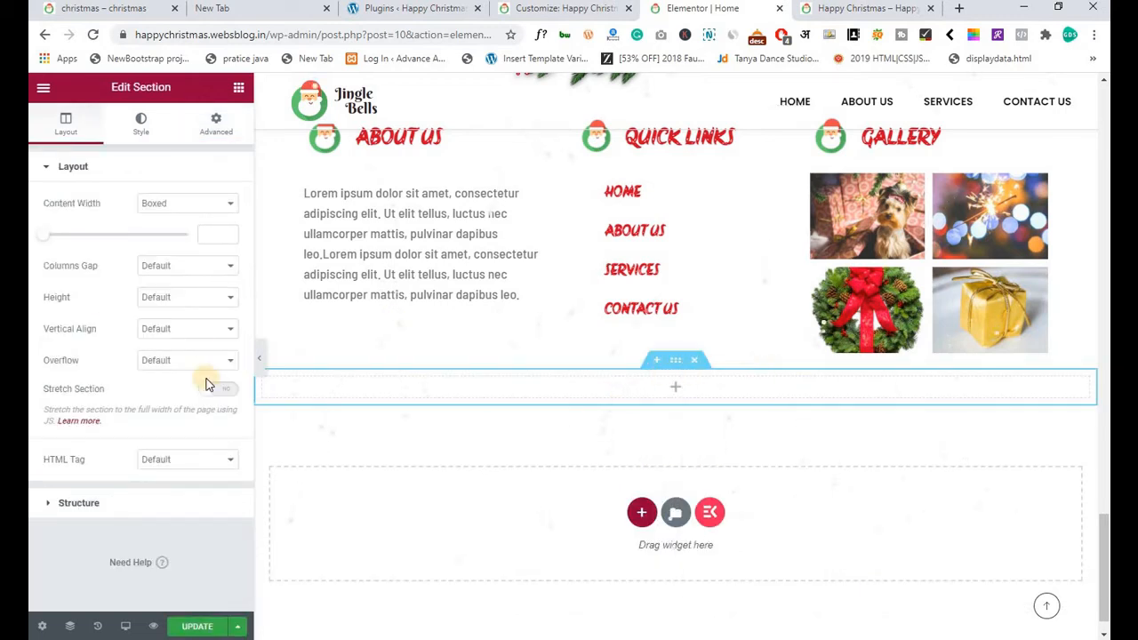
Give the new bottom section a classic background using the garland image bottom.png from the media library.
click(141, 124)
click(164, 236)
click(146, 351)
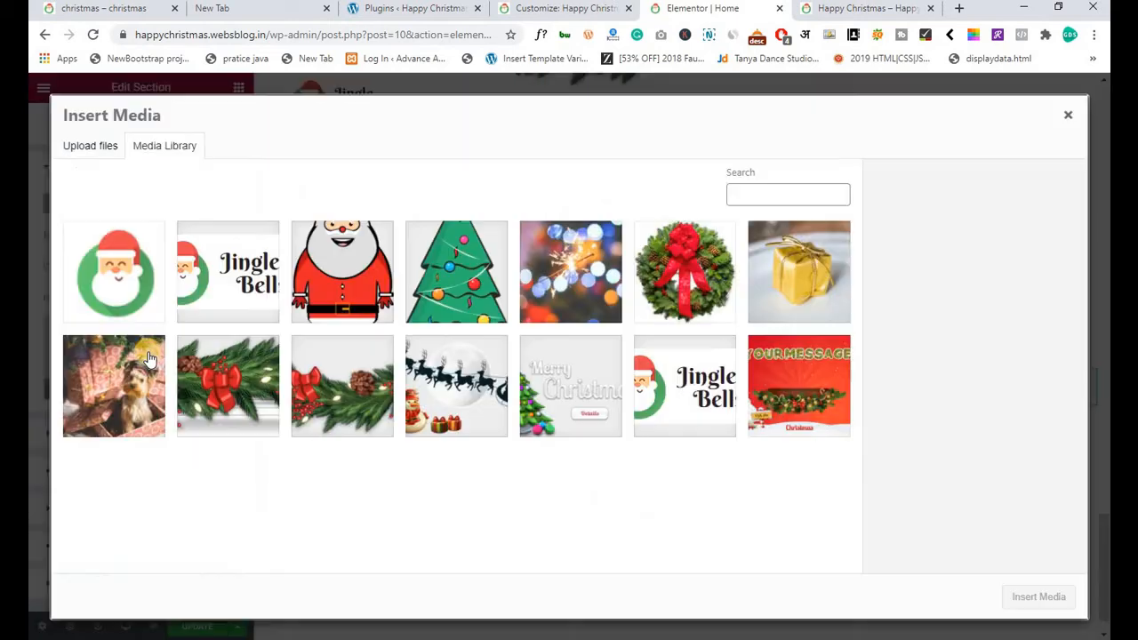
click(247, 411)
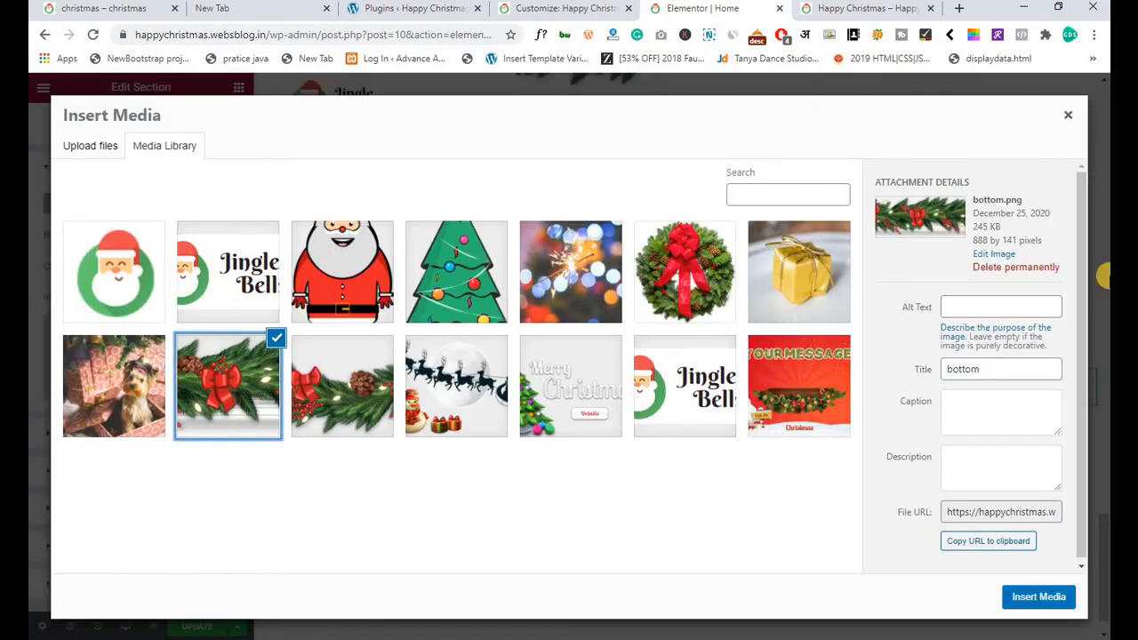
click(1039, 597)
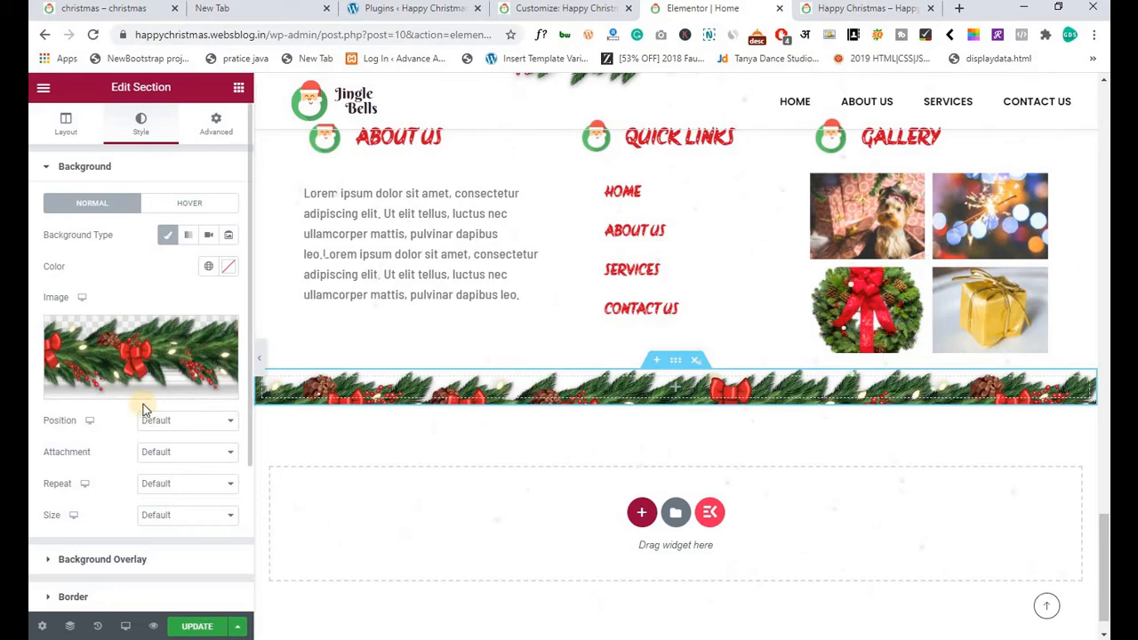
Unlink the bottom garland section's padding values, set its bottom padding to 6%, and save the page.
click(216, 124)
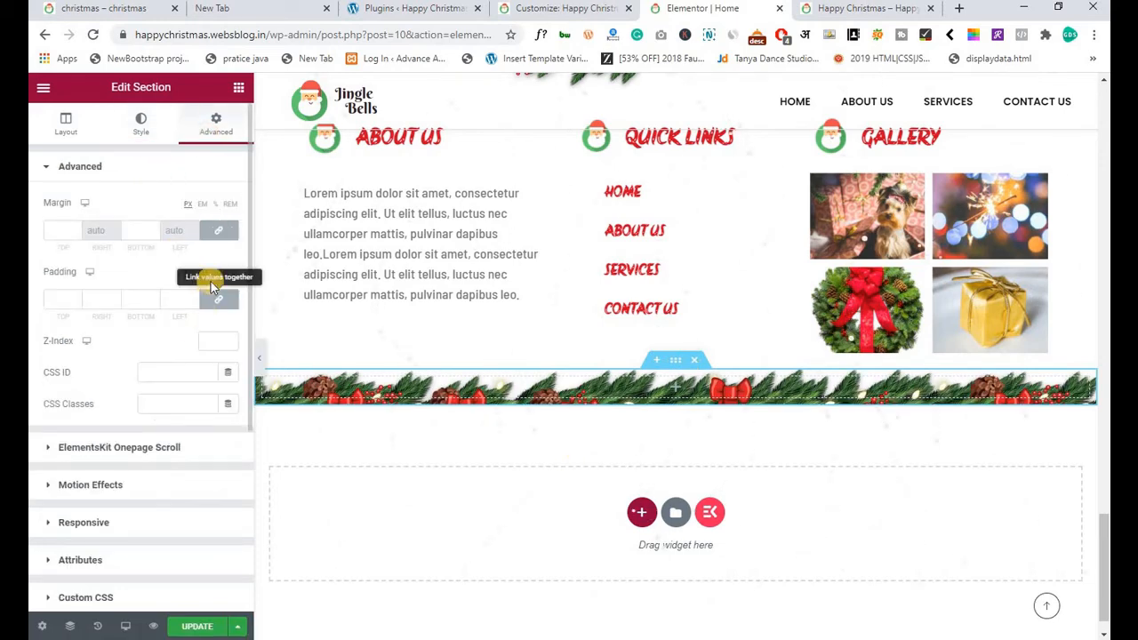
click(218, 299)
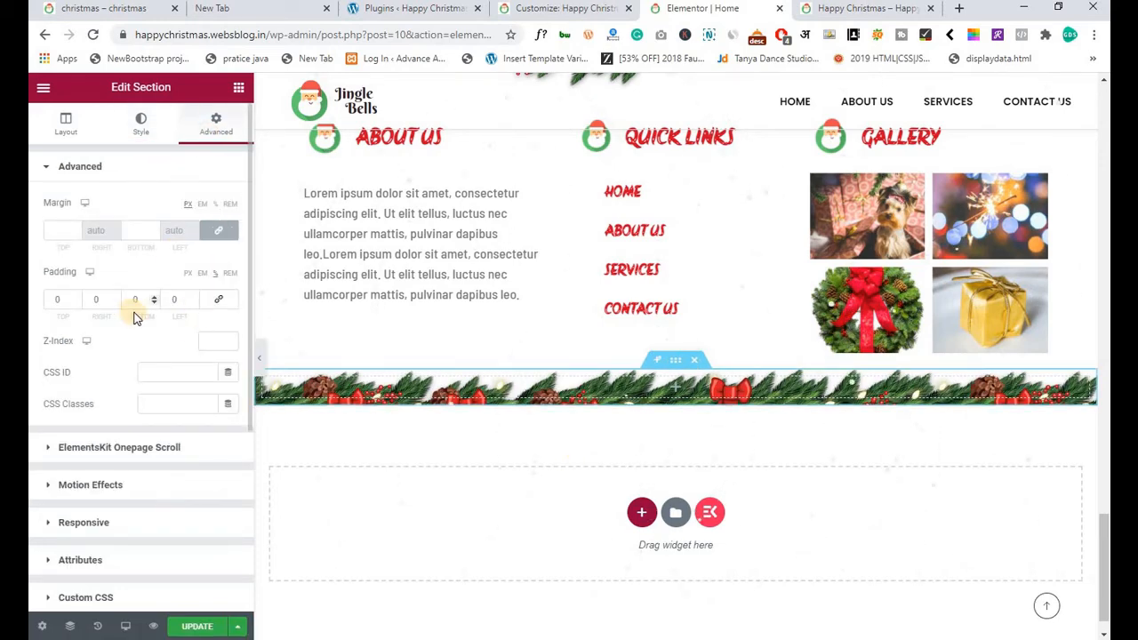
key(Up)
key(Up)
key(Up)
key(Up)
key(Up)
key(Up)
key(Up)
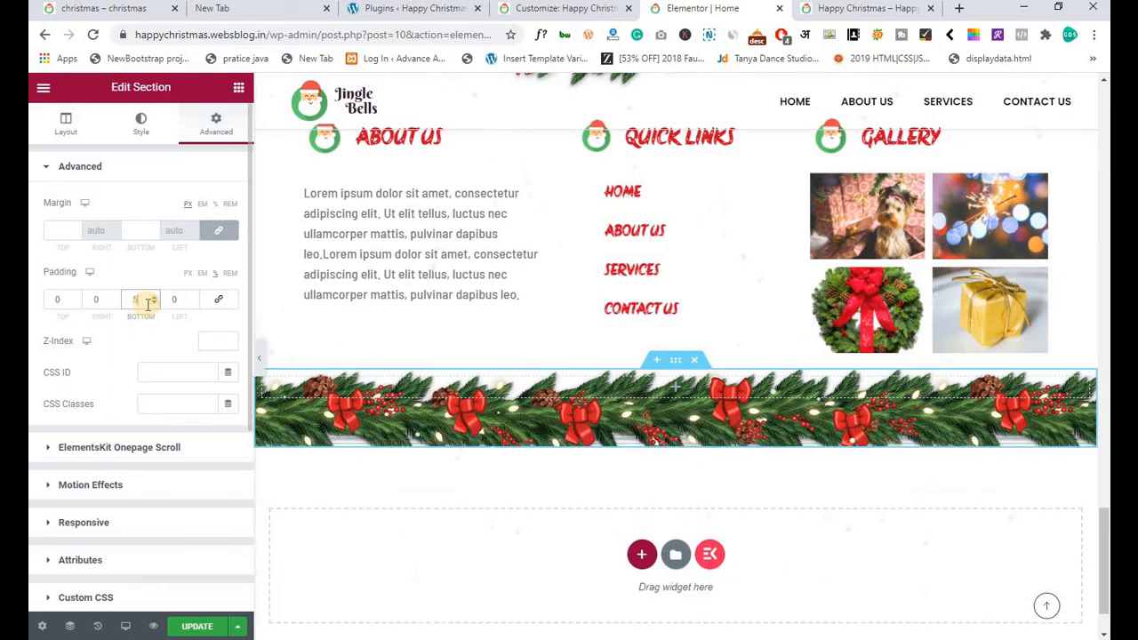
key(Down)
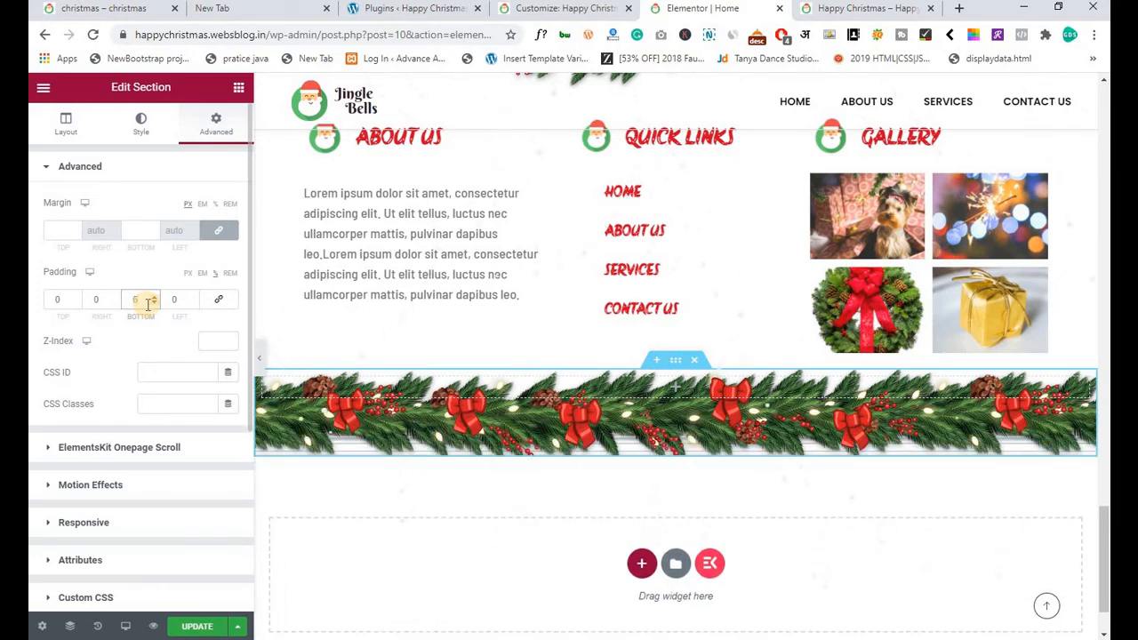
click(191, 626)
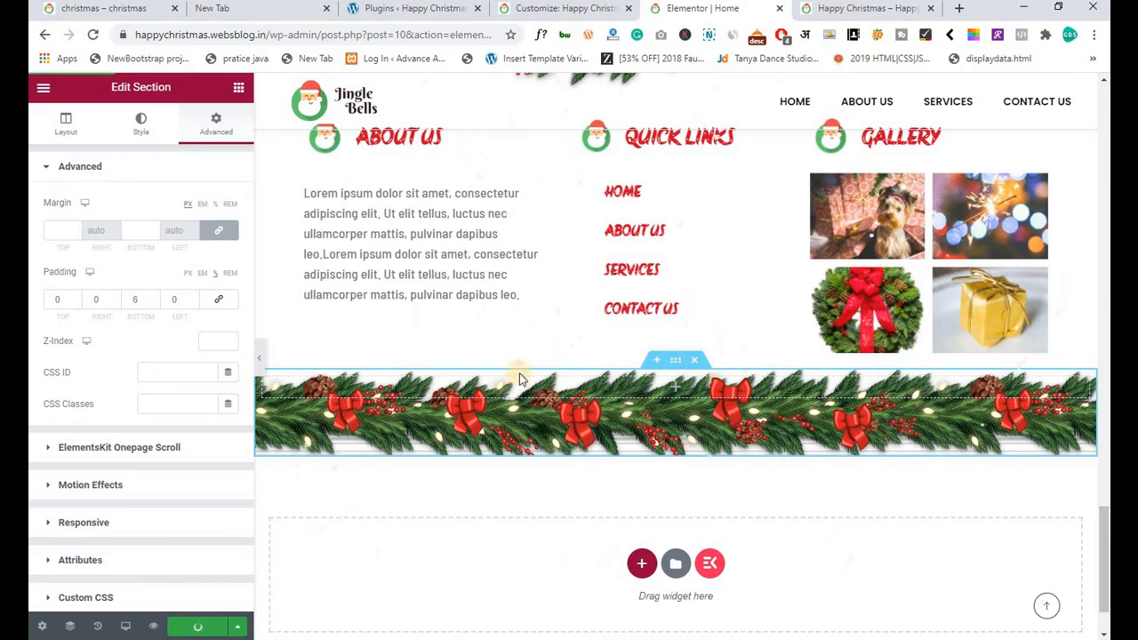
Set the three-column footer section's bottom padding to 3% and save the page.
scroll(555, 473, up, 2)
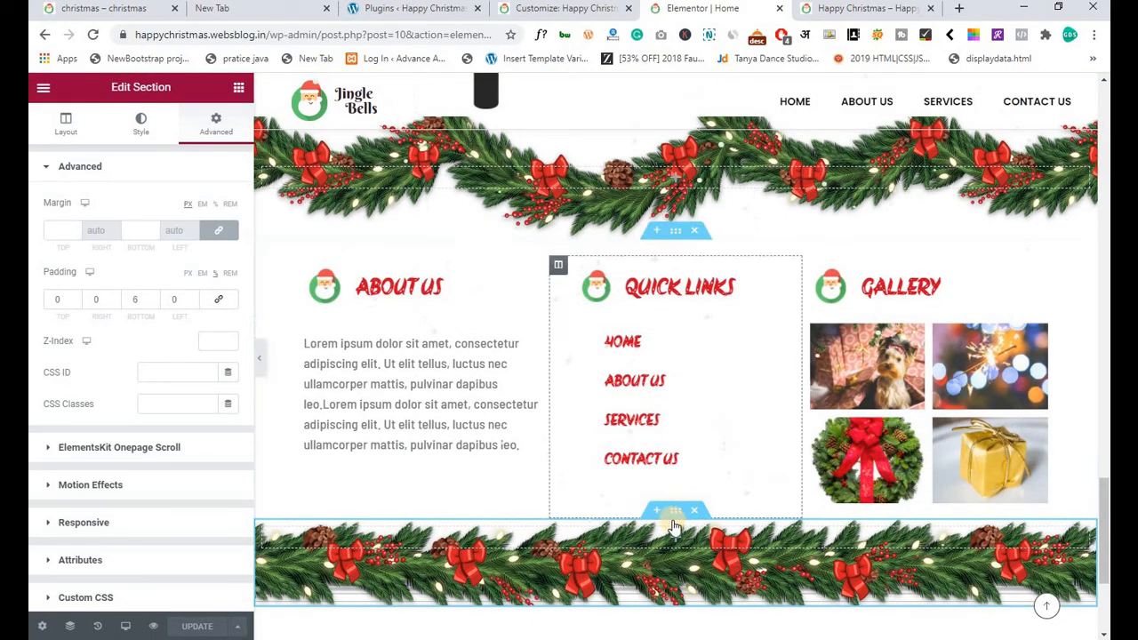
right_click(675, 238)
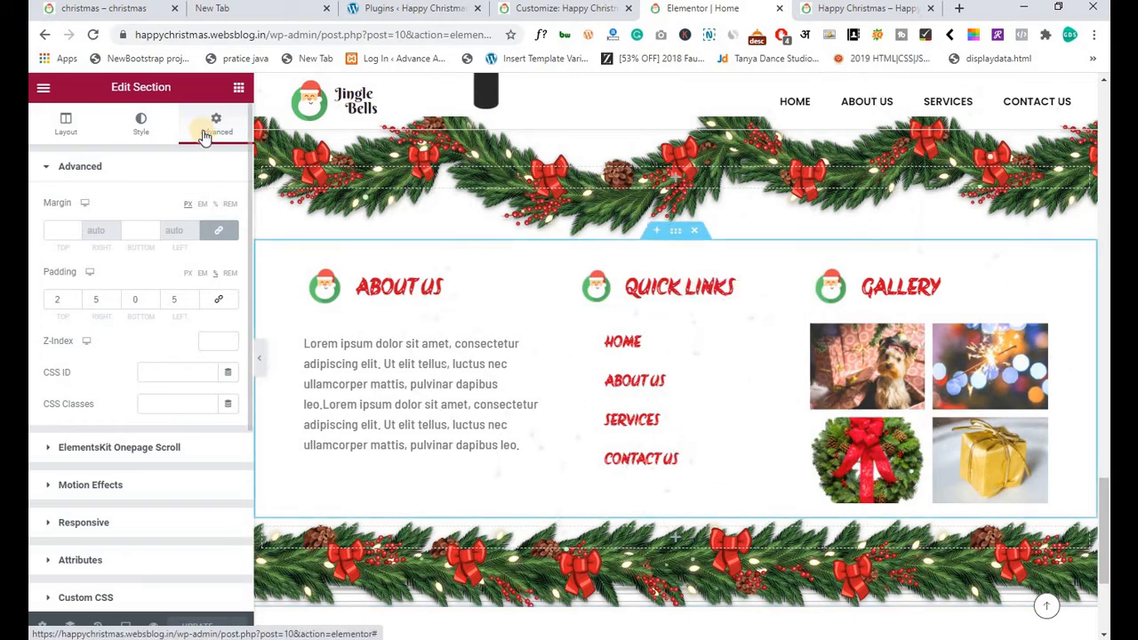
key(Up)
key(Up)
key(Up)
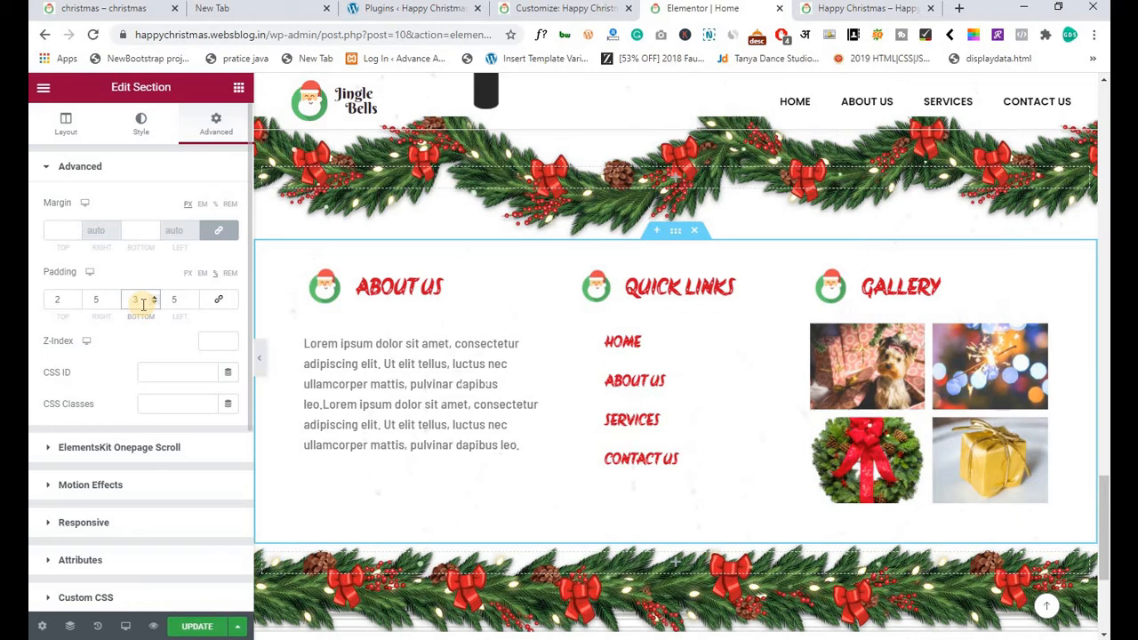
click(188, 627)
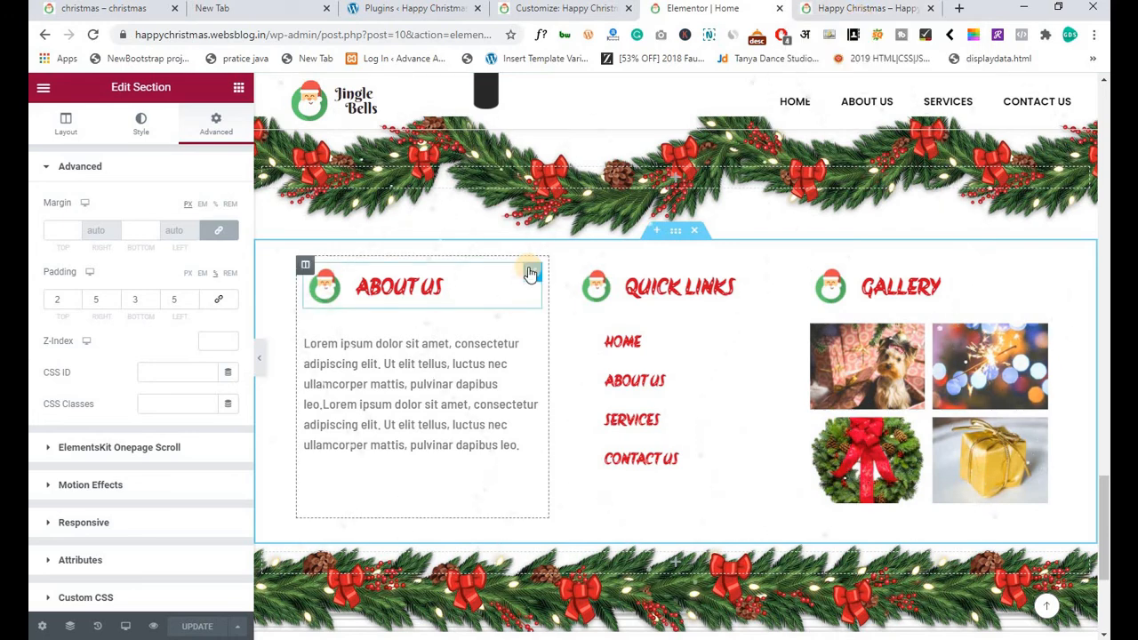
Reload the live Happy Christmas site and check the footer columns and both garland strips.
click(849, 18)
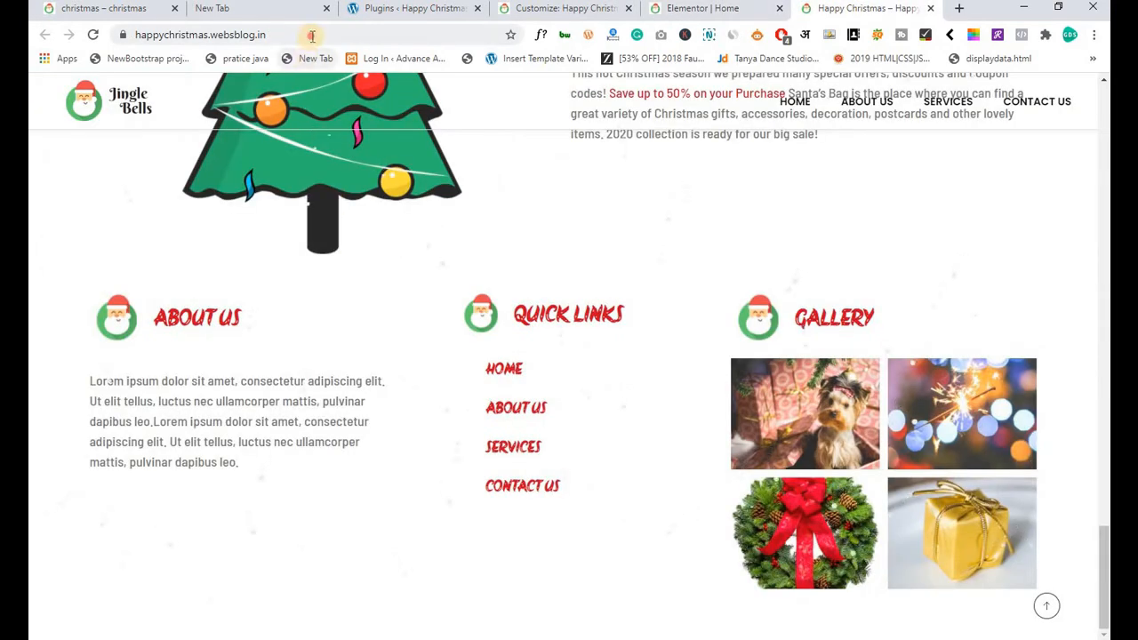
click(312, 35)
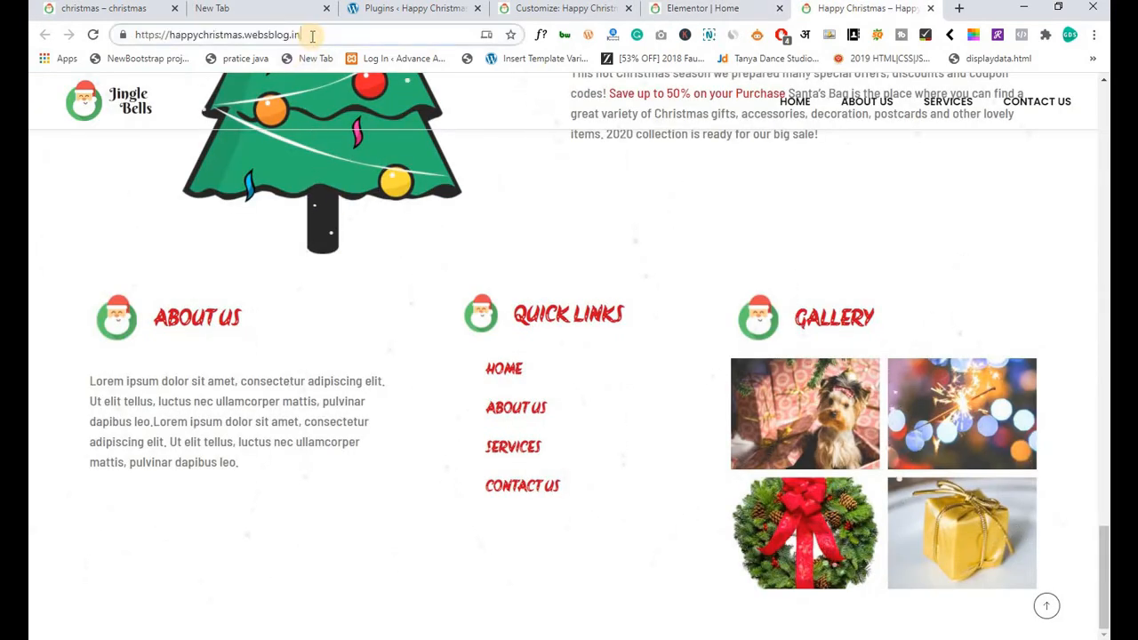
key(Return)
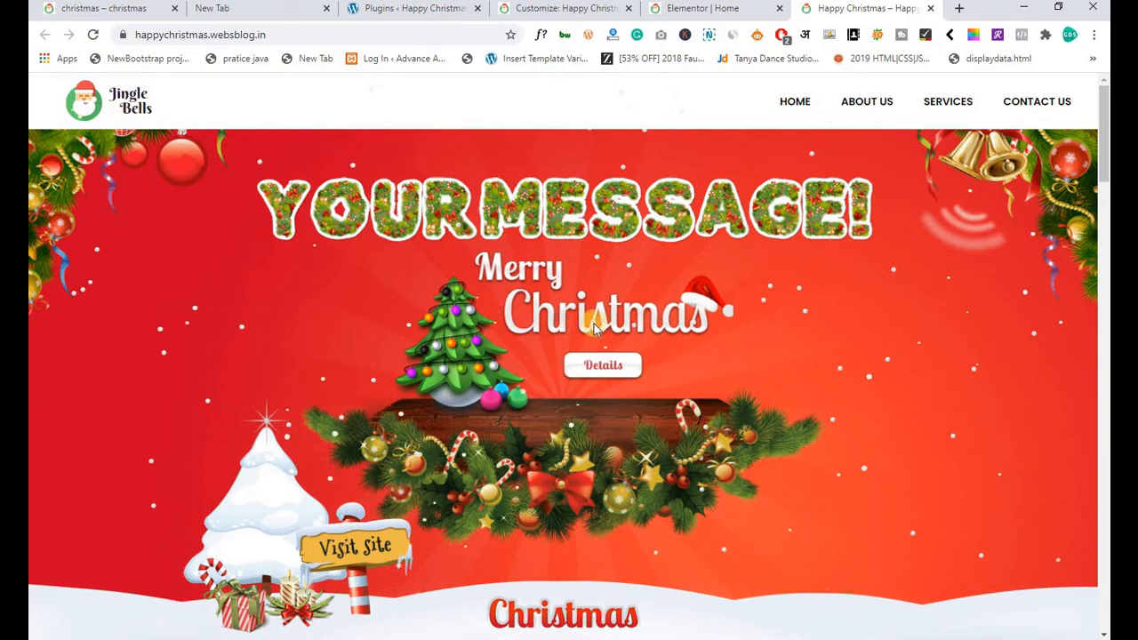
scroll(339, 380, down, 7)
scroll(210, 353, down, 7)
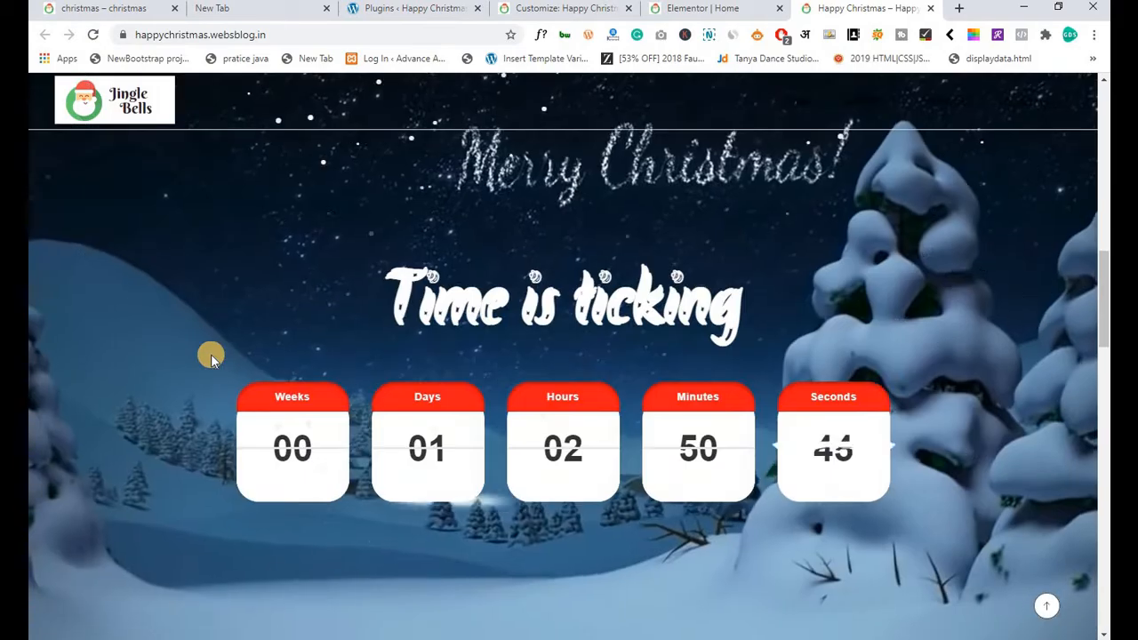
scroll(226, 331, down, 3)
scroll(228, 333, down, 8)
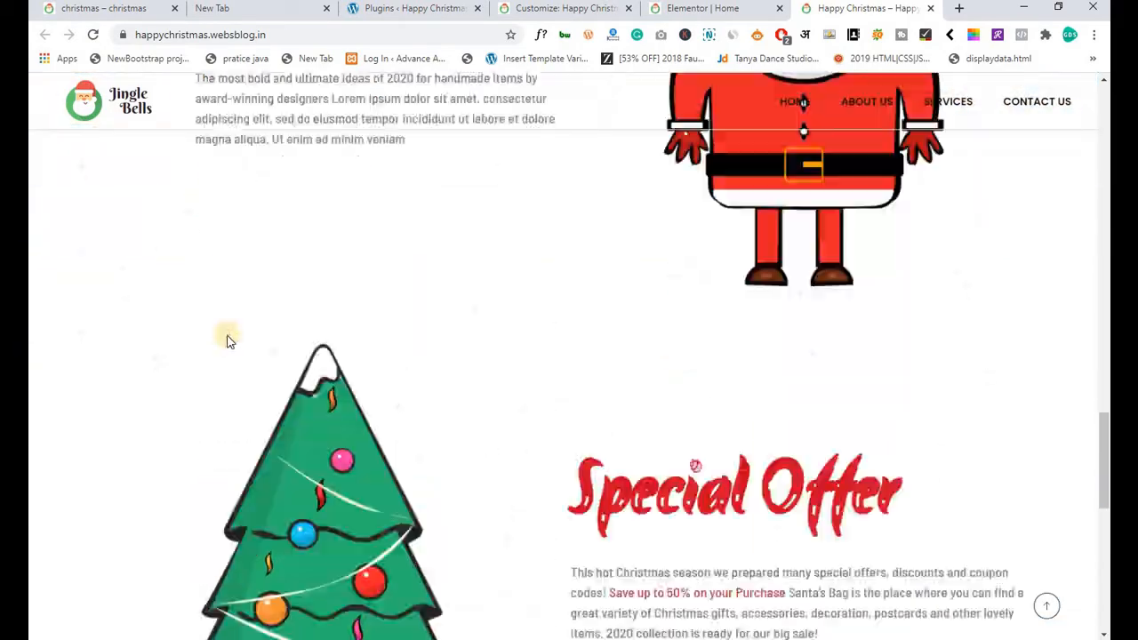
scroll(229, 345, up, 2)
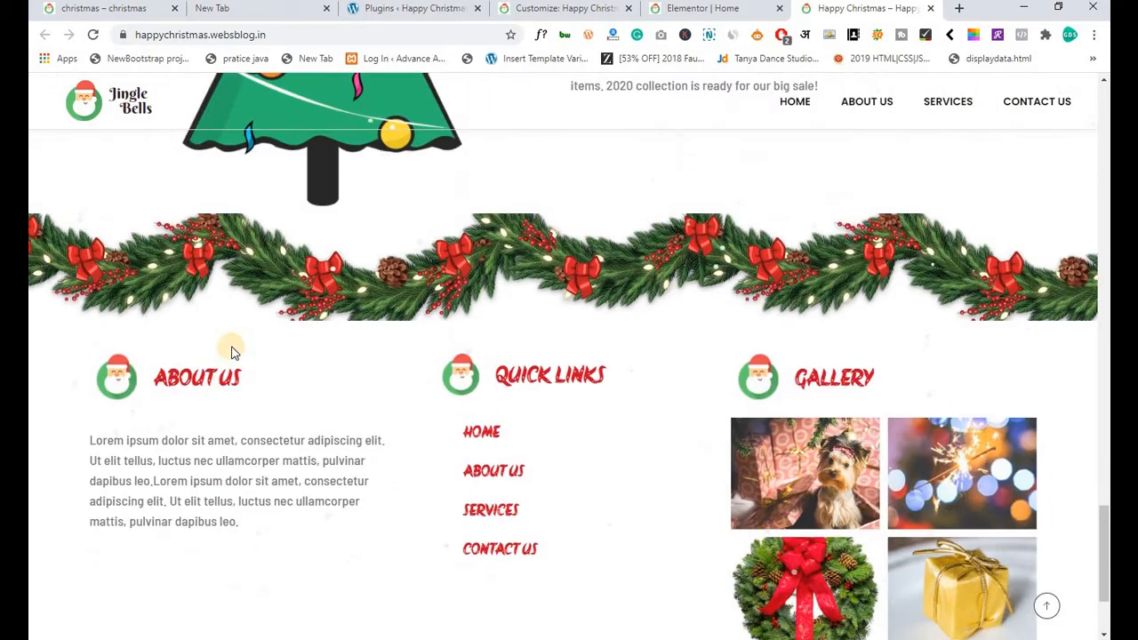
scroll(232, 346, down, 2)
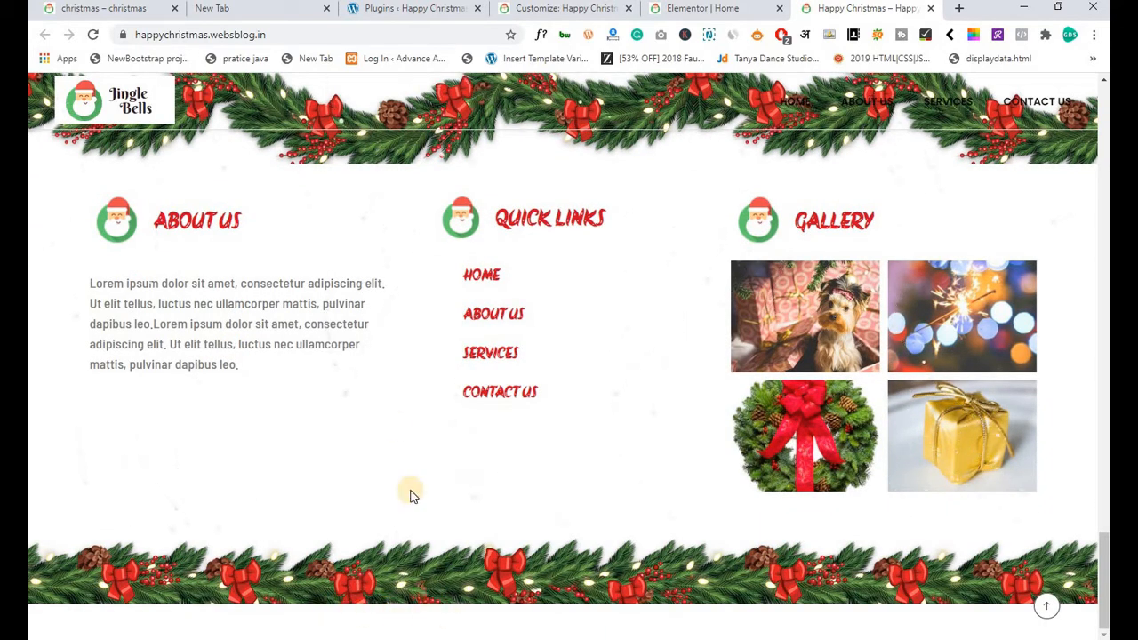
Inspect the live page's footer in DevTools and move the DevTools window off the blank area below the garland.
right_click(400, 424)
click(440, 423)
right_click(441, 423)
click(466, 410)
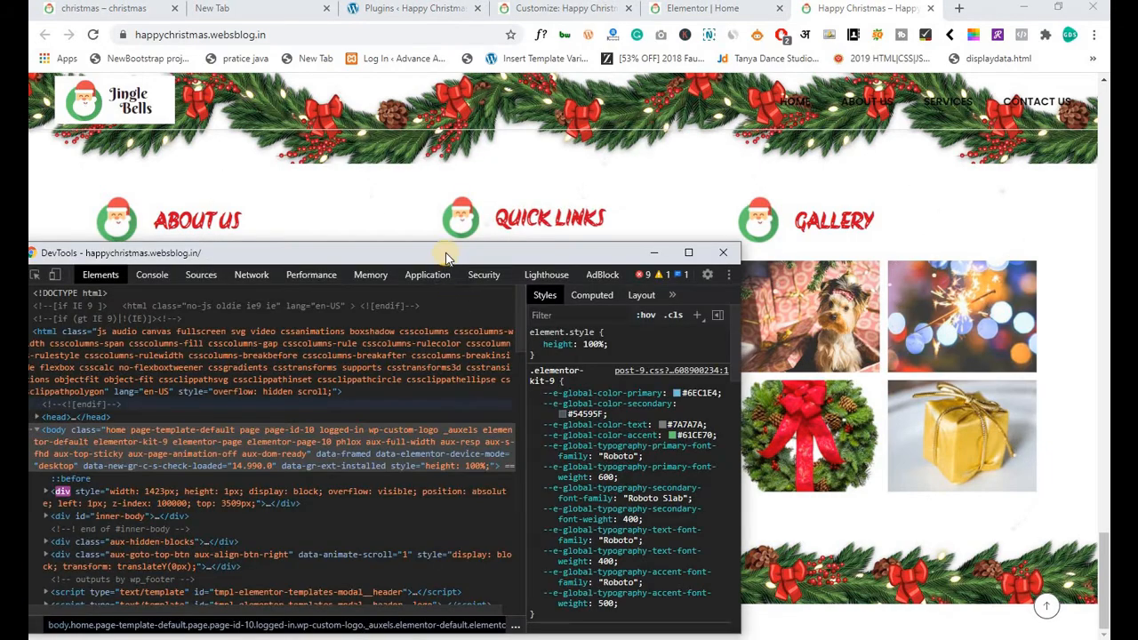
drag(446, 257, 713, 200)
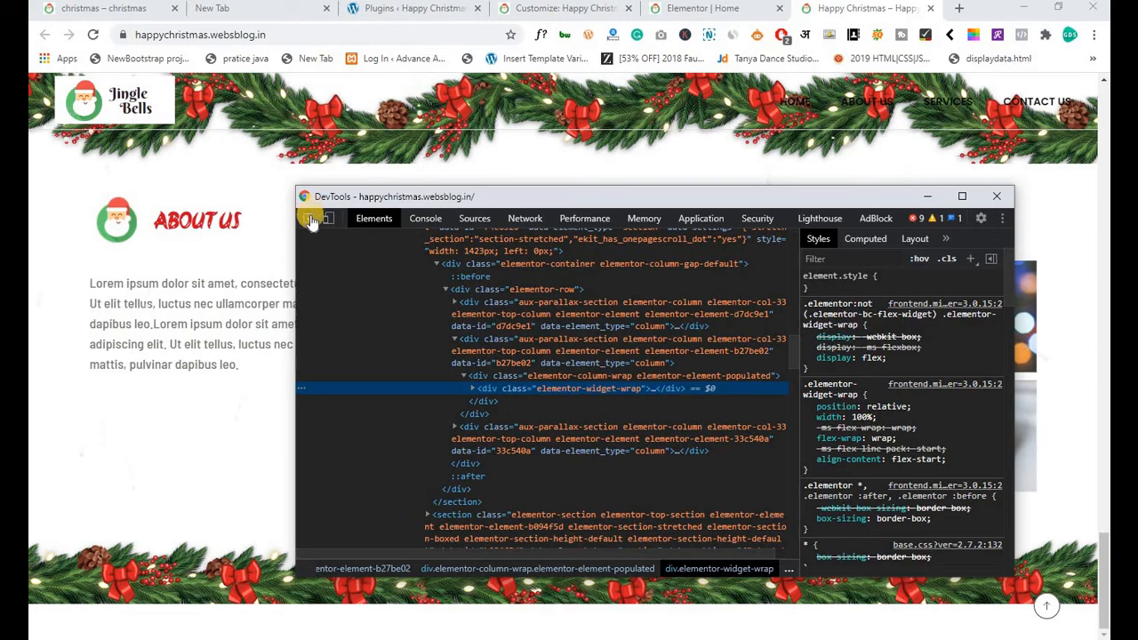
Pick the blank area below the bottom garland, select the entry-content div, and set its margin-bottom to 0 in DevTools.
click(308, 218)
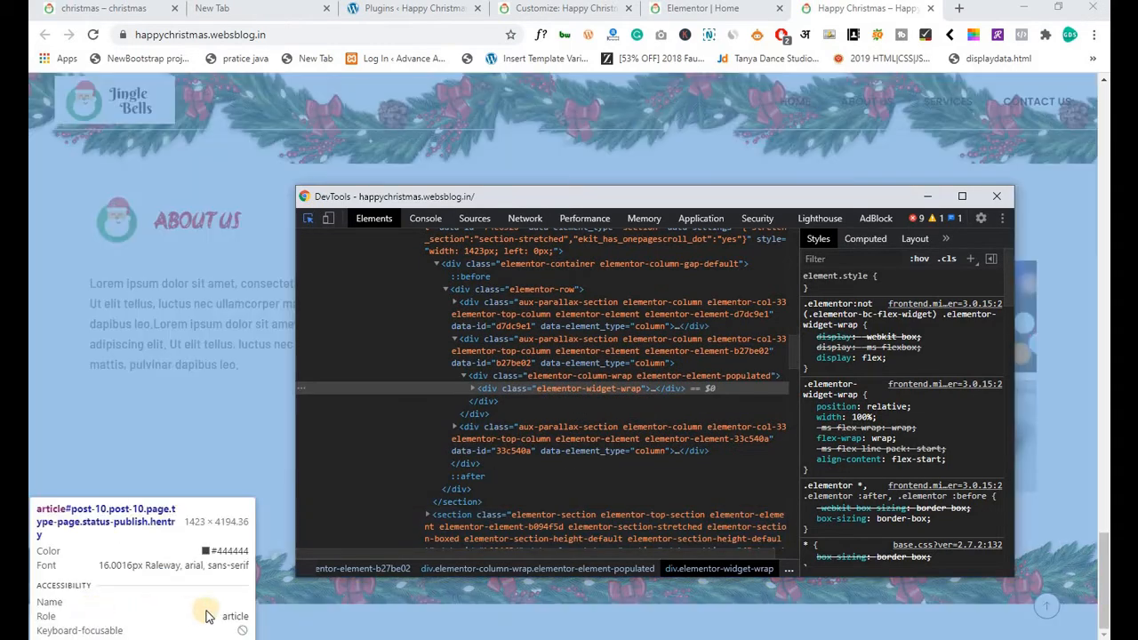
click(207, 616)
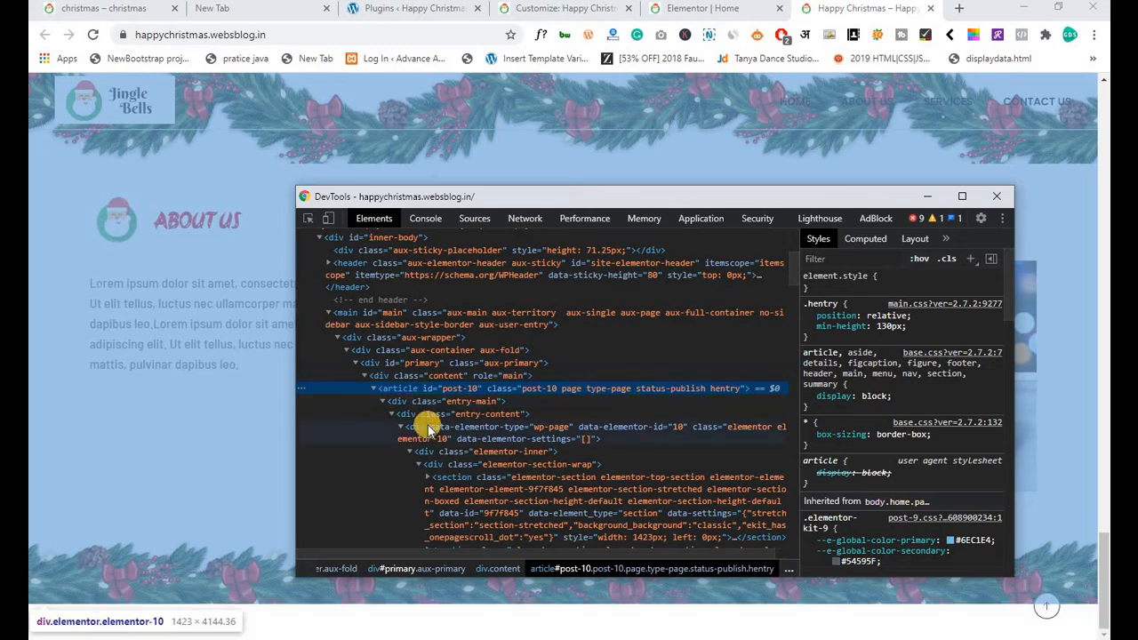
click(431, 413)
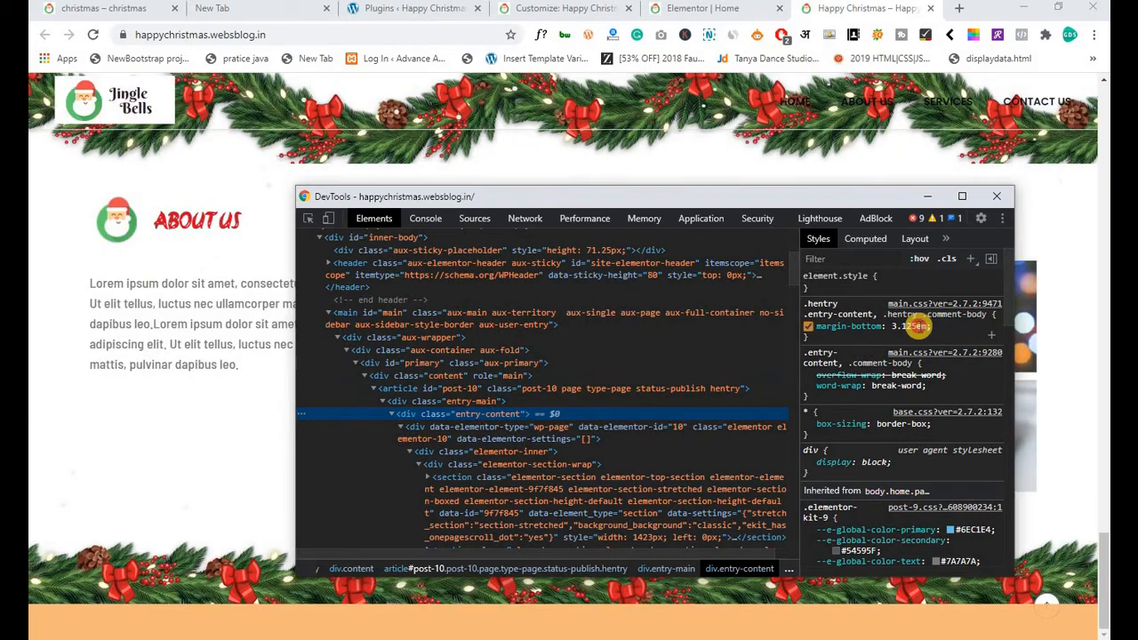
click(912, 327)
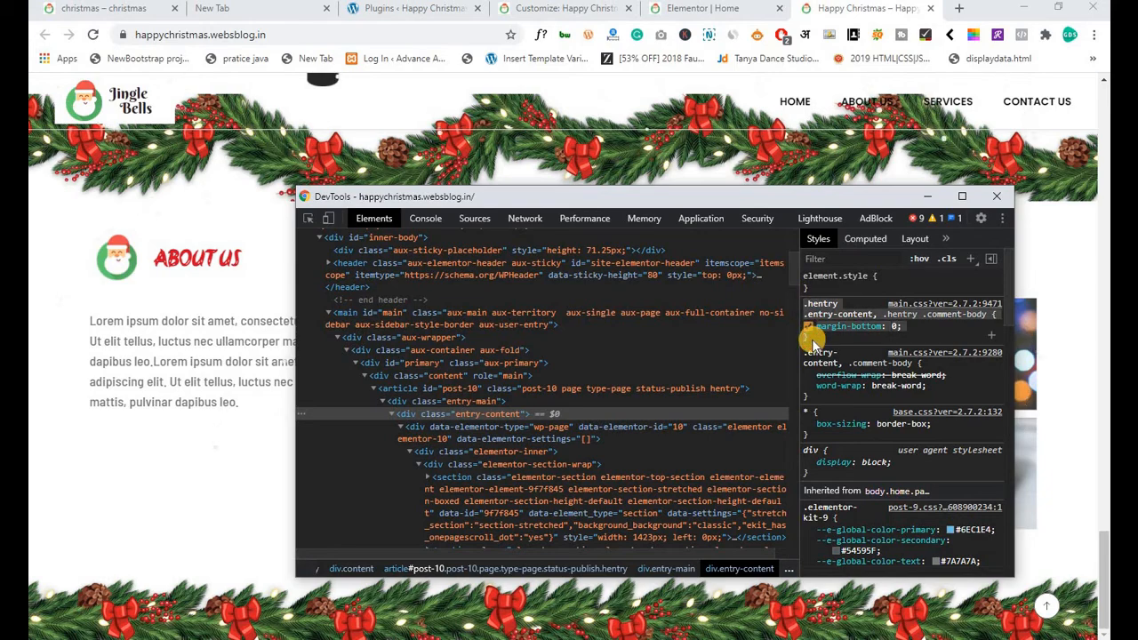
Append the rule ".hentry .entry-content, .hentry .comment-body { margin-bottom: 0; }" to the site's Additional CSS and publish it.
click(579, 9)
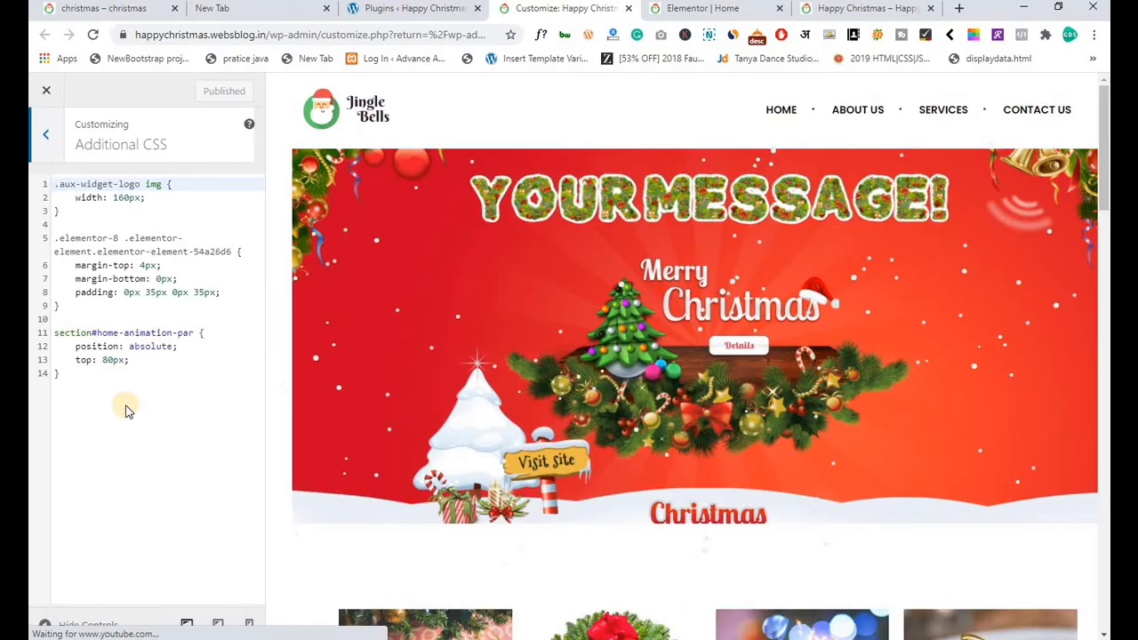
click(122, 375)
key(Return)
key(Return)
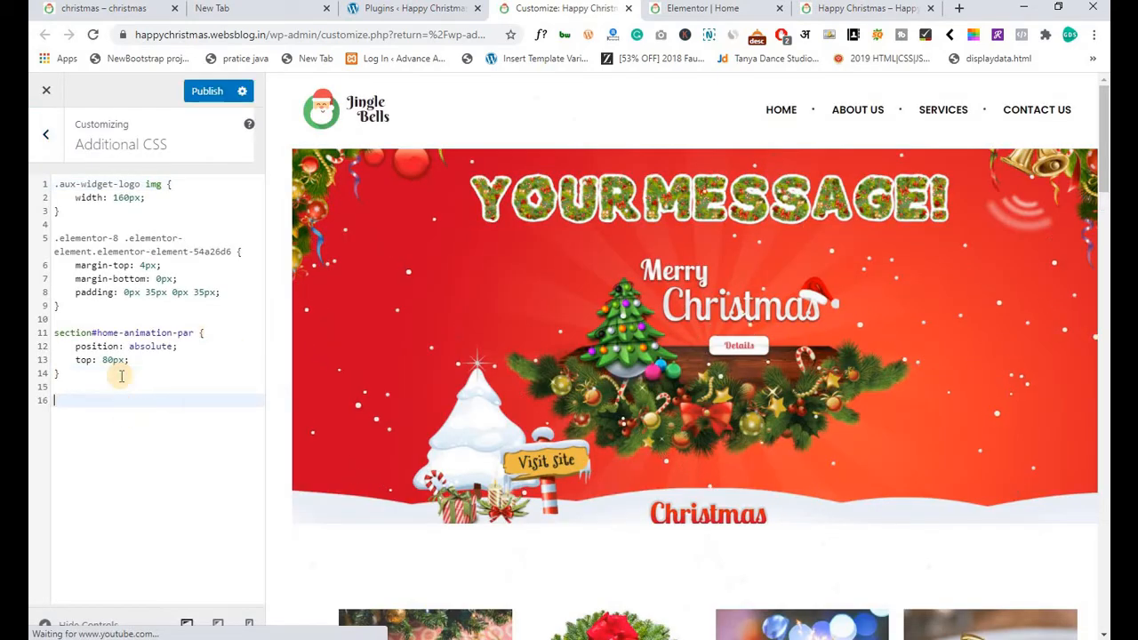
text(.hentry .entry-content, .hentry .comment-body {     margin-bottom: 0; })
click(218, 96)
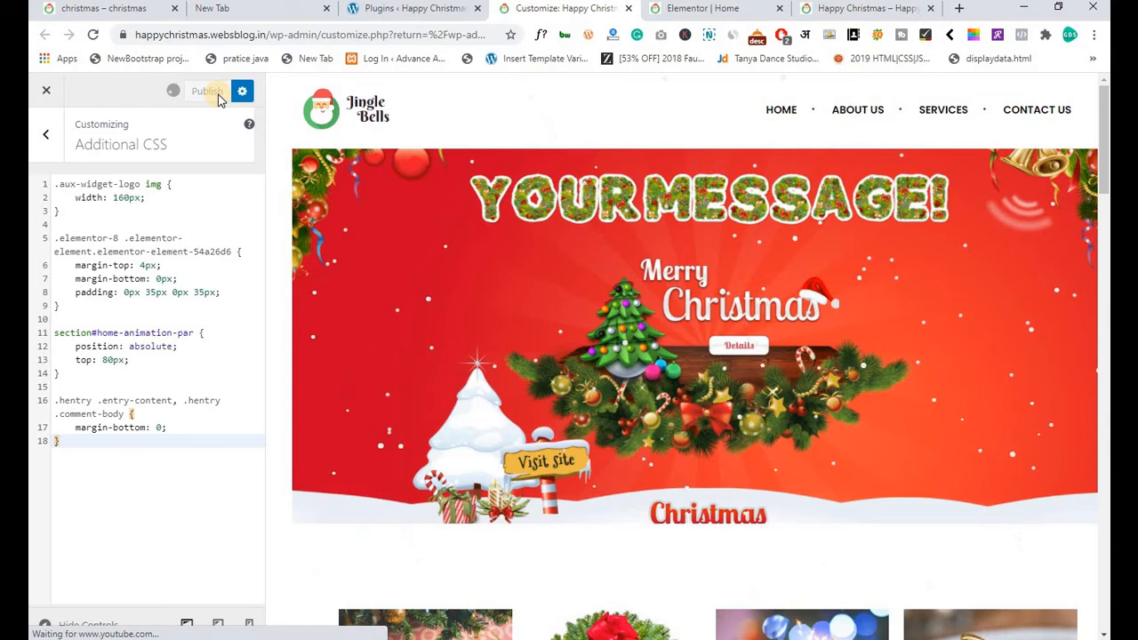
Reload the live Happy Christmas site and check the area below the bottom garland and the rest of the page.
click(833, 11)
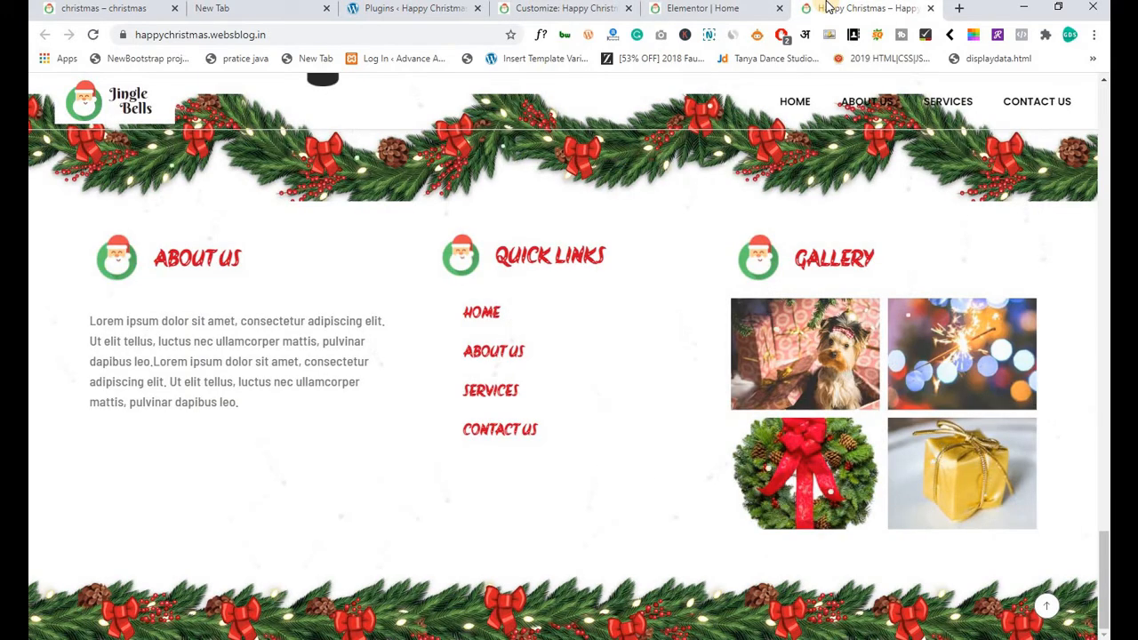
key(F5)
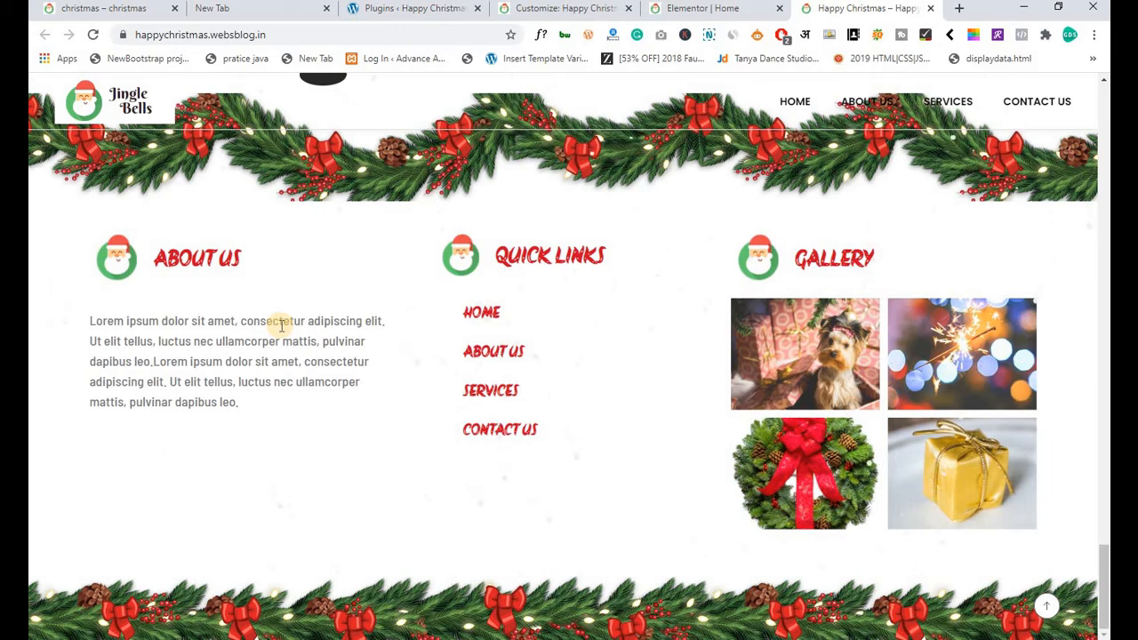
scroll(279, 322, up, 5)
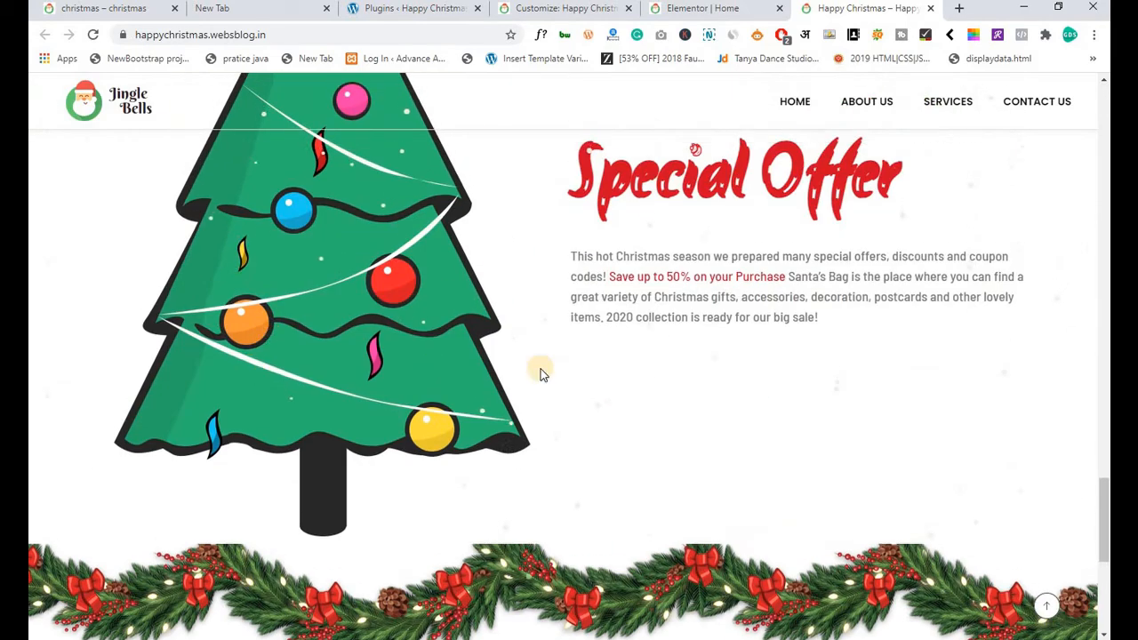
scroll(470, 404, down, 5)
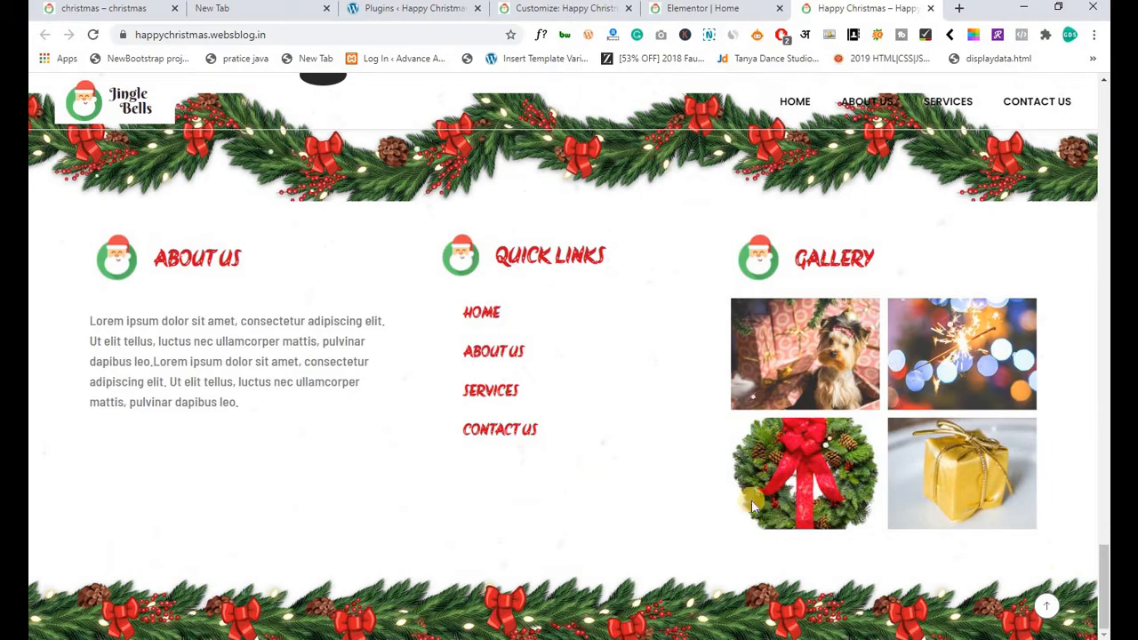
drag(1103, 582, 1105, 218)
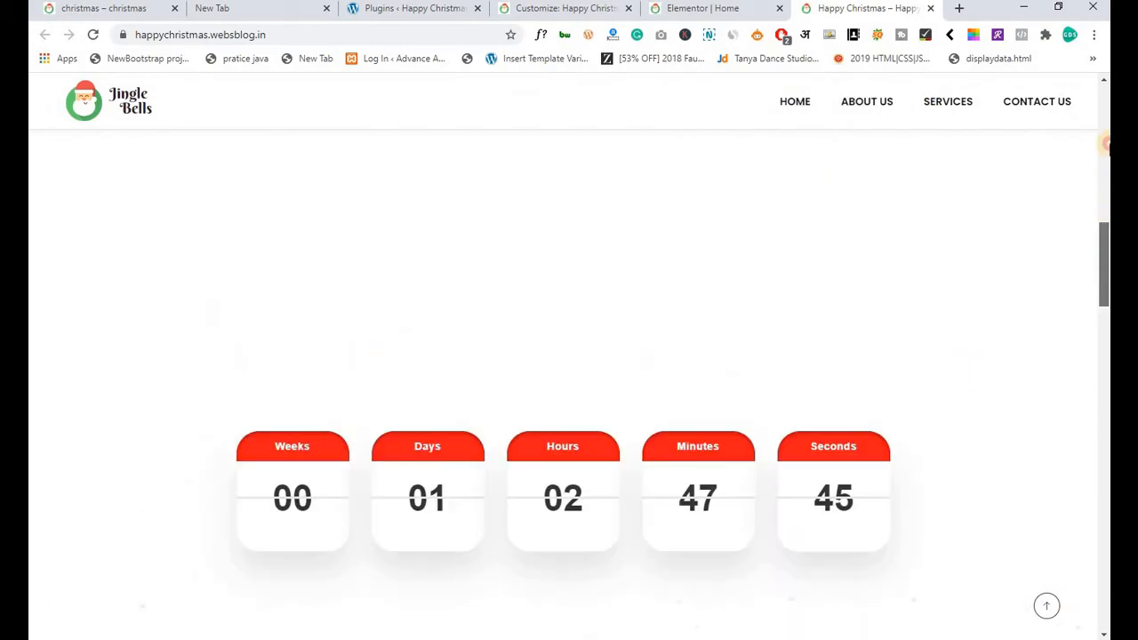
scroll(696, 413, up, 1)
scroll(657, 445, up, 10)
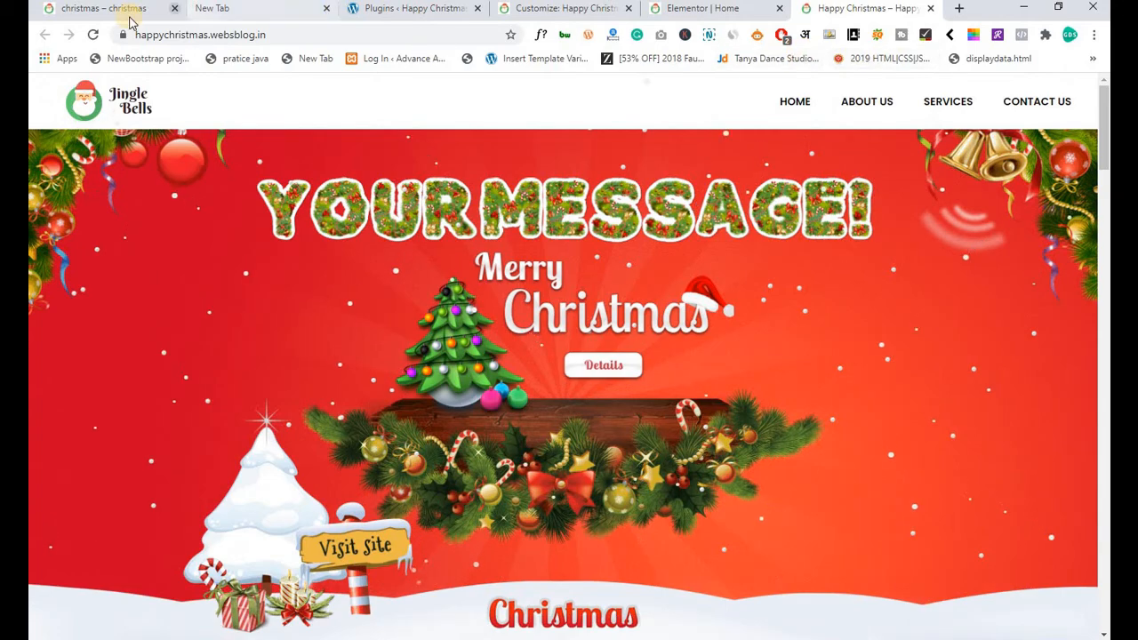
Review the reference christmas.websblog.in page from the hero banner down to the footer.
click(84, 9)
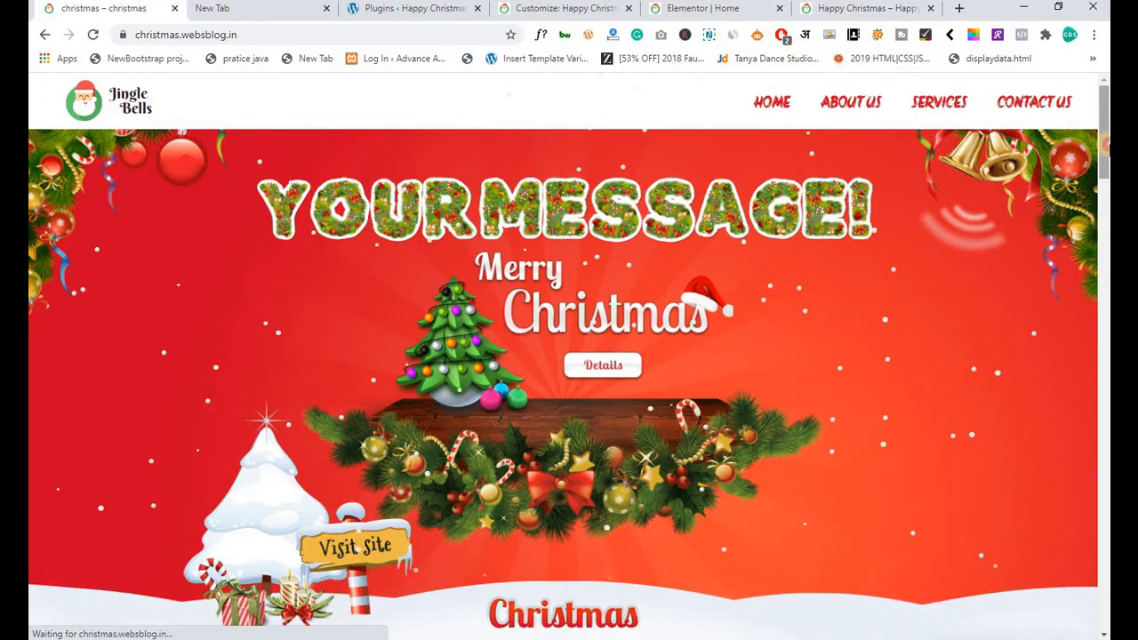
scroll(148, 357, down, 5)
scroll(882, 303, down, 3)
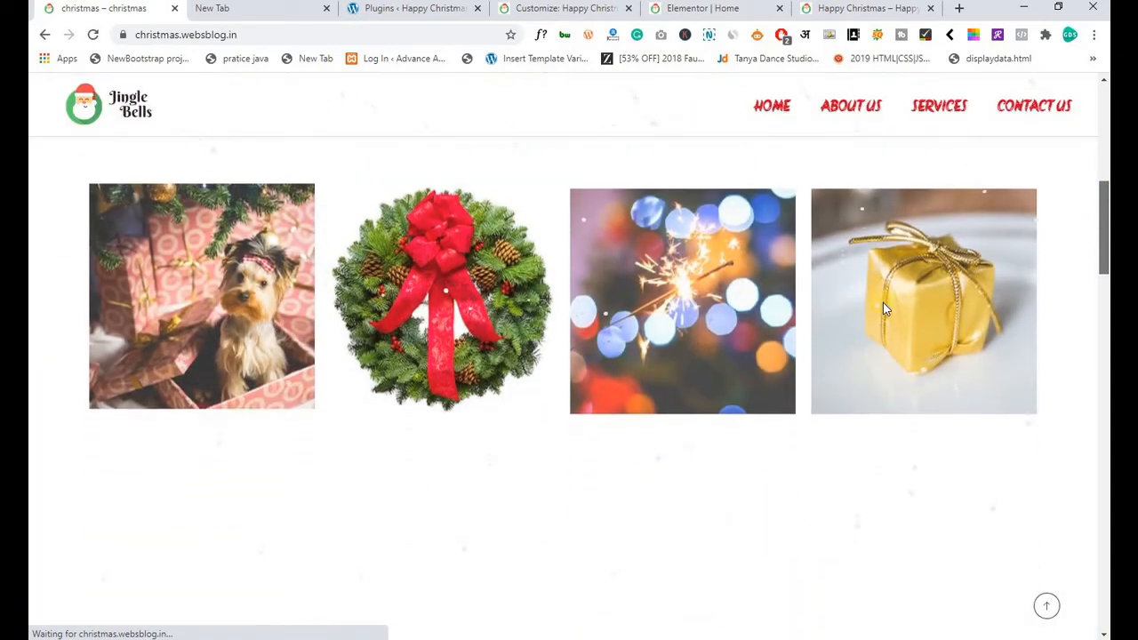
scroll(30, 323, down, 4)
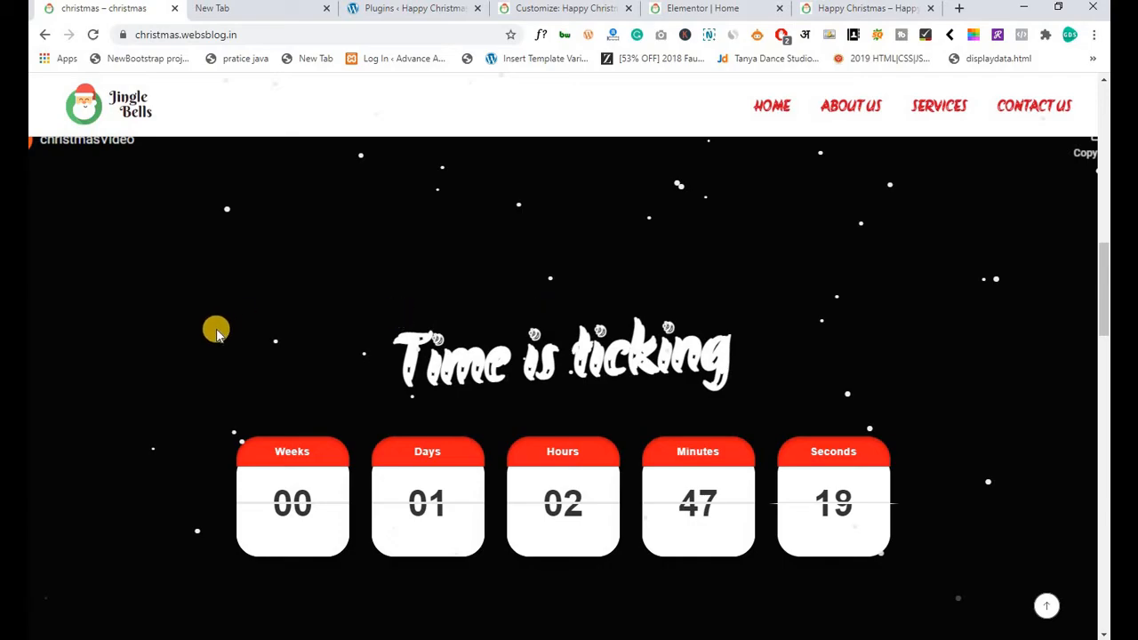
scroll(157, 340, down, 8)
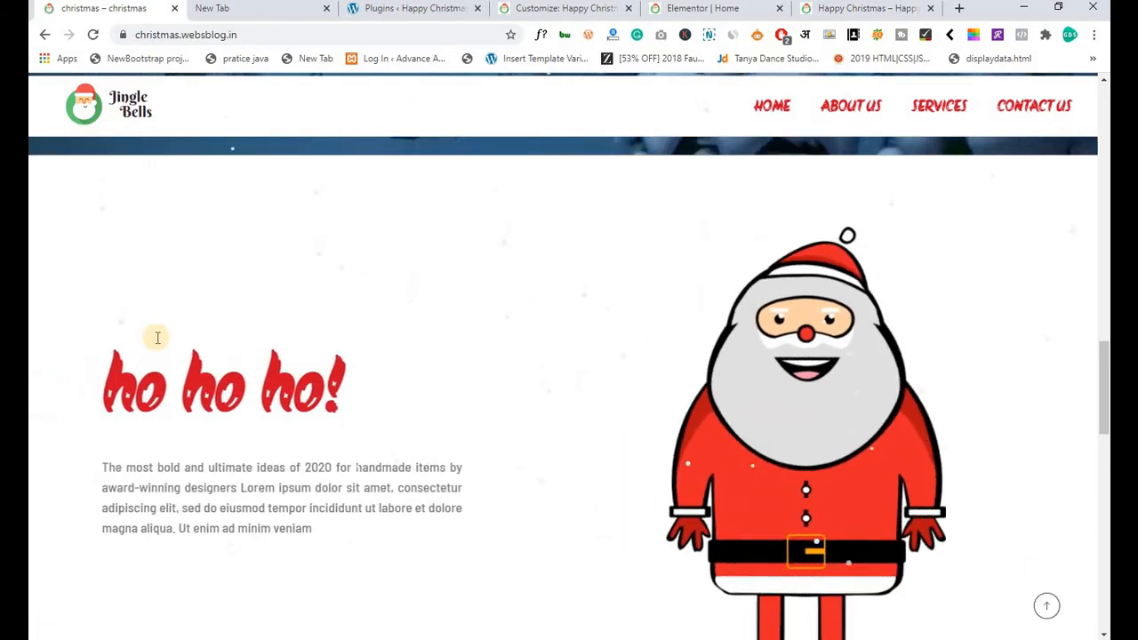
scroll(156, 338, down, 8)
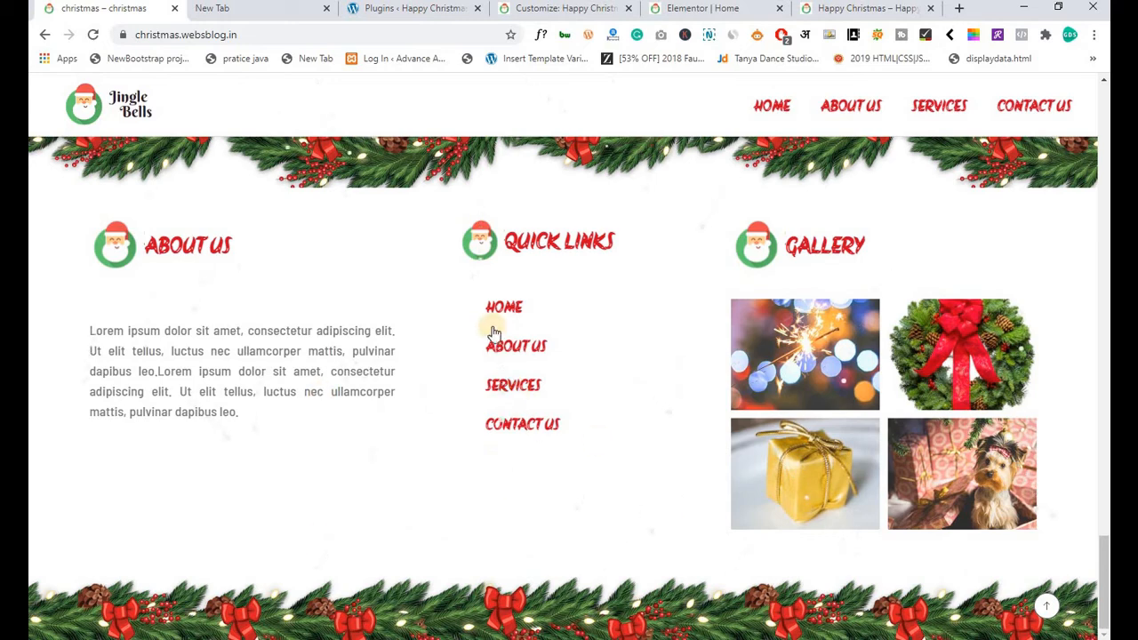
In the Elementor editor, set the entrance animation of the dog photo's column in the four-image row to Fade In Up.
click(696, 11)
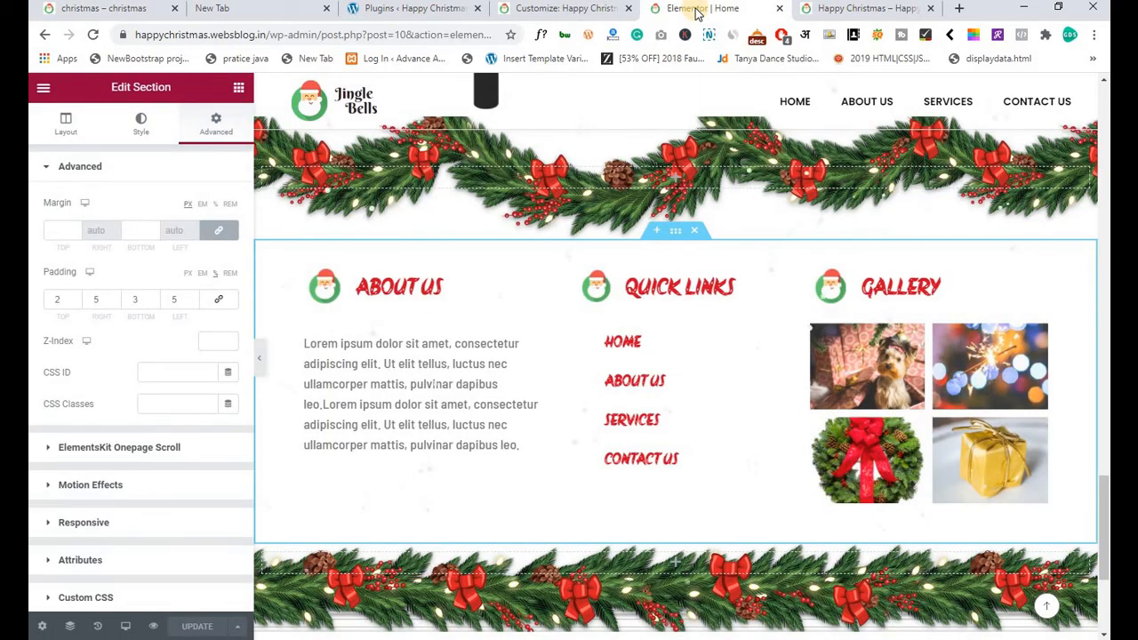
scroll(635, 399, up, 10)
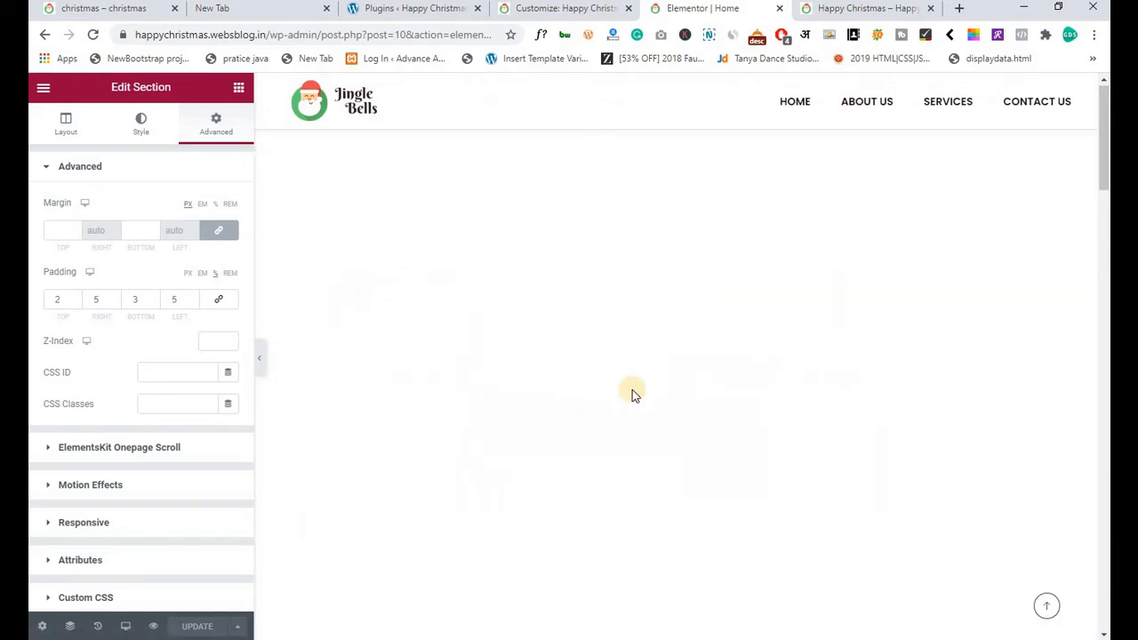
scroll(518, 340, down, 3)
scroll(323, 361, down, 1)
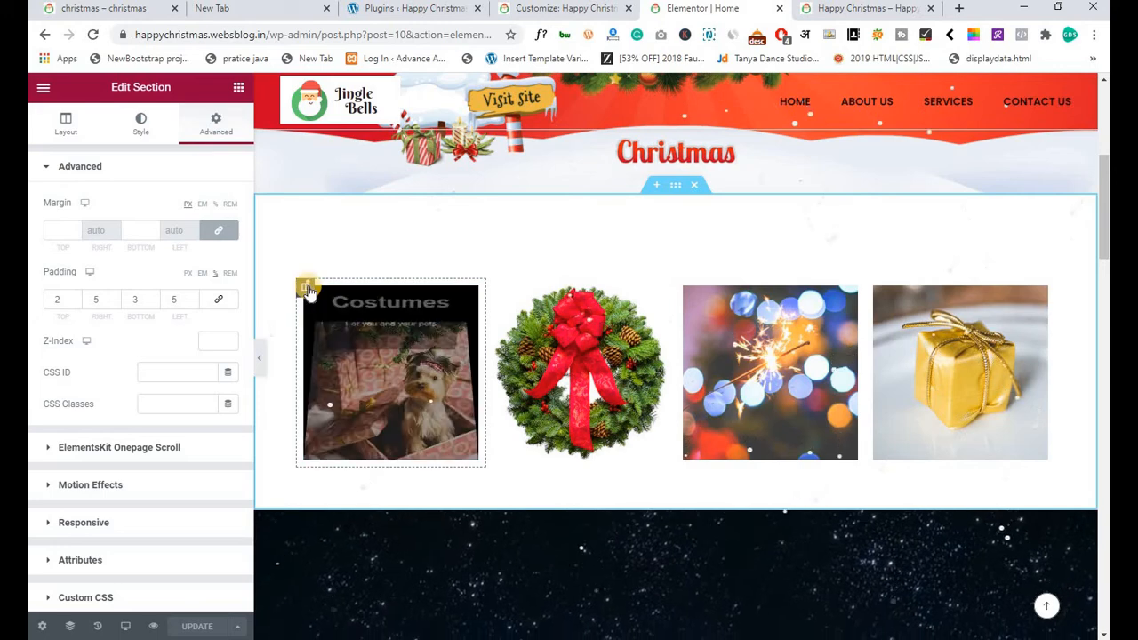
right_click(334, 305)
click(334, 302)
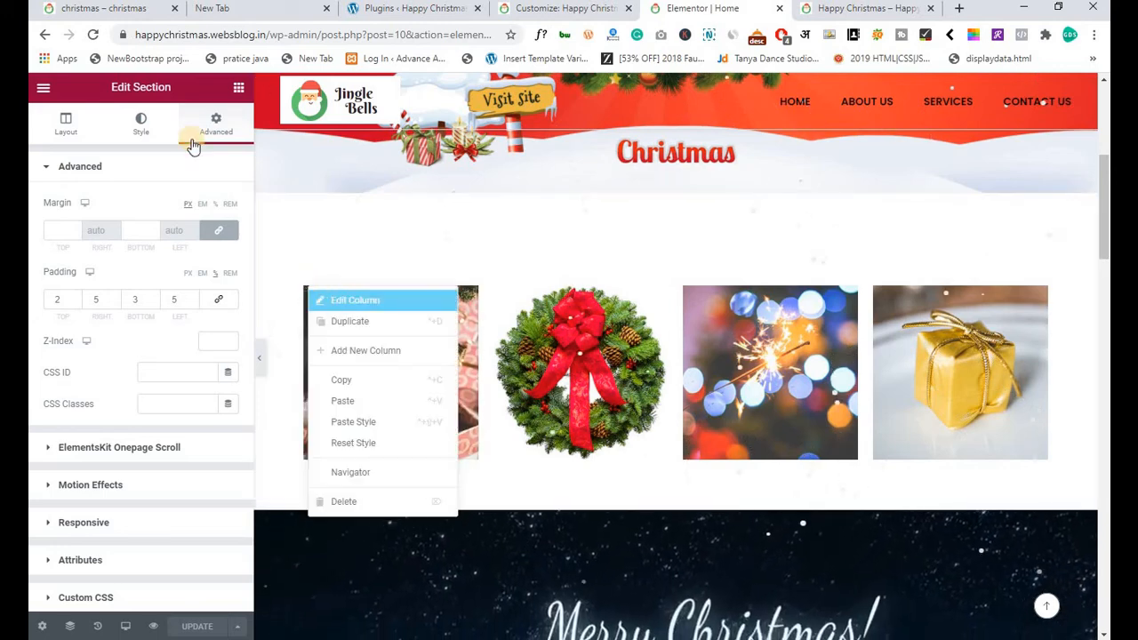
click(207, 129)
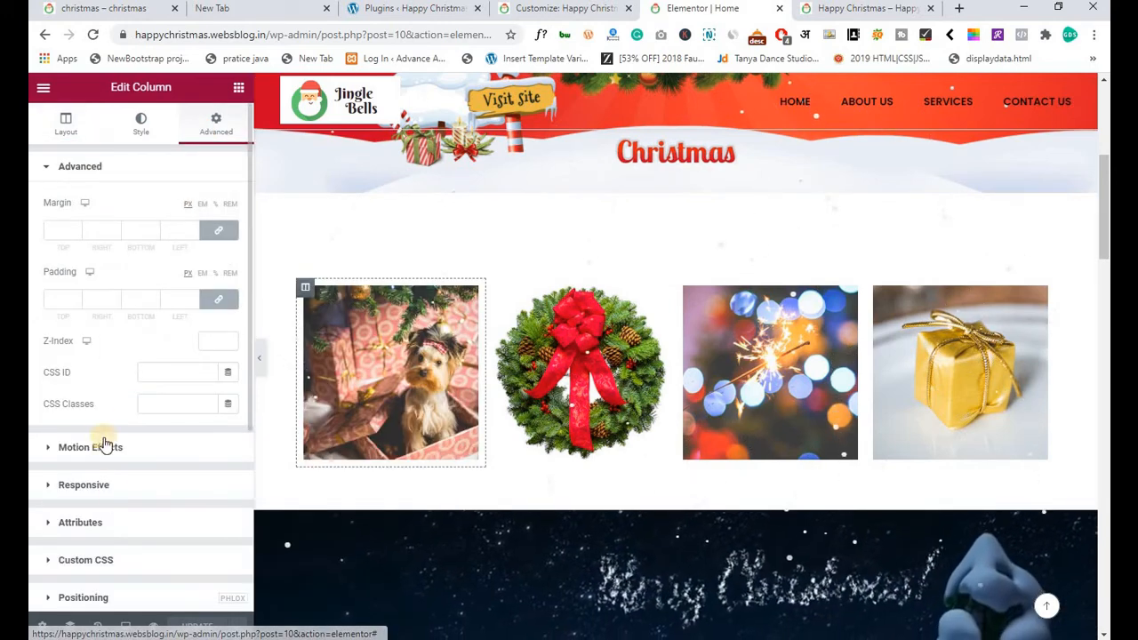
click(55, 450)
click(89, 278)
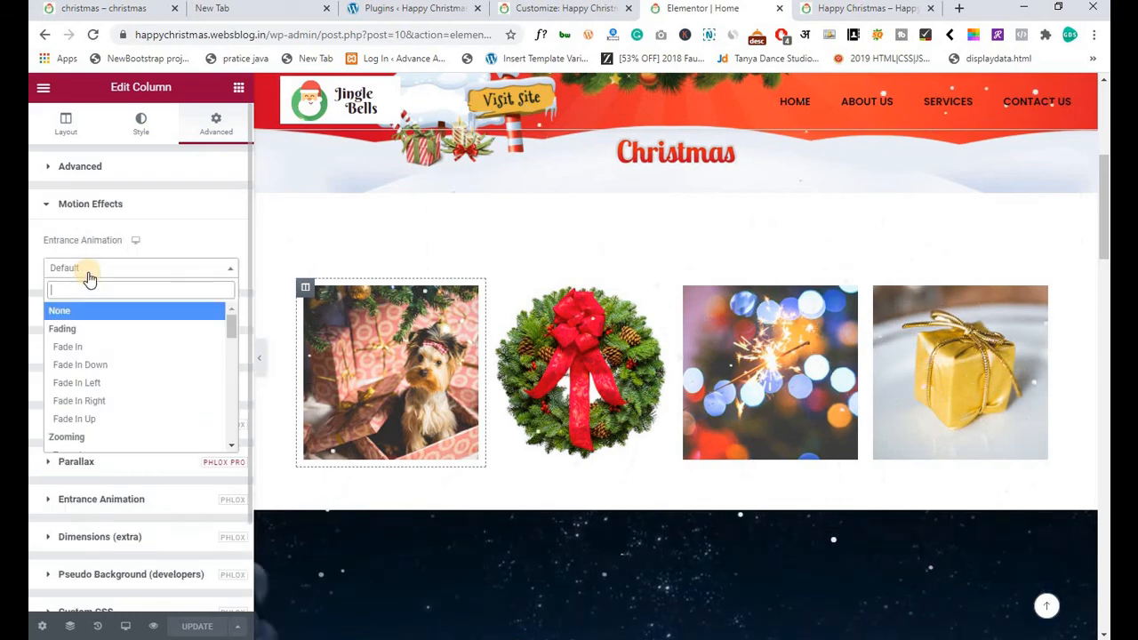
text(fade)
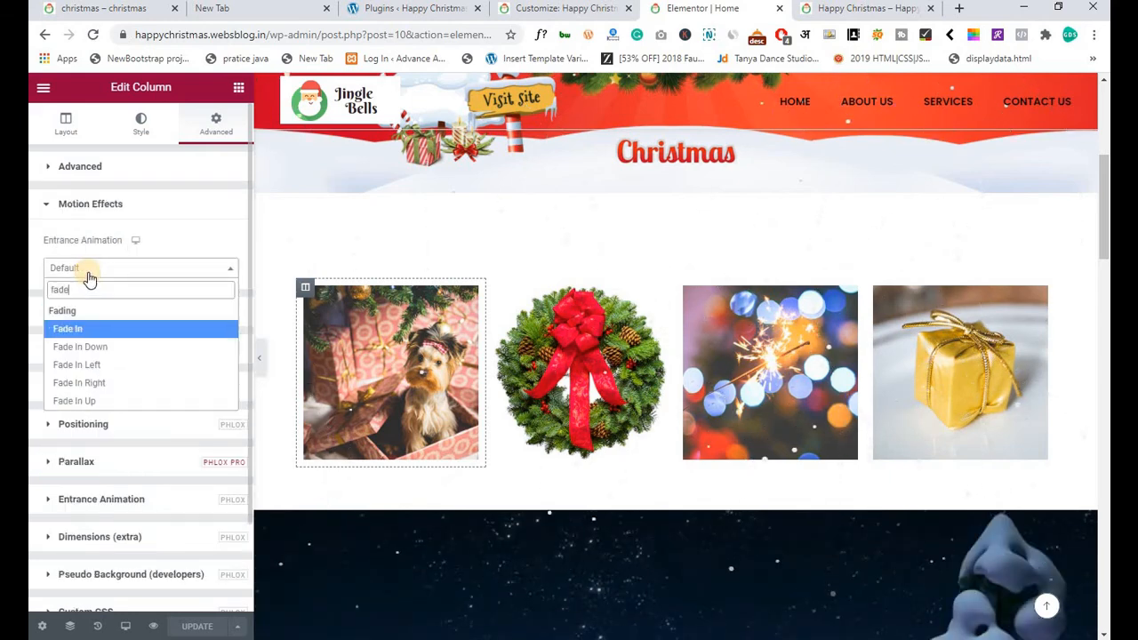
key(Down)
key(Down)
key(Down)
key(Down)
key(Return)
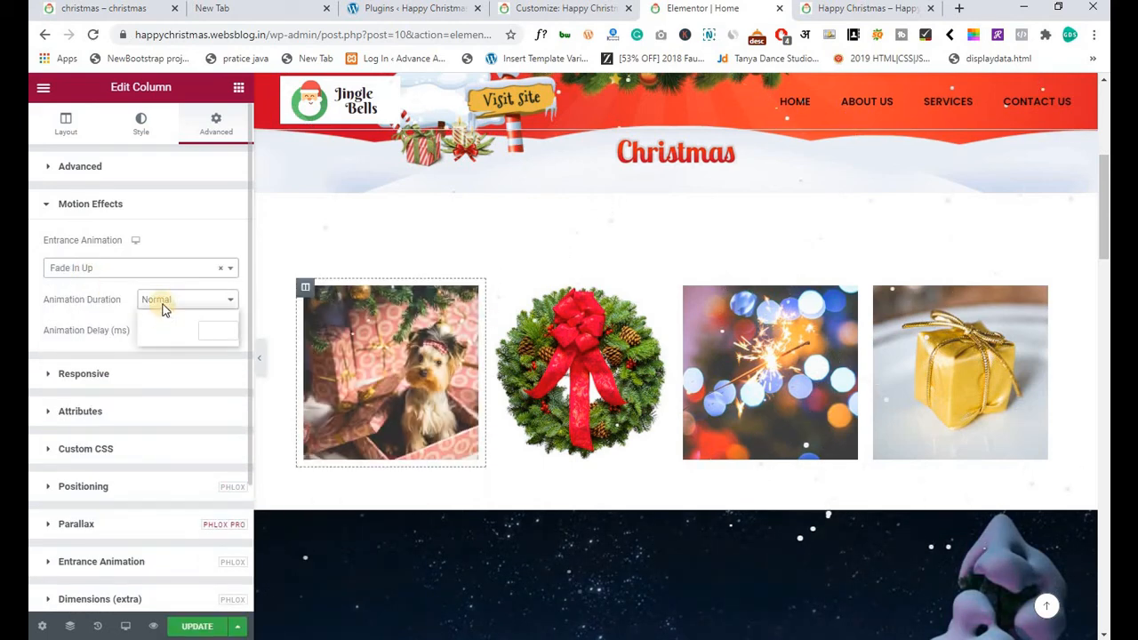
Set the dog photo column's animation duration to Slow and its animation delay to 100 ms.
click(162, 303)
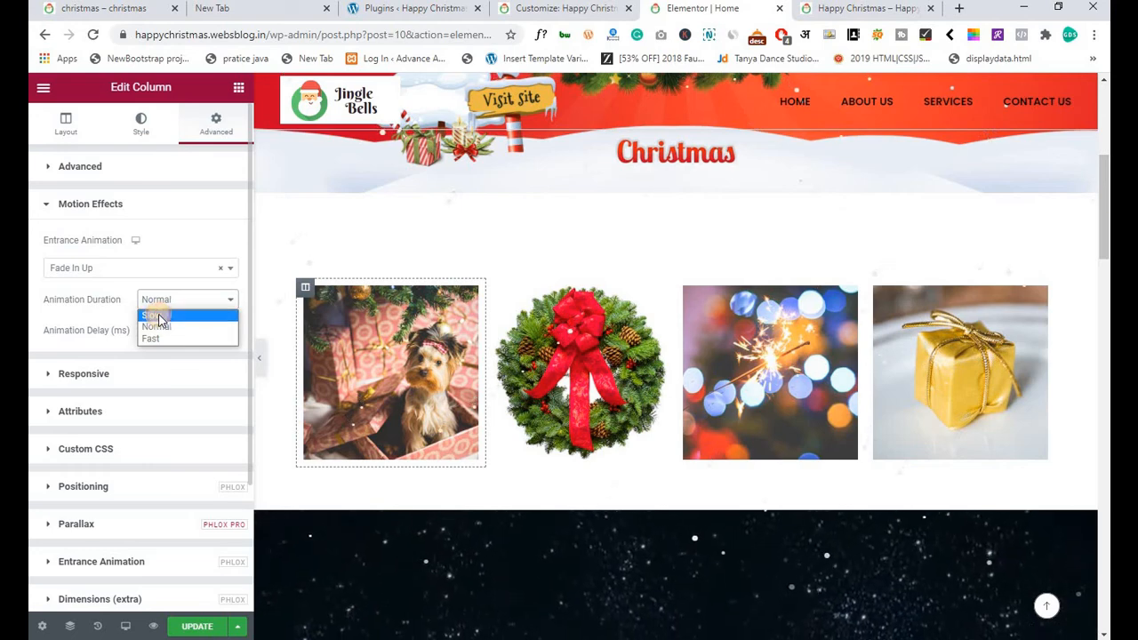
click(156, 320)
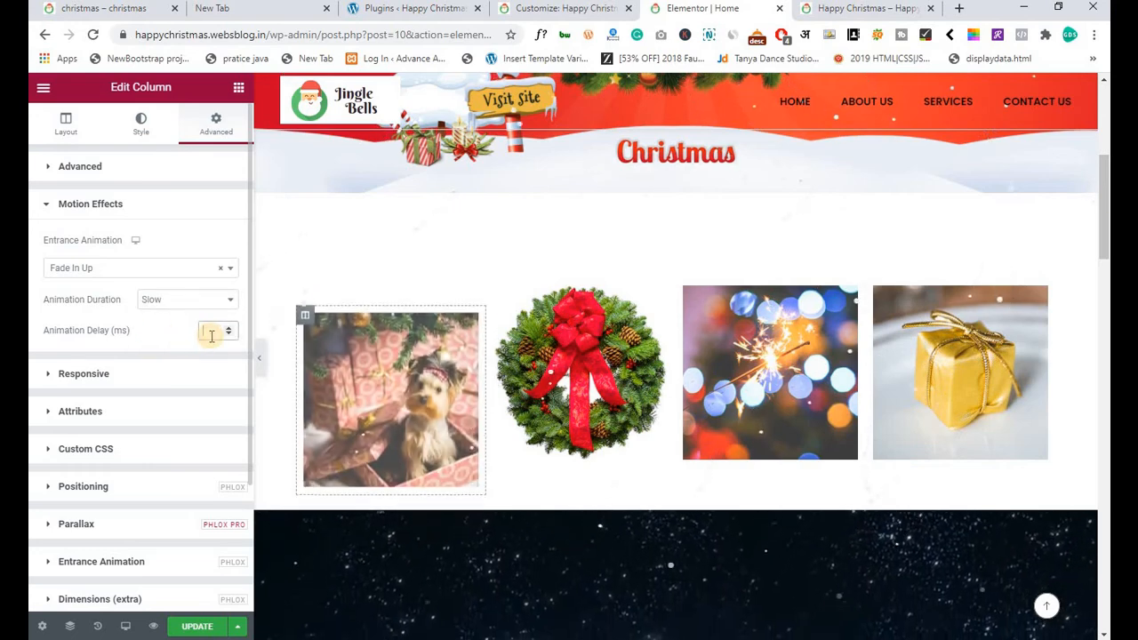
text(100)
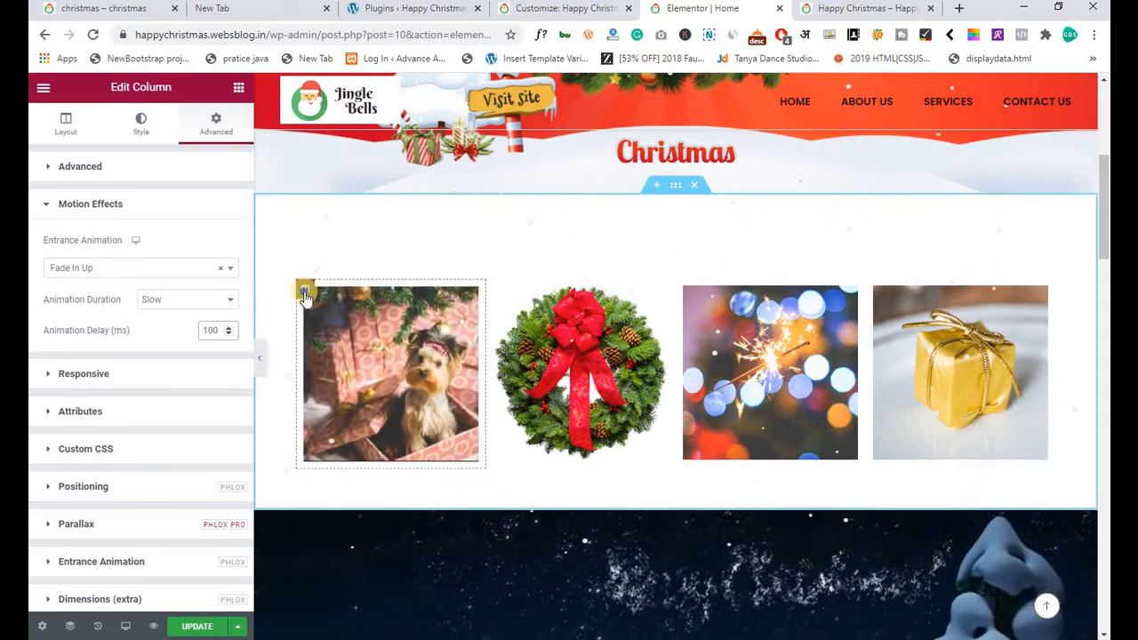
Copy the dog photo's column and paste its style onto the wreath, sparkler and gift box columns.
right_click(307, 299)
click(339, 386)
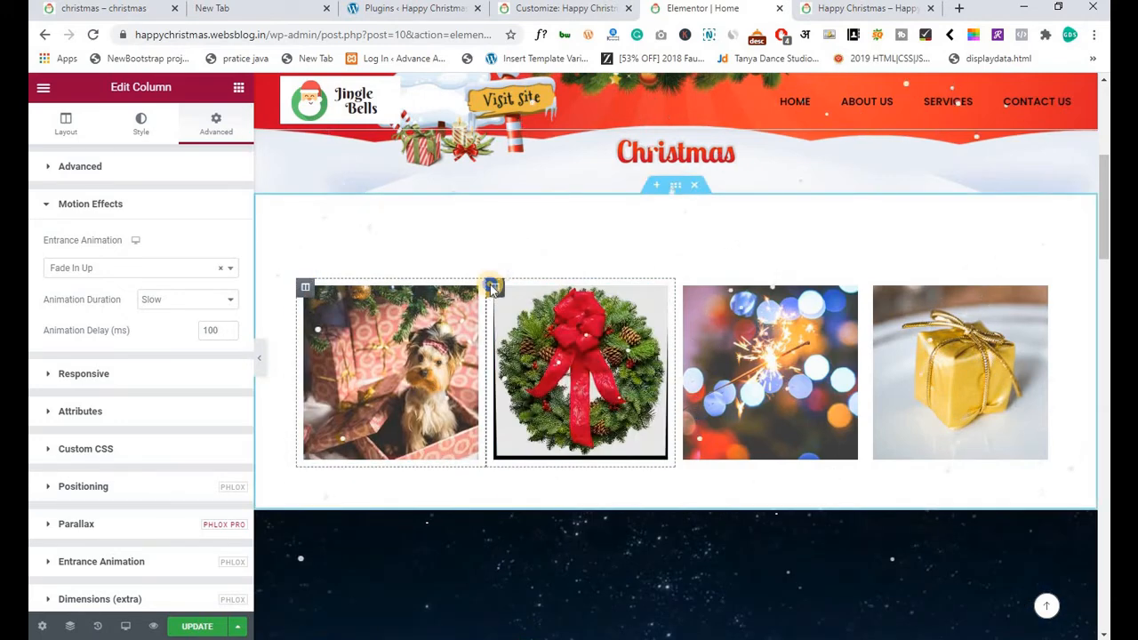
right_click(494, 290)
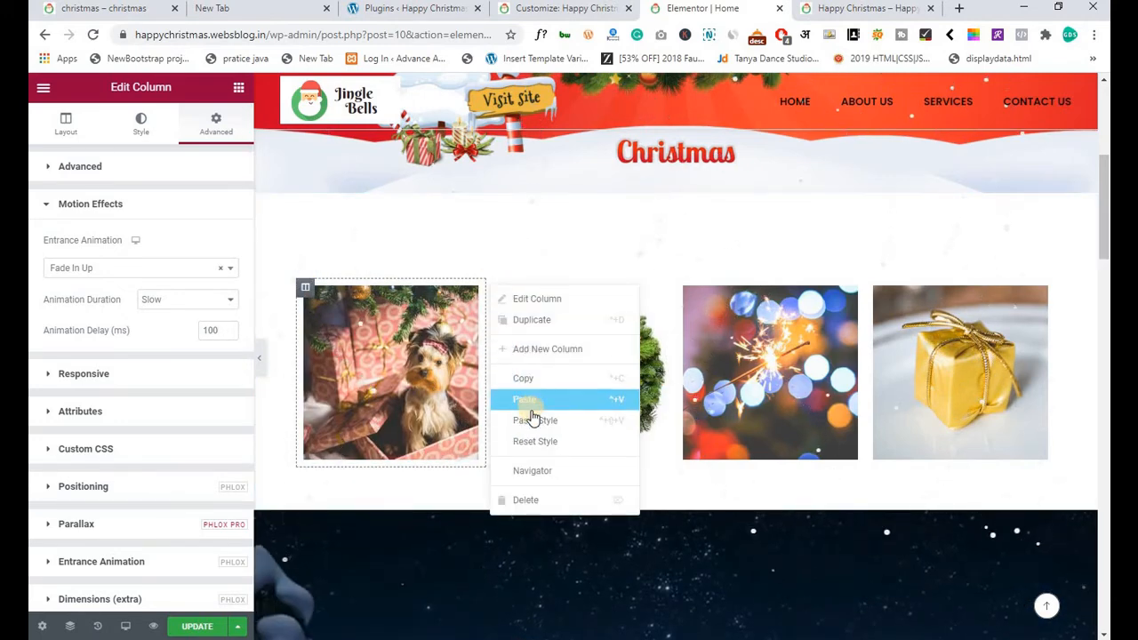
click(531, 417)
right_click(696, 299)
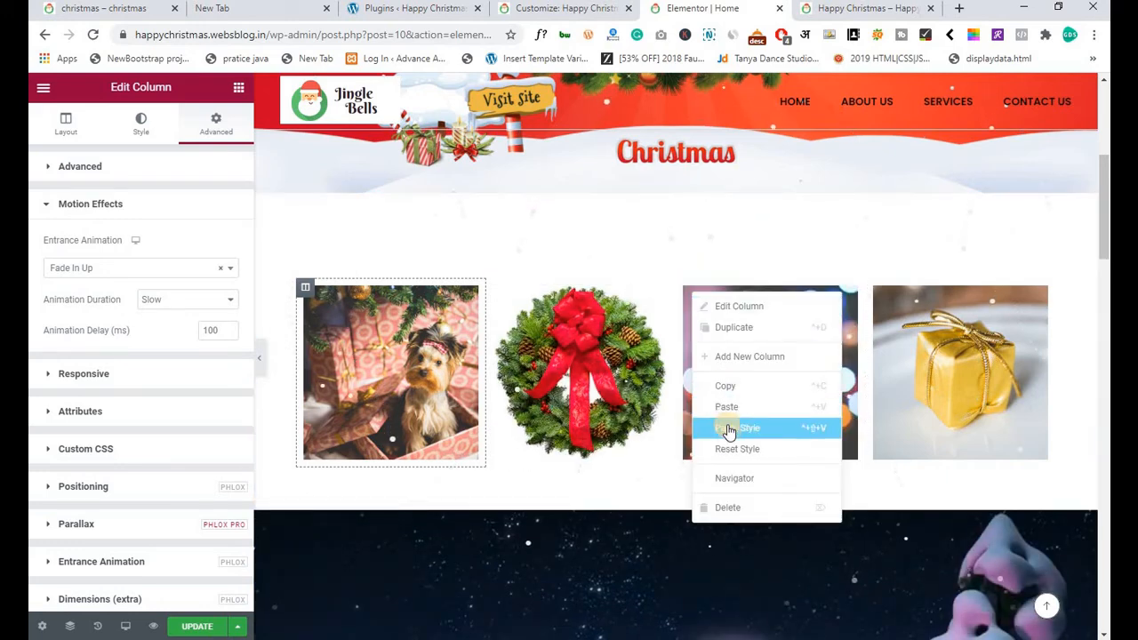
click(864, 343)
right_click(877, 350)
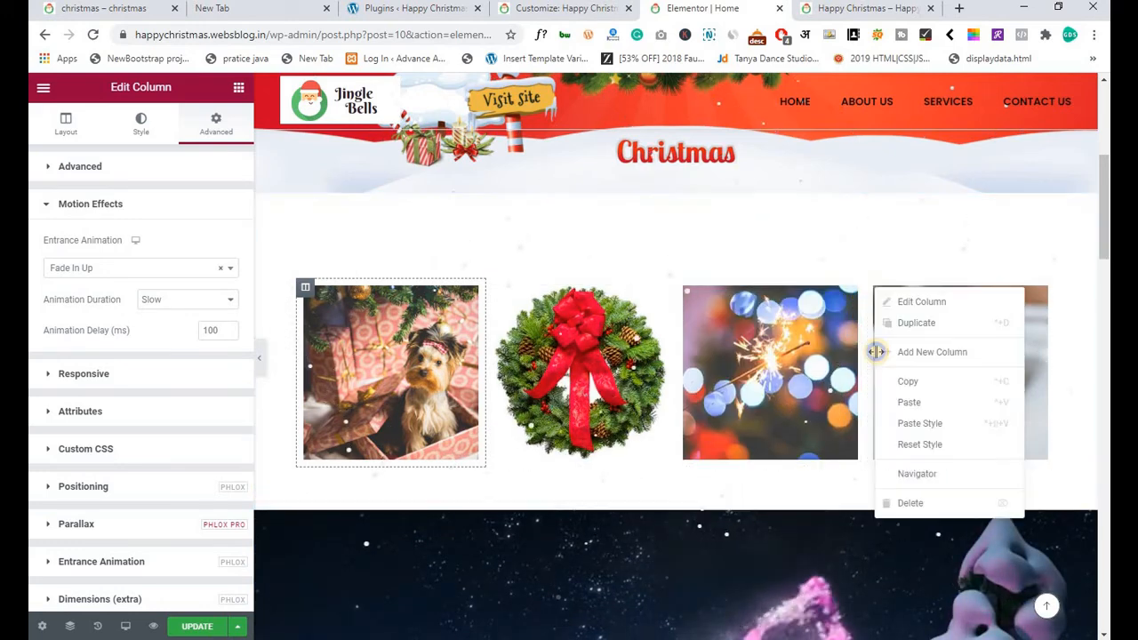
click(907, 428)
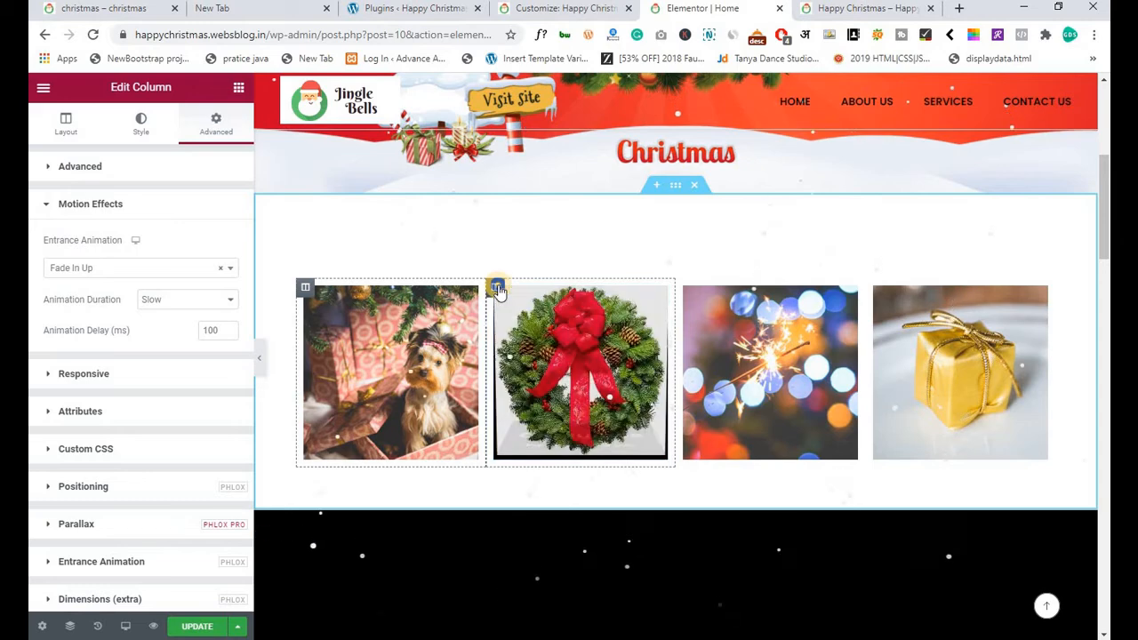
Set the wreath column's entrance animation delay to 150 ms.
right_click(525, 310)
click(525, 309)
click(209, 131)
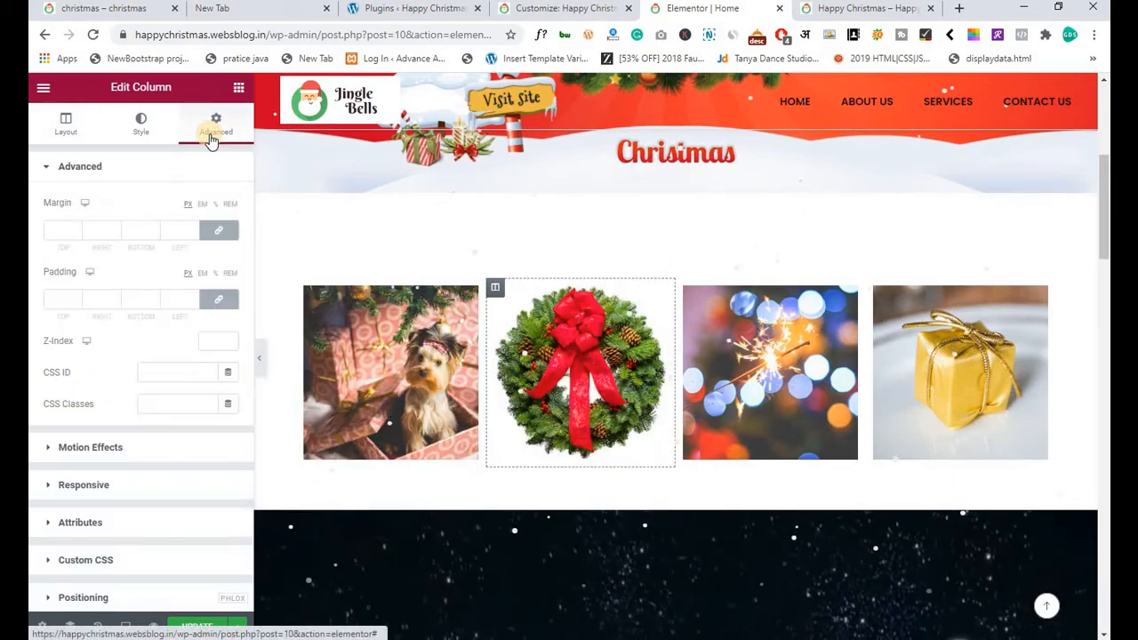
click(73, 448)
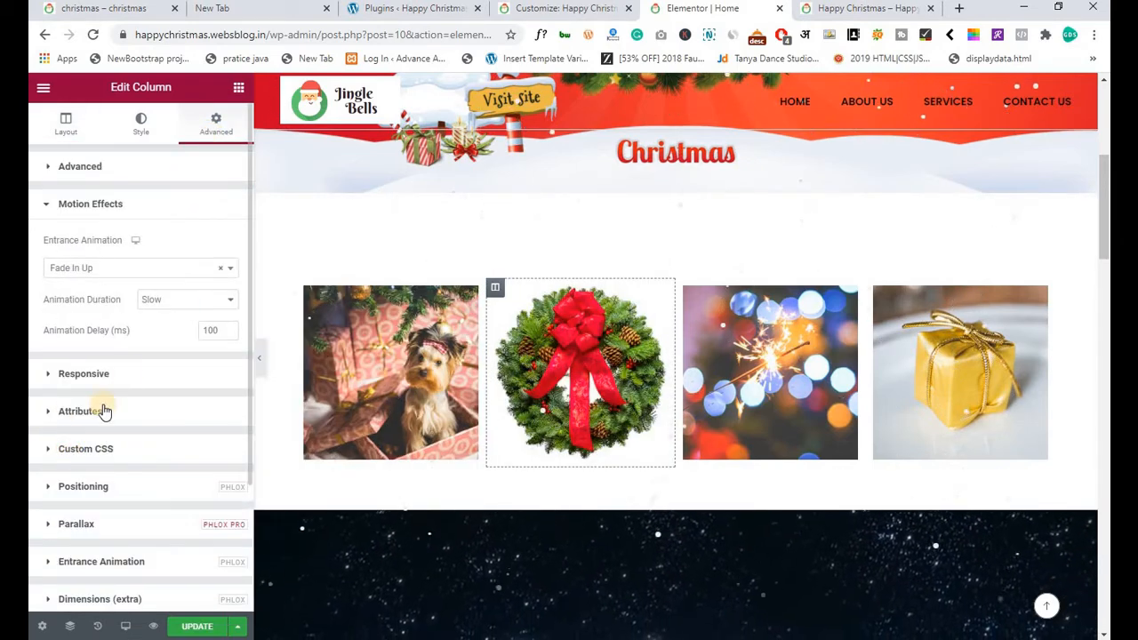
click(216, 330)
key(BackSpace)
key(BackSpace)
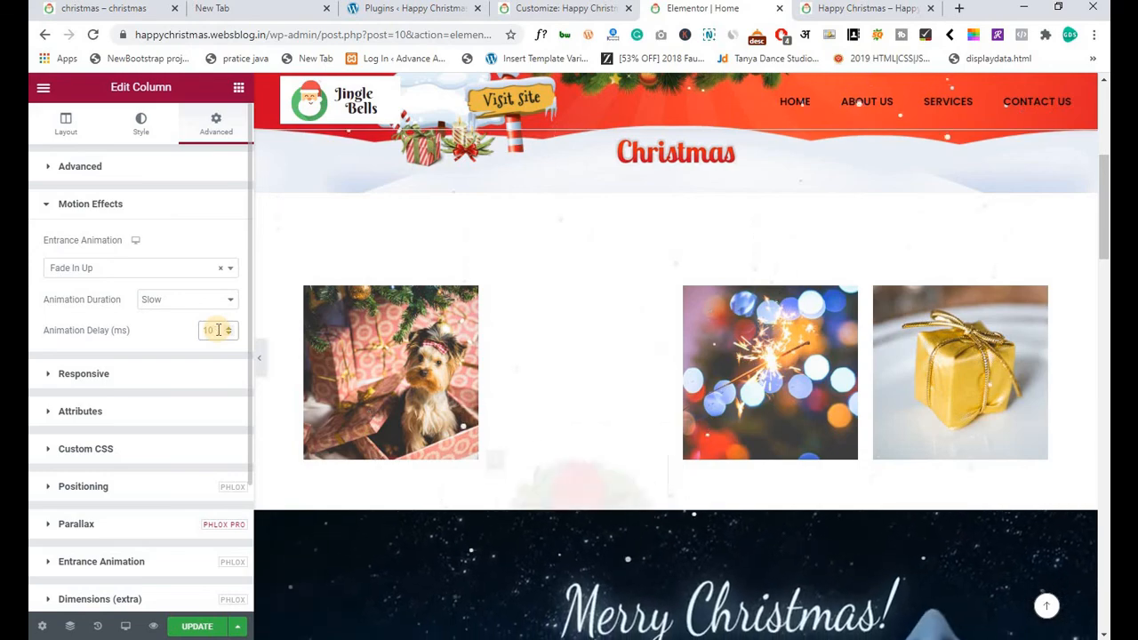
text(50)
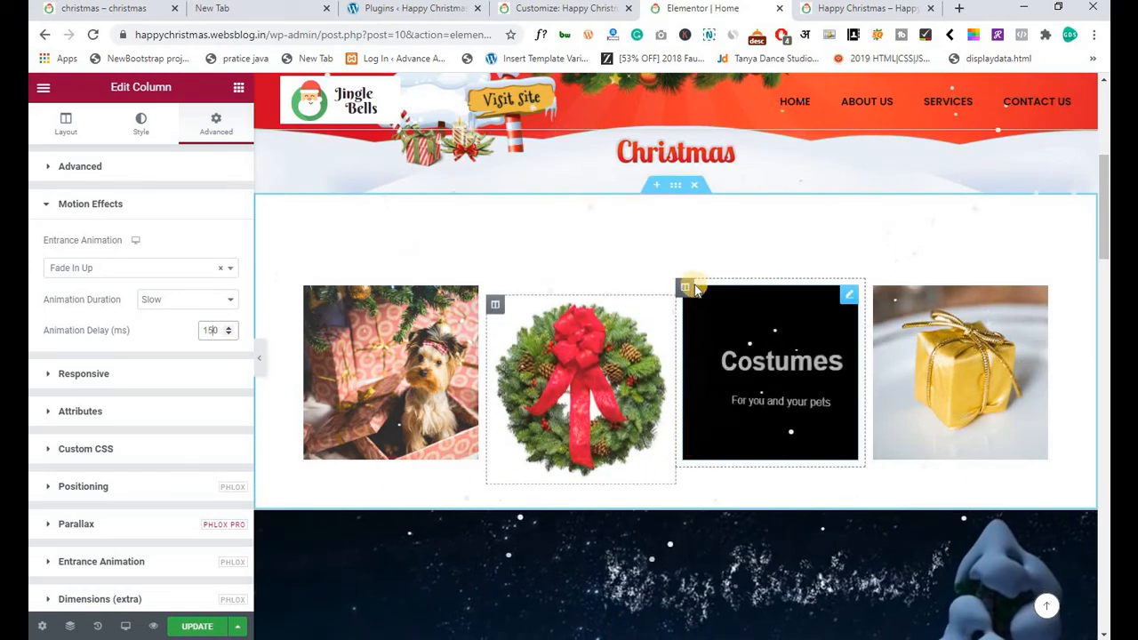
Set the sparkler column's entrance animation delay to 180 ms.
right_click(688, 288)
click(713, 299)
click(213, 140)
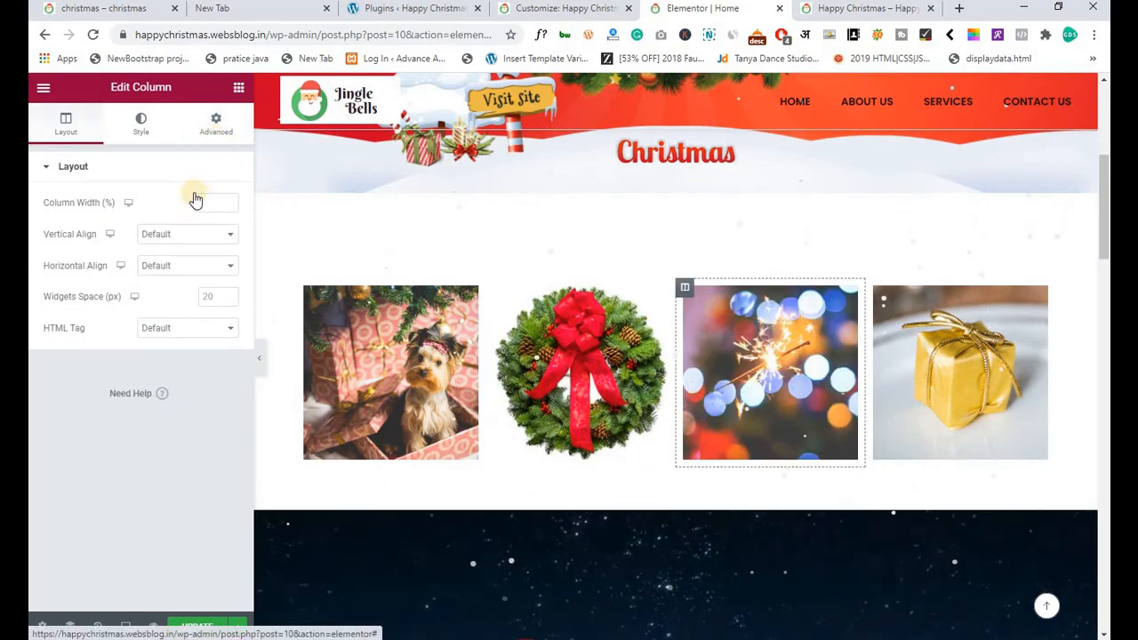
click(113, 451)
click(214, 331)
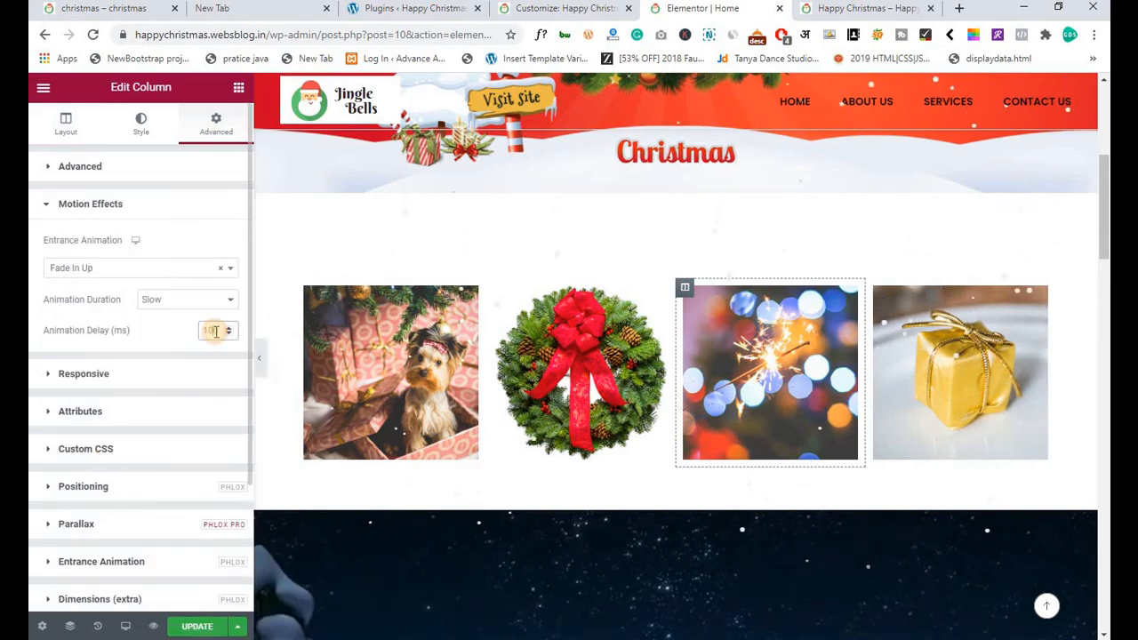
key(BackSpace)
text(80)
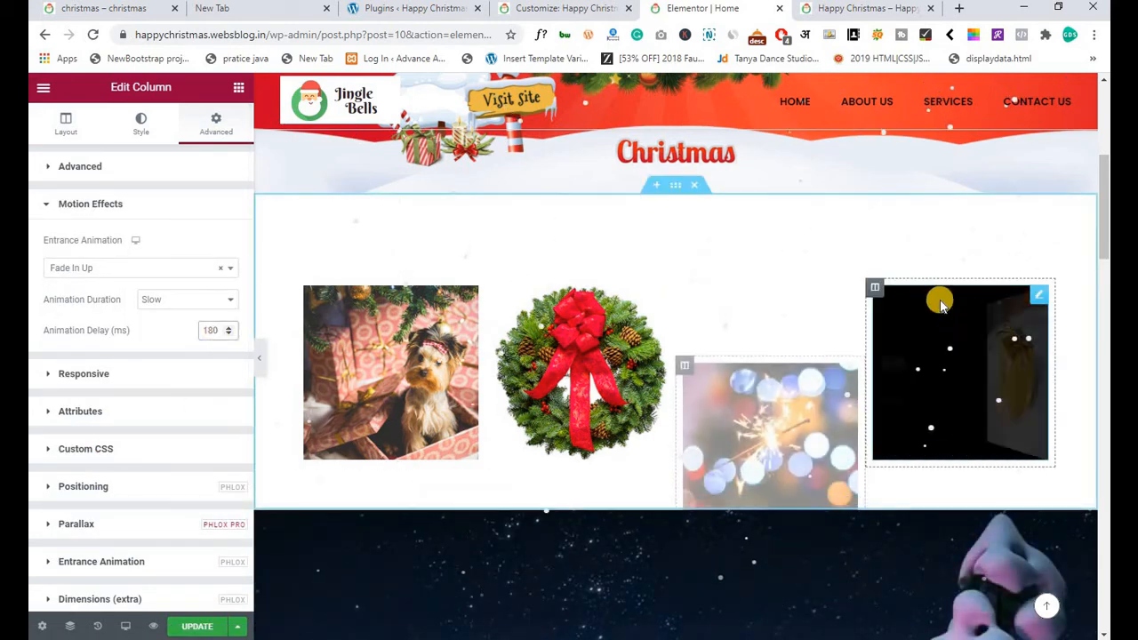
Set the gift box column's entrance animation delay to 200 ms and update the page.
right_click(875, 287)
click(900, 297)
click(186, 138)
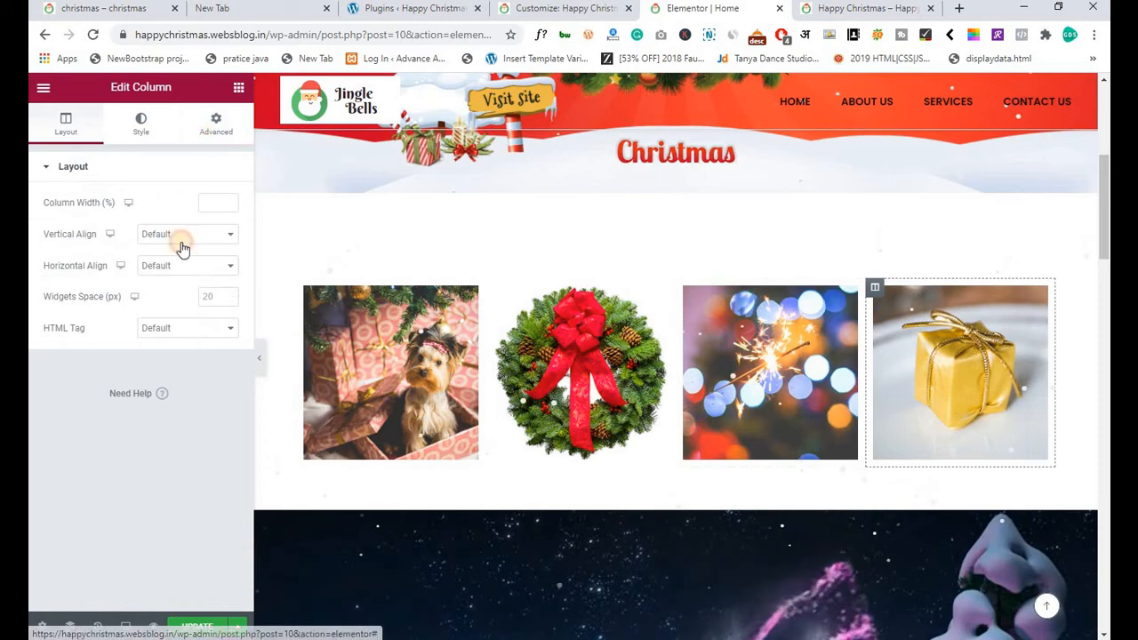
click(176, 448)
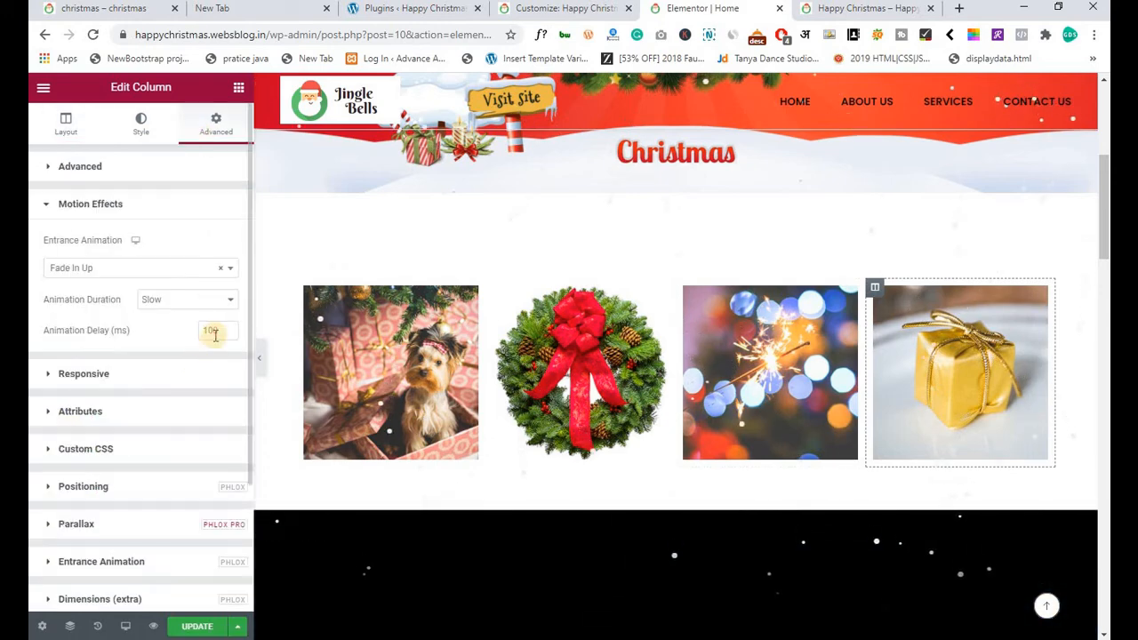
click(215, 333)
text(200)
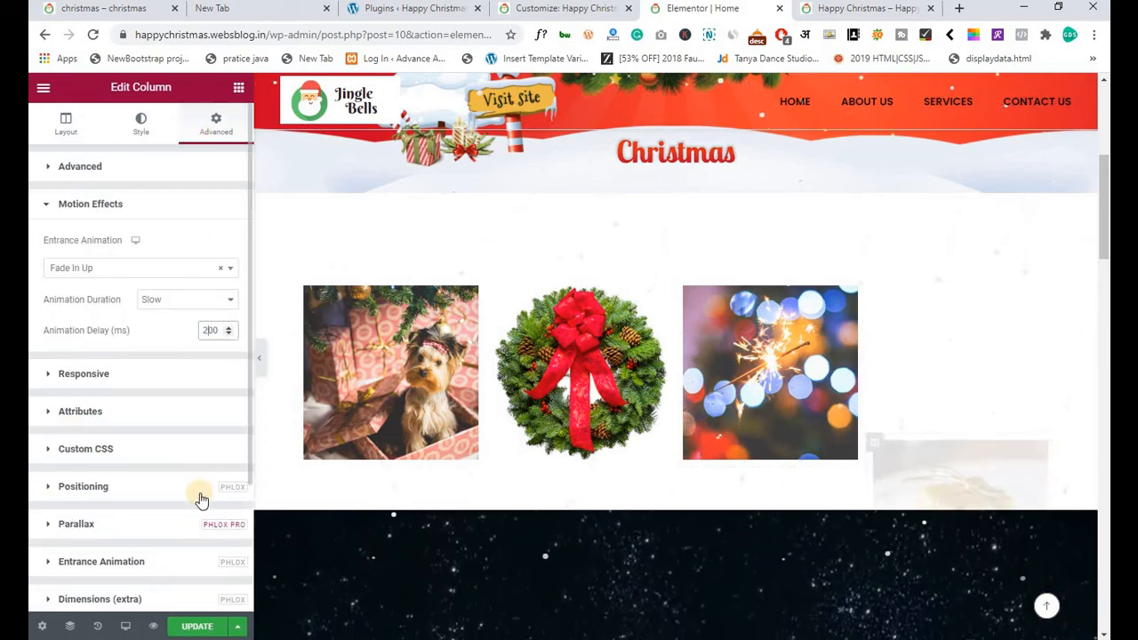
click(194, 626)
Set the entrance animation of the "Time is ticking" heading above the countdown to Tada.
scroll(560, 296, down, 5)
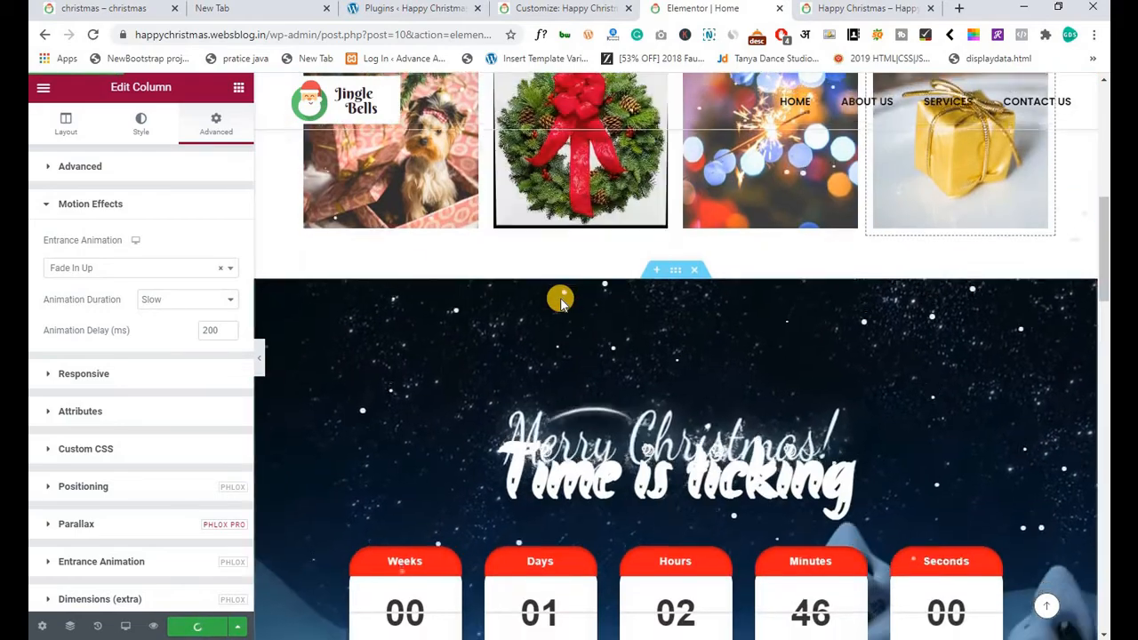
right_click(567, 264)
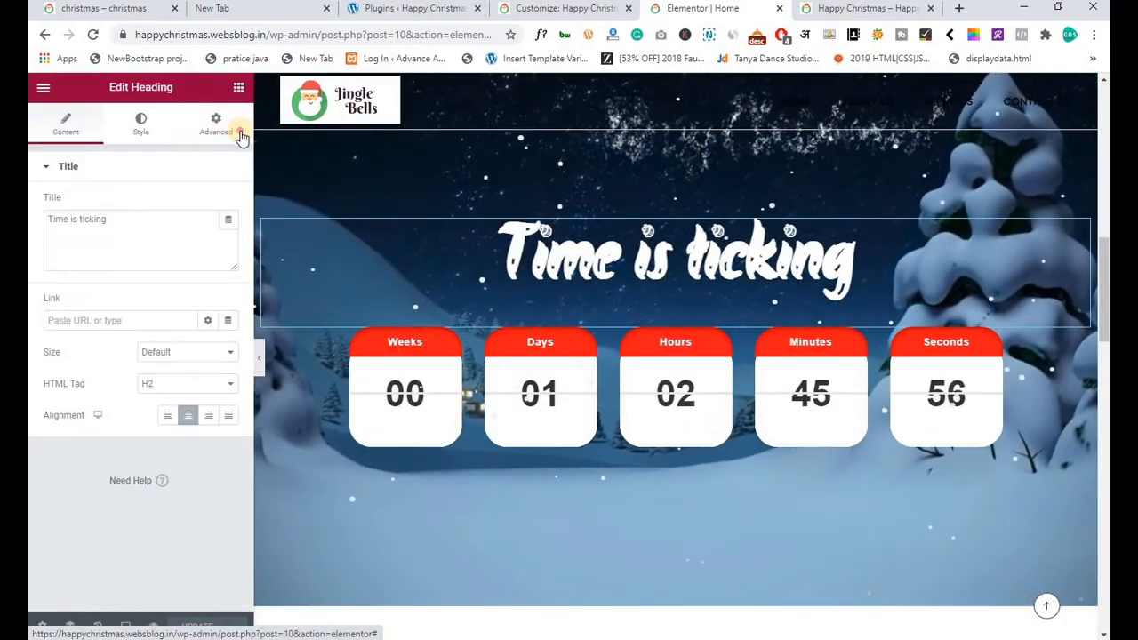
click(240, 136)
click(98, 459)
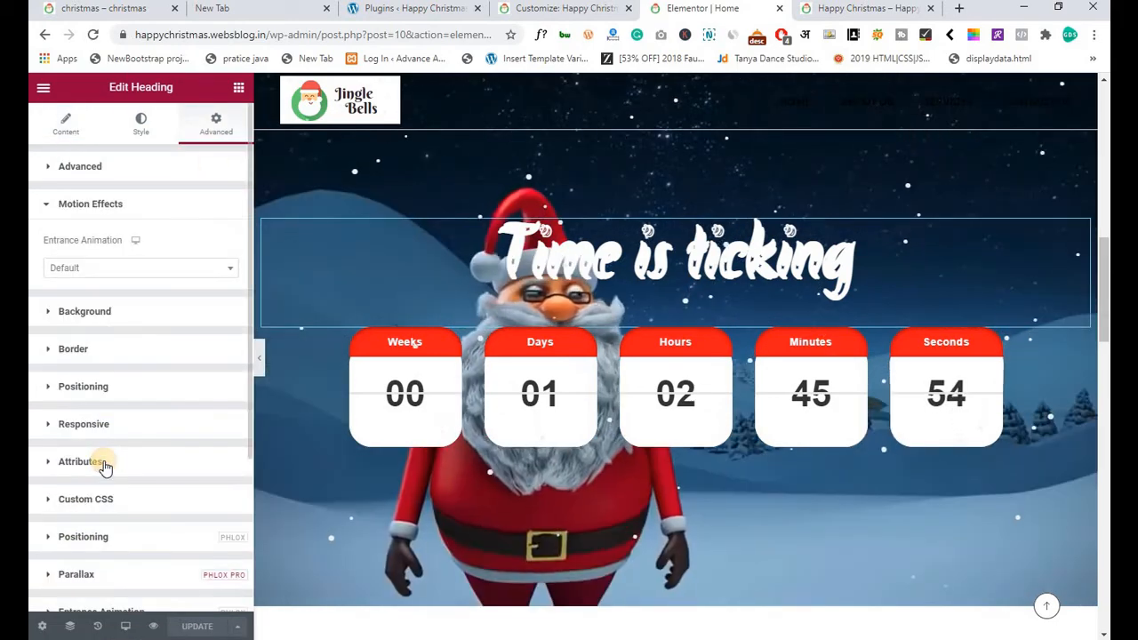
click(94, 272)
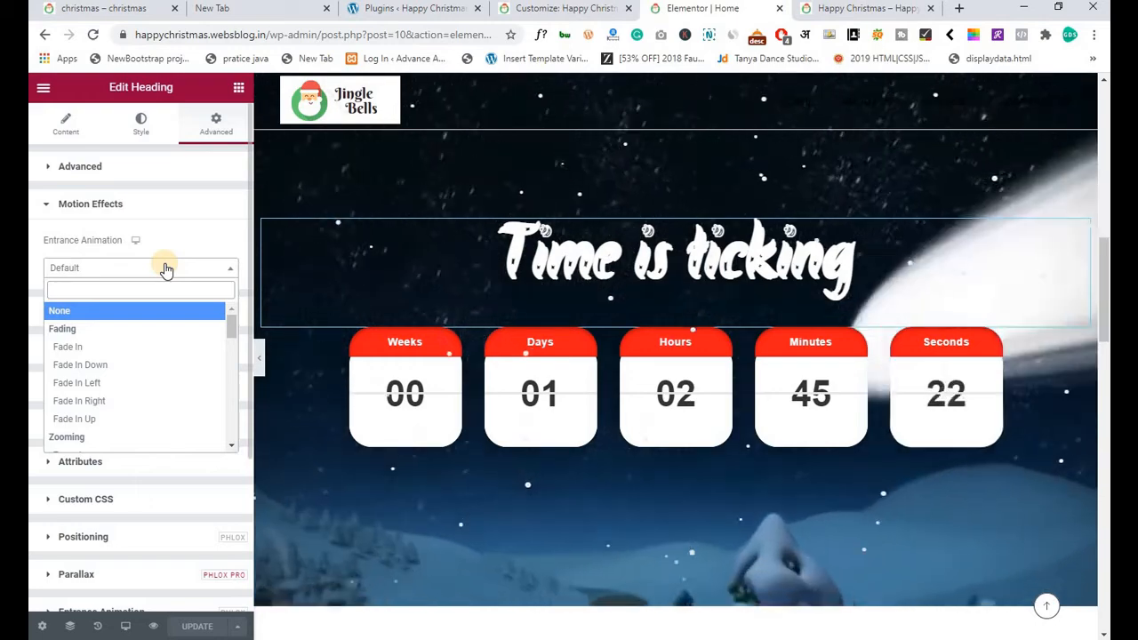
text(tada)
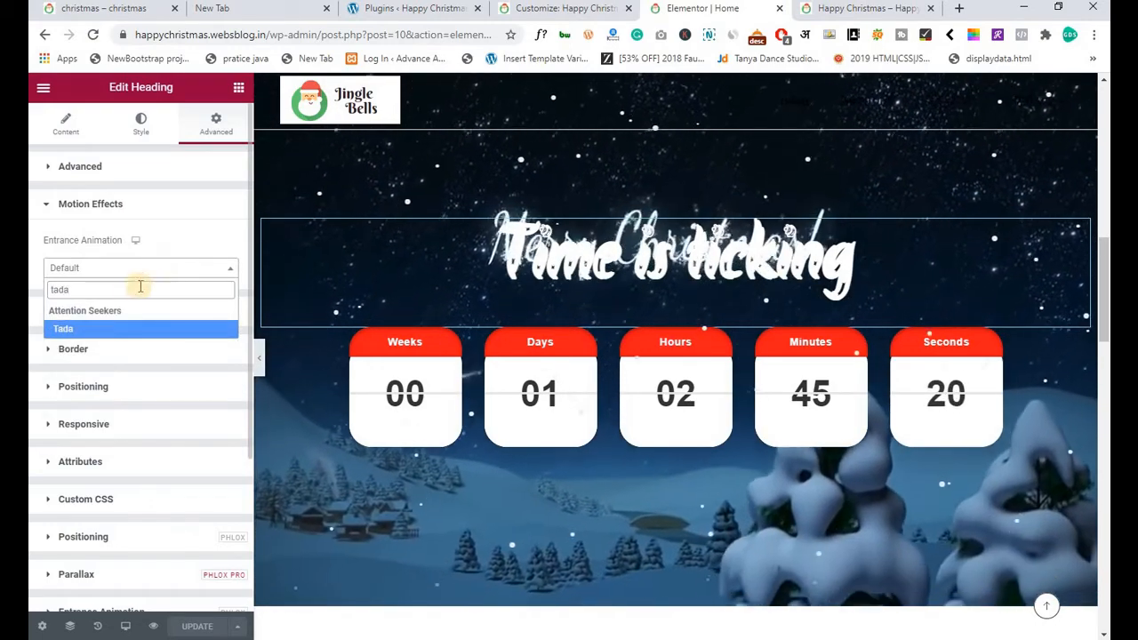
click(114, 329)
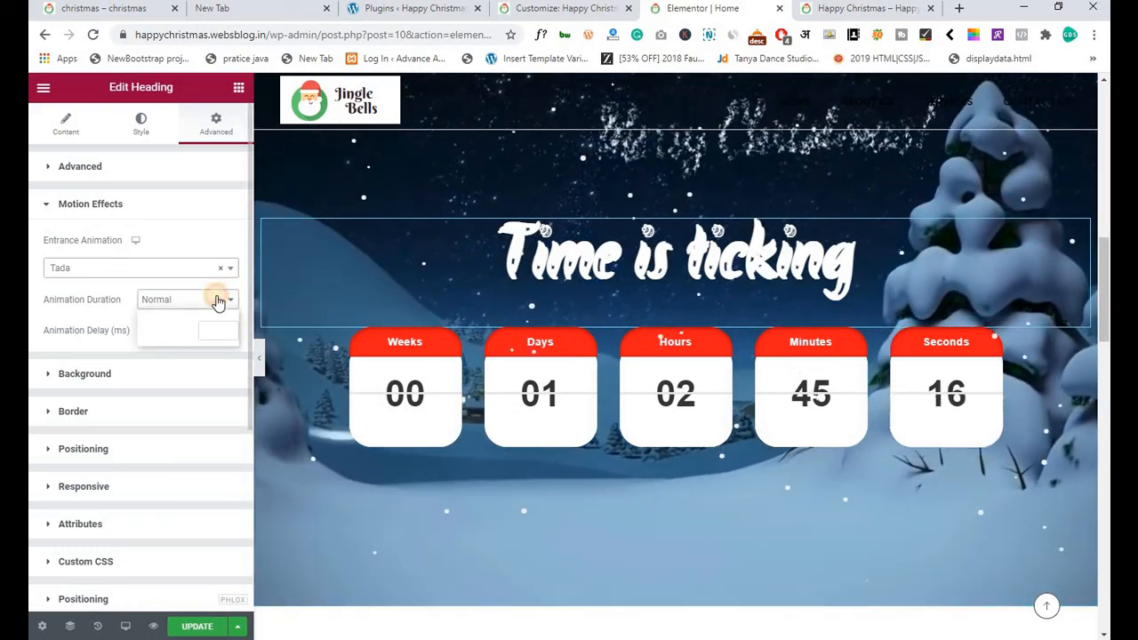
Set the "Time is ticking" heading's animation duration to Slow and update the page.
click(214, 300)
click(196, 316)
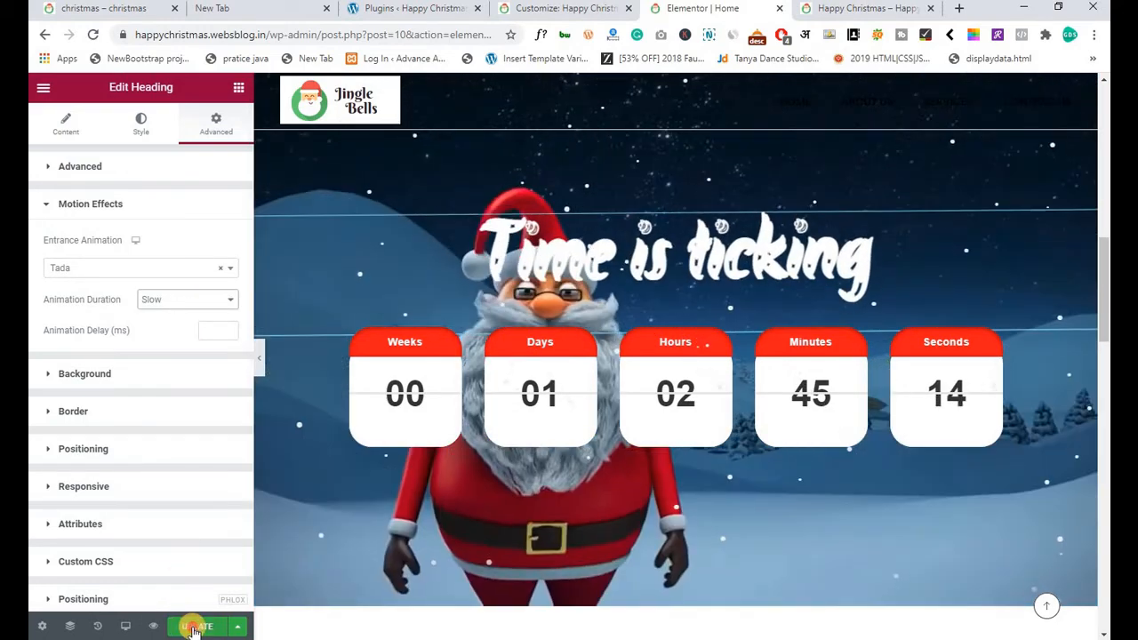
click(195, 622)
Set the entrance animation of the column containing the "ho ho ho!" heading and text to Slide In Left.
scroll(484, 252, down, 5)
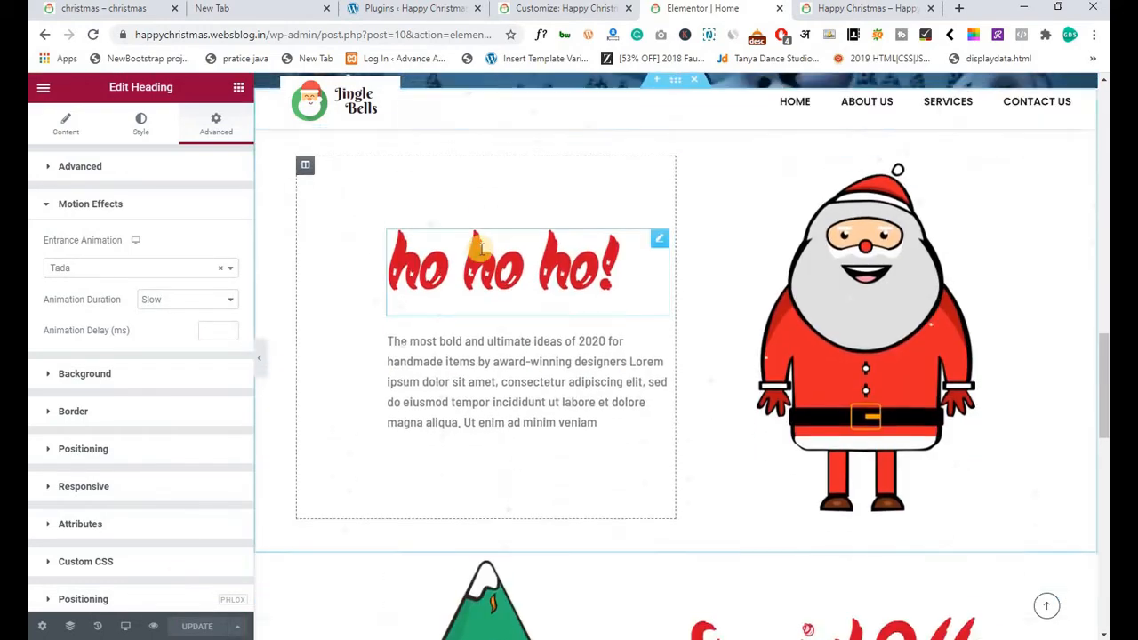
scroll(308, 216, up, 2)
right_click(307, 308)
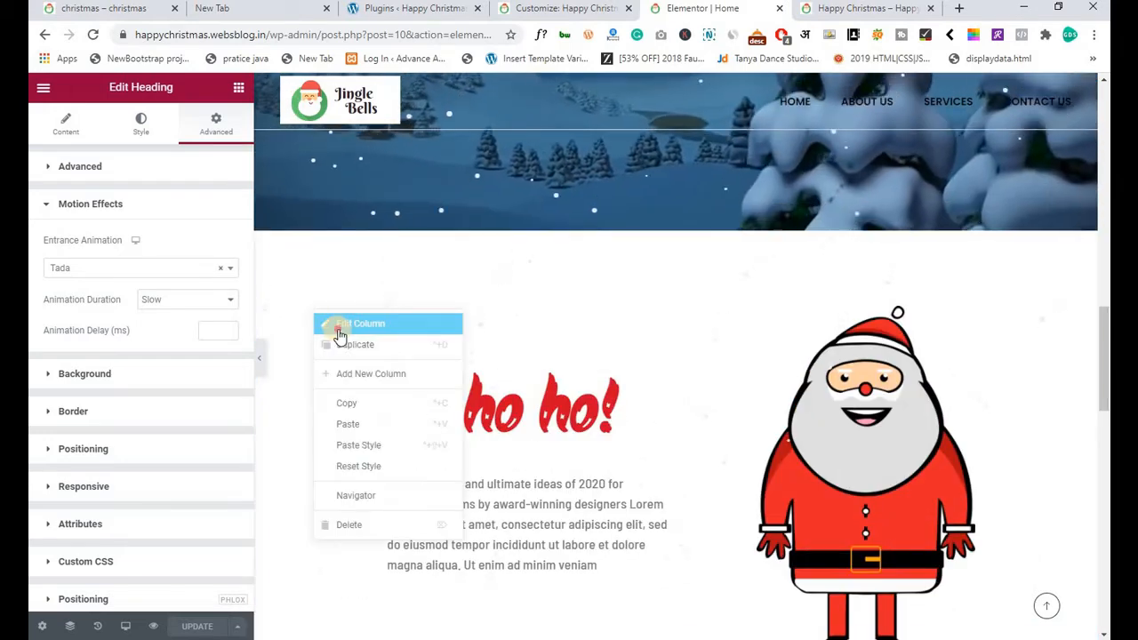
click(338, 323)
click(224, 133)
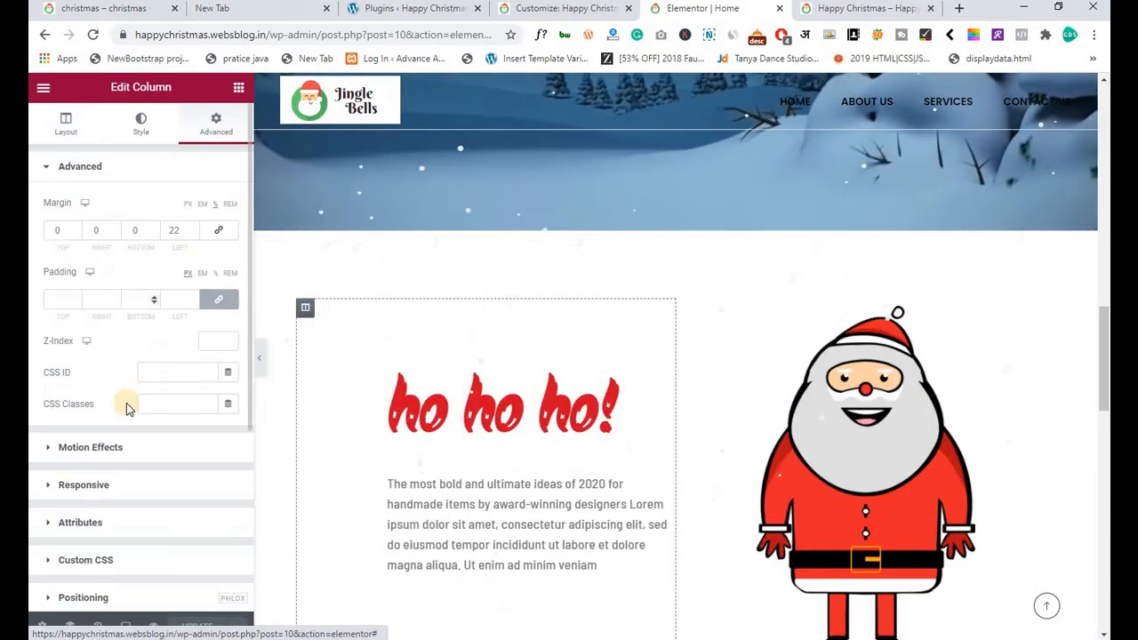
scroll(115, 417, down, 2)
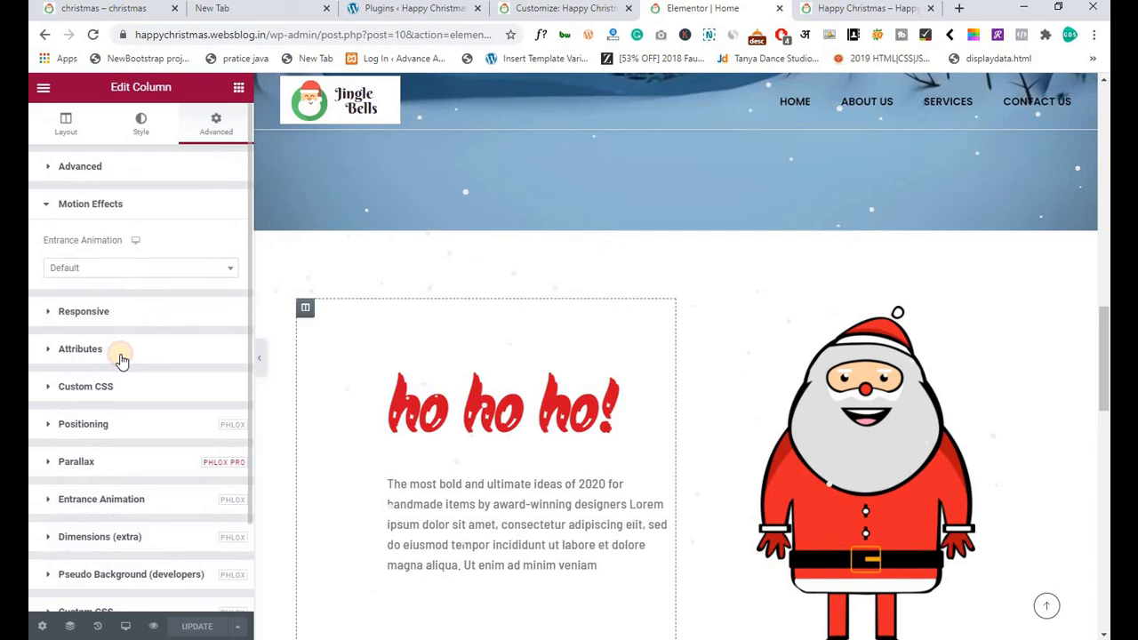
click(137, 267)
text(sli)
key(Down)
key(Down)
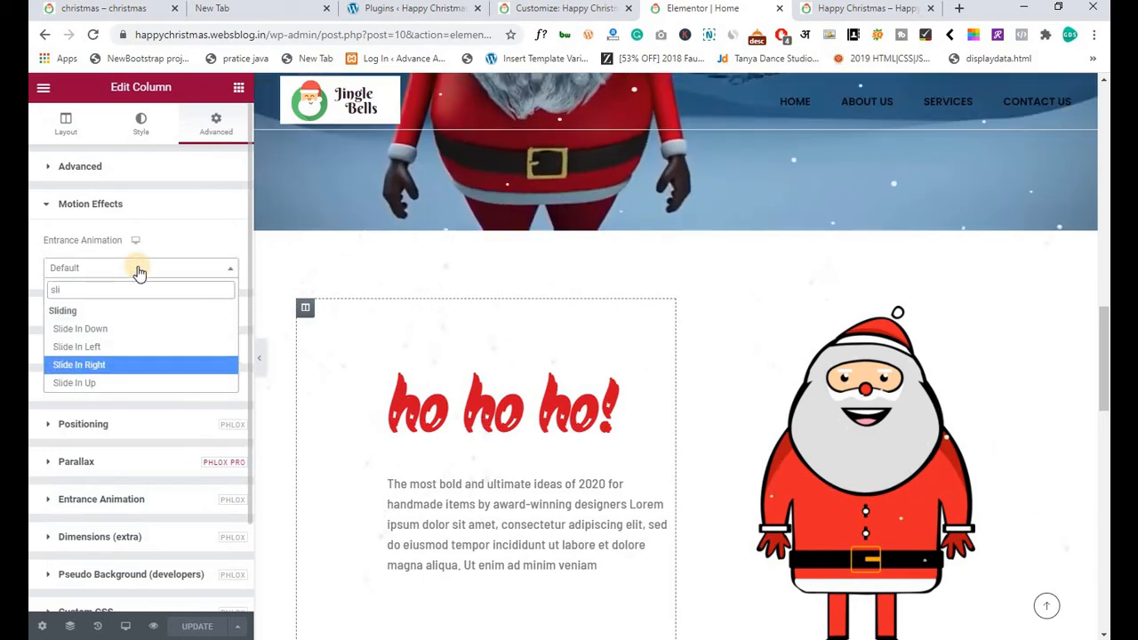
key(Down)
key(Up)
key(Up)
key(Return)
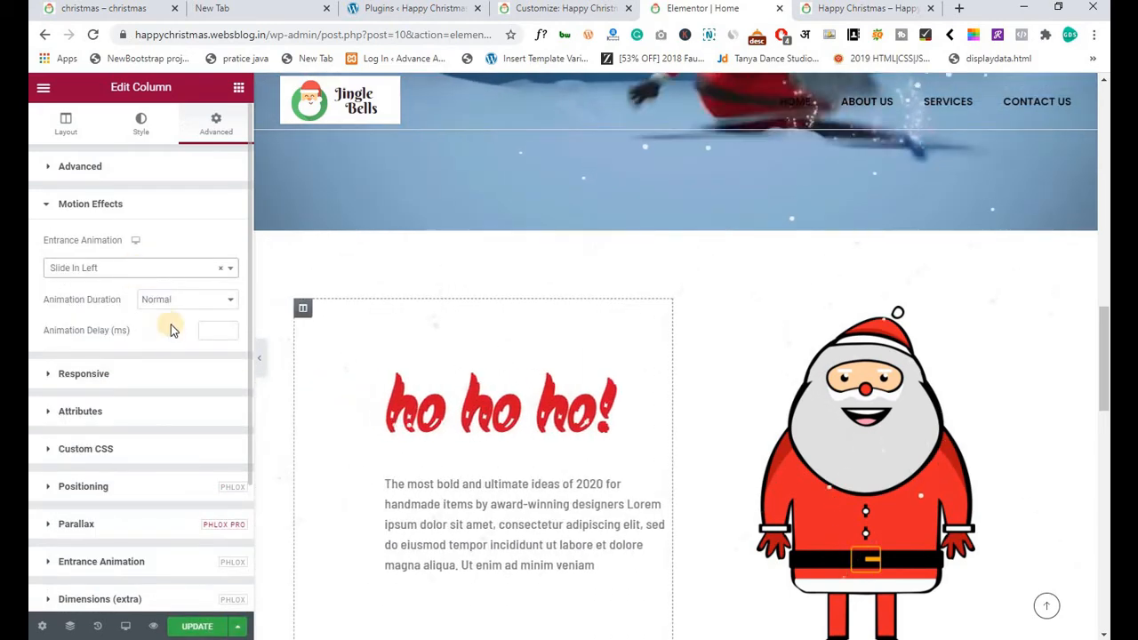
Set the "ho ho ho!" column's animation duration to Slow and its animation delay to 100 ms.
click(178, 299)
click(172, 310)
click(205, 330)
text(100)
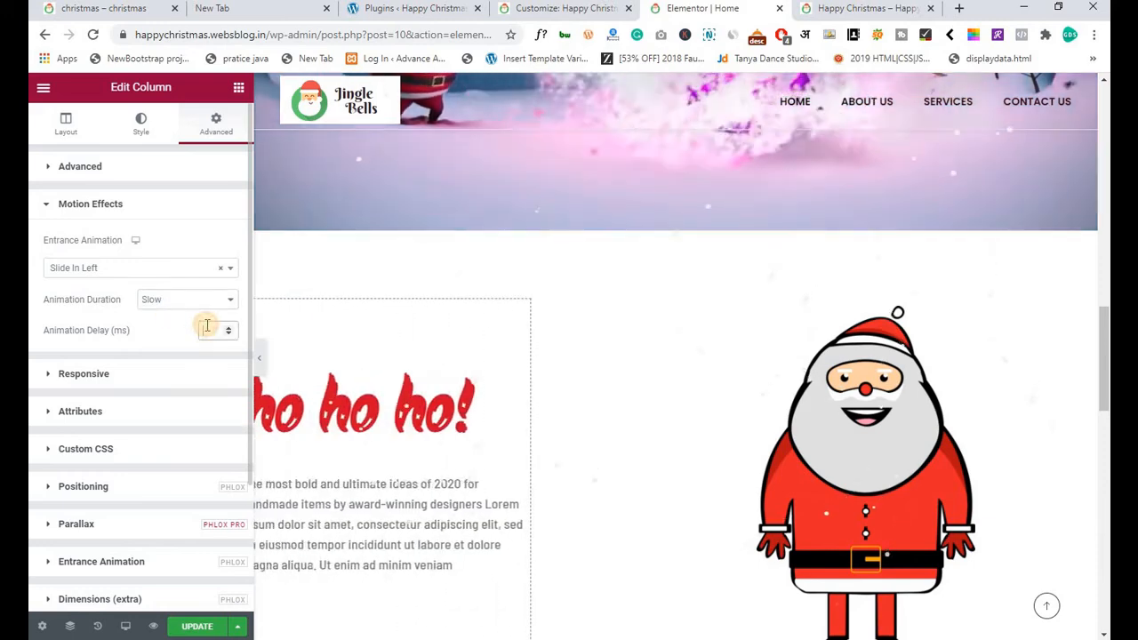
Check the Santa section on the reference christmas site, and set the Santa column's entrance animation to Wobble in the Elementor editor.
right_click(682, 309)
click(711, 322)
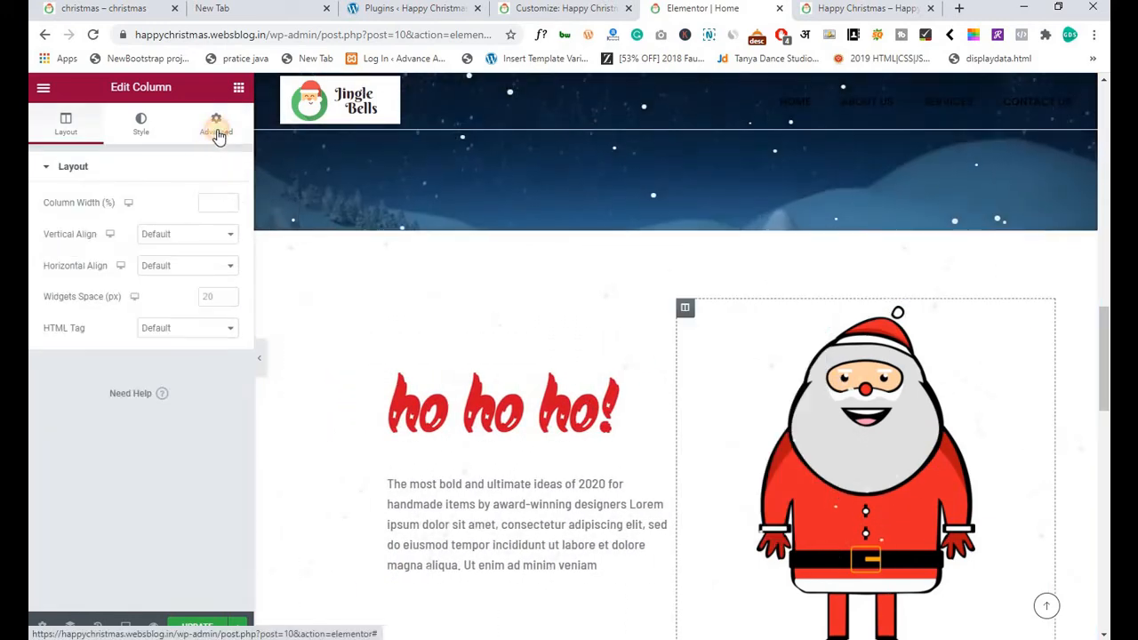
click(214, 125)
click(104, 447)
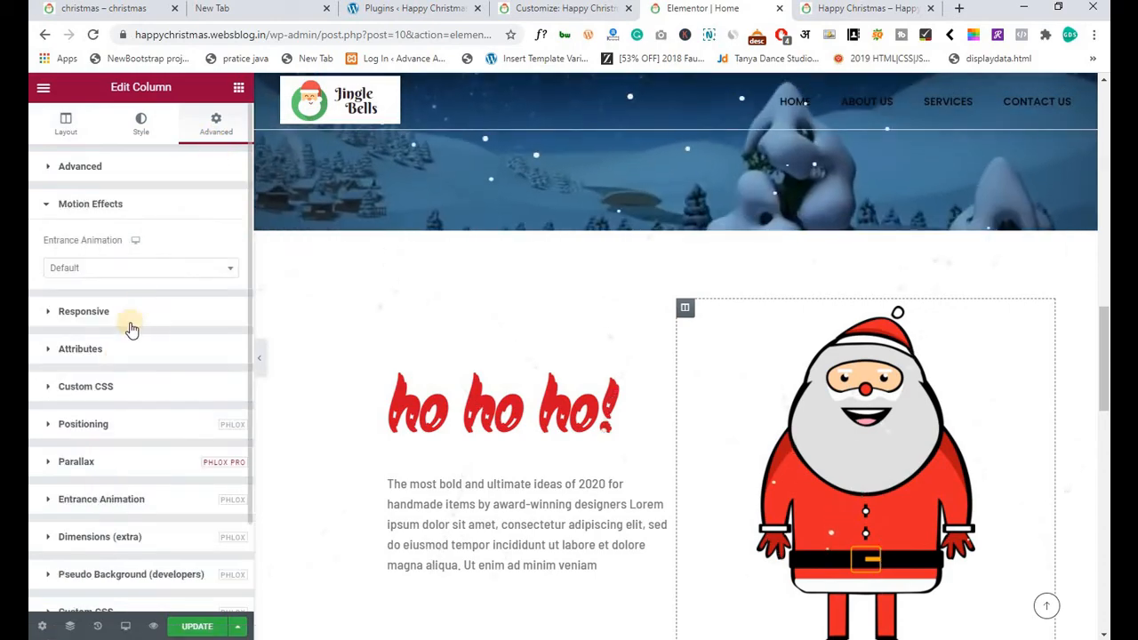
click(121, 9)
scroll(402, 293, up, 3)
scroll(406, 334, up, 8)
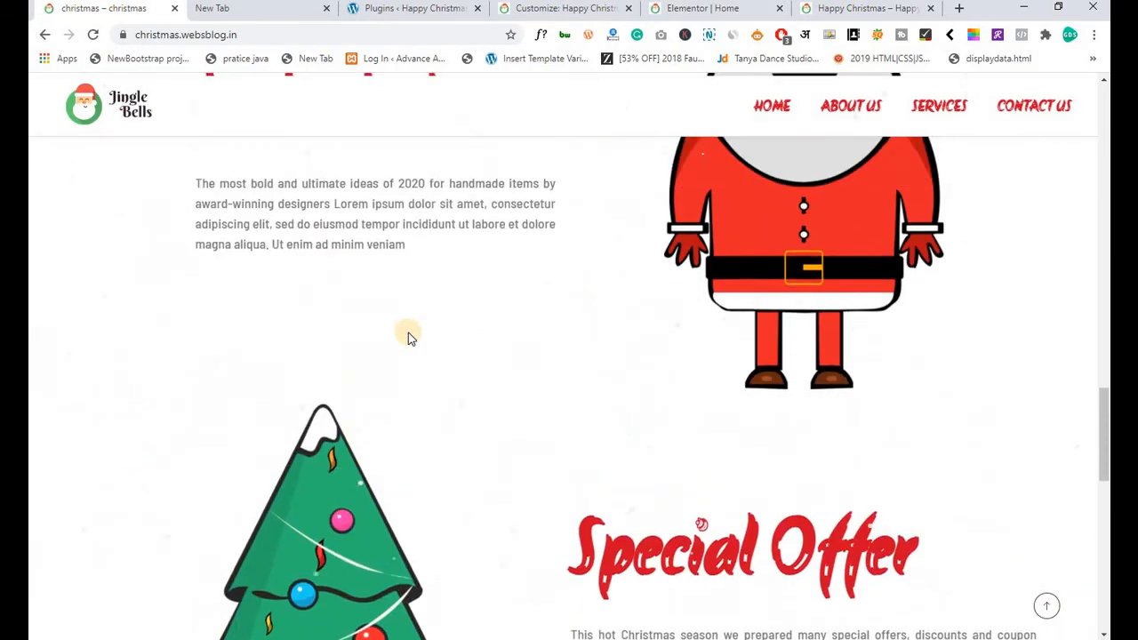
click(775, 7)
click(132, 268)
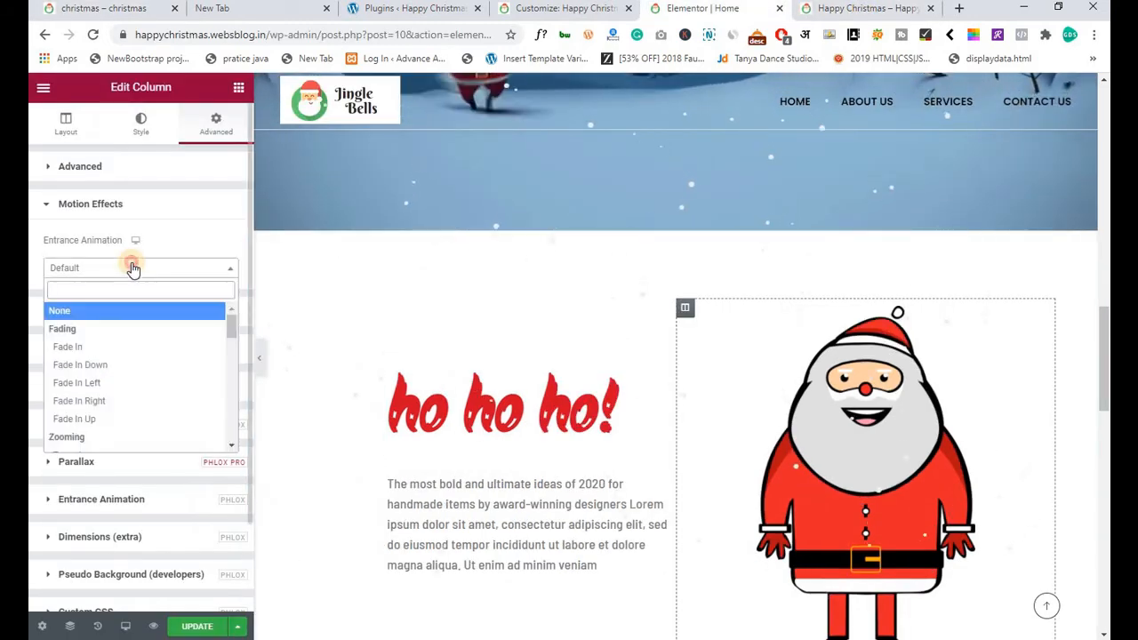
text(w)
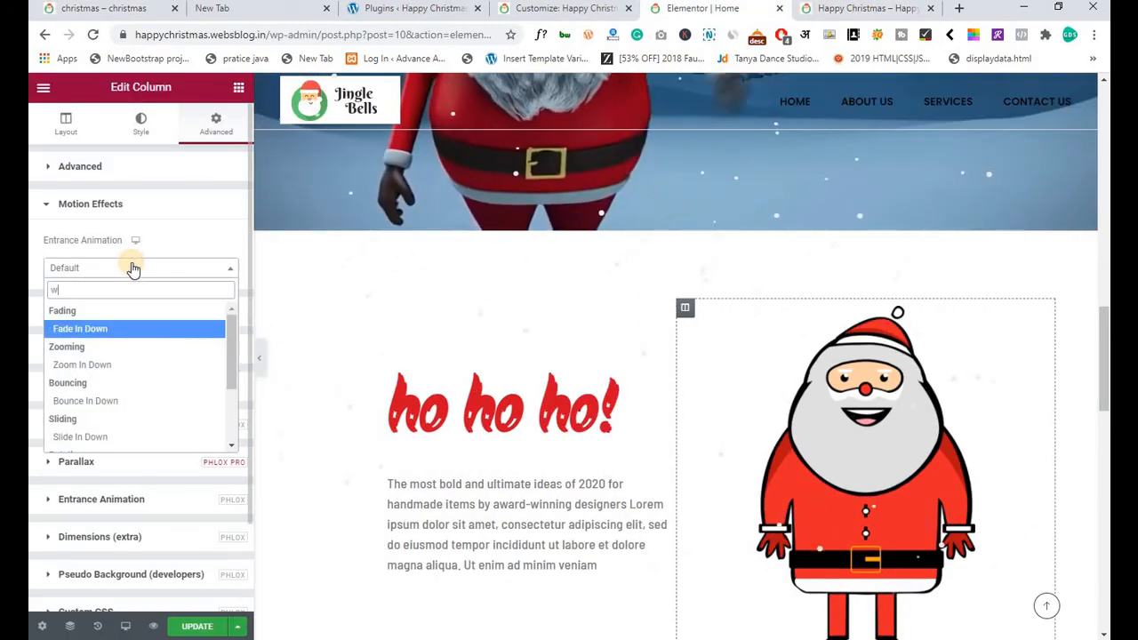
key(Down)
key(Down)
key(Down)
key(Down)
key(Down)
key(Down)
key(Down)
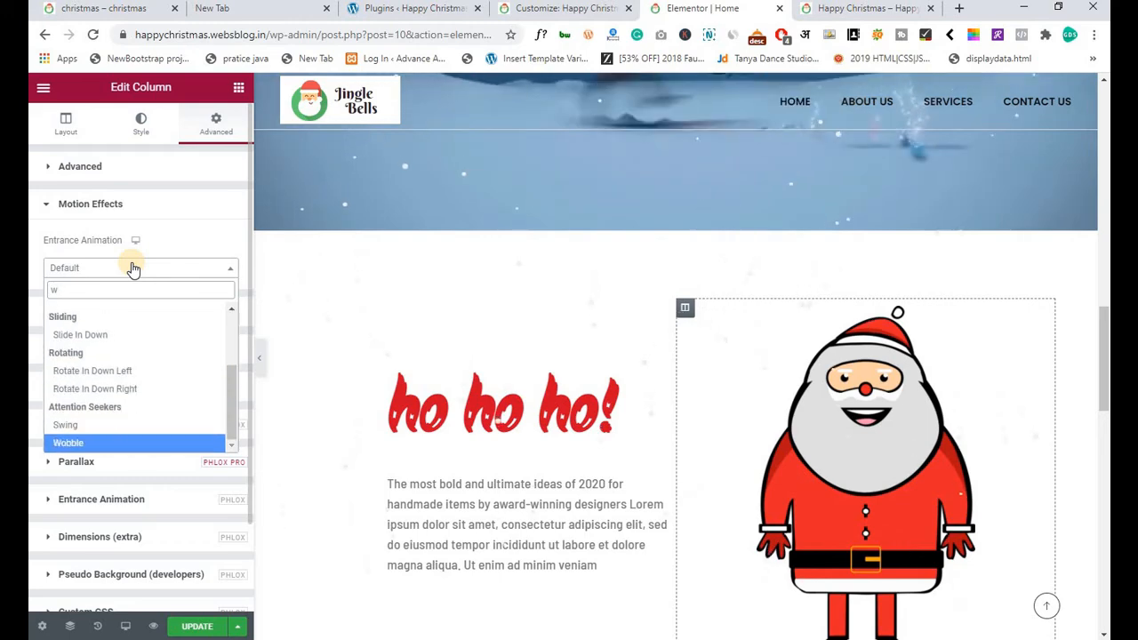
key(Up)
key(Down)
key(Return)
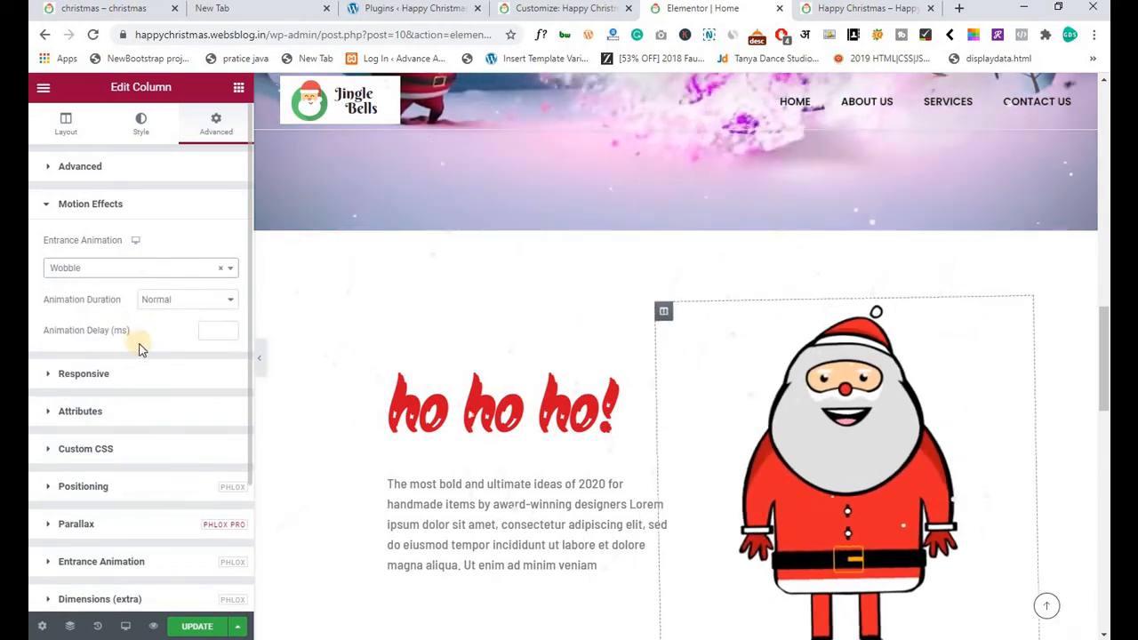
Set the Santa column's animation duration to Slow and update the page.
click(174, 307)
click(172, 309)
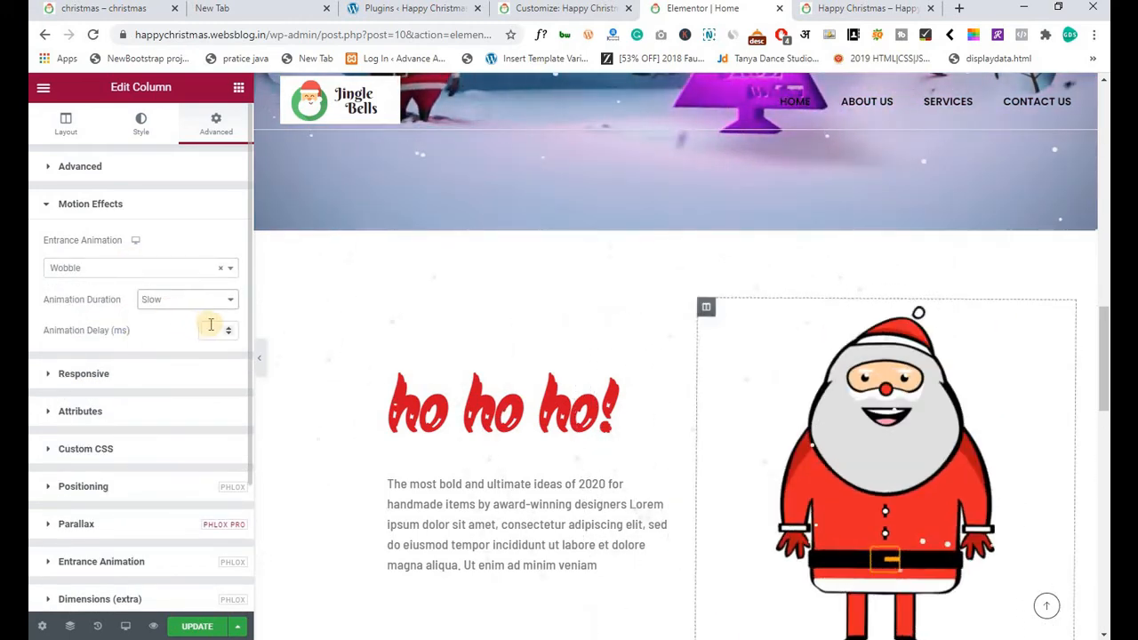
click(192, 625)
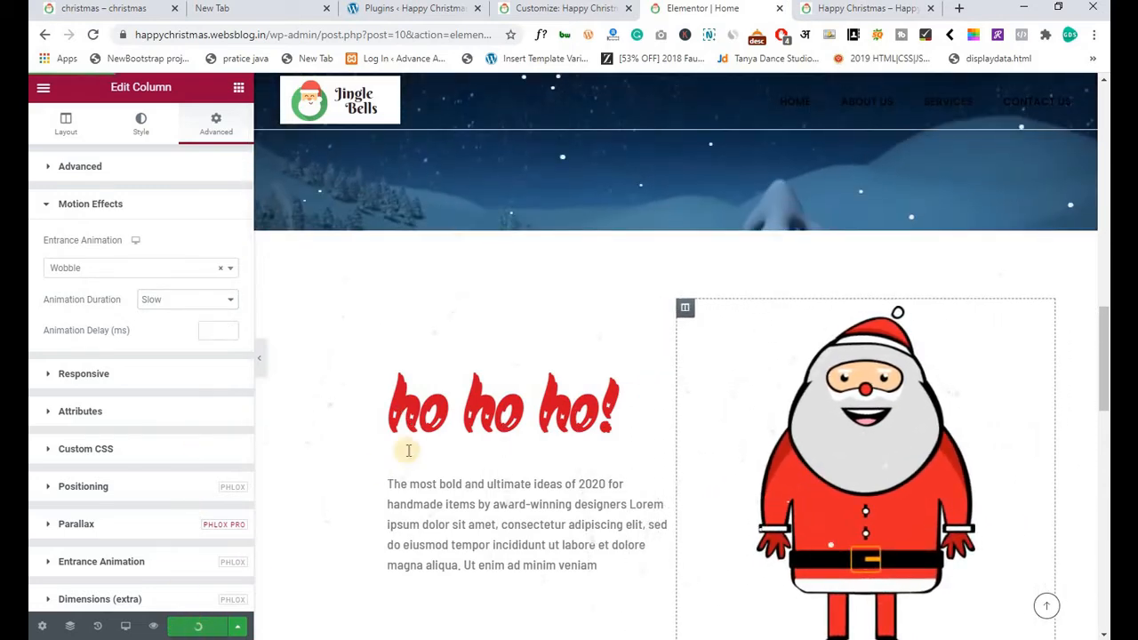
Set the entrance animation of the Christmas tree column beside the Special Offer text to Swing.
scroll(453, 391, down, 3)
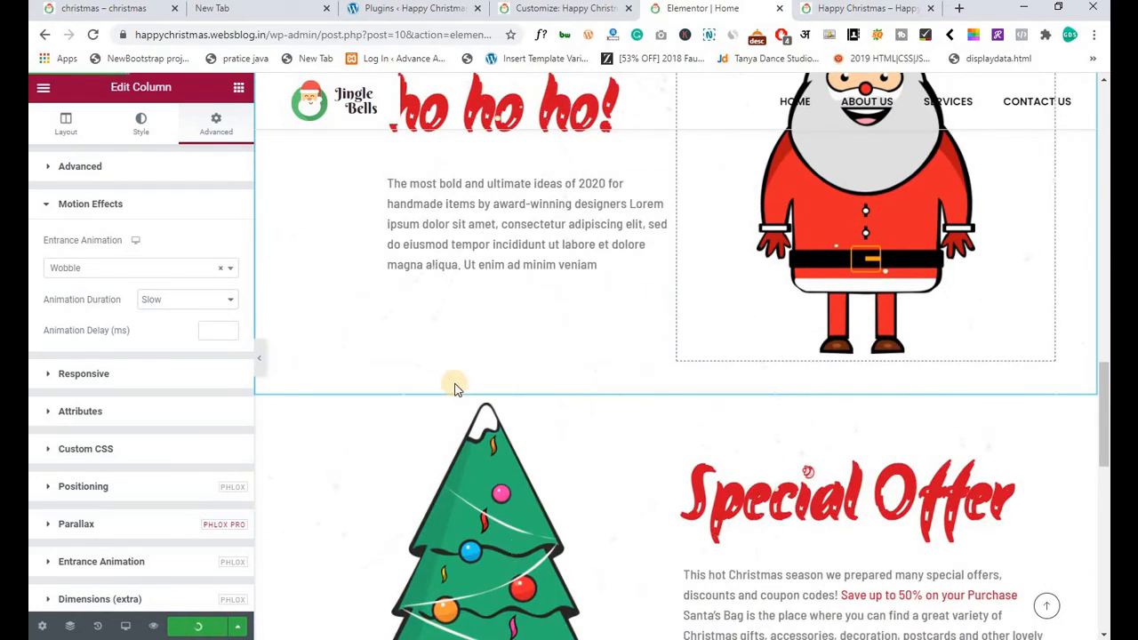
scroll(453, 387, down, 2)
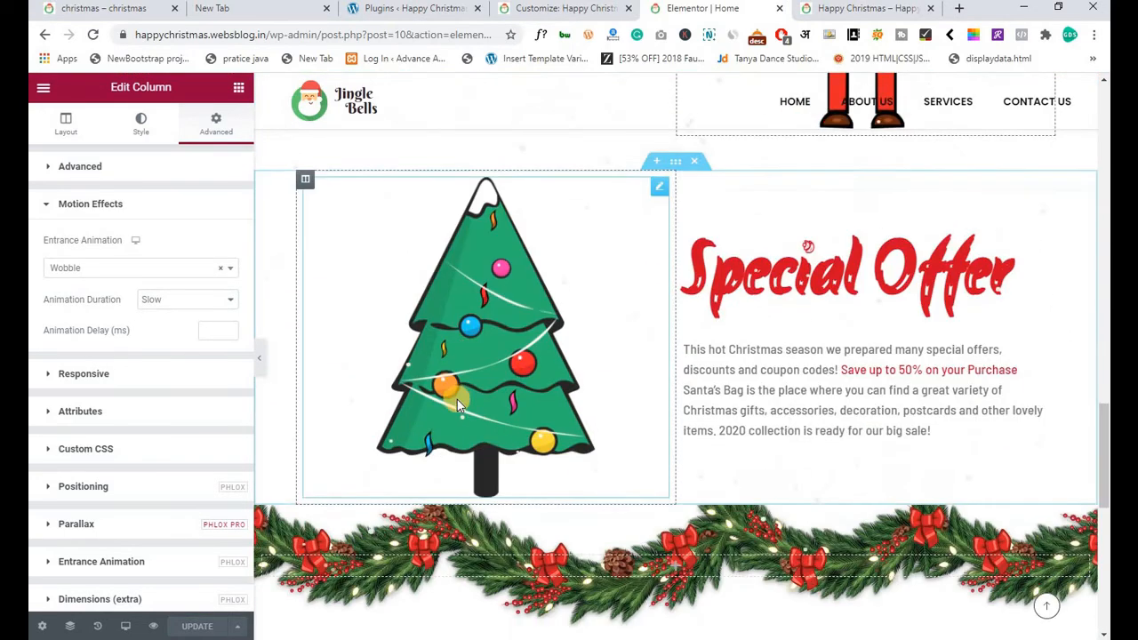
right_click(305, 183)
click(331, 197)
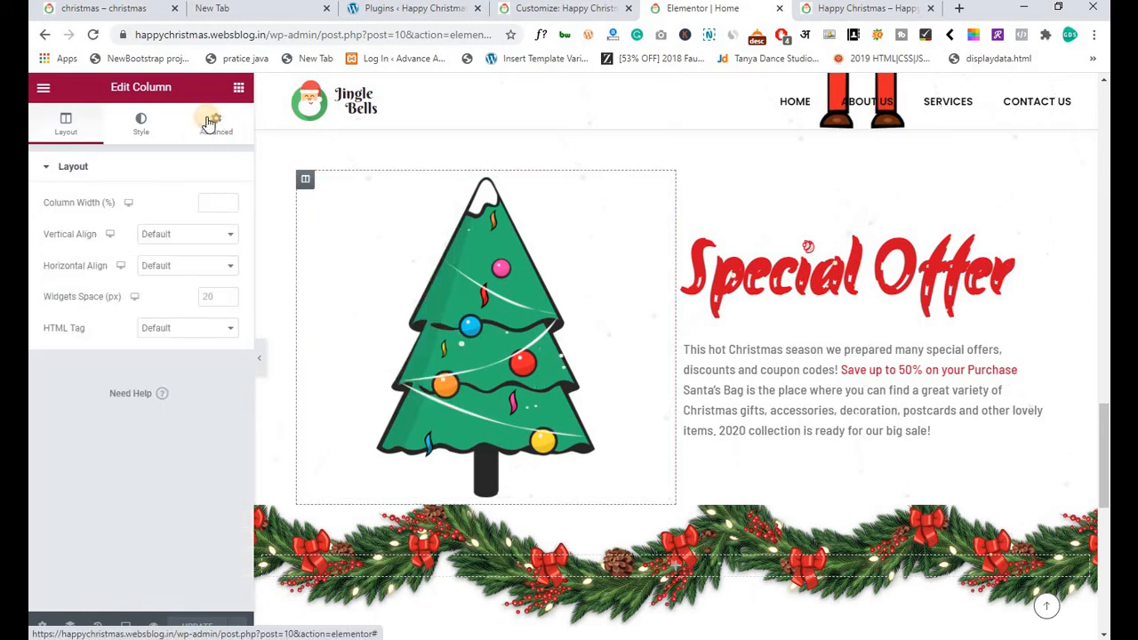
click(224, 129)
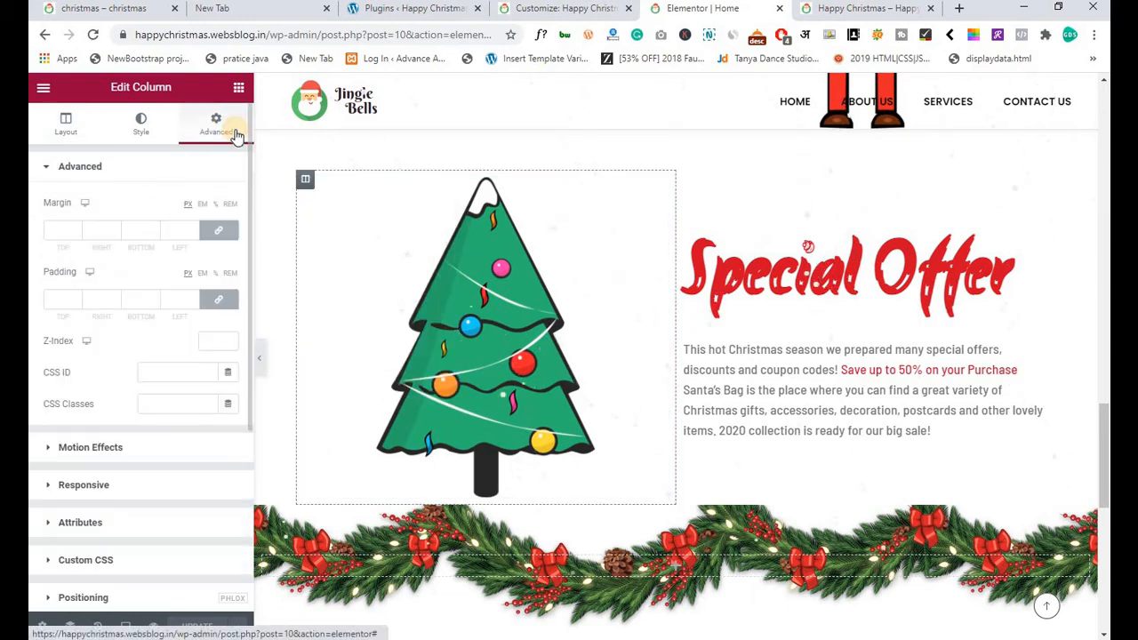
click(119, 447)
click(121, 269)
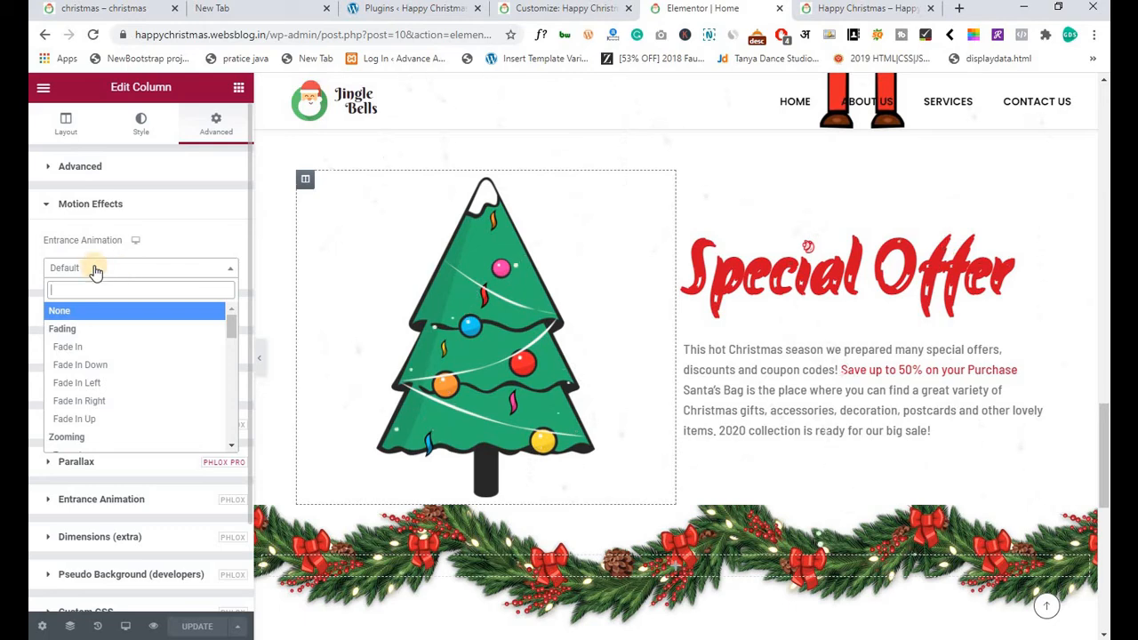
text(sw)
key(Return)
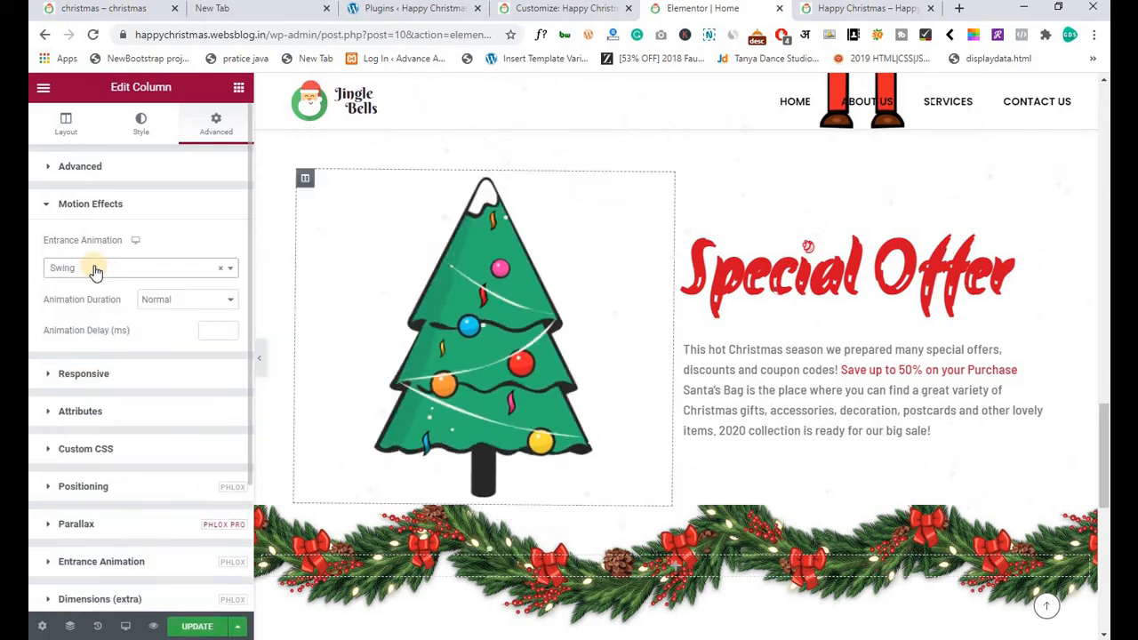
Set the Christmas tree column's animation duration to Slow and the Special Offer text column's entrance animation to Slide In Right.
click(180, 305)
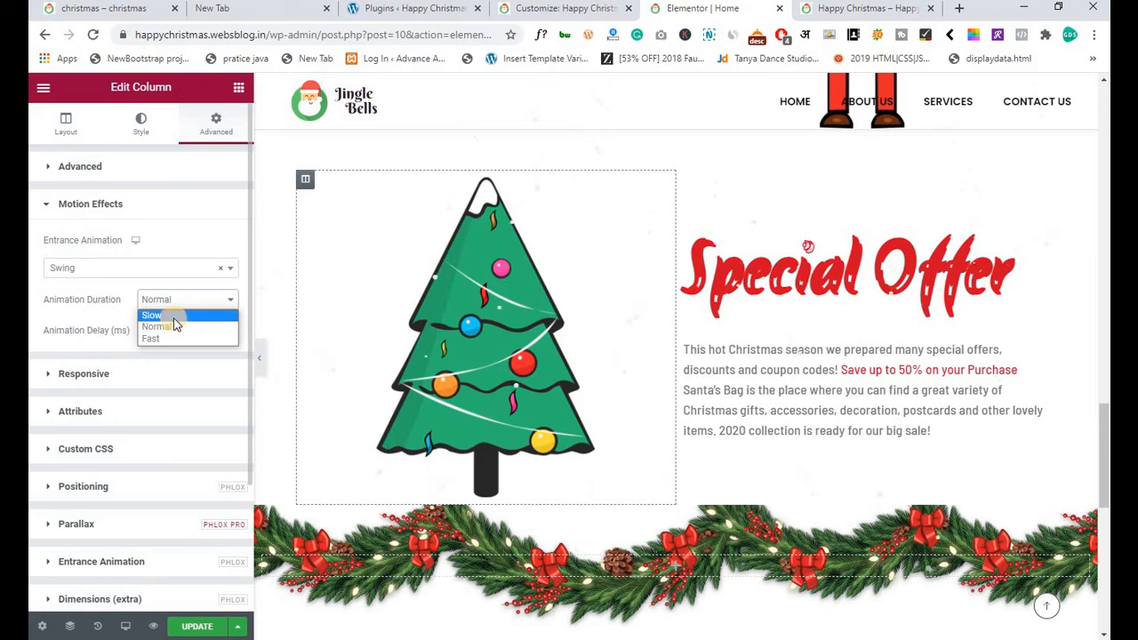
click(177, 316)
right_click(681, 181)
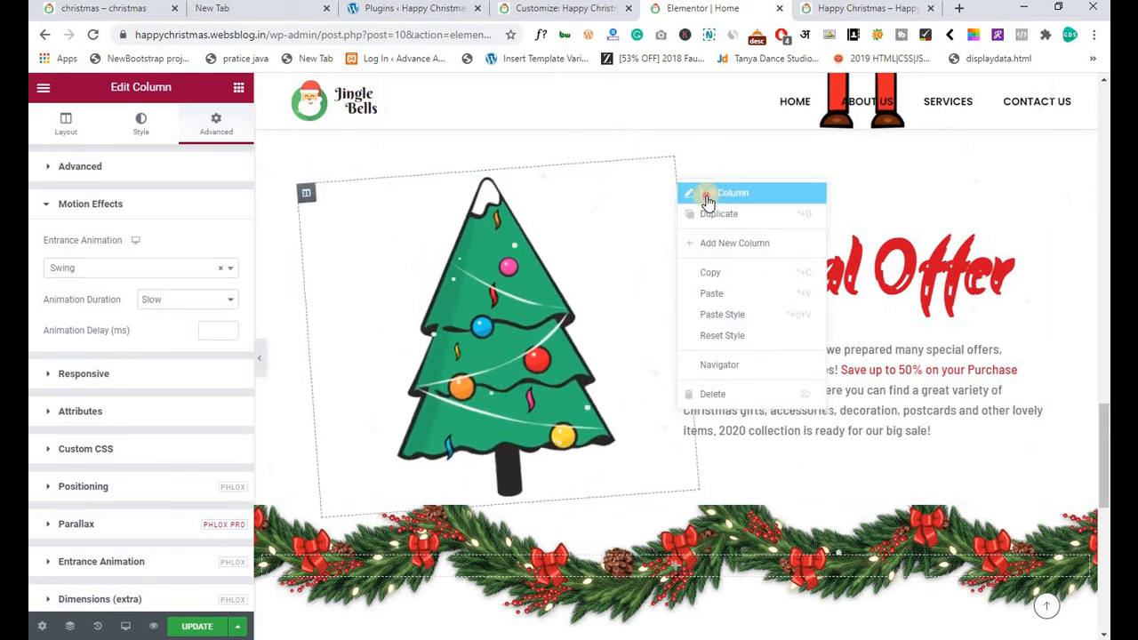
click(706, 192)
click(226, 132)
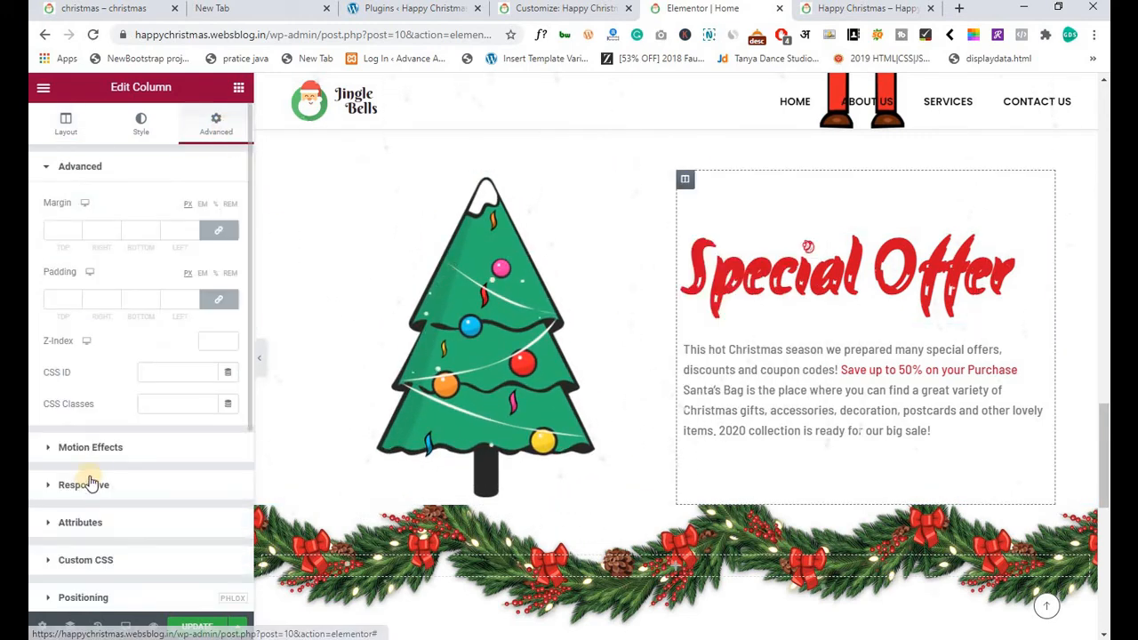
click(99, 447)
click(129, 268)
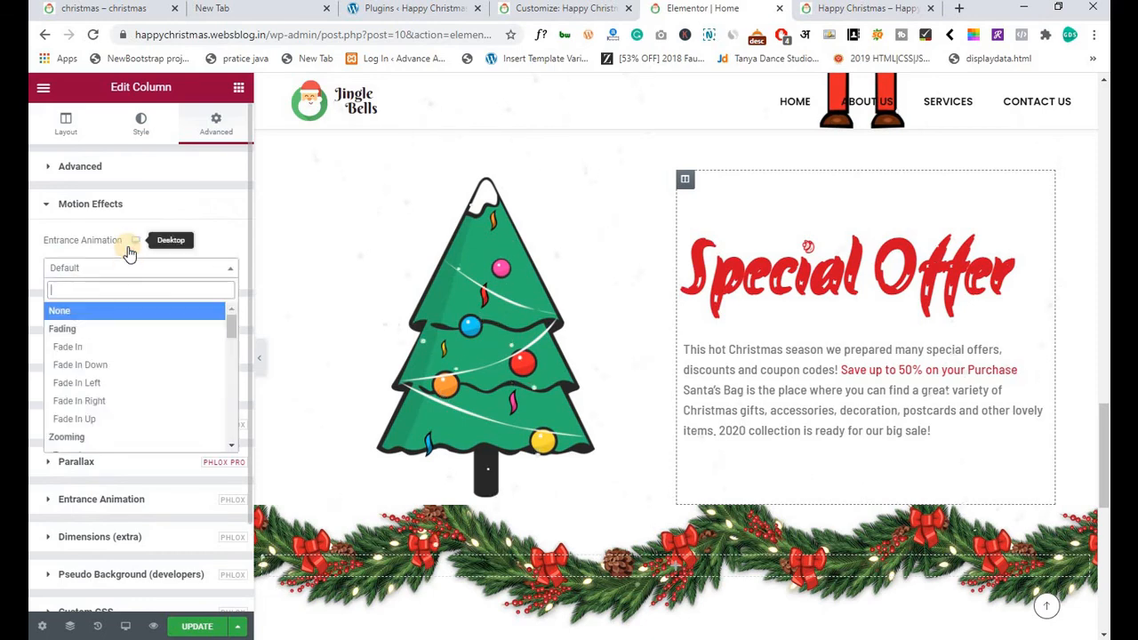
text(sl)
key(Down)
key(Down)
key(Return)
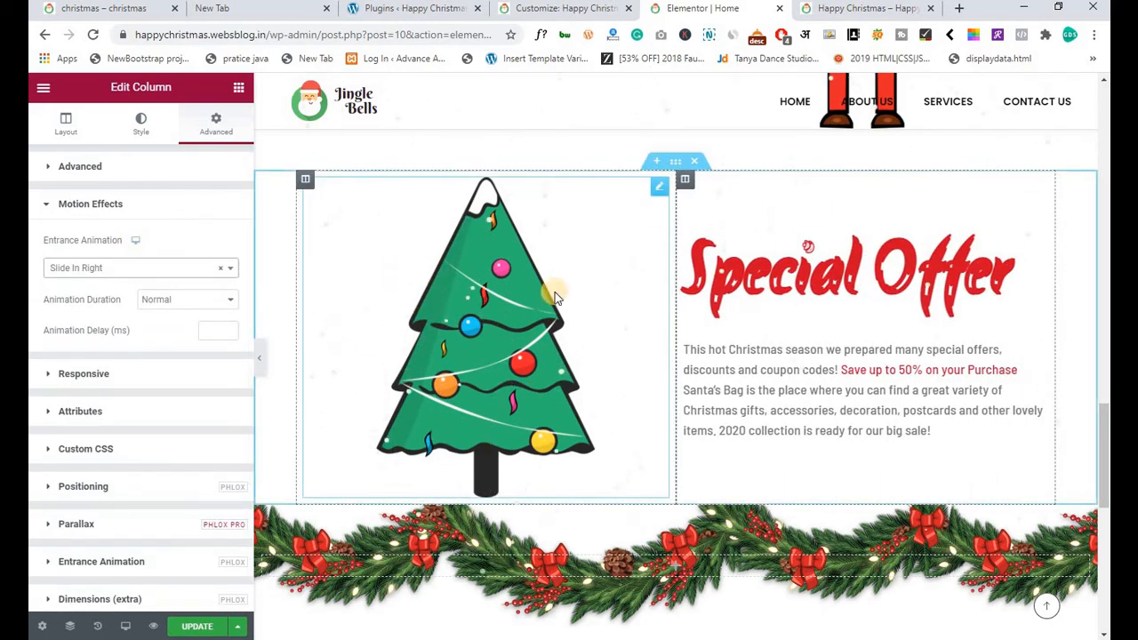
Set the Special Offer section's bottom padding to 10% and update the page.
scroll(498, 364, down, 1)
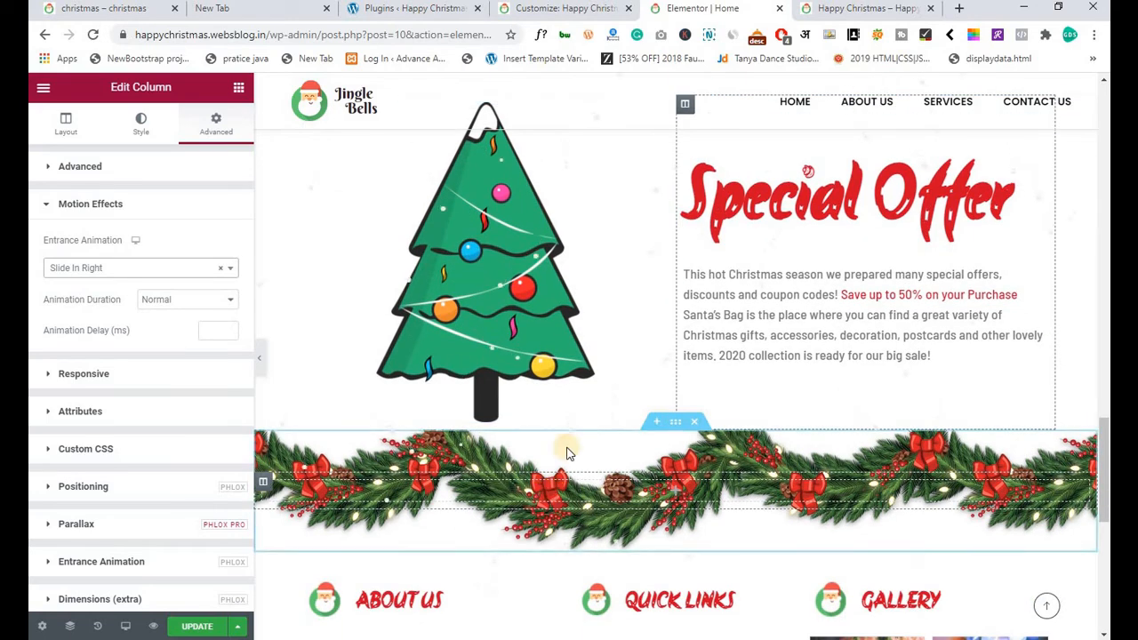
scroll(569, 453, up, 1)
right_click(681, 171)
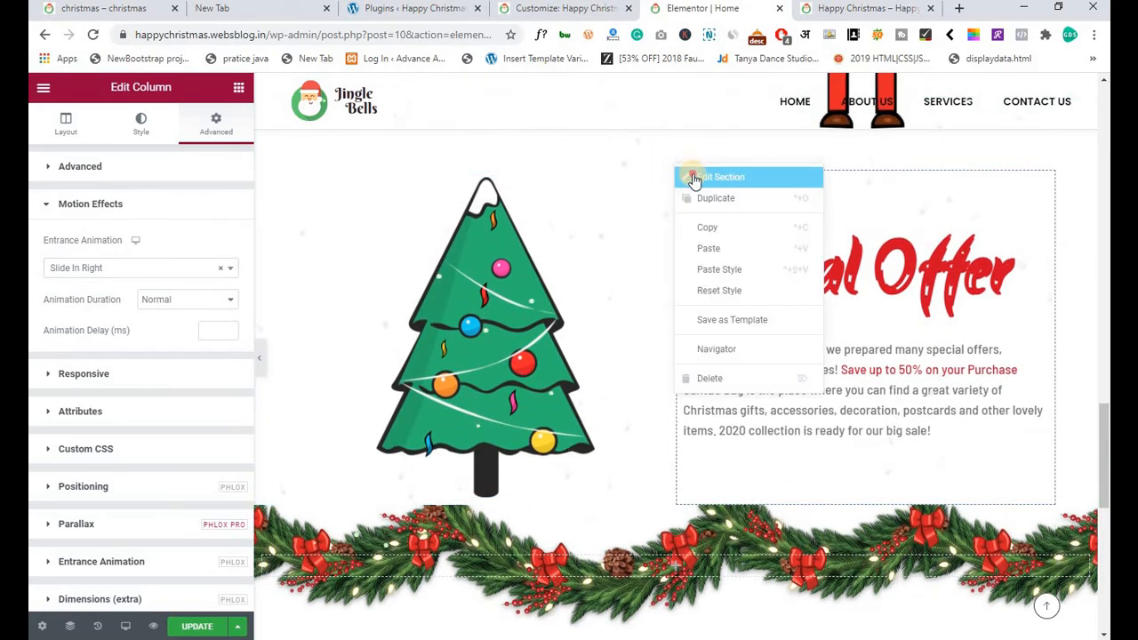
click(218, 128)
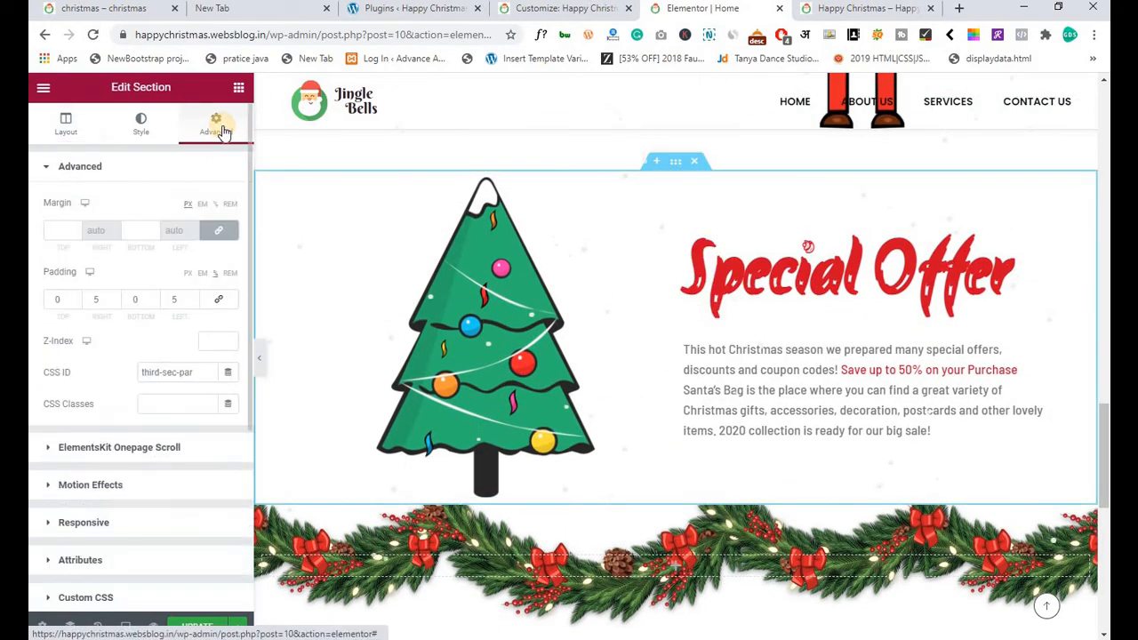
click(130, 305)
text(100)
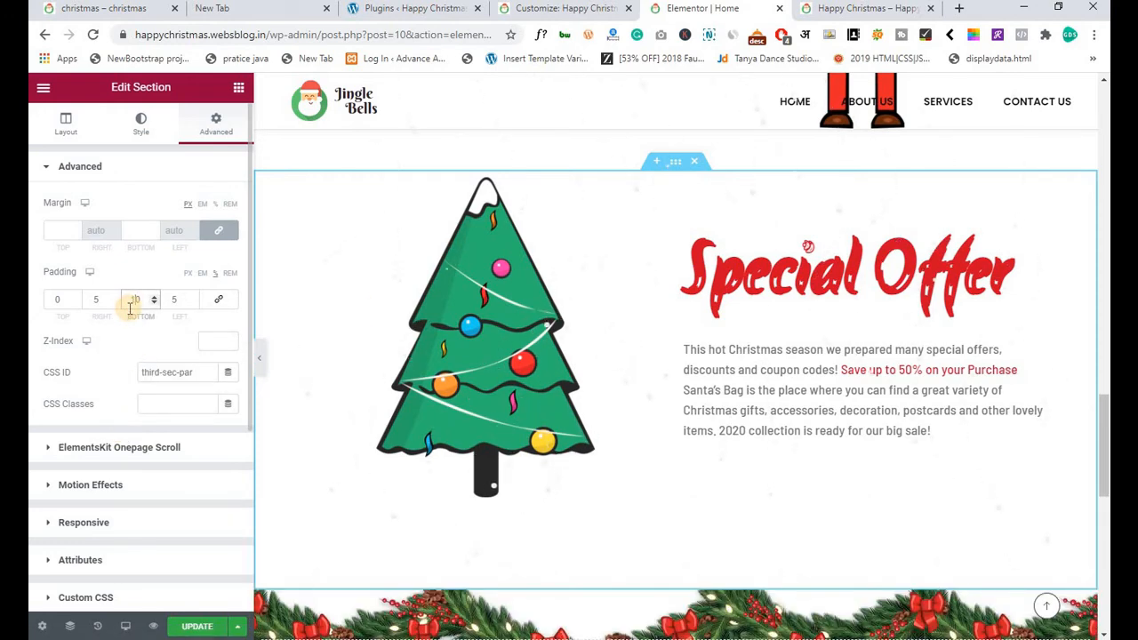
scroll(549, 317, down, 1)
scroll(549, 340, up, 2)
scroll(550, 341, down, 5)
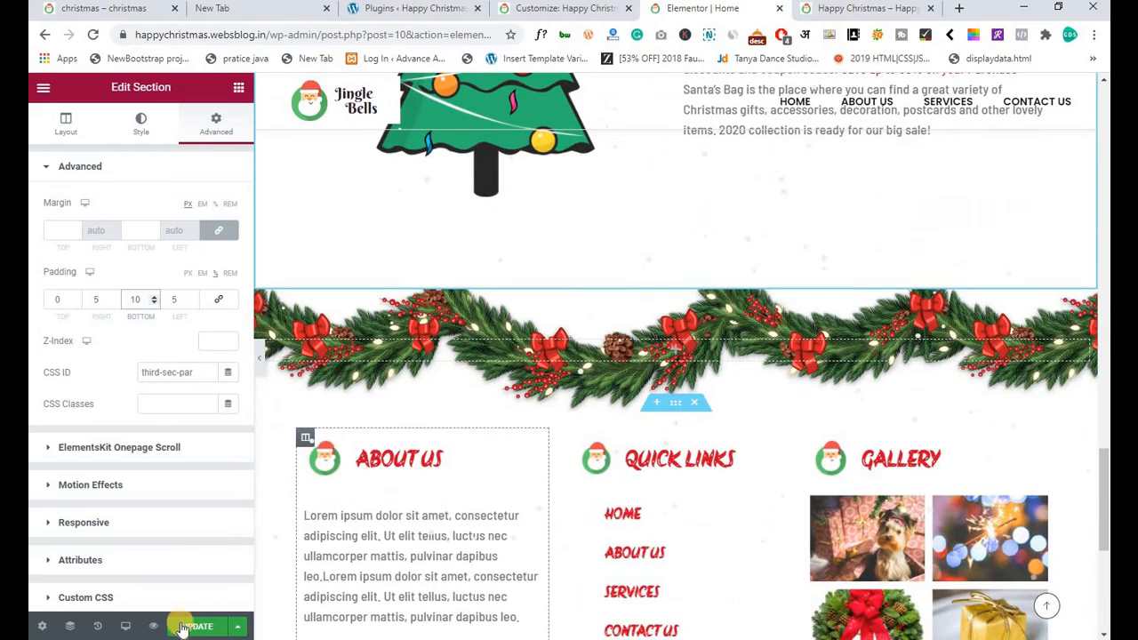
click(187, 626)
Reload the live Happy Christmas page and examine the entrance animations and spacing from the banner through the Special Offer section.
scroll(487, 416, up, 4)
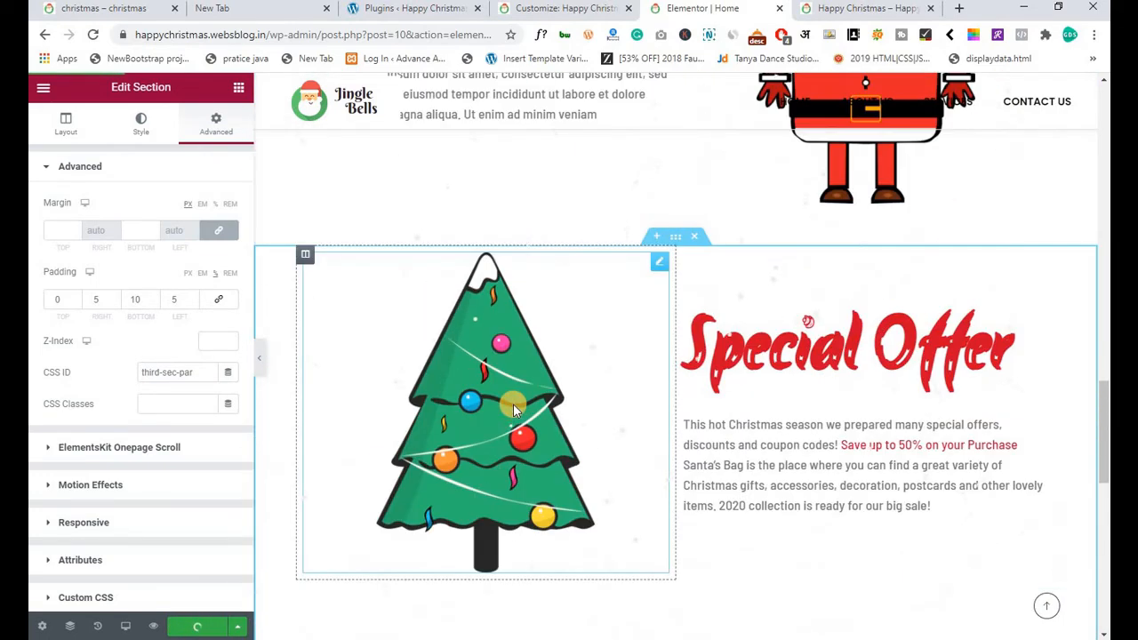
scroll(781, 376, up, 3)
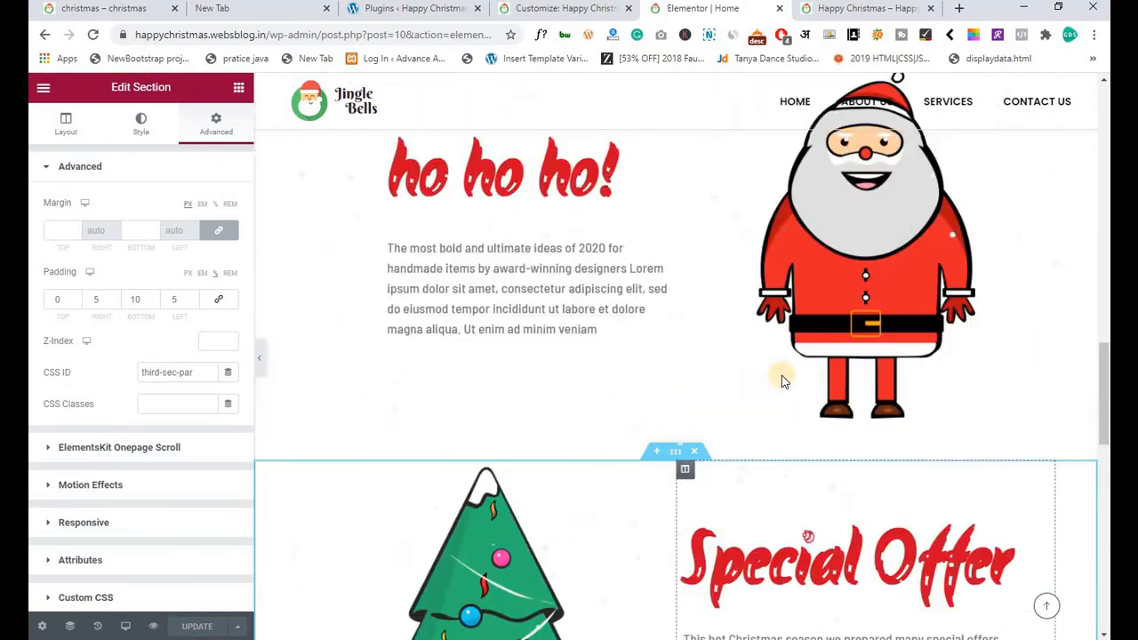
scroll(781, 375, up, 15)
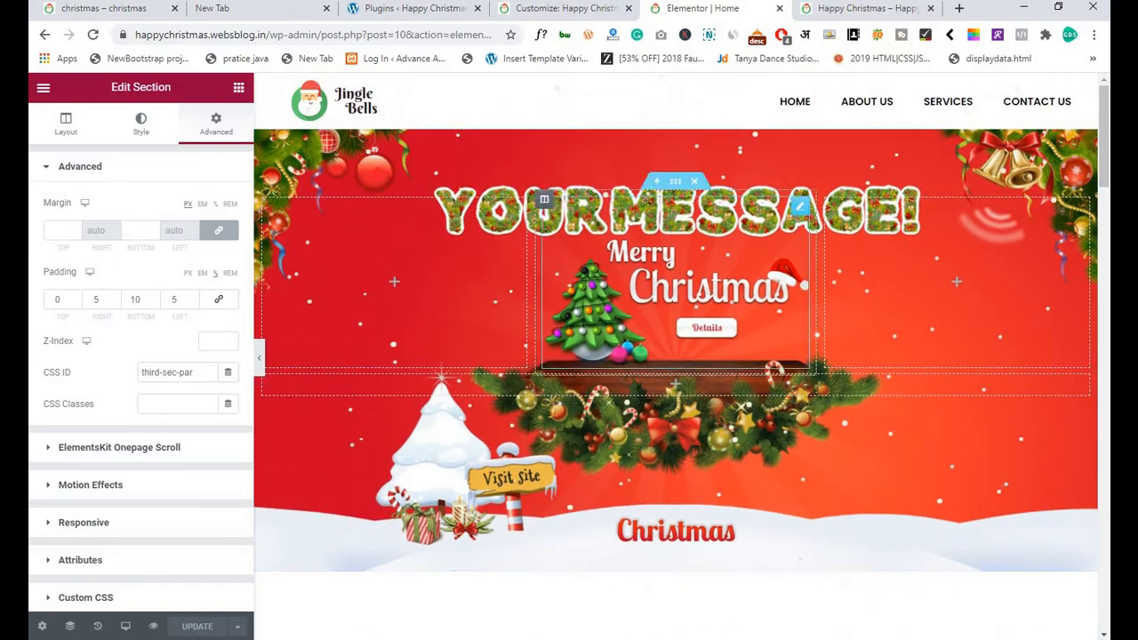
click(867, 9)
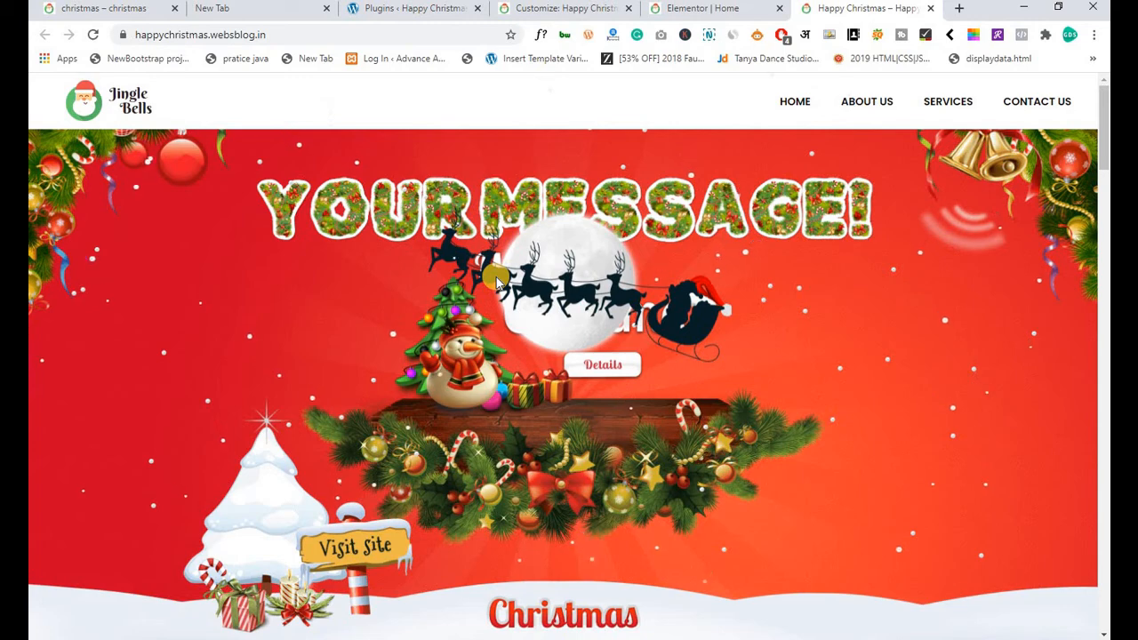
key(F5)
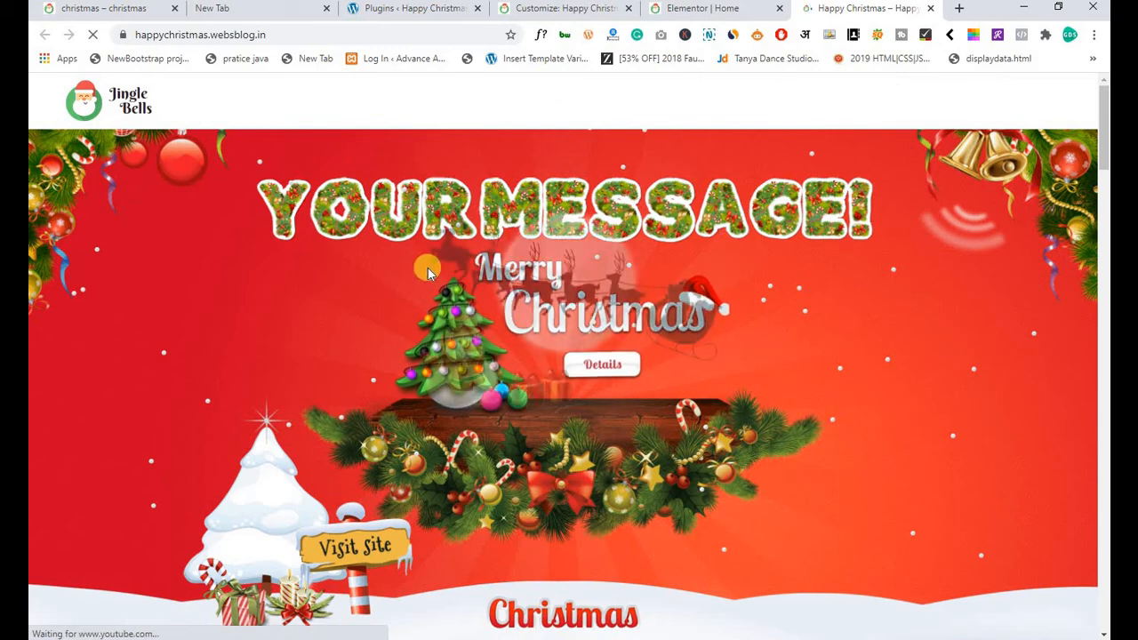
scroll(147, 305, down, 1)
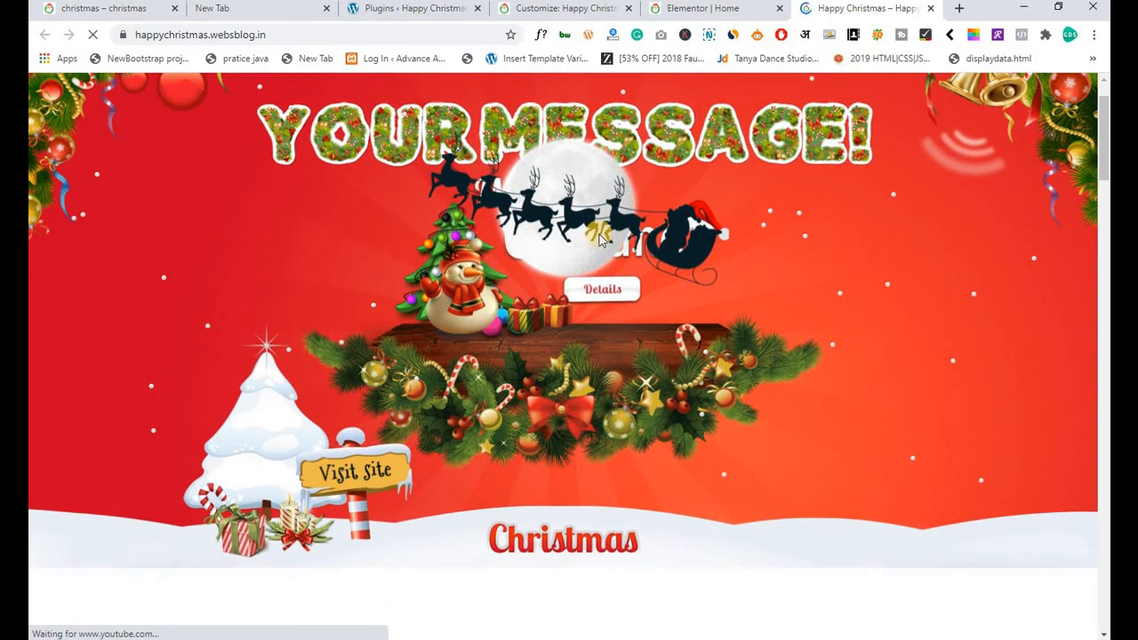
scroll(88, 285, down, 5)
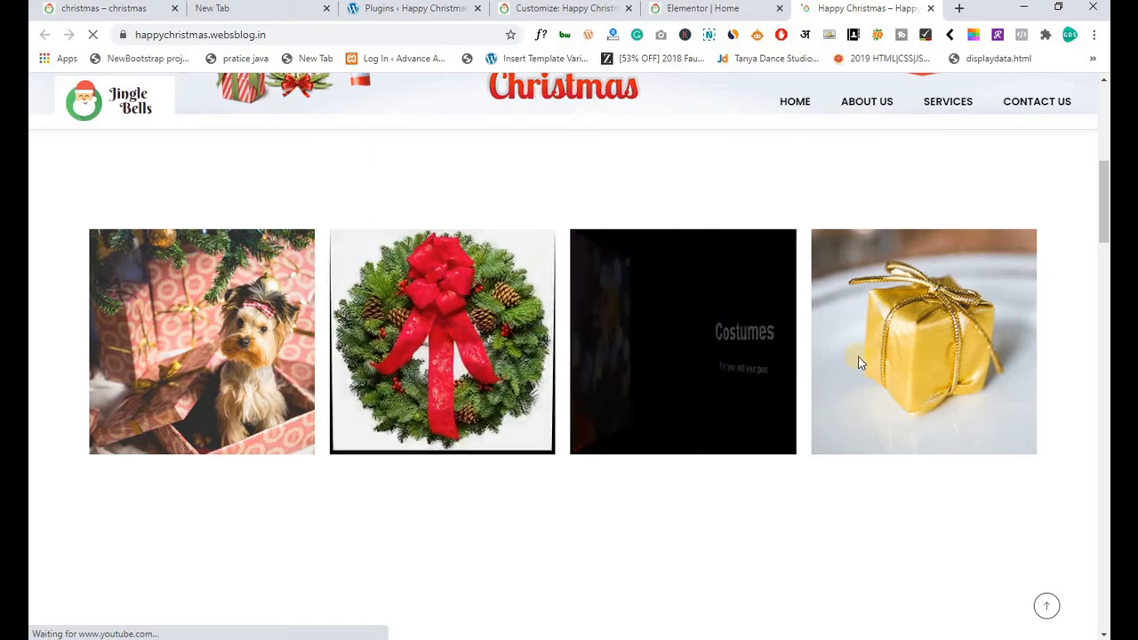
scroll(323, 310, down, 4)
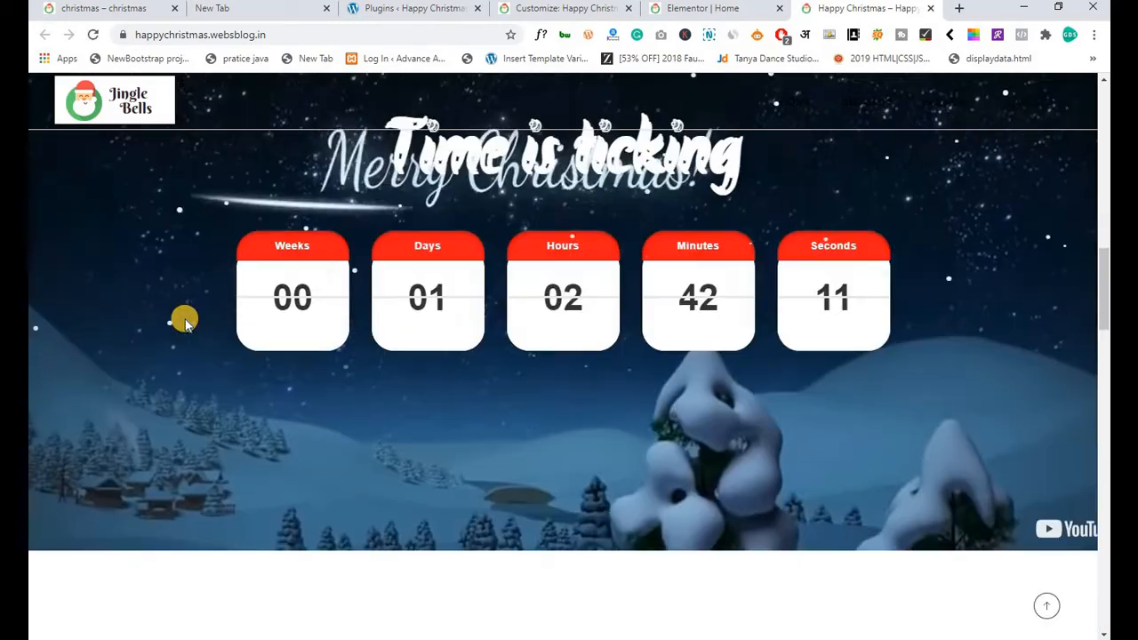
scroll(185, 322, down, 5)
scroll(185, 322, down, 3)
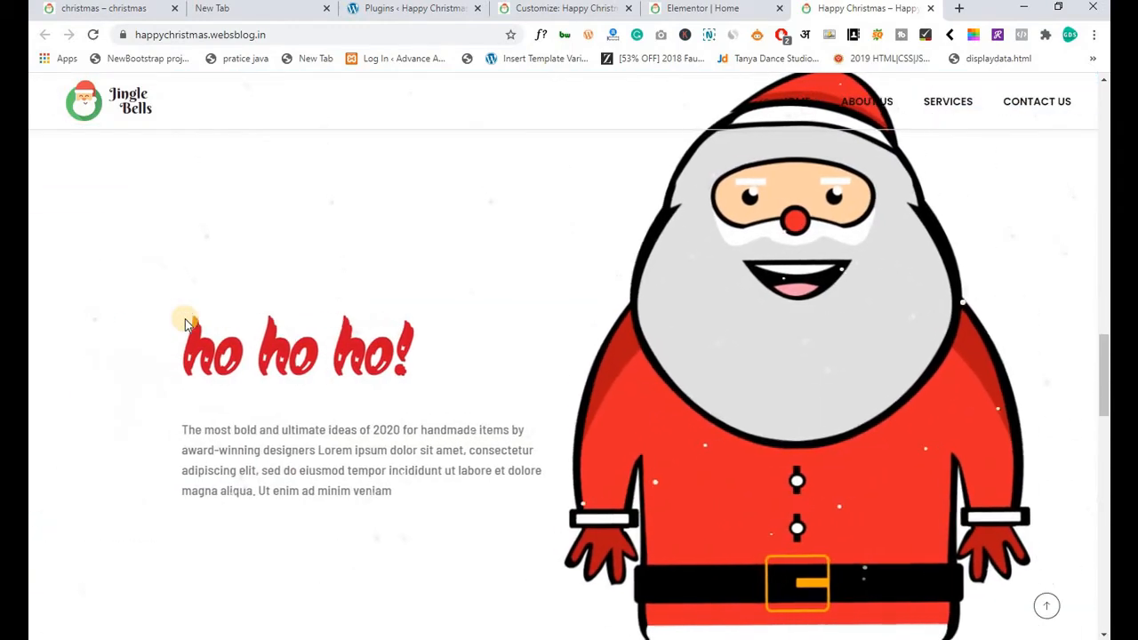
scroll(185, 321, down, 2)
scroll(185, 322, down, 7)
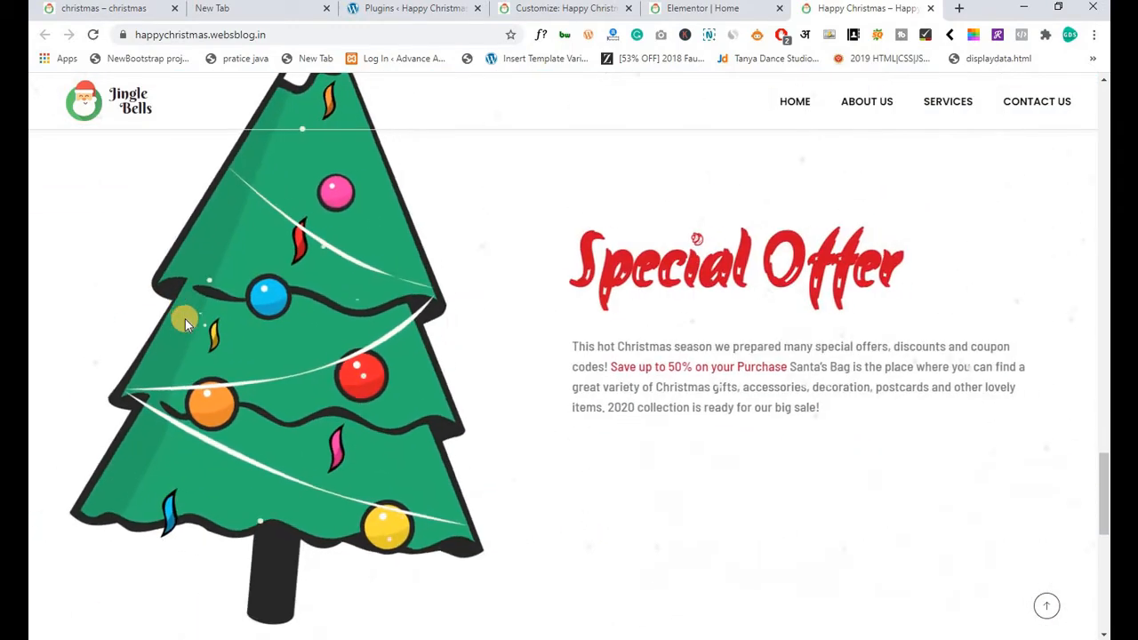
scroll(167, 329, down, 2)
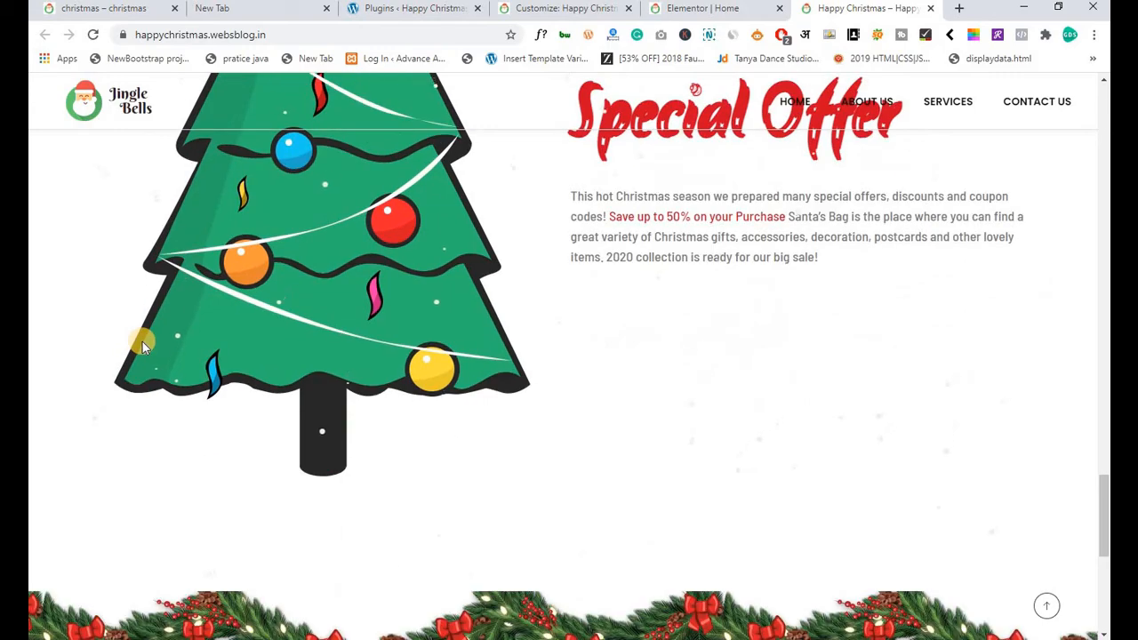
scroll(142, 341, up, 4)
scroll(142, 342, up, 8)
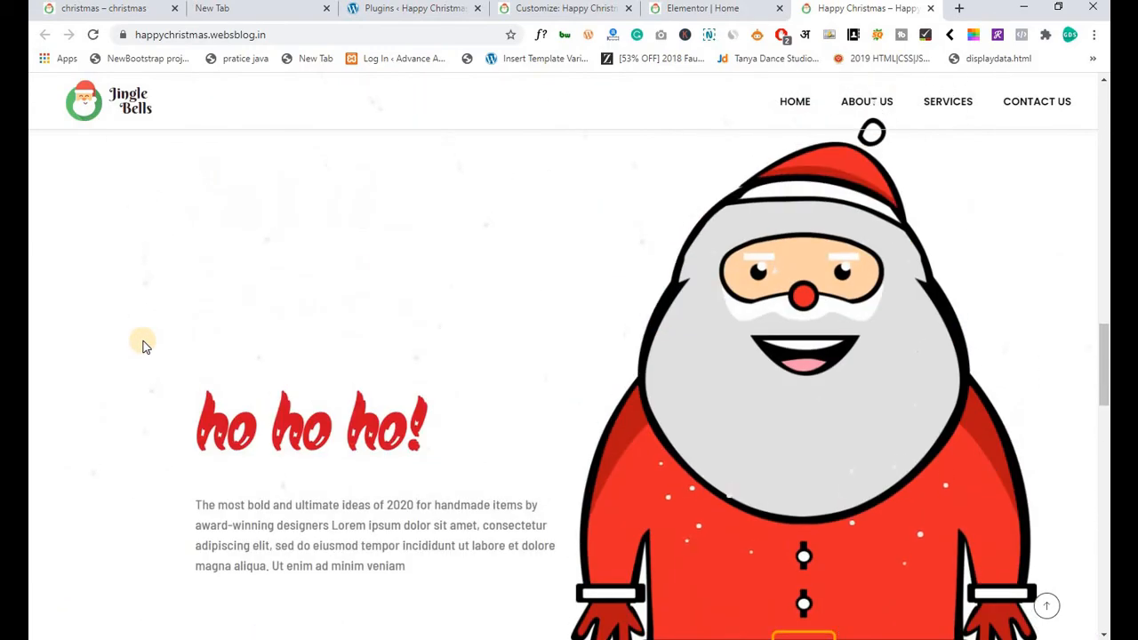
scroll(310, 379, up, 2)
scroll(310, 378, down, 5)
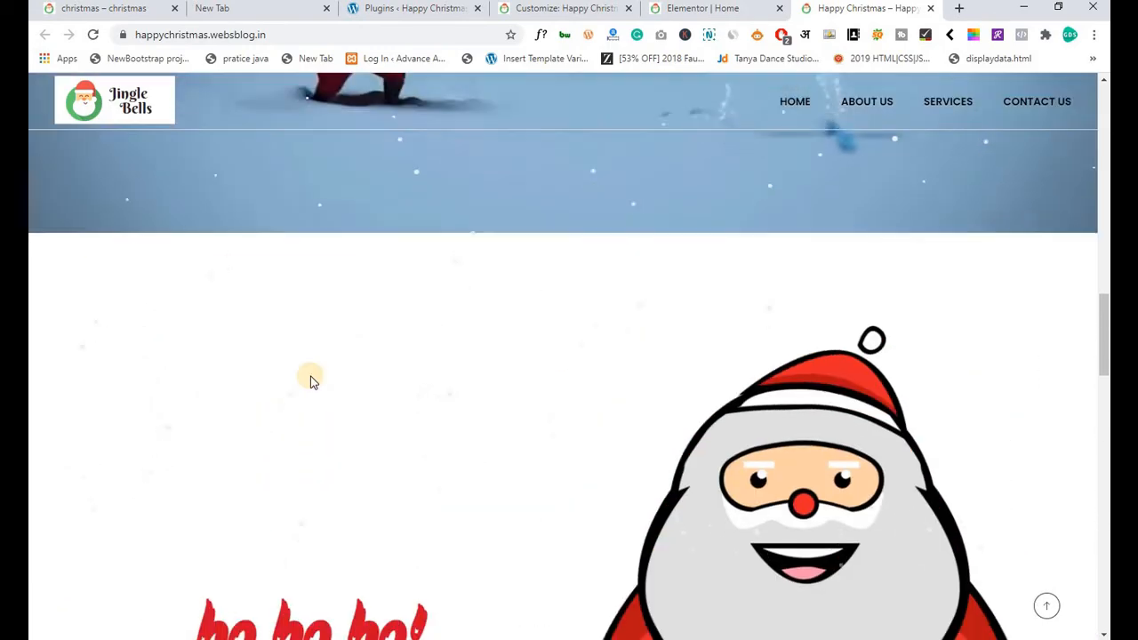
Check the "ho ho ho!" section's padding in the Elementor editor, and review the sections' spacing on the live page.
click(696, 9)
scroll(494, 346, down, 10)
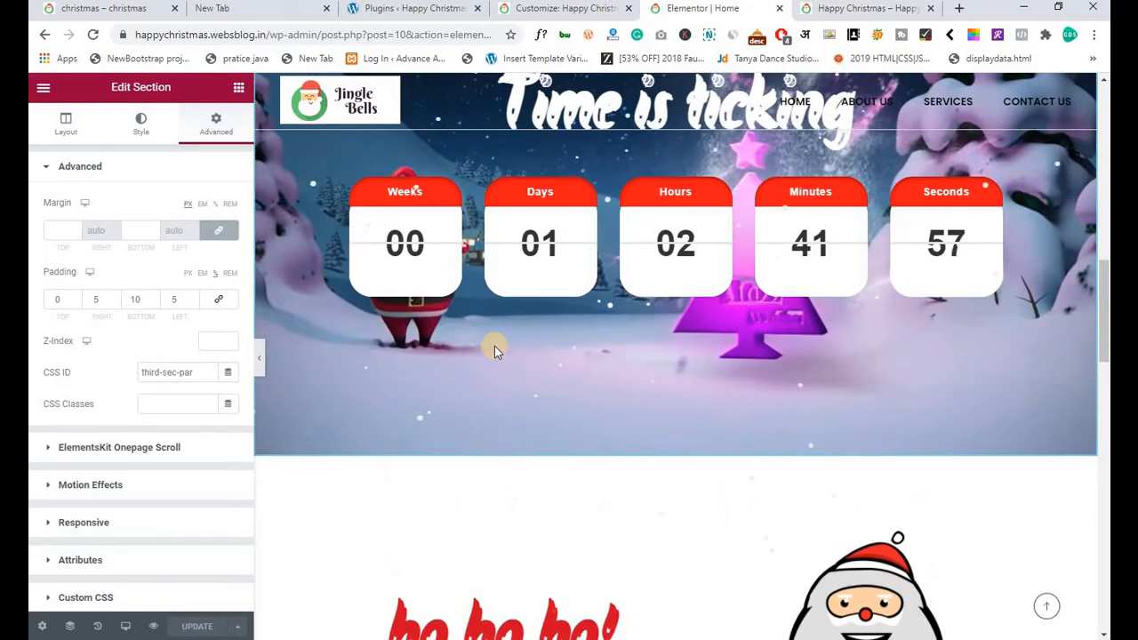
scroll(494, 346, down, 5)
scroll(713, 145, up, 3)
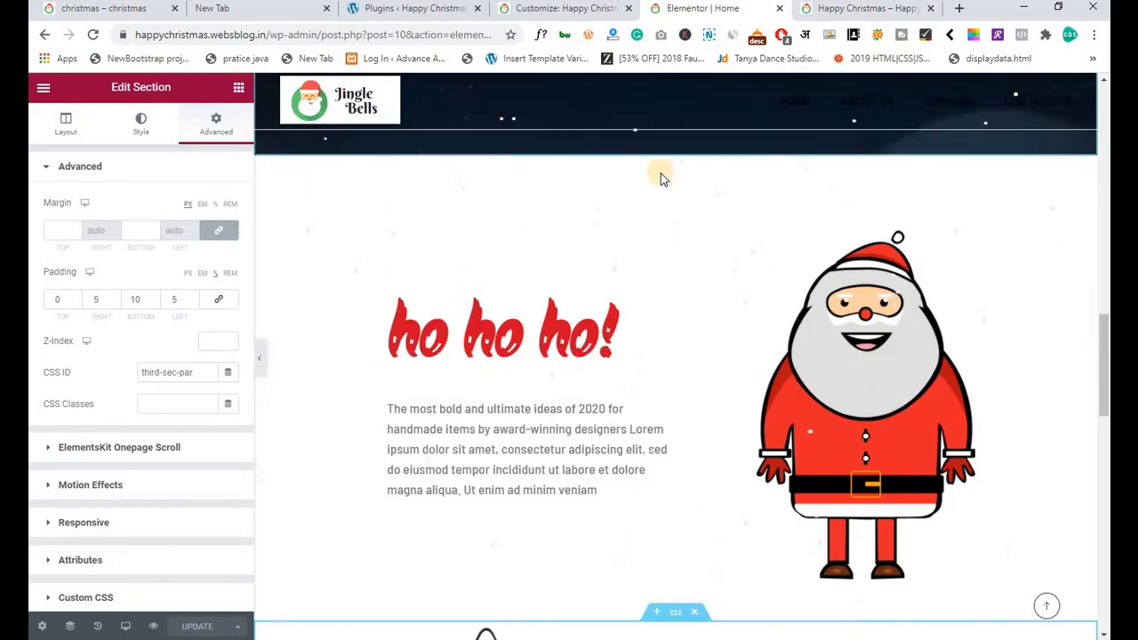
right_click(674, 152)
click(683, 165)
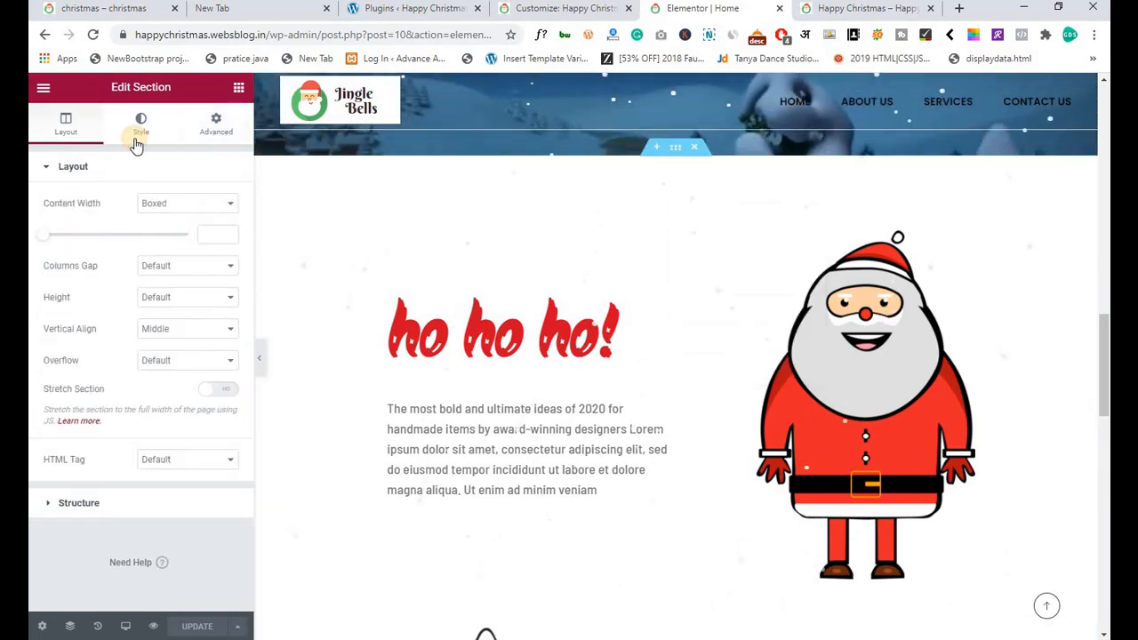
click(236, 127)
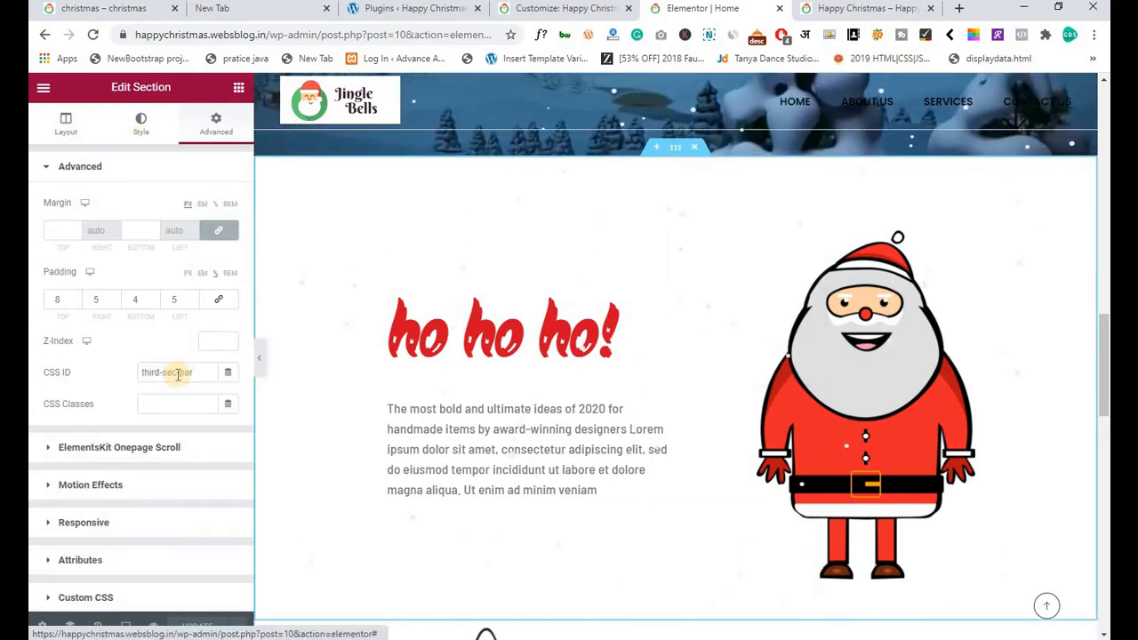
click(830, 11)
scroll(358, 348, down, 3)
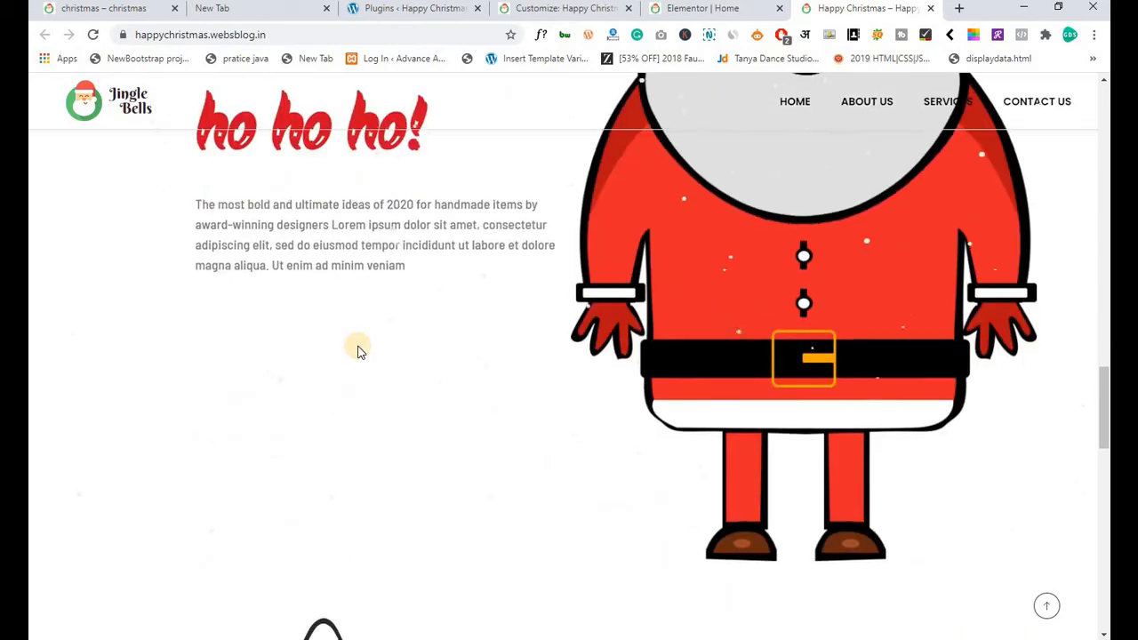
scroll(358, 348, down, 10)
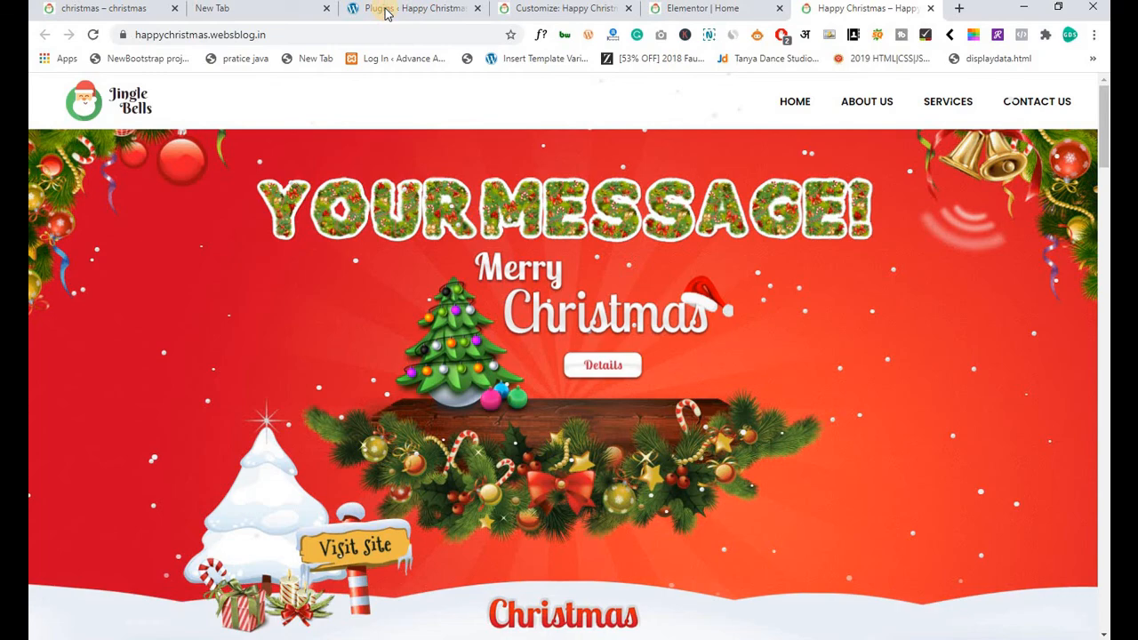
Search the WordPress plugin directory for "Christmas Music", and install and activate the Christmas Music plugin.
click(385, 11)
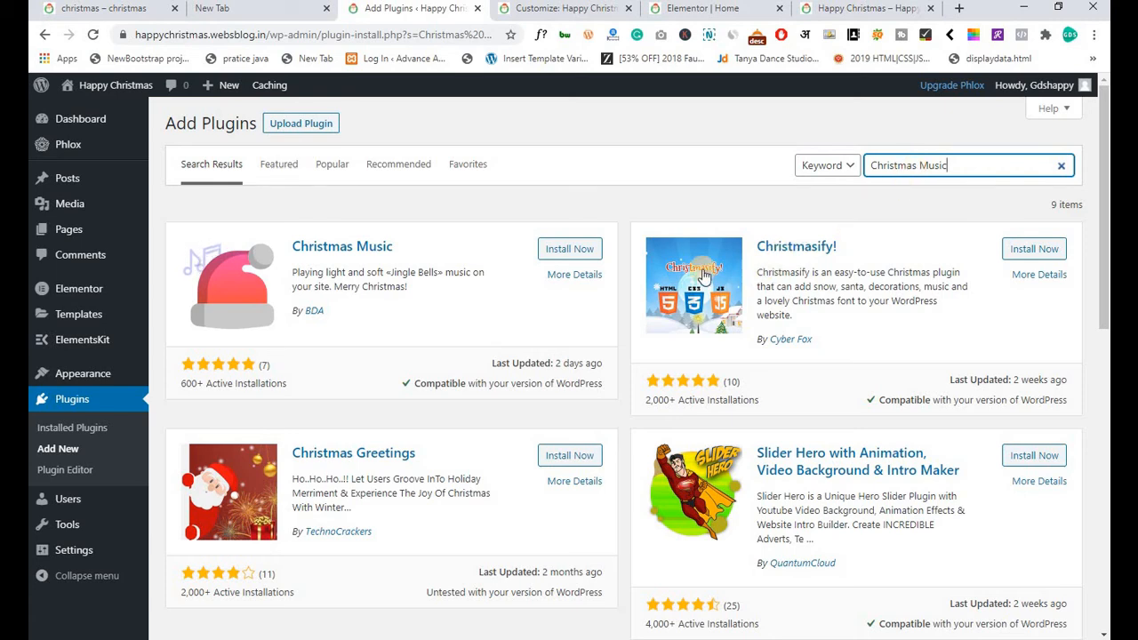
click(584, 253)
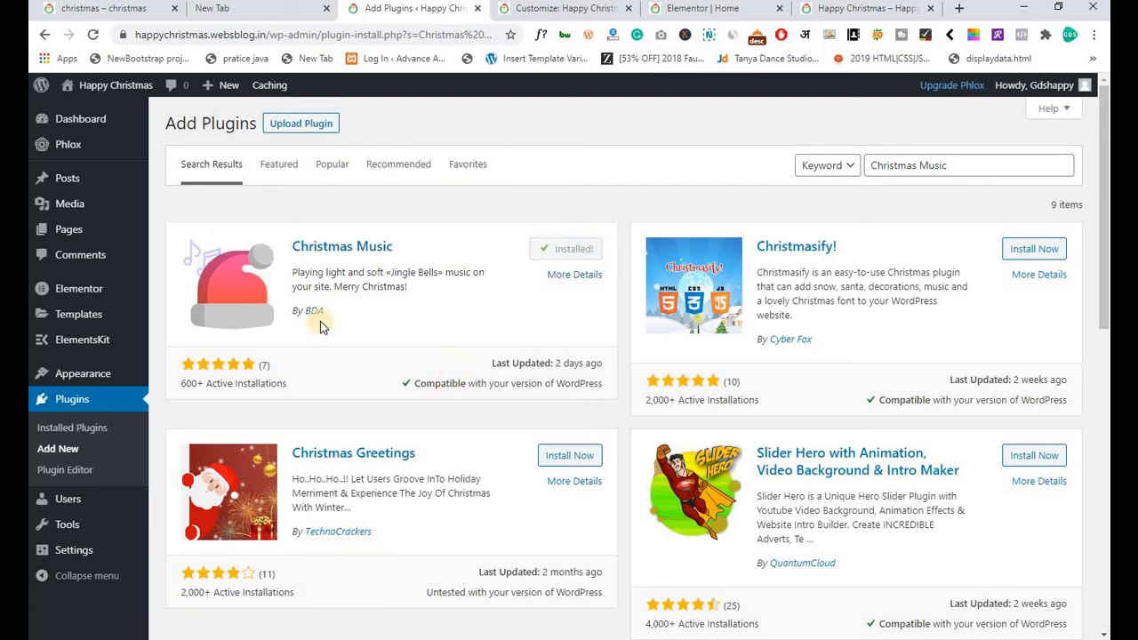
click(569, 251)
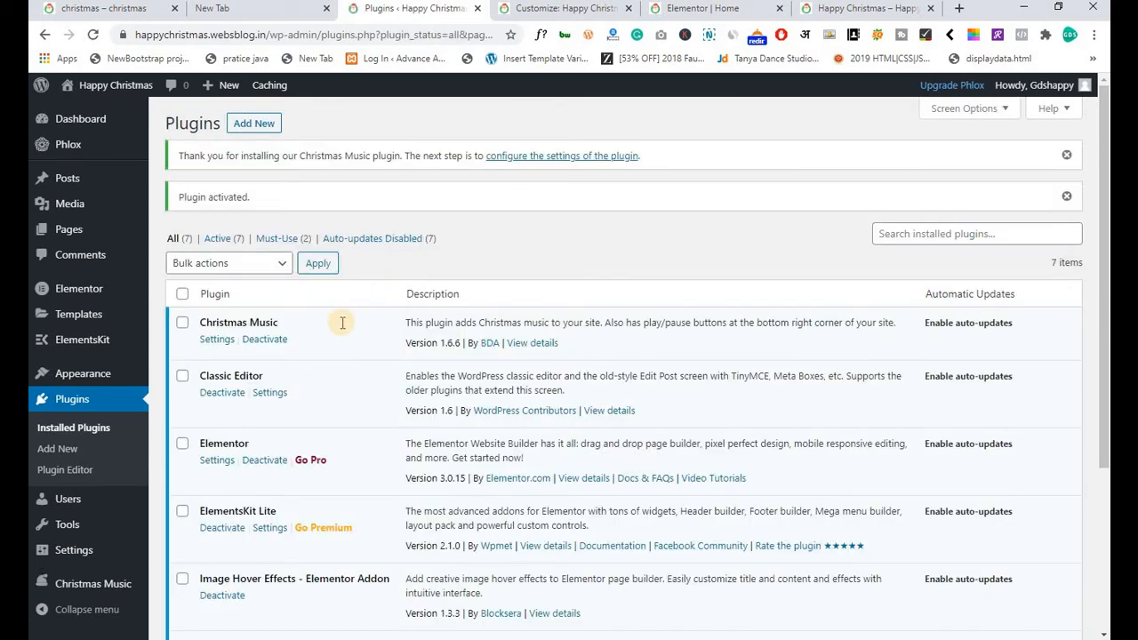
Open the Christmas Music plugin's settings, and pause the background music on the live Happy Christmas page.
click(218, 341)
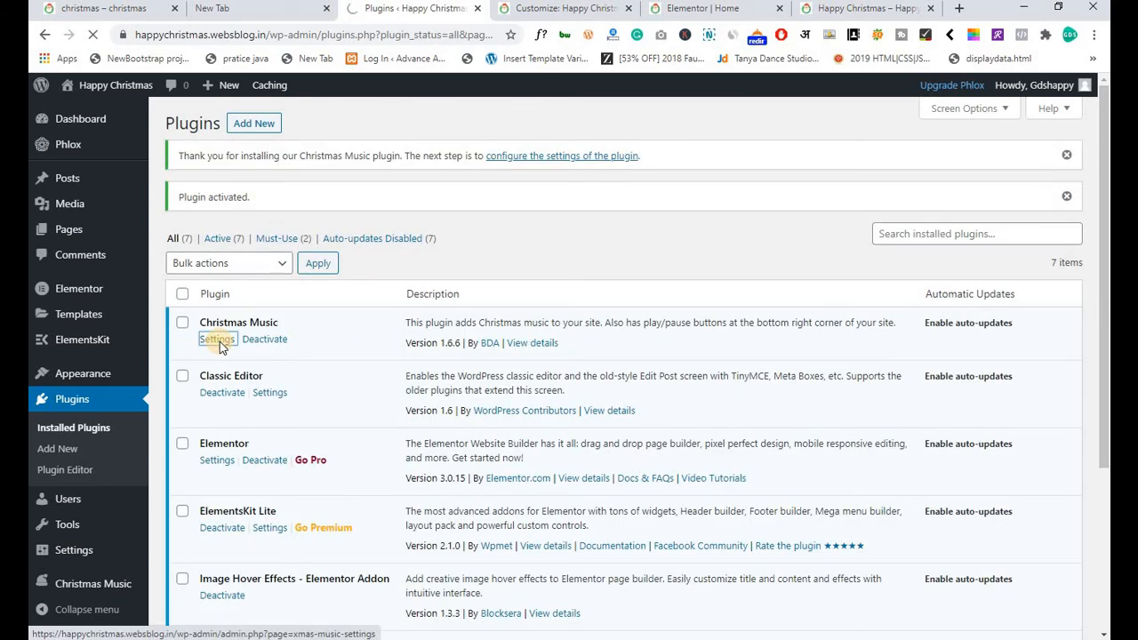
click(862, 8)
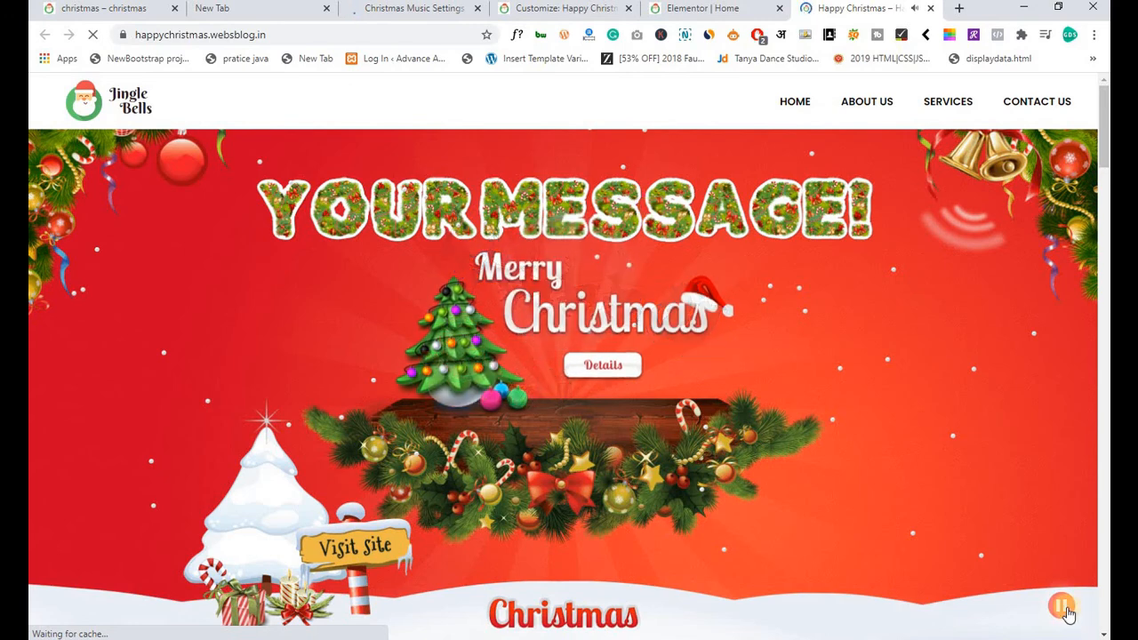
click(1062, 608)
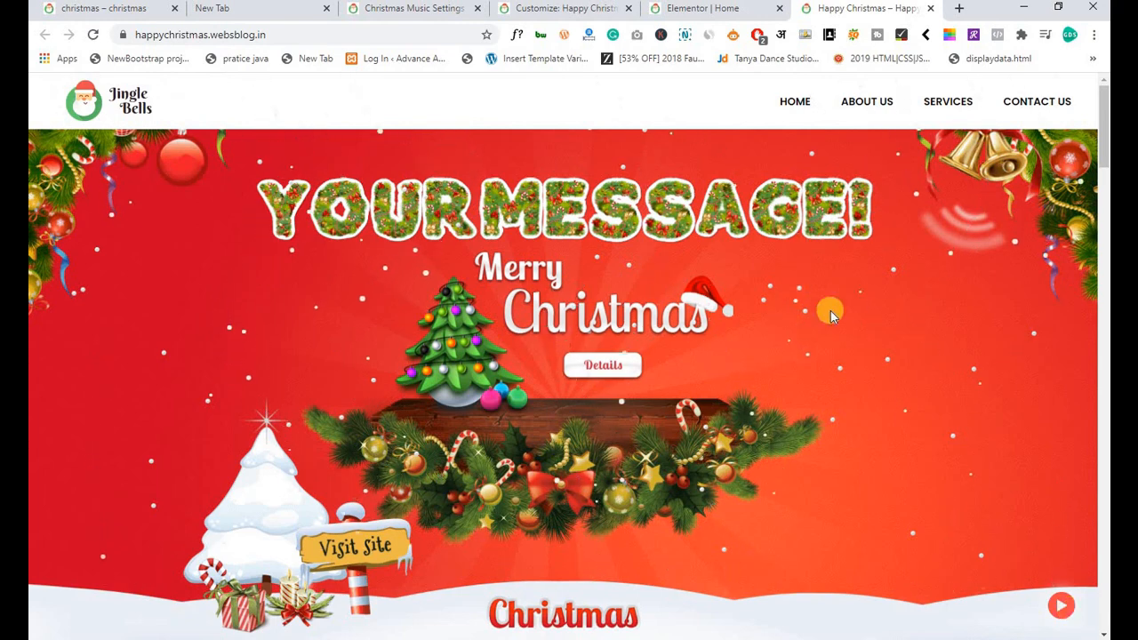
Turn on the "Enable Xmas Mood" tooltip in the Christmas Music settings.
click(435, 8)
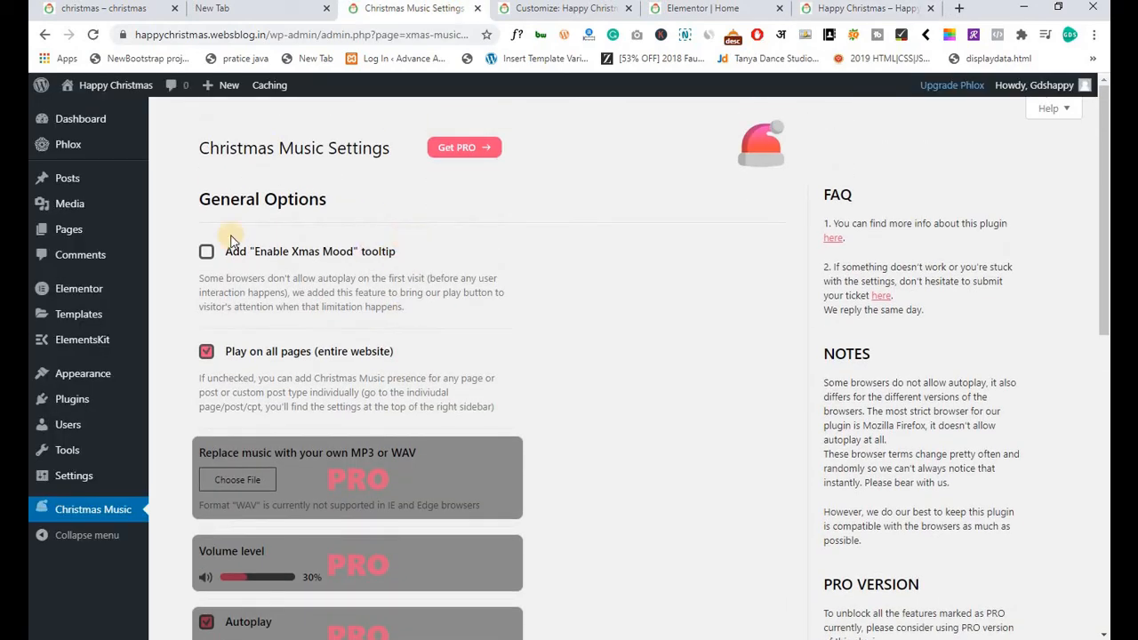
click(220, 254)
scroll(240, 296, down, 1)
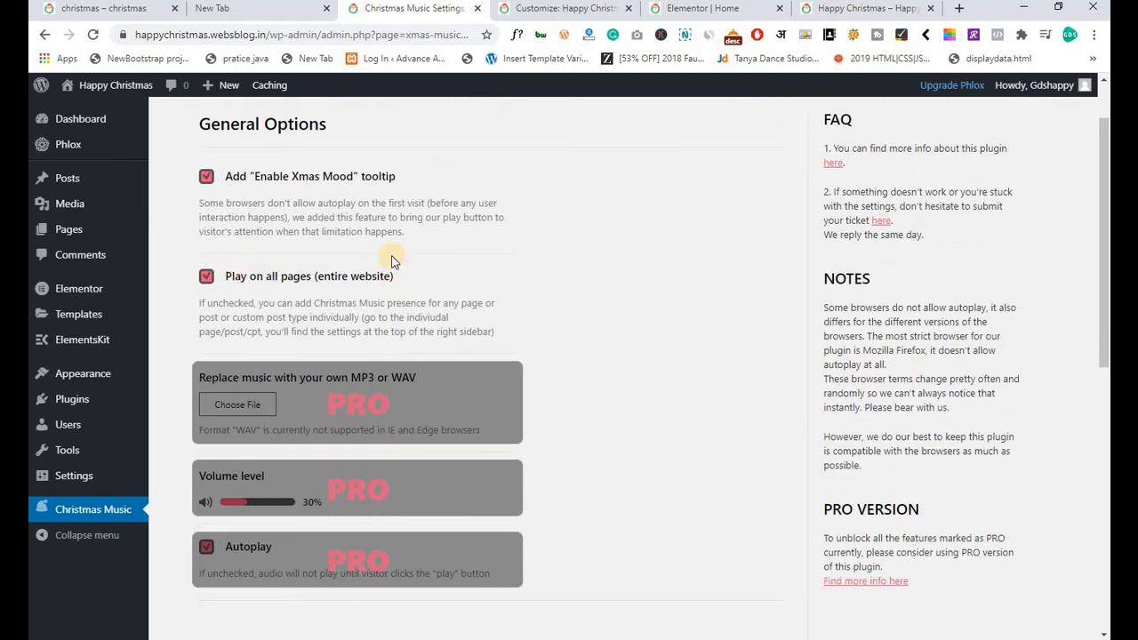
Hide the music play/pause button in the Christmas Music styling options and save the changes.
scroll(330, 338, down, 2)
scroll(330, 401, up, 2)
scroll(231, 289, down, 5)
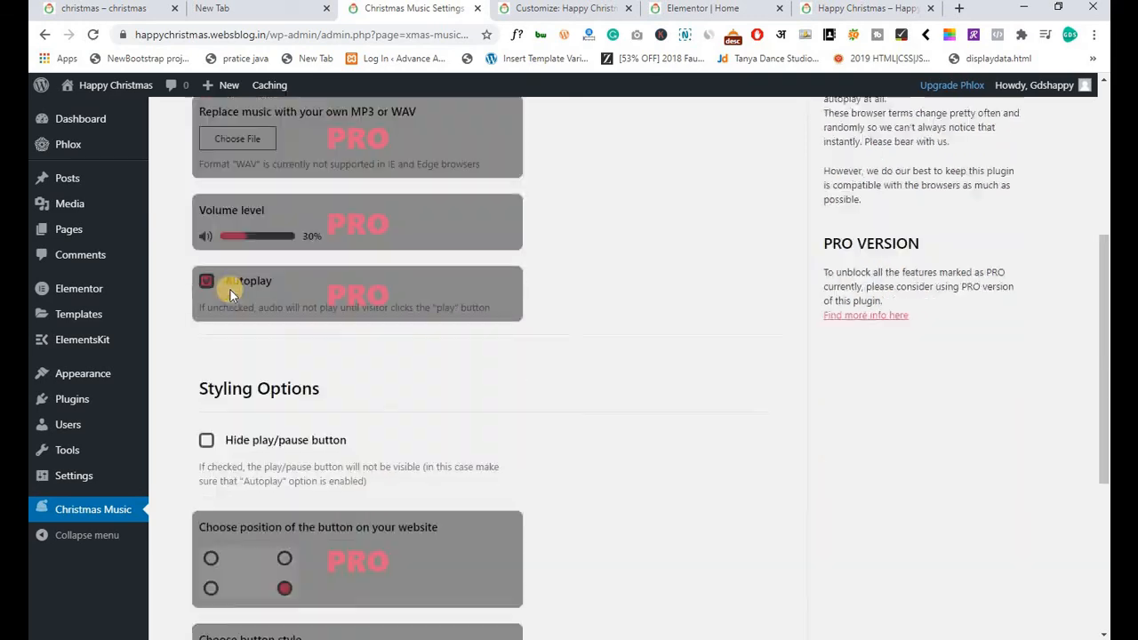
click(205, 331)
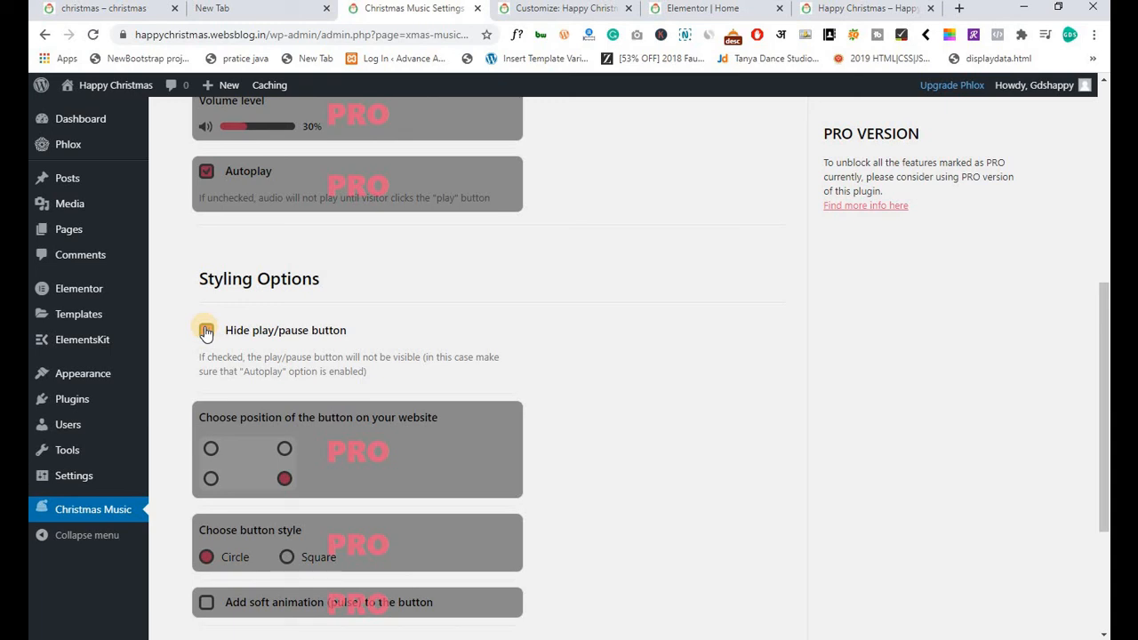
scroll(268, 346, down, 3)
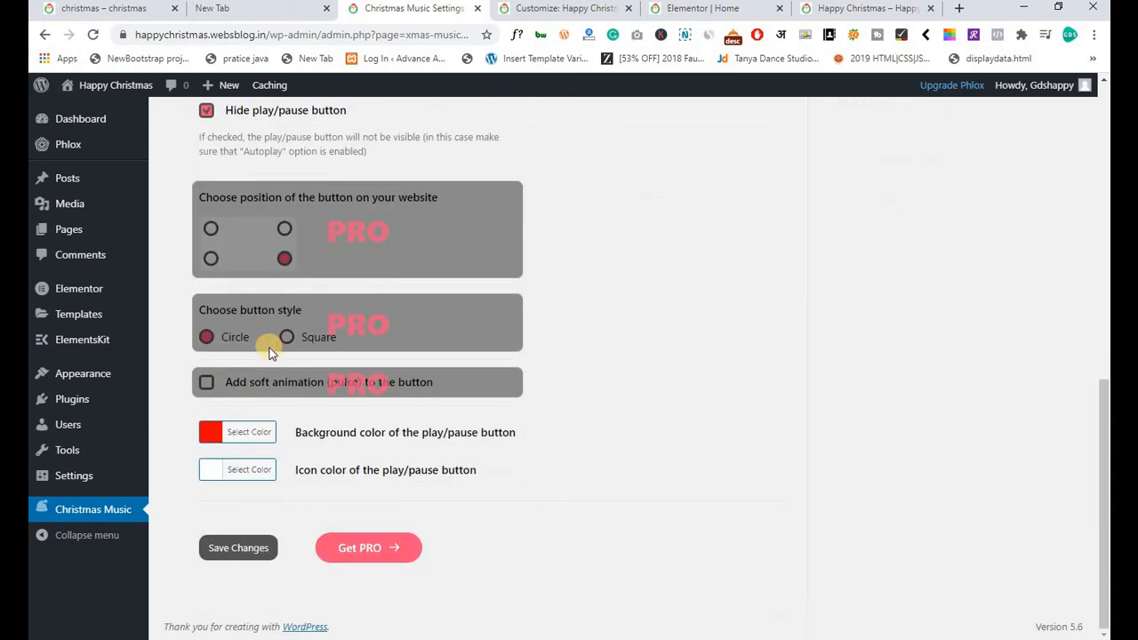
click(253, 560)
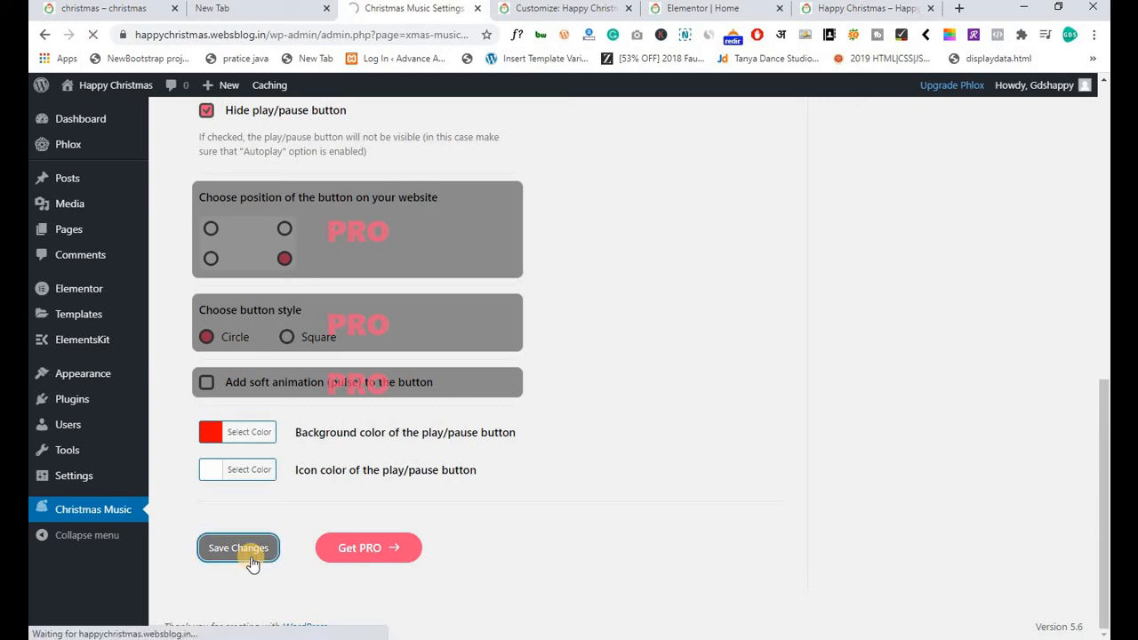
Reload the live Happy Christmas page and check the play/pause button's visibility from the banner down to the video section.
click(845, 11)
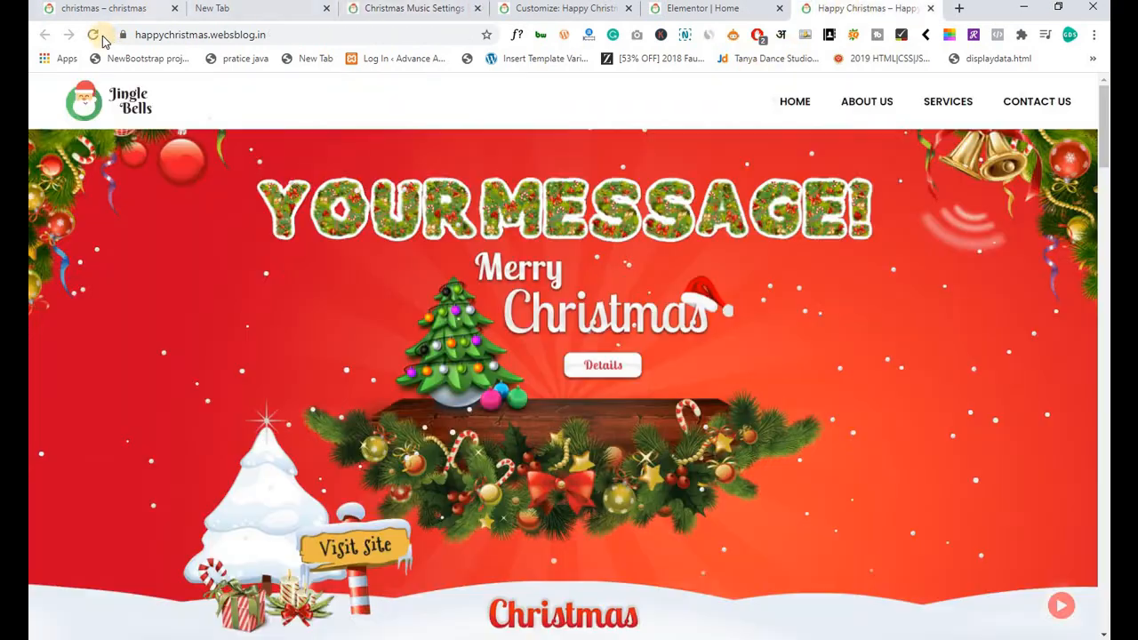
click(93, 35)
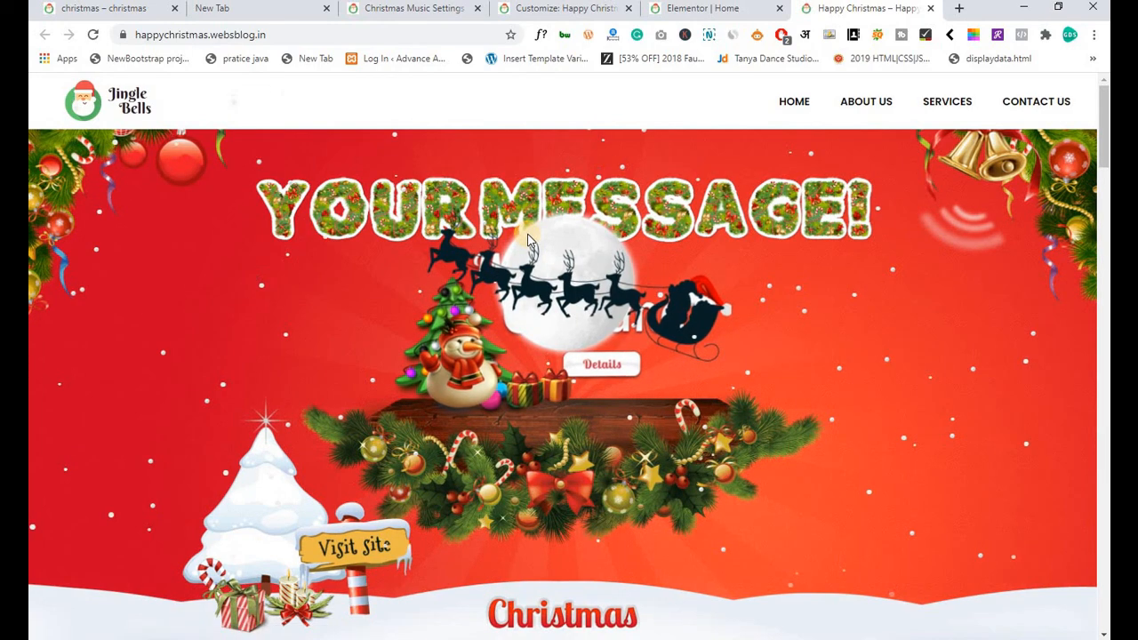
scroll(454, 231, down, 3)
scroll(453, 250, down, 9)
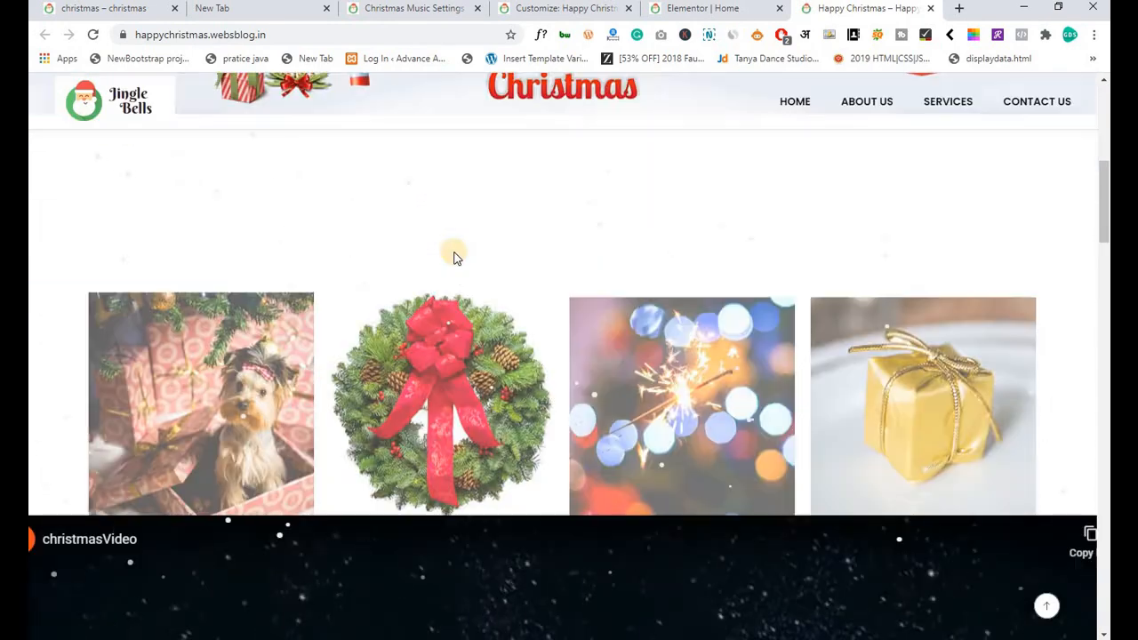
scroll(452, 249, down, 4)
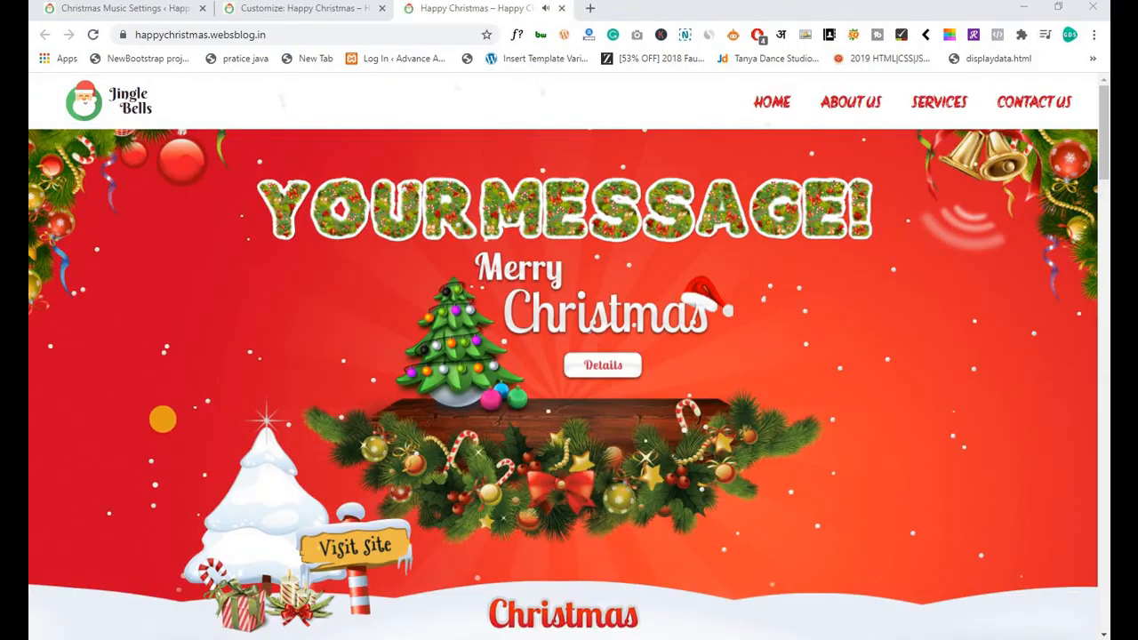
Review the Autoplay and play/pause button options in the Christmas Music settings, and check the music on the live Happy Christmas page.
click(334, 9)
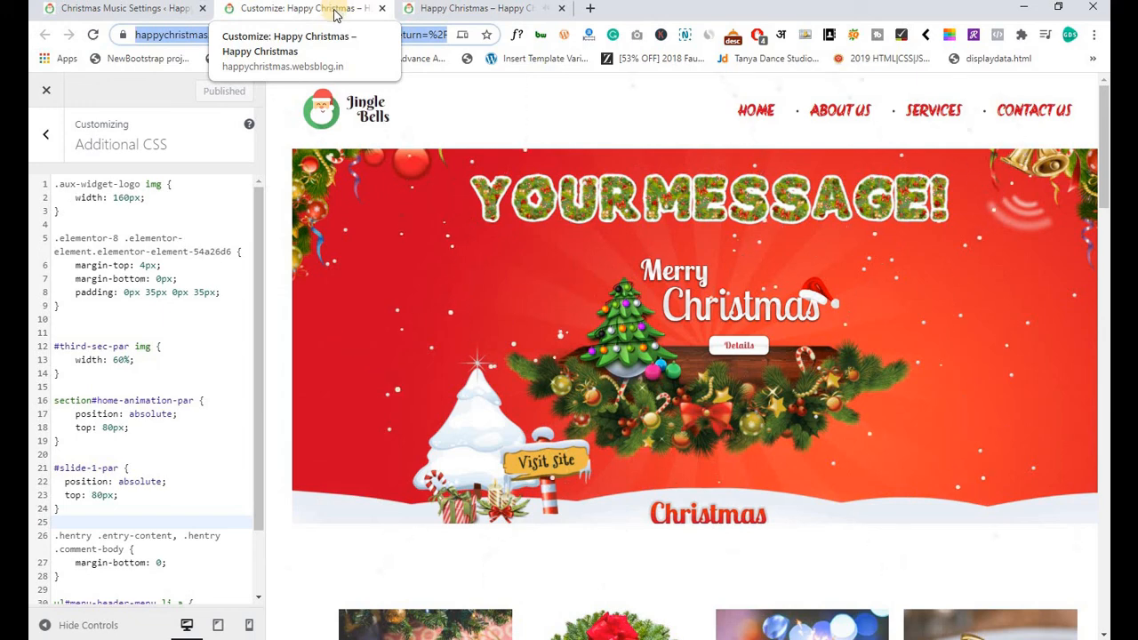
click(133, 8)
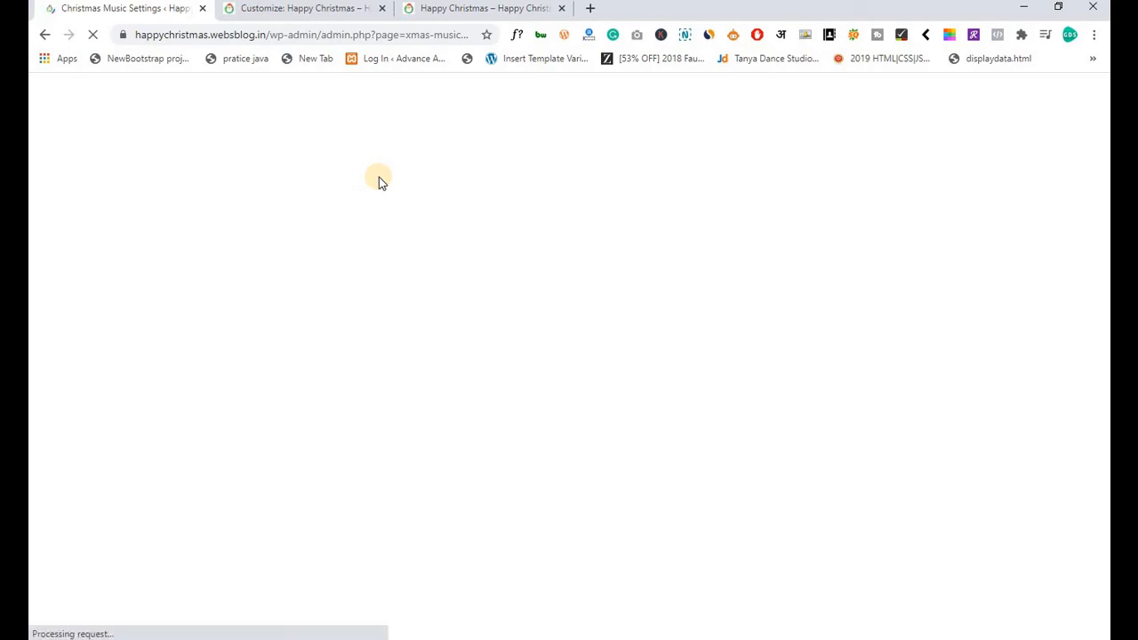
scroll(224, 329, down, 3)
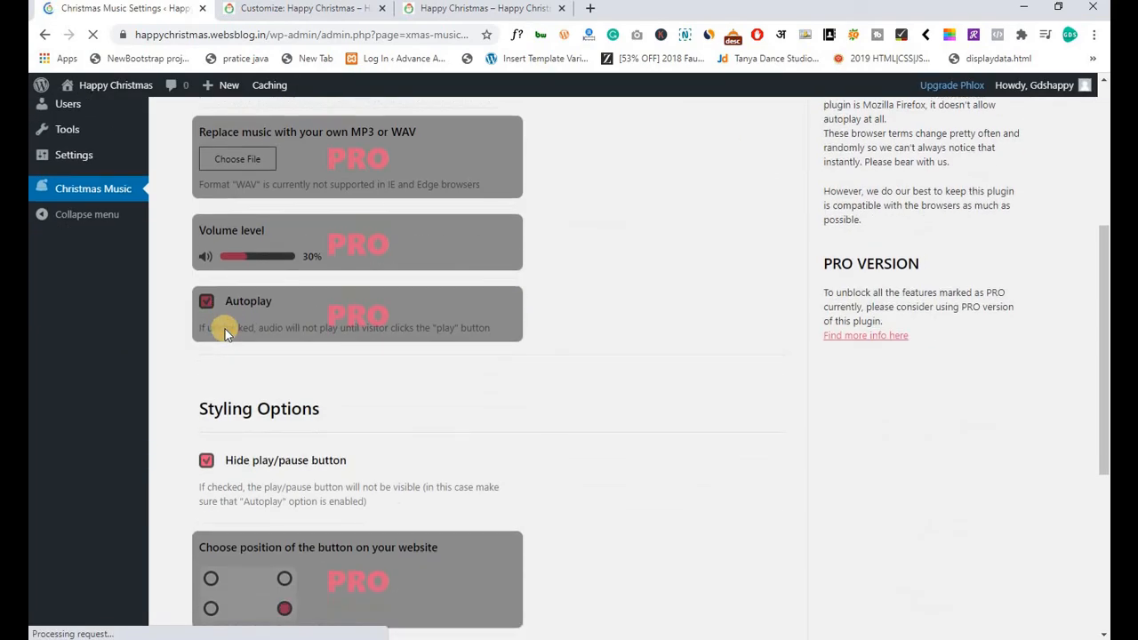
scroll(225, 329, down, 1)
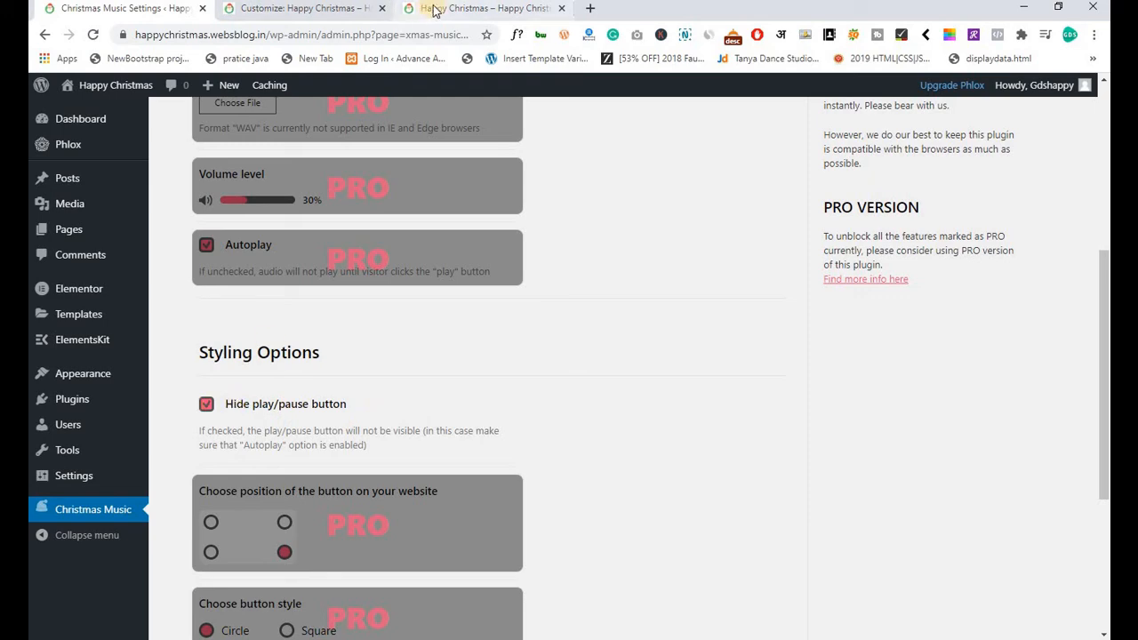
click(519, 12)
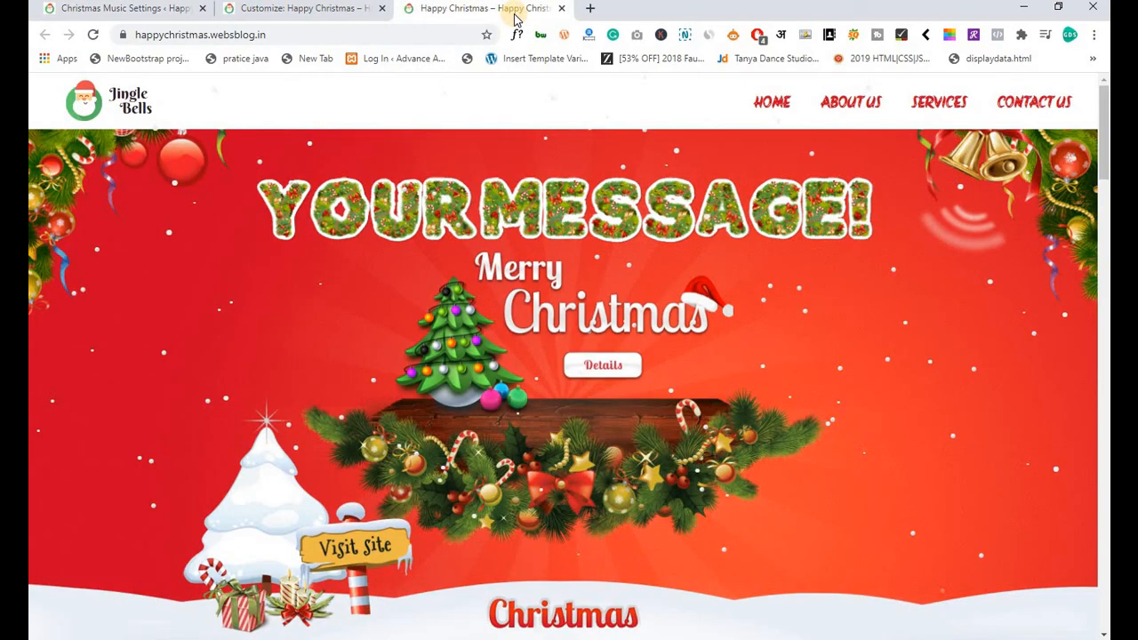
click(149, 11)
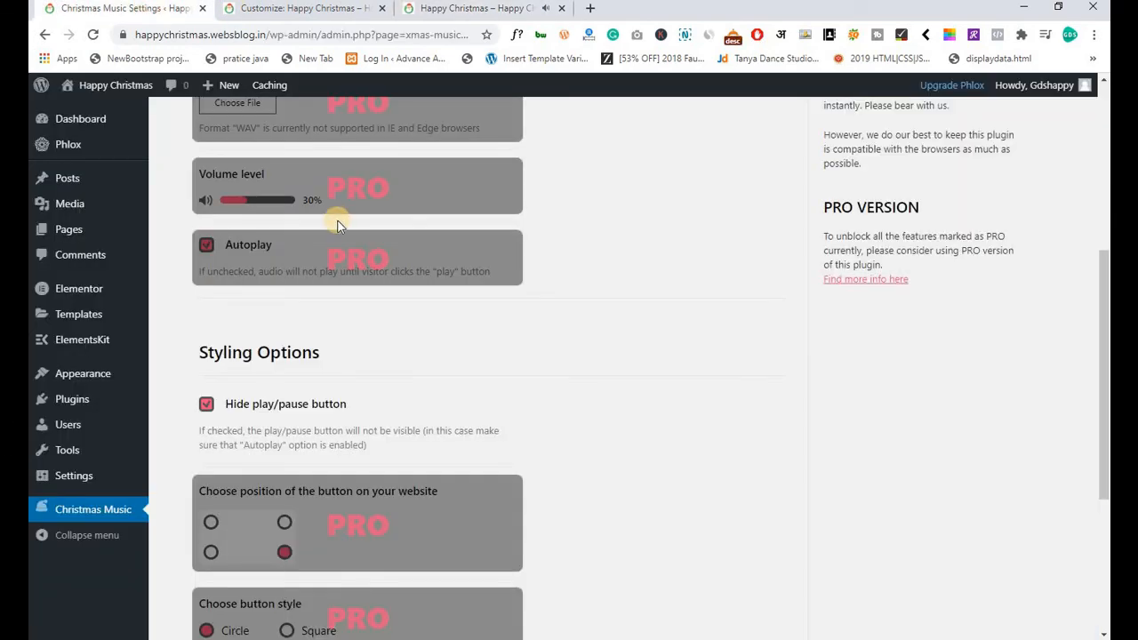